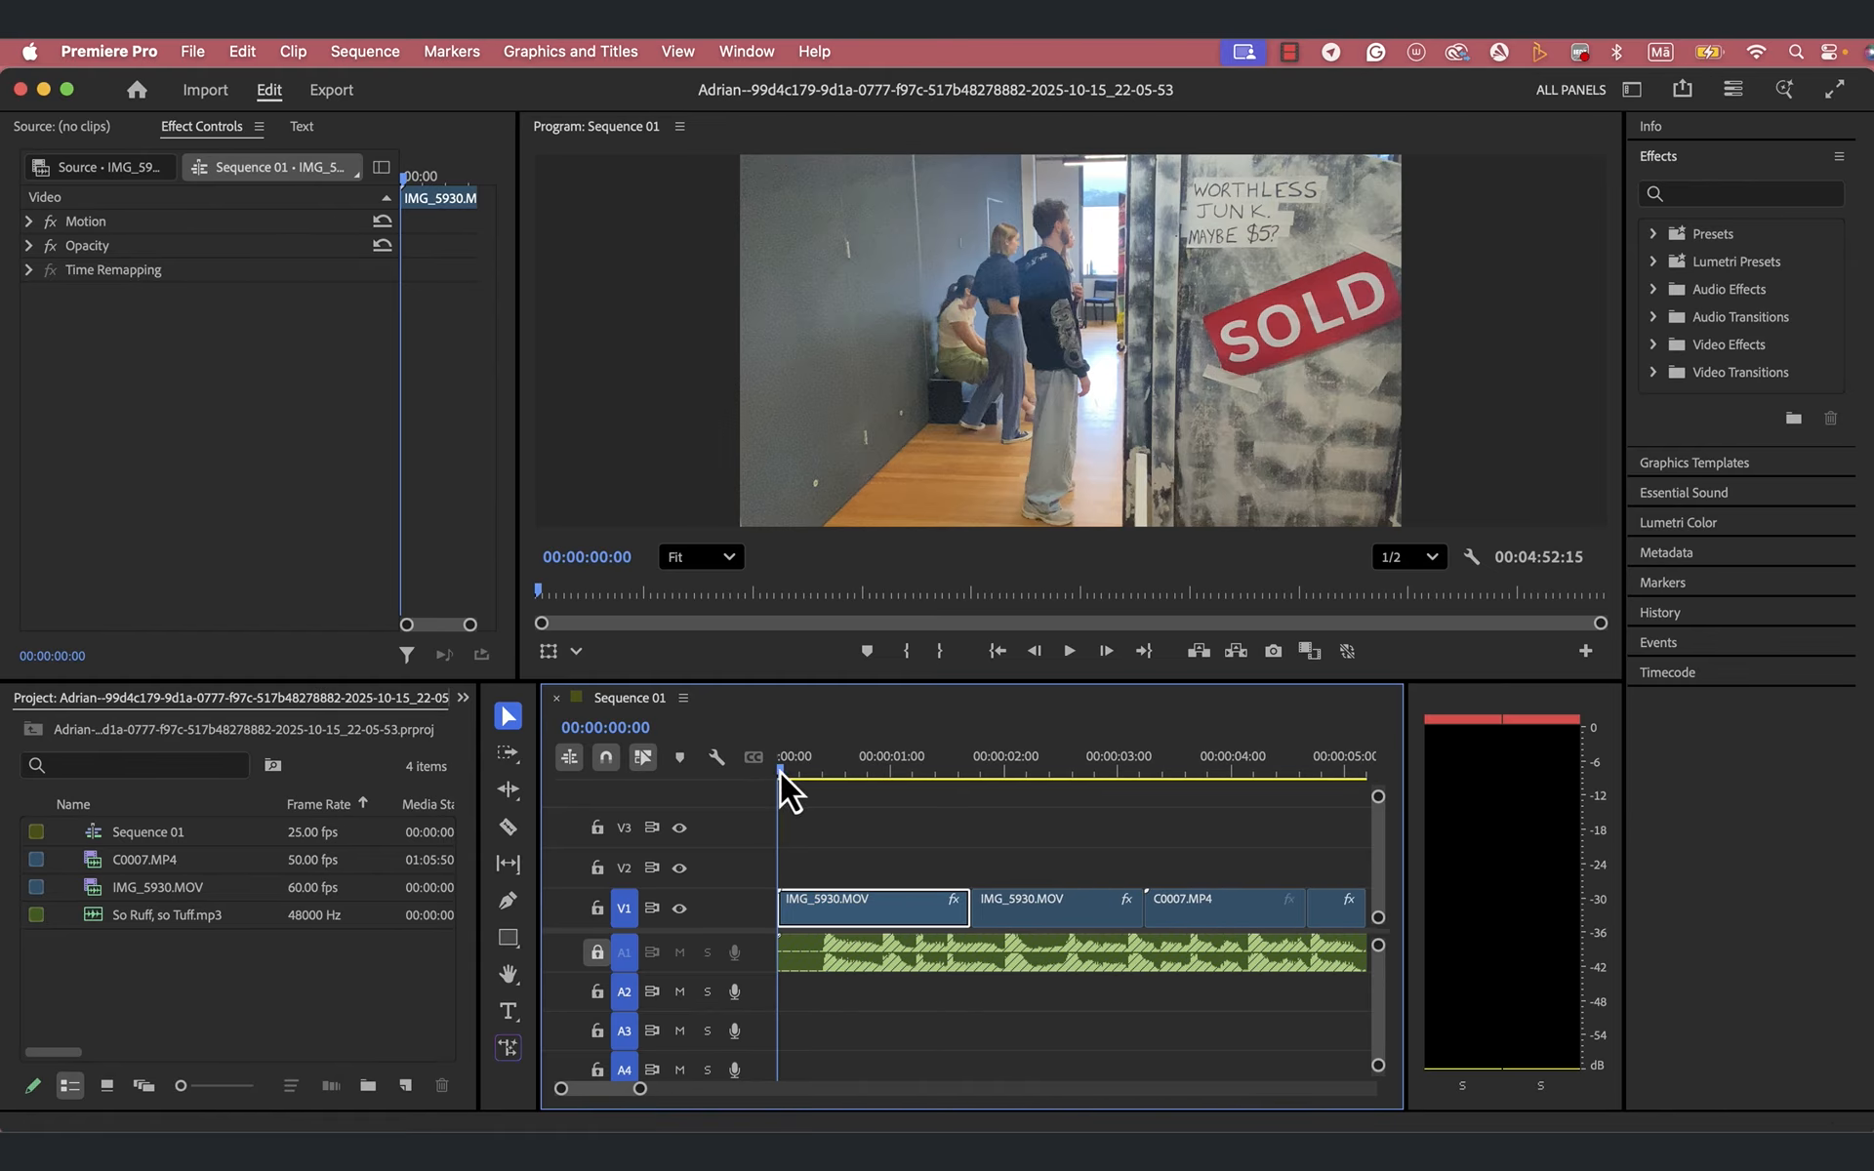
# - Search the effects library for "blur", and clear the search to show all effect folders again
pyautogui.moveTo(780, 771)
pyautogui.mouseDown()
pyautogui.moveTo(888, 763)
pyautogui.moveTo(753, 780)
pyautogui.mouseUp()
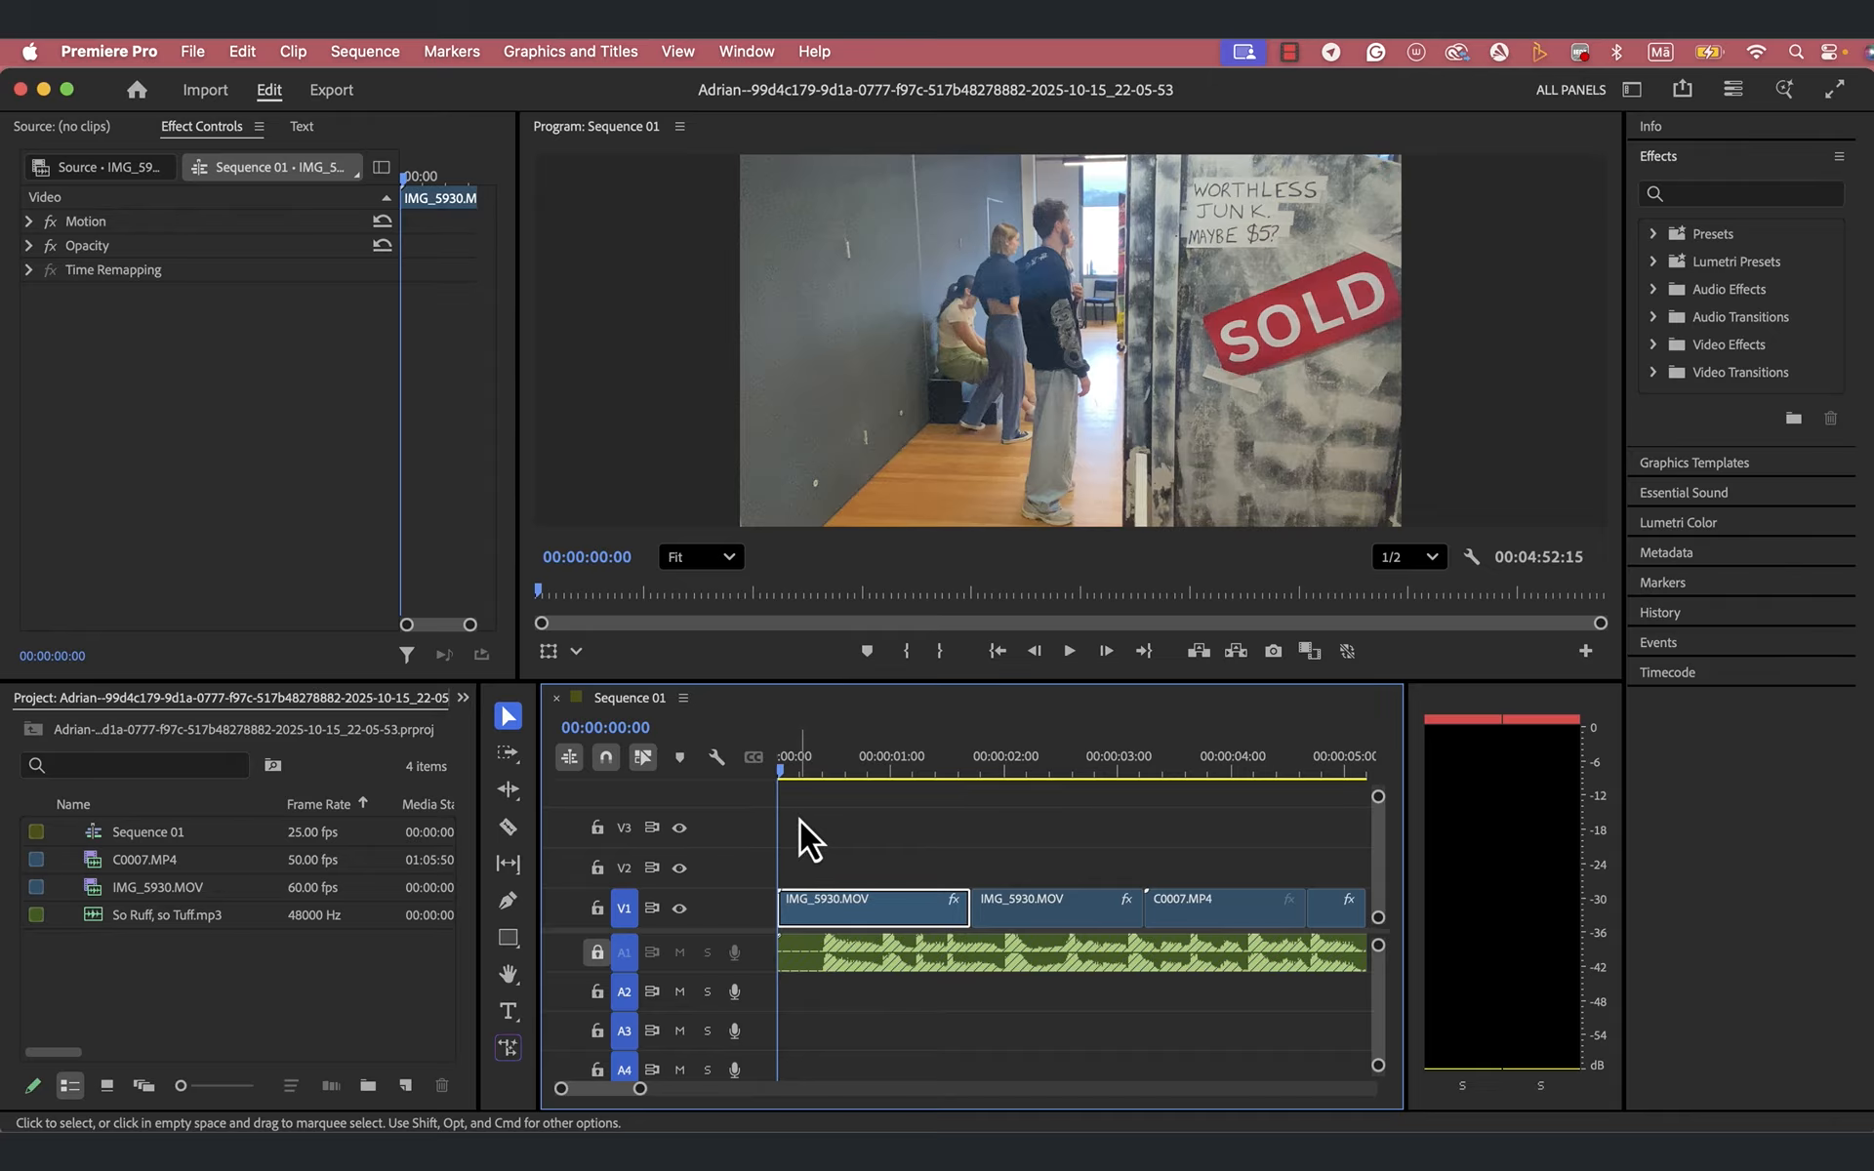
pyautogui.click(1664, 160)
pyautogui.click(1665, 160)
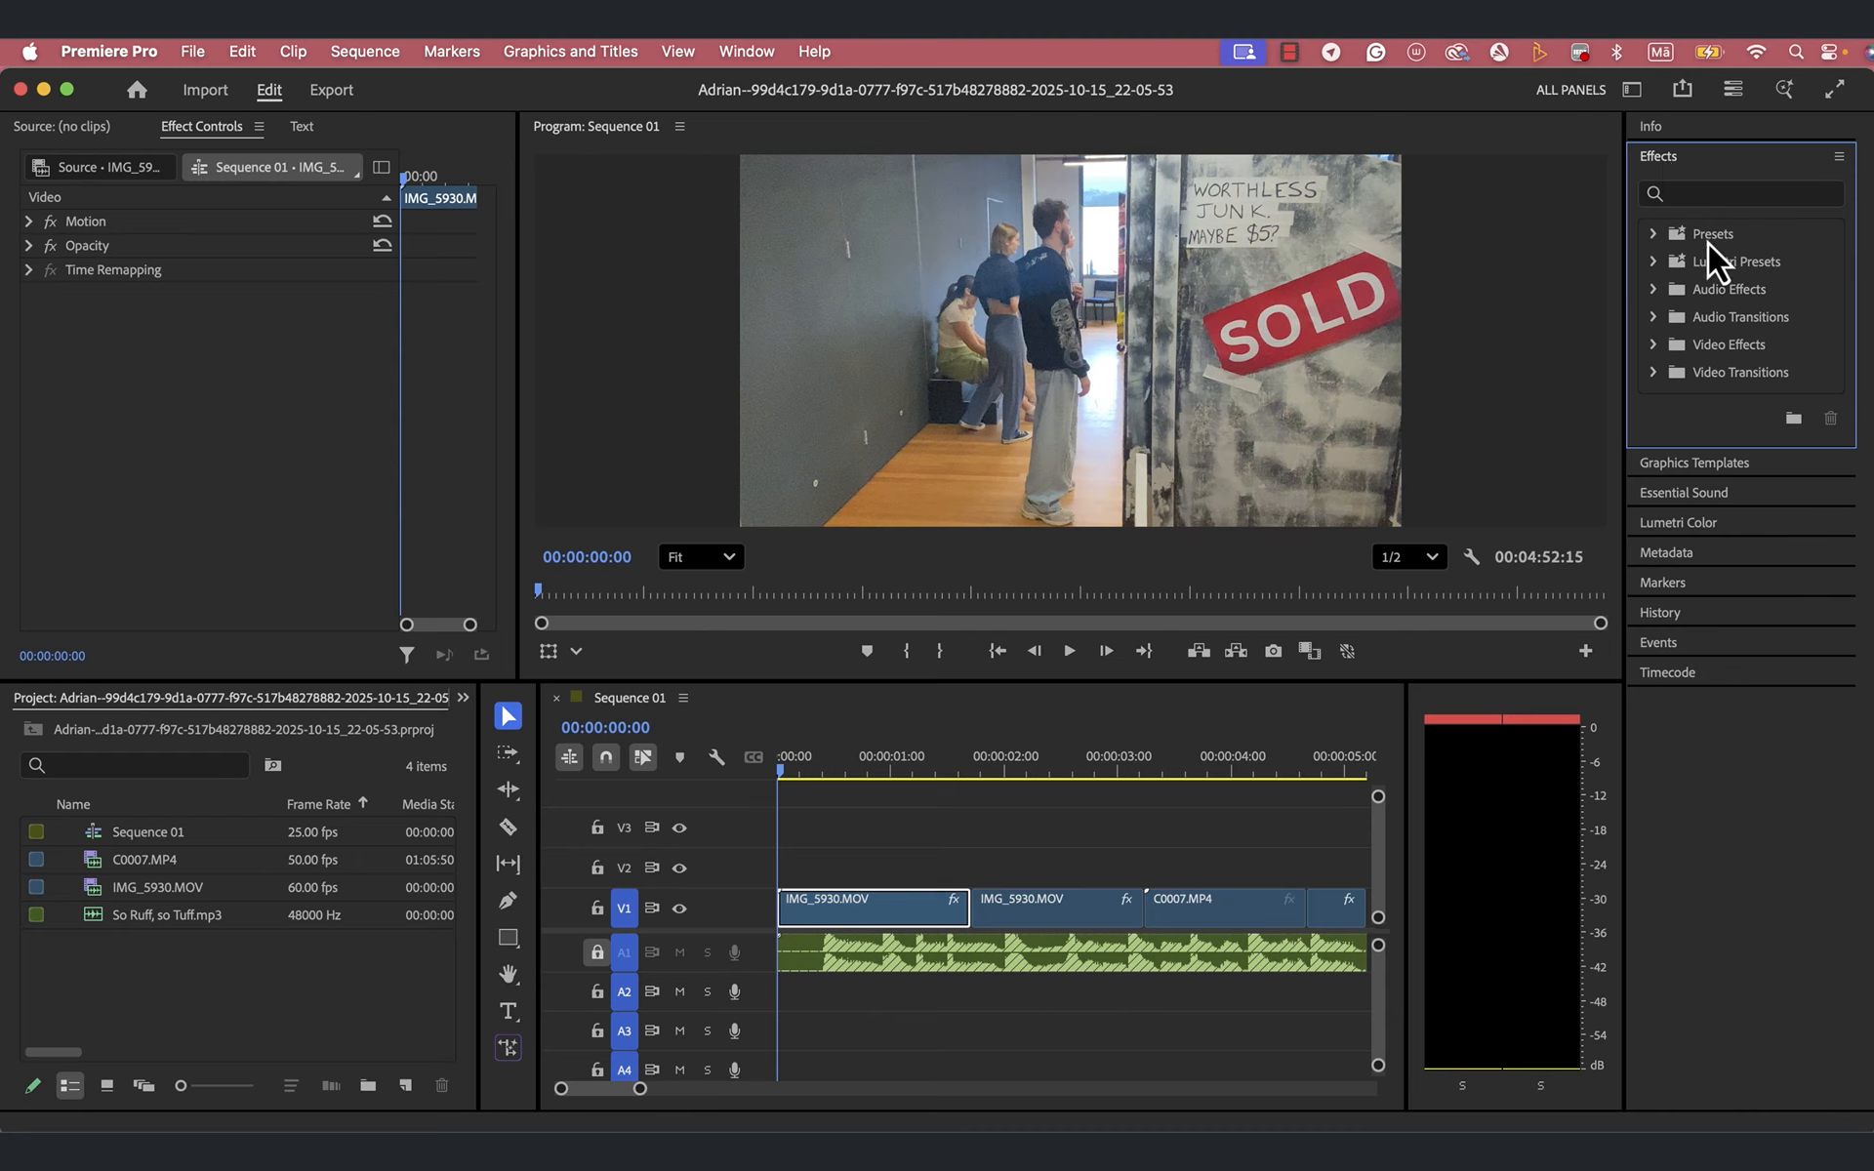
pyautogui.click(1683, 196)
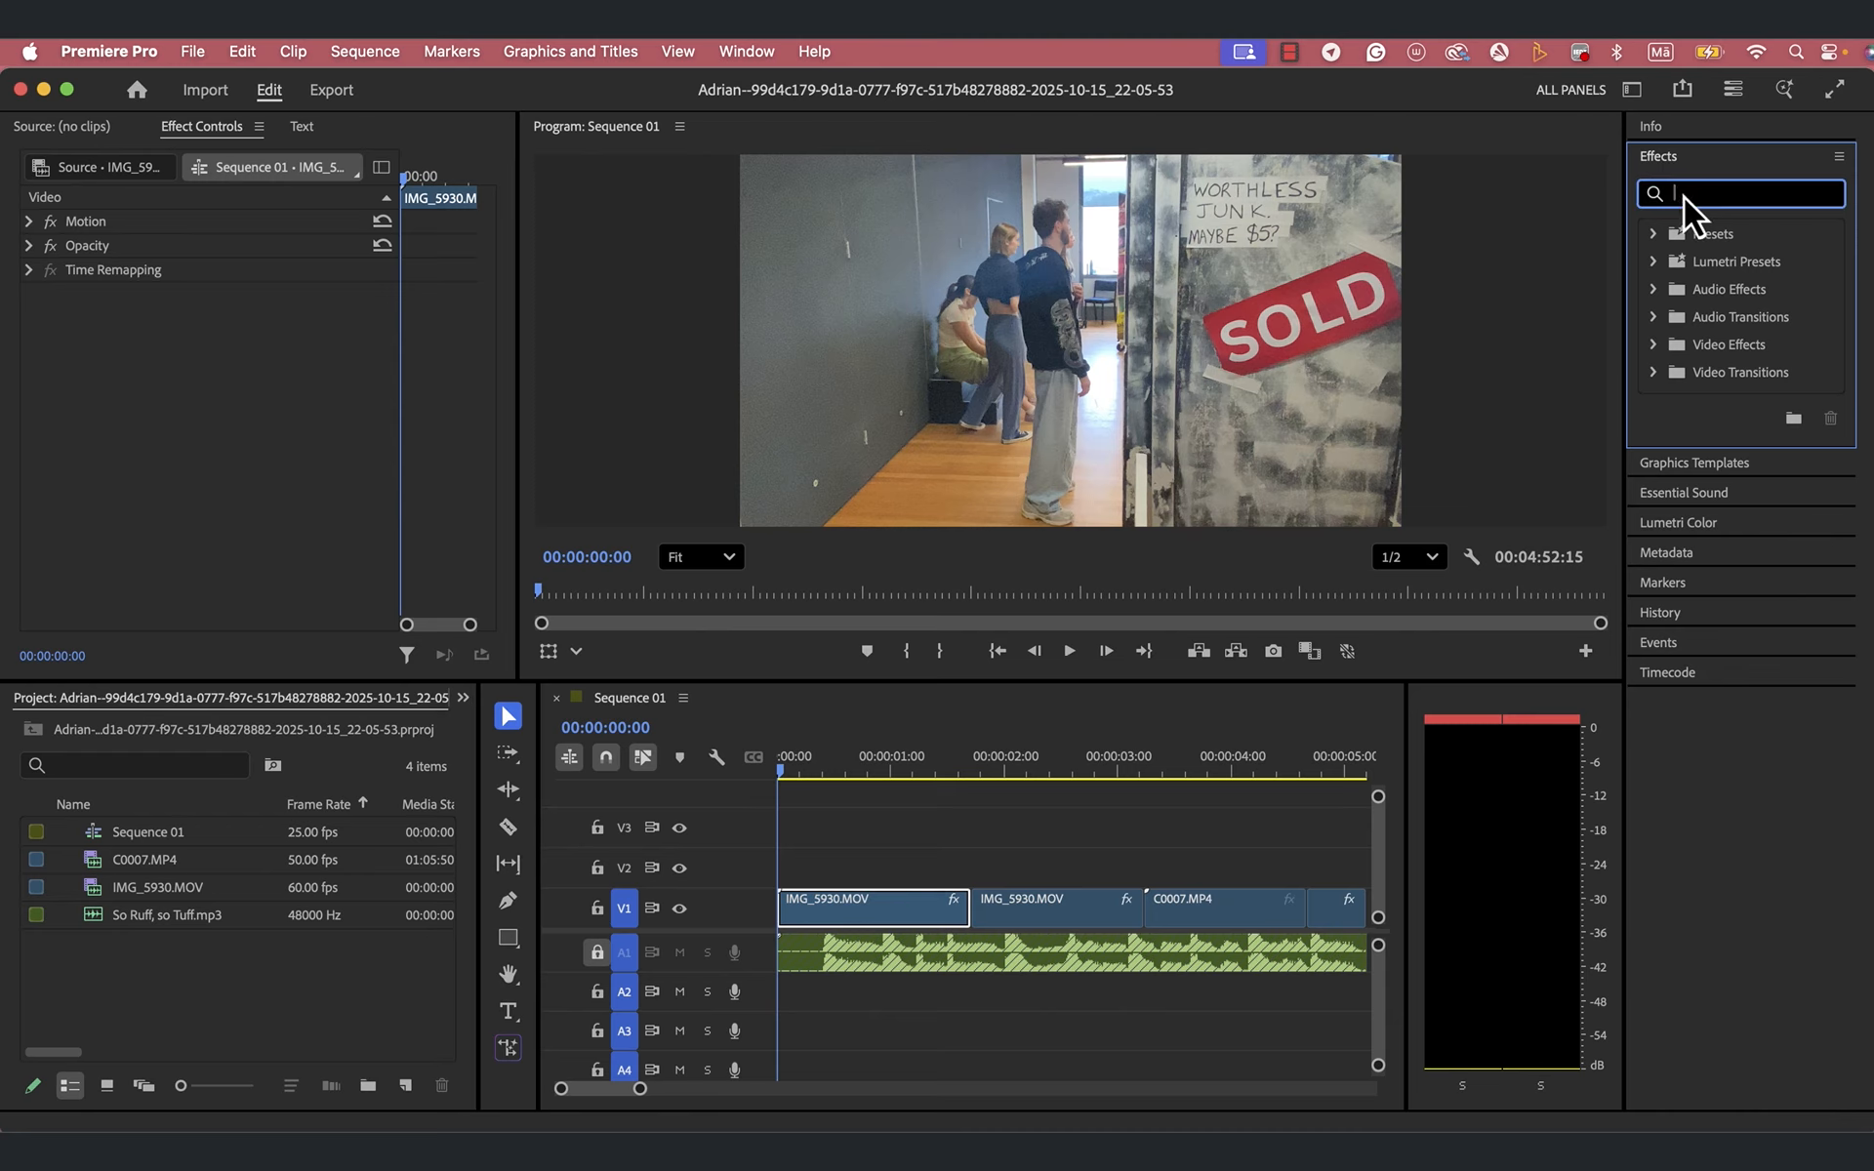
pyautogui.write('SL')
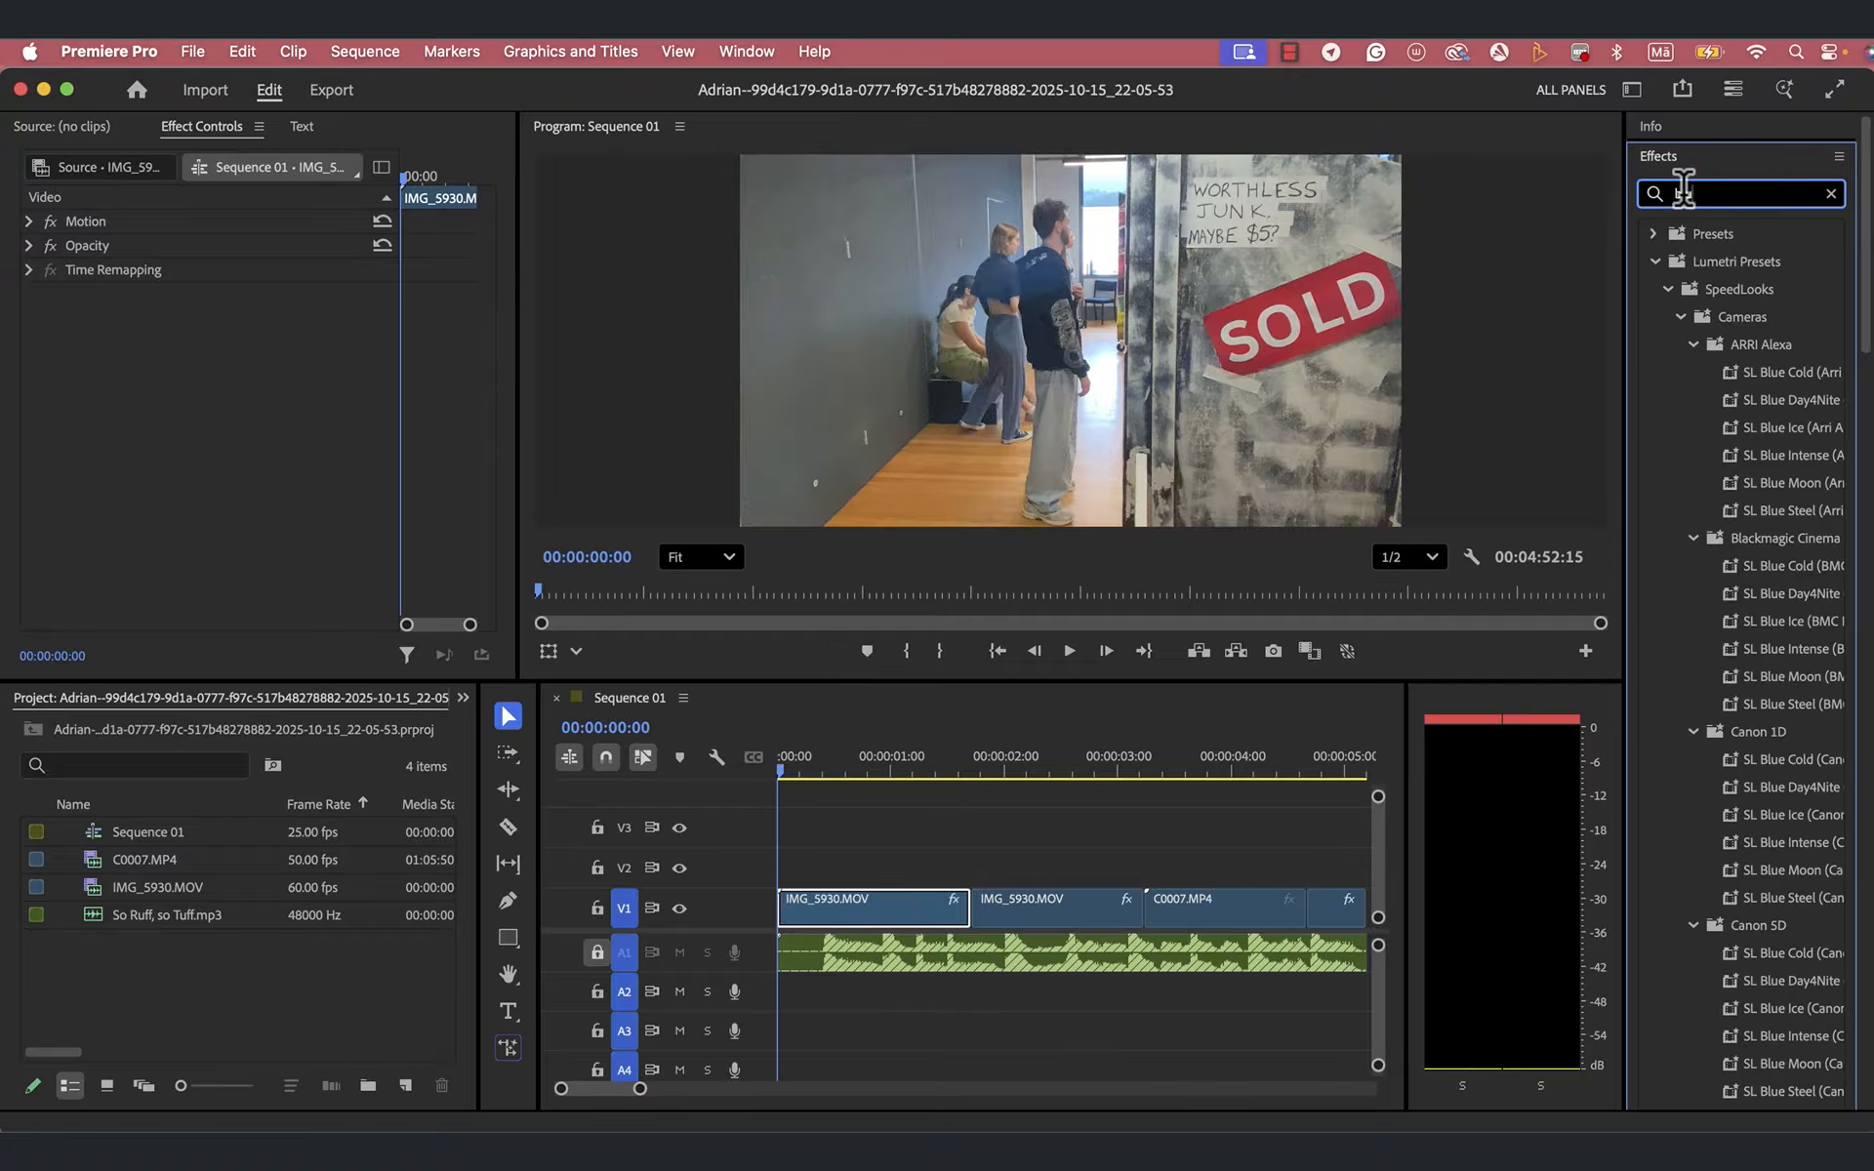
pyautogui.press('BackSpace')
pyautogui.press('BackSpace')
pyautogui.write('blur')
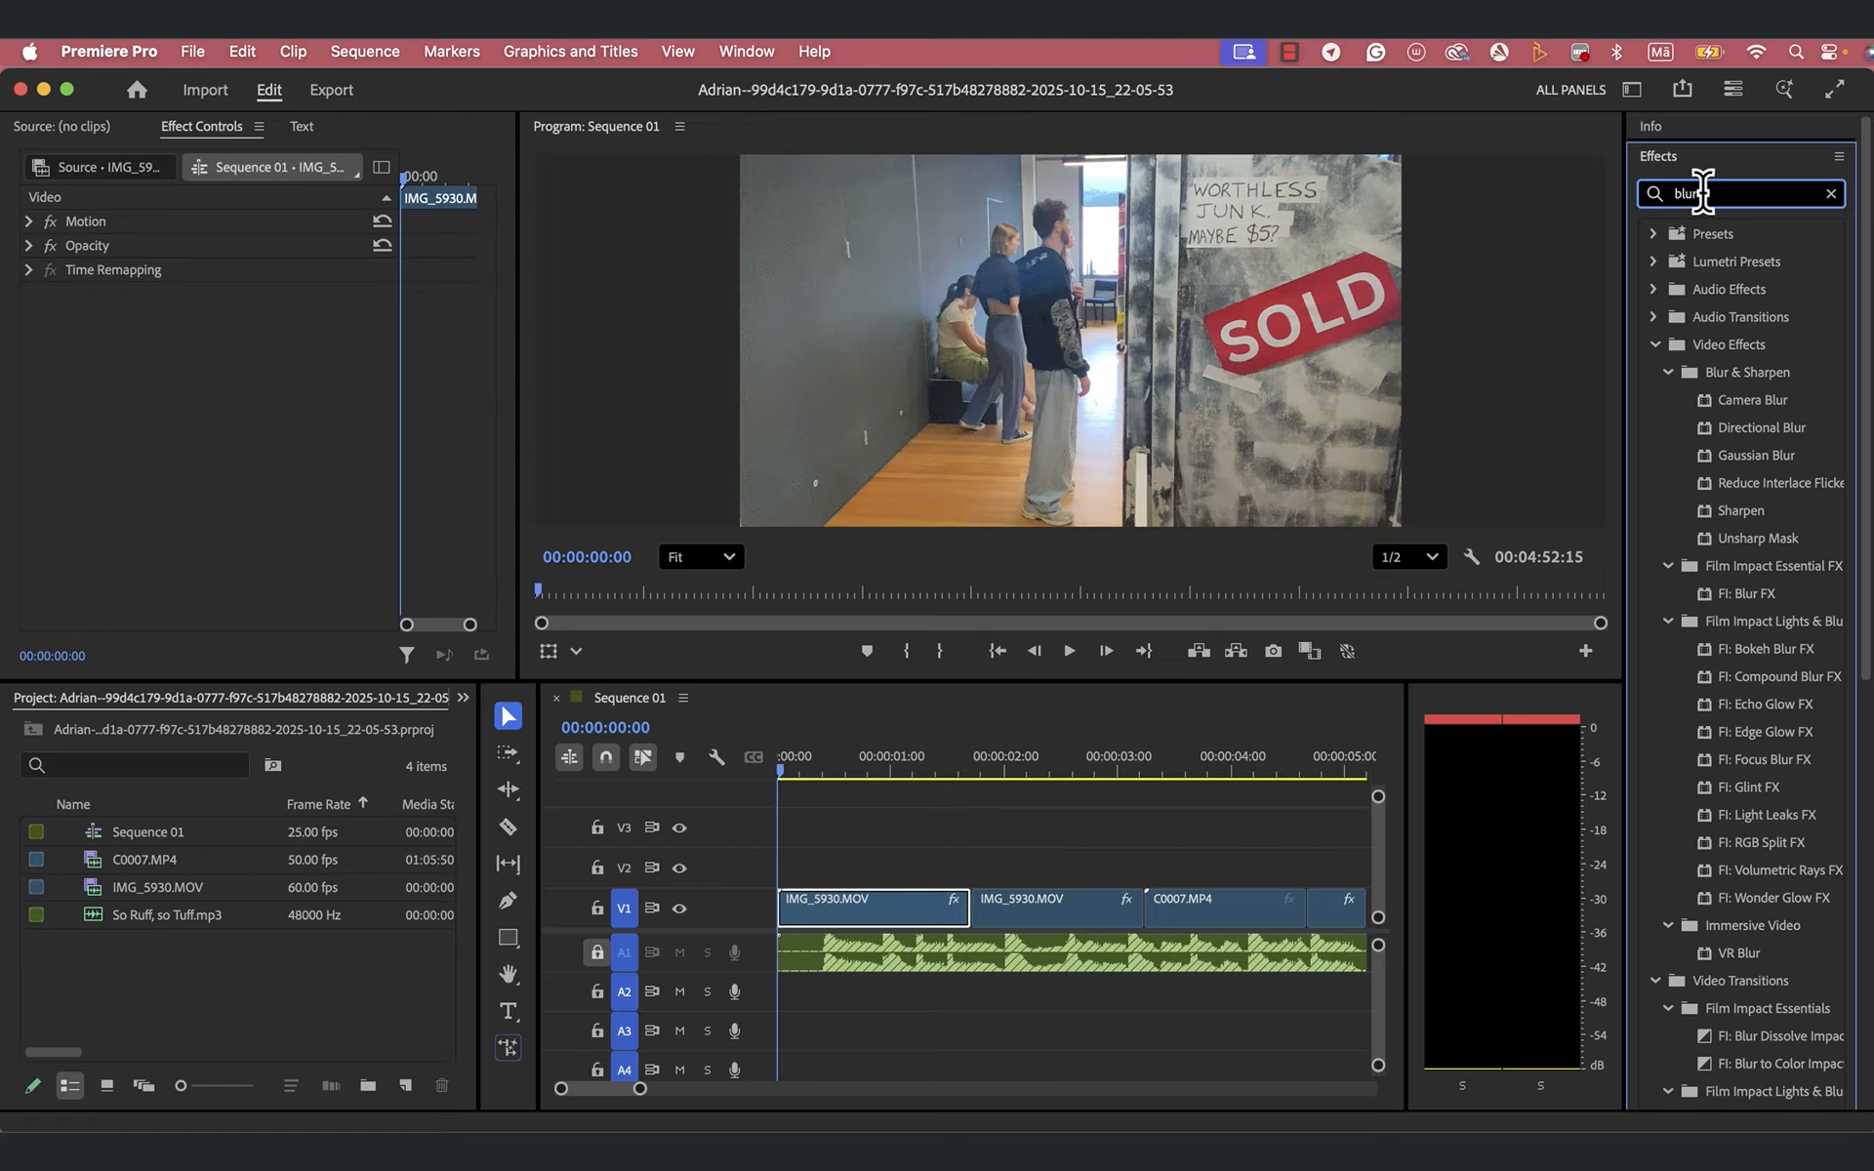
pyautogui.press('BackSpace')
pyautogui.press('BackSpace')
pyautogui.press('BackSpace')
pyautogui.press('BackSpace')
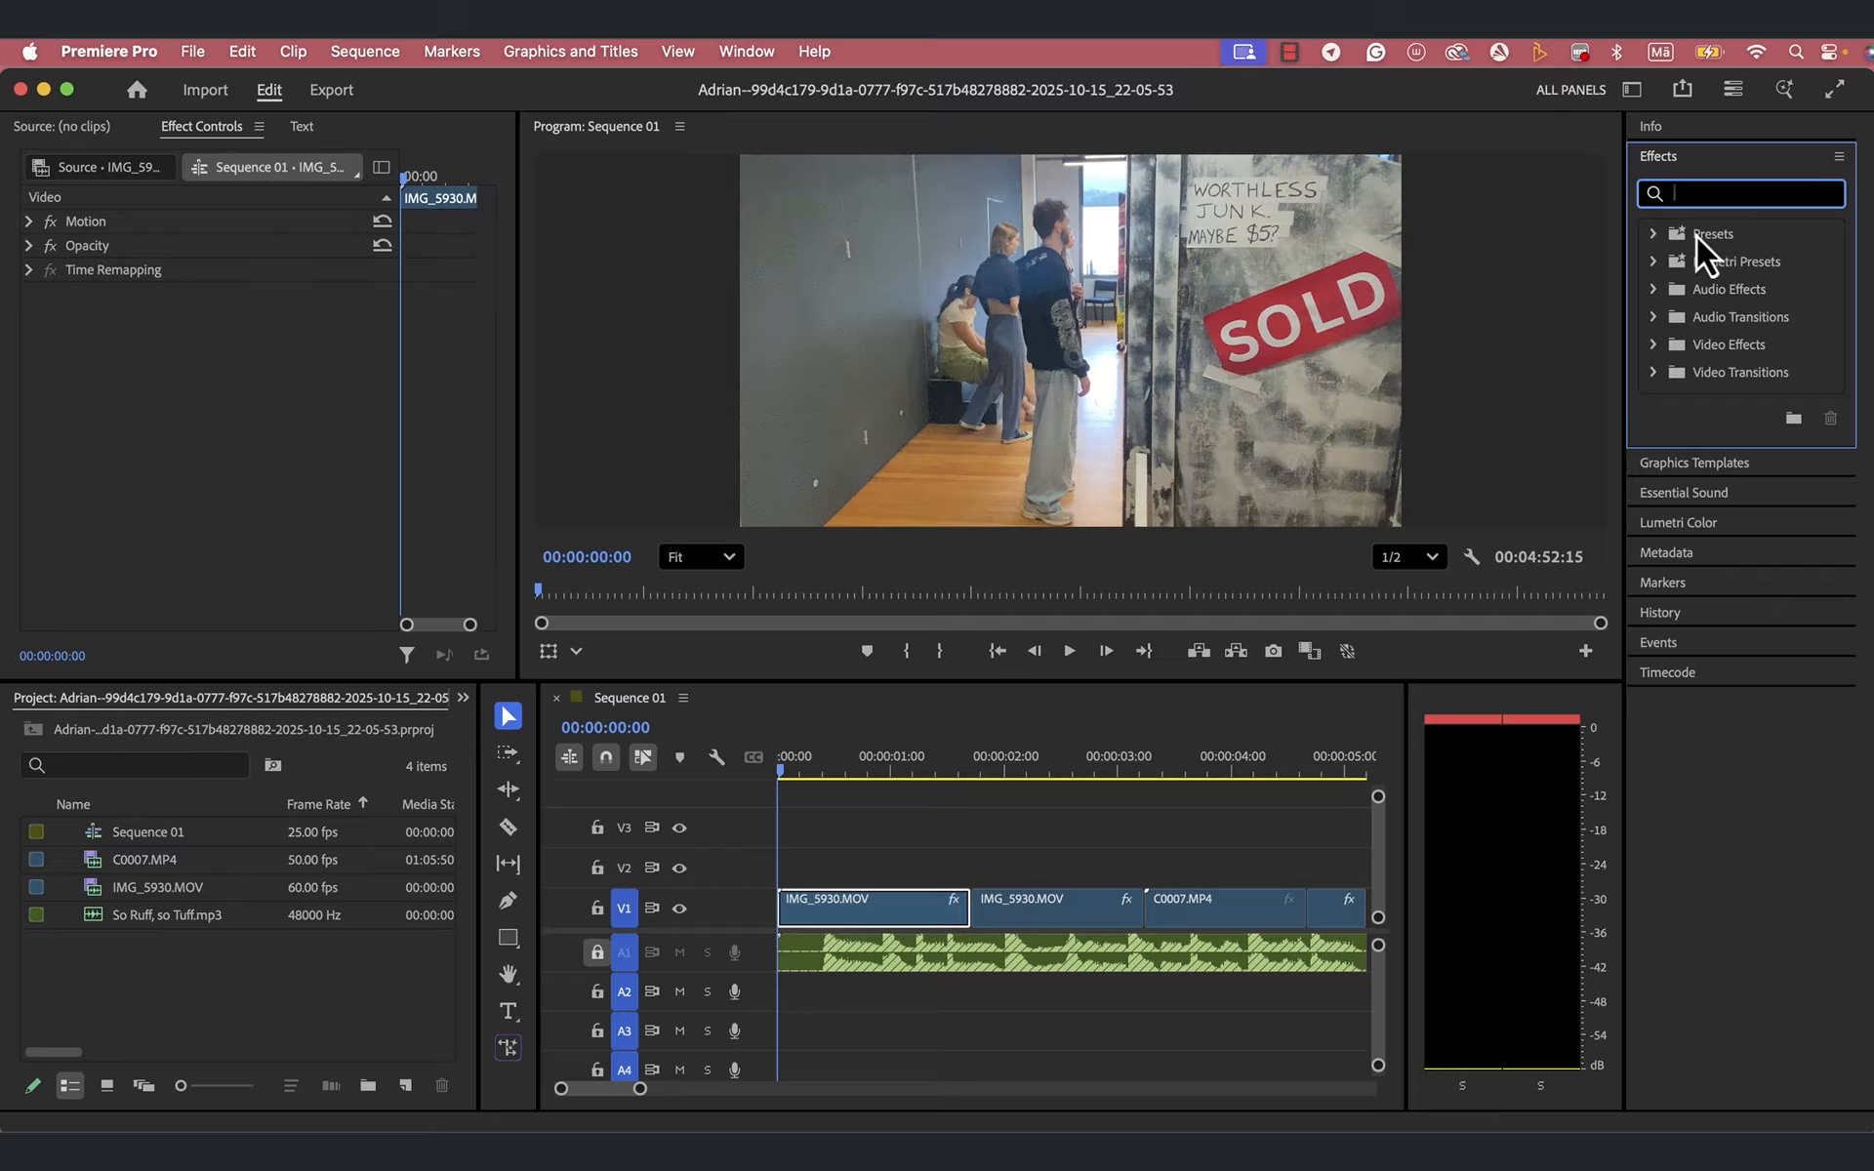
# - Apply the Gaussian Blur video effect from Blur & Sharpen to the first IMG_5930.MOV clip on V1
pyautogui.click(1653, 239)
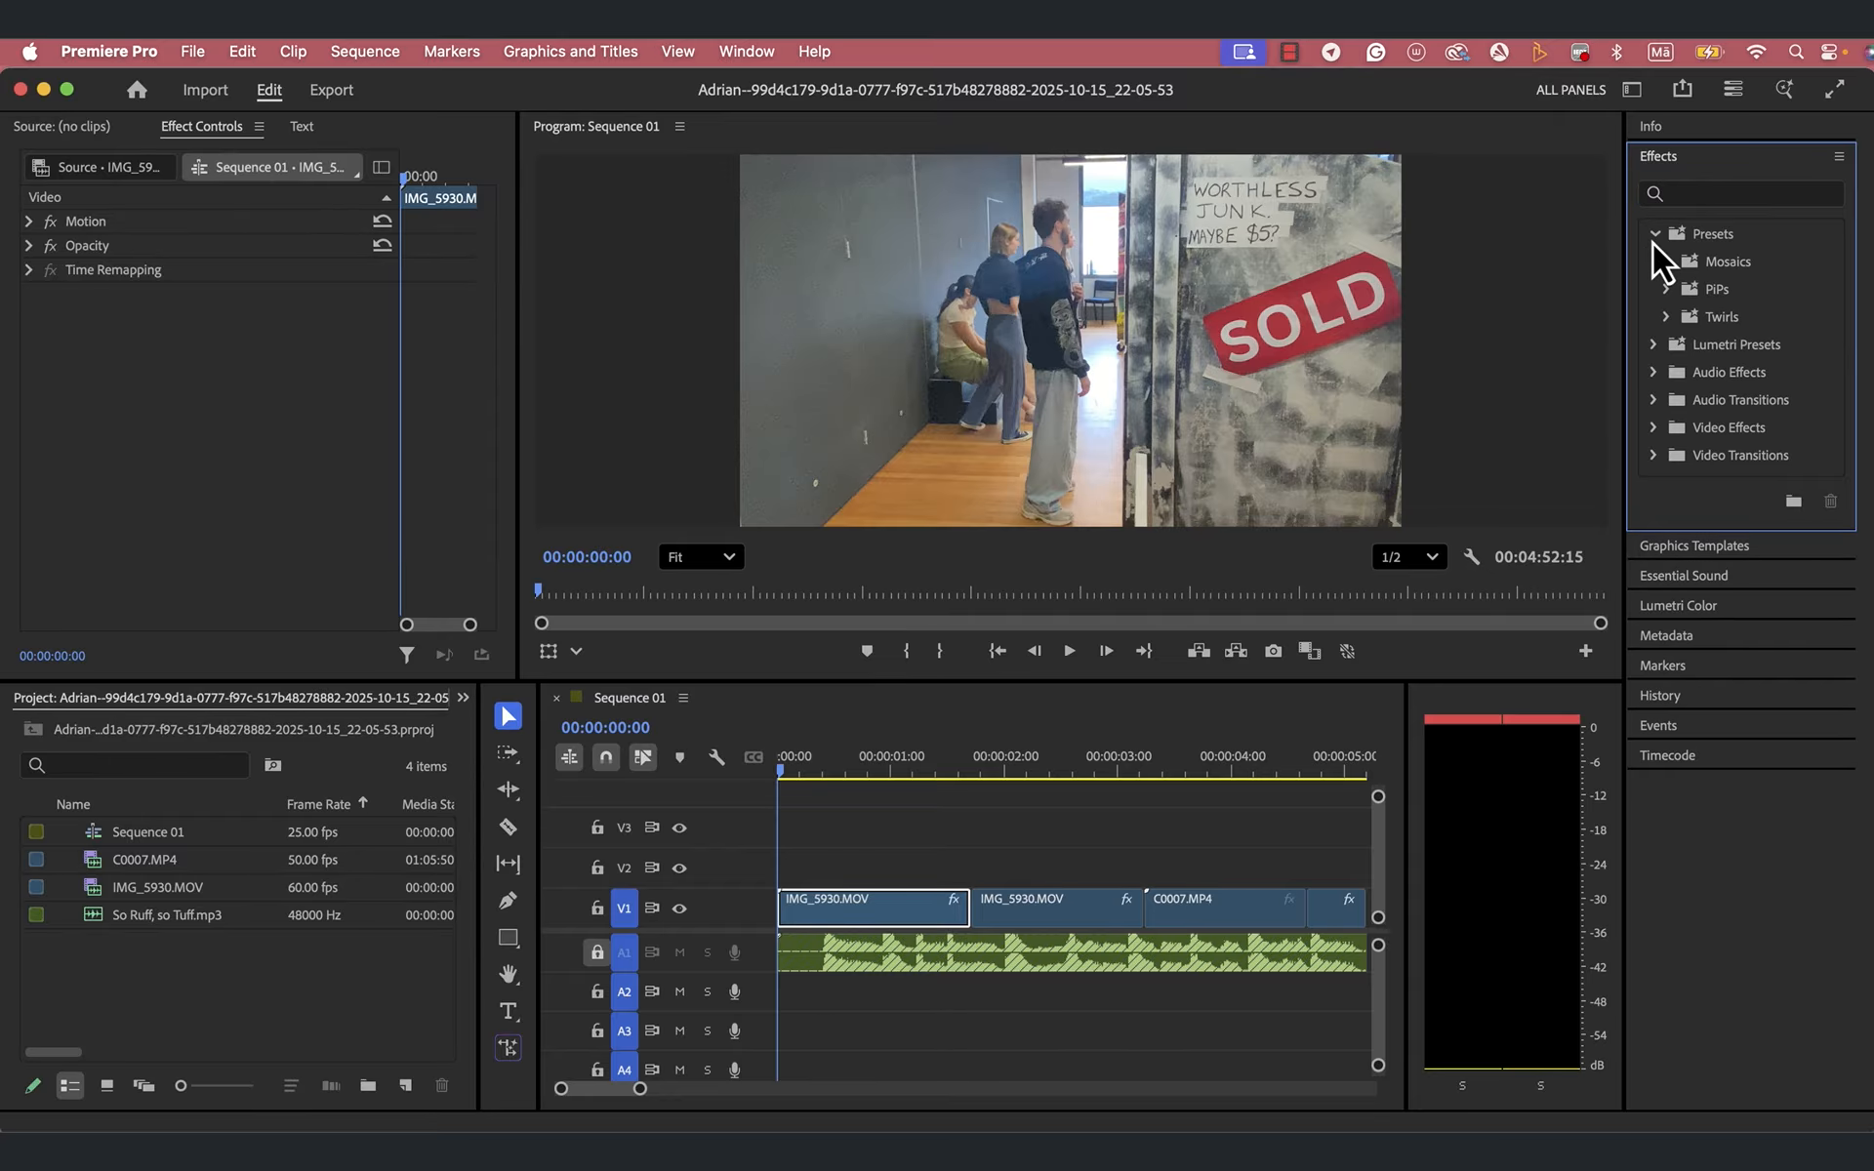
pyautogui.click(1653, 239)
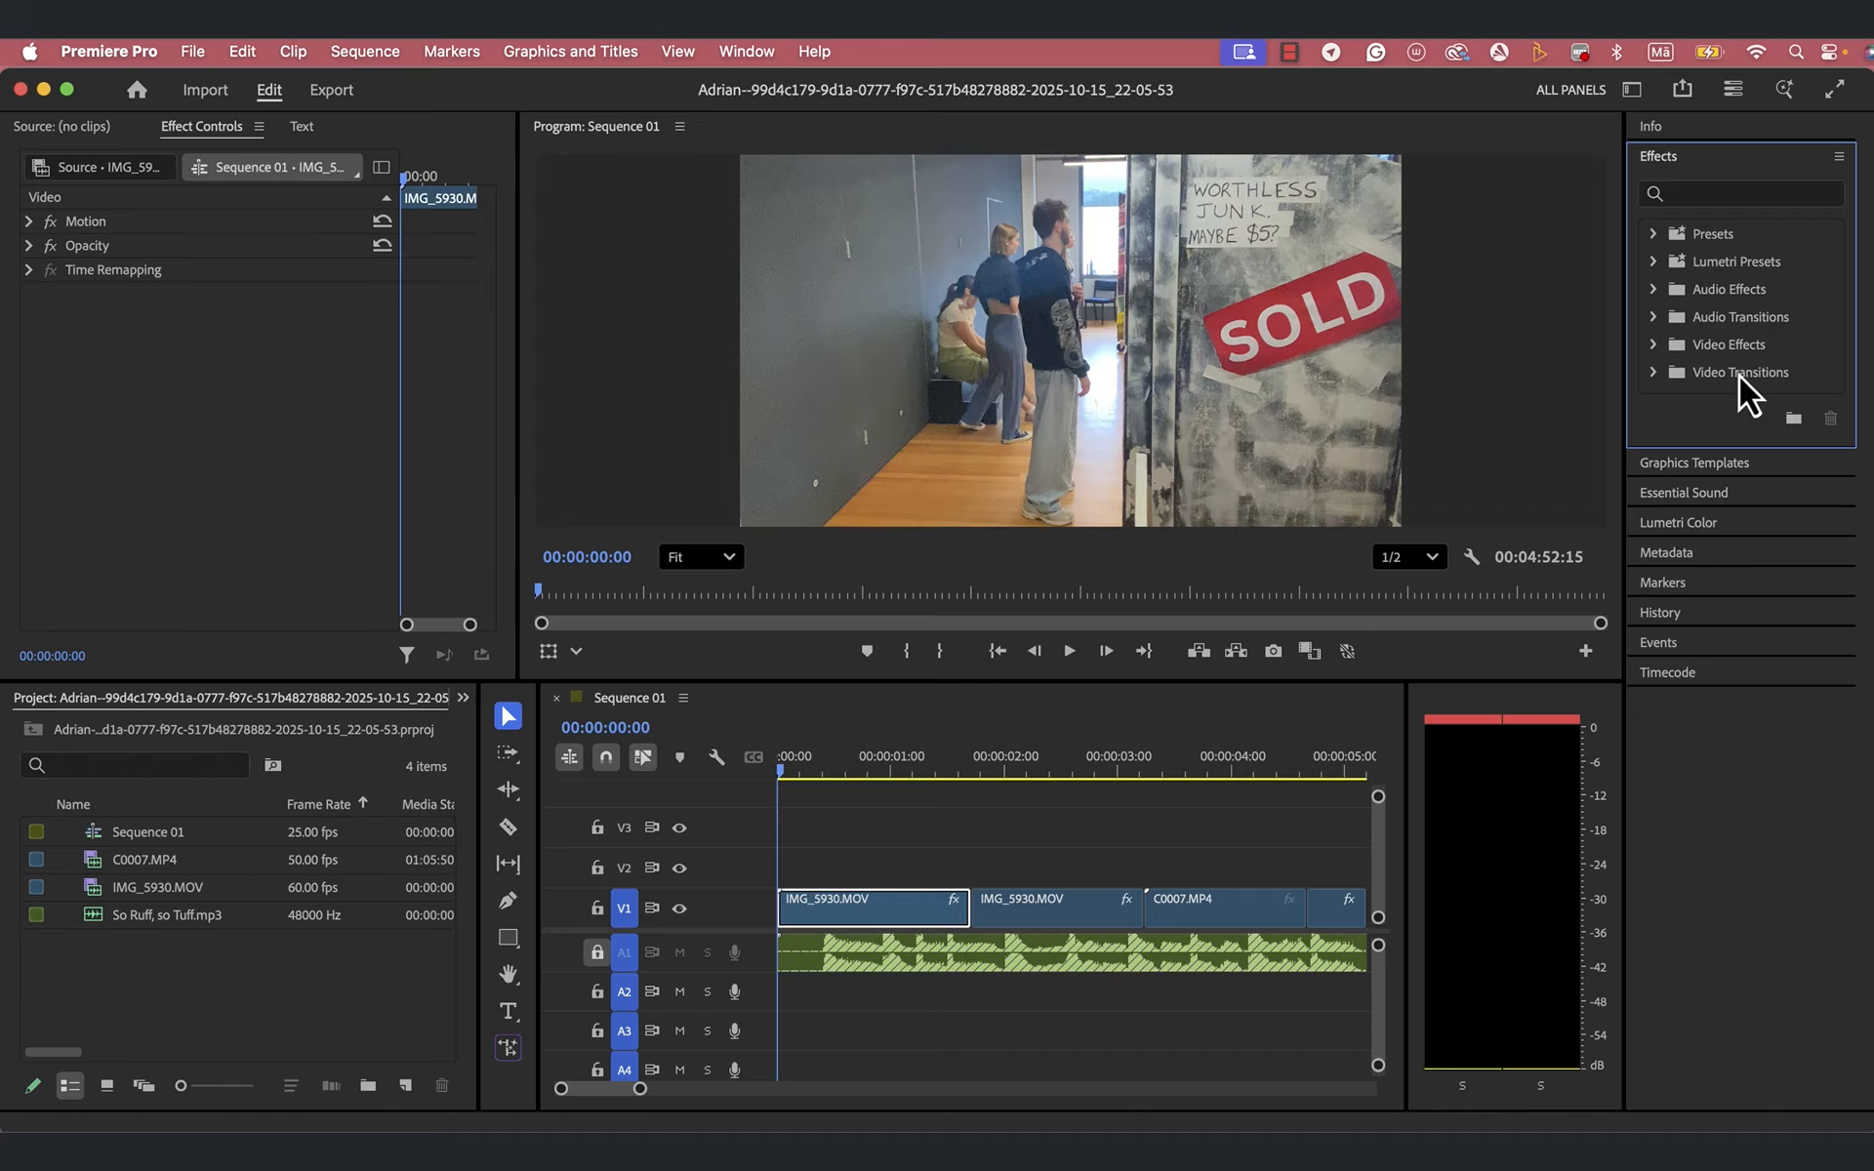
pyautogui.click(1654, 346)
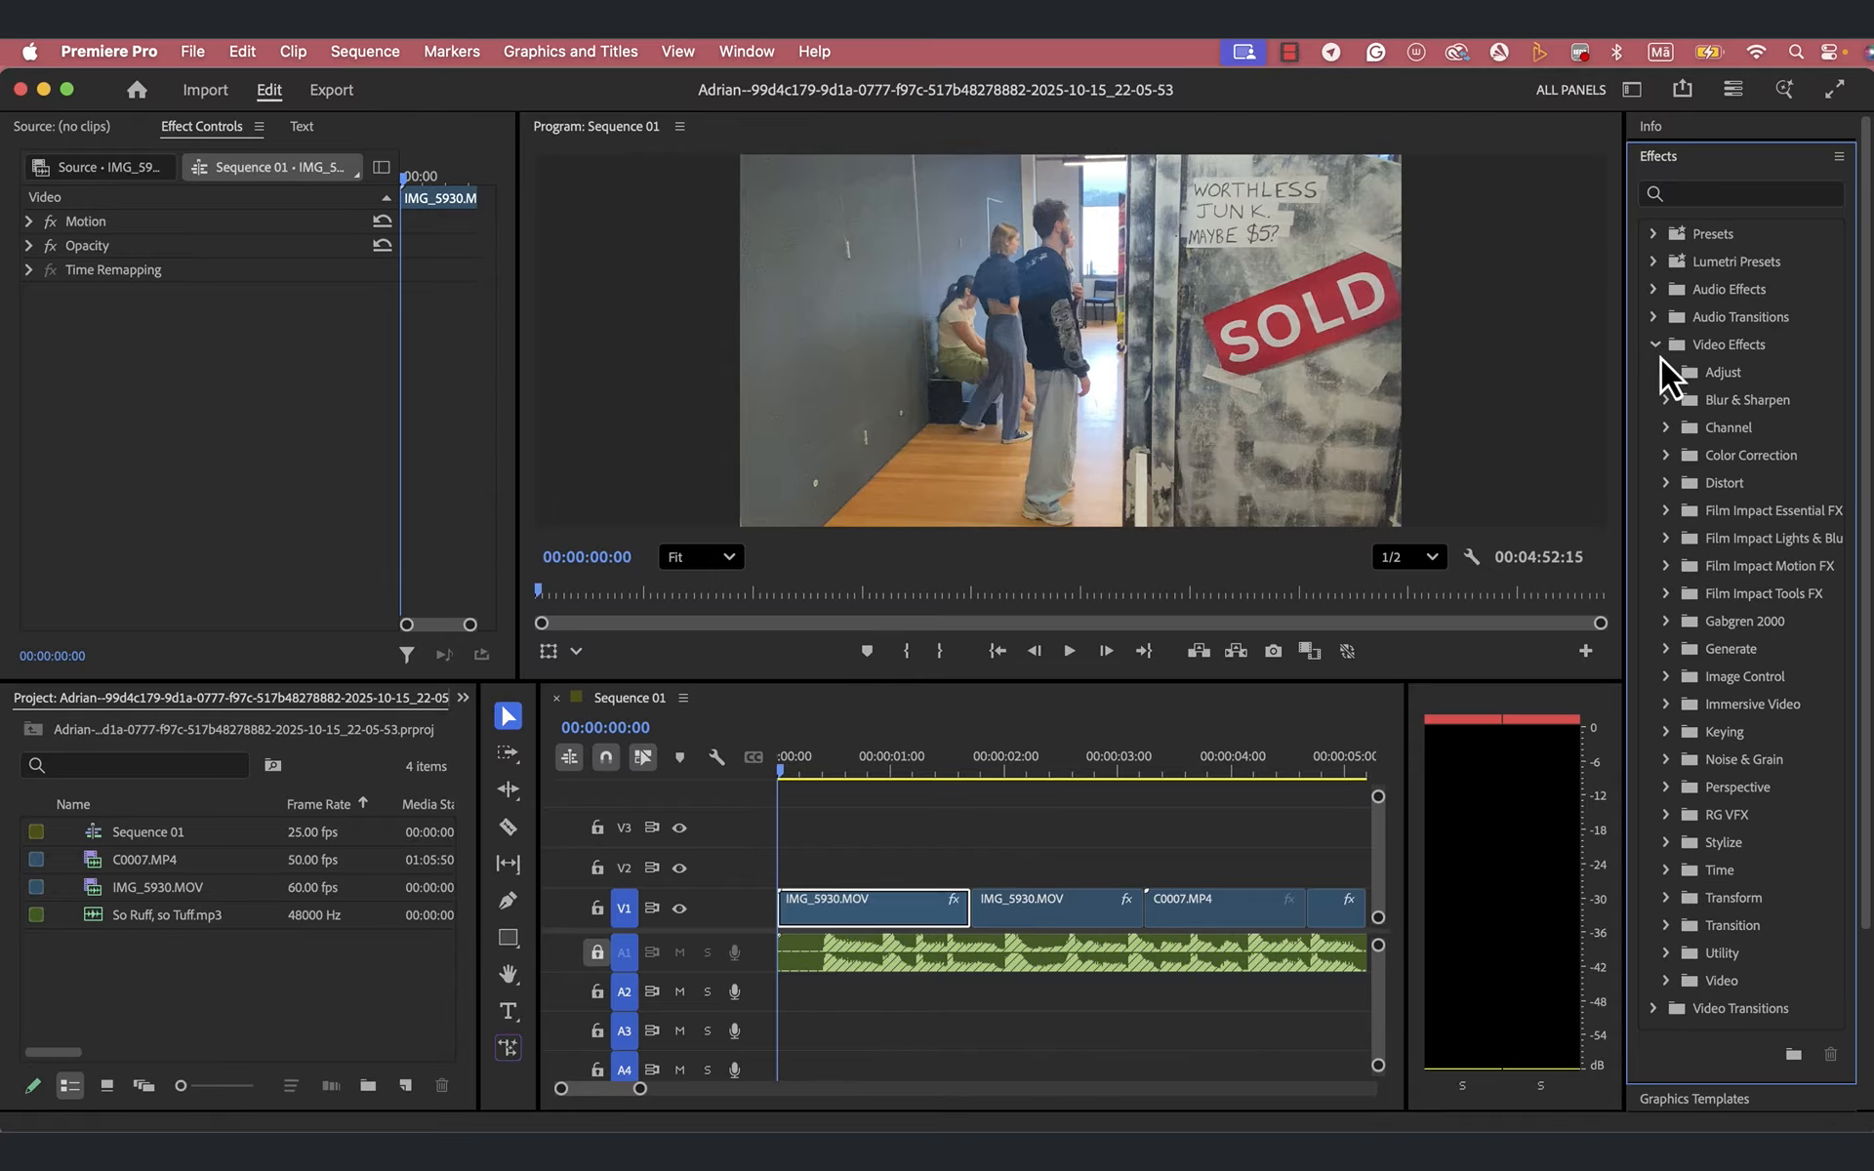
pyautogui.click(1666, 403)
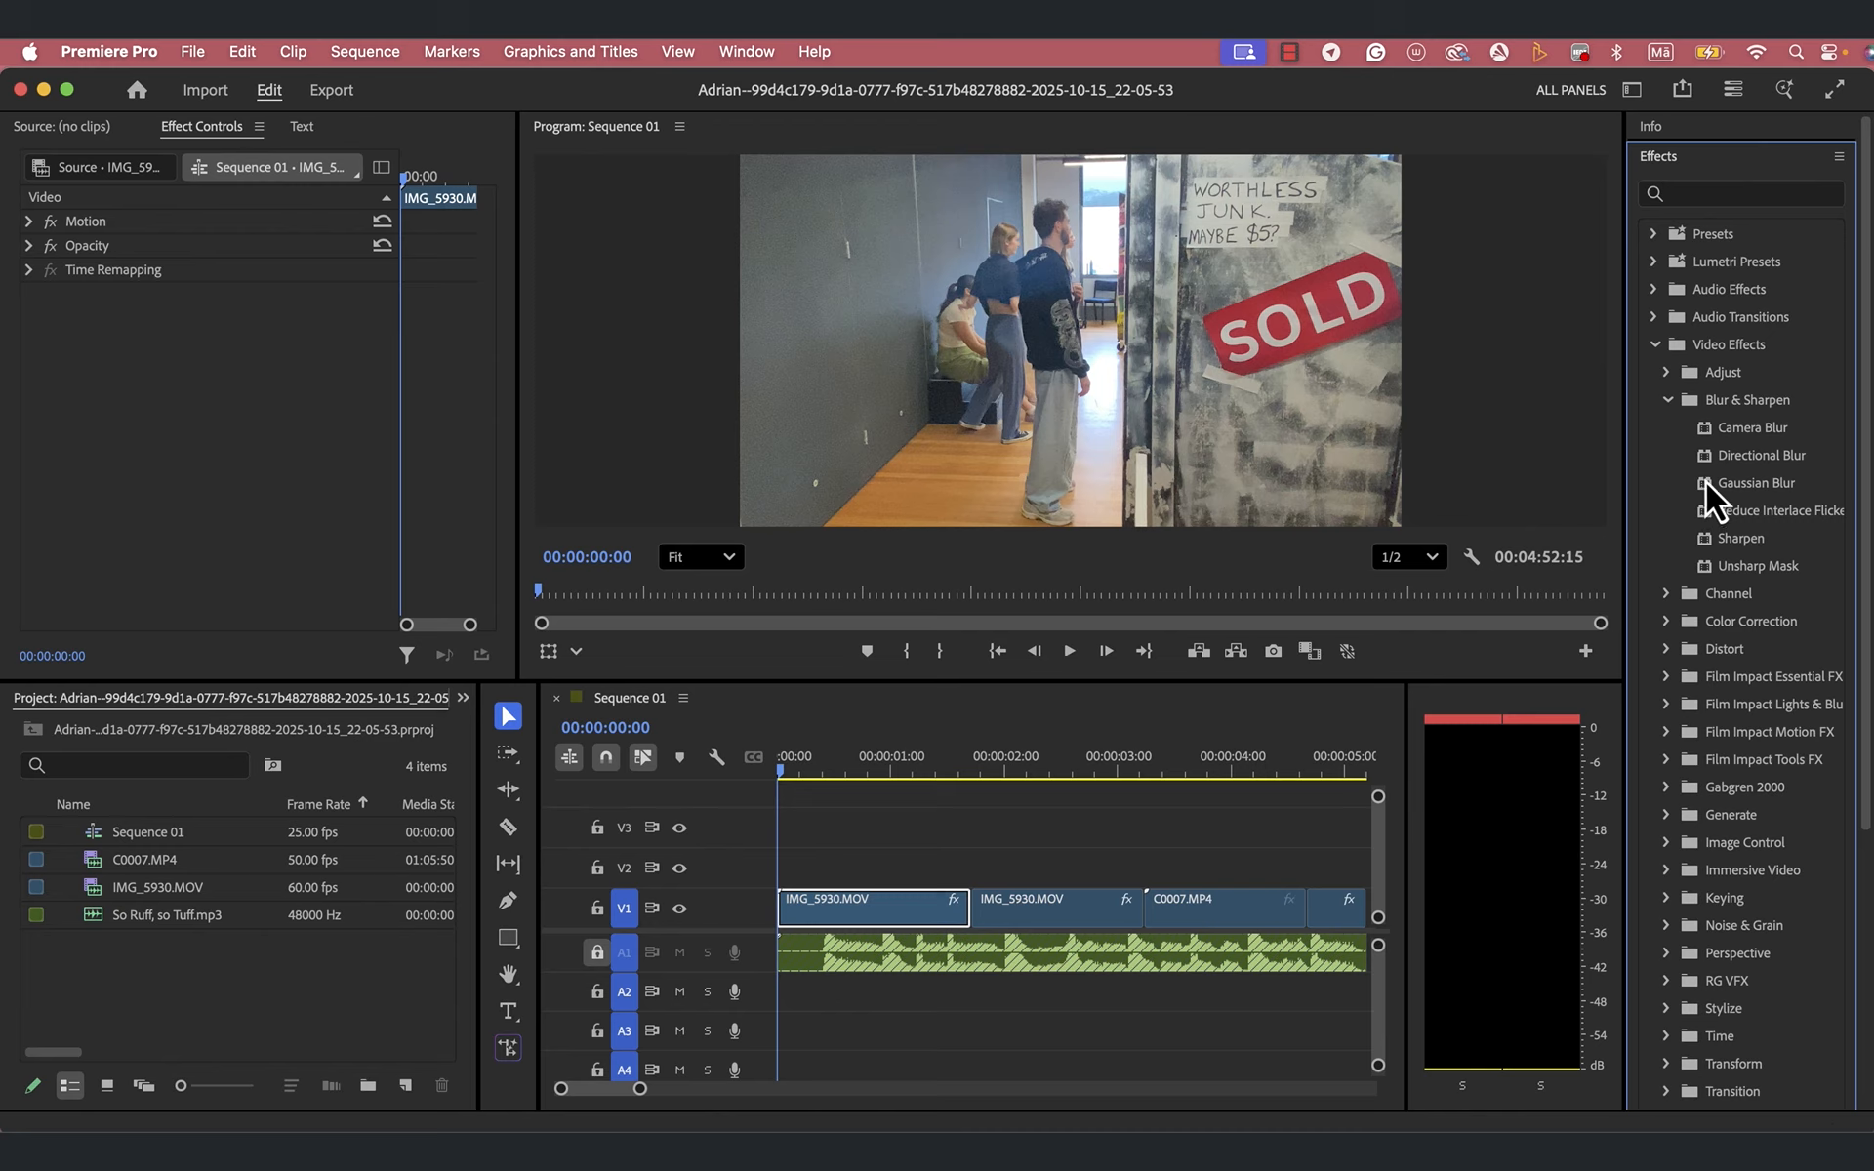
pyautogui.moveTo(1706, 482); pyautogui.dragTo(859, 907)
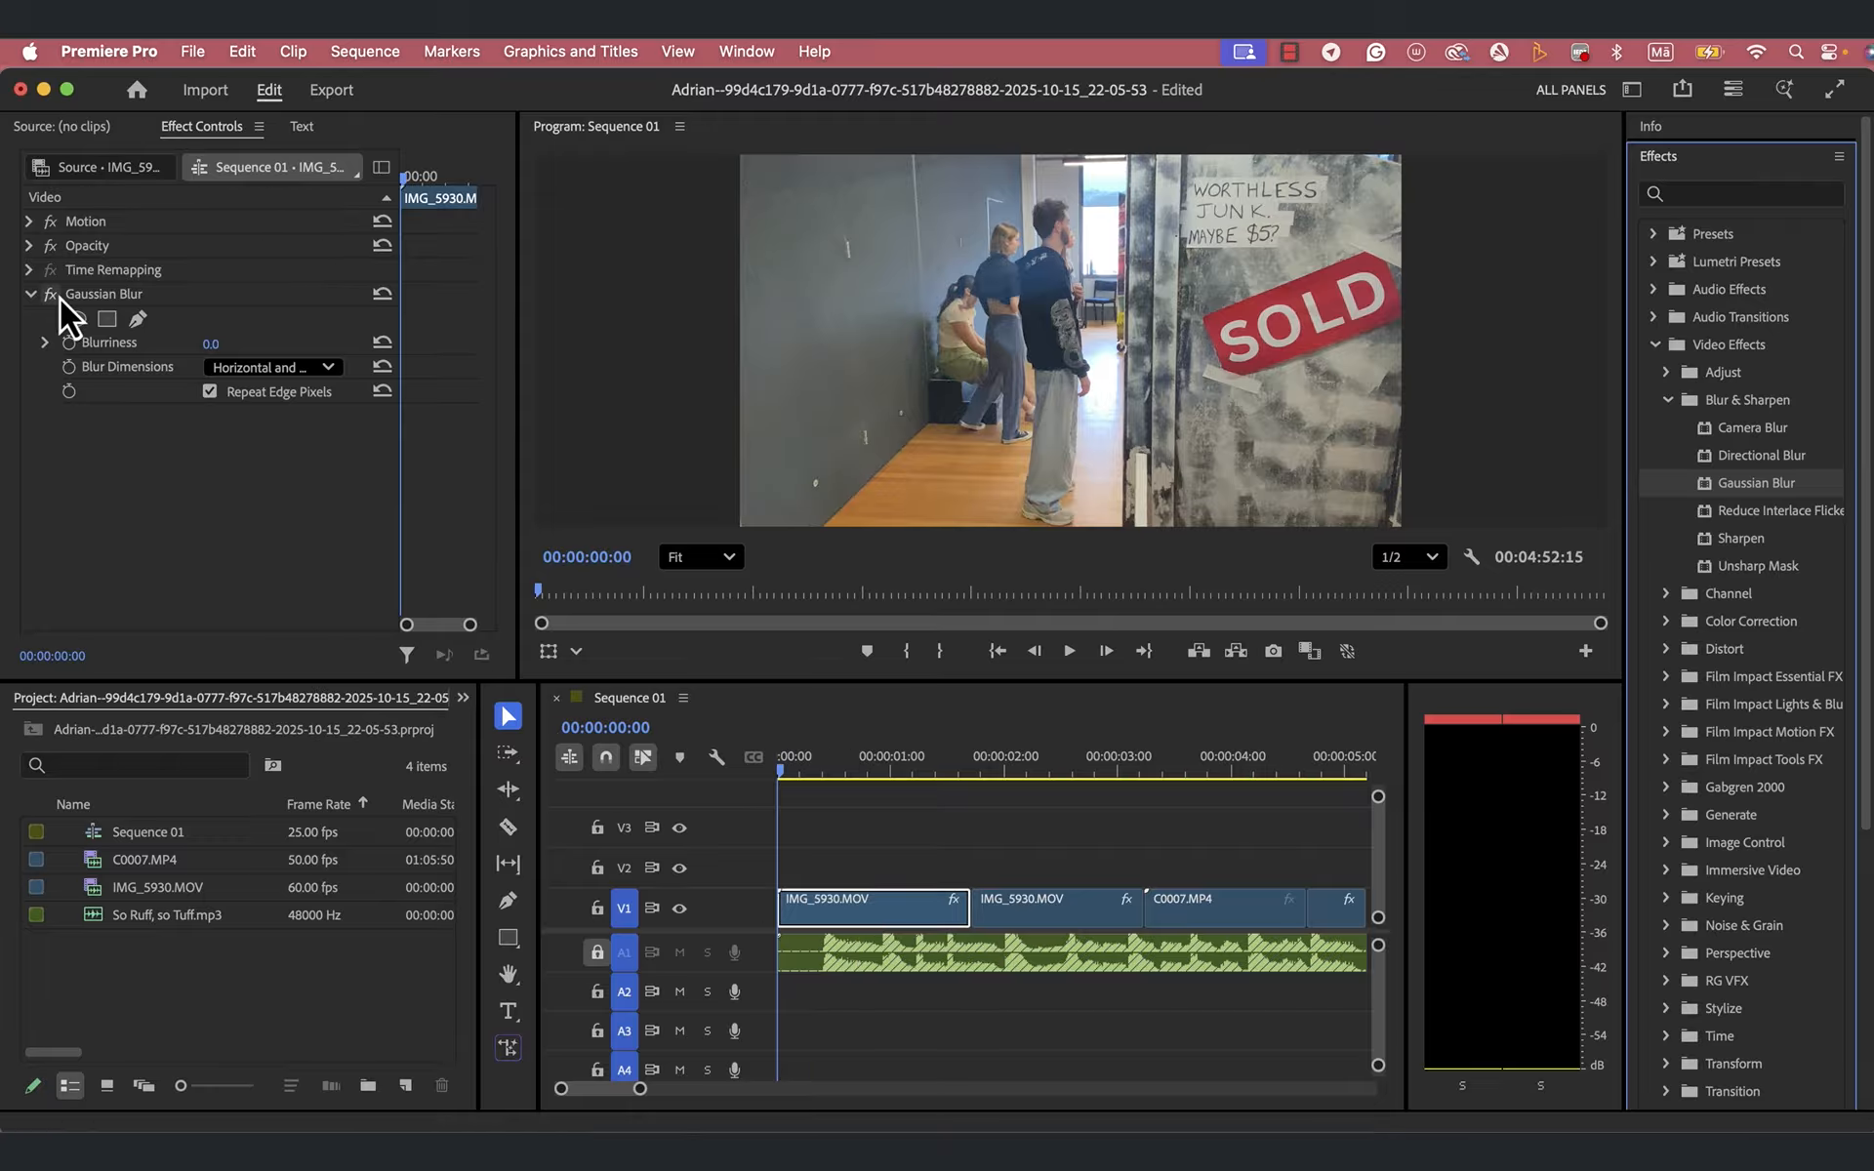
# - Set the Gaussian Blur's Blurriness to 108 and turn on its animation with a keyframe at 00:00:00:00
pyautogui.click(401, 448)
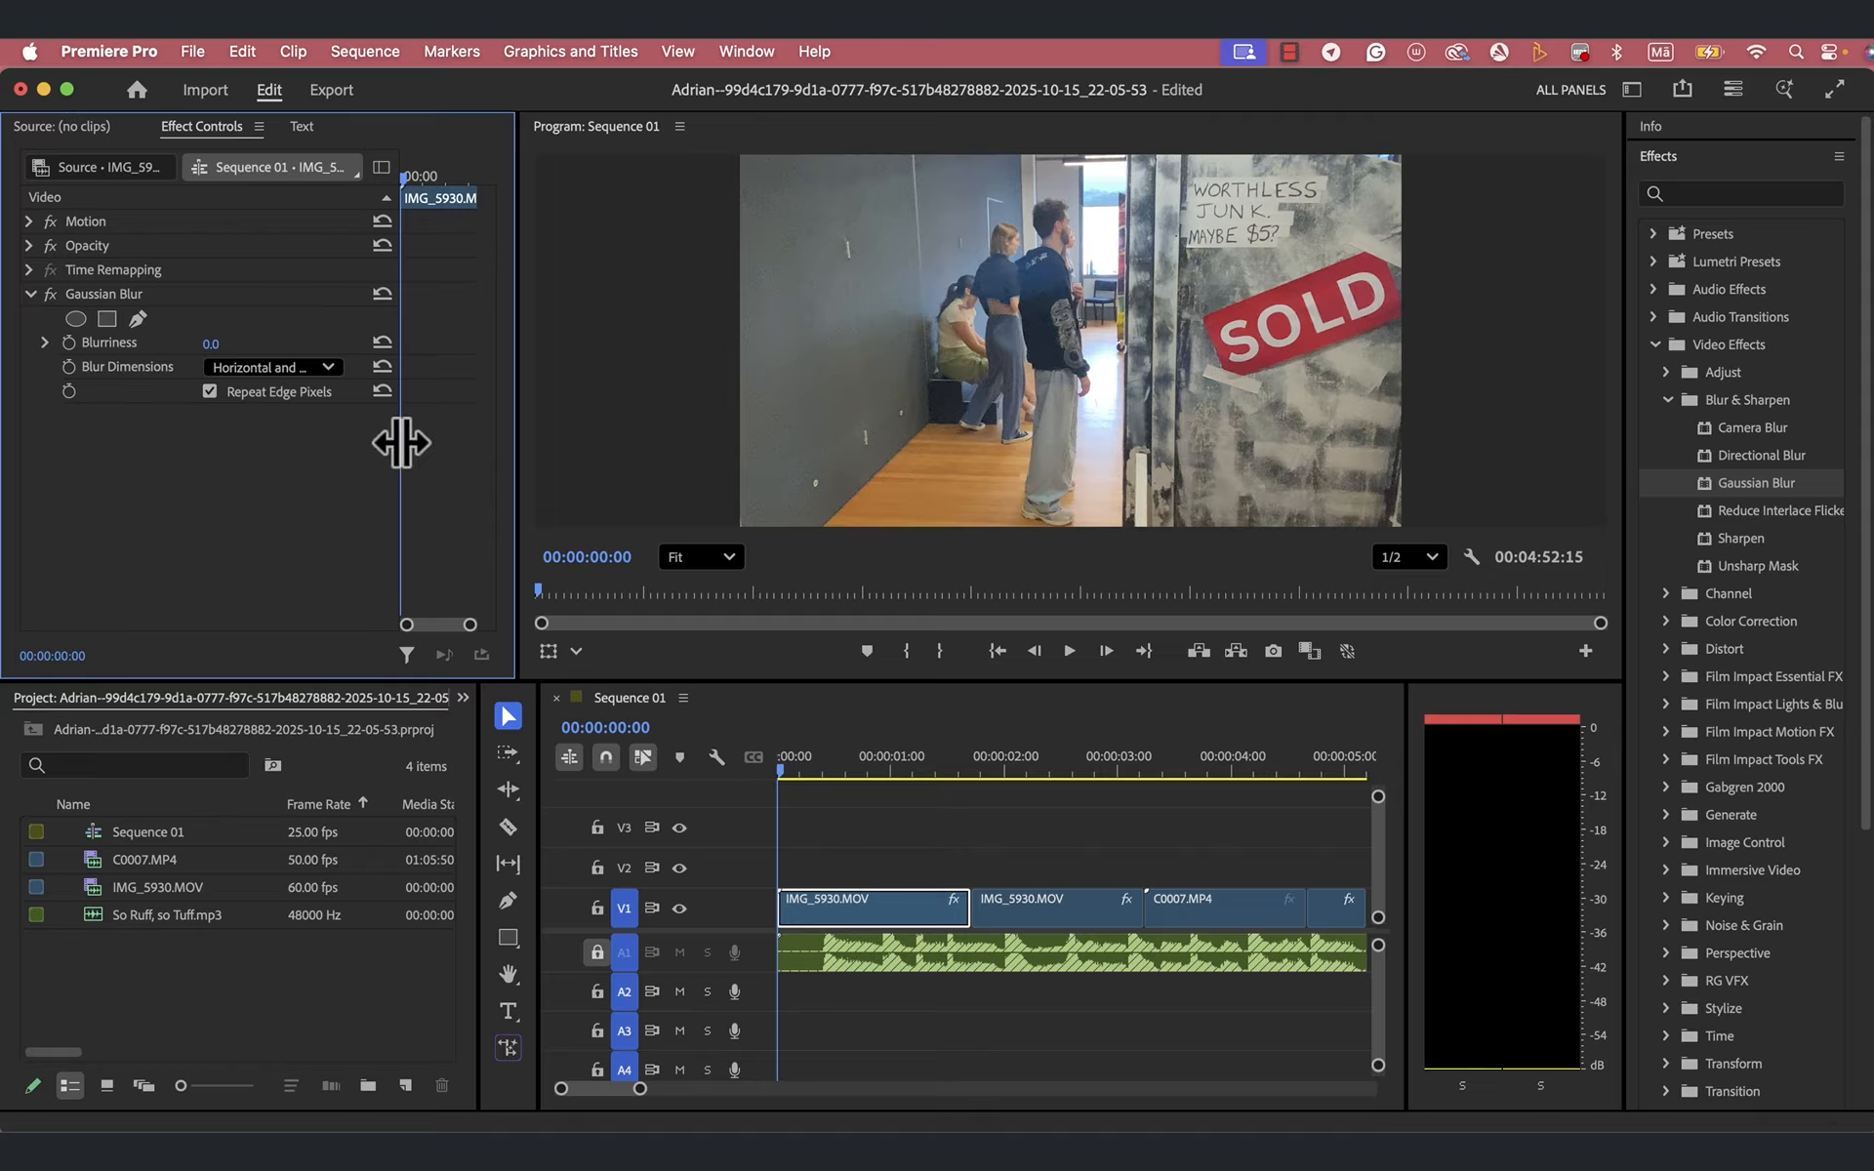
pyautogui.moveTo(401, 443); pyautogui.dragTo(333, 447)
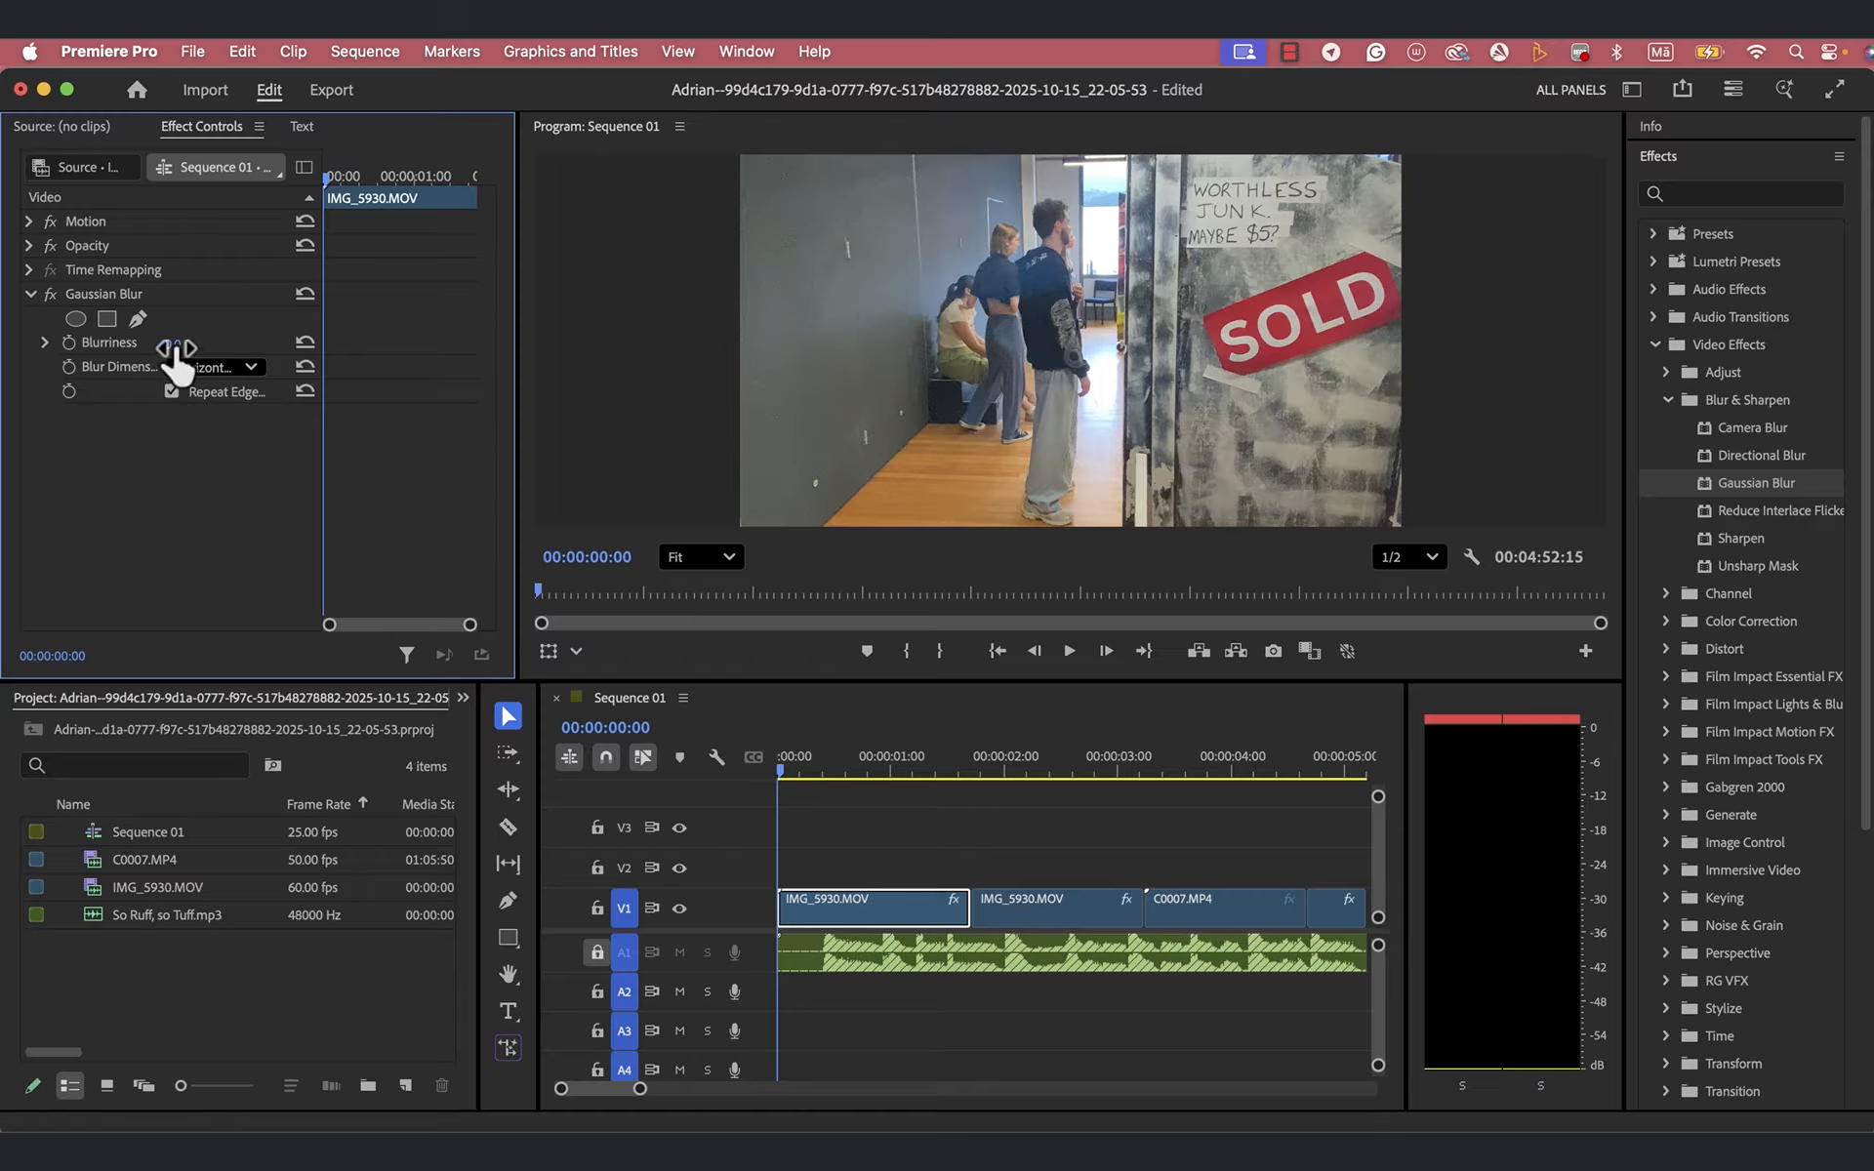
pyautogui.moveTo(177, 362); pyautogui.dragTo(177, 362)
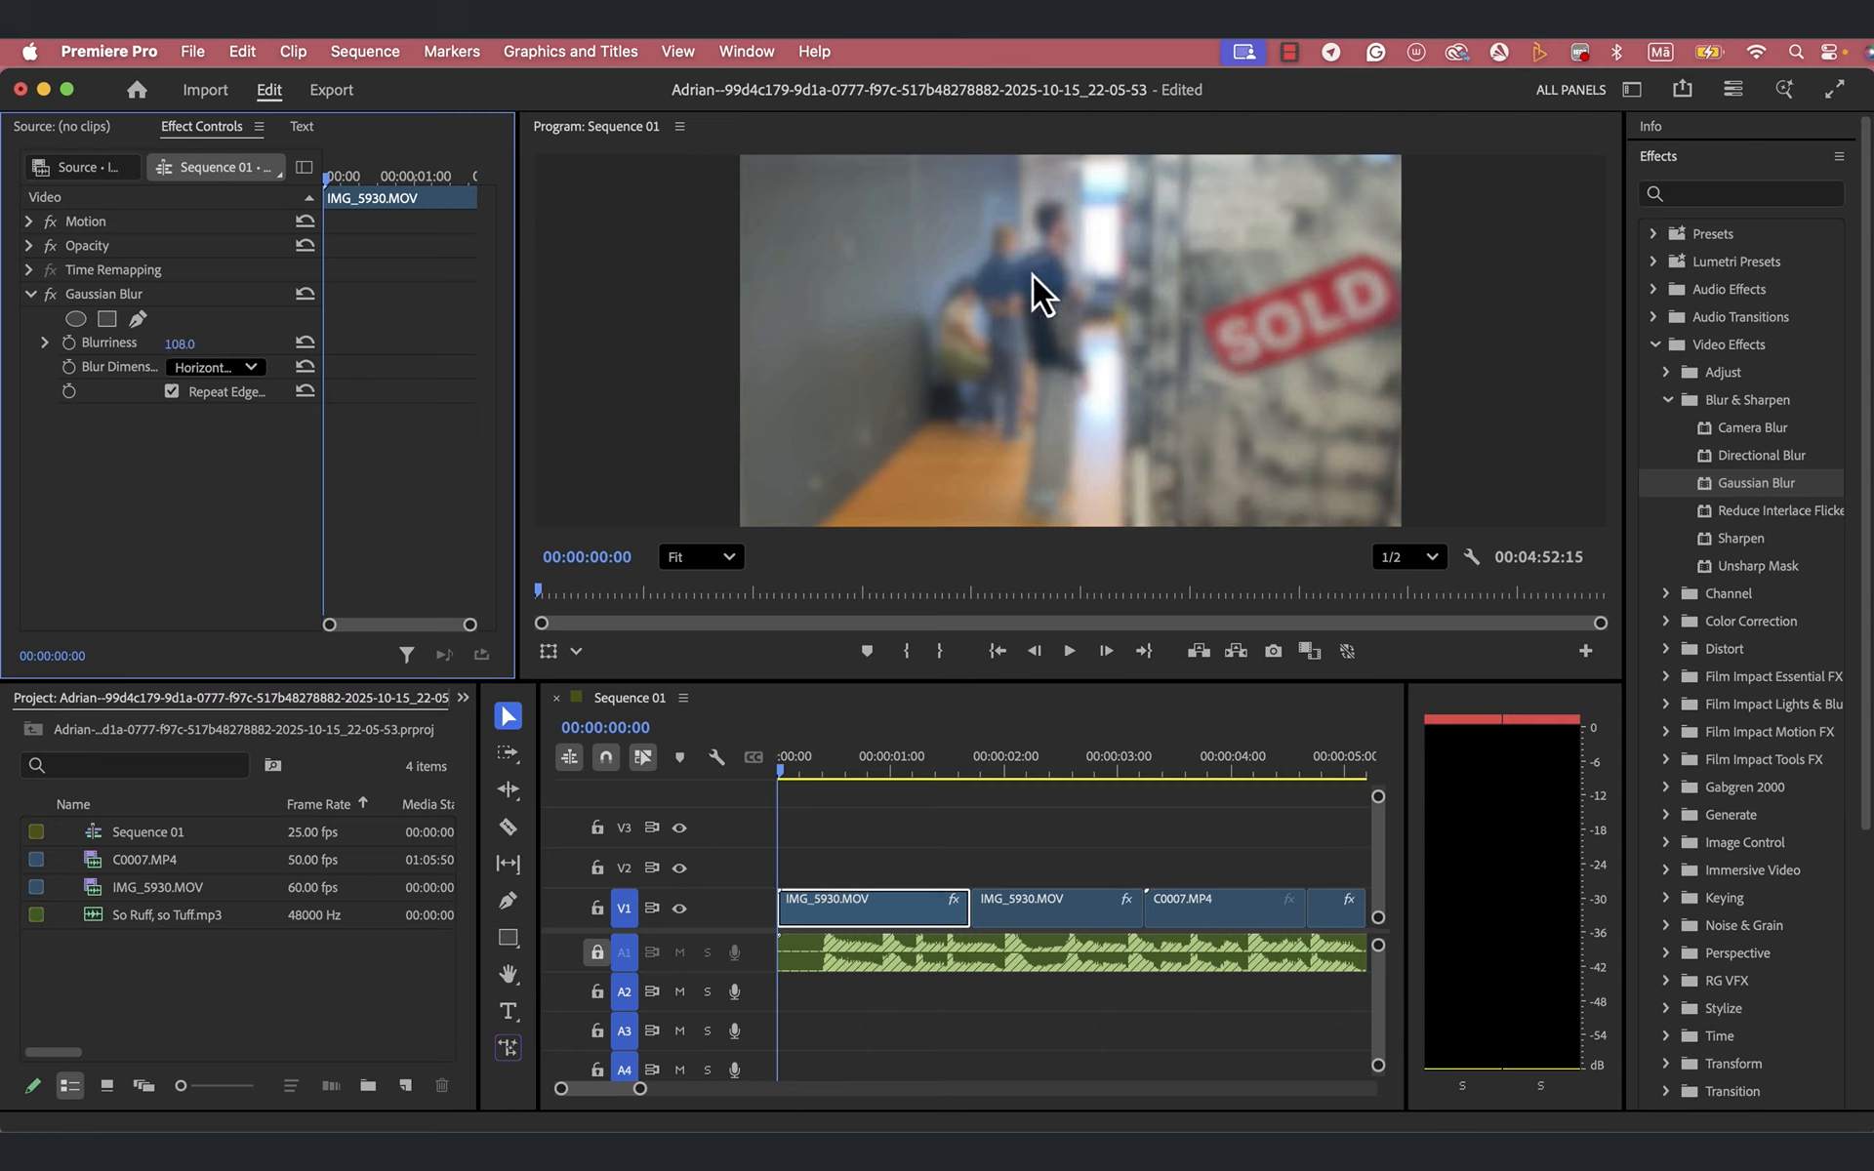
pyautogui.click(70, 347)
# - Add a Blurriness keyframe at 00:00:00:11 keeping 108, and one at 00:00:01:00 with Blurriness set to 0
pyautogui.moveTo(781, 771); pyautogui.dragTo(835, 774)
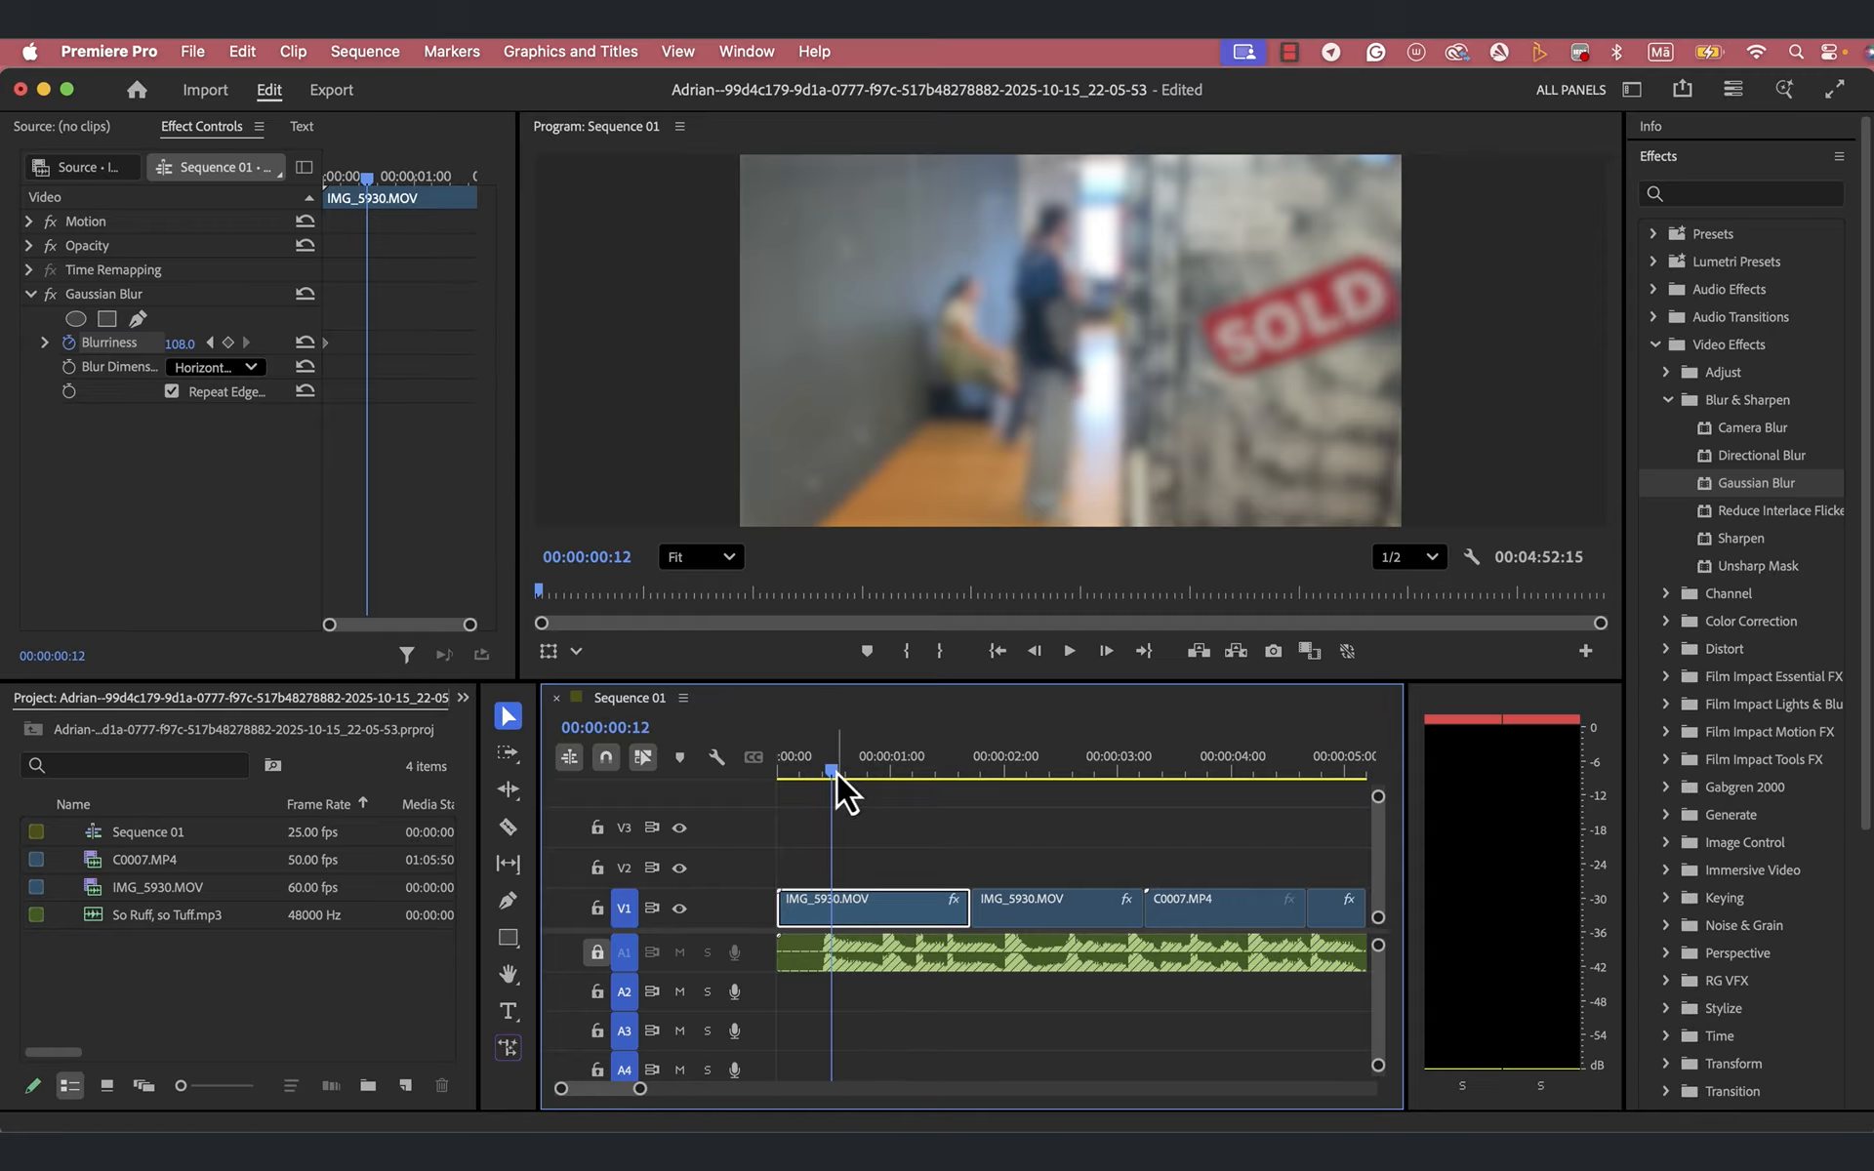
pyautogui.moveTo(833, 772)
pyautogui.mouseDown()
pyautogui.moveTo(875, 776)
pyautogui.moveTo(828, 788)
pyautogui.mouseUp()
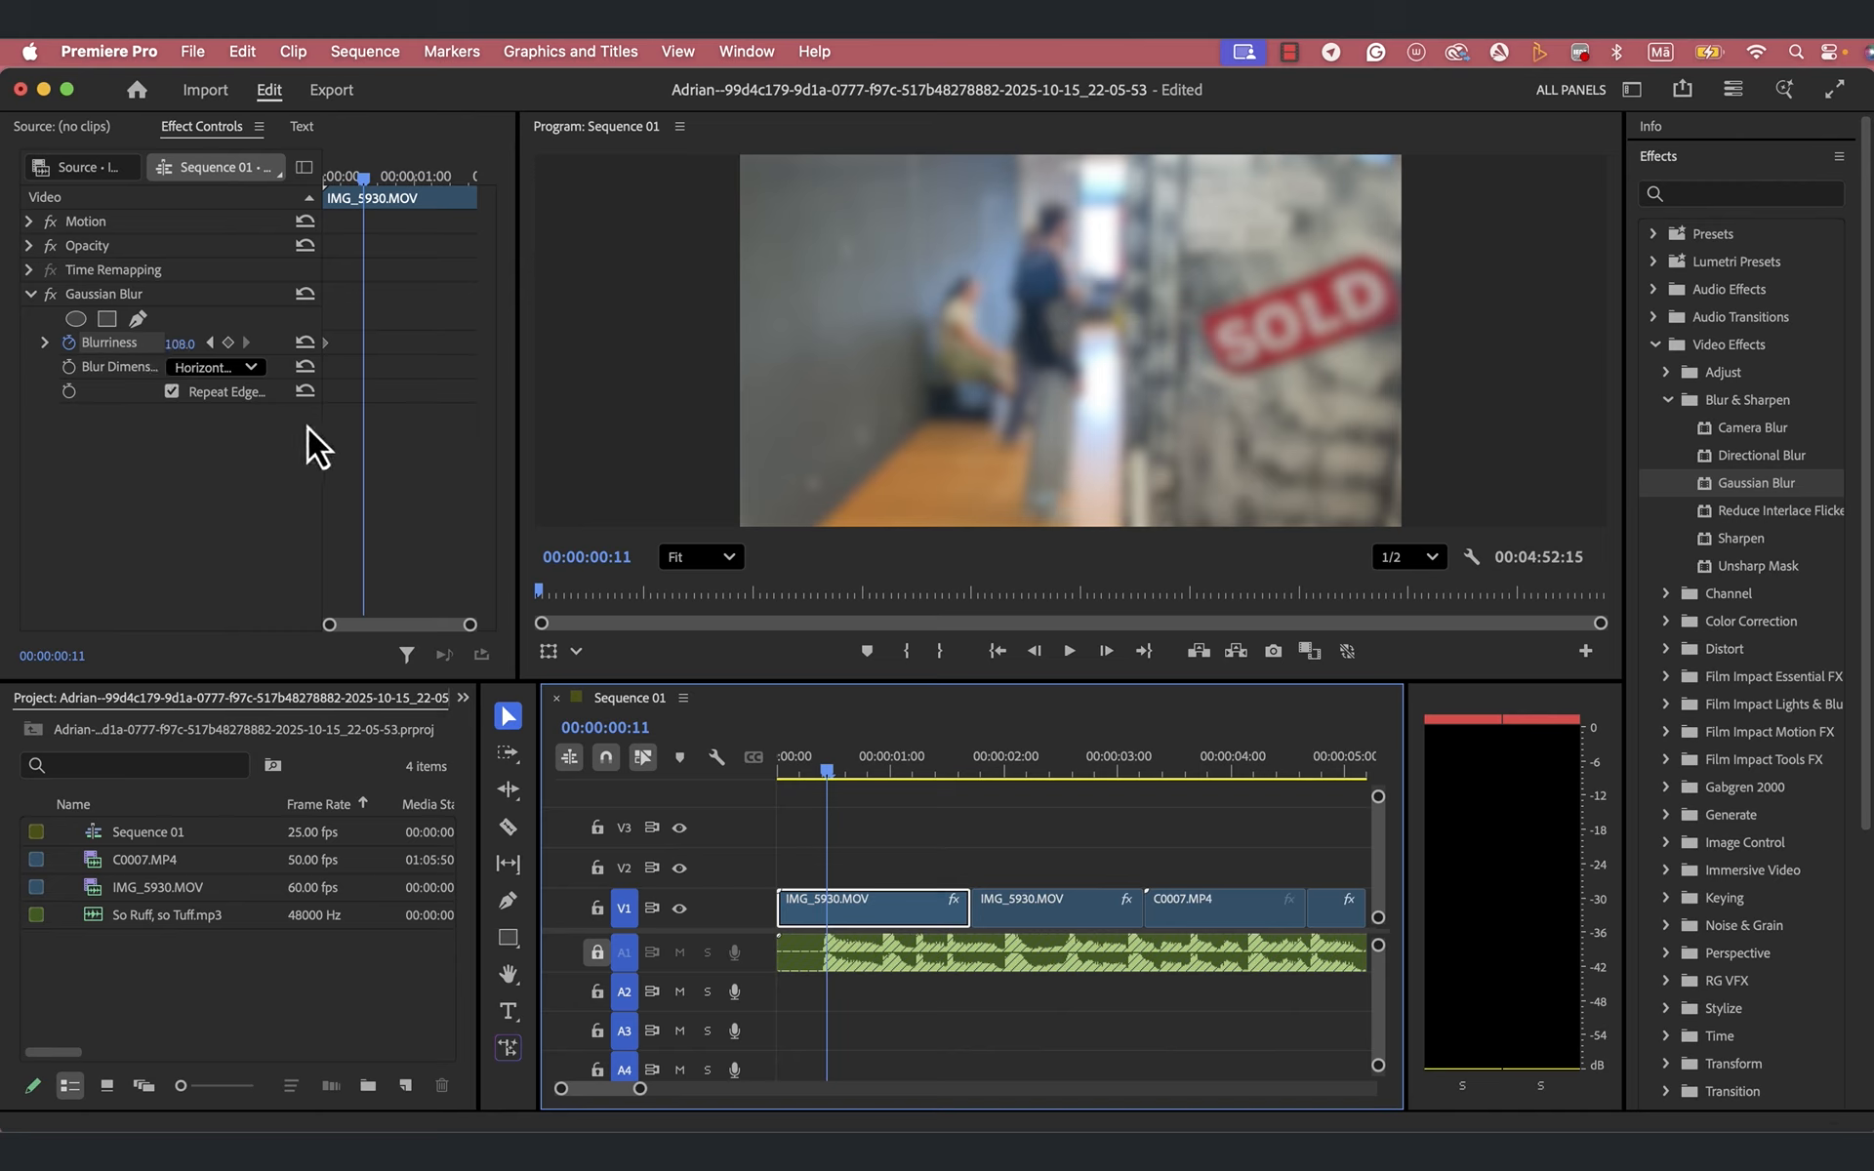
pyautogui.click(231, 349)
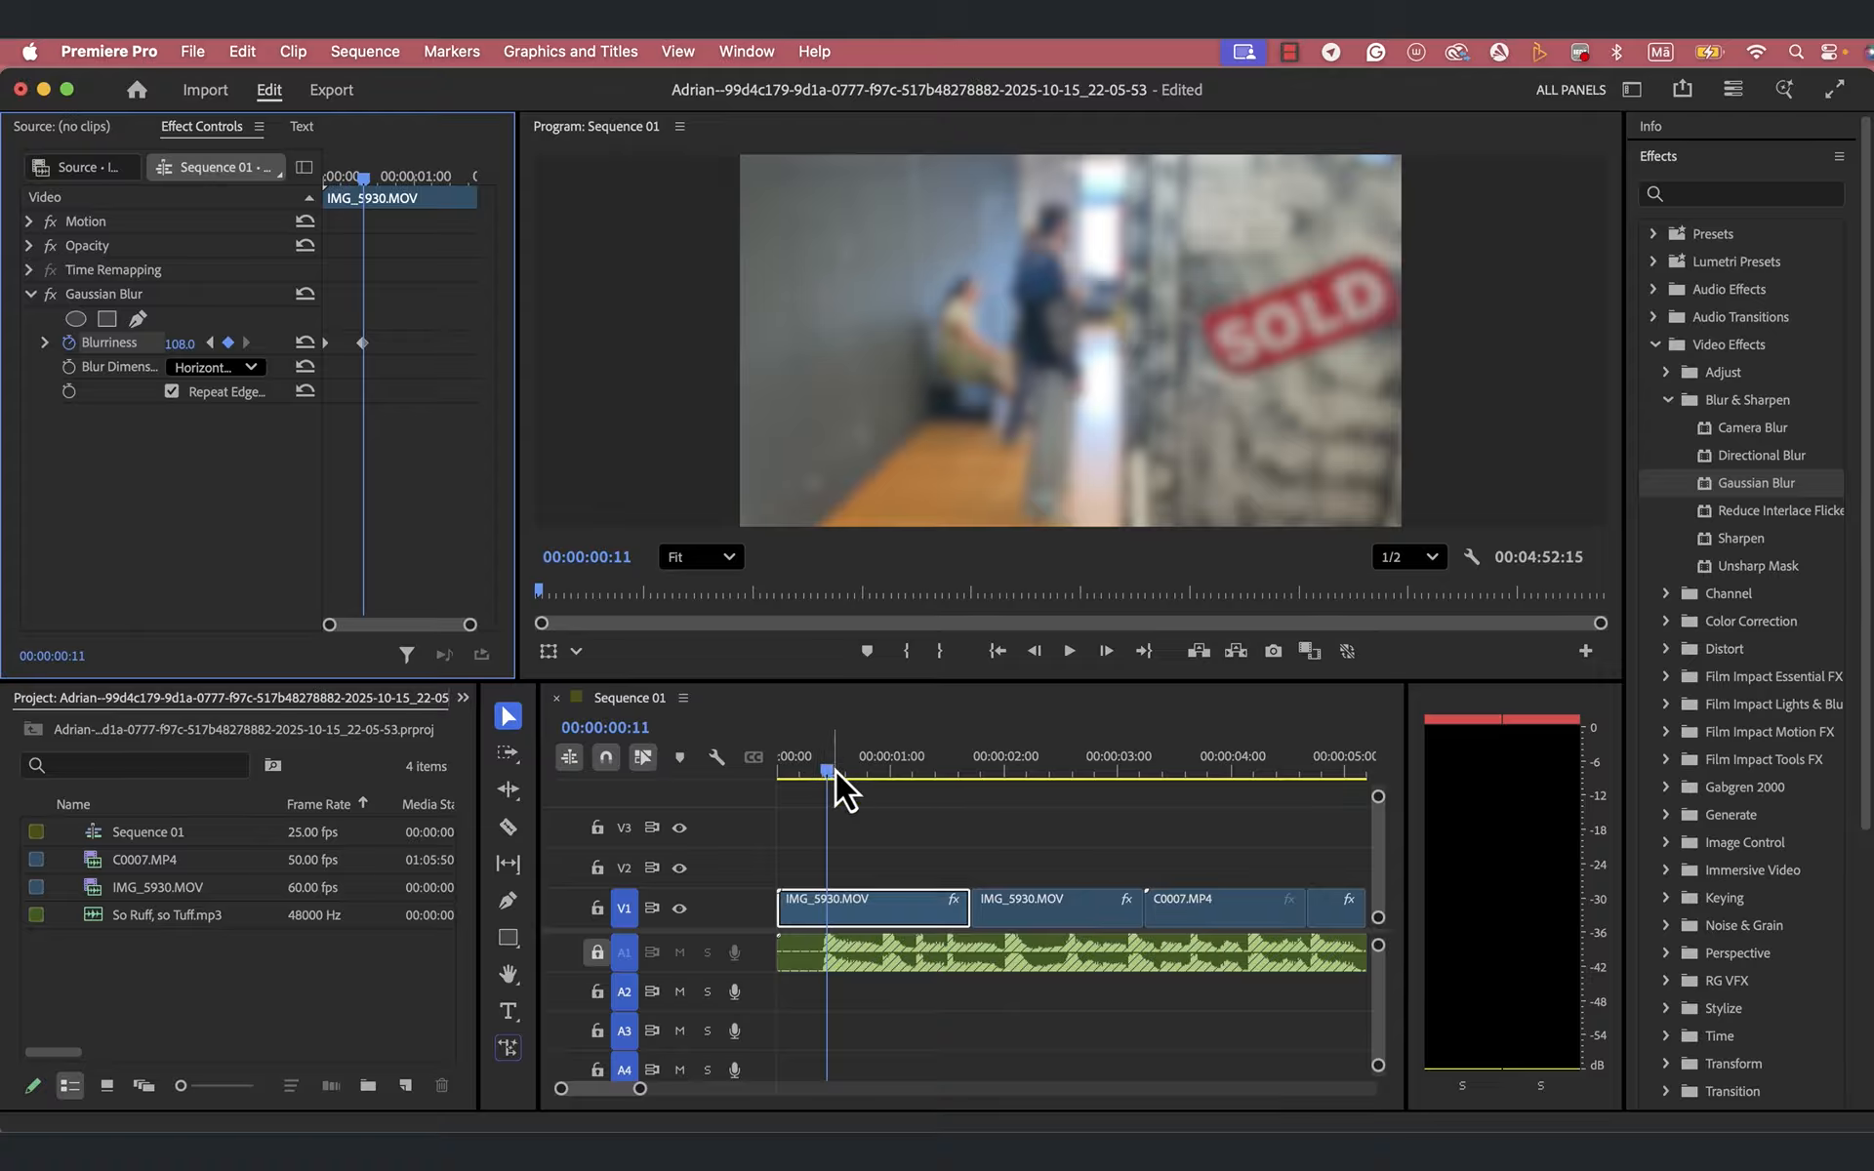
pyautogui.moveTo(831, 771); pyautogui.dragTo(898, 771)
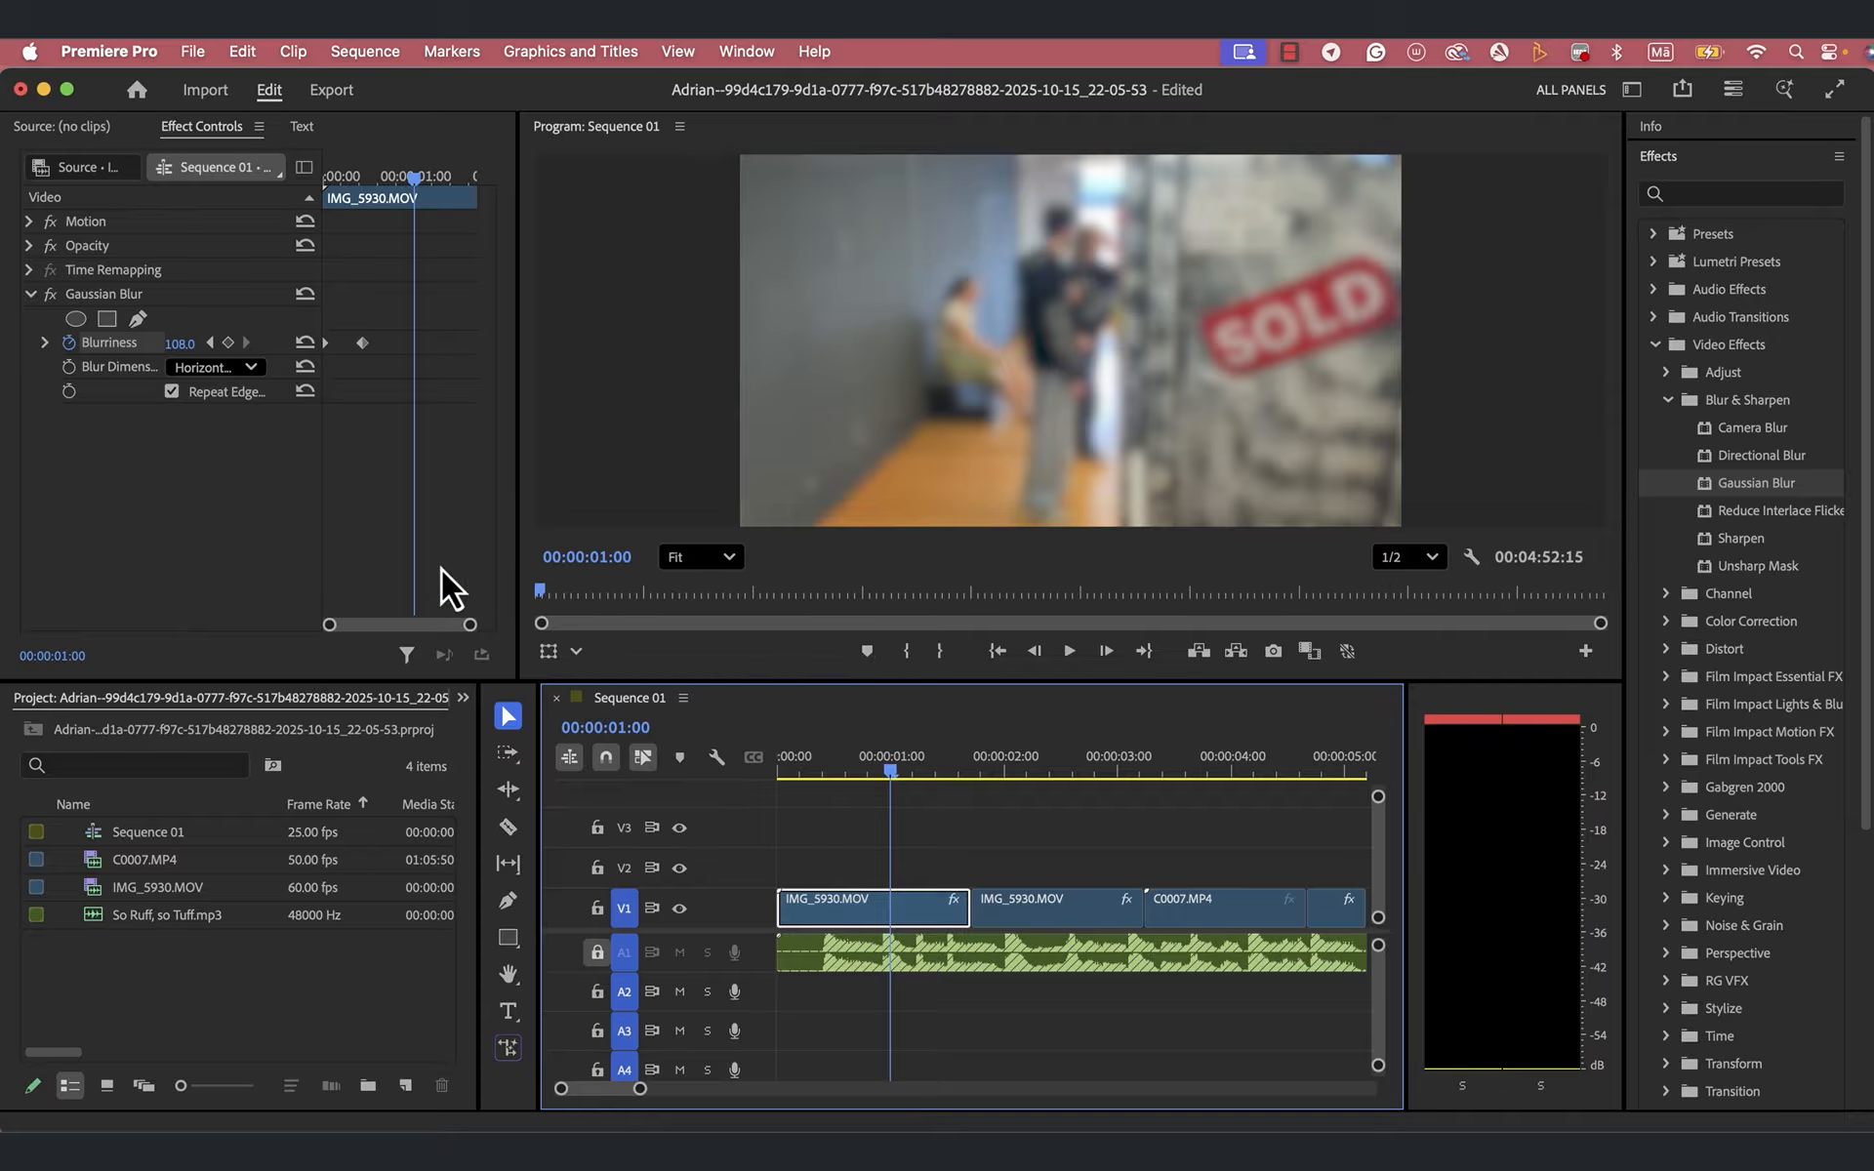
pyautogui.moveTo(185, 353); pyautogui.dragTo(147, 354)
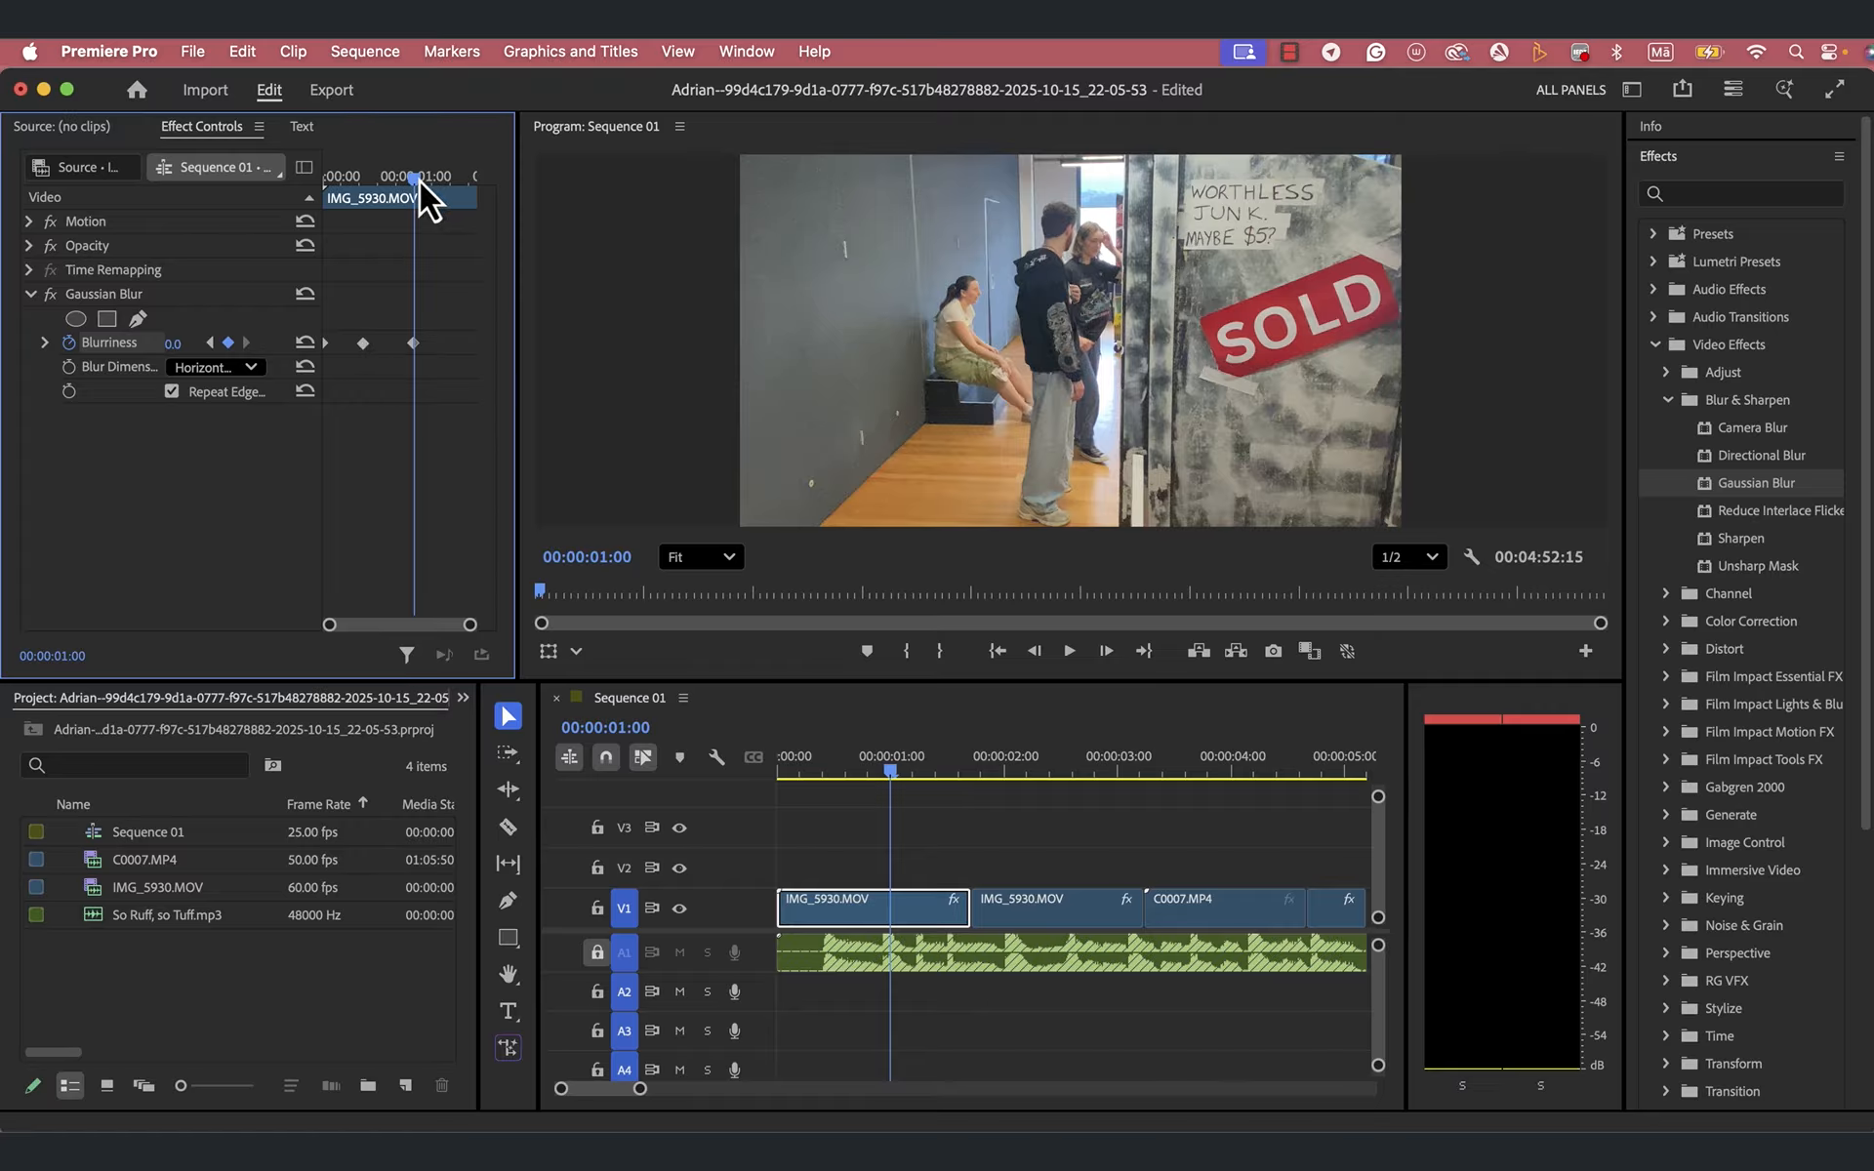
# - Play the sequence from the start to check the blur animation on the opening clip
pyautogui.moveTo(419, 180); pyautogui.dragTo(209, 178)
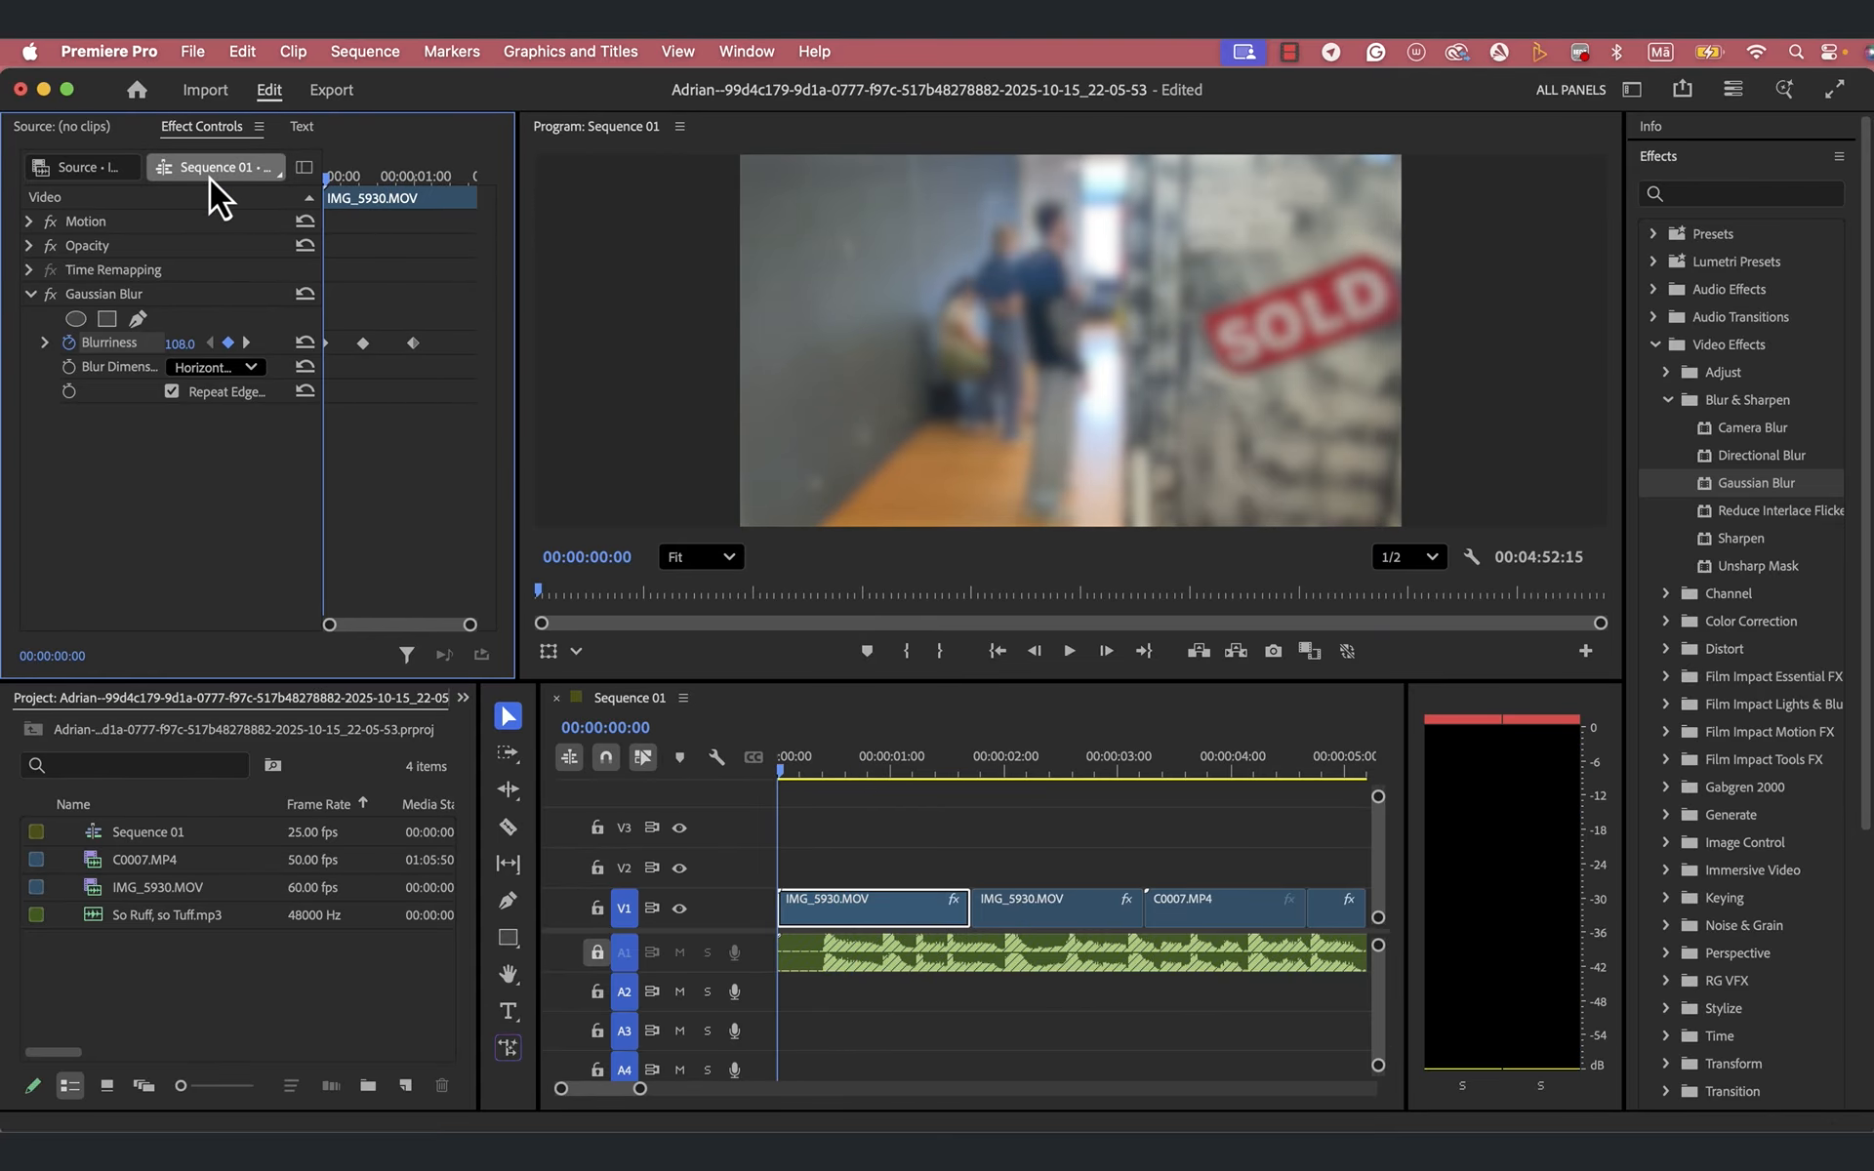
pyautogui.press('space')
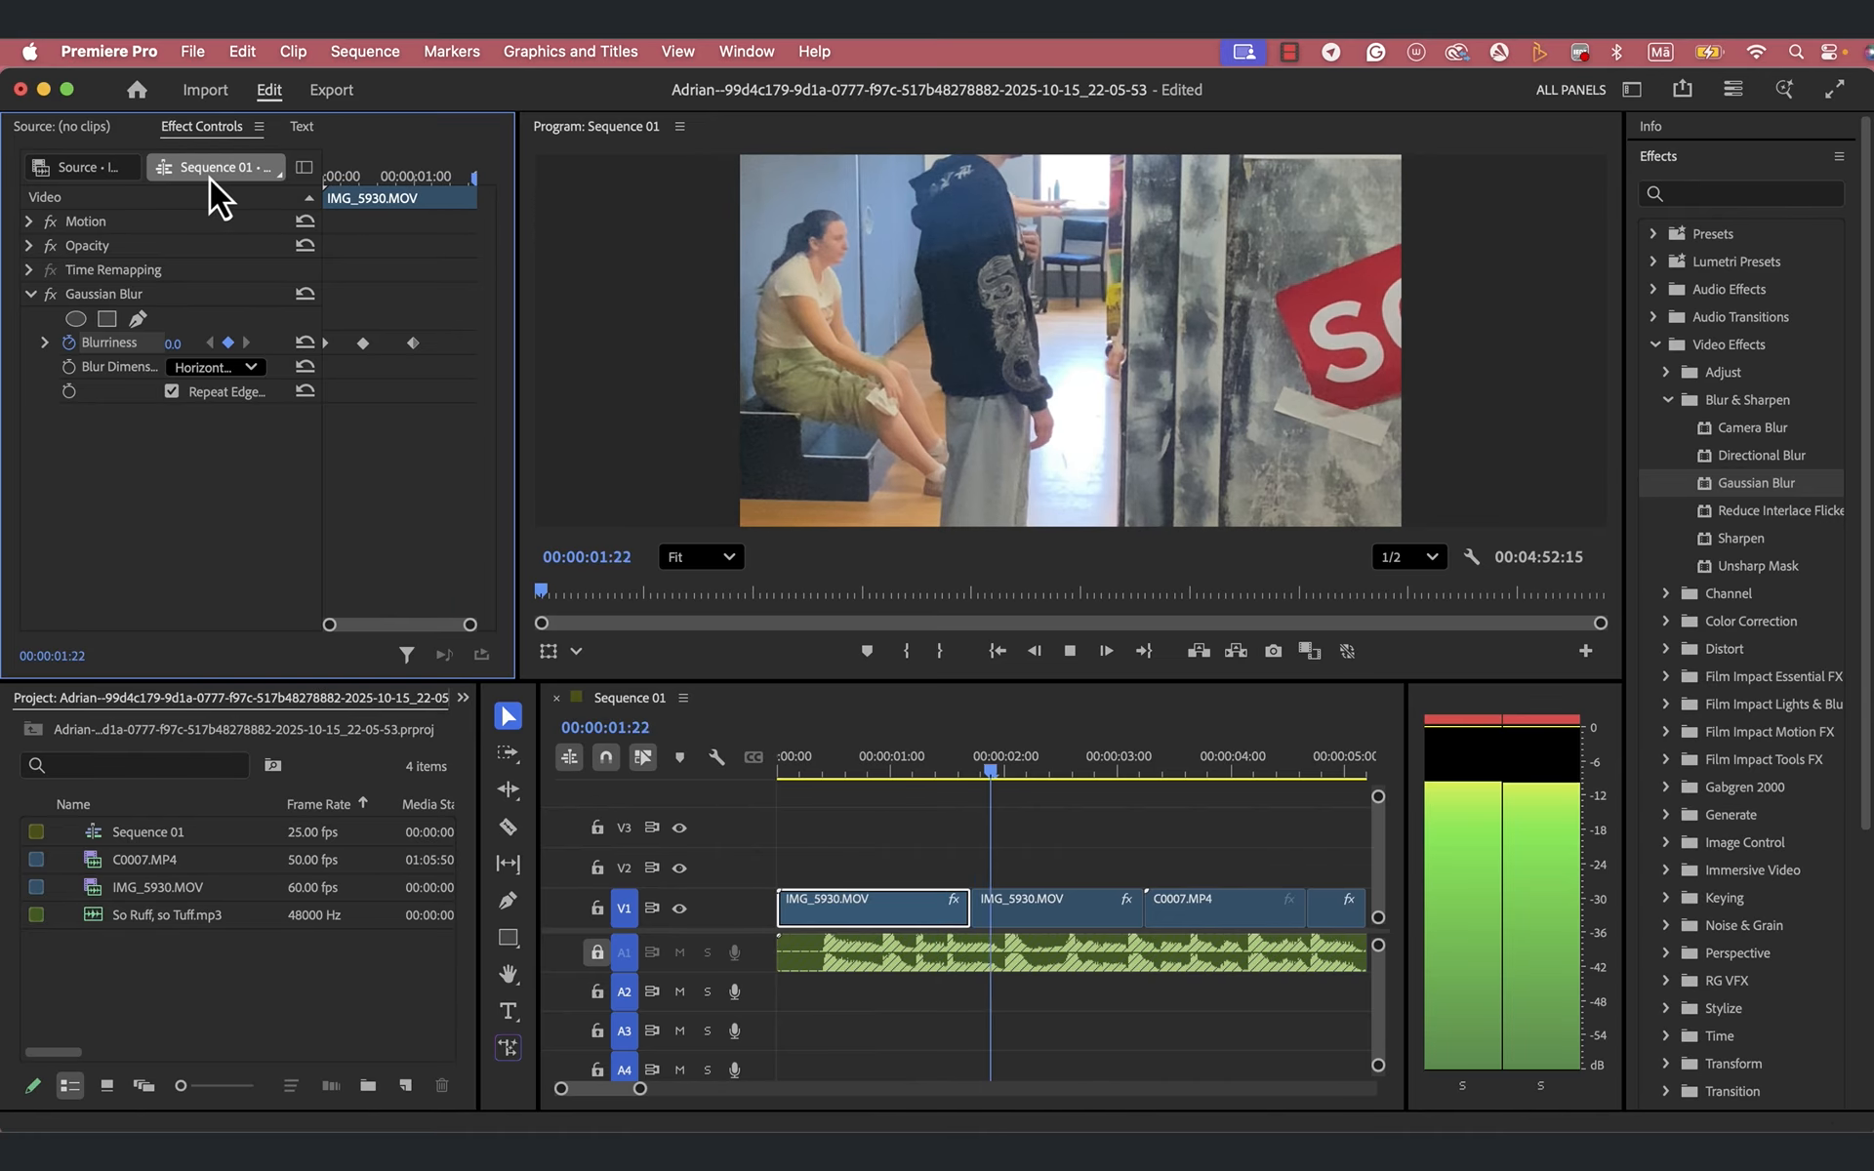
pyautogui.press('space')
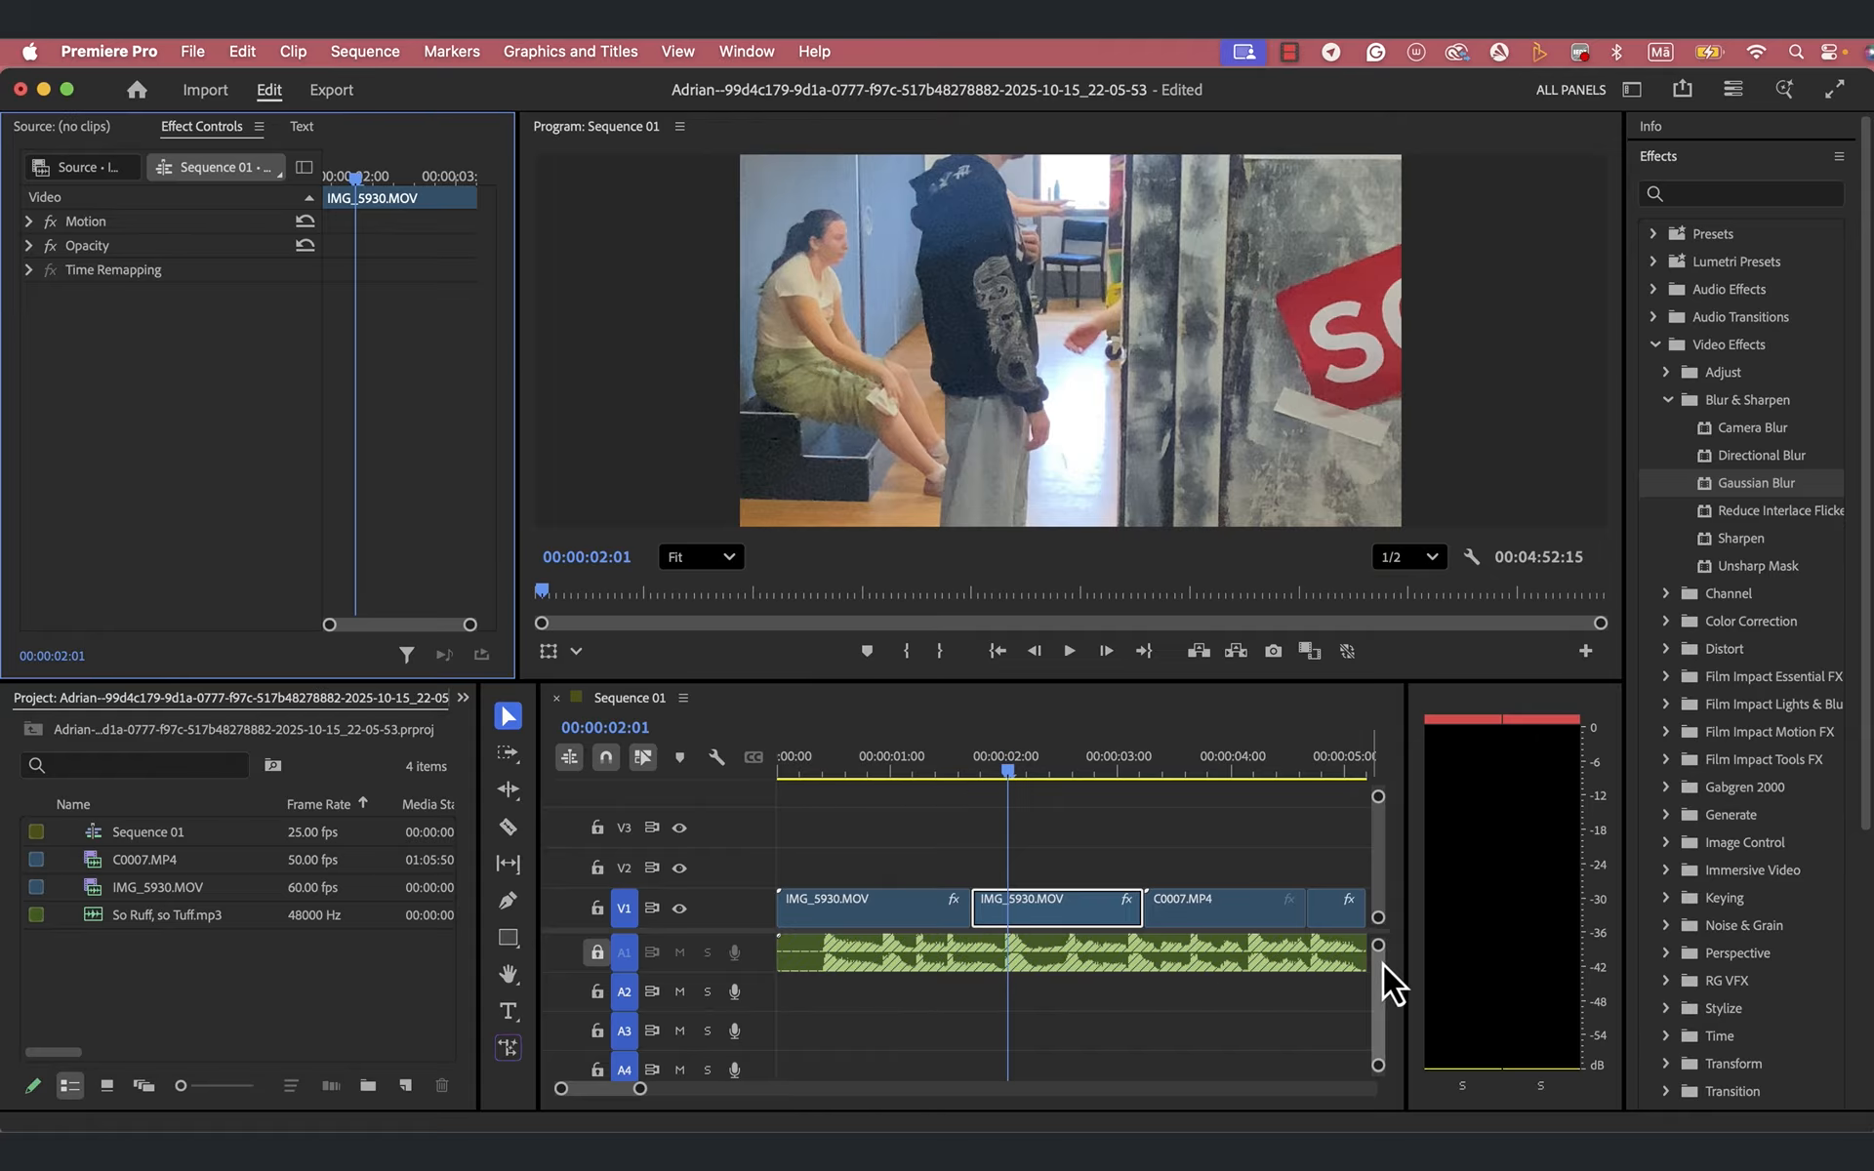
# - Make audio track A1 taller to show its waveform, and preview the sequence from about 00:00:05:00 into the long C0007.MP4 clip
pyautogui.moveTo(1377, 948); pyautogui.dragTo(1377, 963)
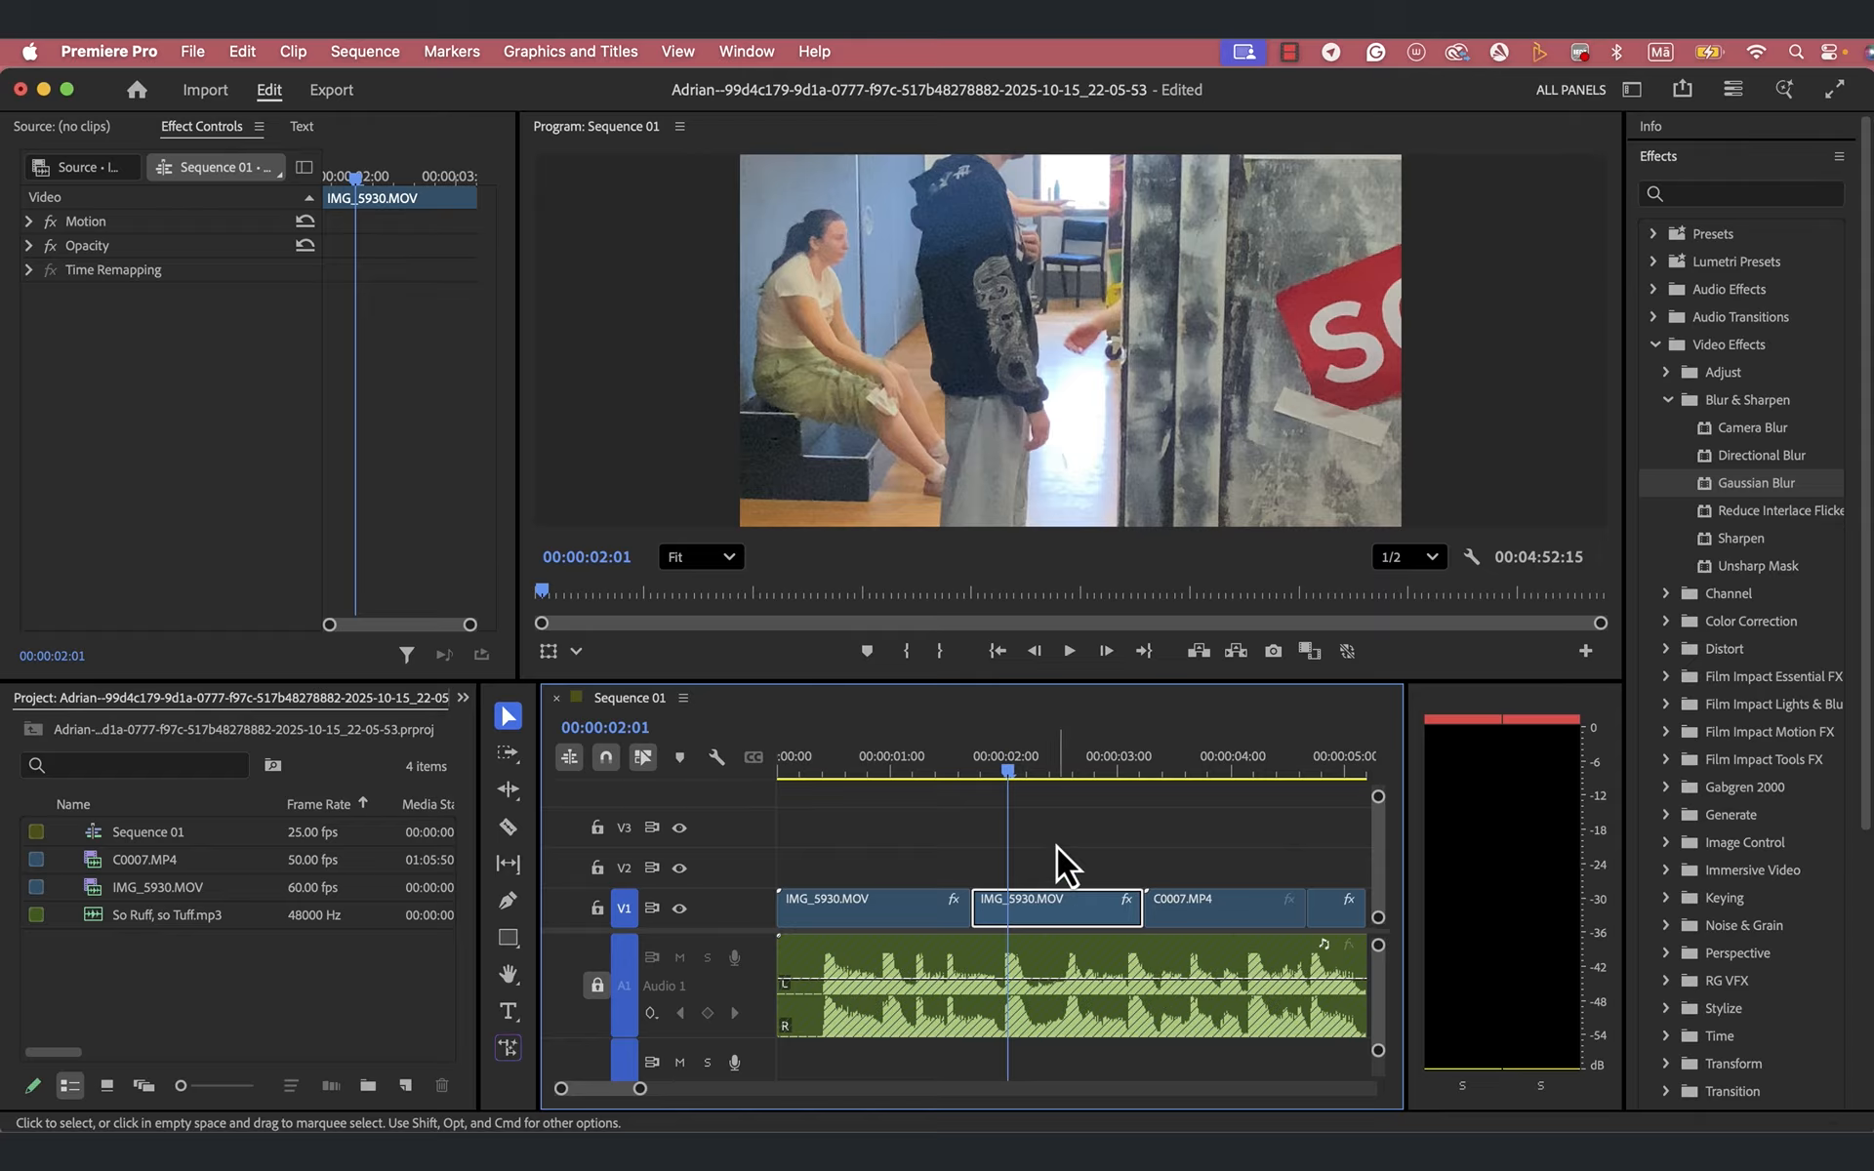
pyautogui.moveTo(1007, 772); pyautogui.dragTo(1238, 775)
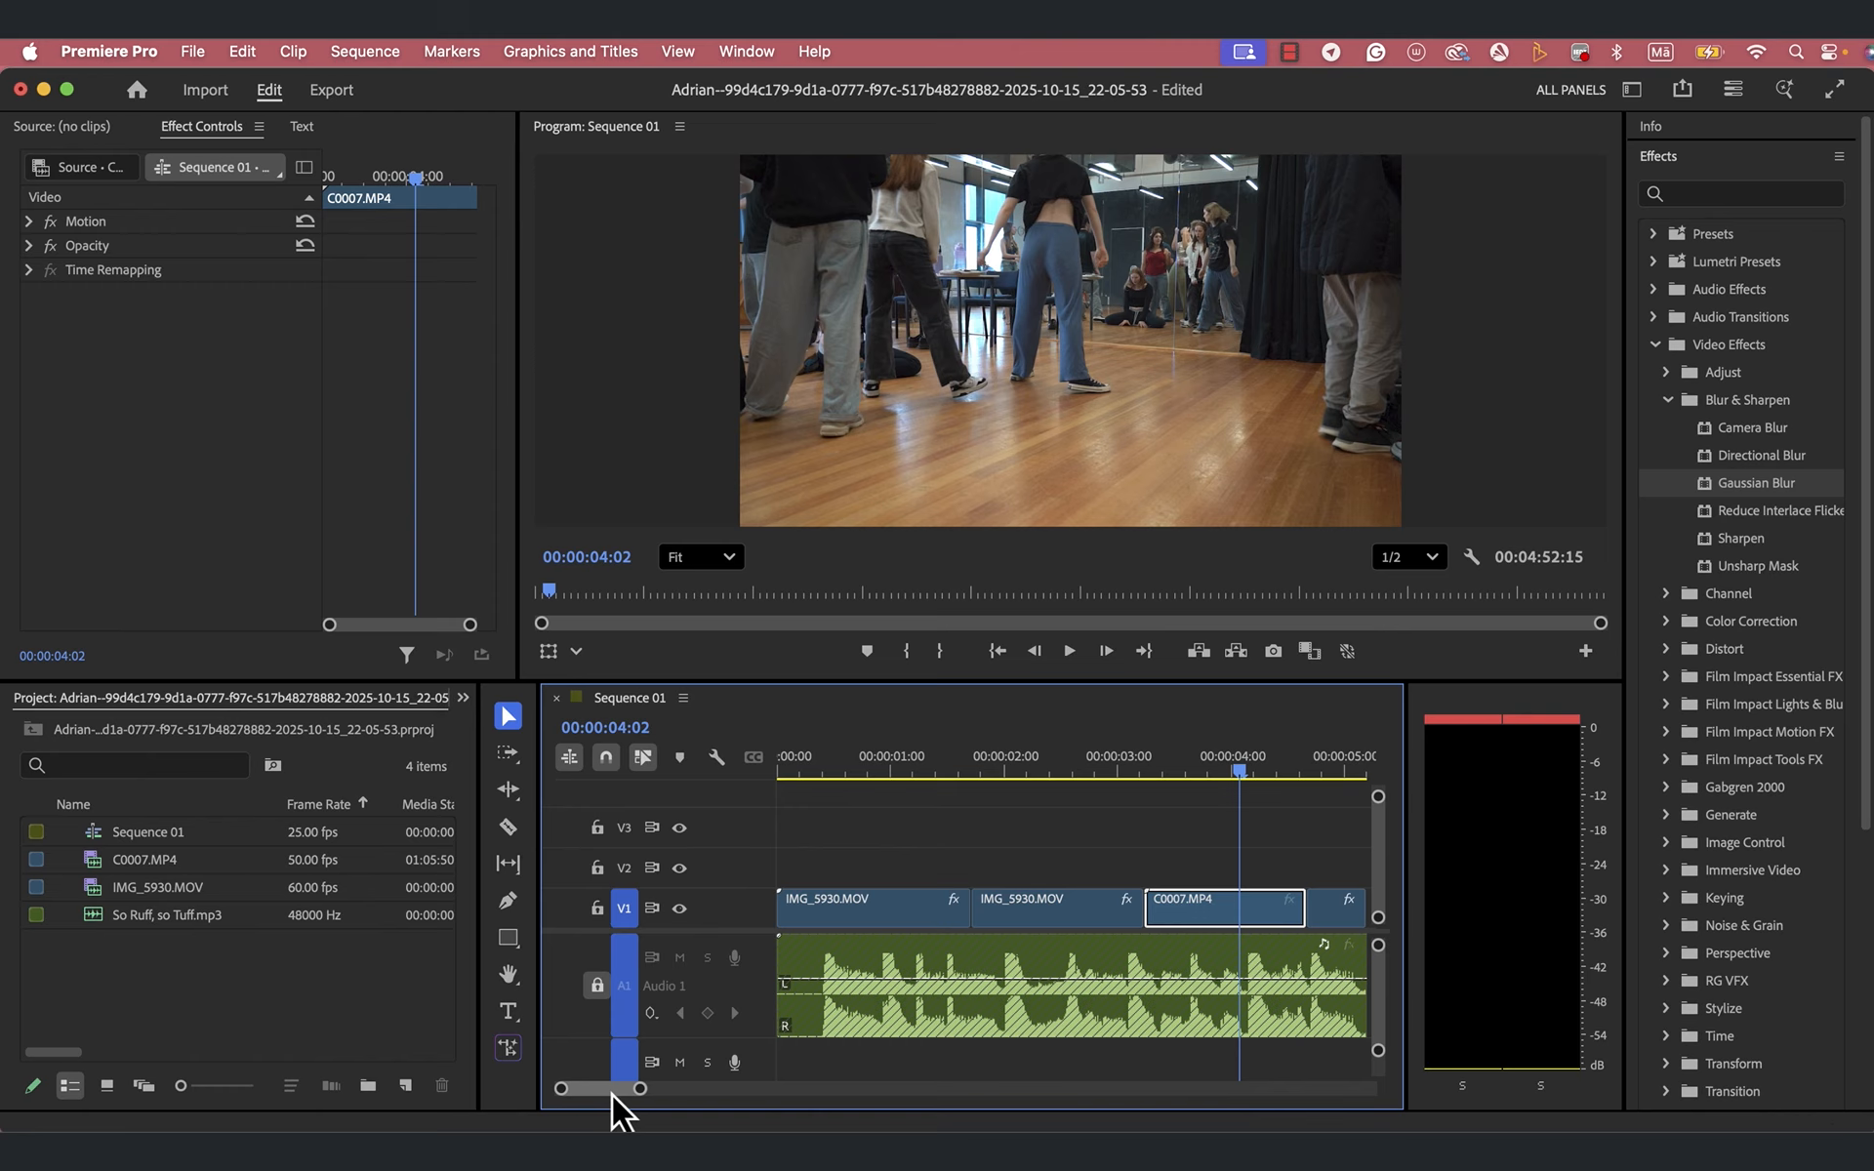
pyautogui.scroll(-2, 612, 1093)
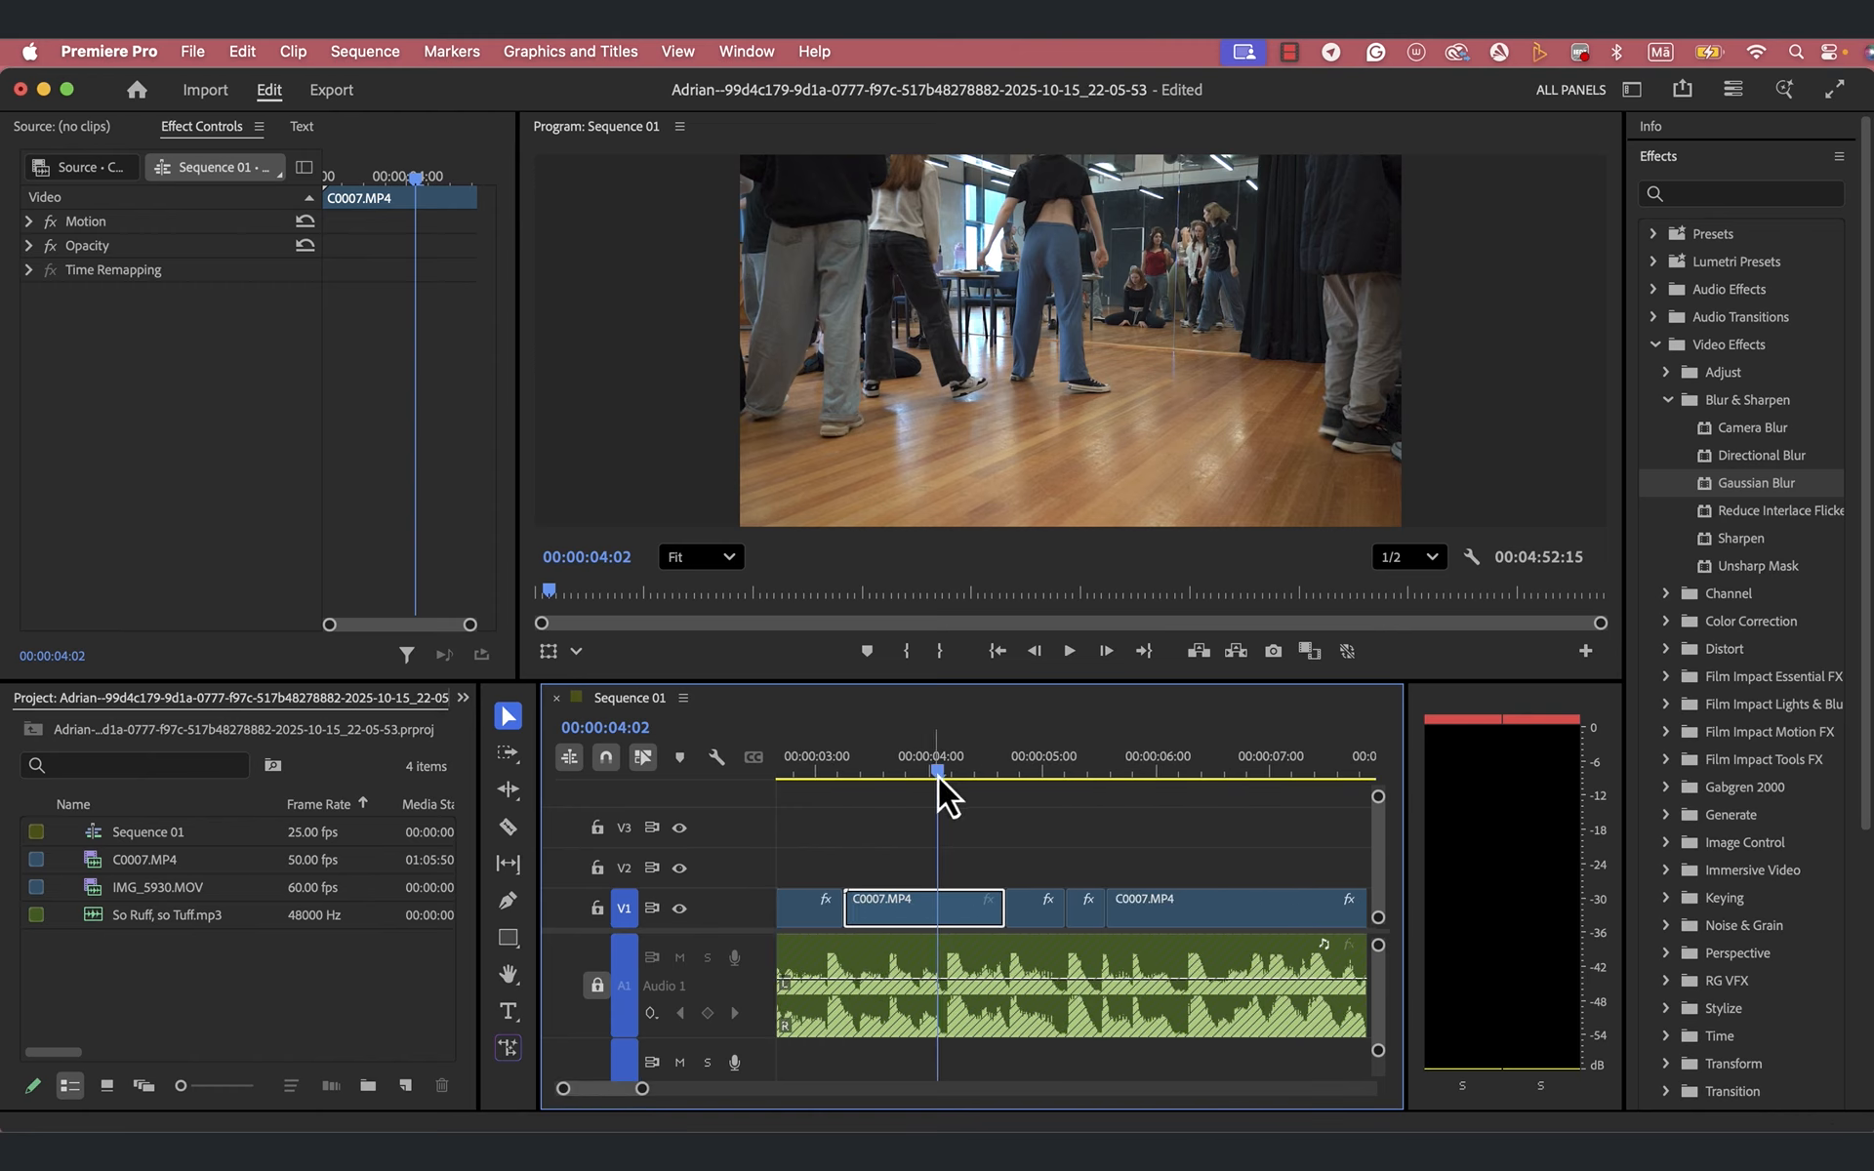
pyautogui.moveTo(939, 776); pyautogui.dragTo(1044, 798)
pyautogui.press('space')
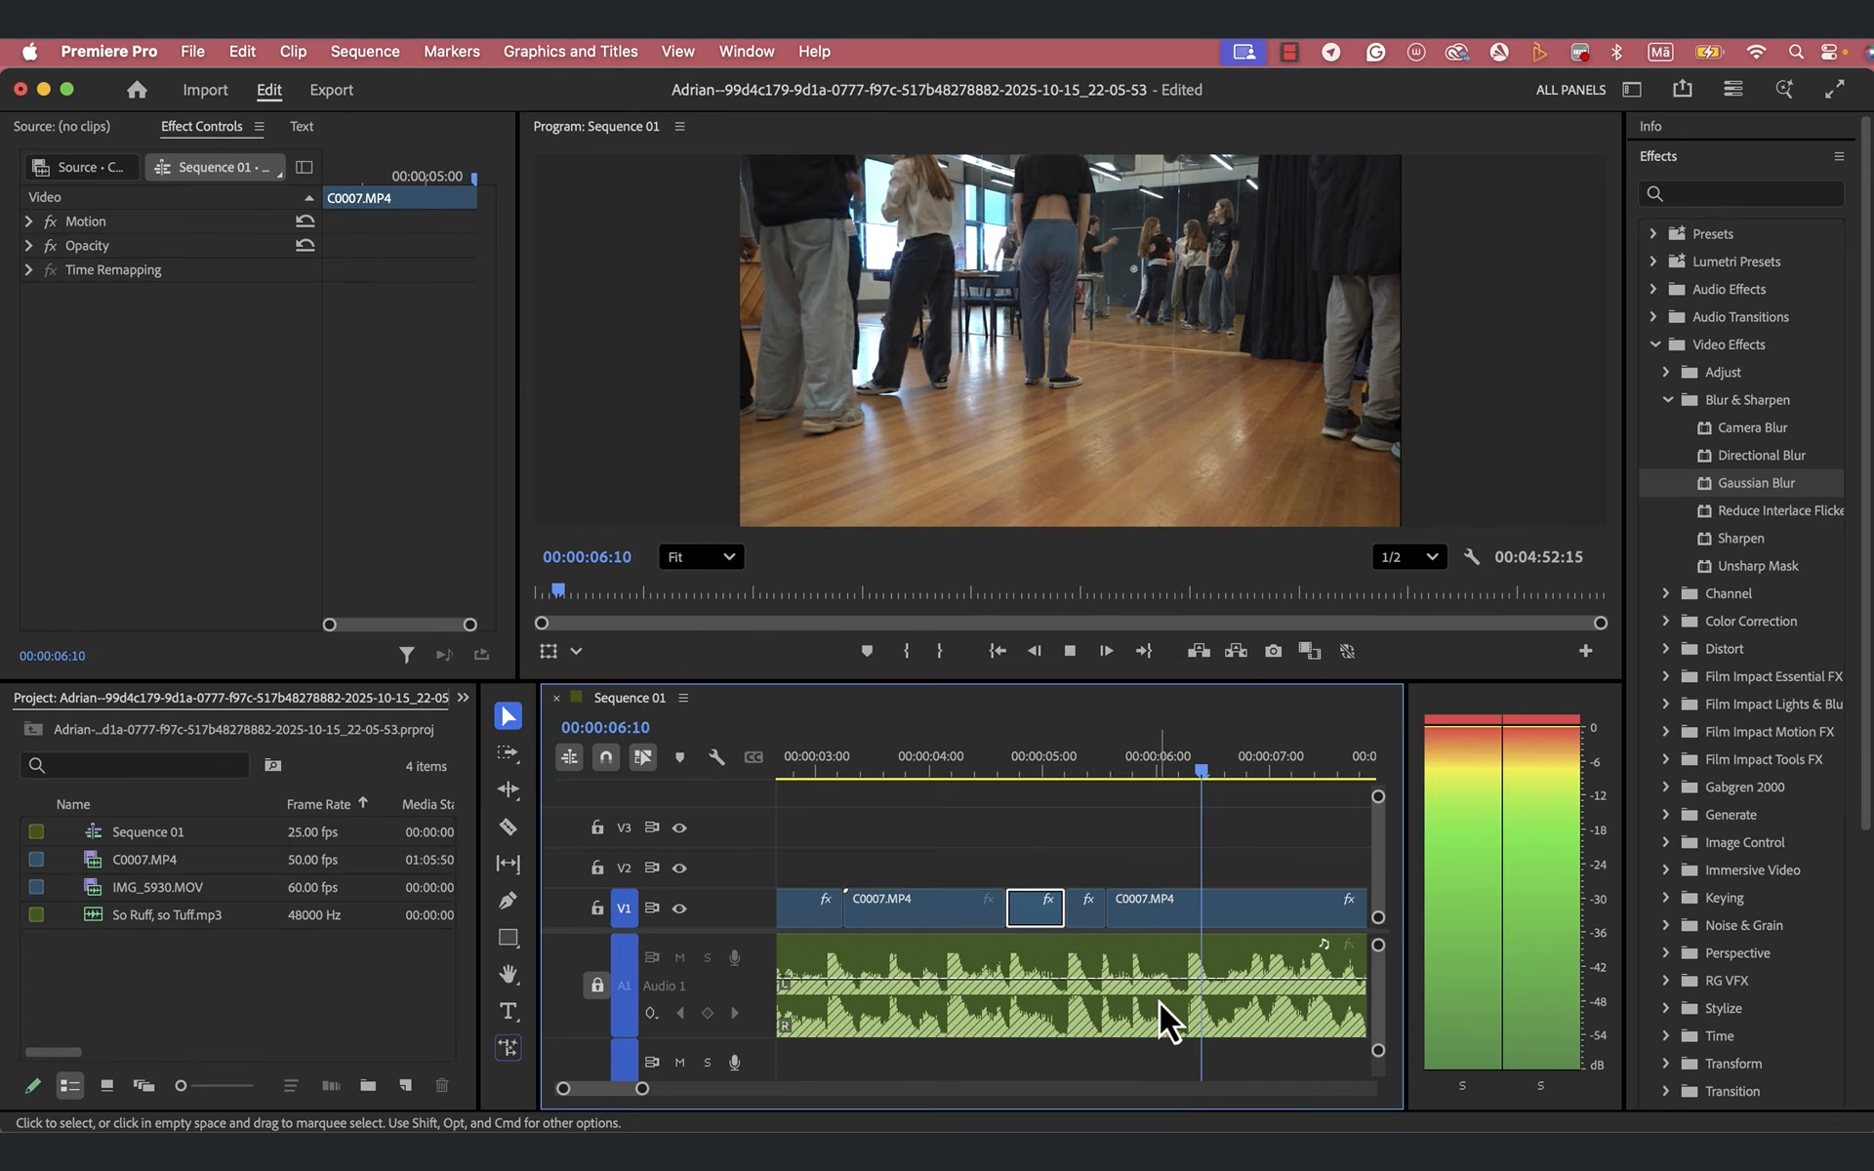
pyautogui.click(1186, 905)
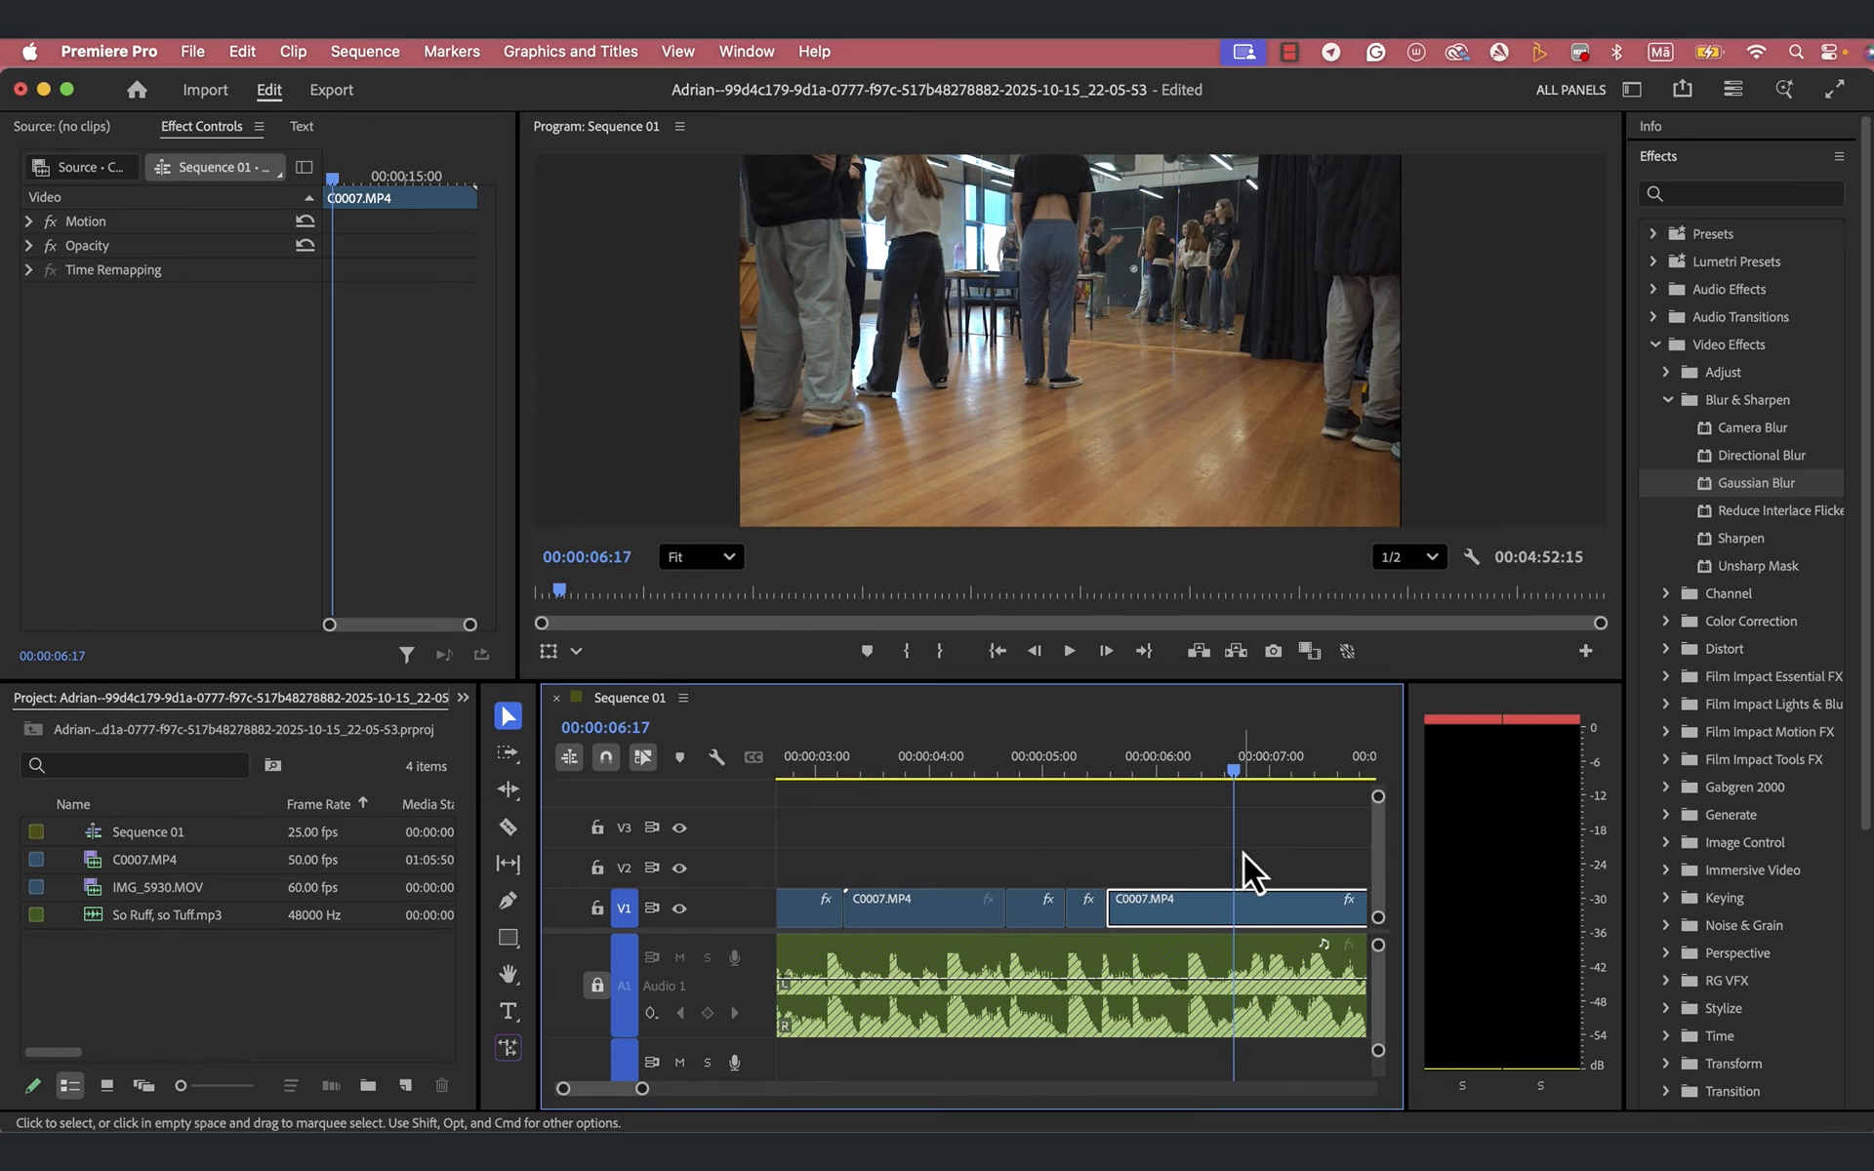
pyautogui.press('space')
pyautogui.press('space')
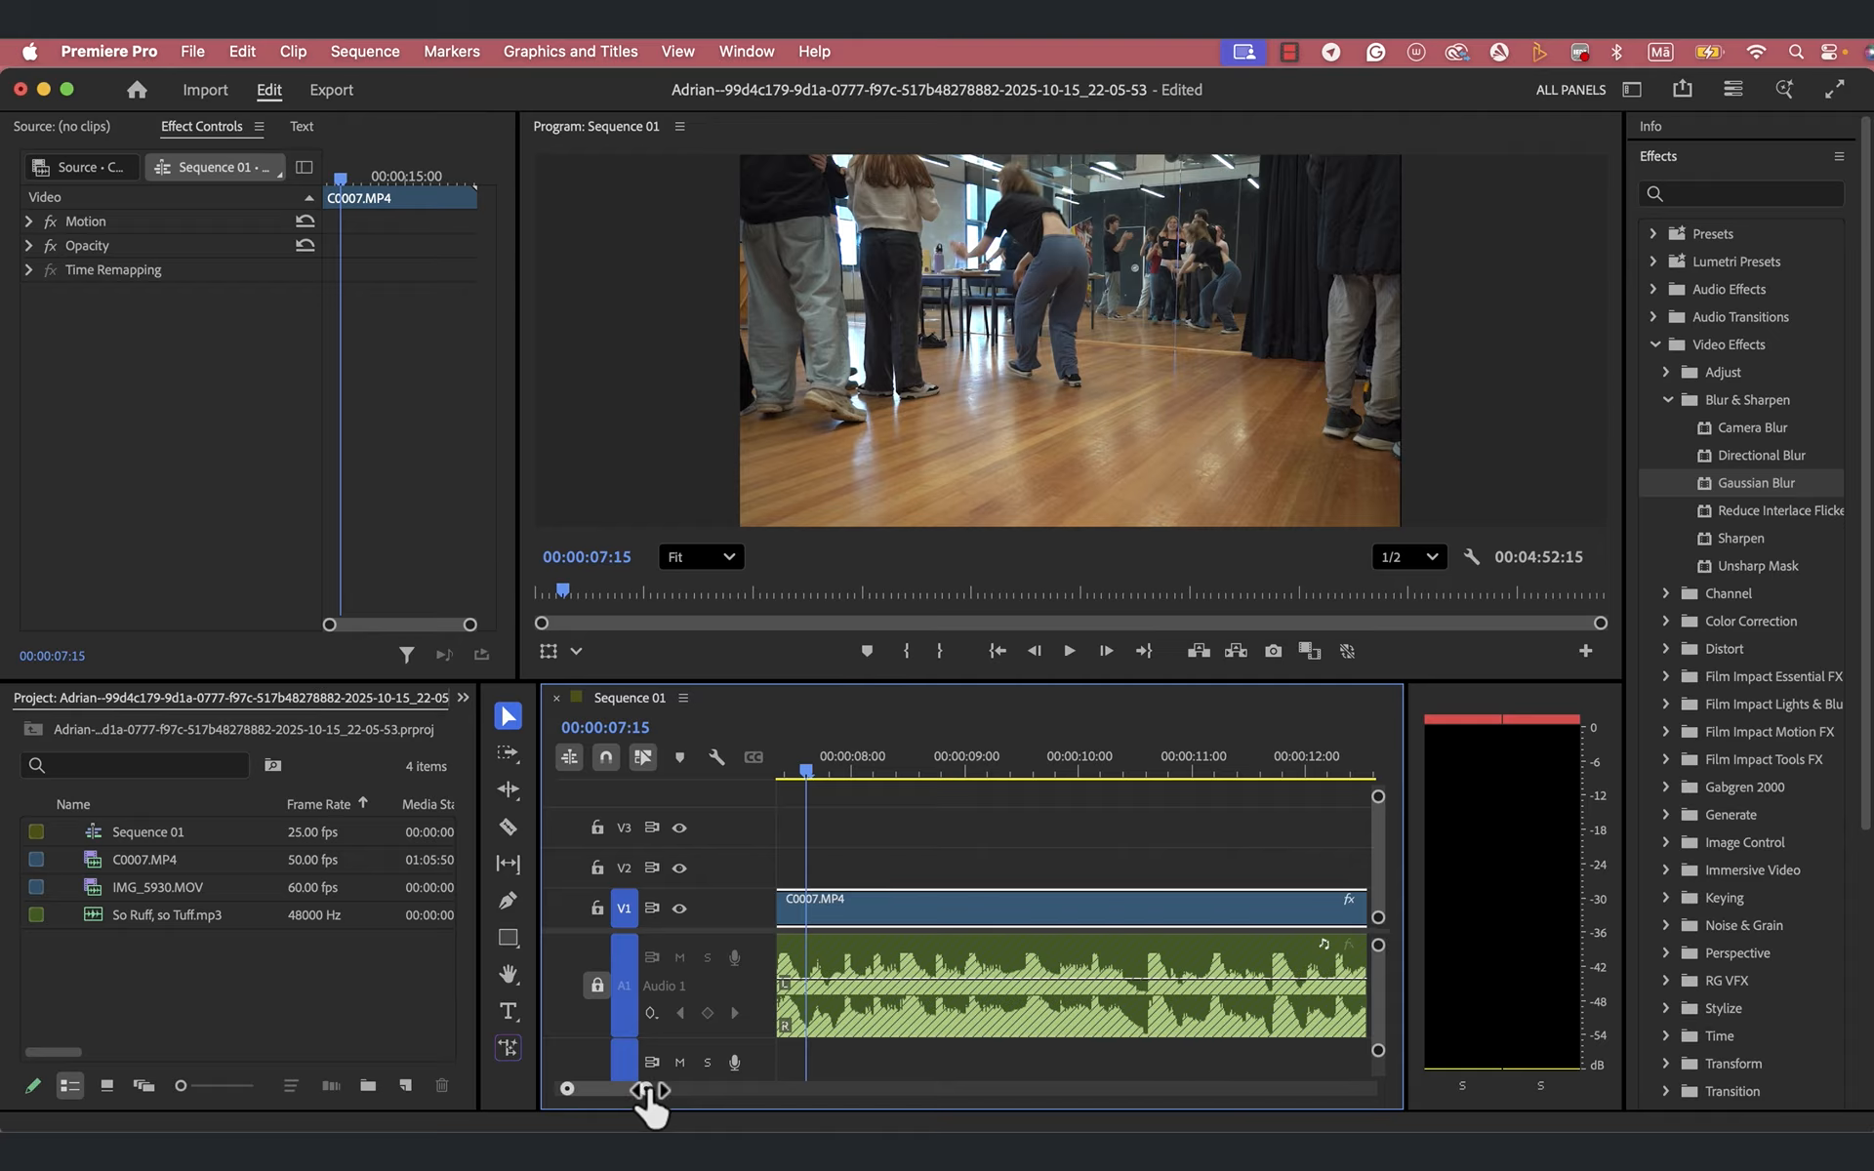
# - Replay the long C0007.MP4 clip and the cuts before it, examining the music beats around 00:00:06:04
pyautogui.moveTo(646, 1090); pyautogui.dragTo(651, 1091)
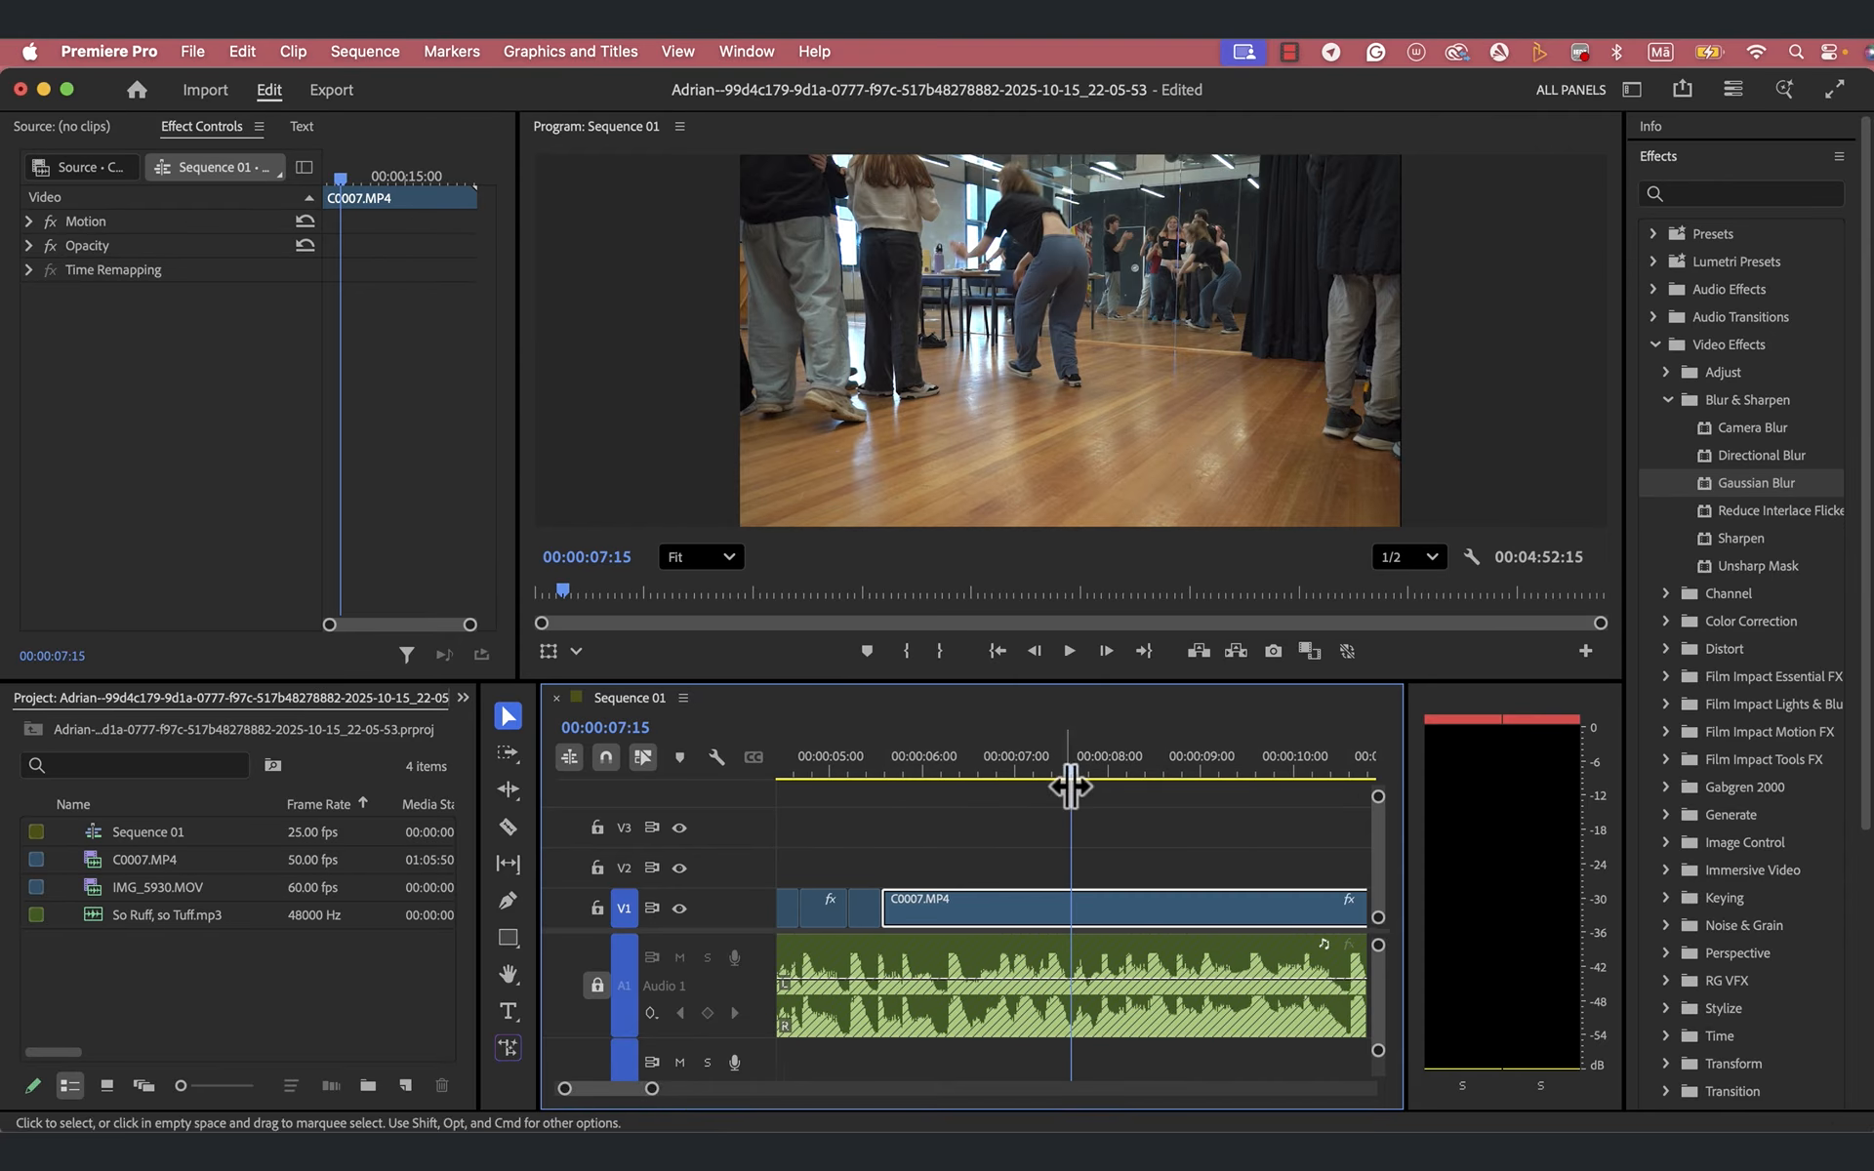
pyautogui.moveTo(1072, 774); pyautogui.dragTo(859, 811)
pyautogui.press('space')
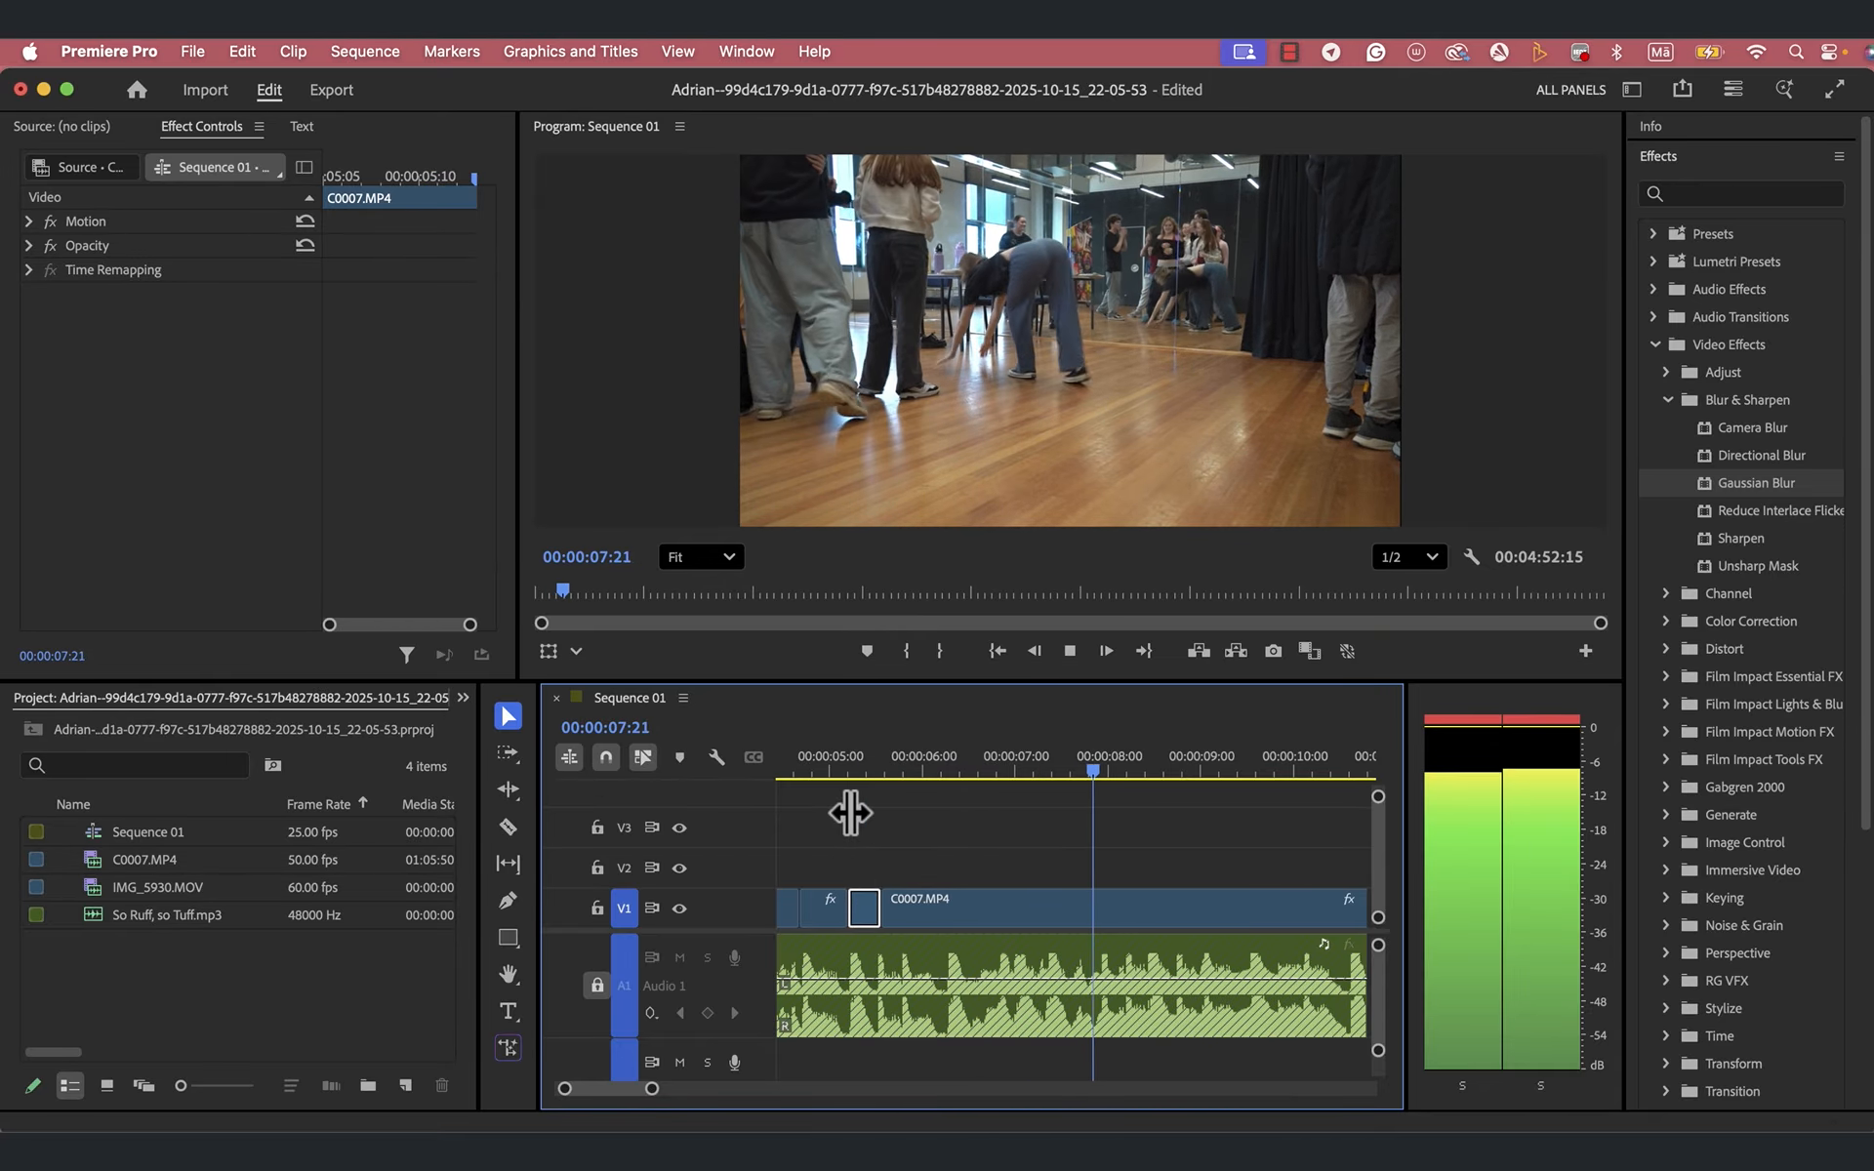
pyautogui.press('space')
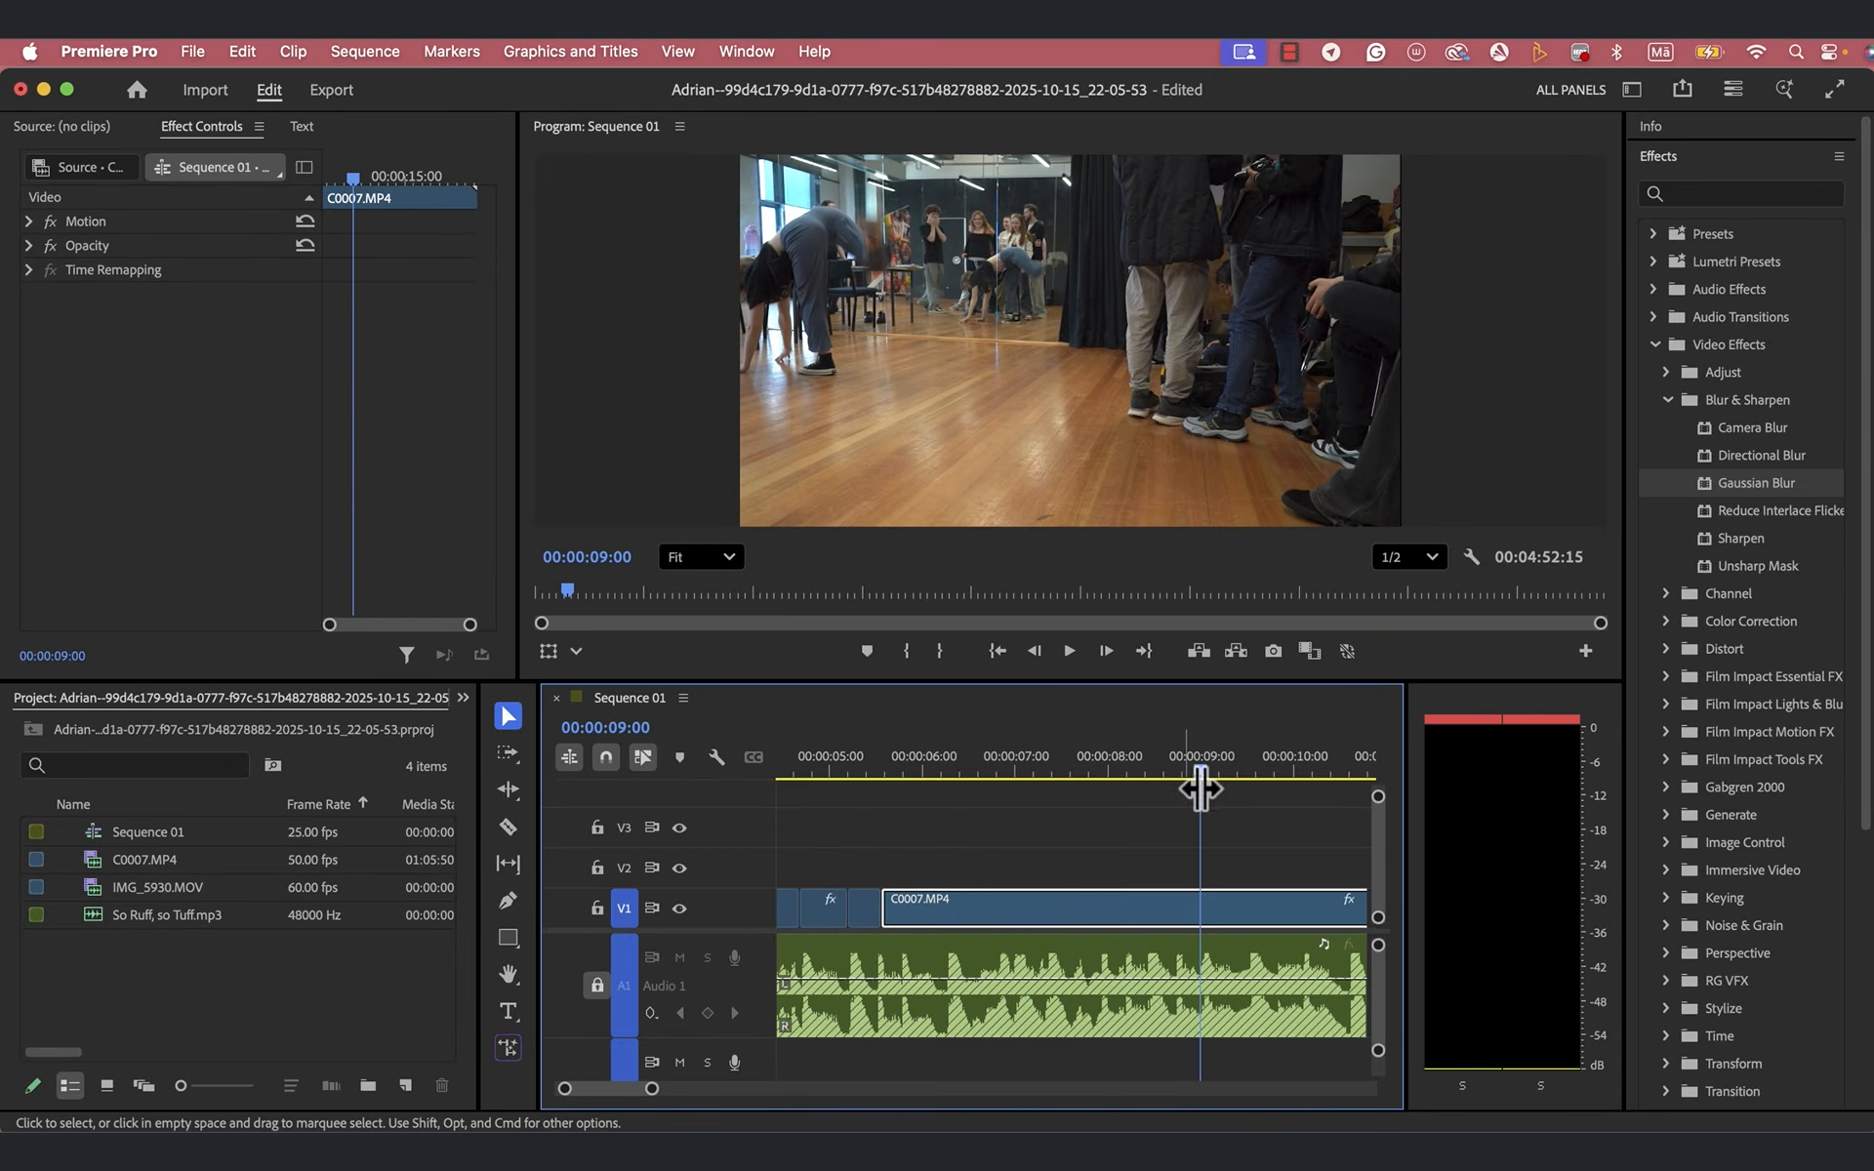
pyautogui.moveTo(1202, 775); pyautogui.dragTo(941, 875)
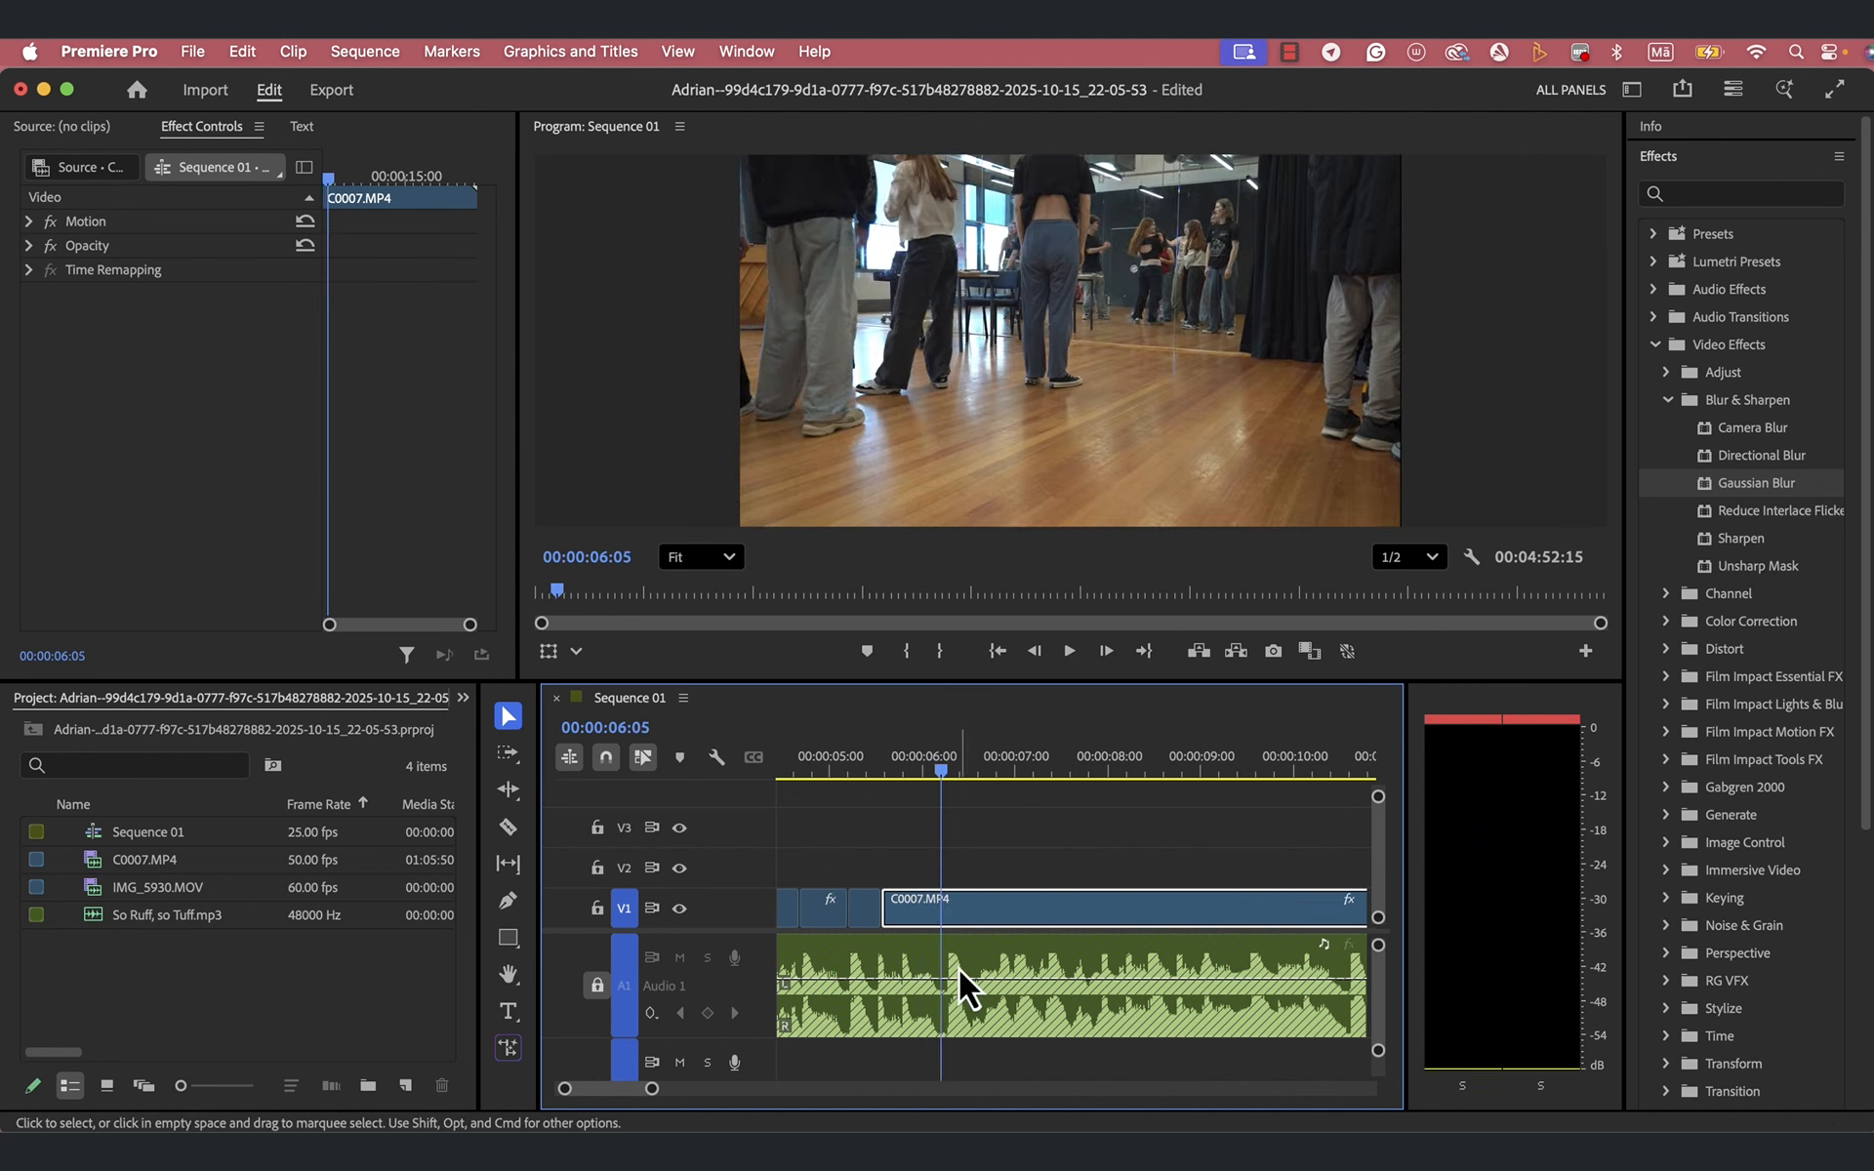
pyautogui.press('space')
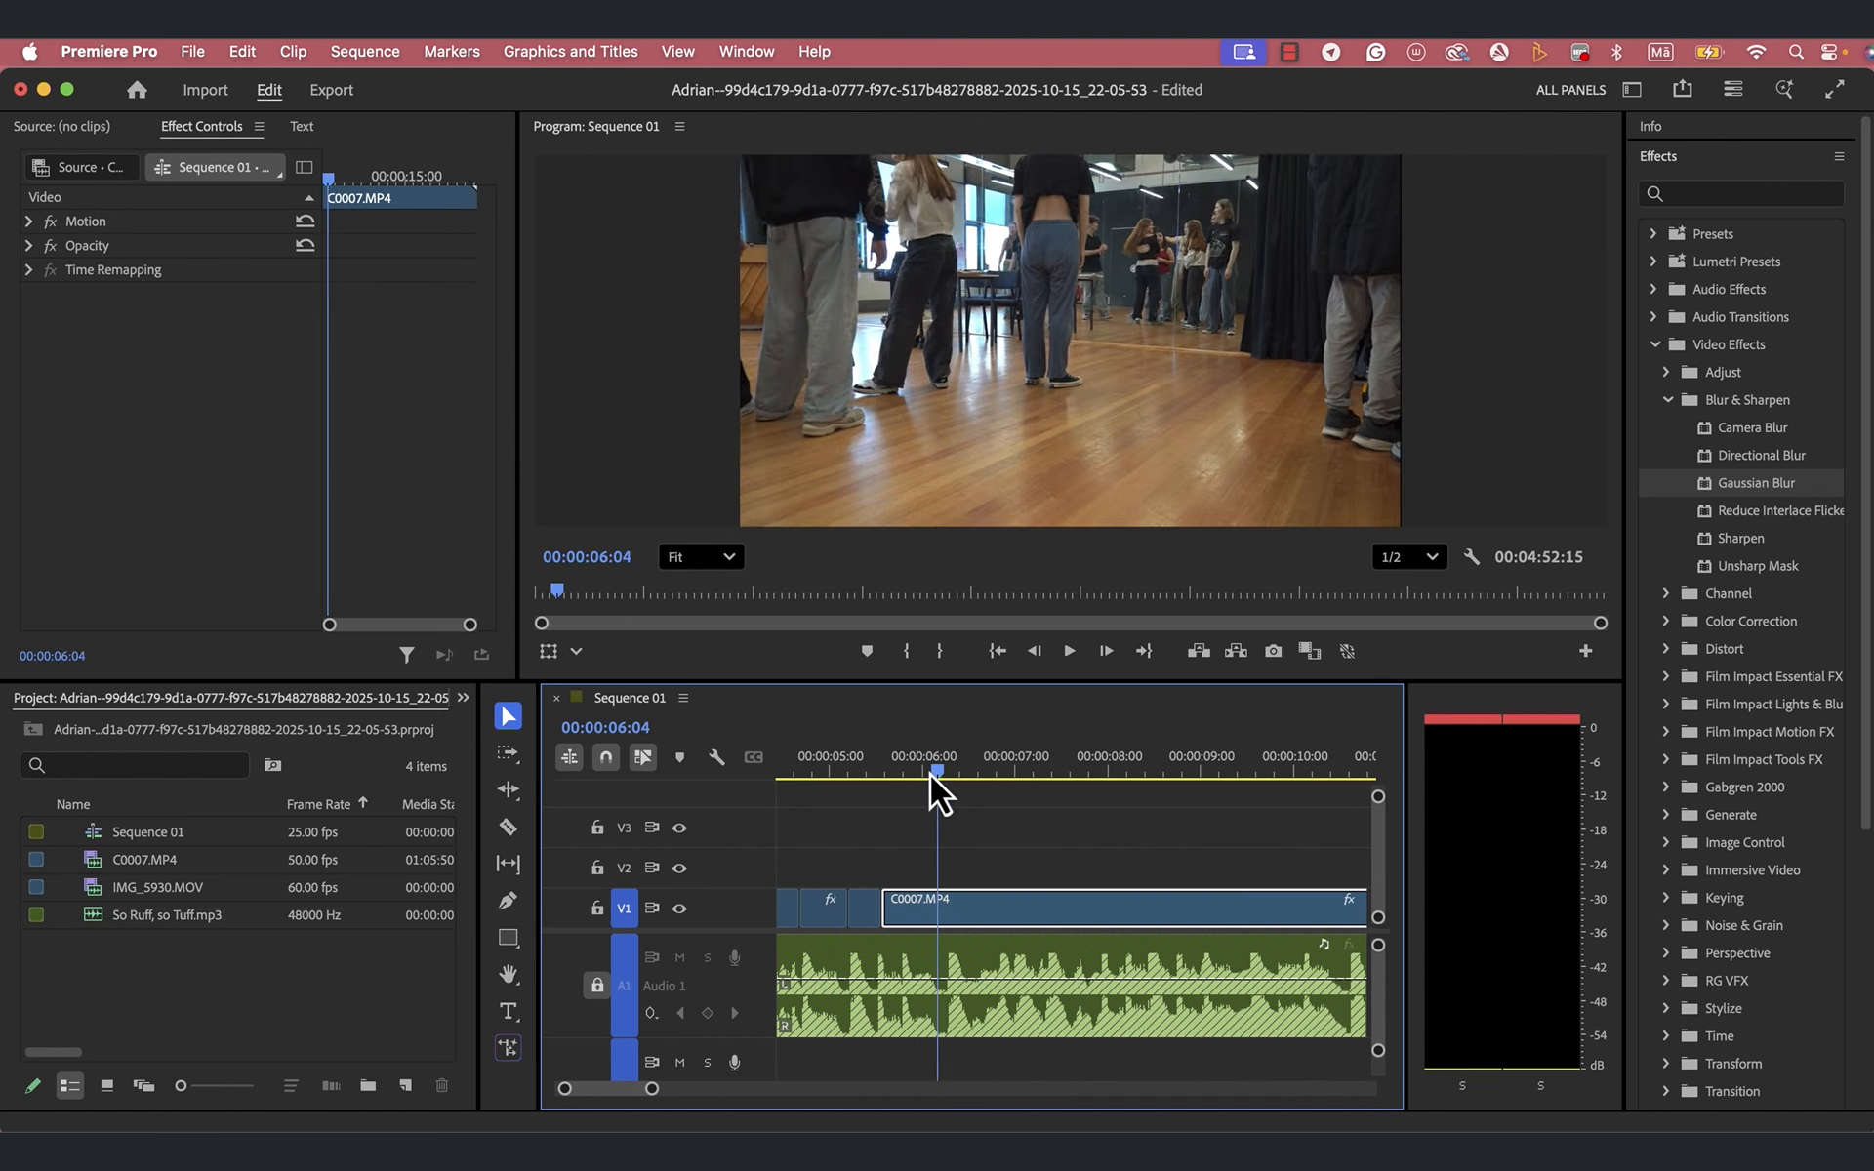
pyautogui.press('space')
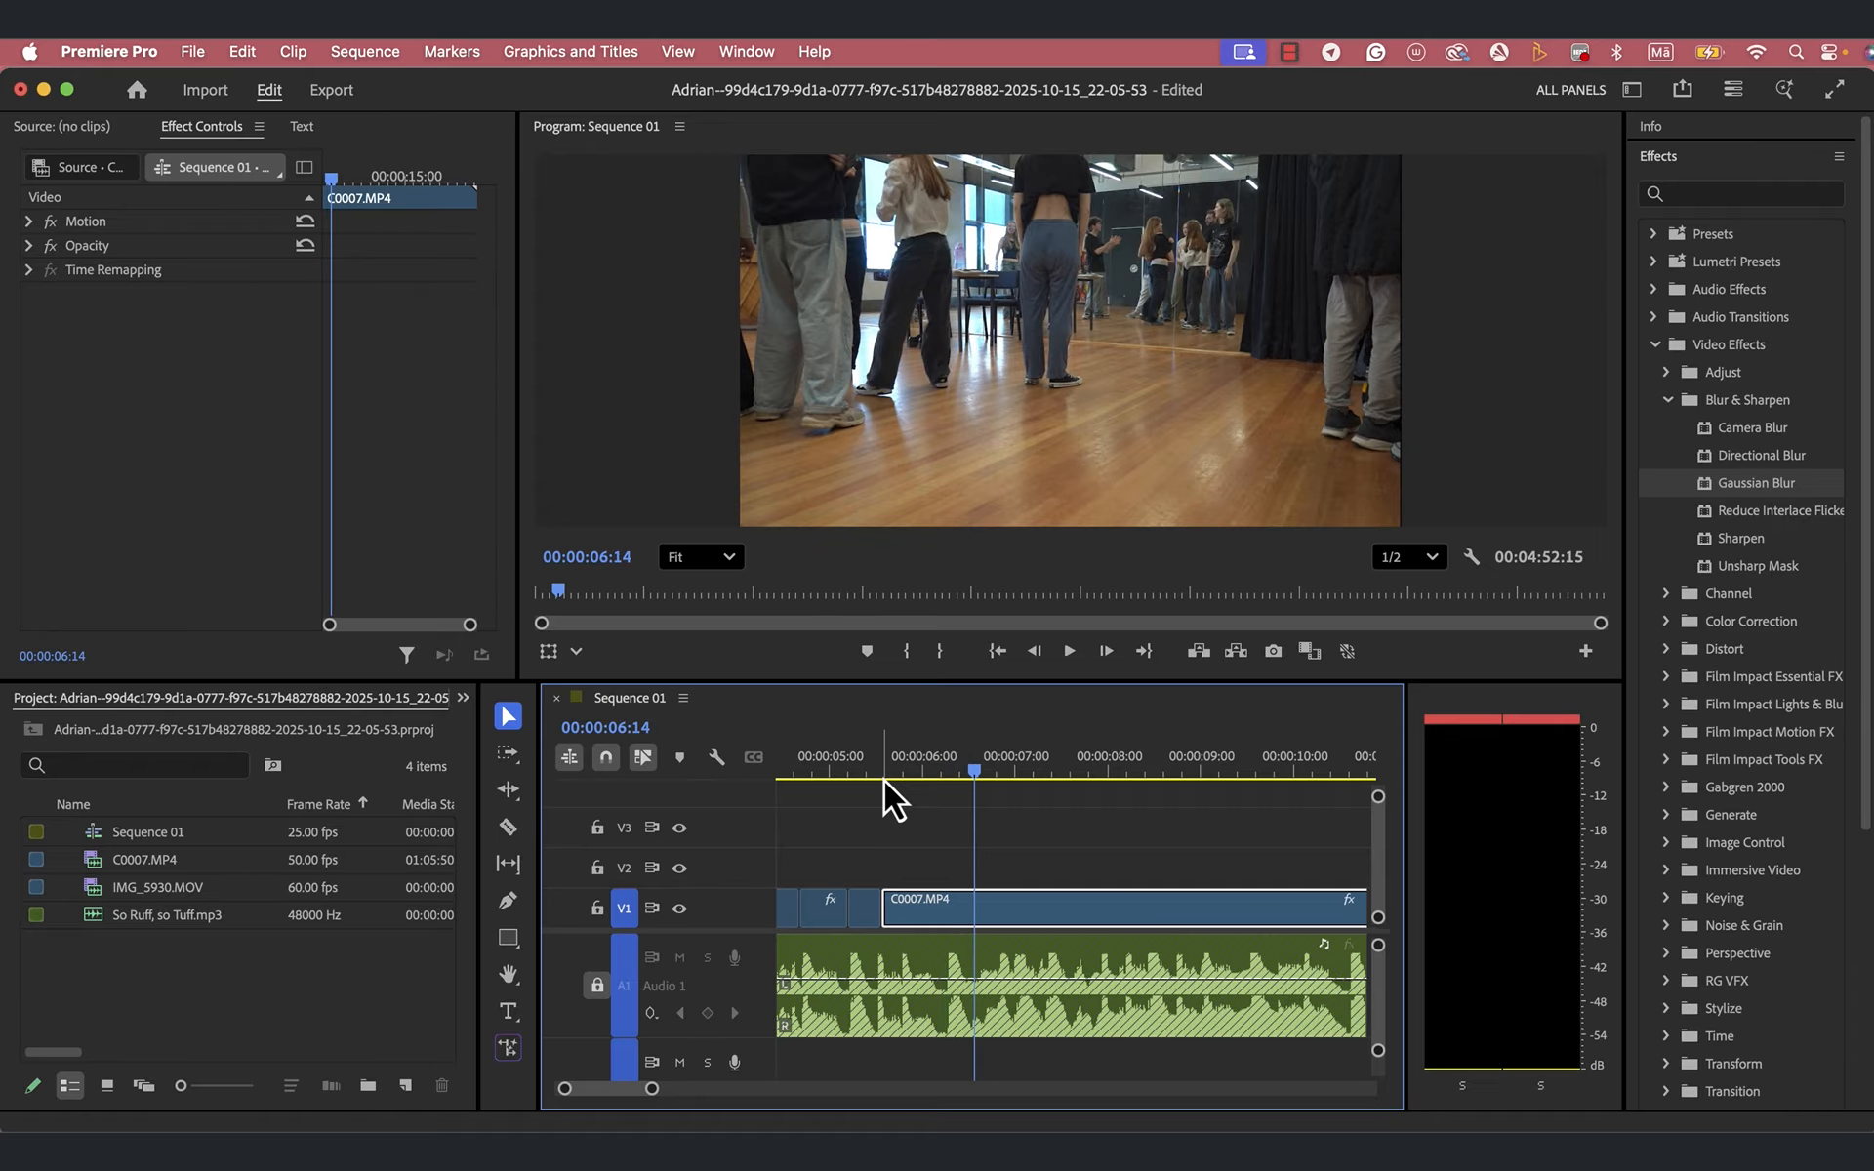
# - Apply Gaussian Blur to the long C0007.MP4 clip and keyframe its Blurriness at 200 at 00:00:06:06
pyautogui.moveTo(959, 779); pyautogui.dragTo(943, 789)
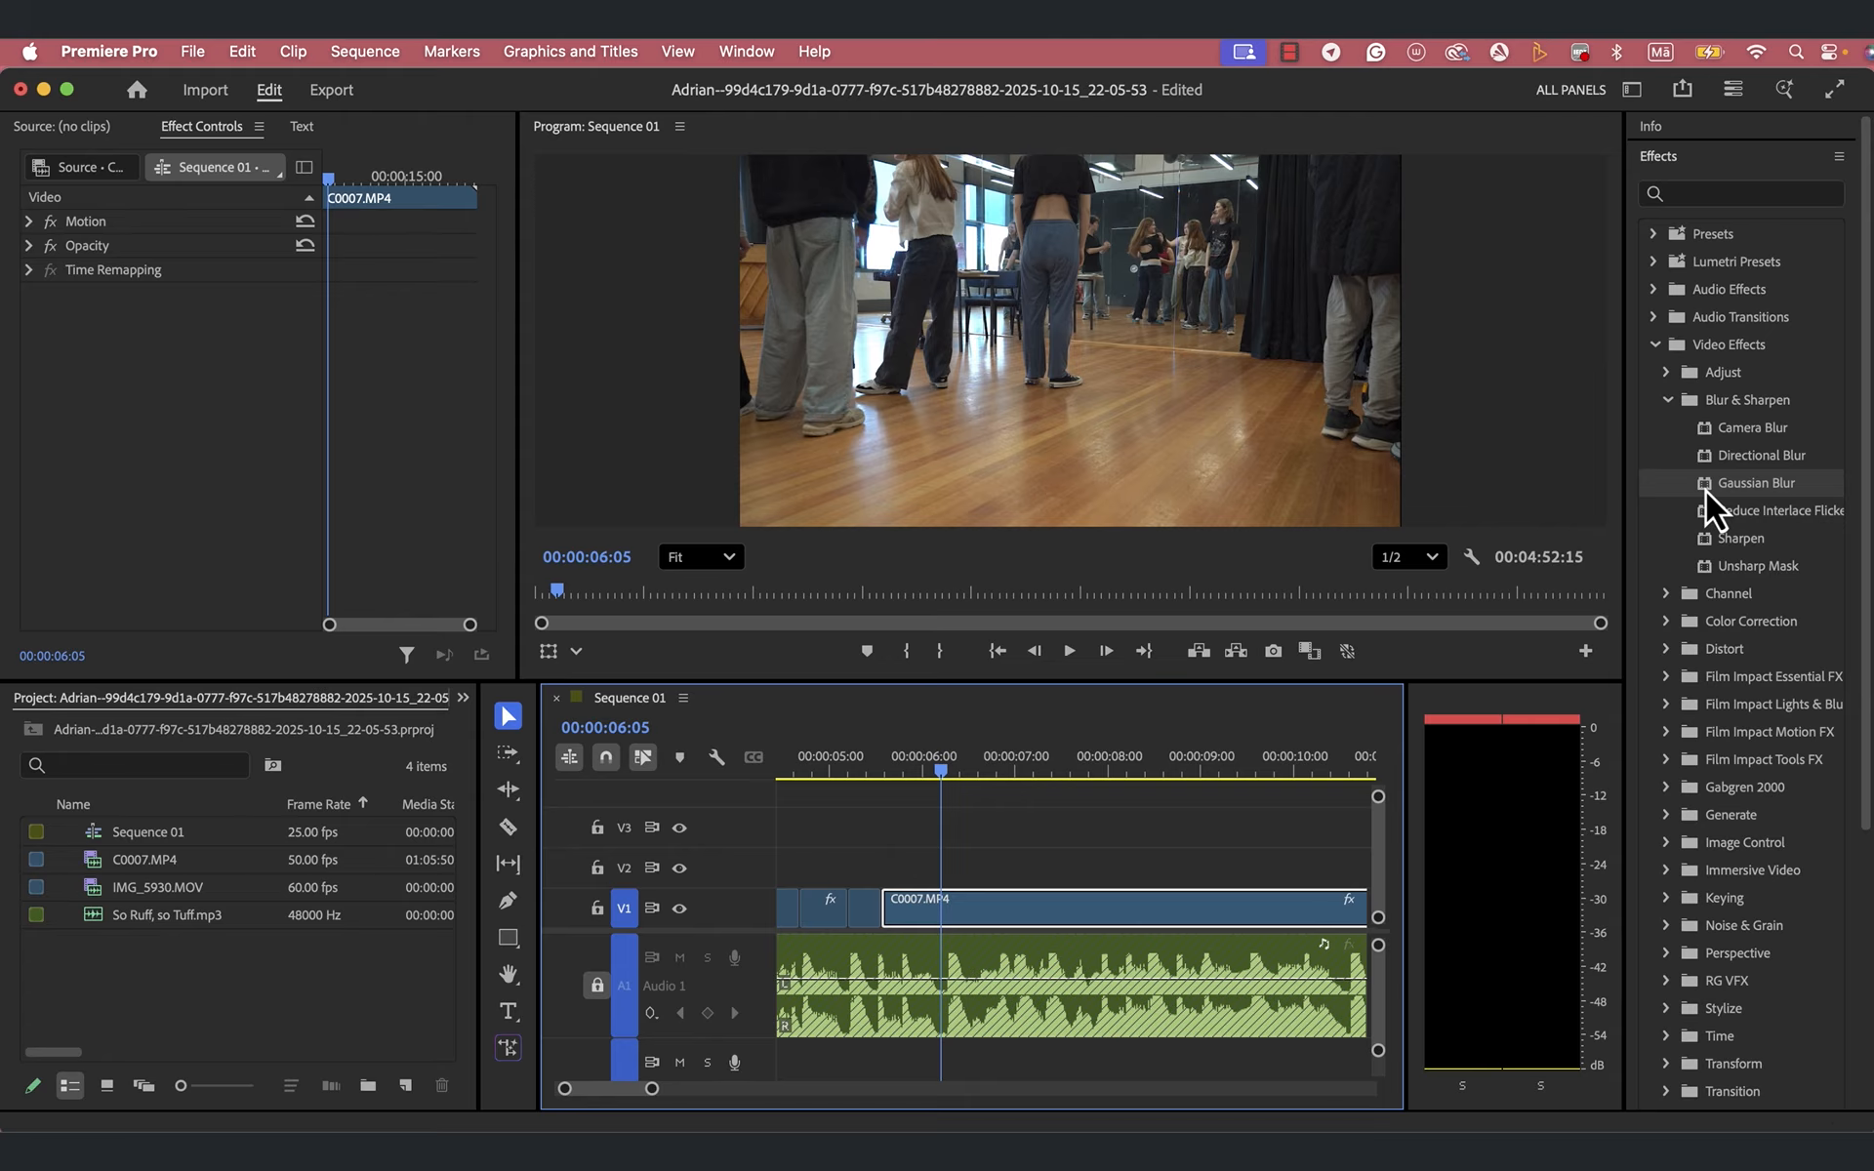
pyautogui.moveTo(1706, 489); pyautogui.dragTo(967, 906)
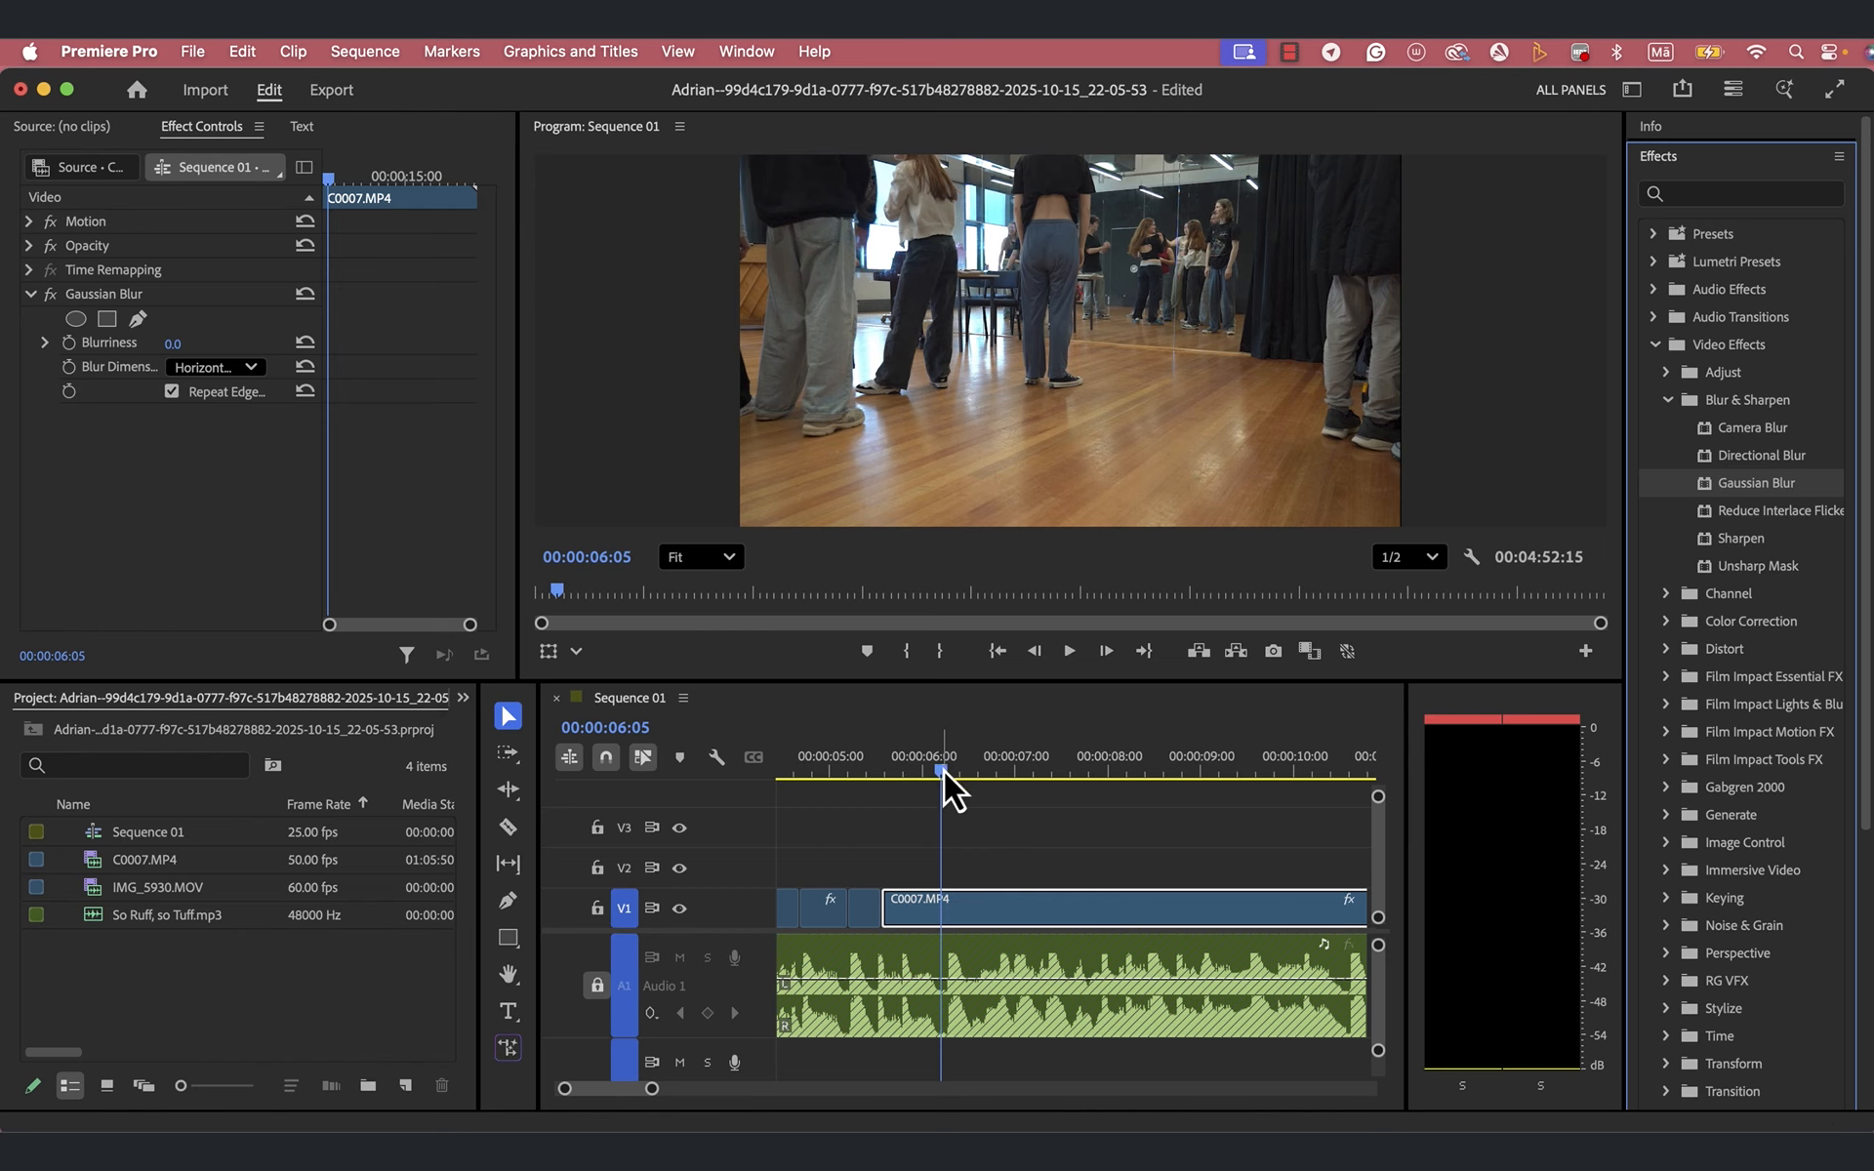
pyautogui.moveTo(944, 770); pyautogui.dragTo(946, 775)
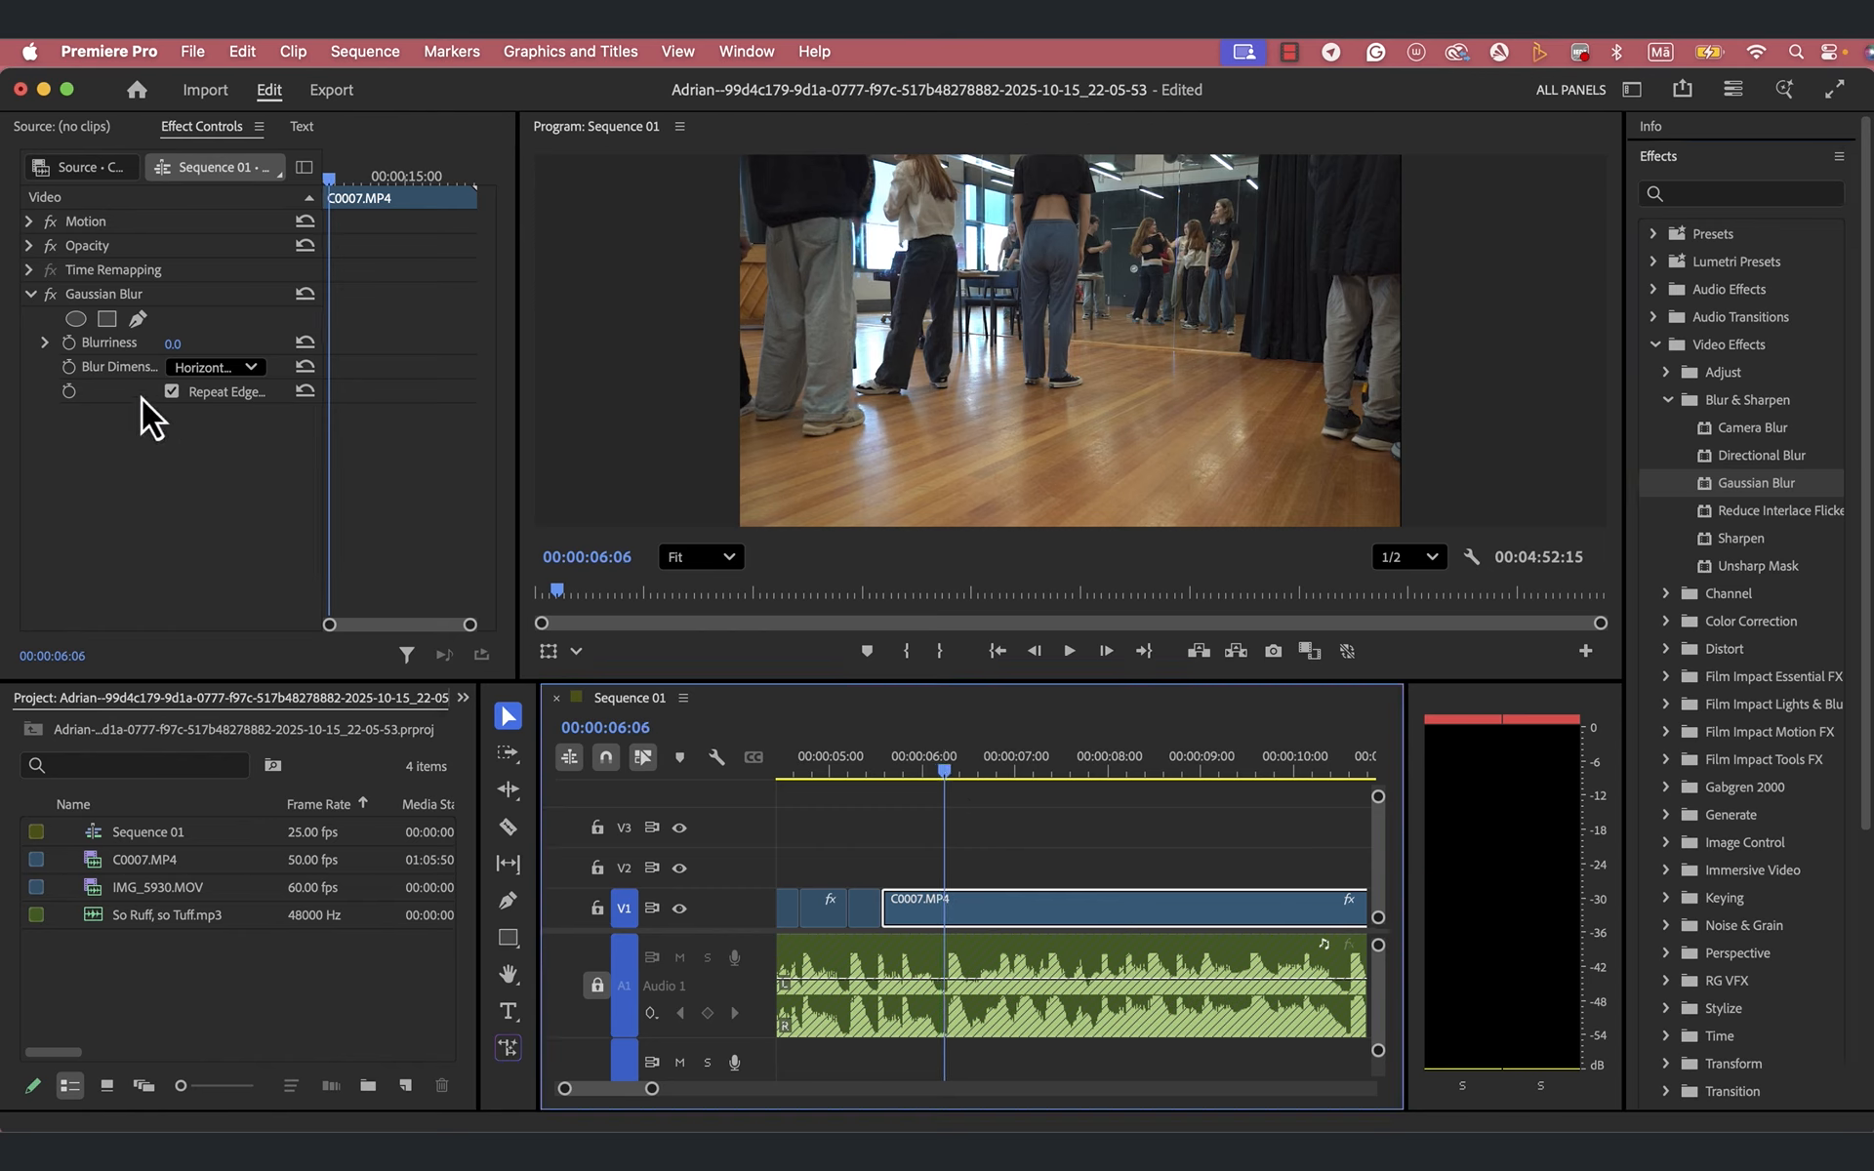
pyautogui.click(69, 344)
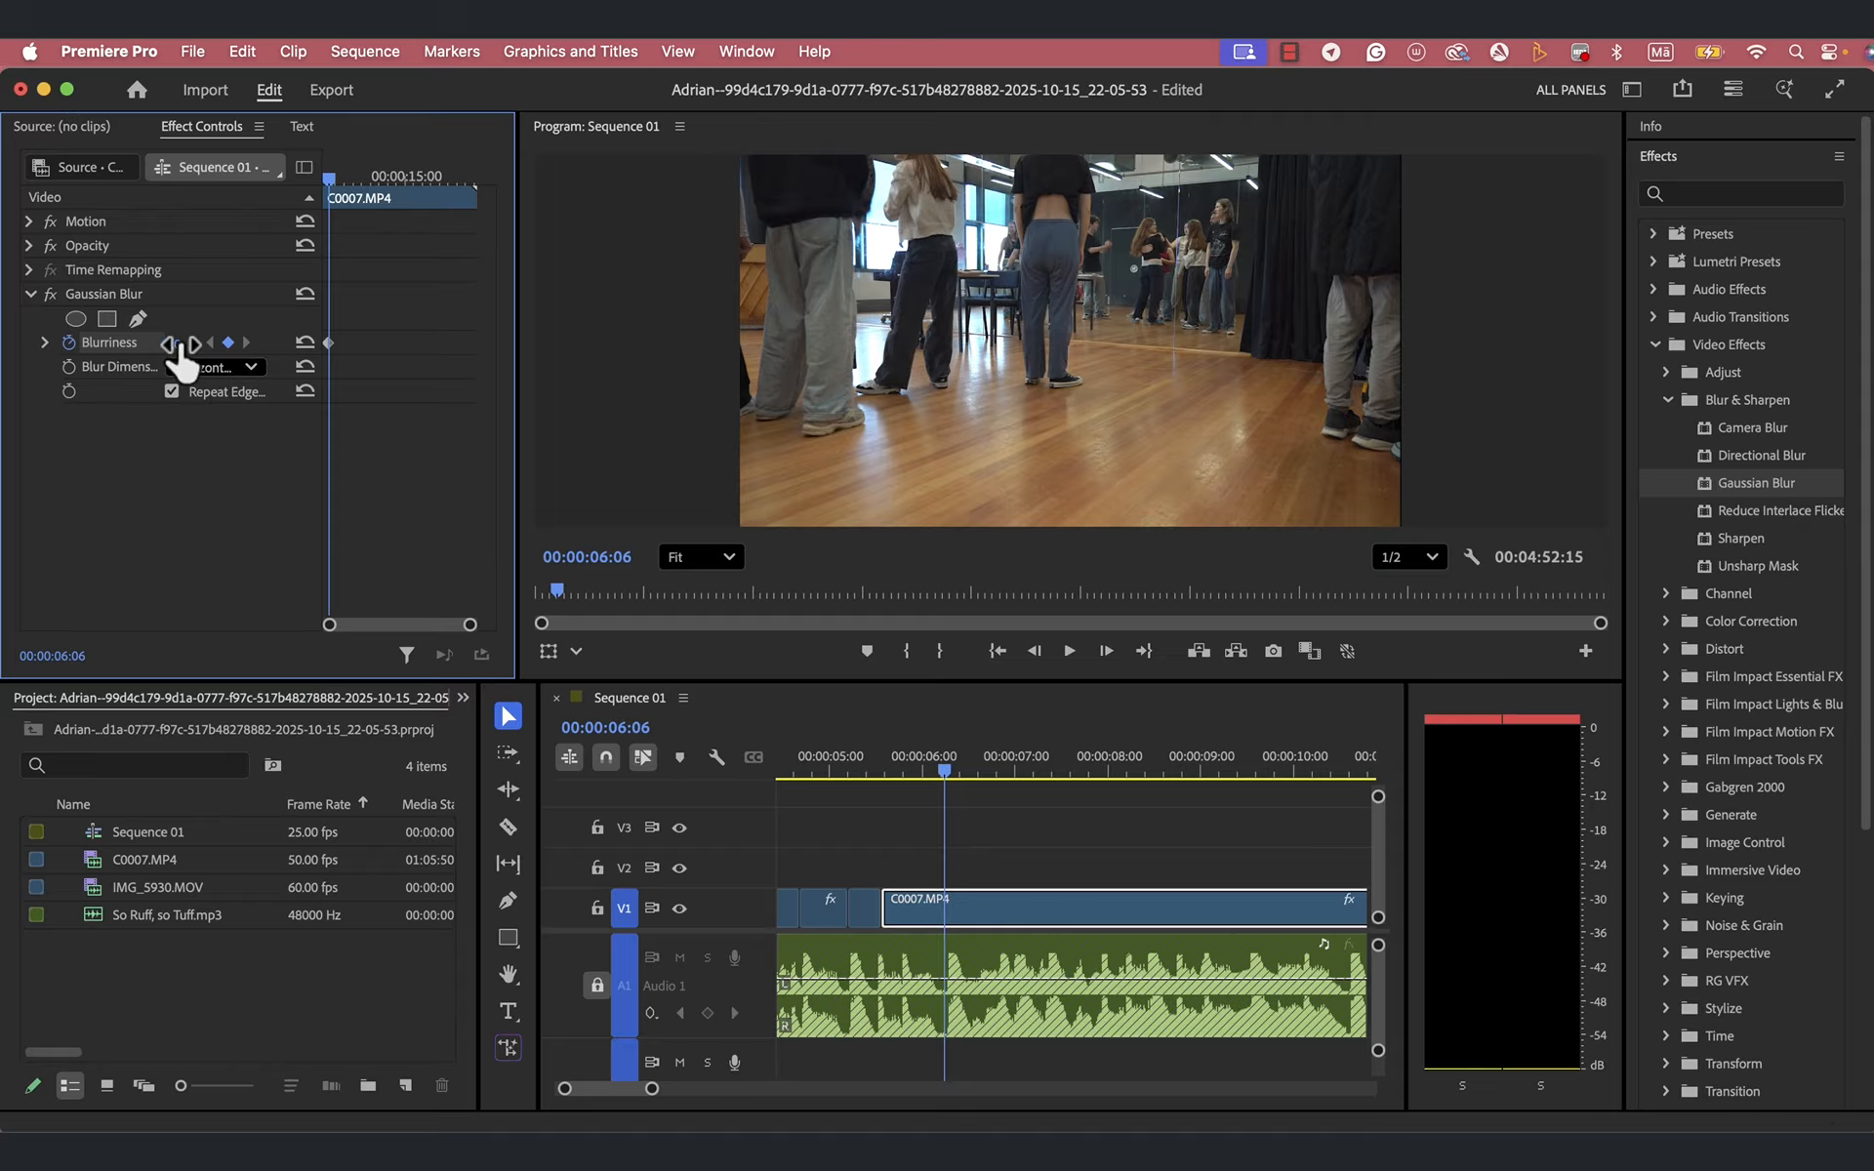
pyautogui.moveTo(174, 344); pyautogui.dragTo(176, 355)
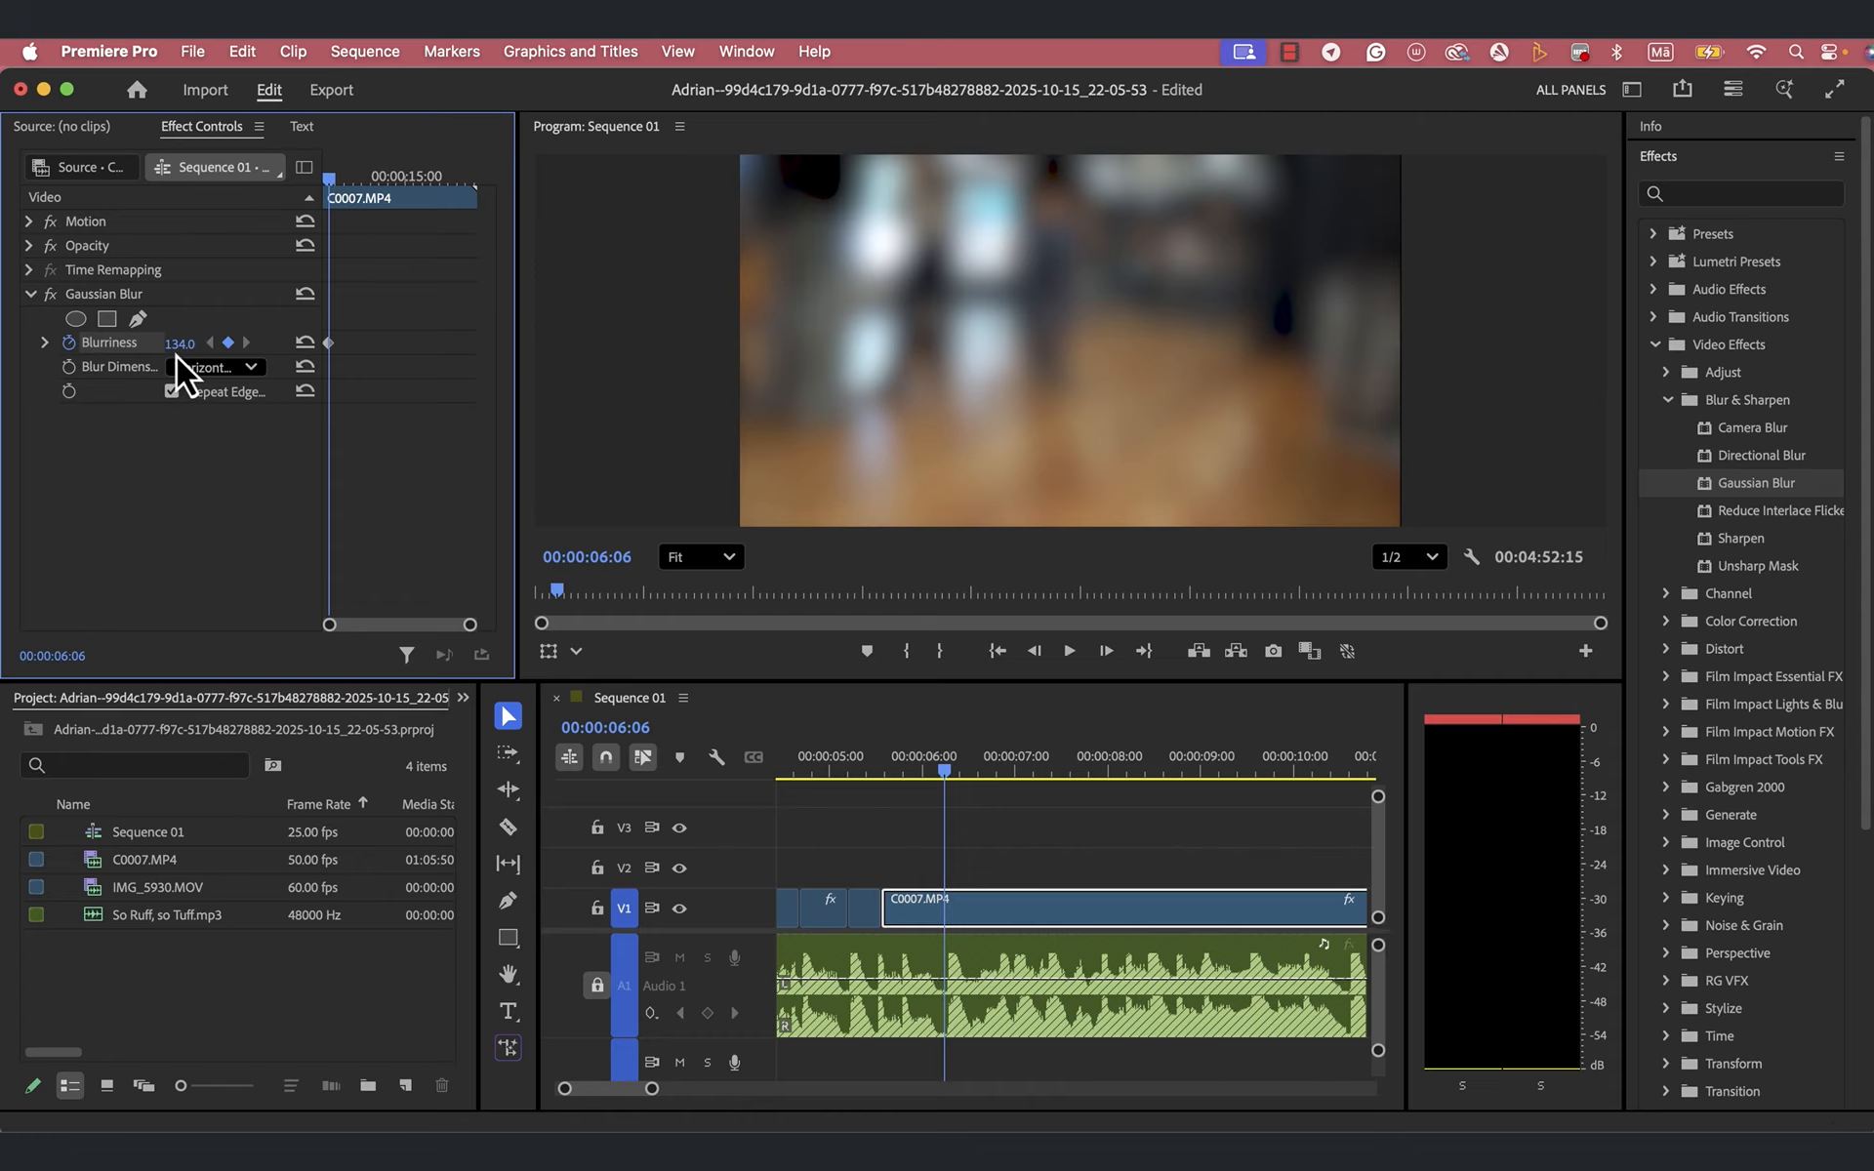
pyautogui.click(194, 340)
pyautogui.press('Tab')
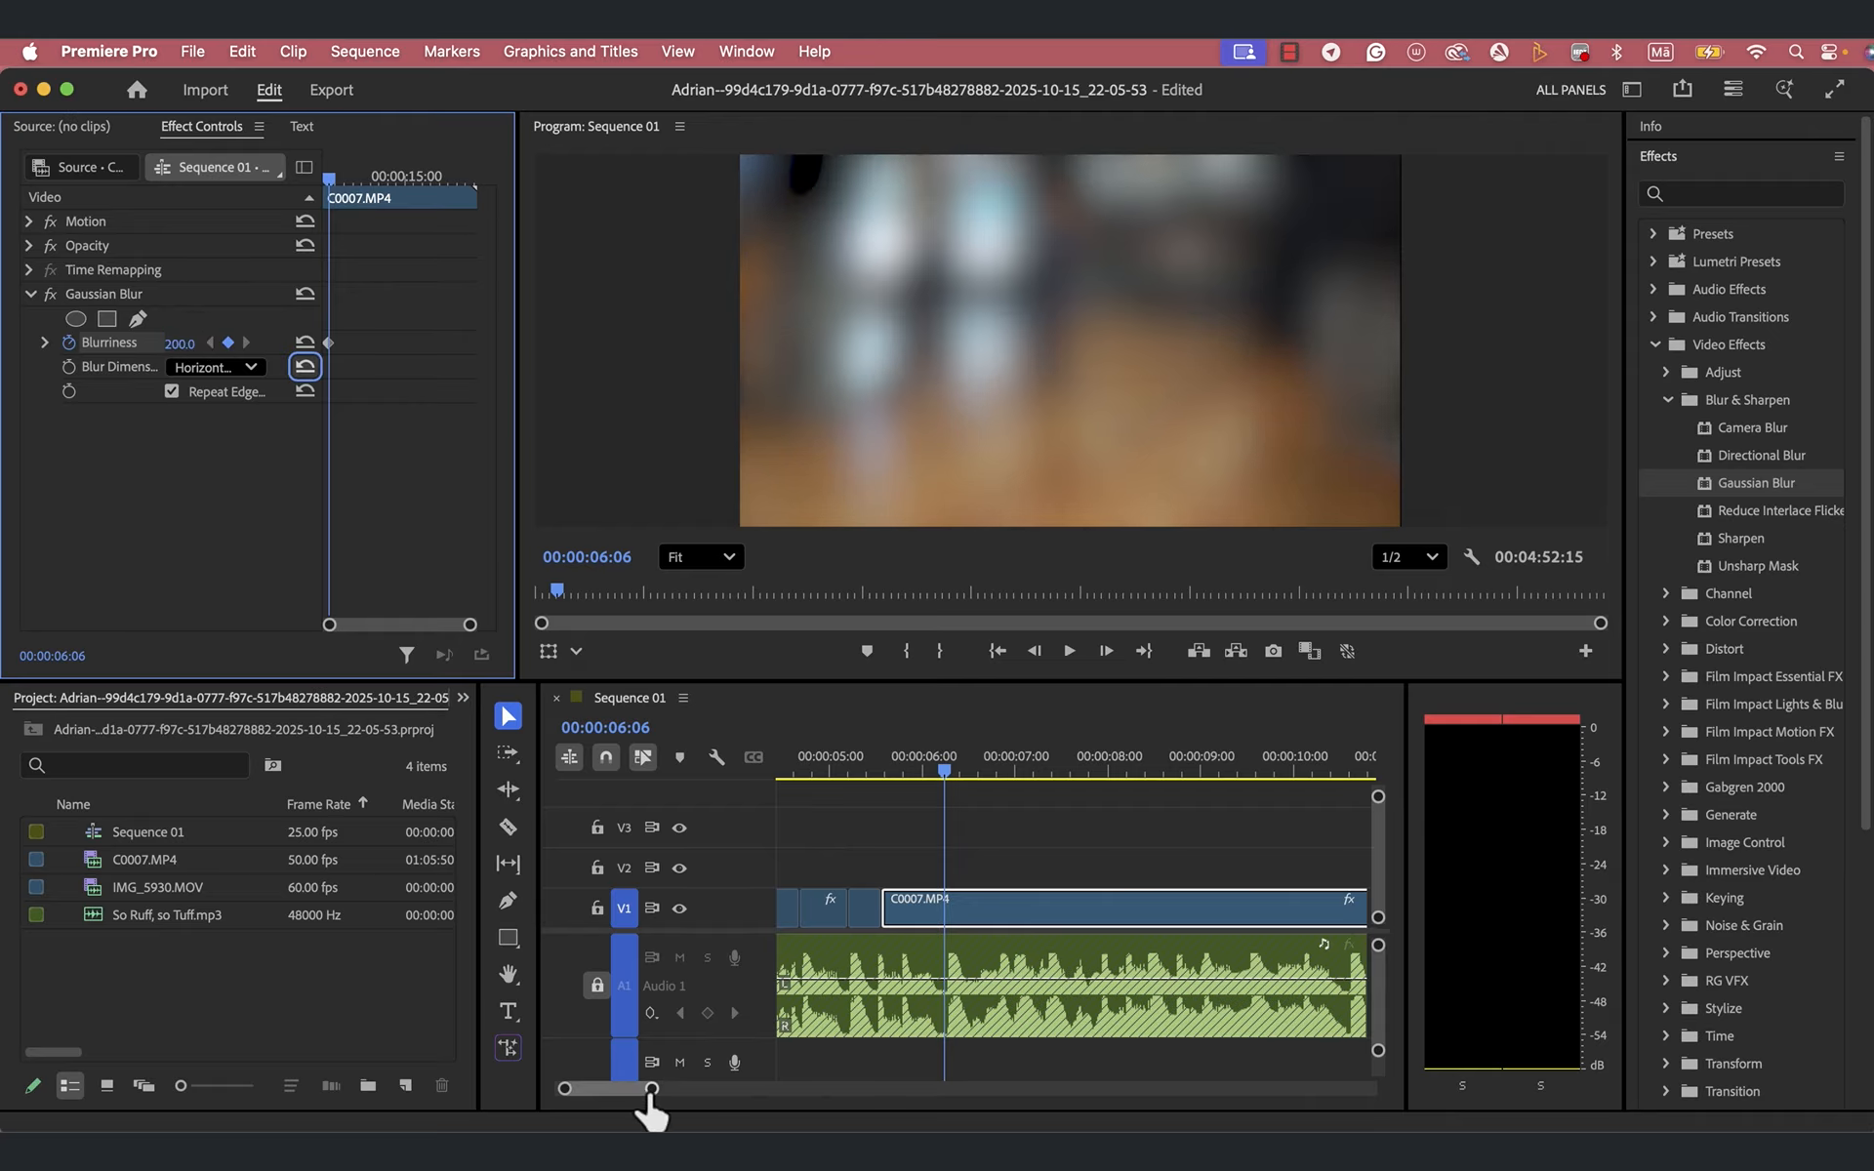
# - Add a Blurriness keyframe of 0 one frame earlier on the clip, at 00:00:06:05
pyautogui.moveTo(652, 1088); pyautogui.dragTo(610, 1091)
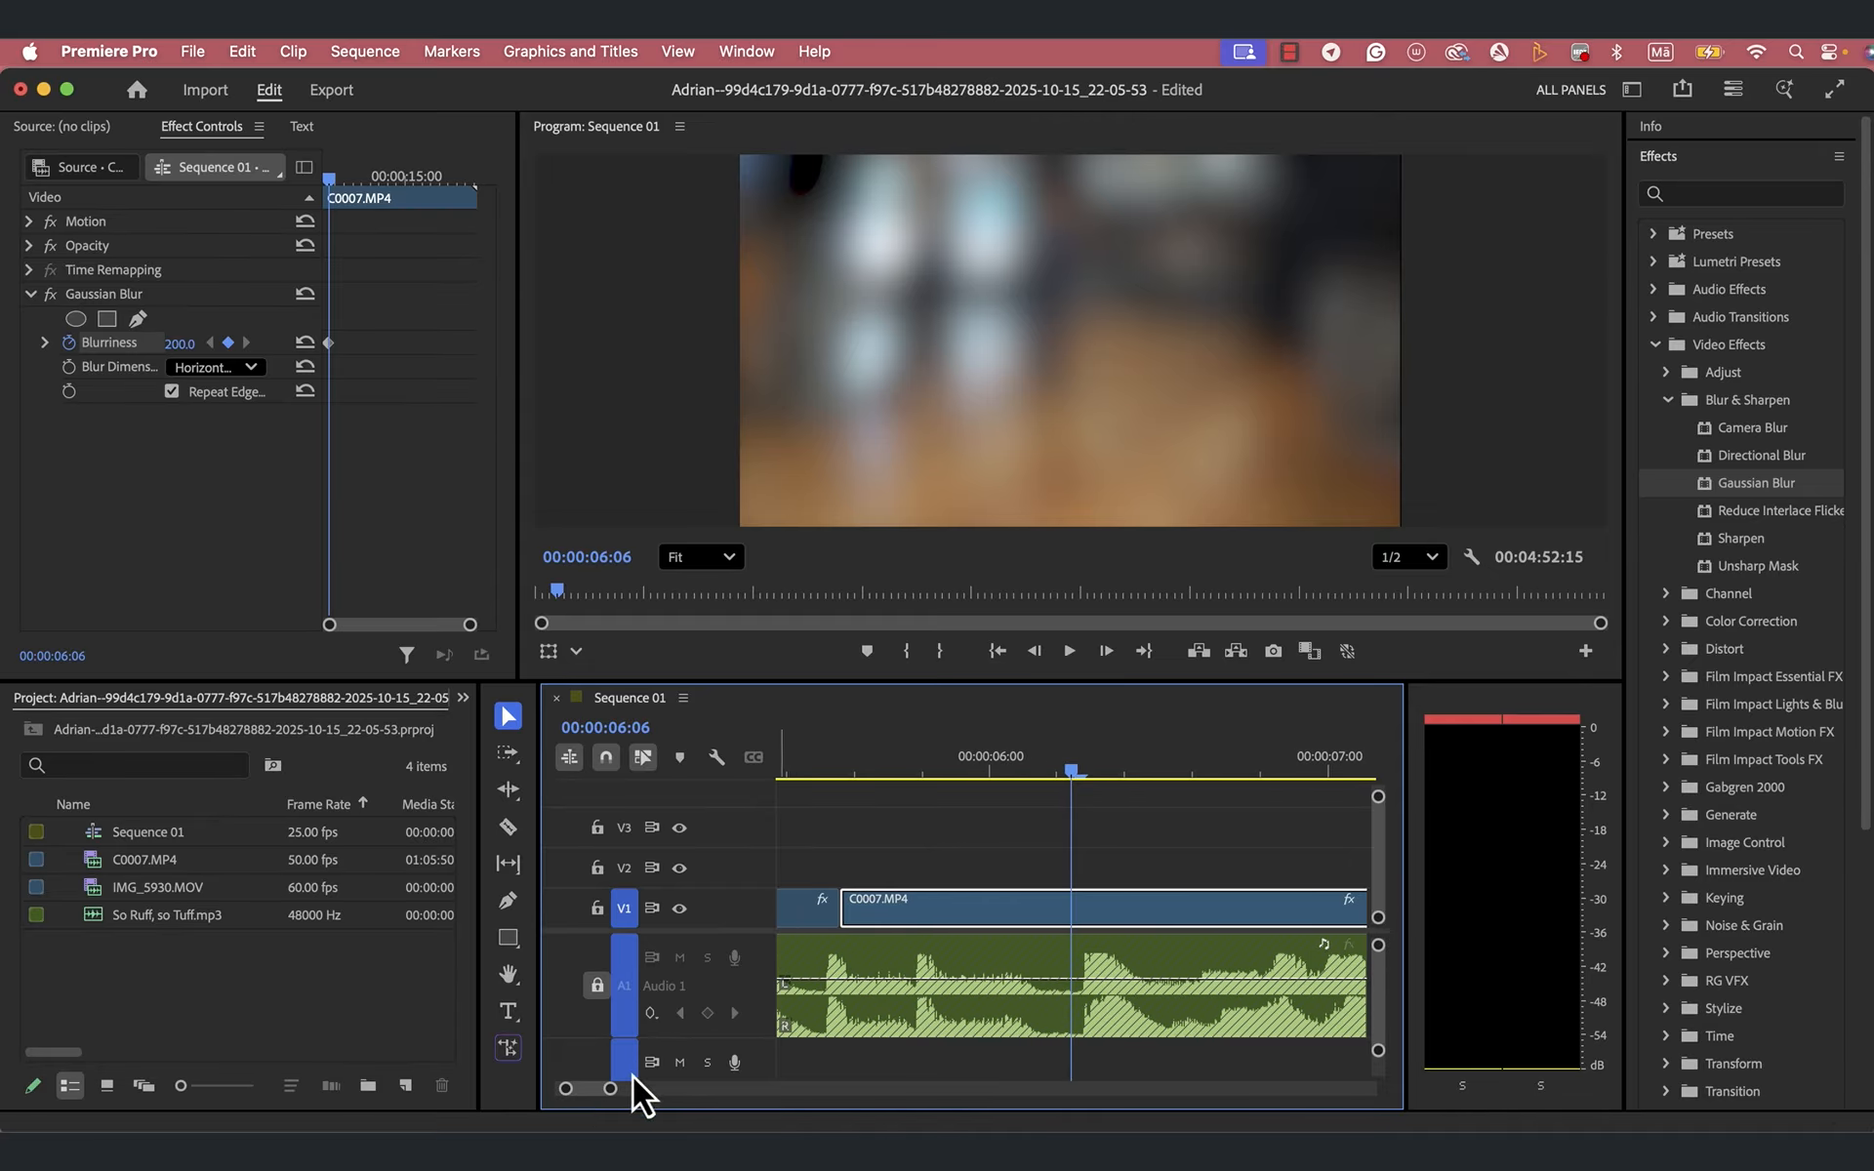
pyautogui.moveTo(610, 1090); pyautogui.dragTo(597, 1090)
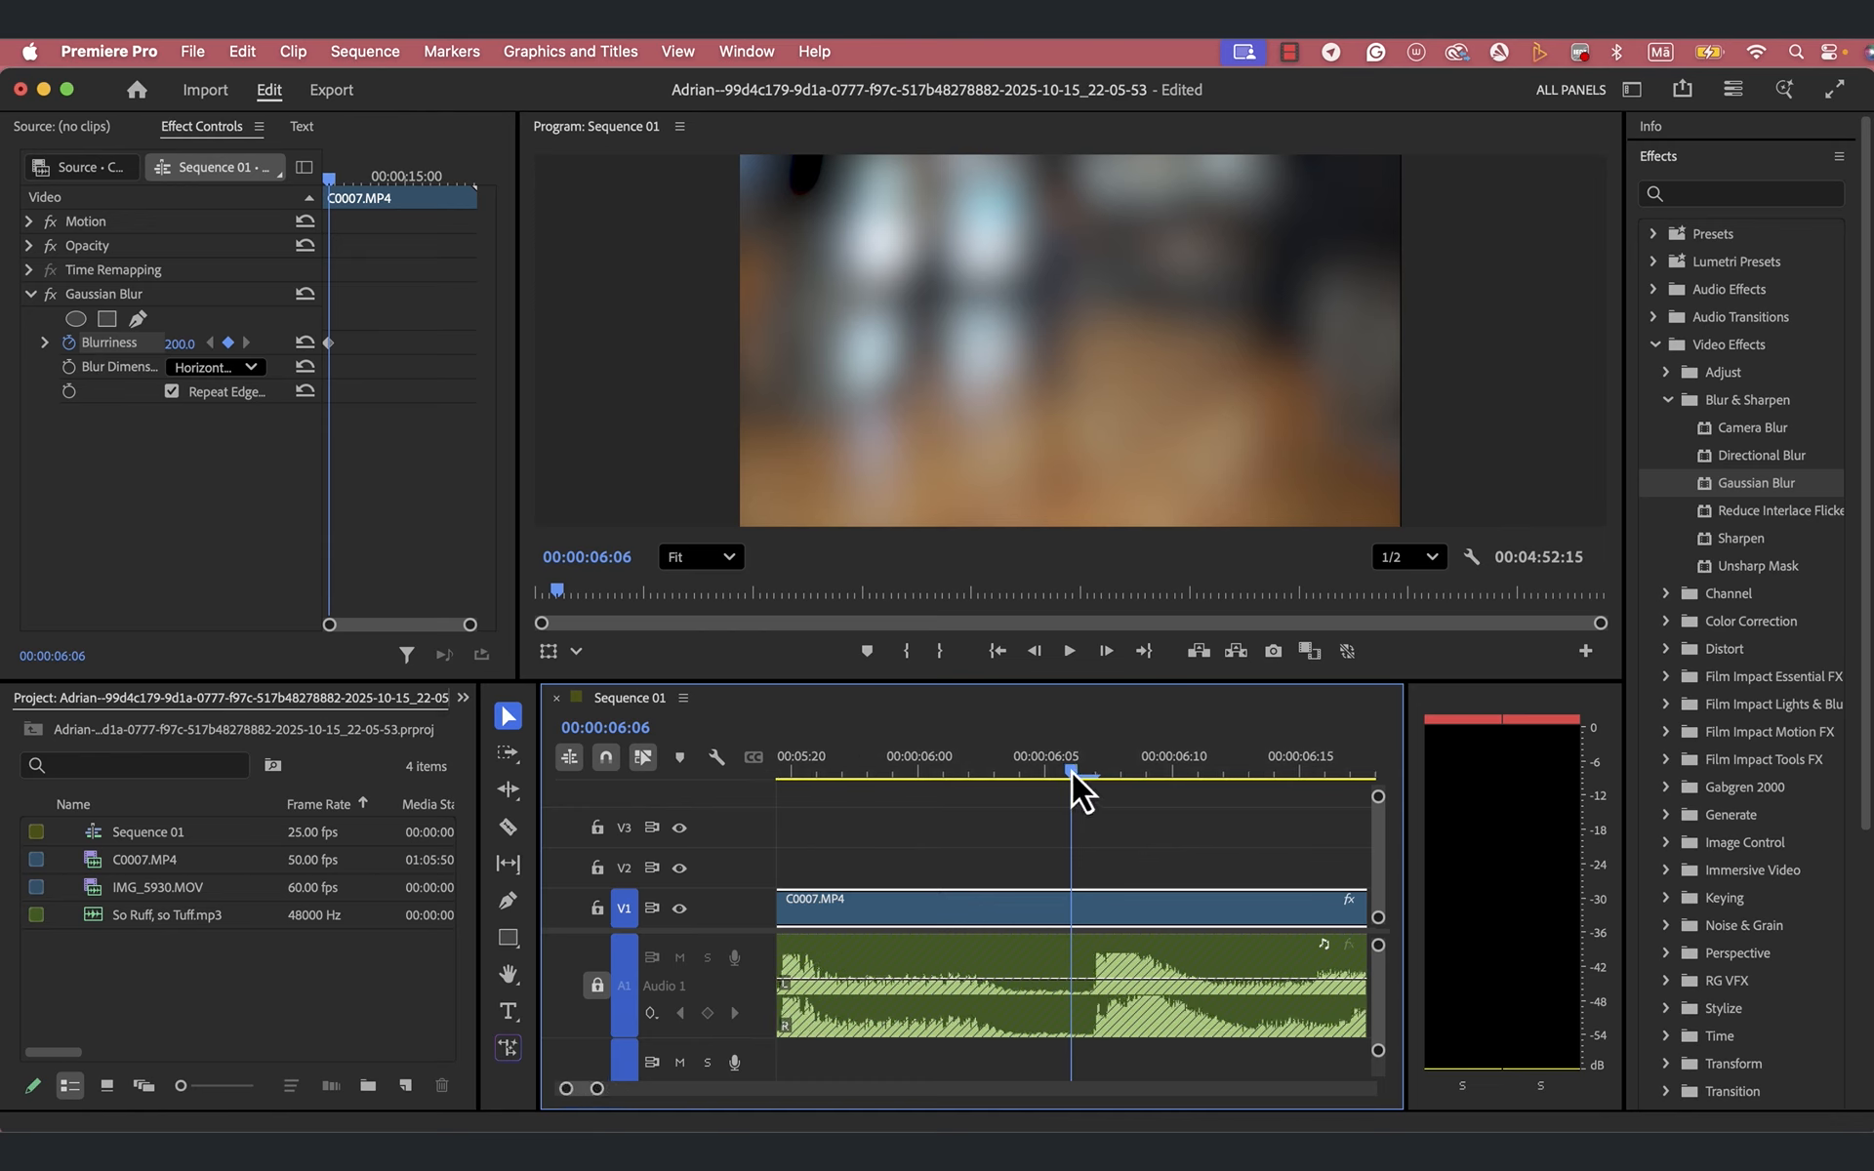
pyautogui.moveTo(1066, 774); pyautogui.dragTo(1052, 776)
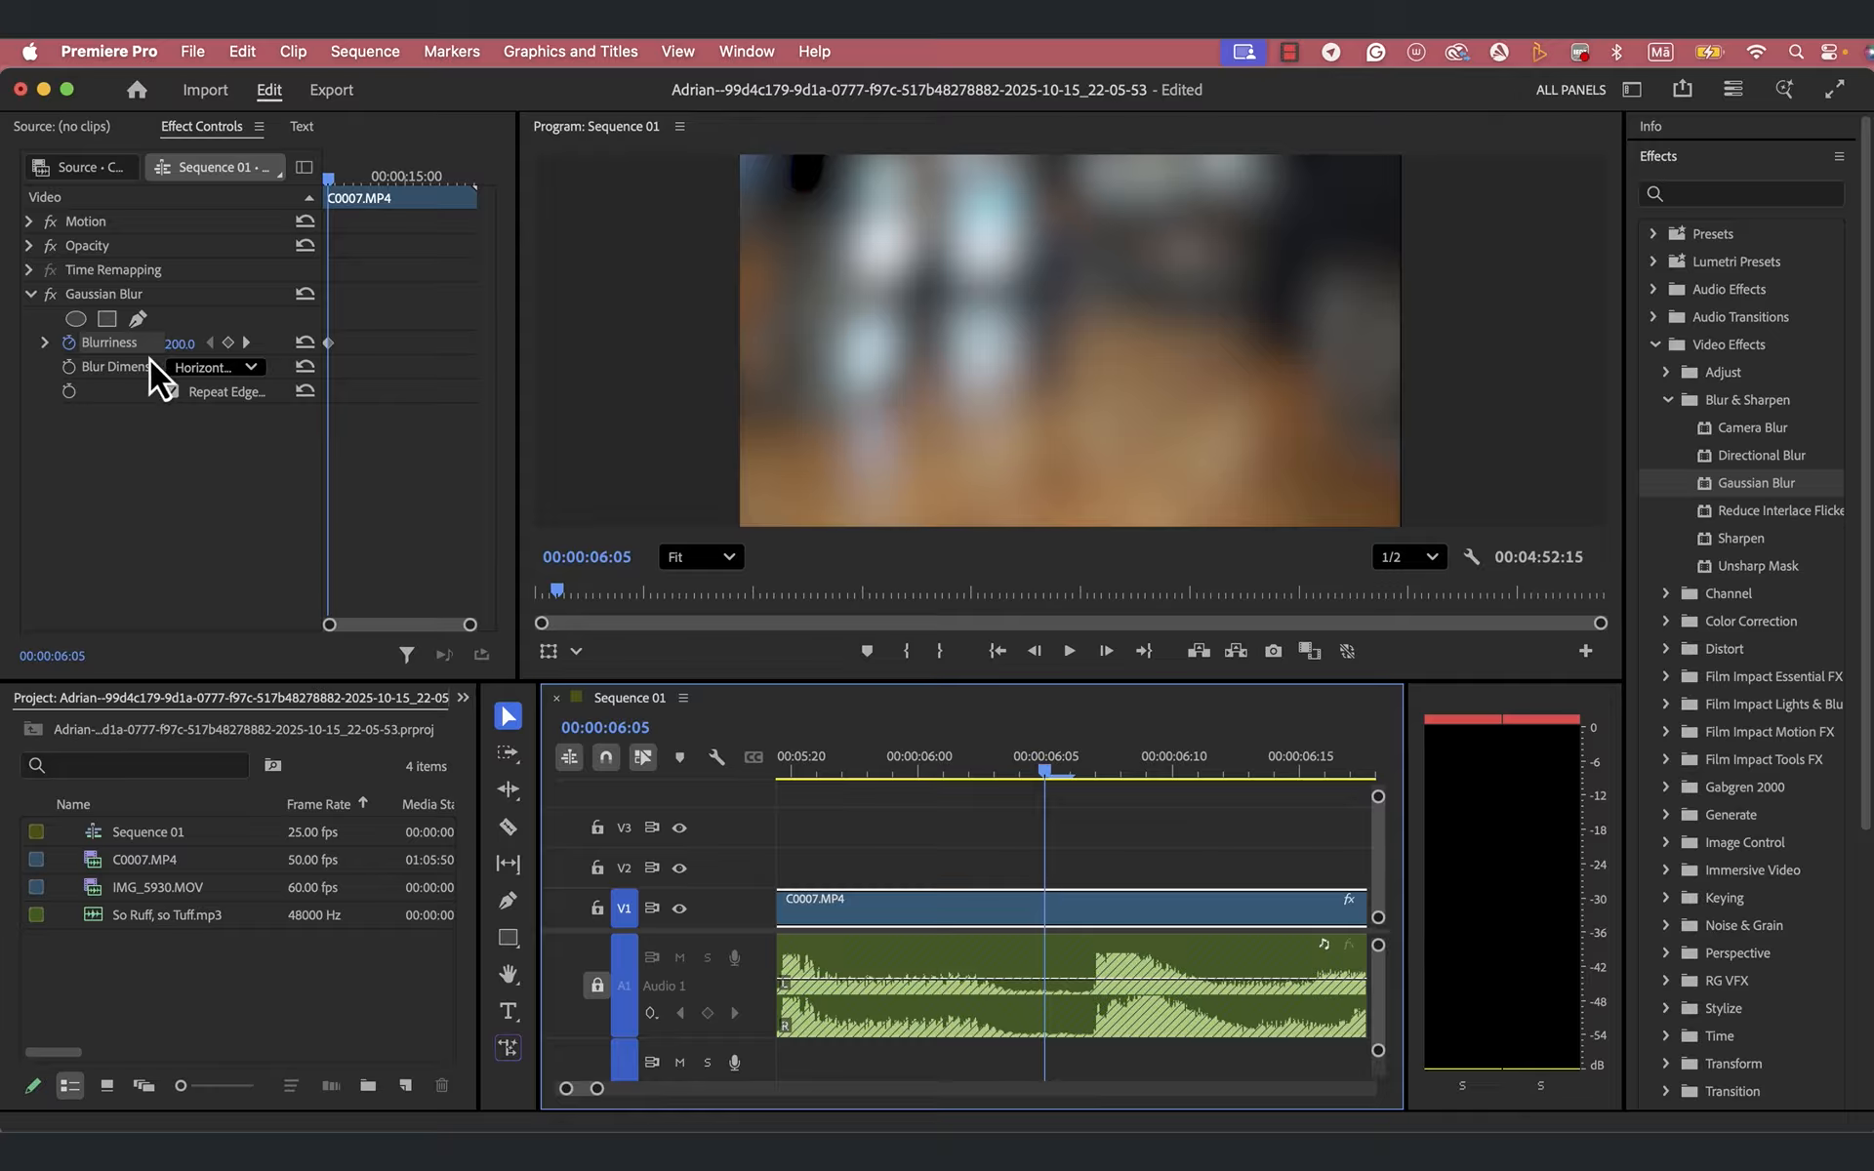
pyautogui.click(195, 341)
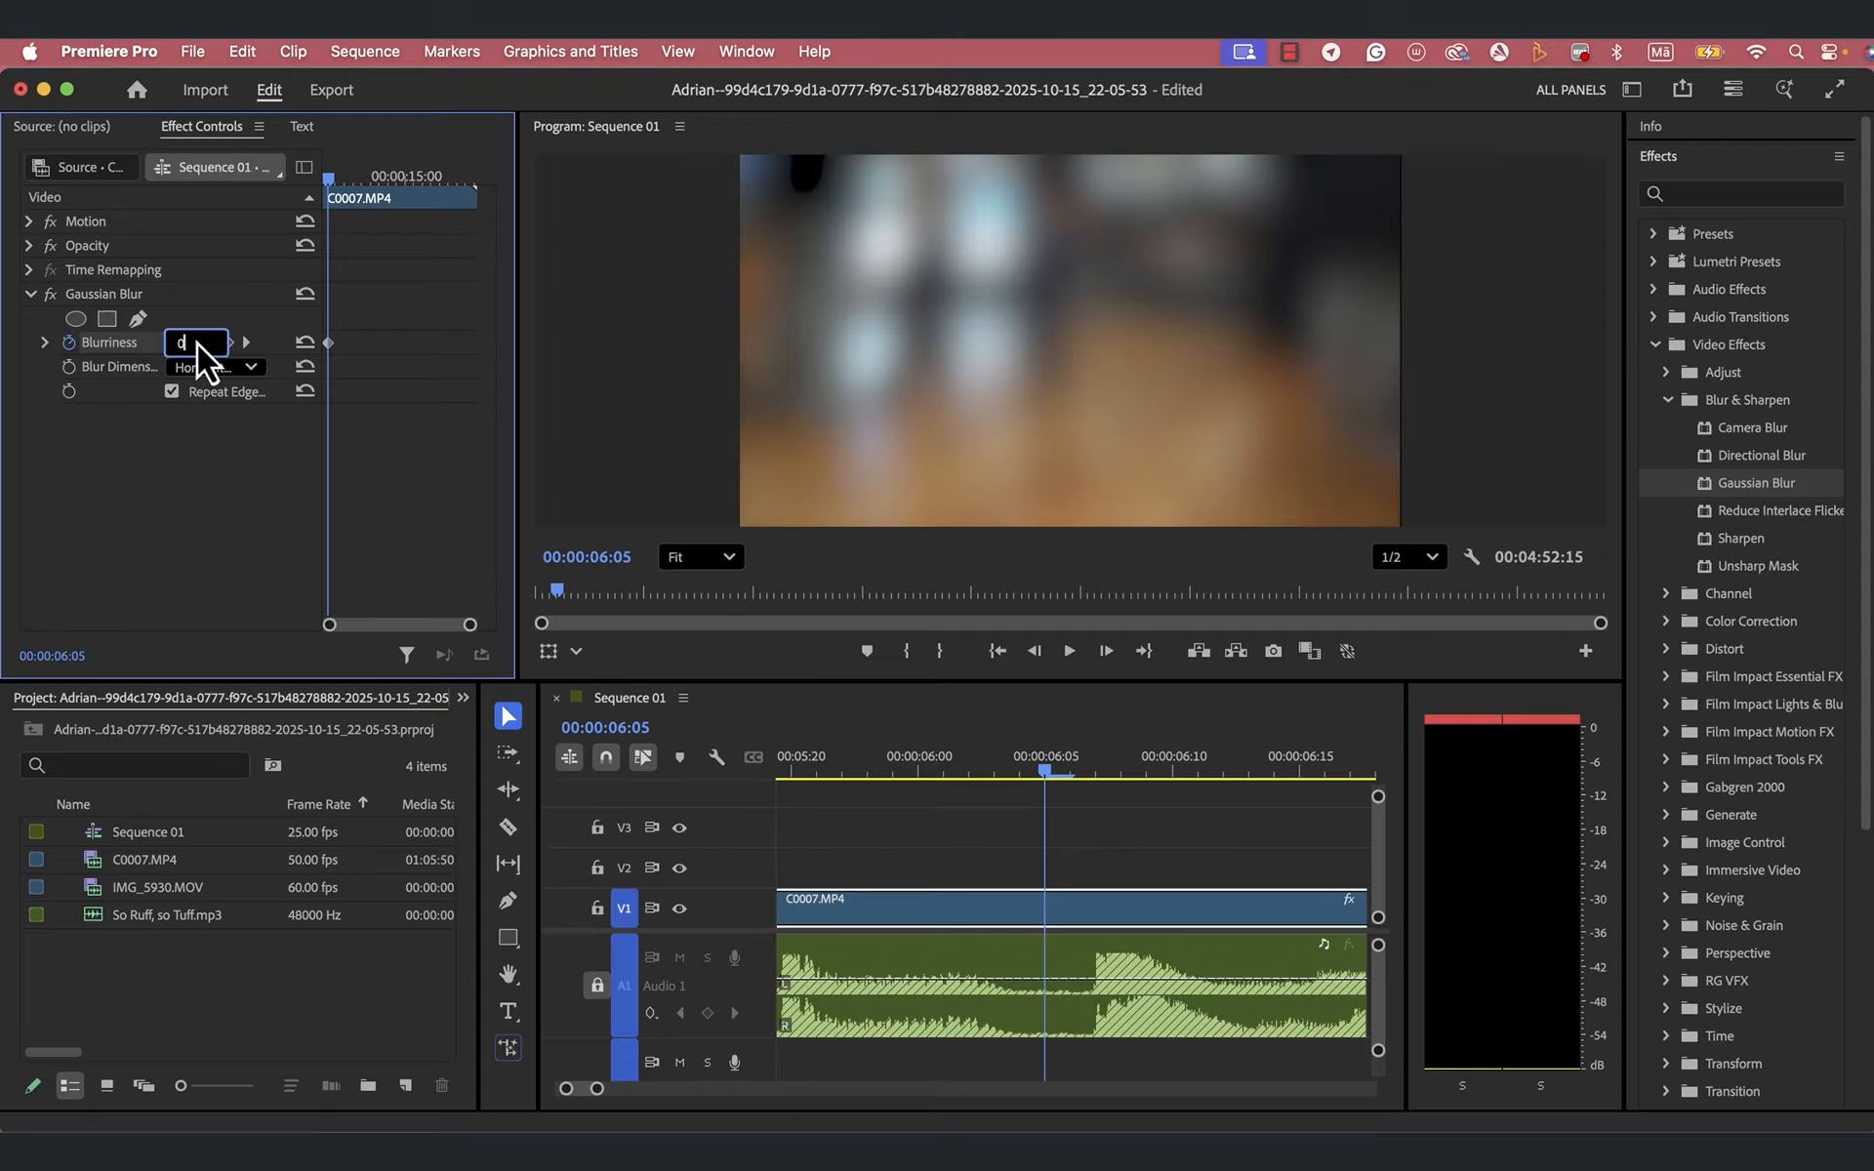
pyautogui.press('Tab')
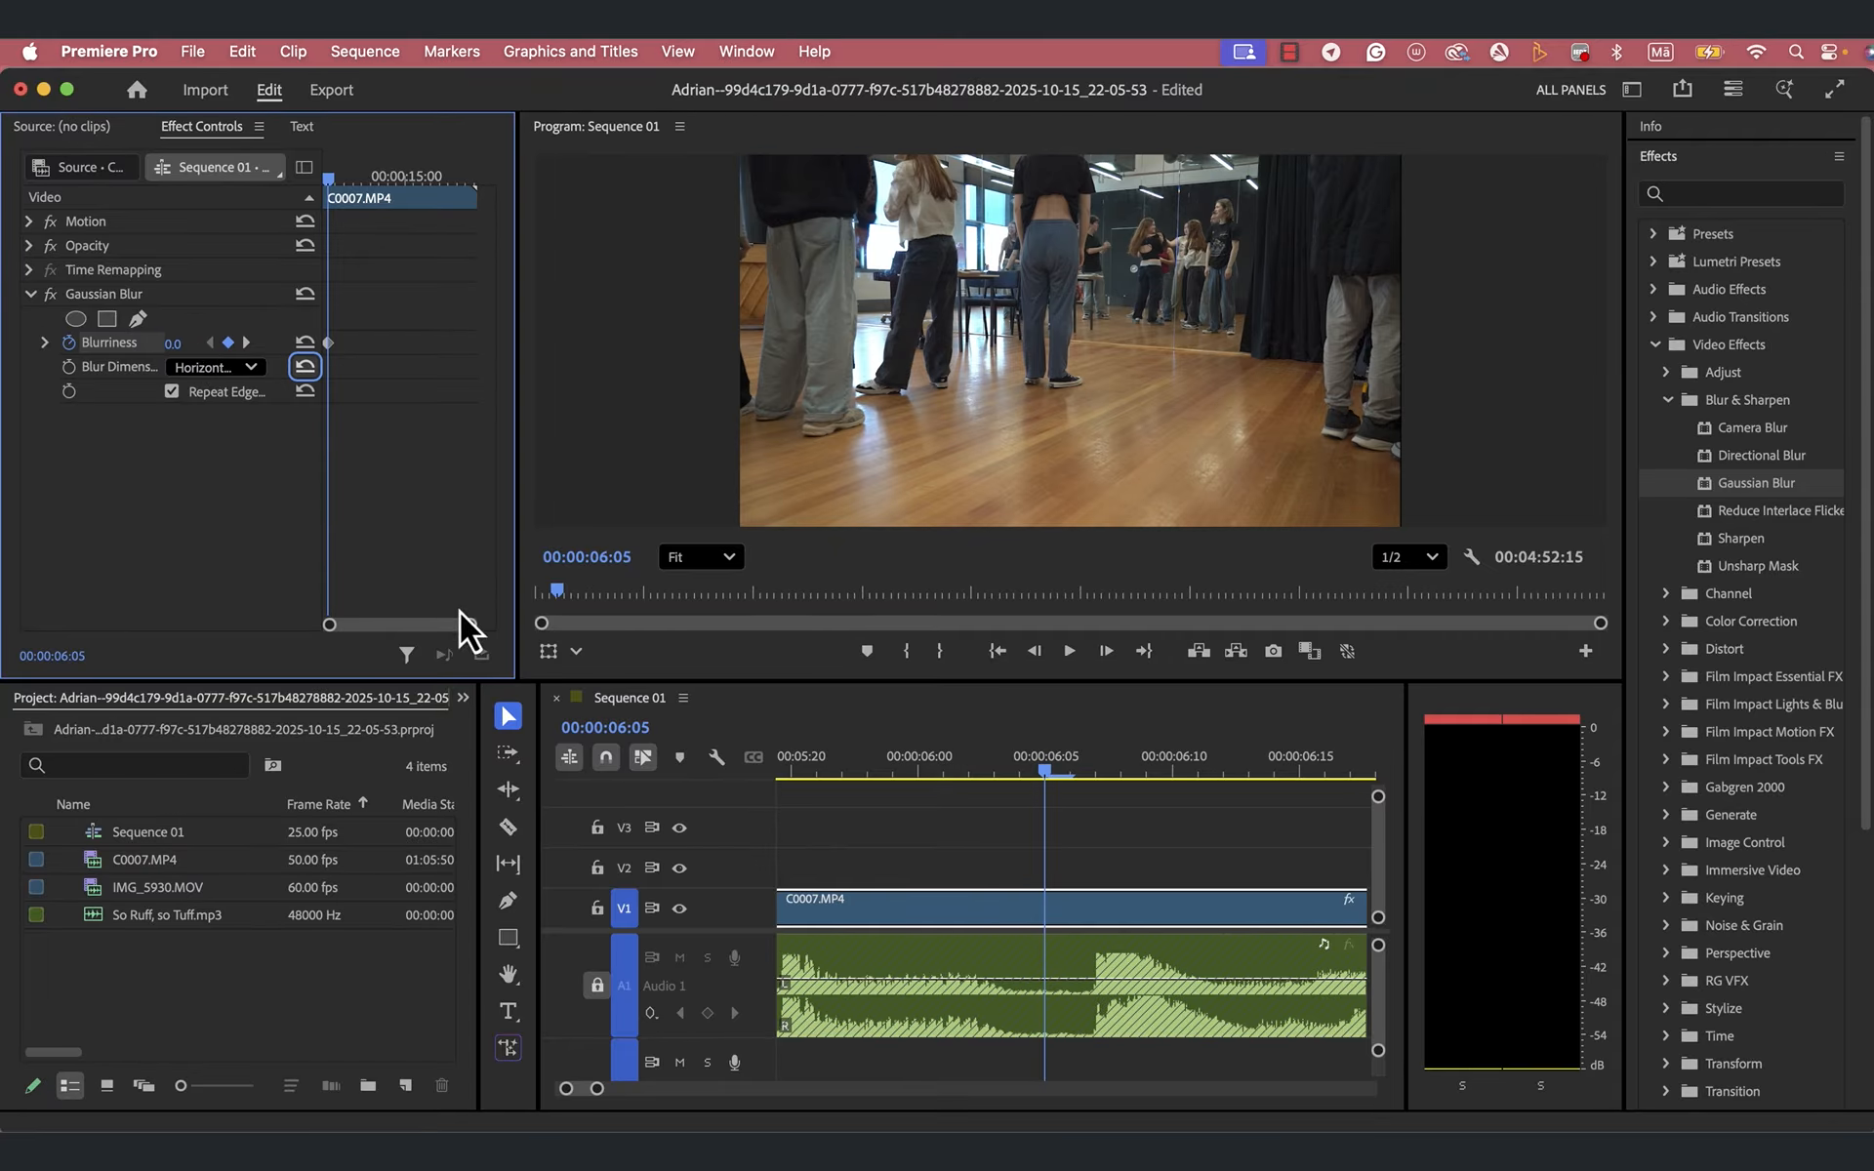
# - Add a Blurriness keyframe at 00:00:06:13 keeping 200, and one at 00:00:06:14 with Blurriness set to 0
pyautogui.click(1051, 774)
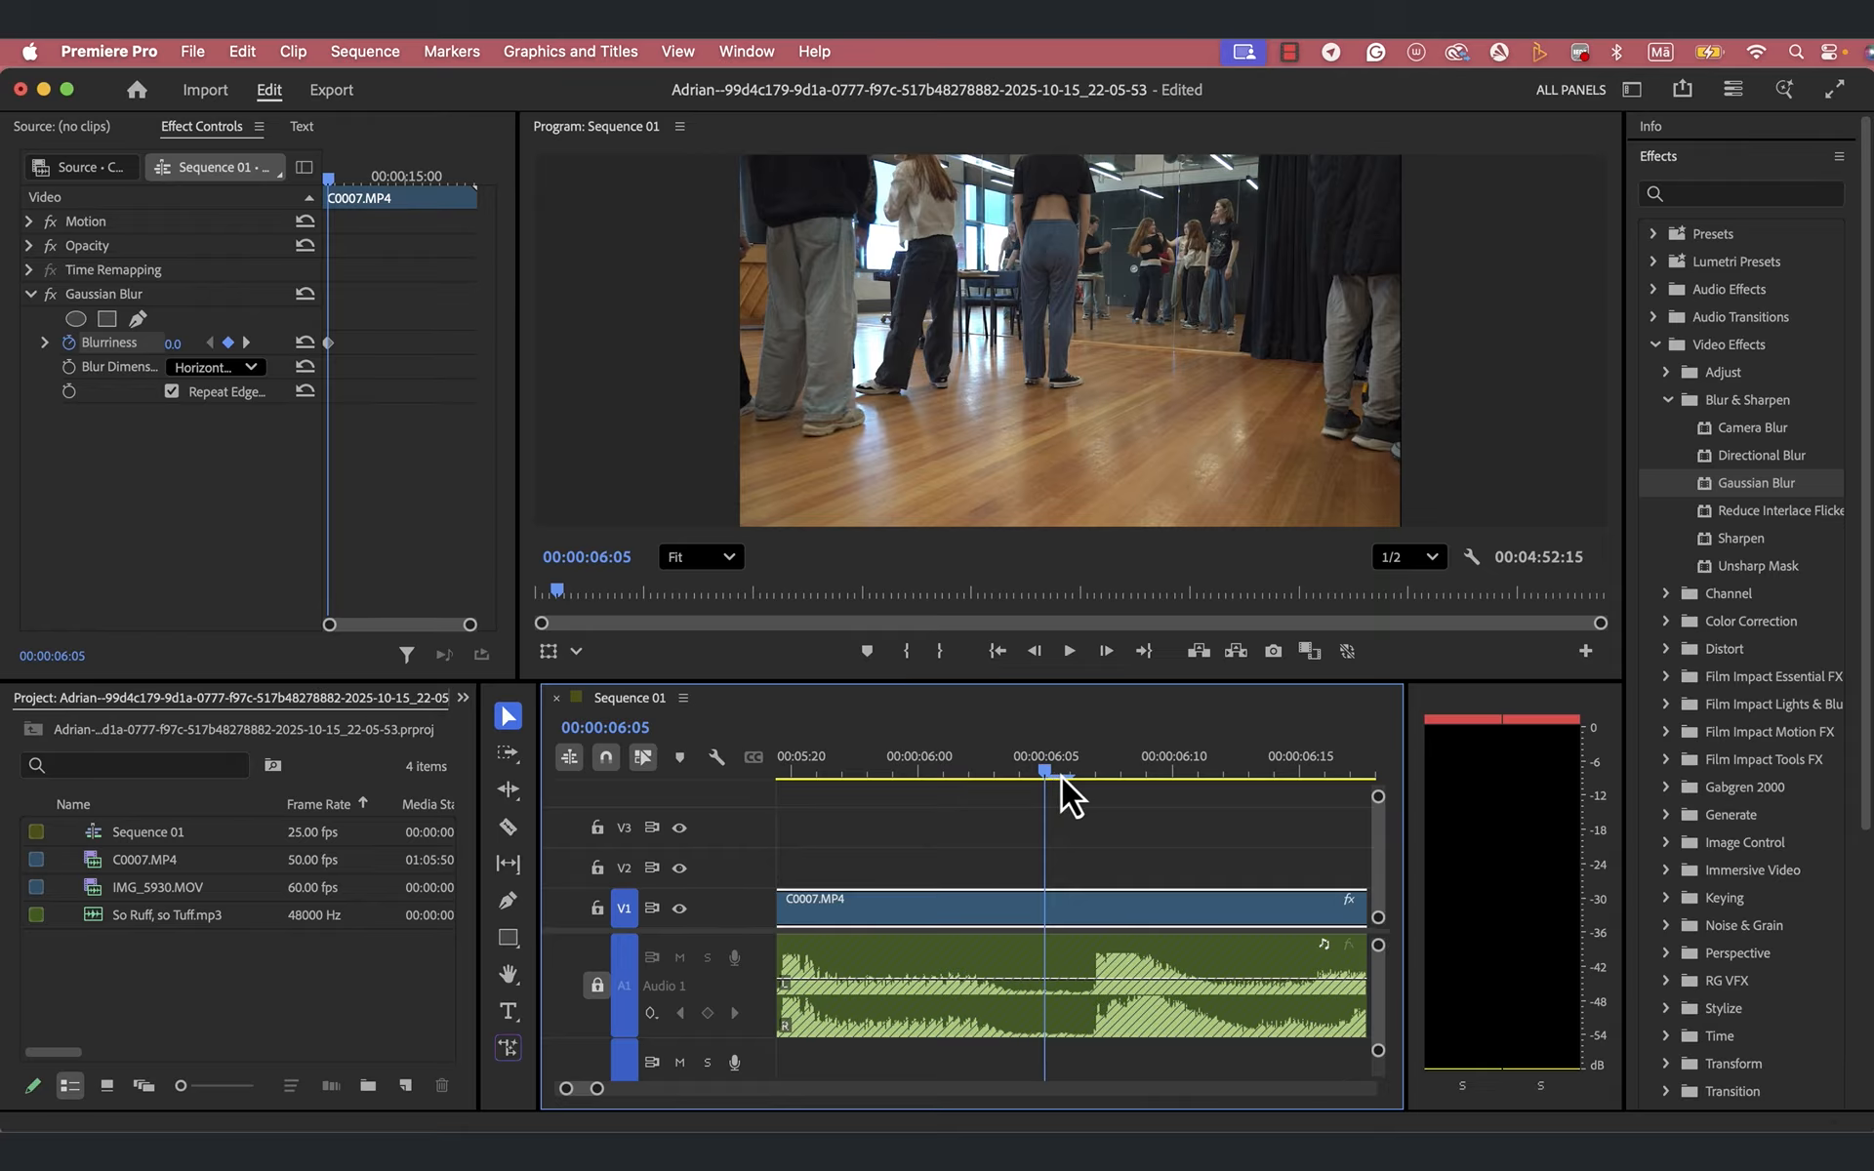
pyautogui.click(1069, 779)
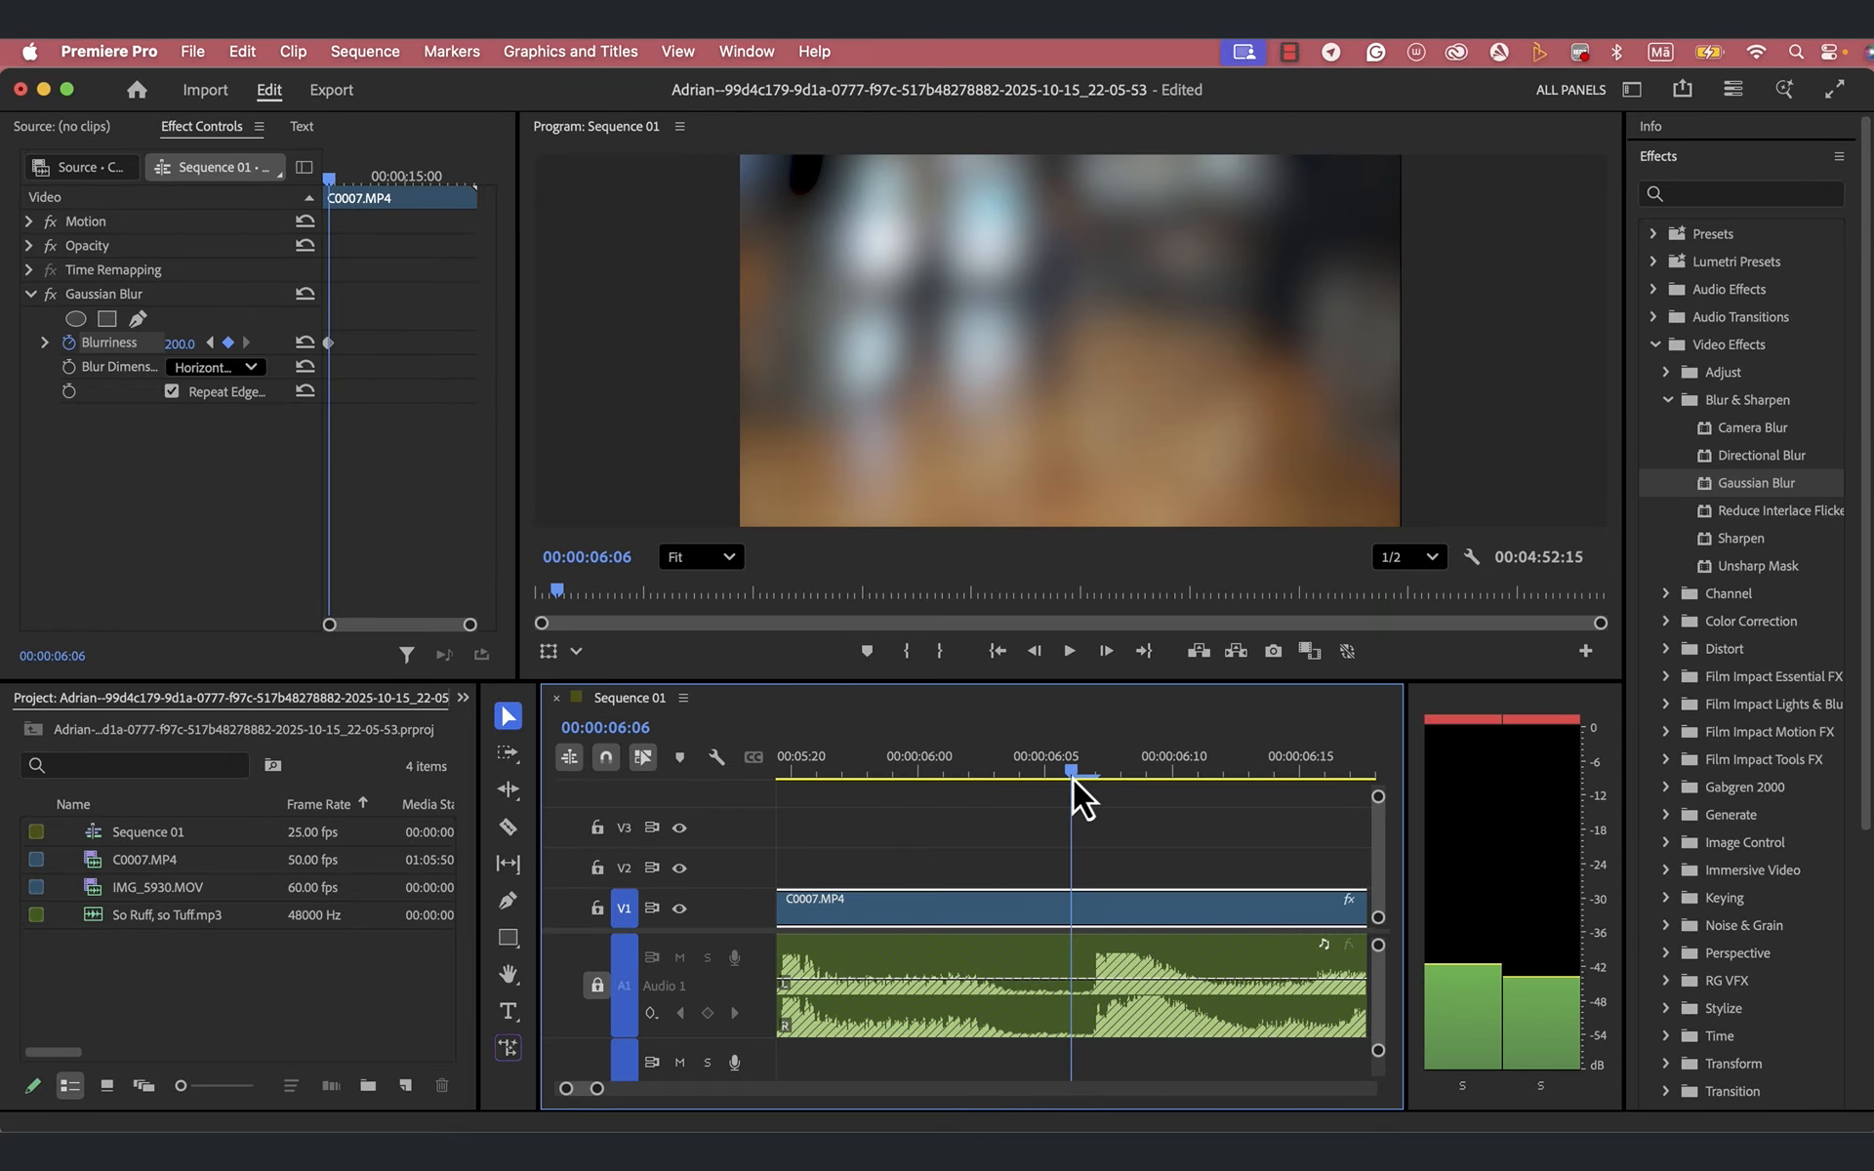
pyautogui.moveTo(1074, 778); pyautogui.dragTo(1244, 788)
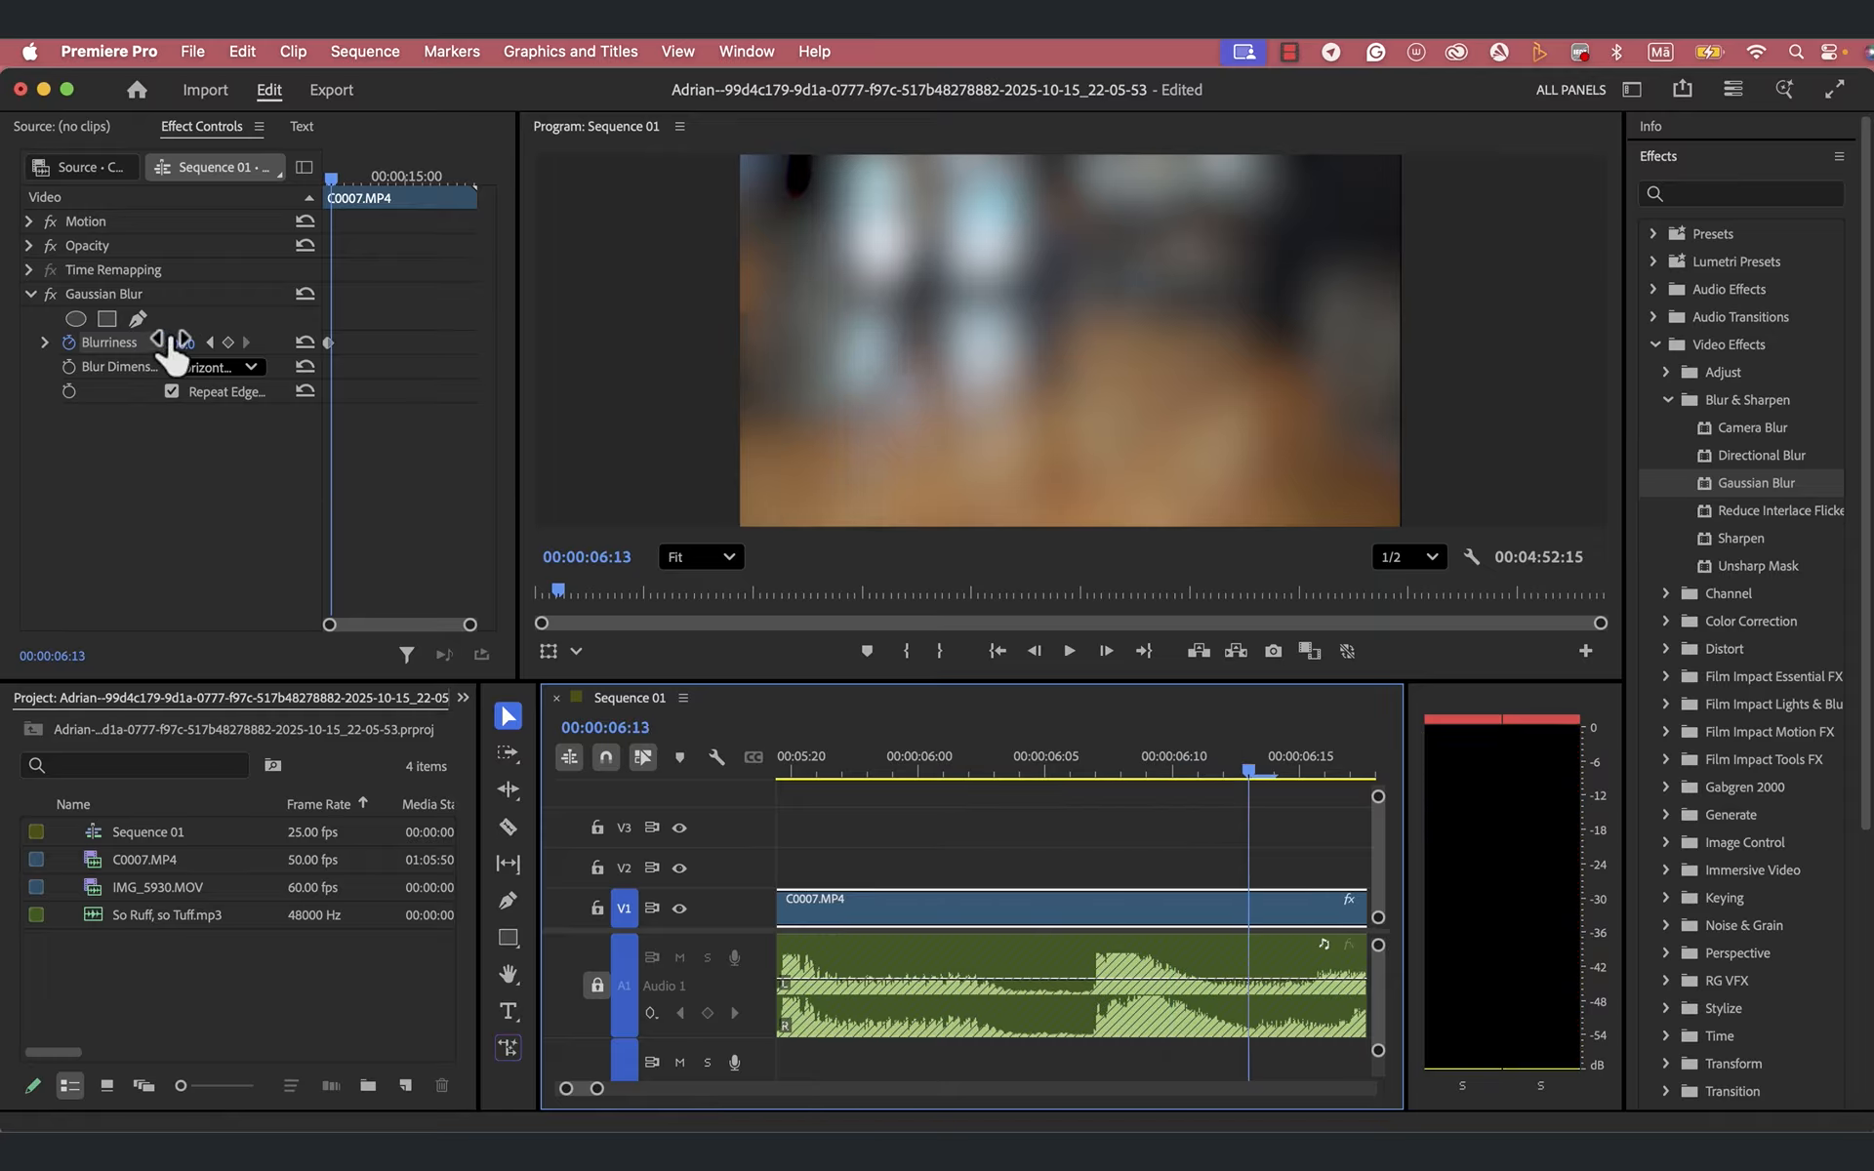
pyautogui.click(231, 347)
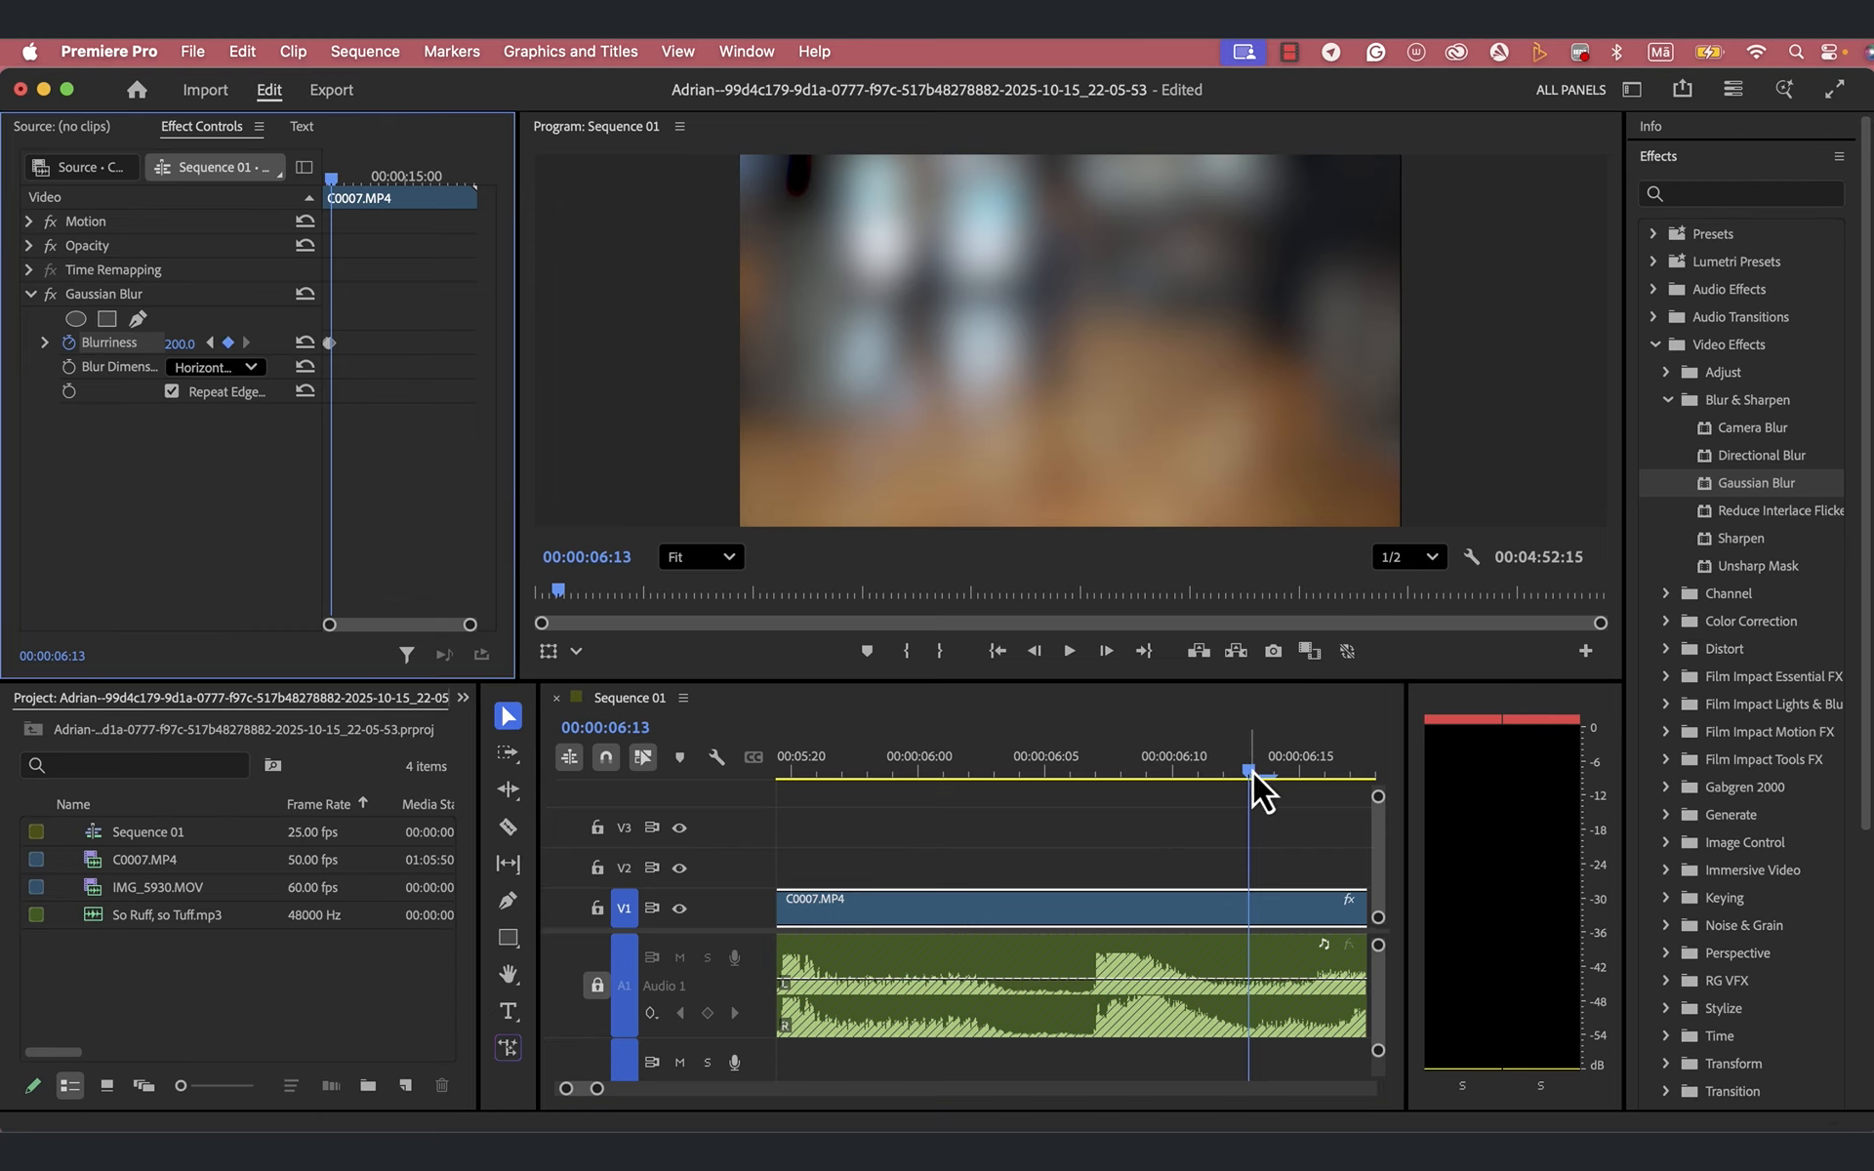
pyautogui.moveTo(1251, 771); pyautogui.dragTo(1273, 771)
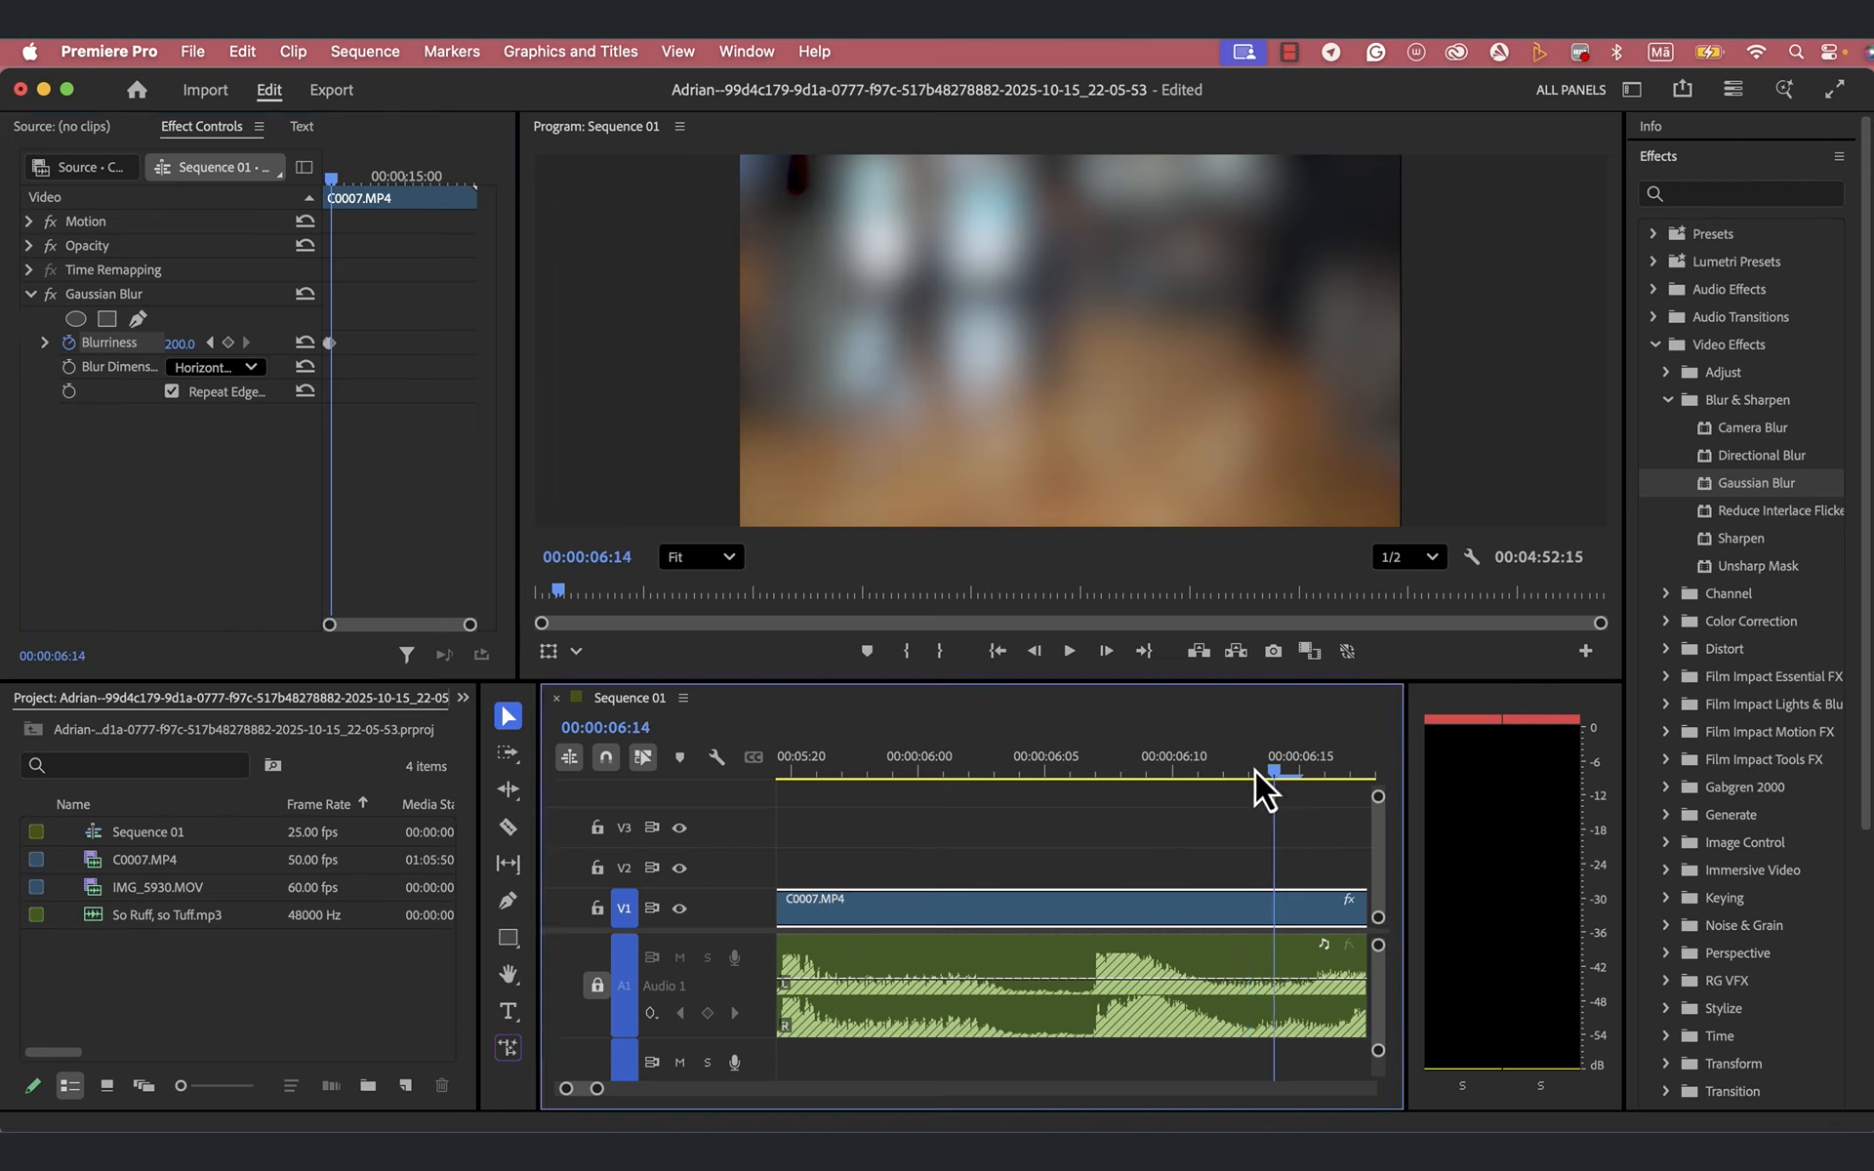
pyautogui.click(192, 342)
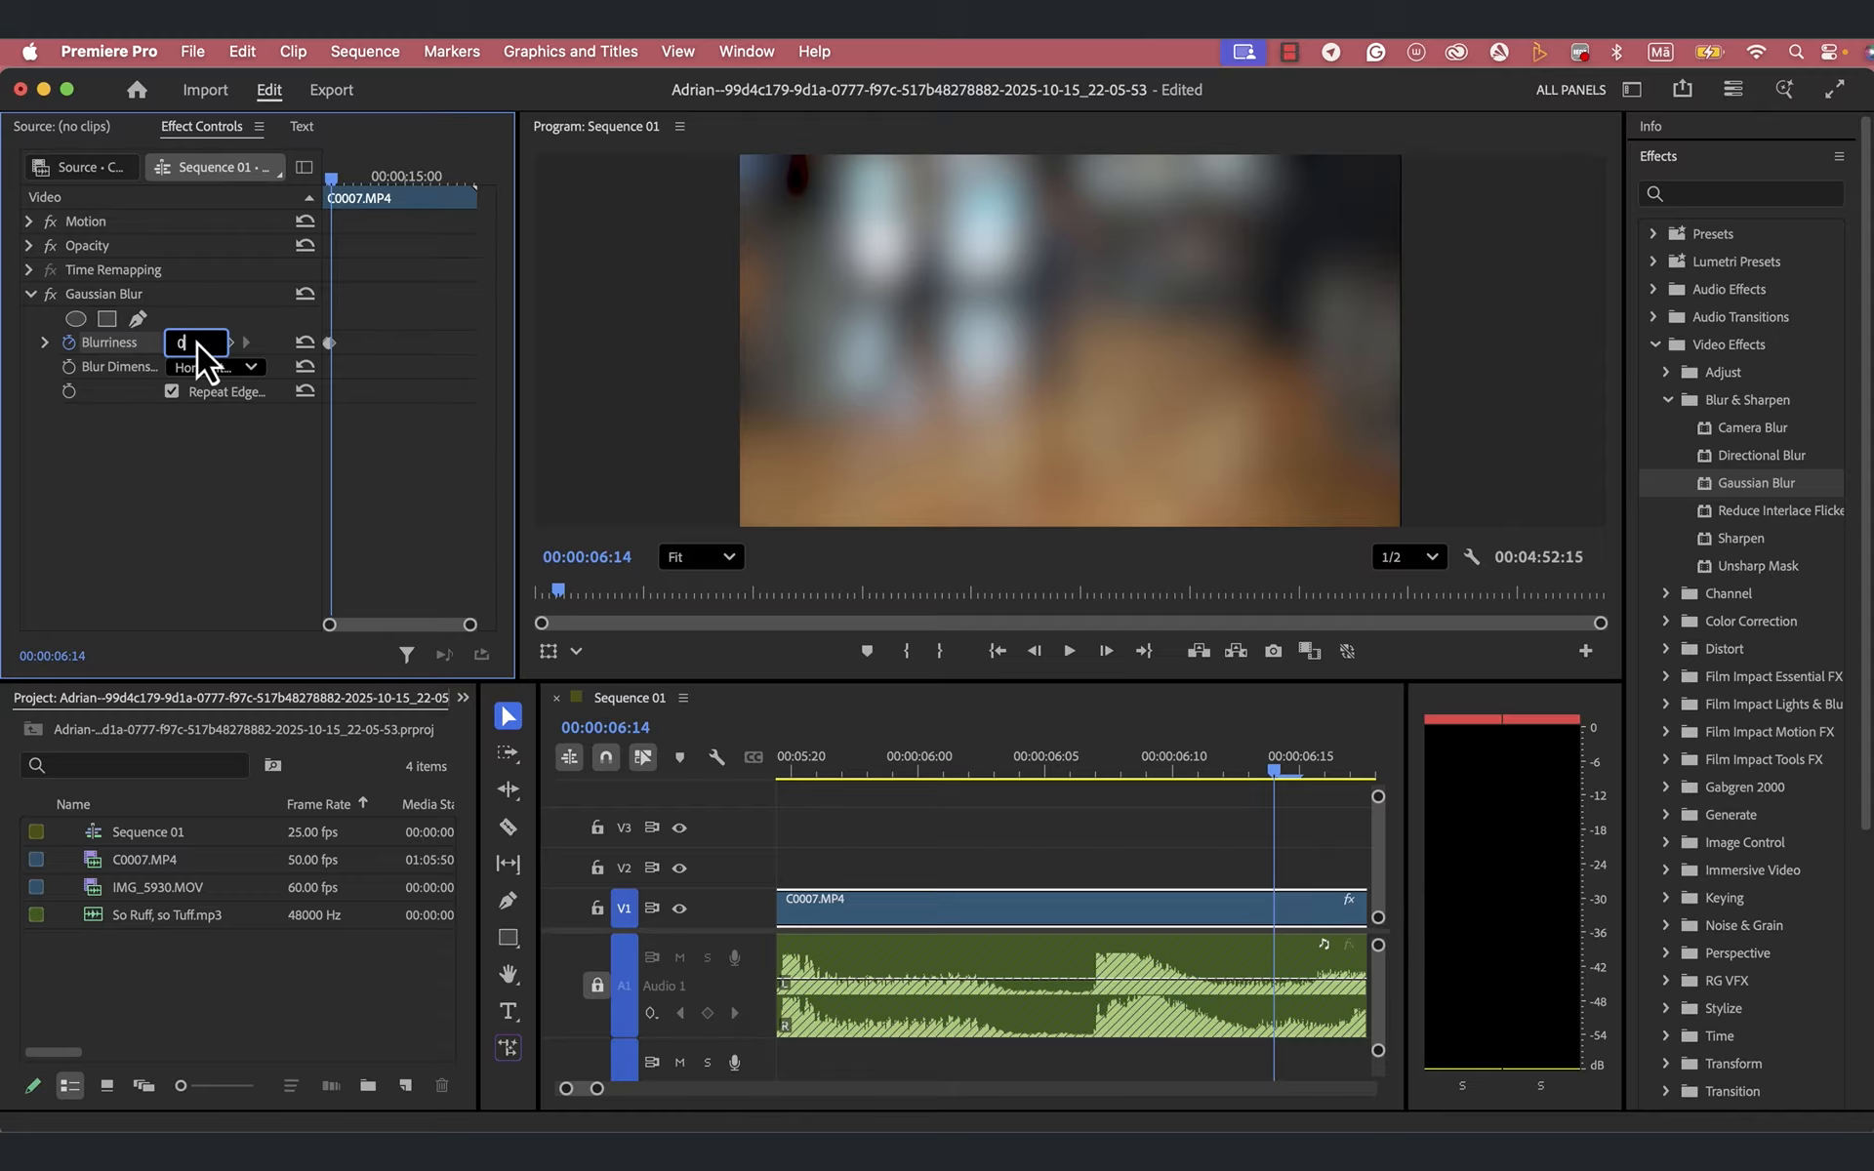
pyautogui.write('0')
pyautogui.press('Tab')
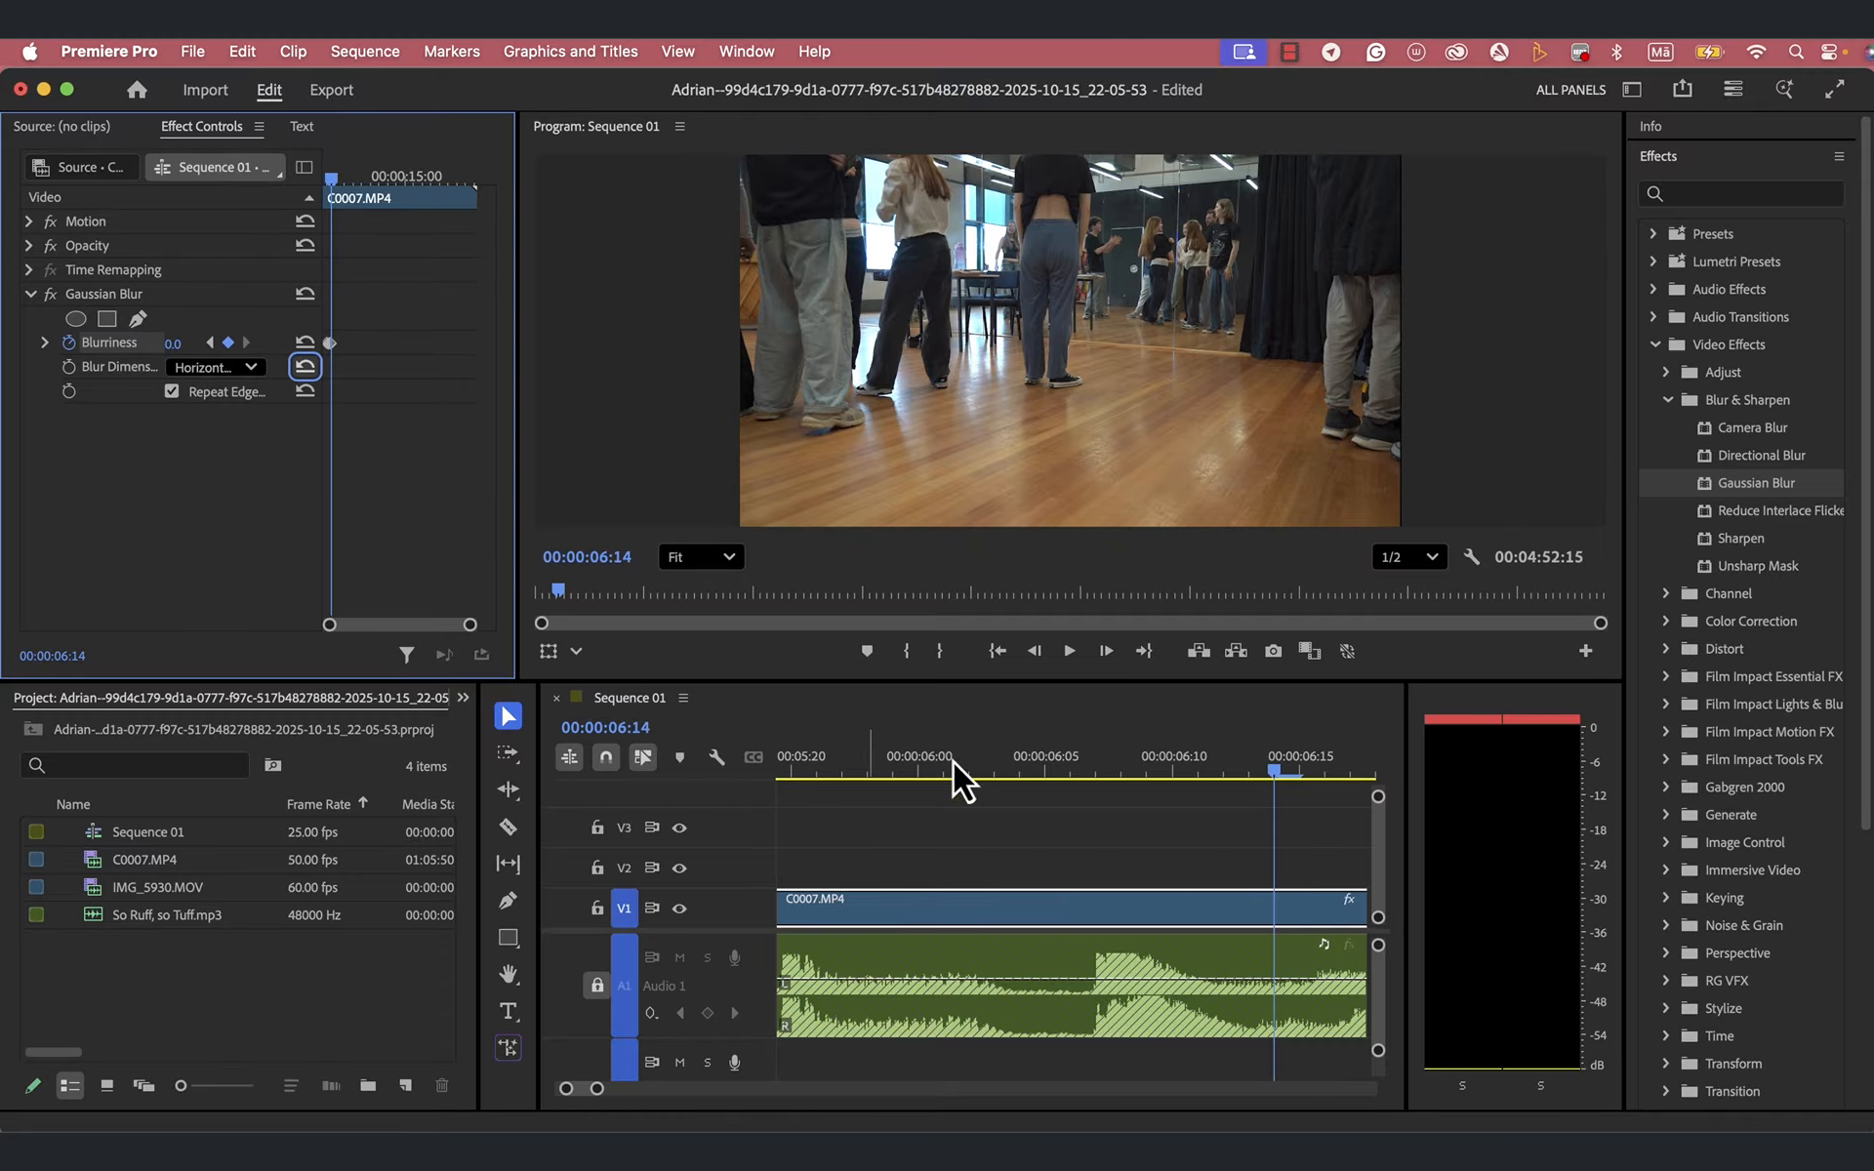
# - Play the sequence from the short clip before the long C0007.MP4 clip to check the blur's timing against the music
pyautogui.moveTo(1273, 775); pyautogui.dragTo(888, 859)
pyautogui.moveTo(598, 1089); pyautogui.dragTo(617, 1091)
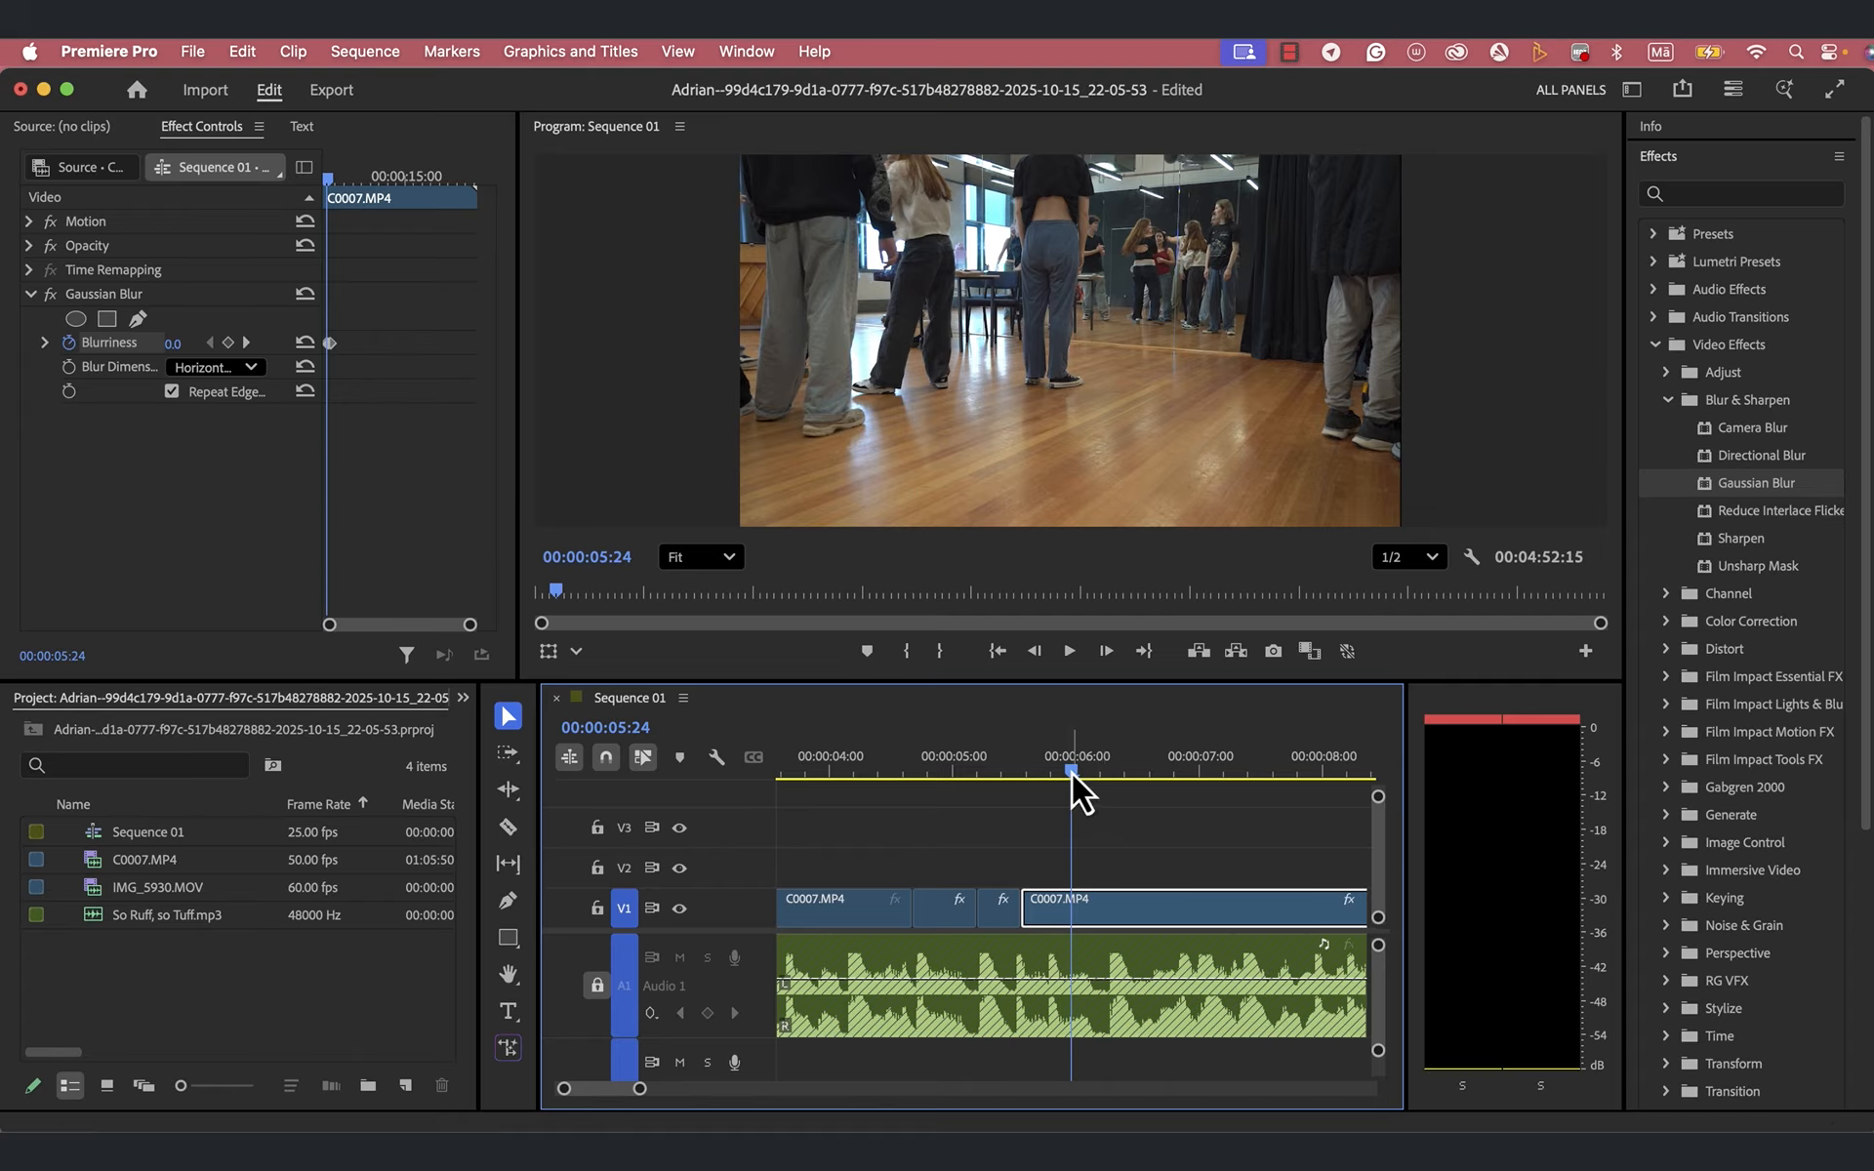
pyautogui.moveTo(1071, 773); pyautogui.dragTo(985, 793)
pyautogui.press('space')
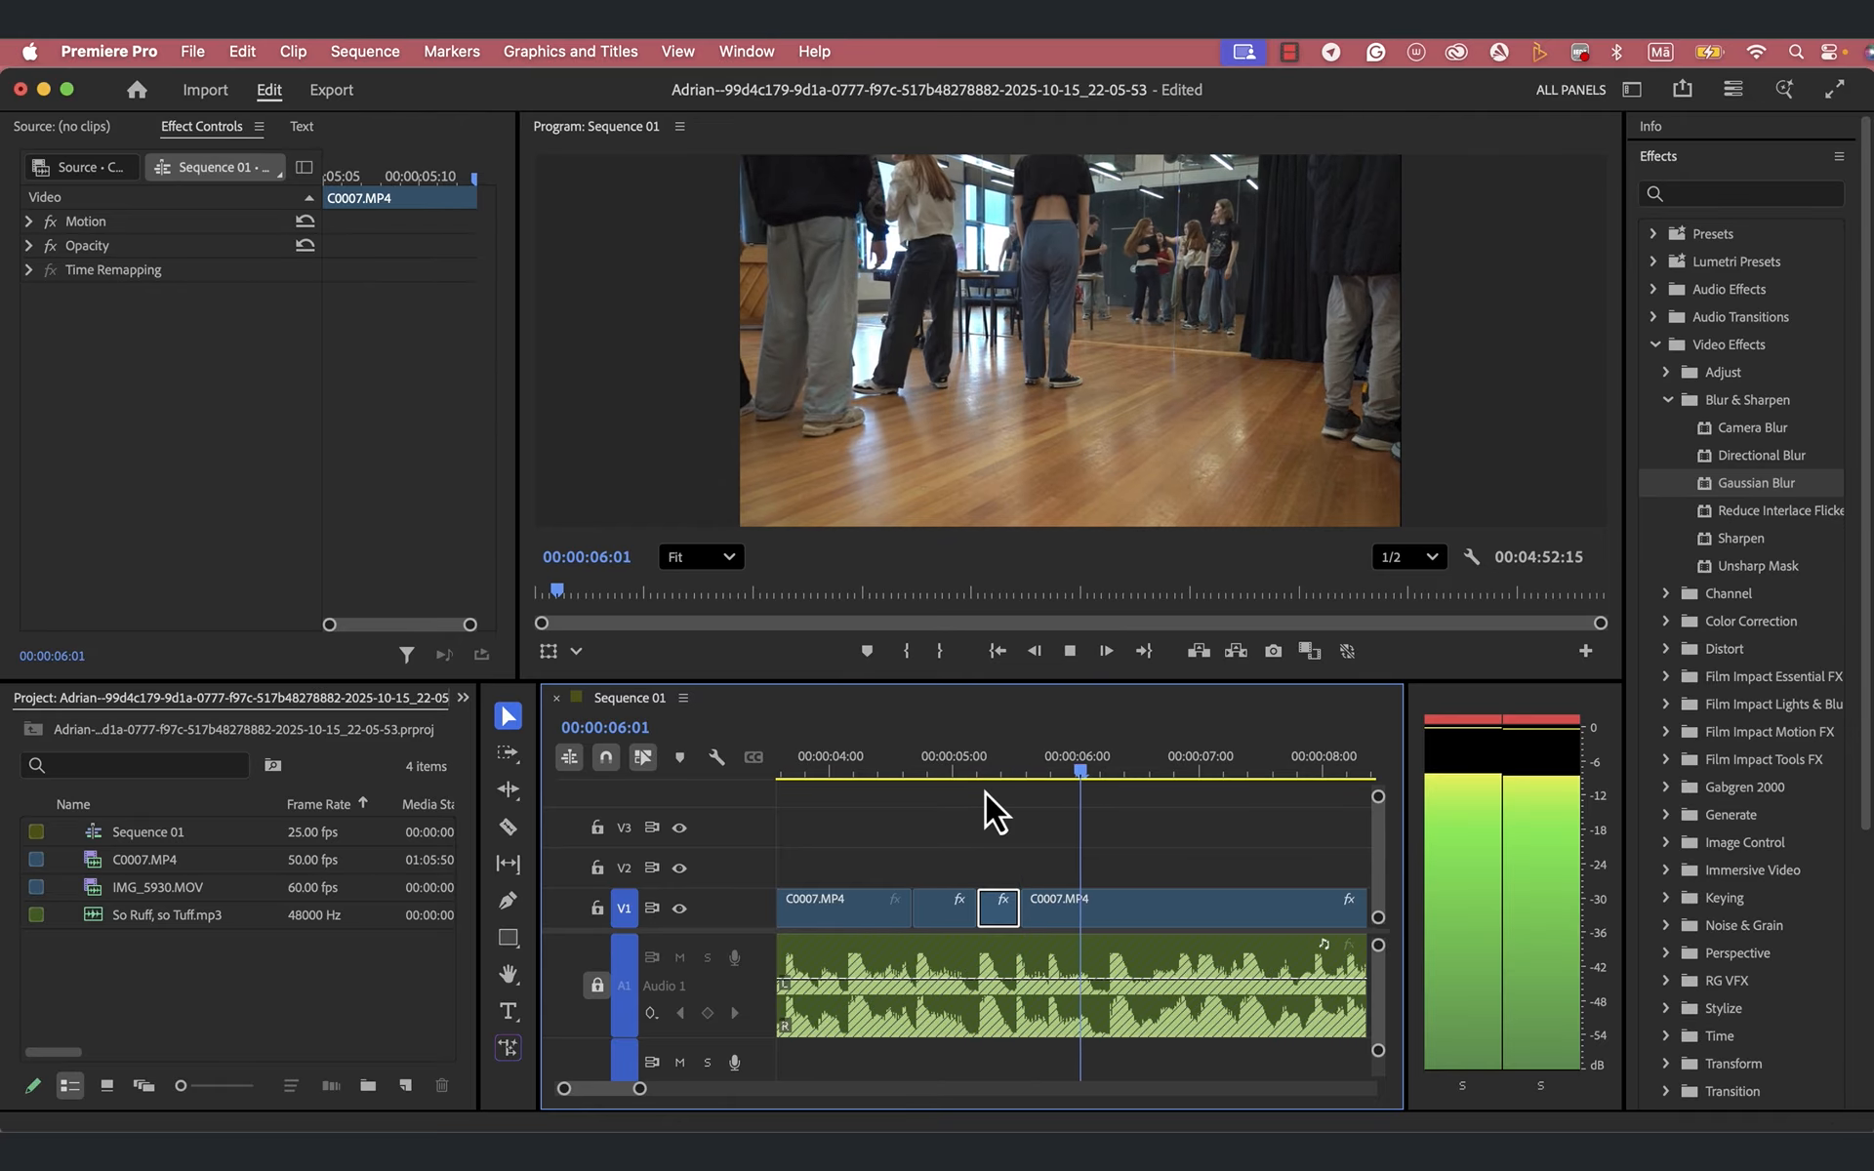
pyautogui.click(1131, 907)
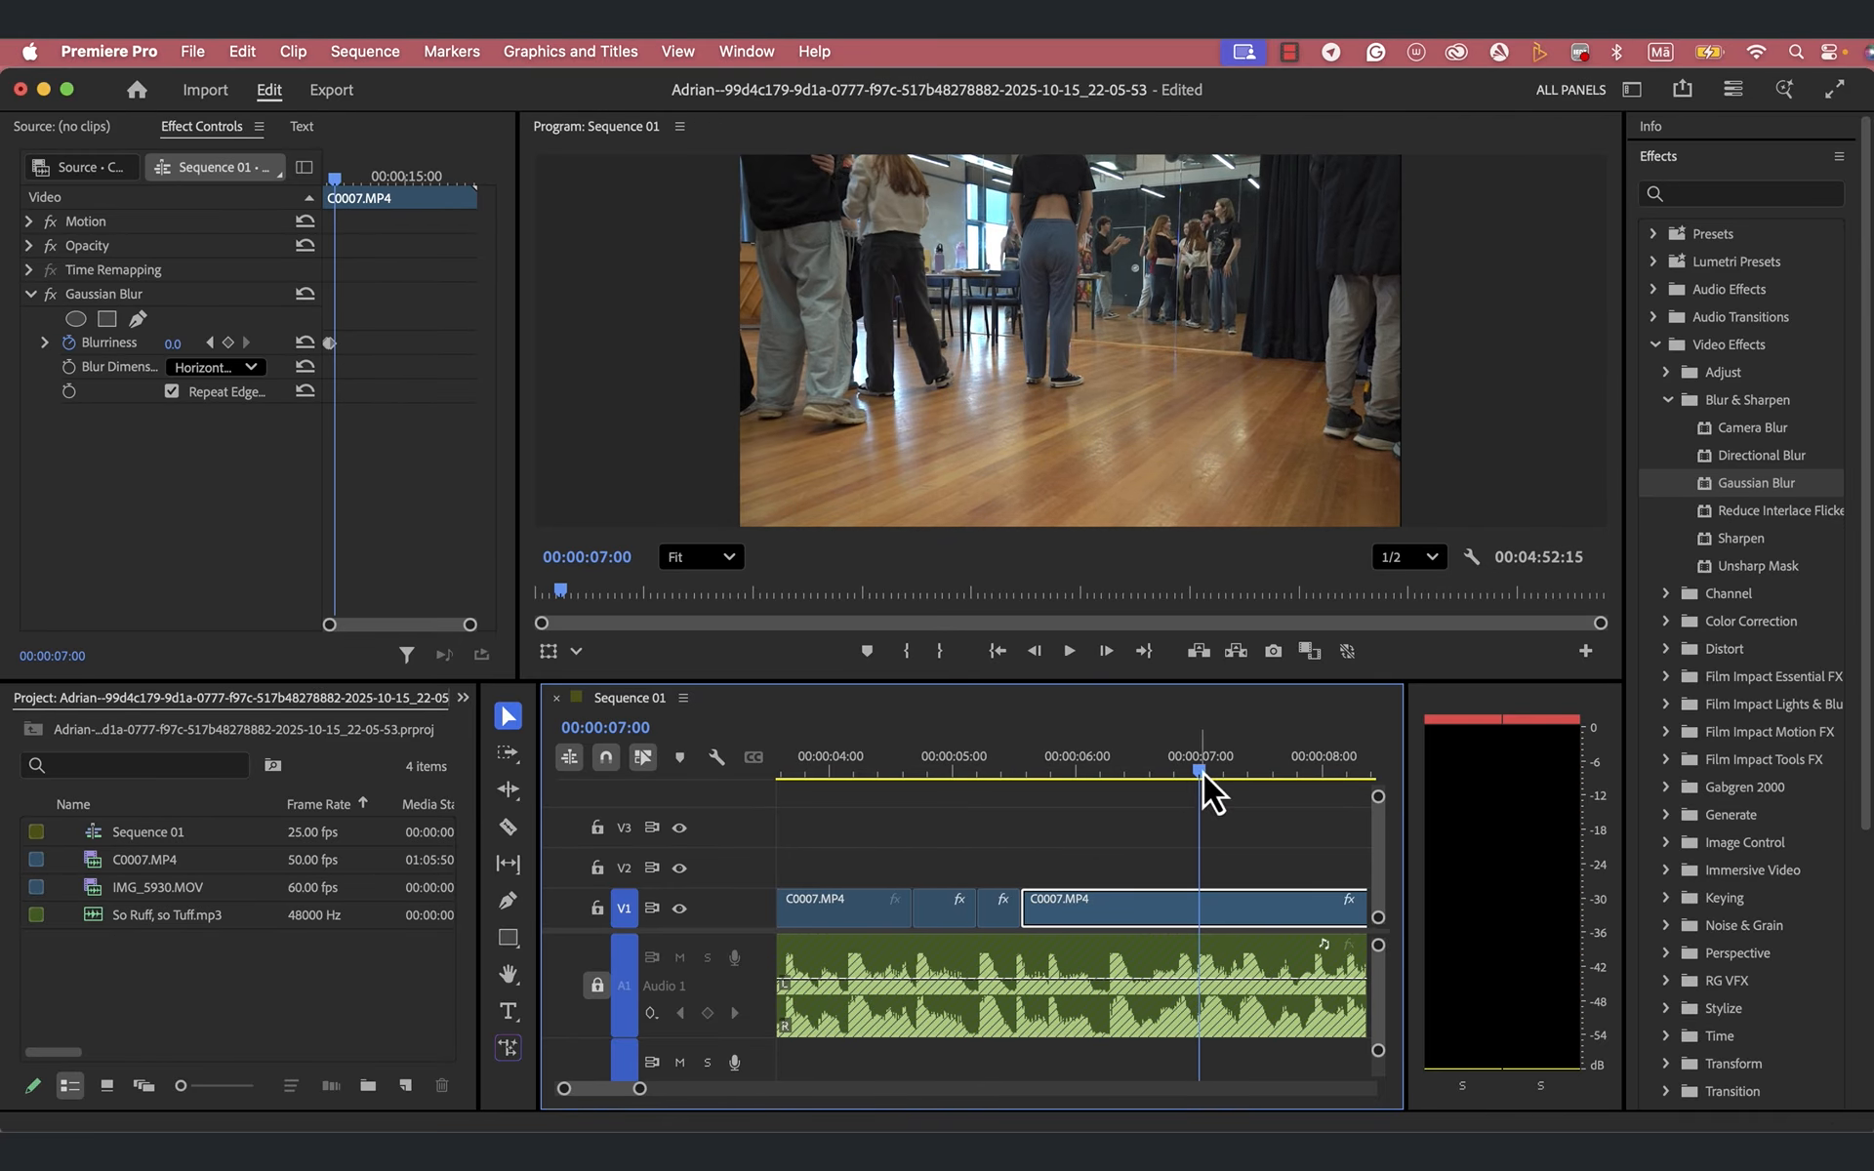
pyautogui.moveTo(1202, 770); pyautogui.dragTo(1003, 816)
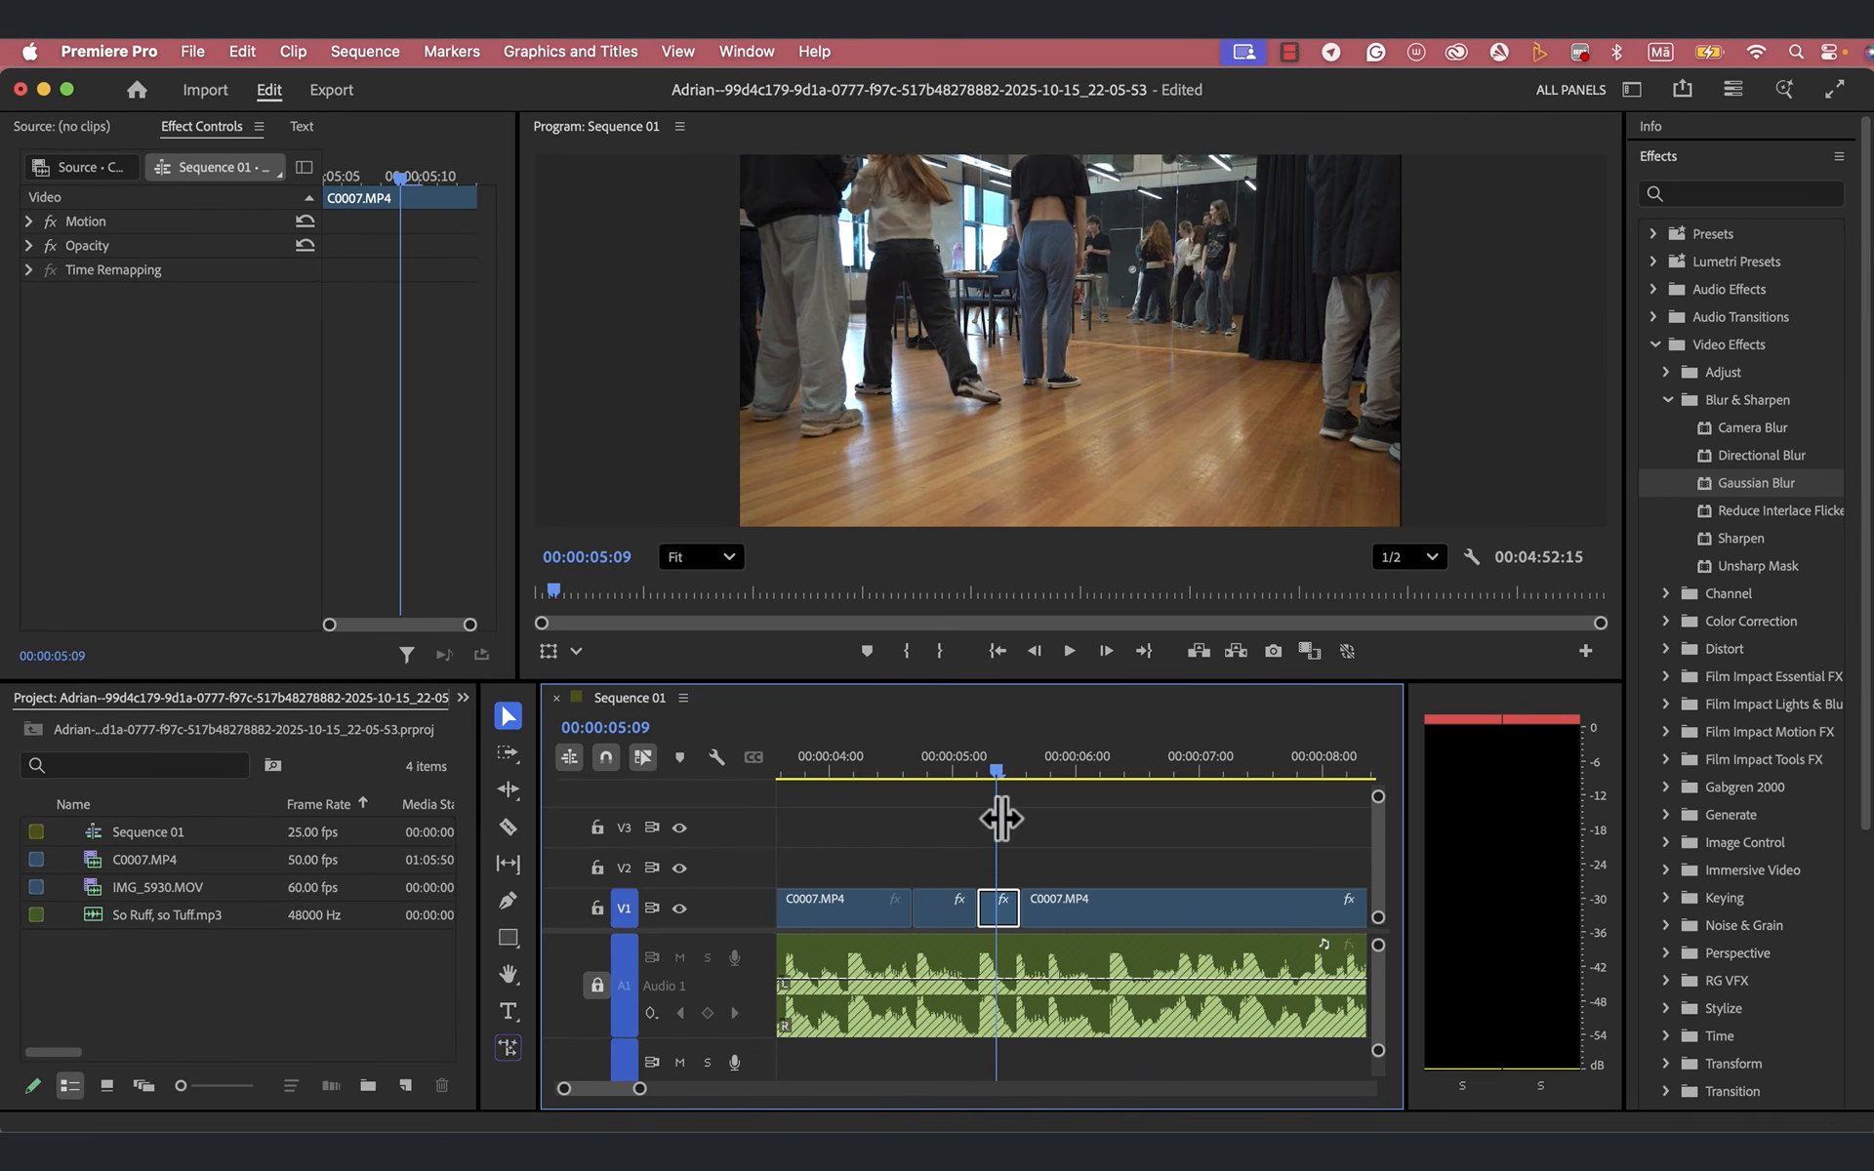
pyautogui.press('space')
pyautogui.press('space')
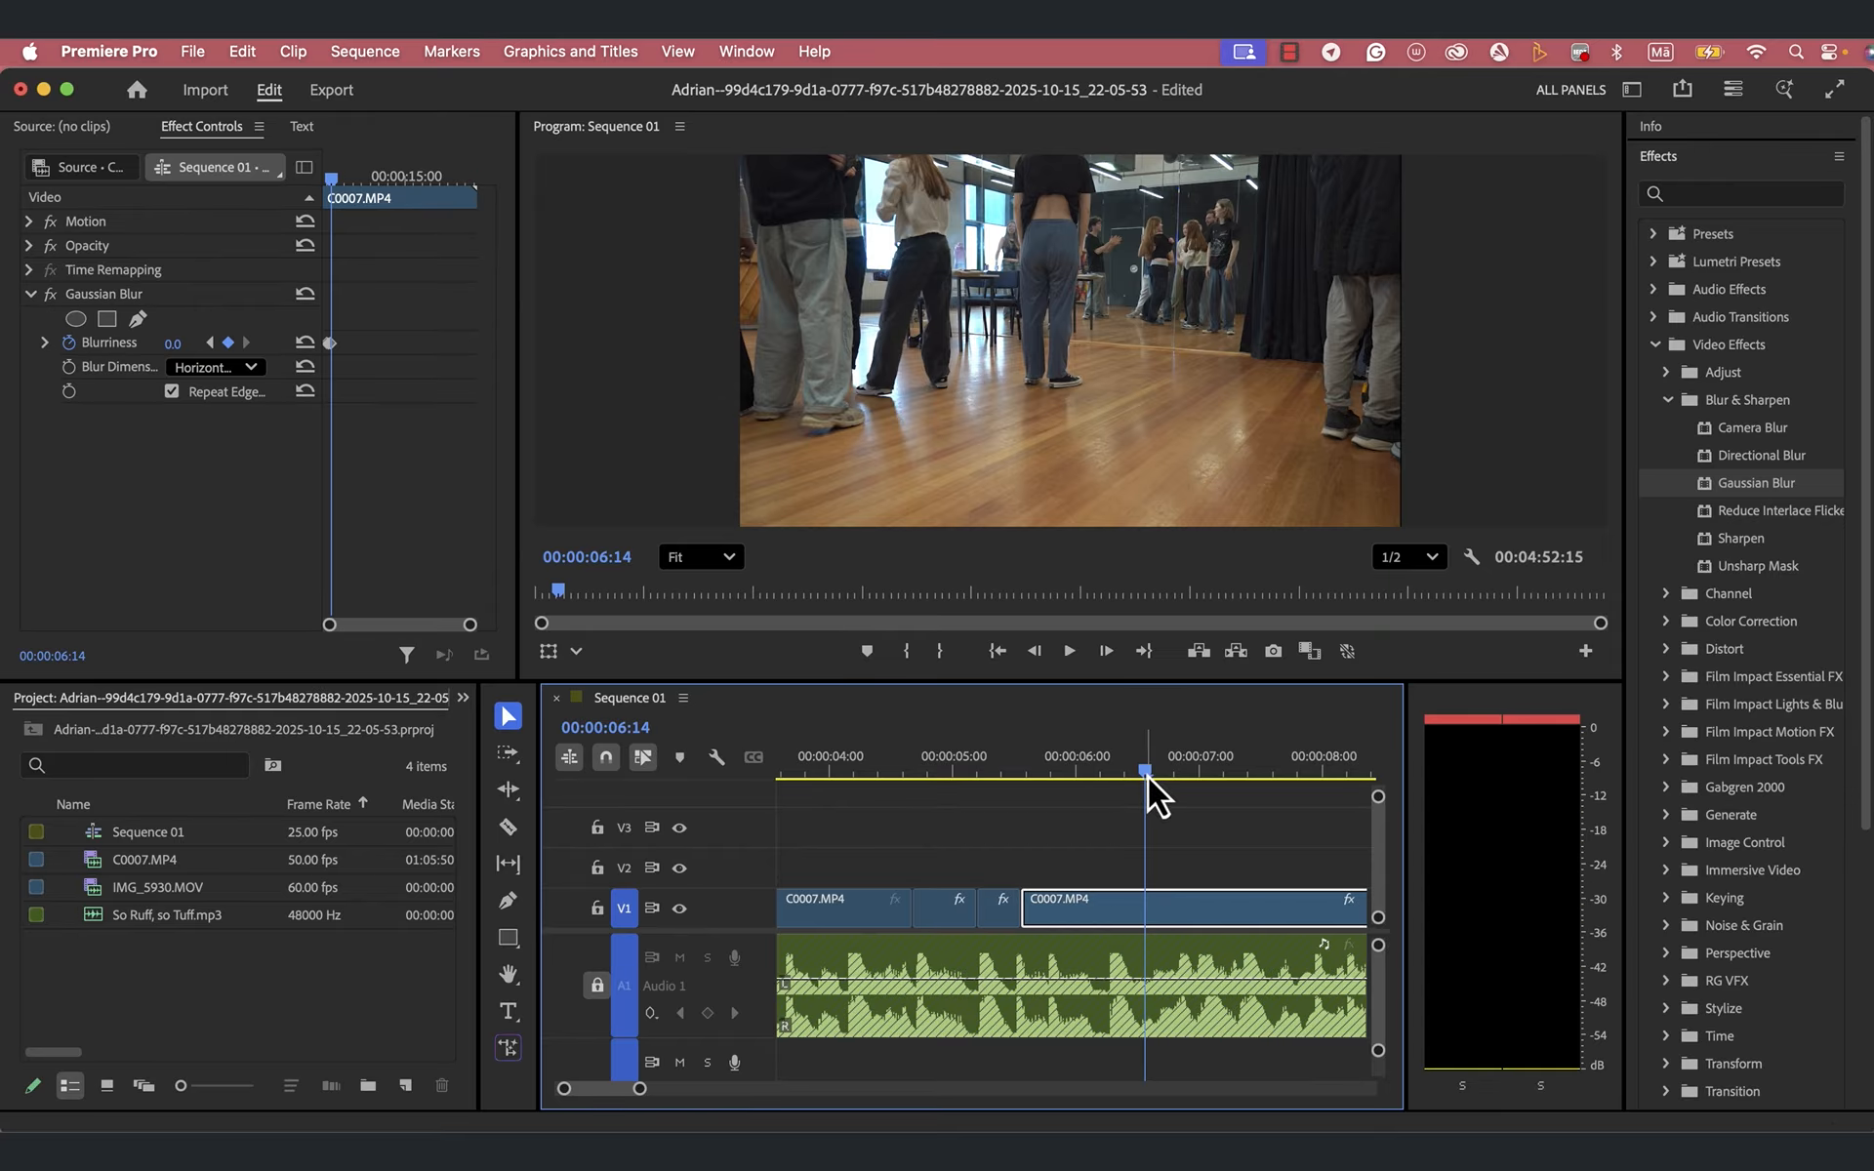
# - Zoom into the keyframes around 00:00:06:07 and move the last two Blurriness keyframes a few frames earlier to shorten the blur
pyautogui.moveTo(1145, 775); pyautogui.dragTo(1116, 782)
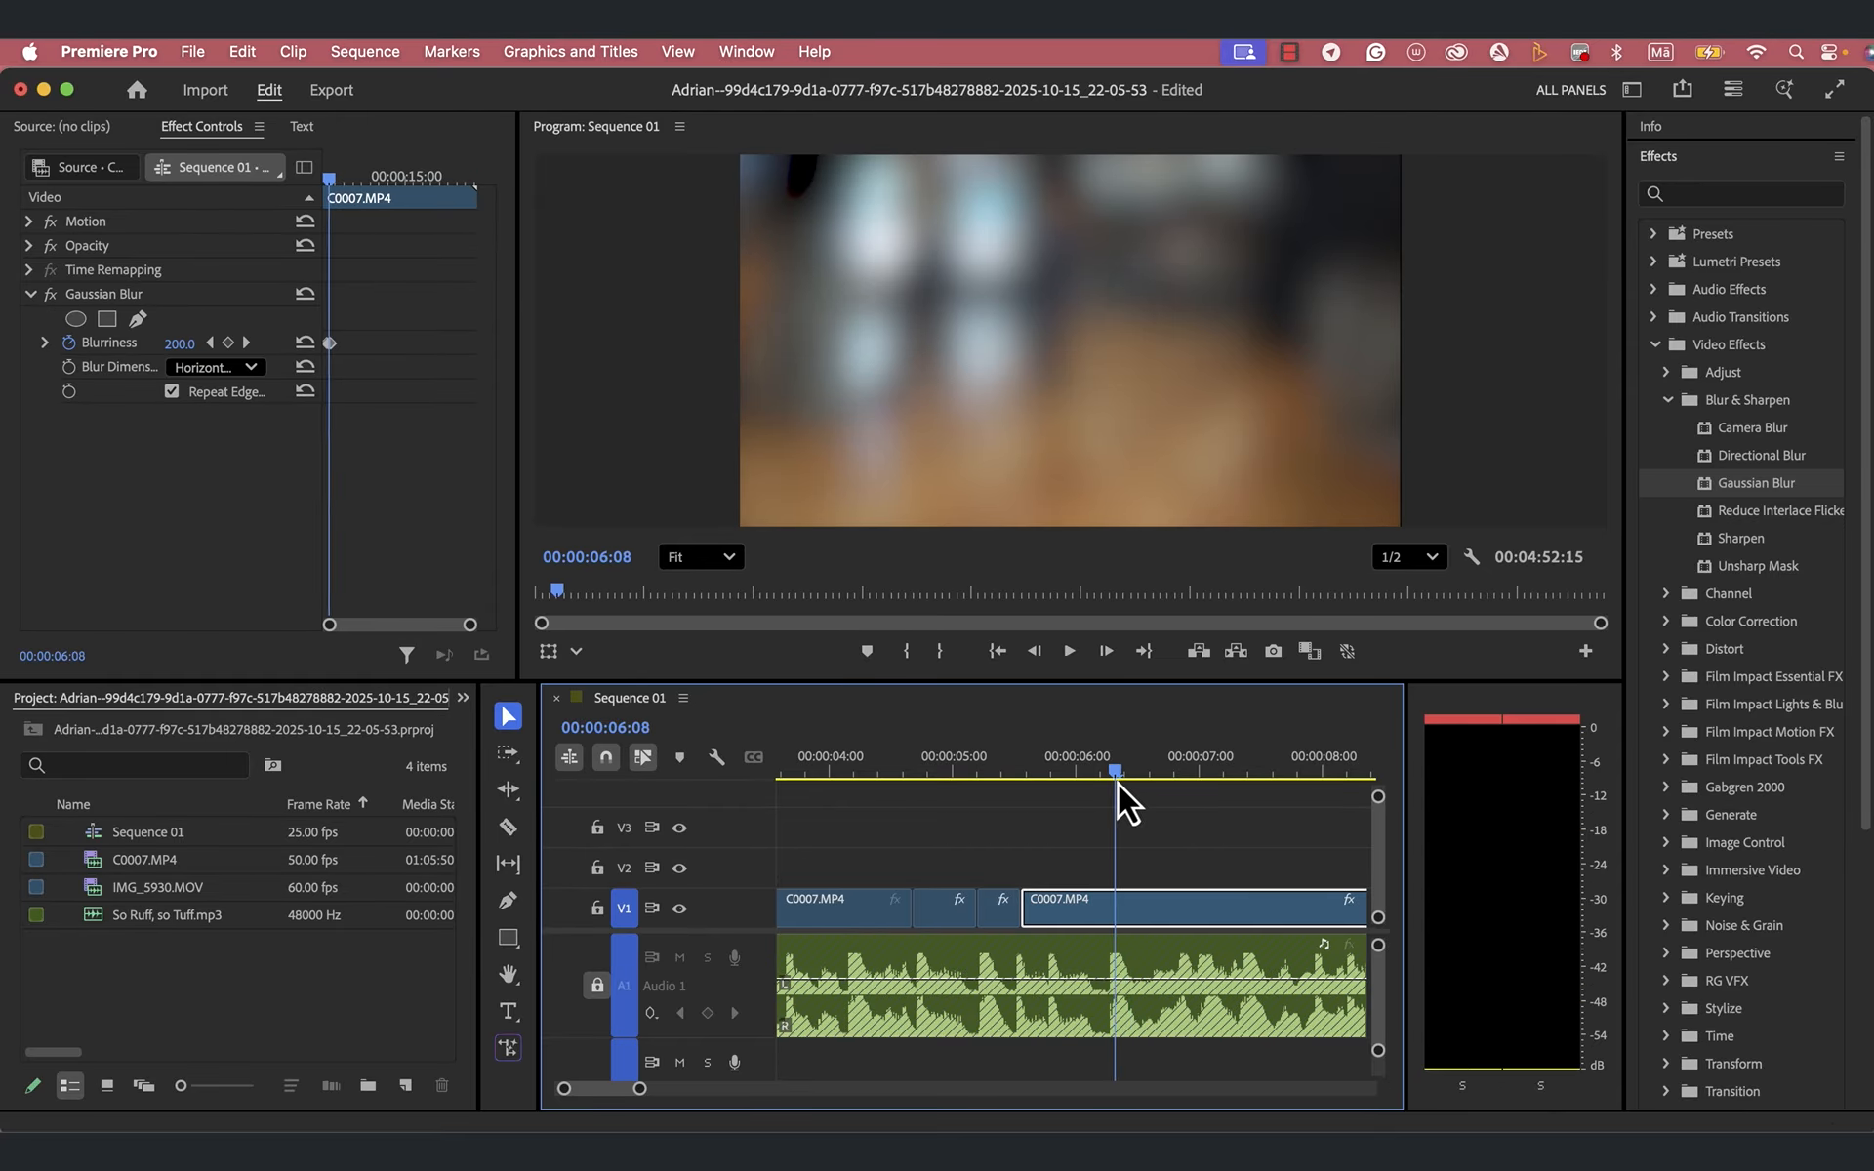
pyautogui.moveTo(639, 1091); pyautogui.dragTo(615, 1095)
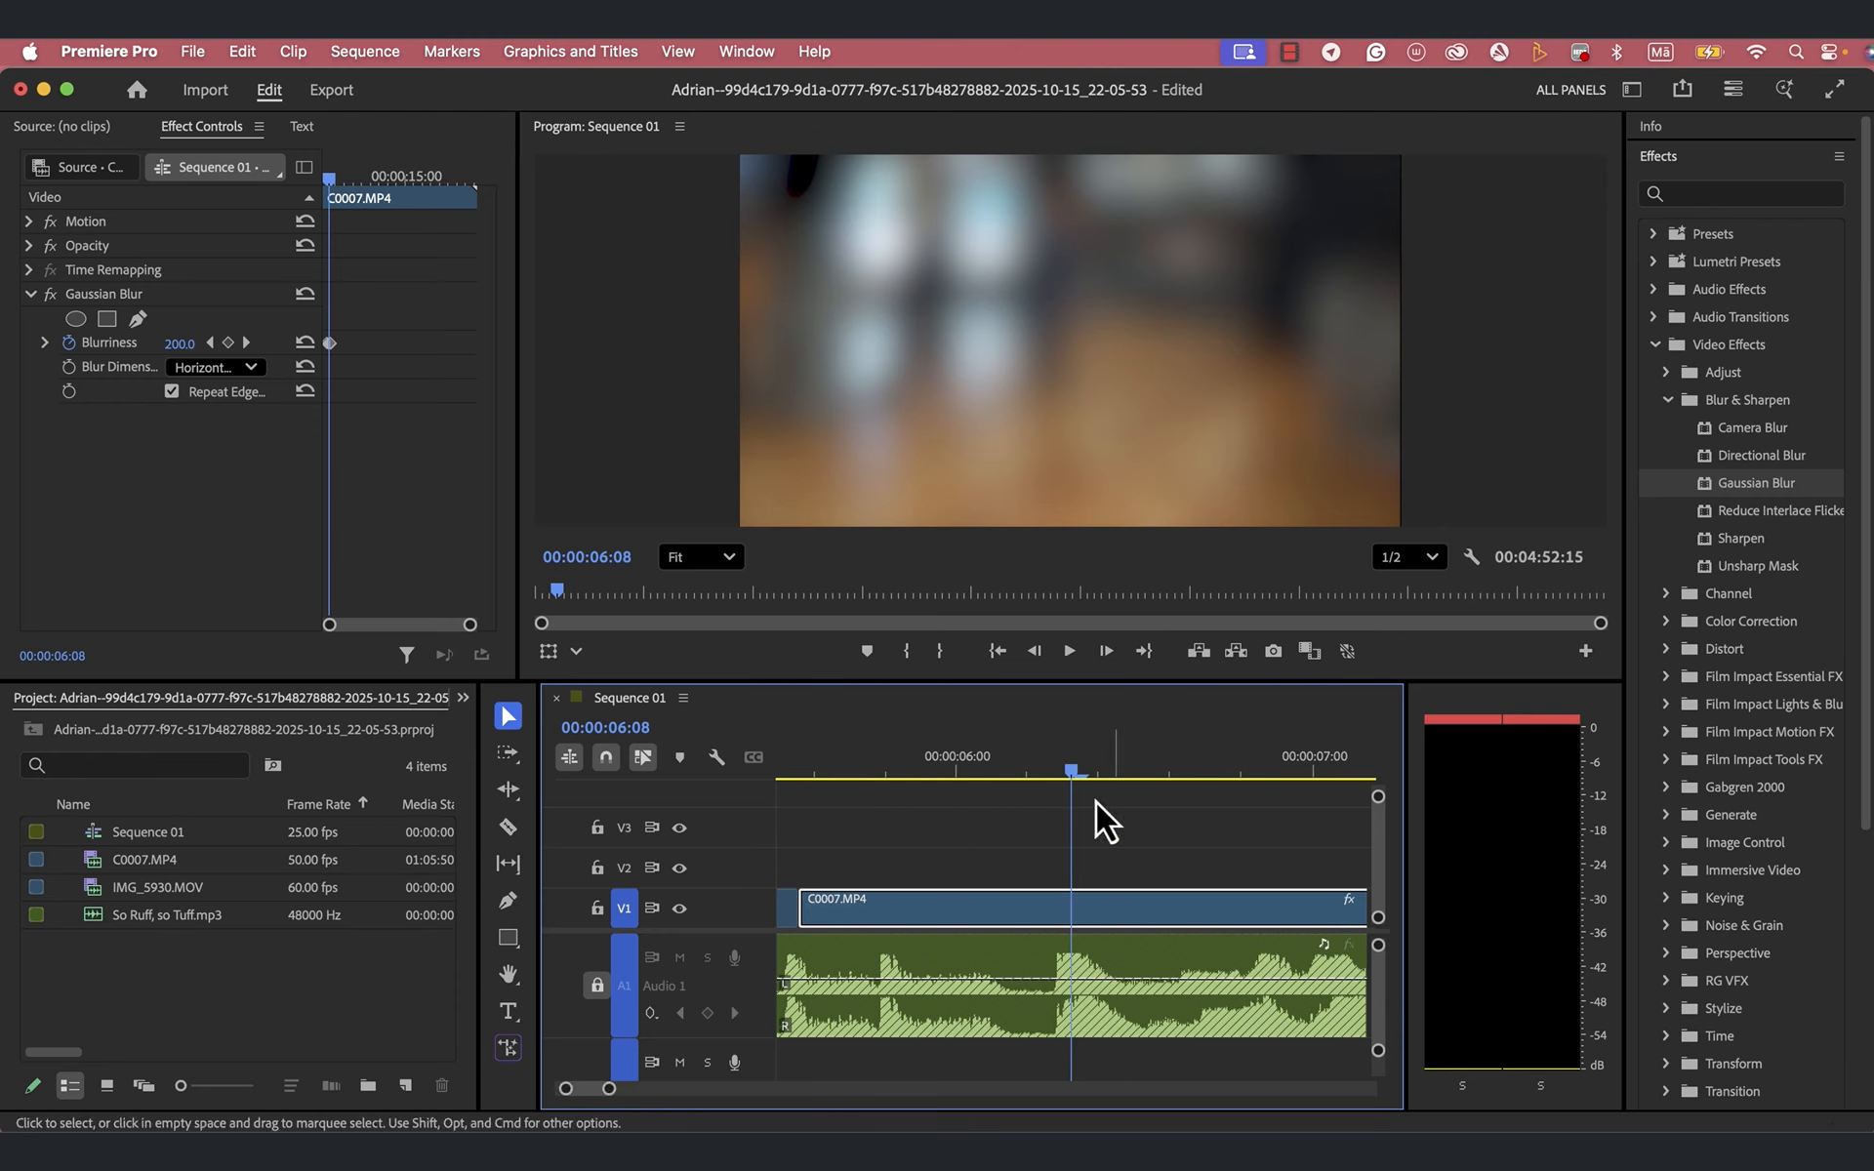
pyautogui.moveTo(1073, 780)
pyautogui.mouseDown()
pyautogui.moveTo(1003, 796)
pyautogui.moveTo(1056, 798)
pyautogui.mouseUp()
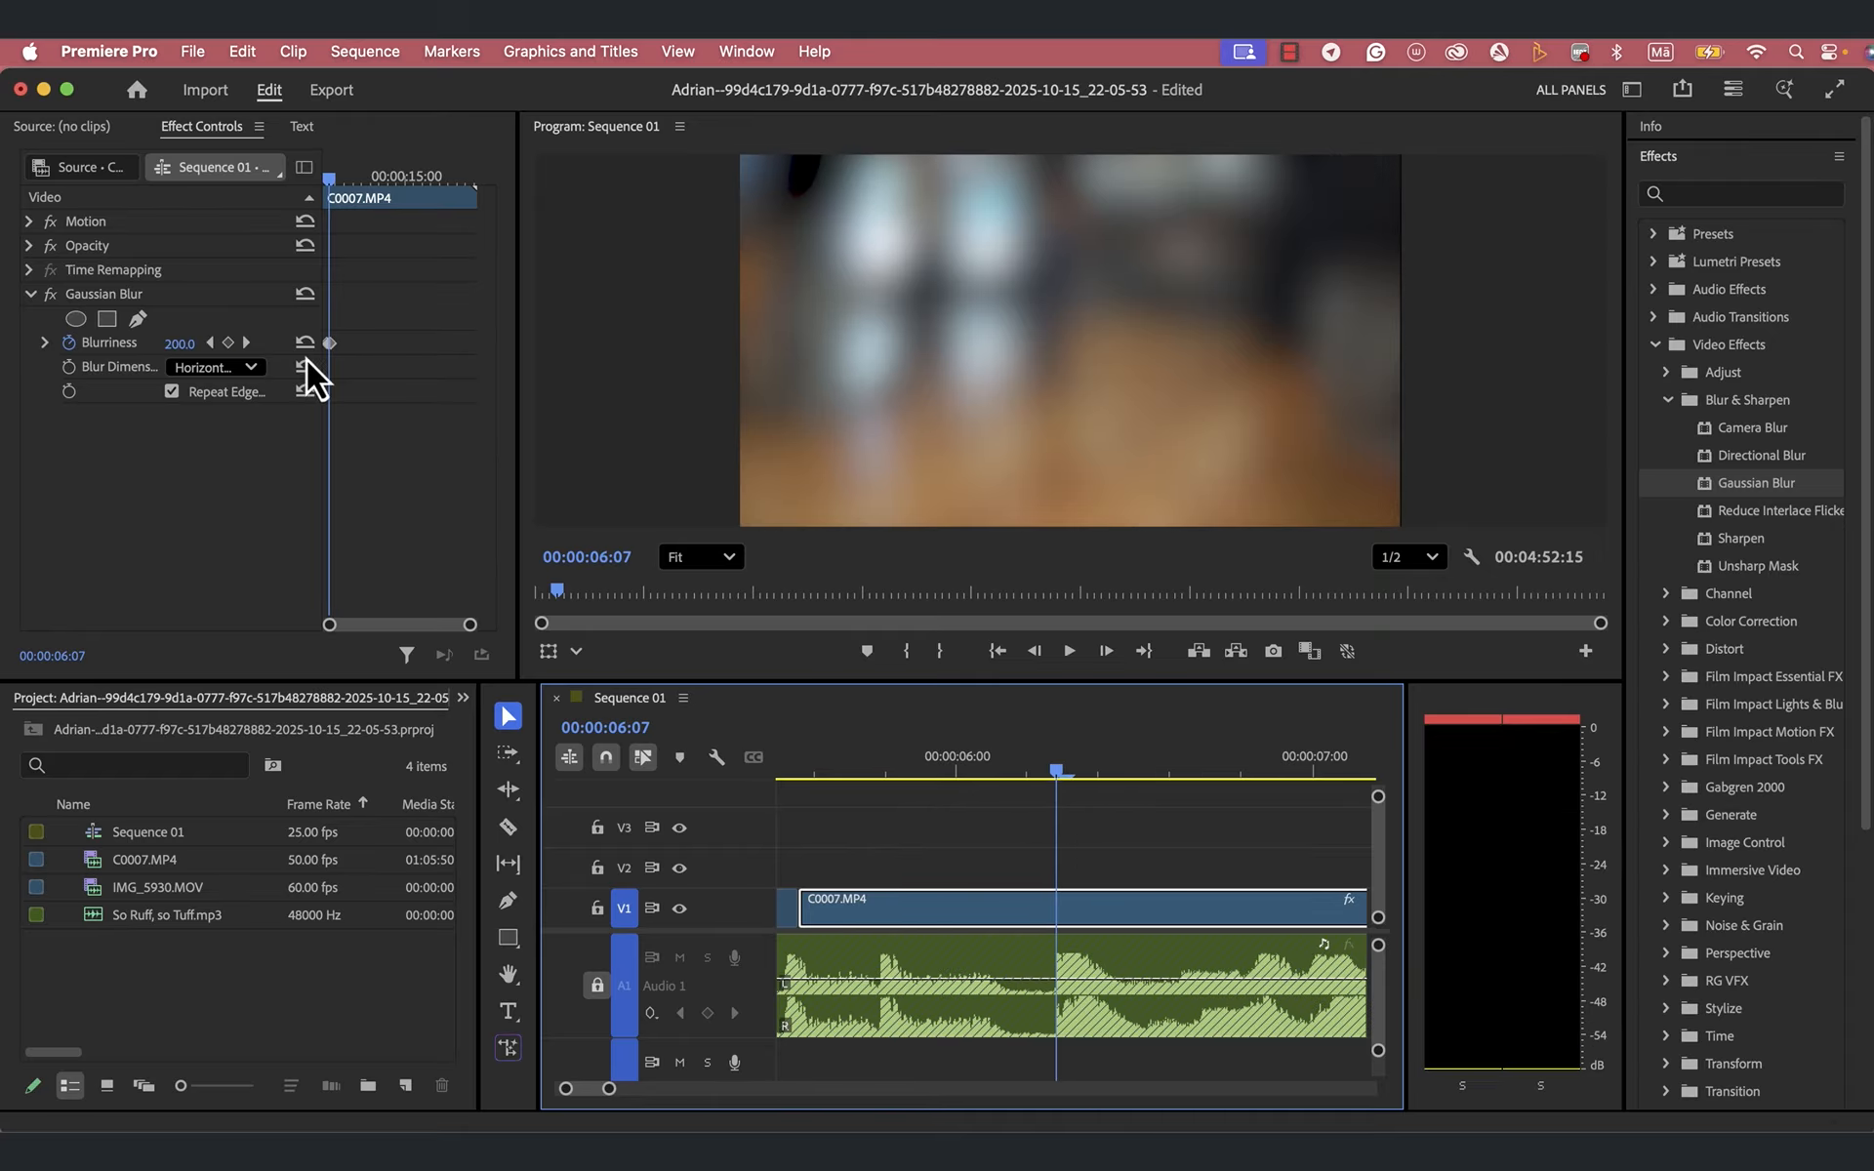
pyautogui.moveTo(469, 625); pyautogui.dragTo(422, 636)
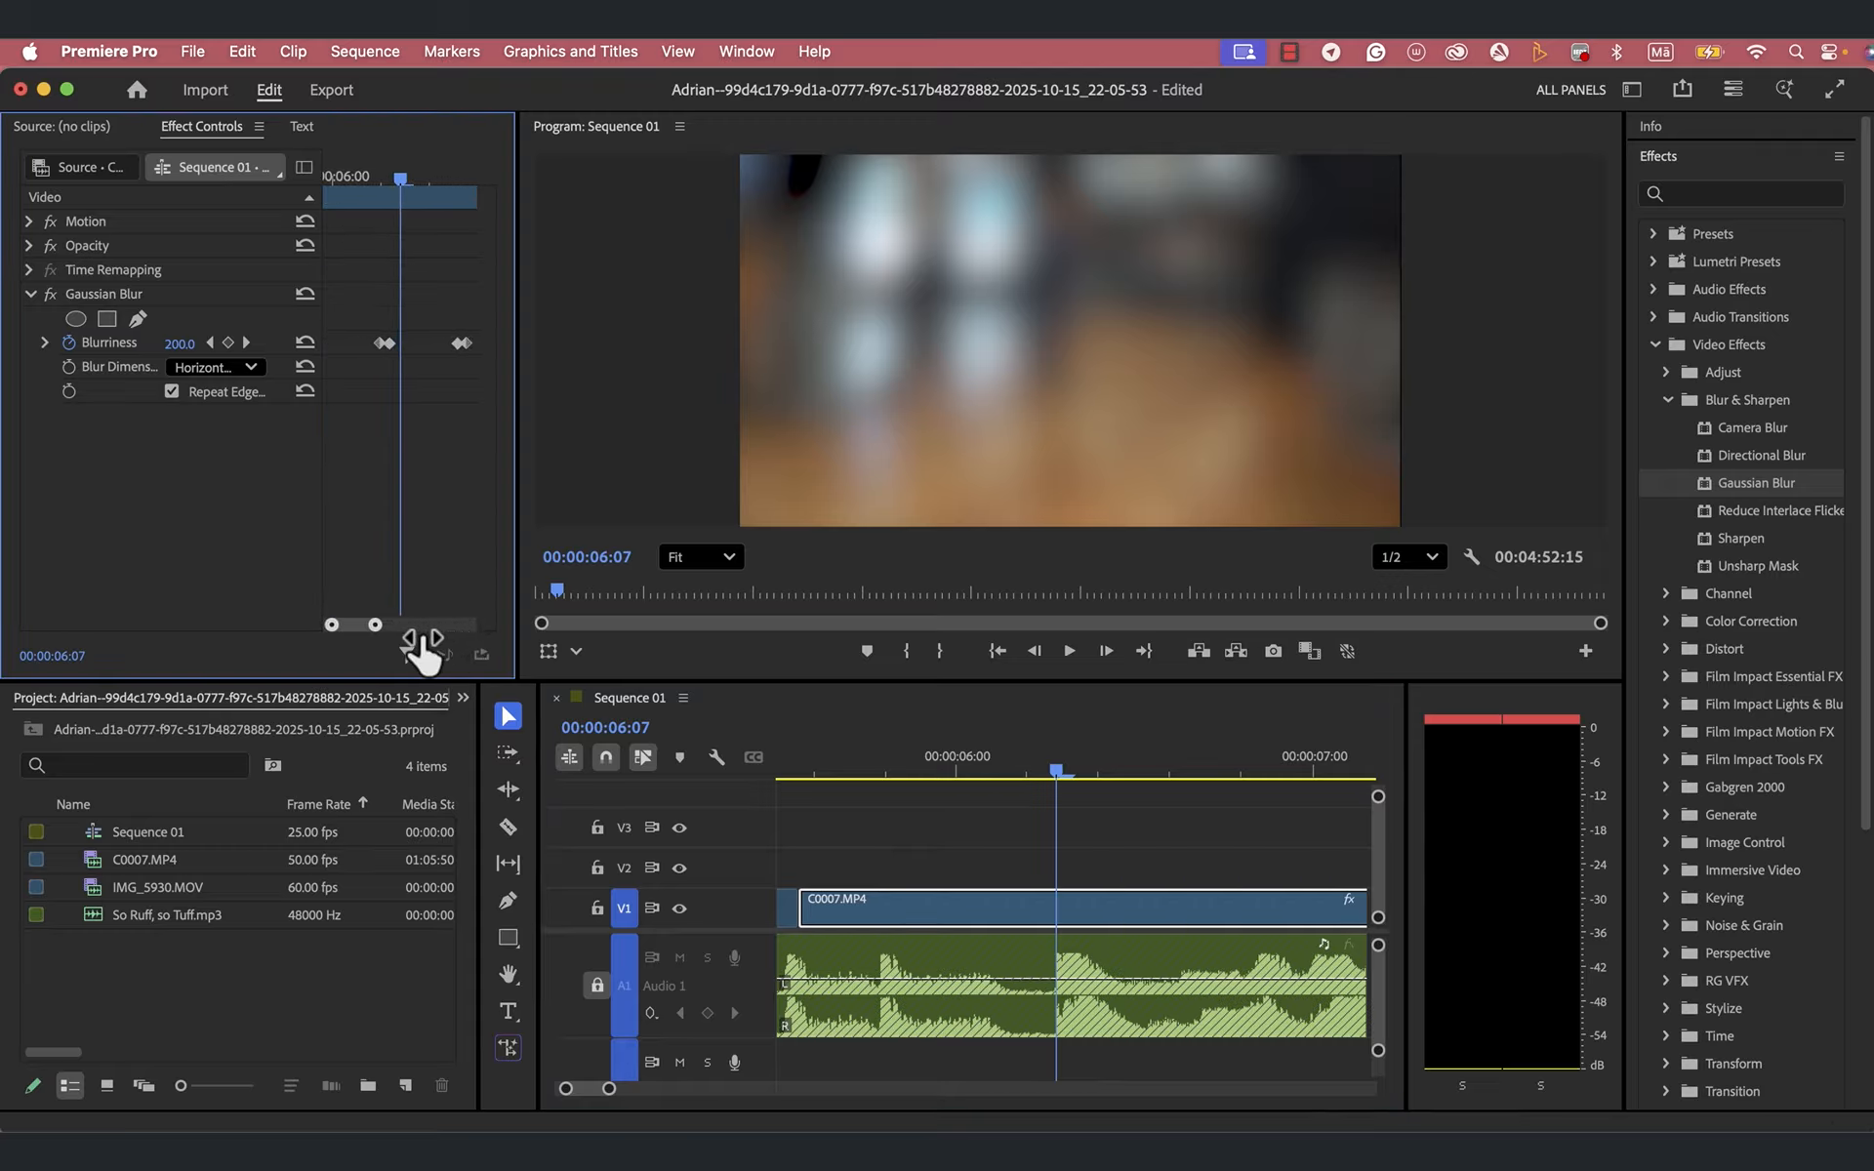
pyautogui.click(458, 343)
pyautogui.moveTo(469, 349); pyautogui.dragTo(439, 353)
# - Preview the shortened blur and move the last two Blurriness keyframes even closer to the first pair
pyautogui.moveTo(1054, 775); pyautogui.dragTo(837, 812)
pyautogui.press('space')
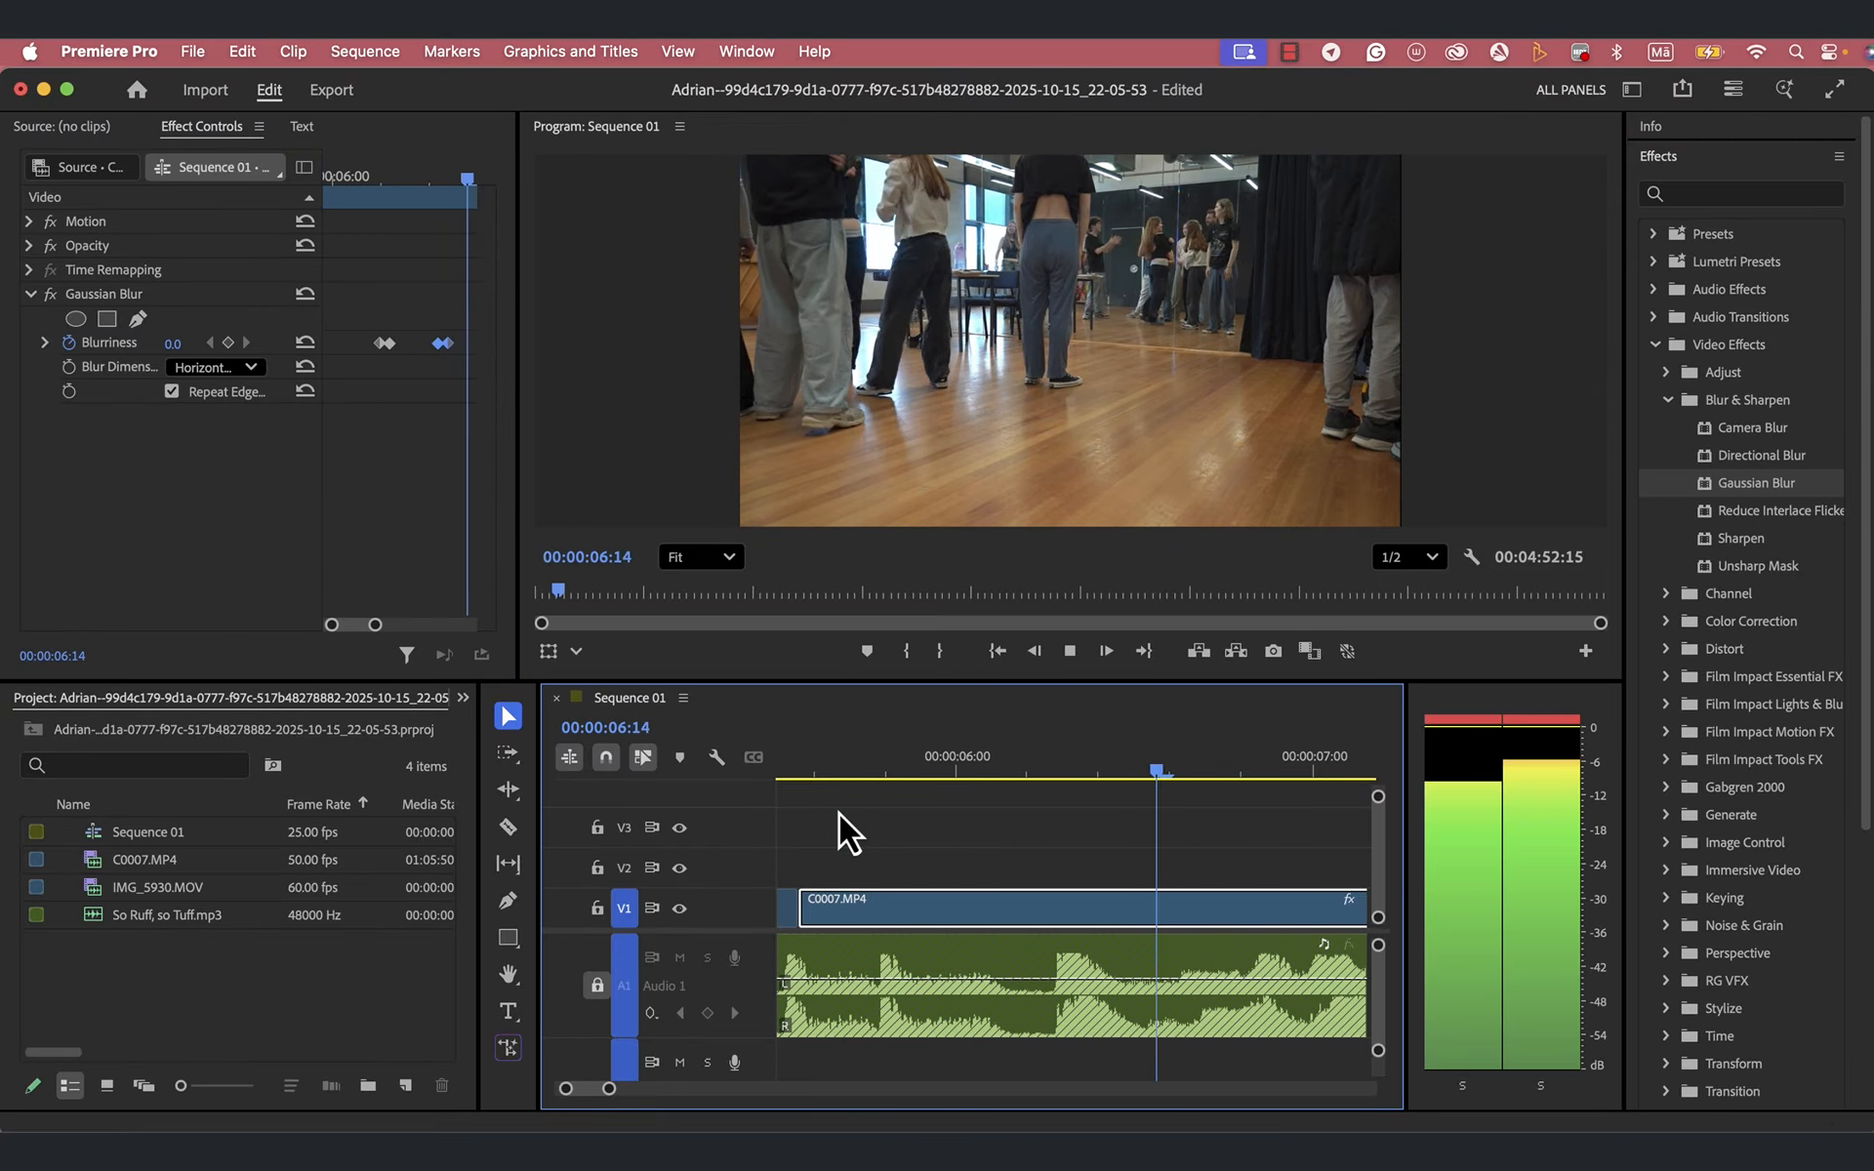
pyautogui.press('space')
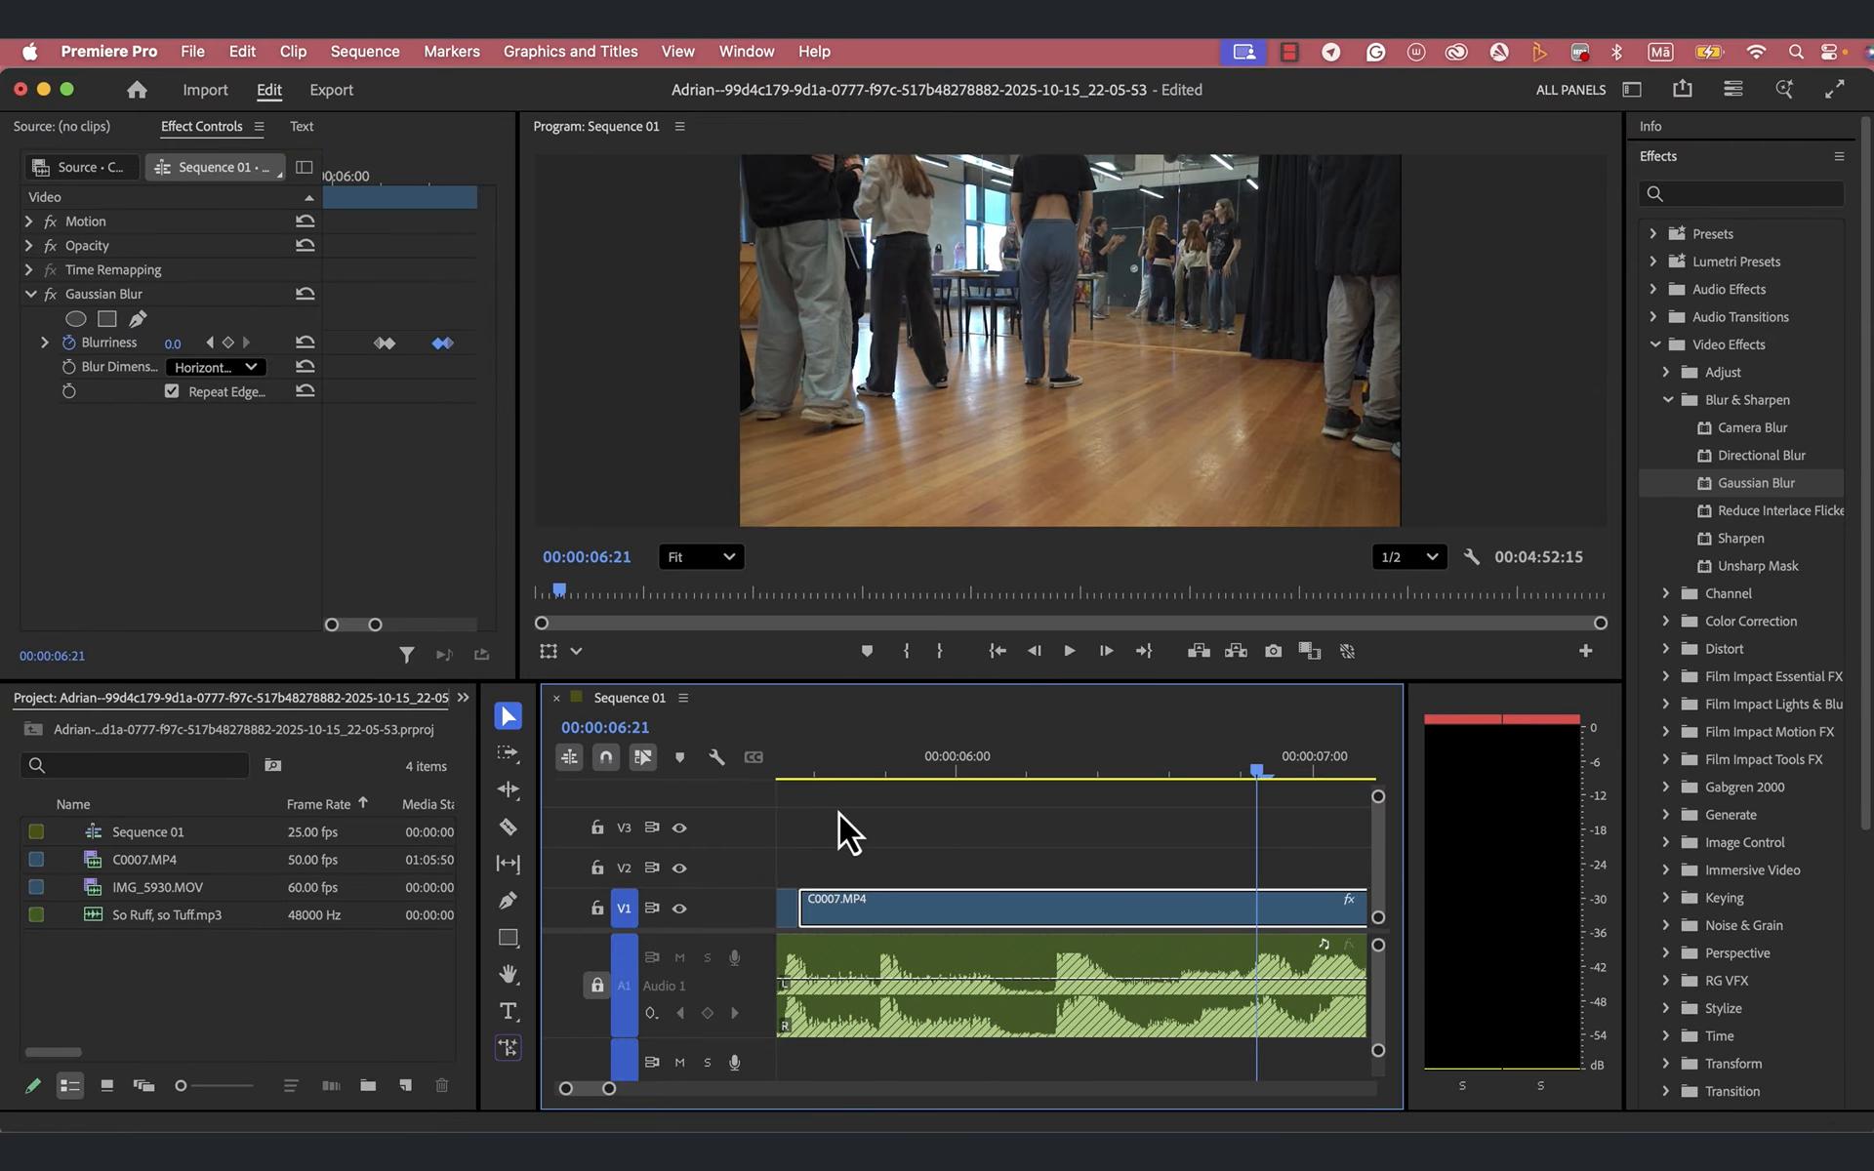
pyautogui.click(437, 348)
pyautogui.moveTo(433, 349); pyautogui.dragTo(421, 349)
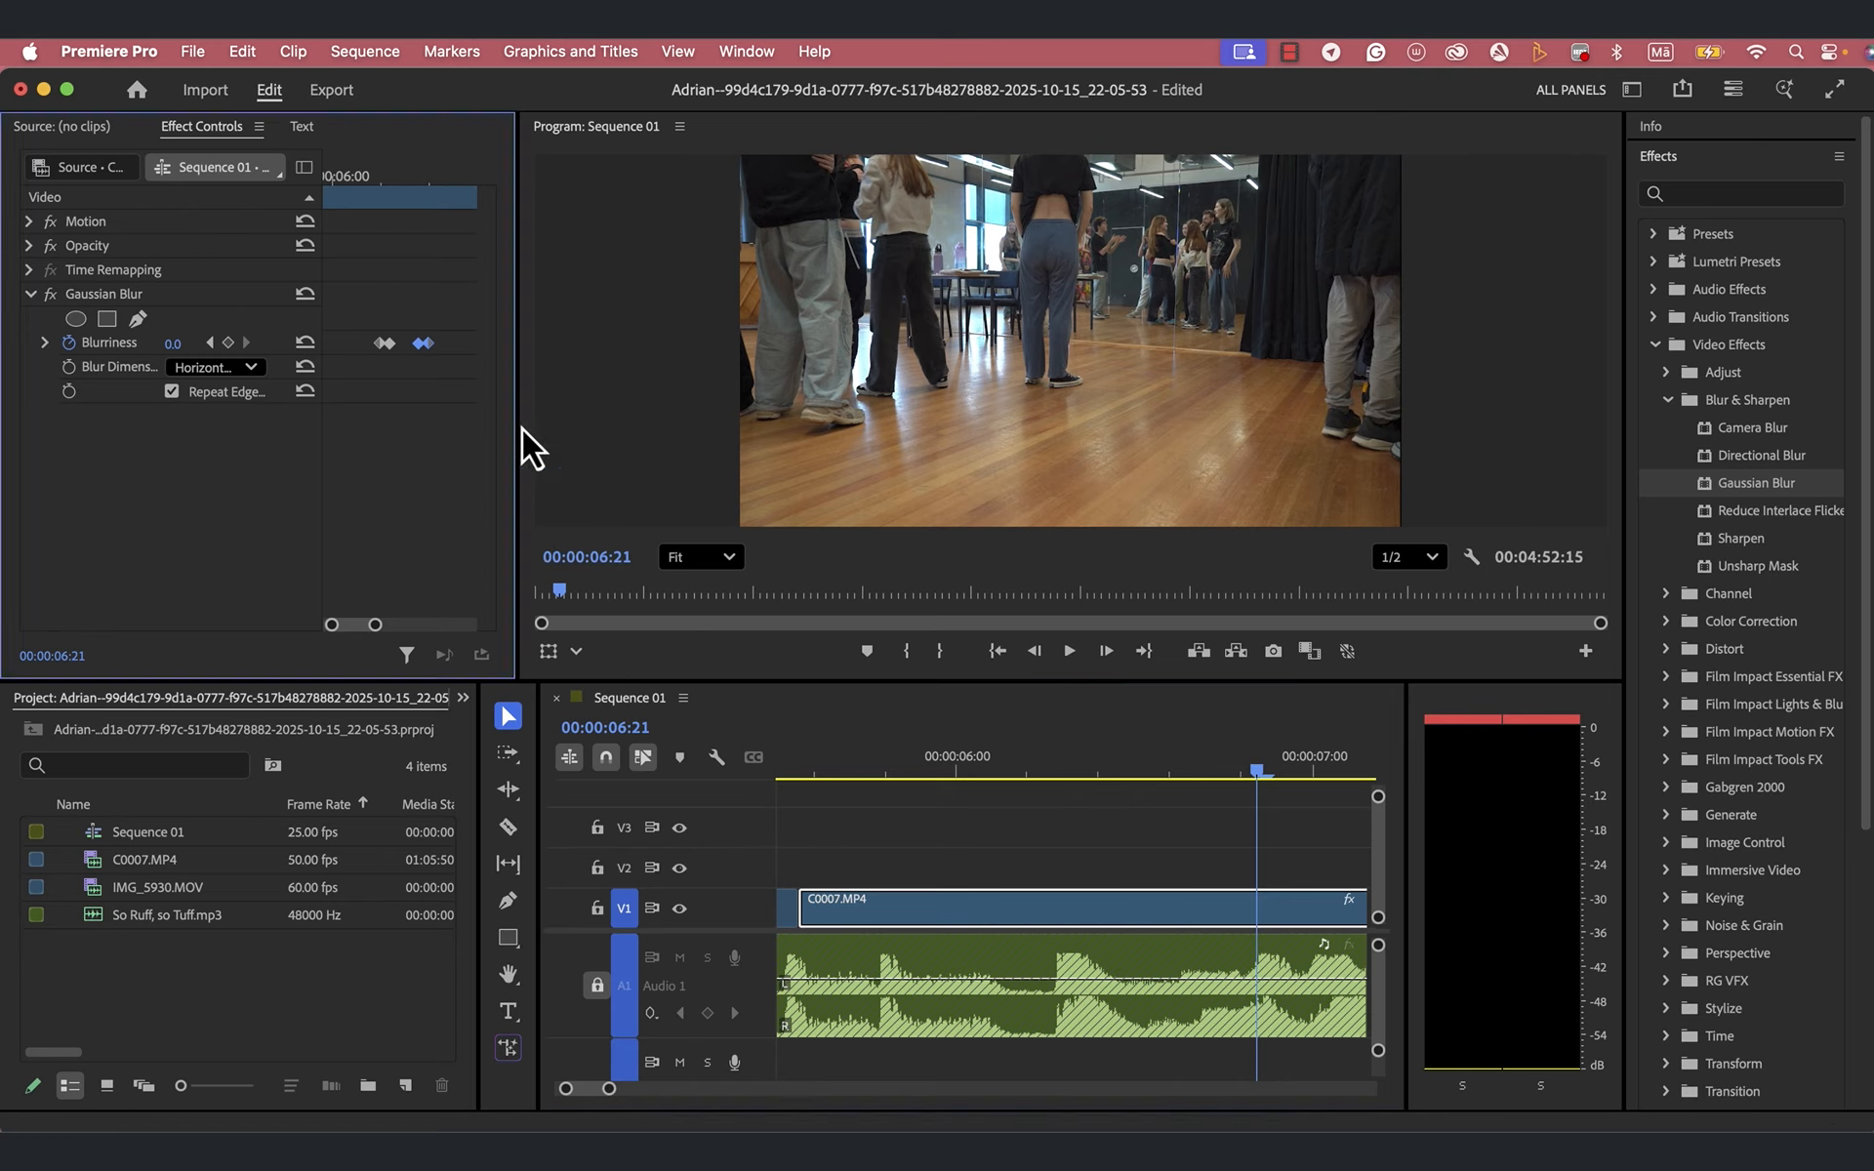
# - Replay the long C0007.MP4 clip from before the blur and on past 00:00:07:00 to check the timing with the beat
pyautogui.moveTo(1256, 775); pyautogui.dragTo(871, 839)
pyautogui.press('space')
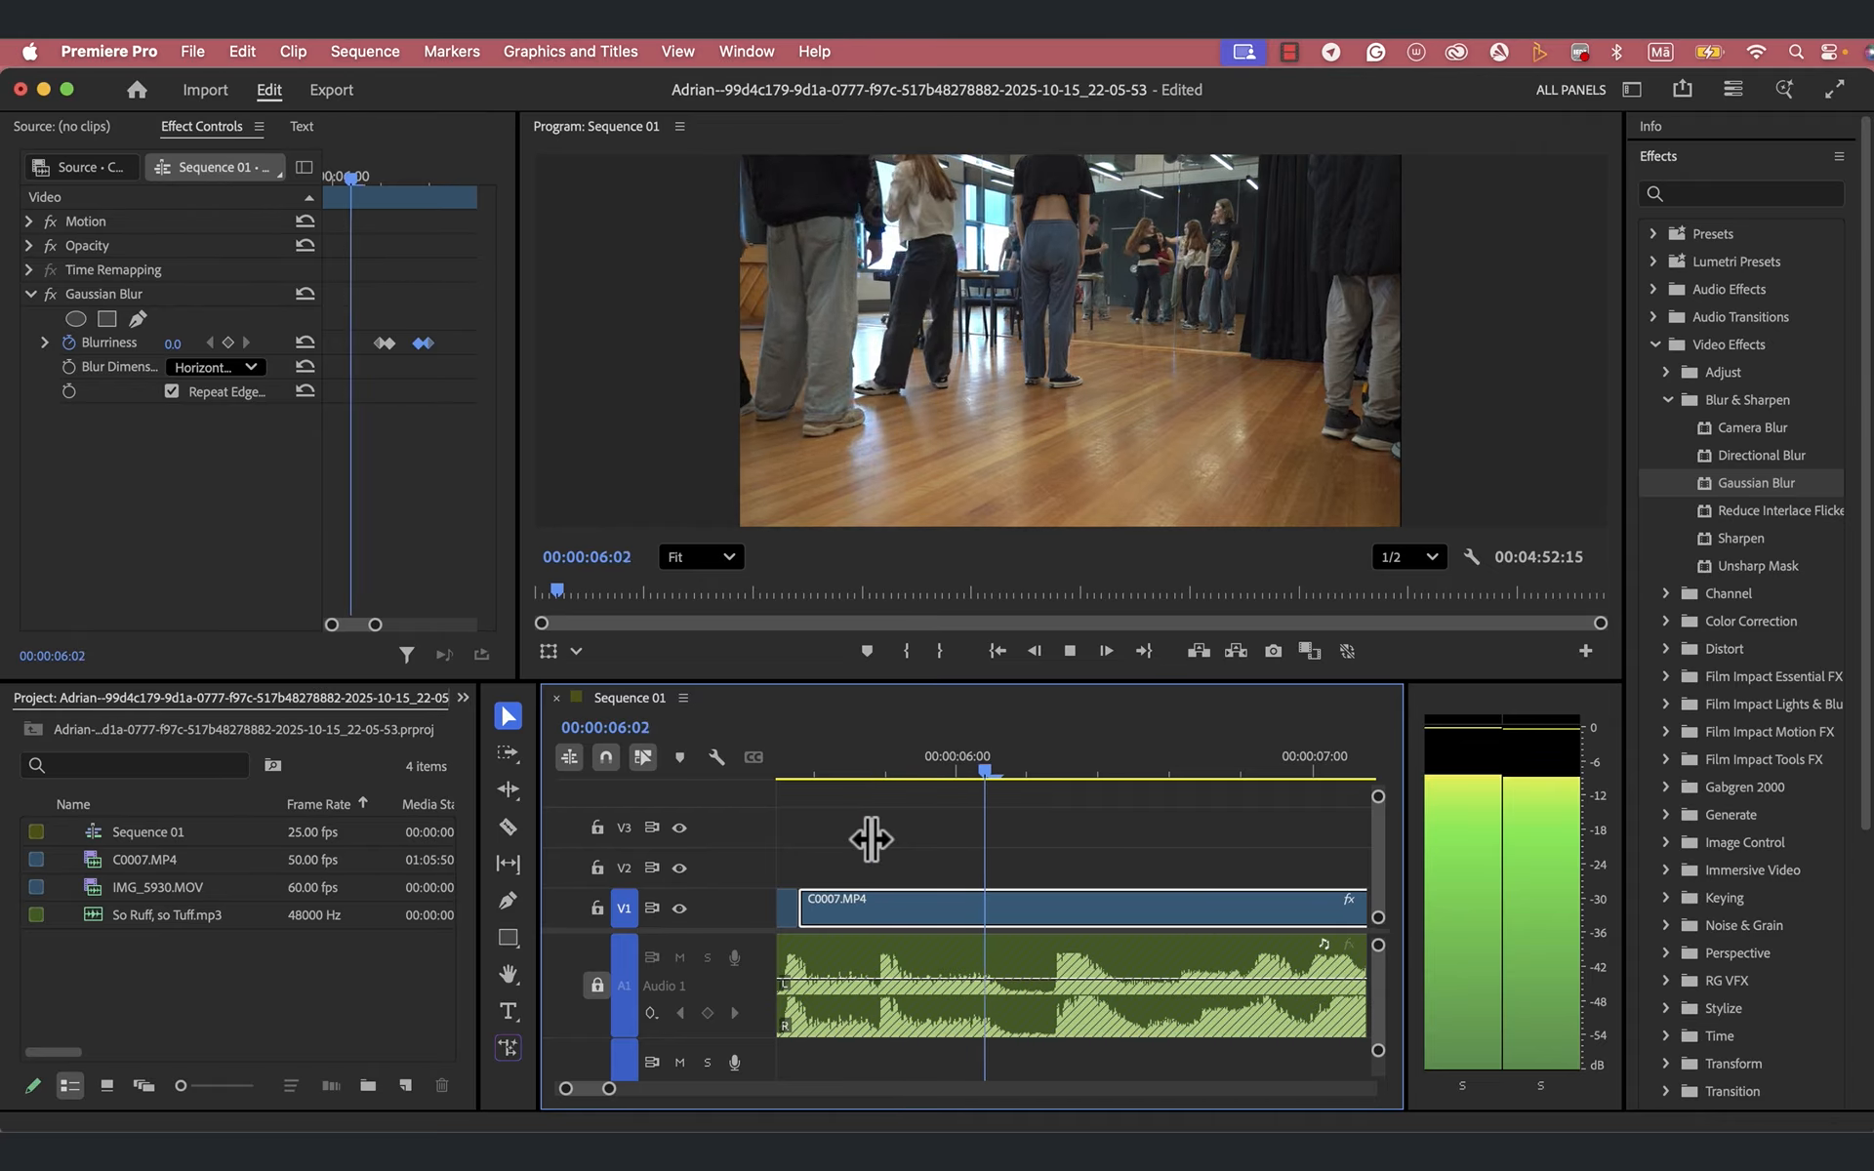
pyautogui.press('space')
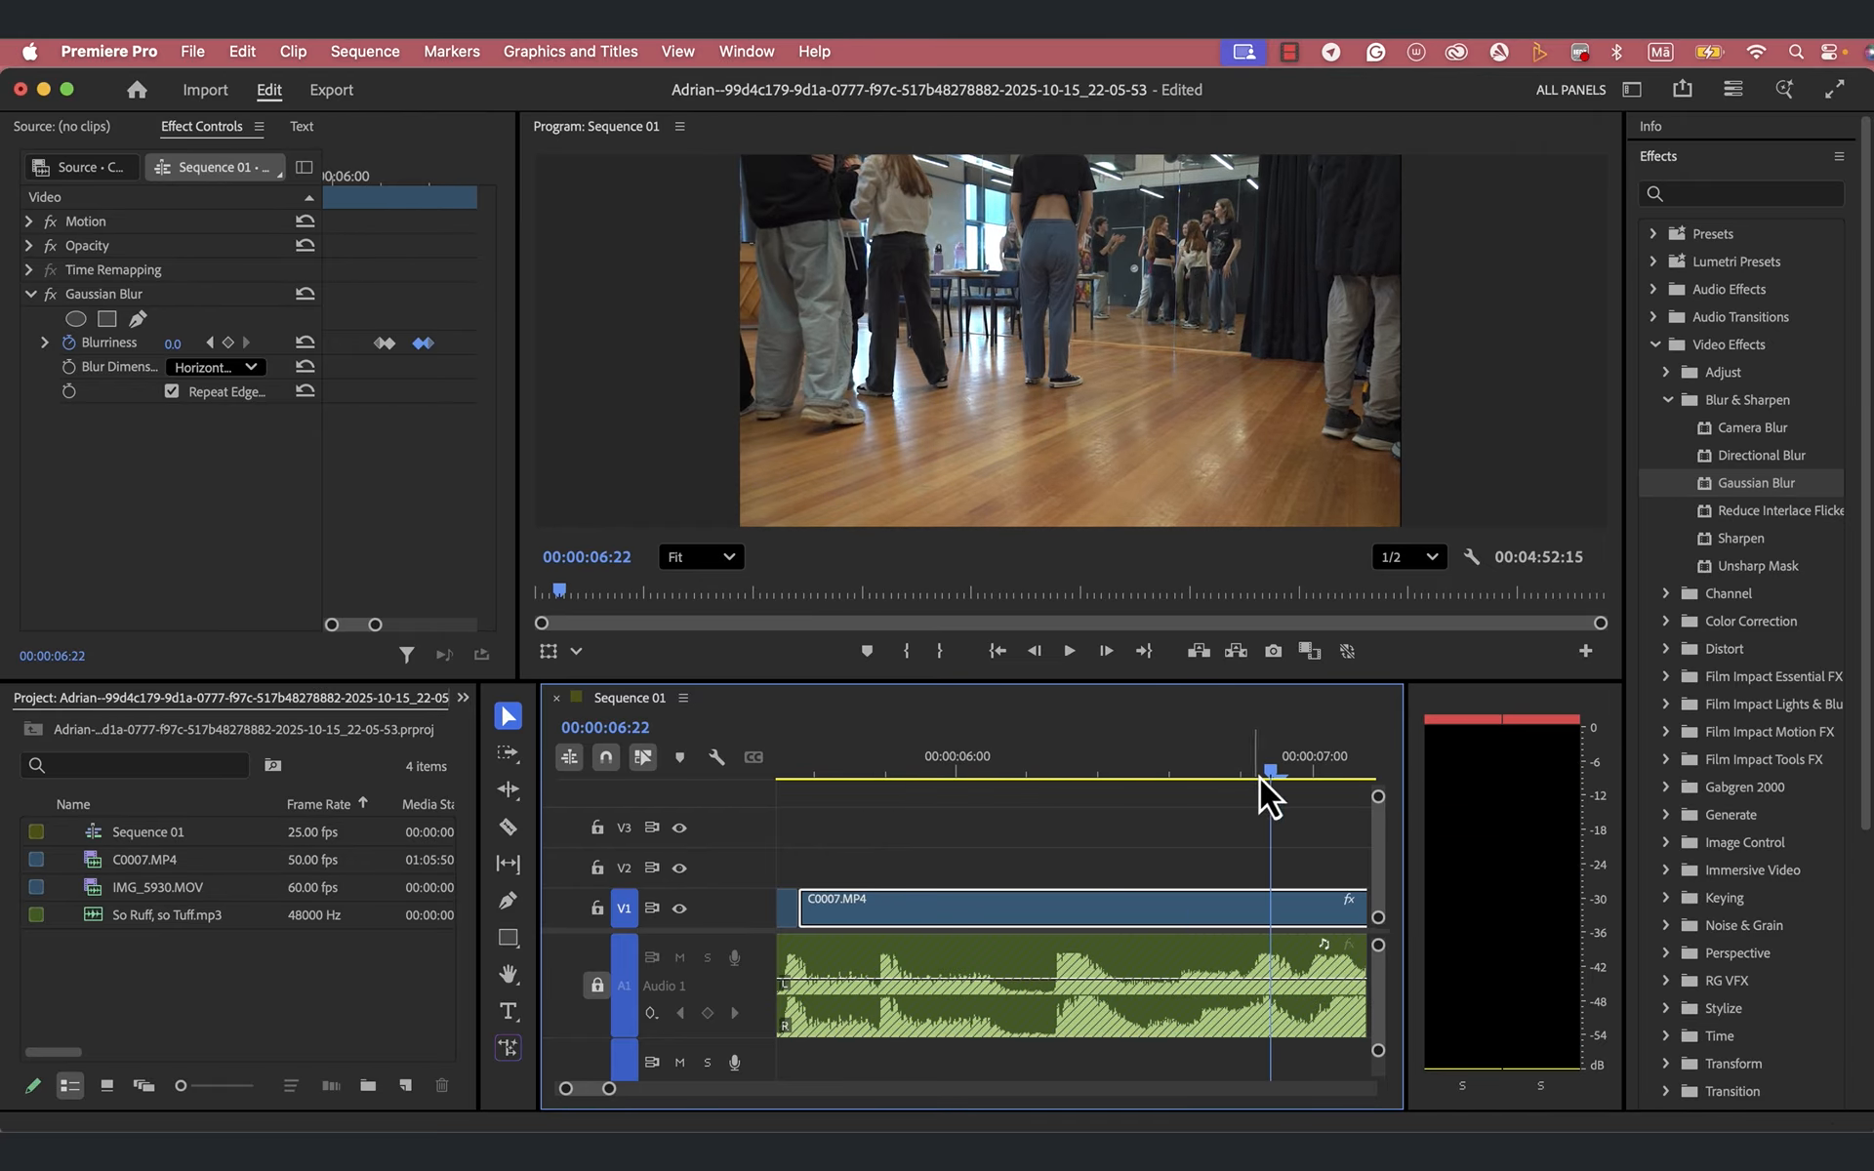
pyautogui.moveTo(1273, 770); pyautogui.dragTo(972, 870)
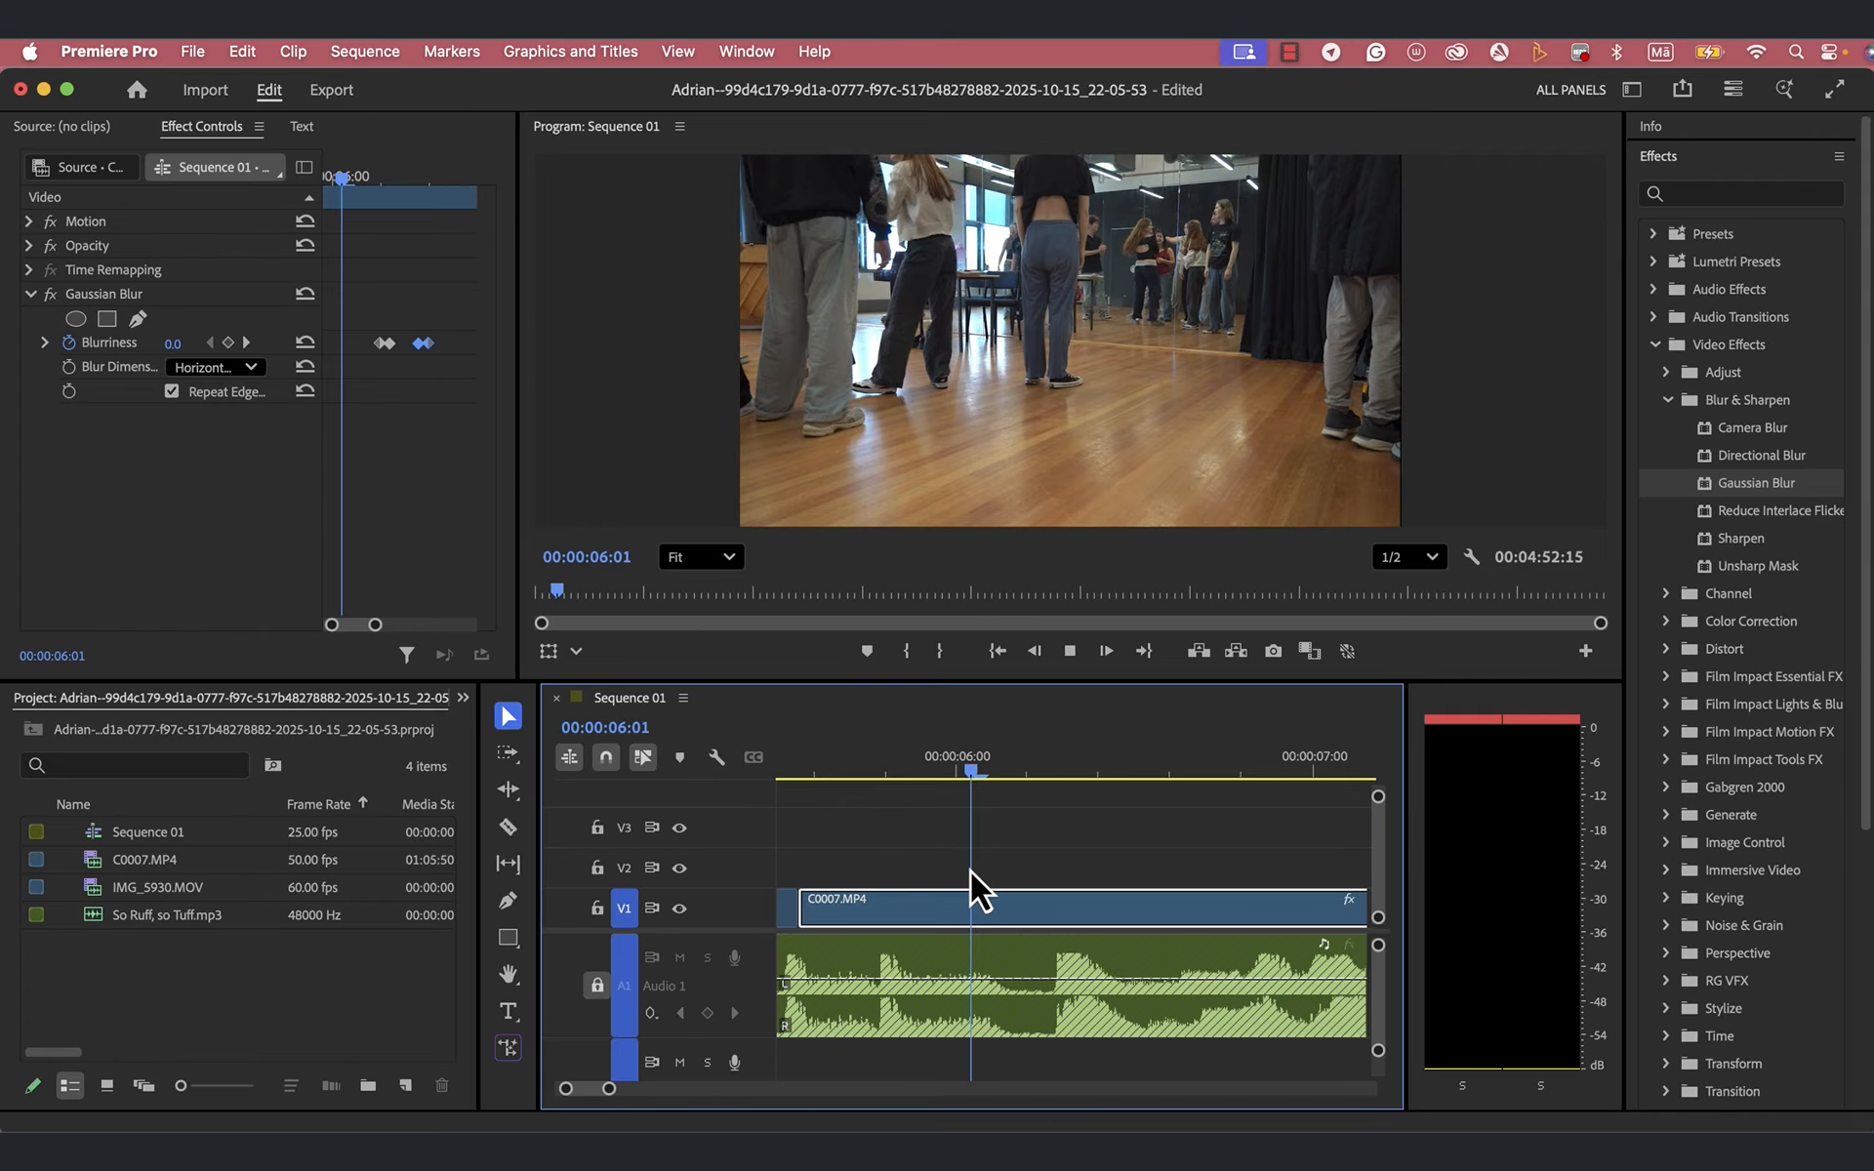
pyautogui.press('space')
pyautogui.press('space')
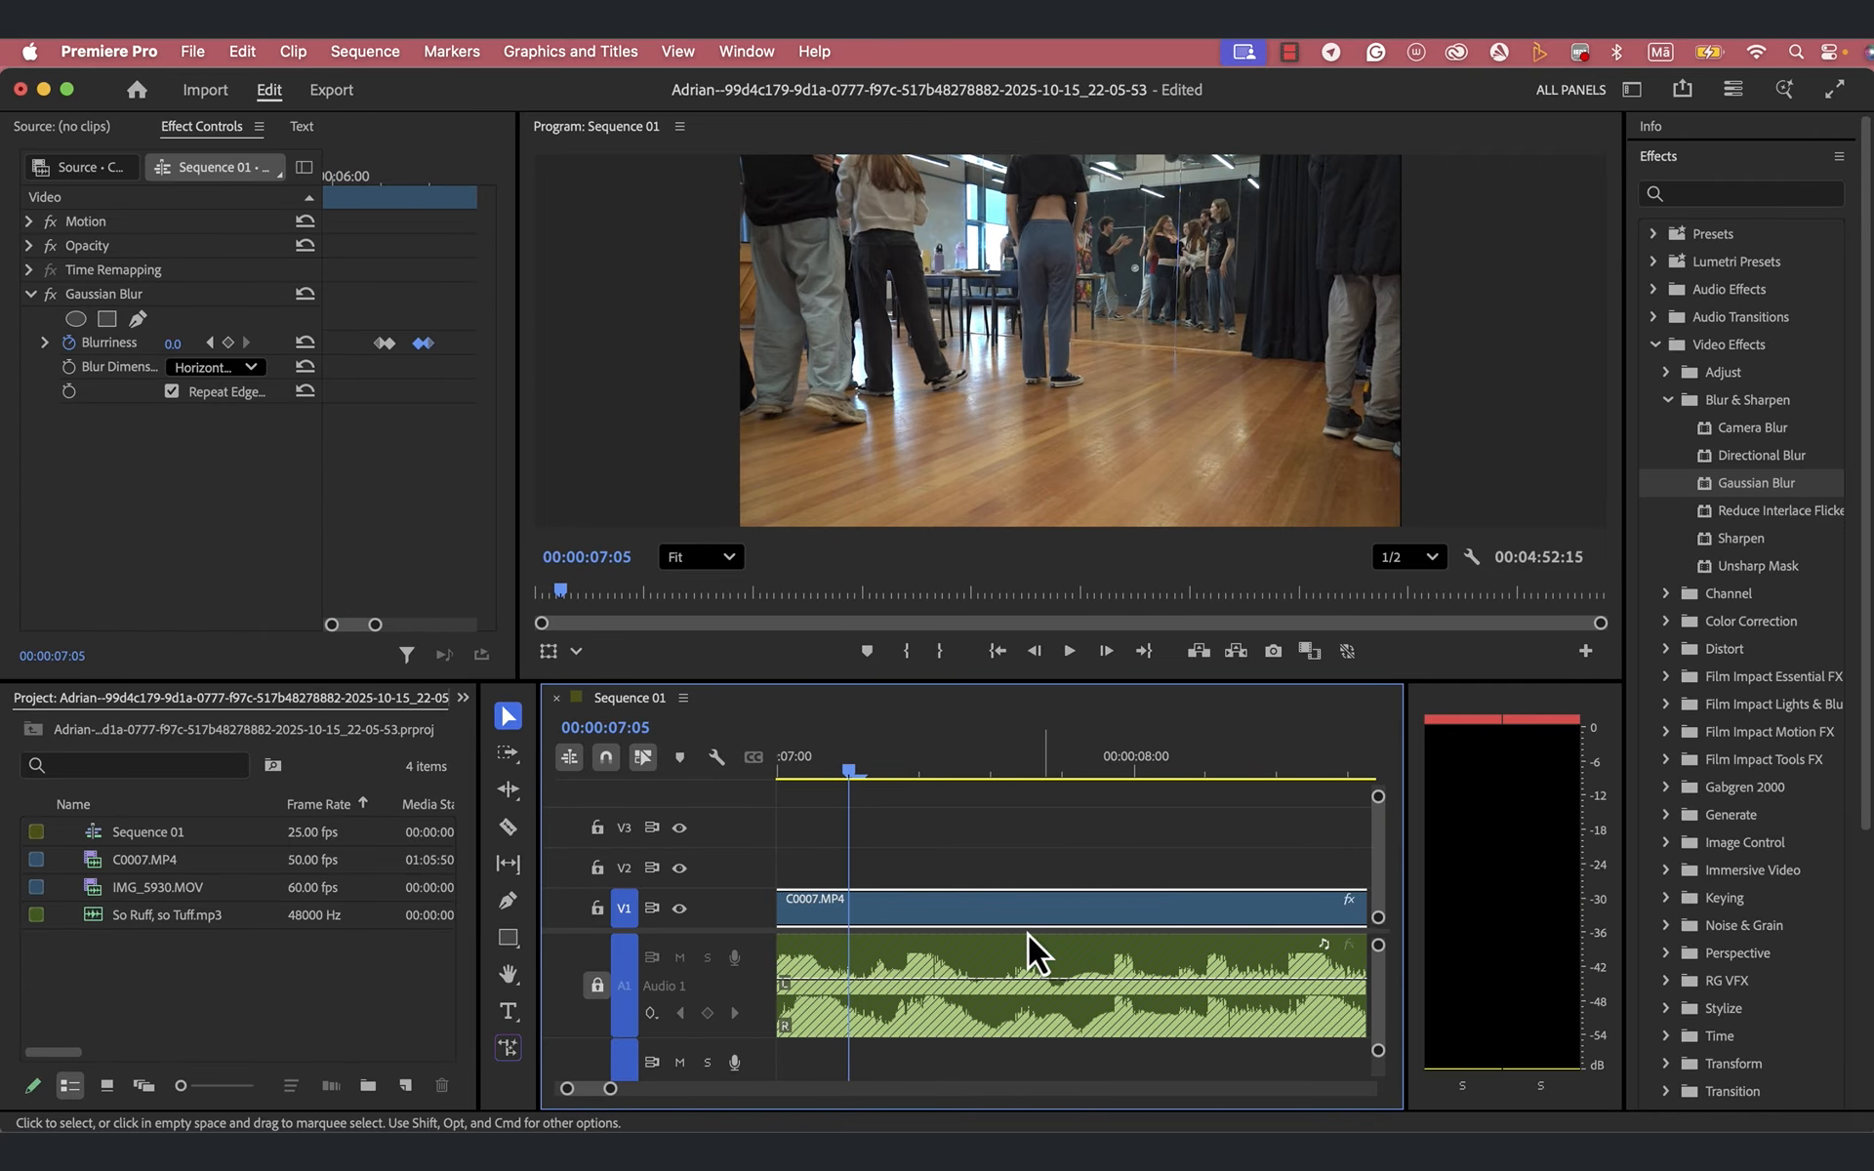
pyautogui.press('space')
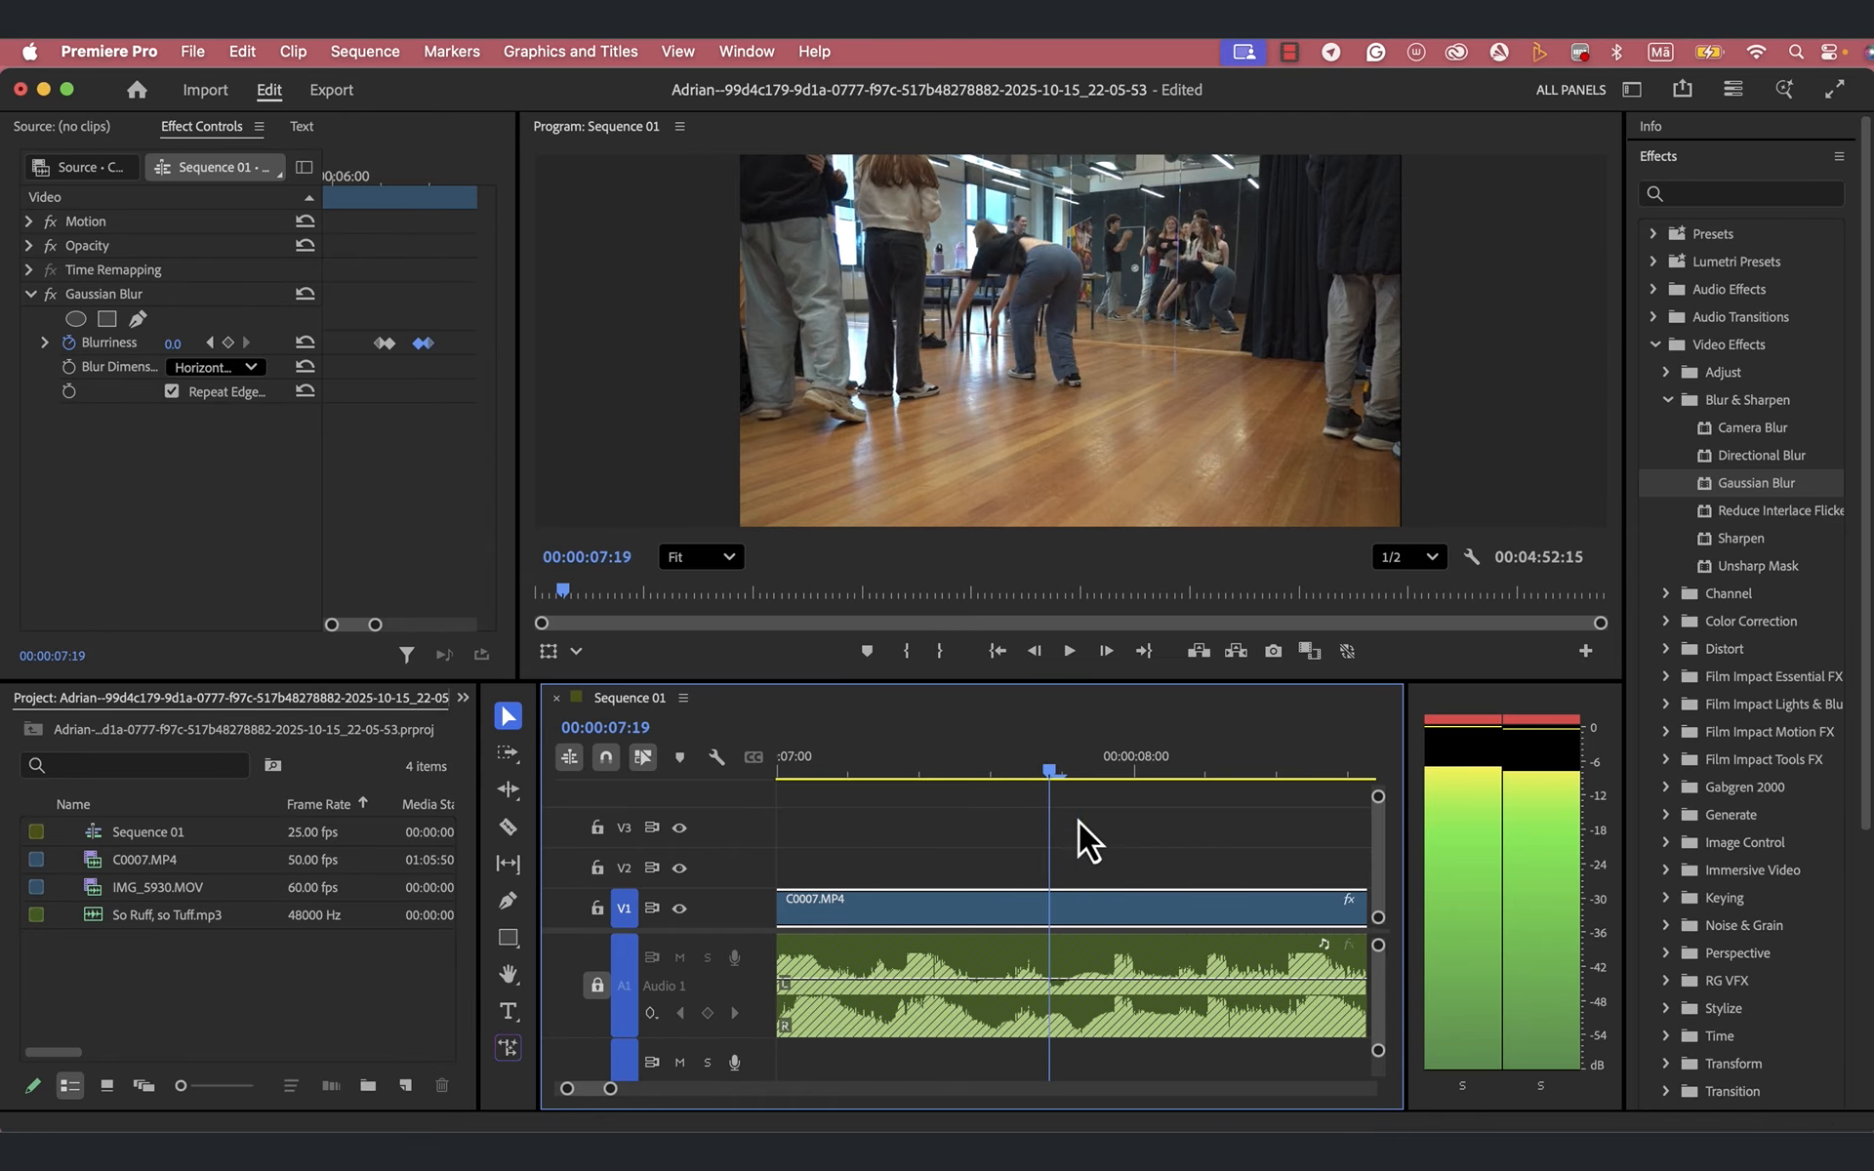
# - Add a Blurriness keyframe of 0.0 at 00:00:06:15 on the long C0007.MP4 clip to start a second blur pulse
pyautogui.moveTo(869, 855); pyautogui.dragTo(1228, 800)
pyautogui.hscroll(2, 1139, 941)
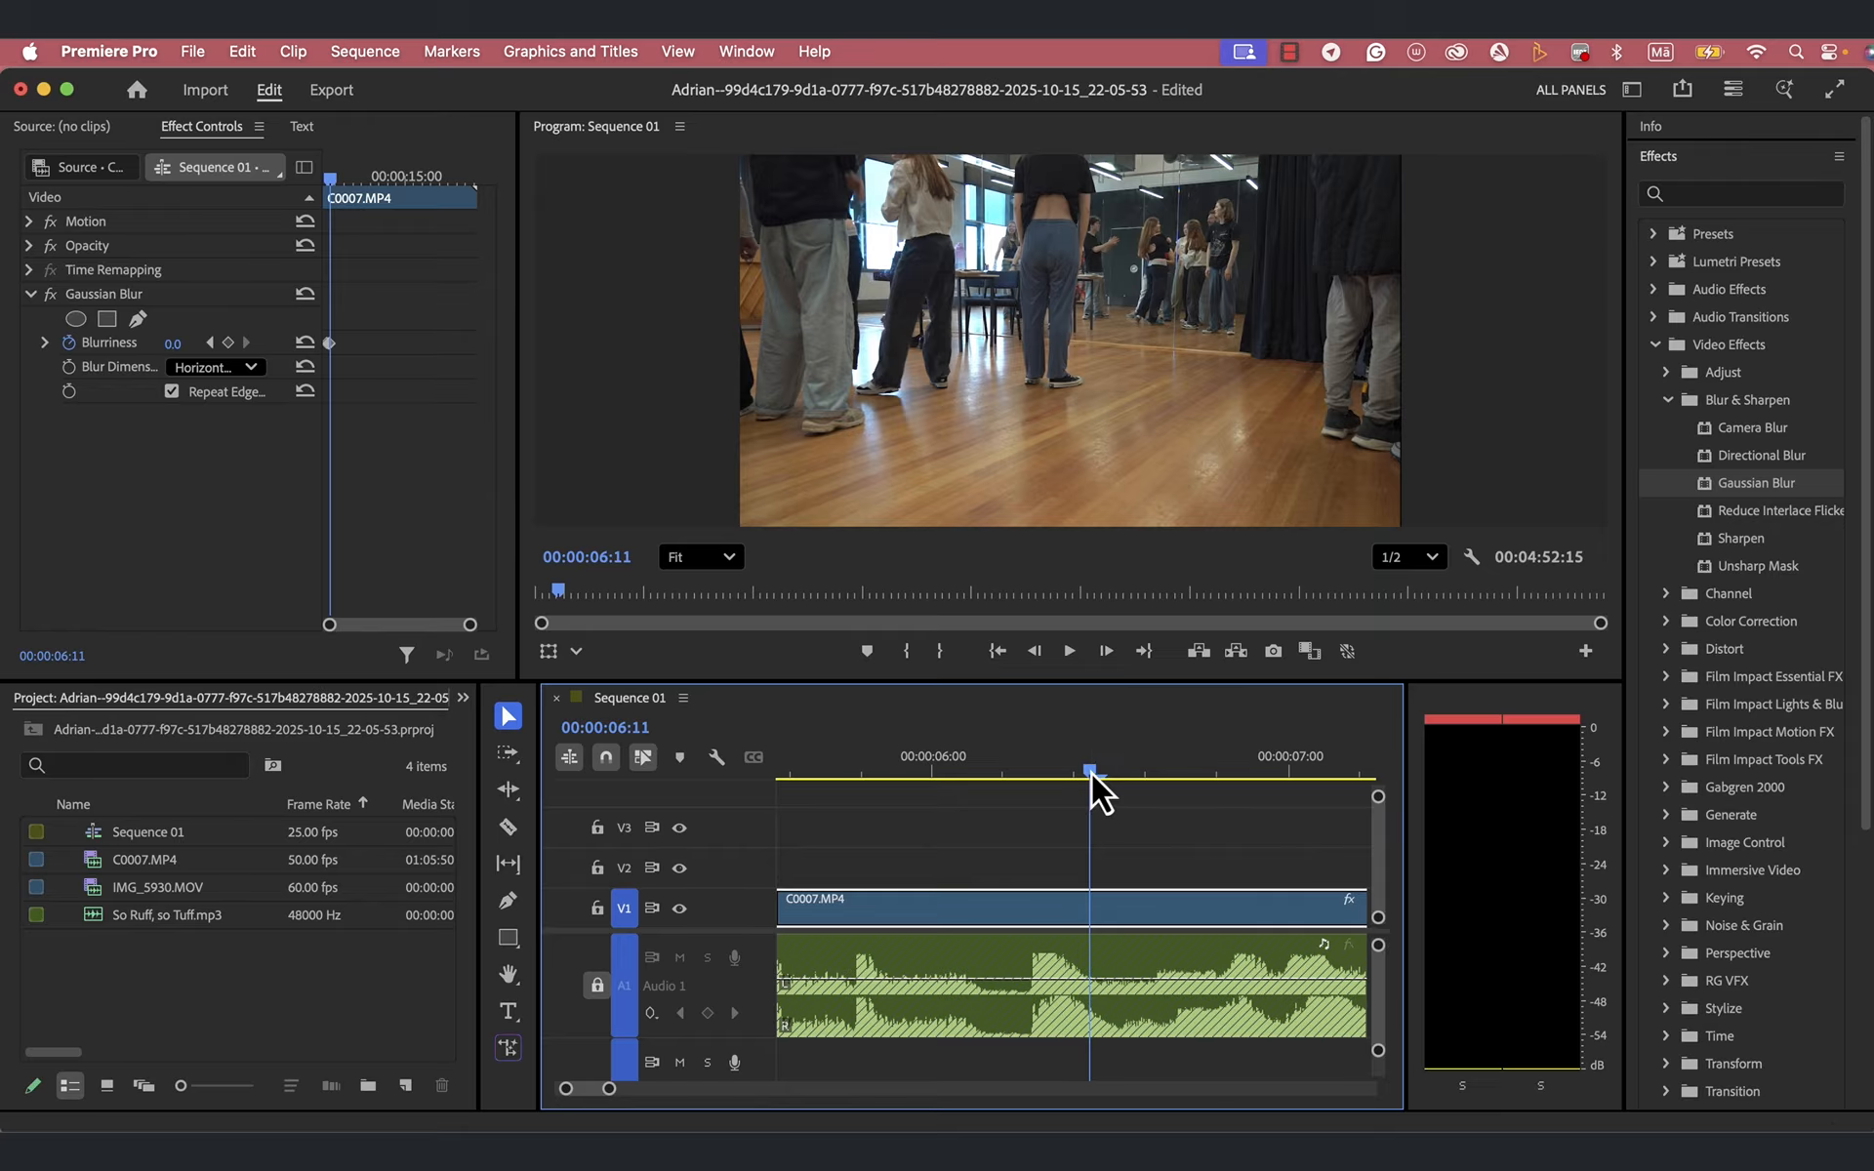
pyautogui.moveTo(1091, 774); pyautogui.dragTo(1147, 778)
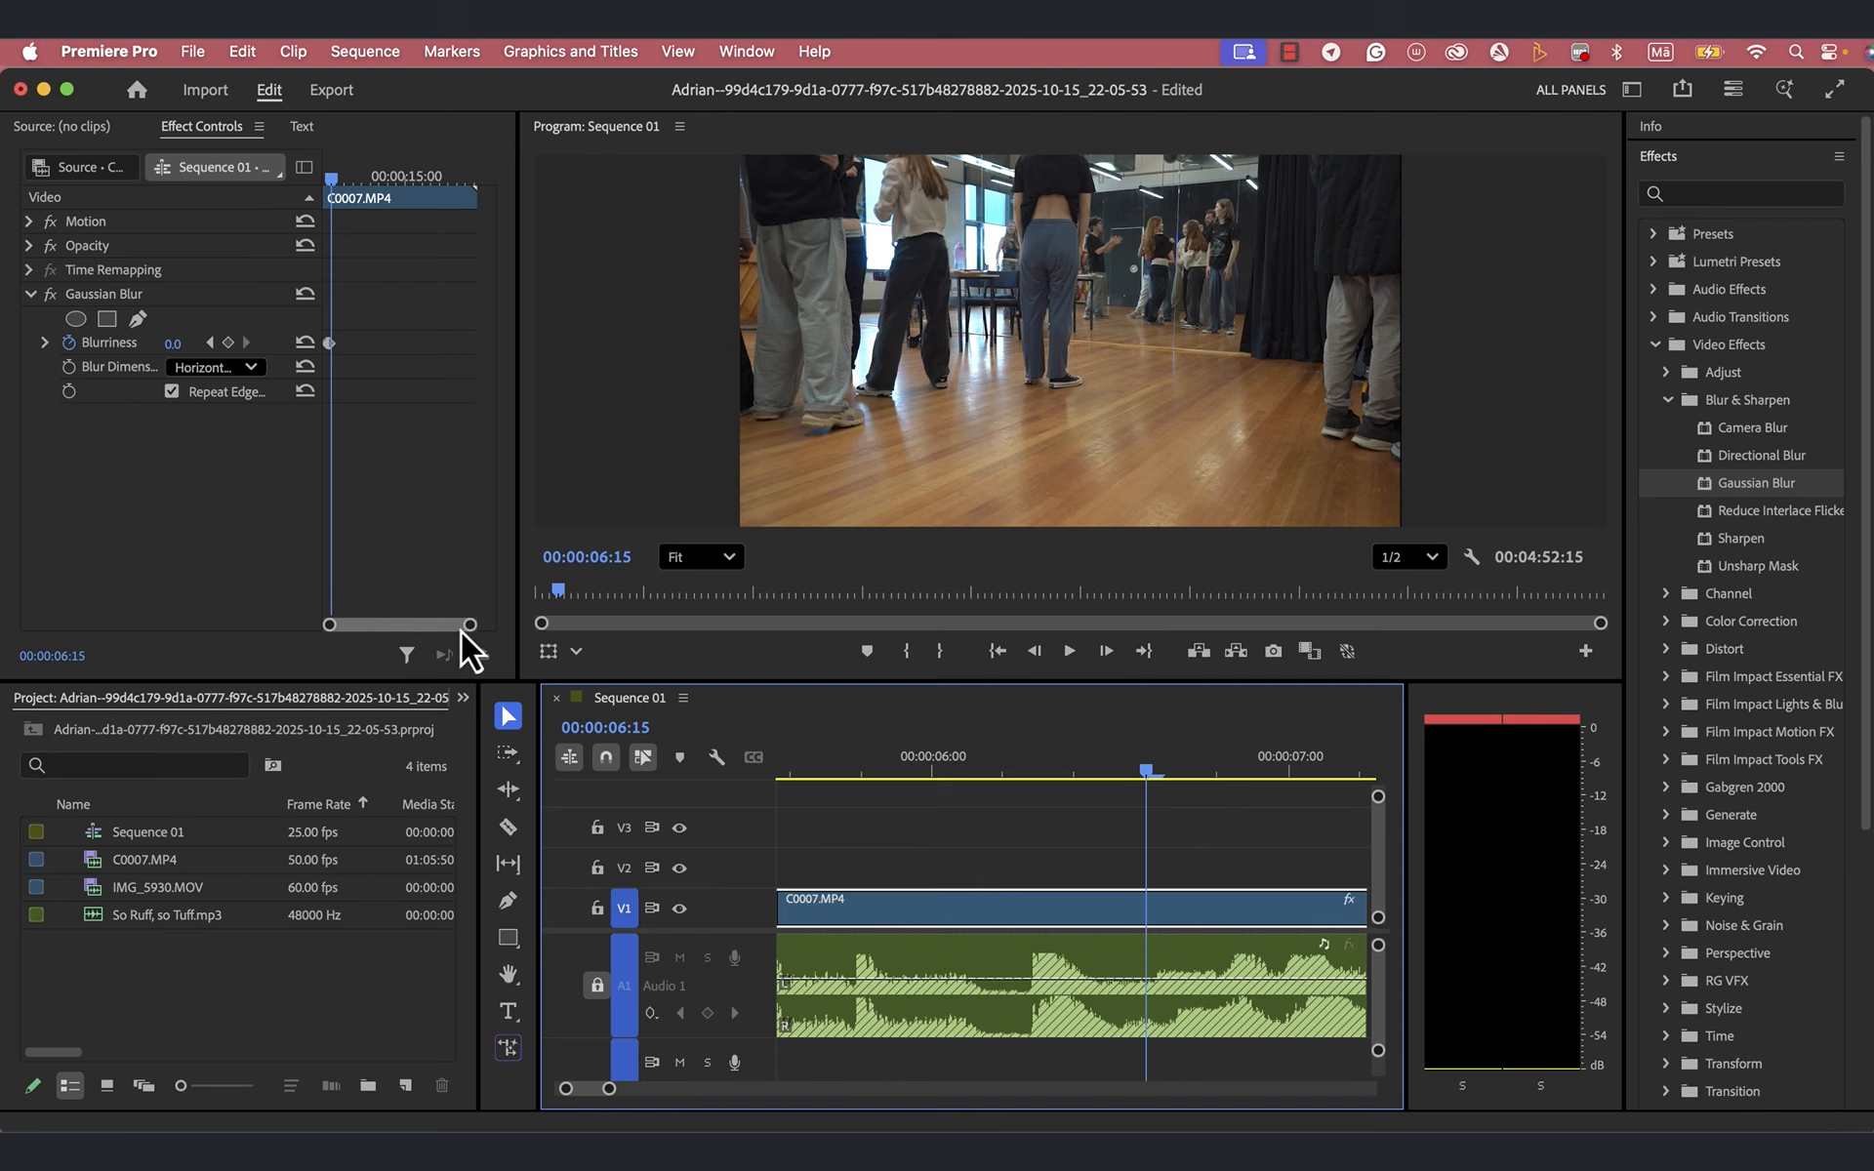
pyautogui.moveTo(470, 624); pyautogui.dragTo(425, 629)
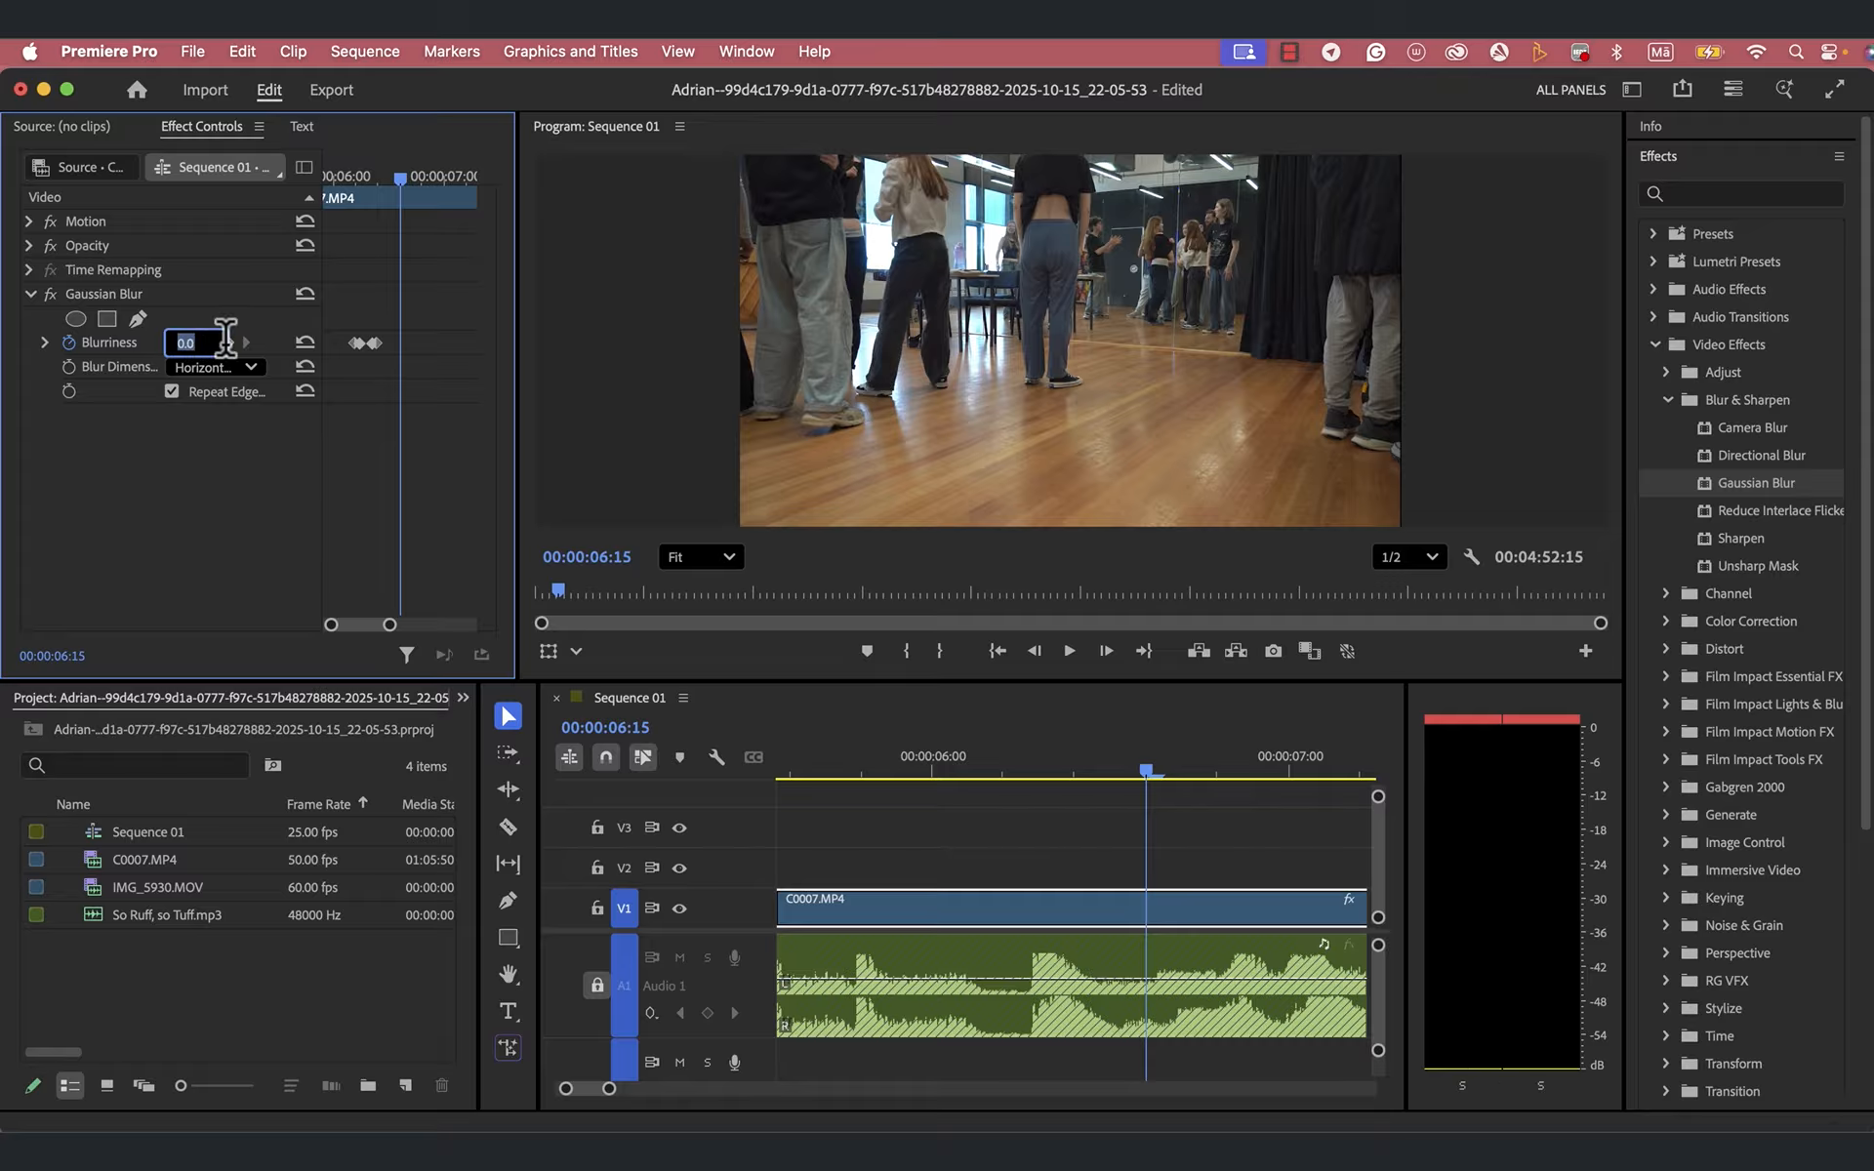
pyautogui.click(229, 344)
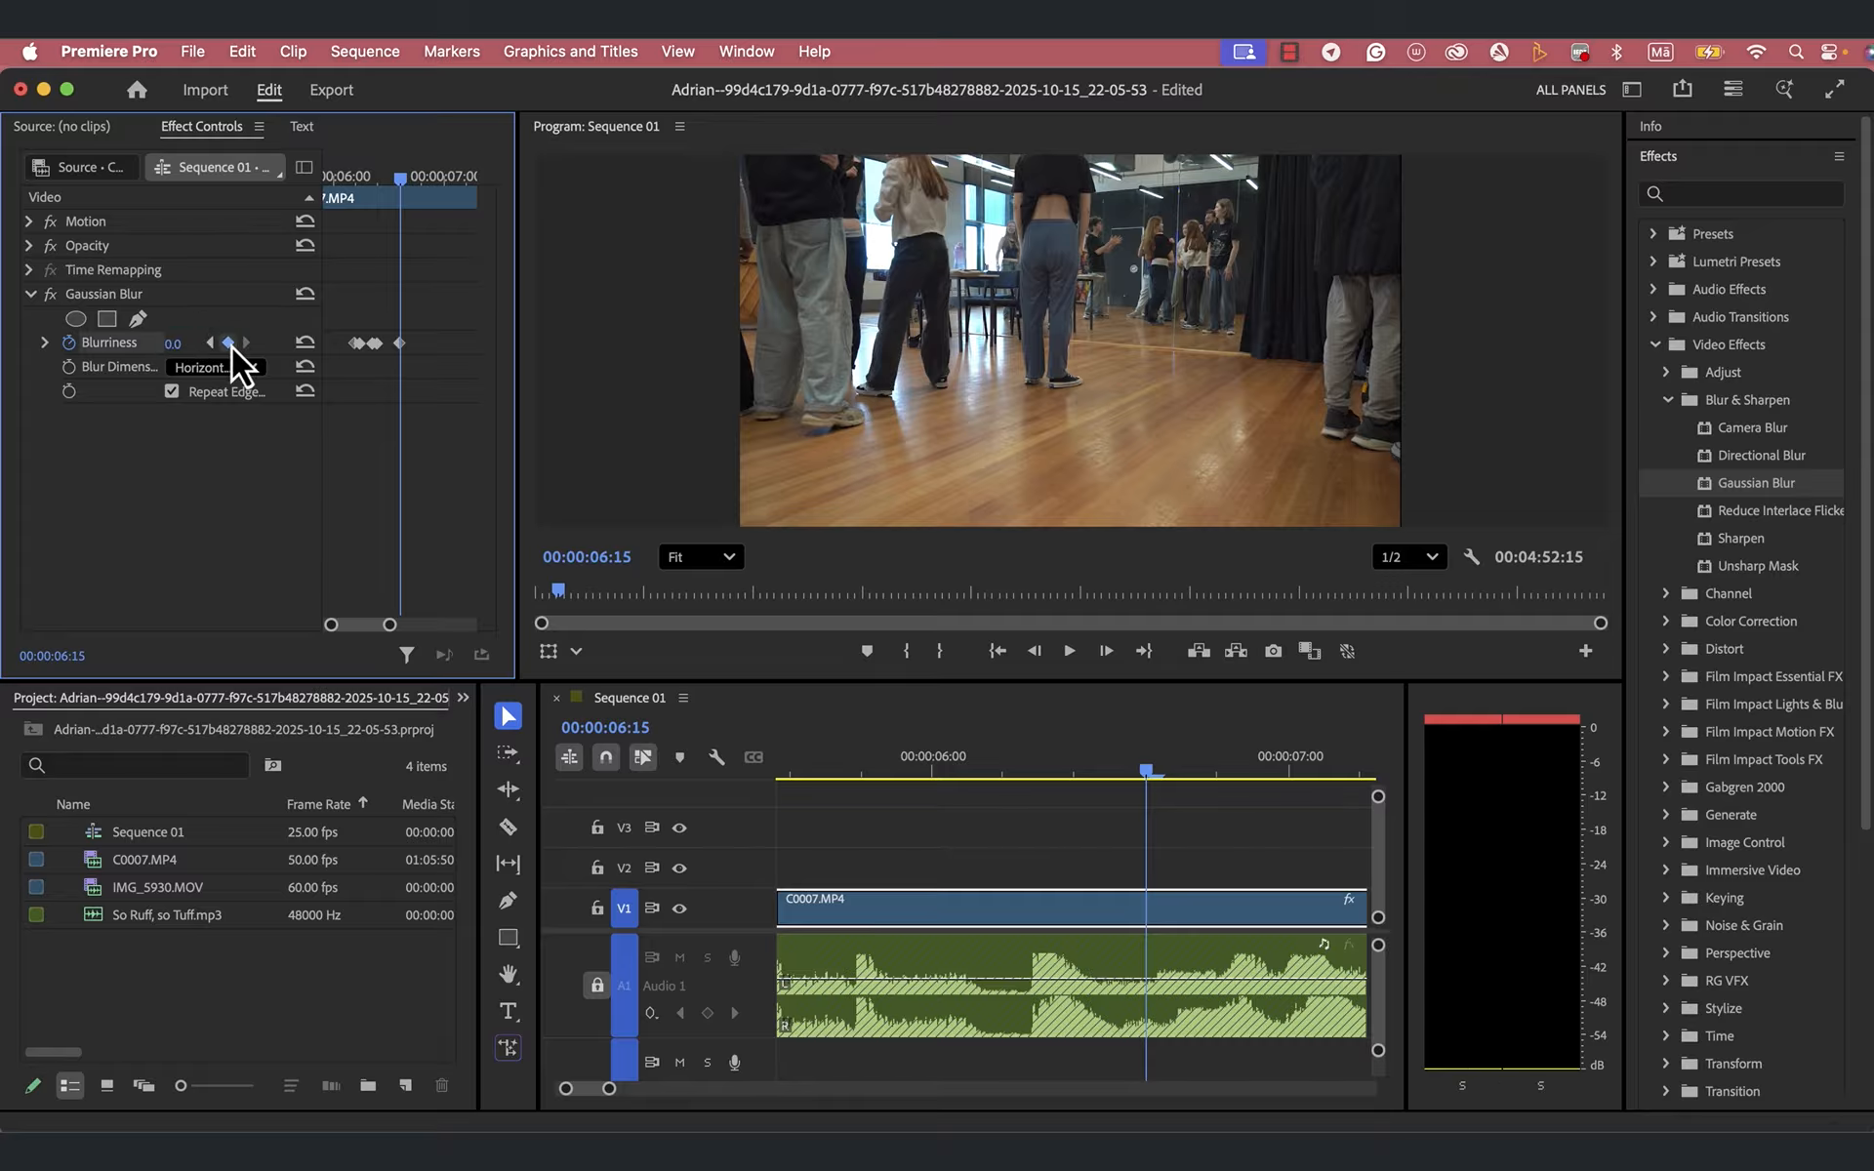
# - Advance one frame to 00:00:06:16 and raise the Gaussian Blur Blurriness to 33.0
pyautogui.click(1149, 775)
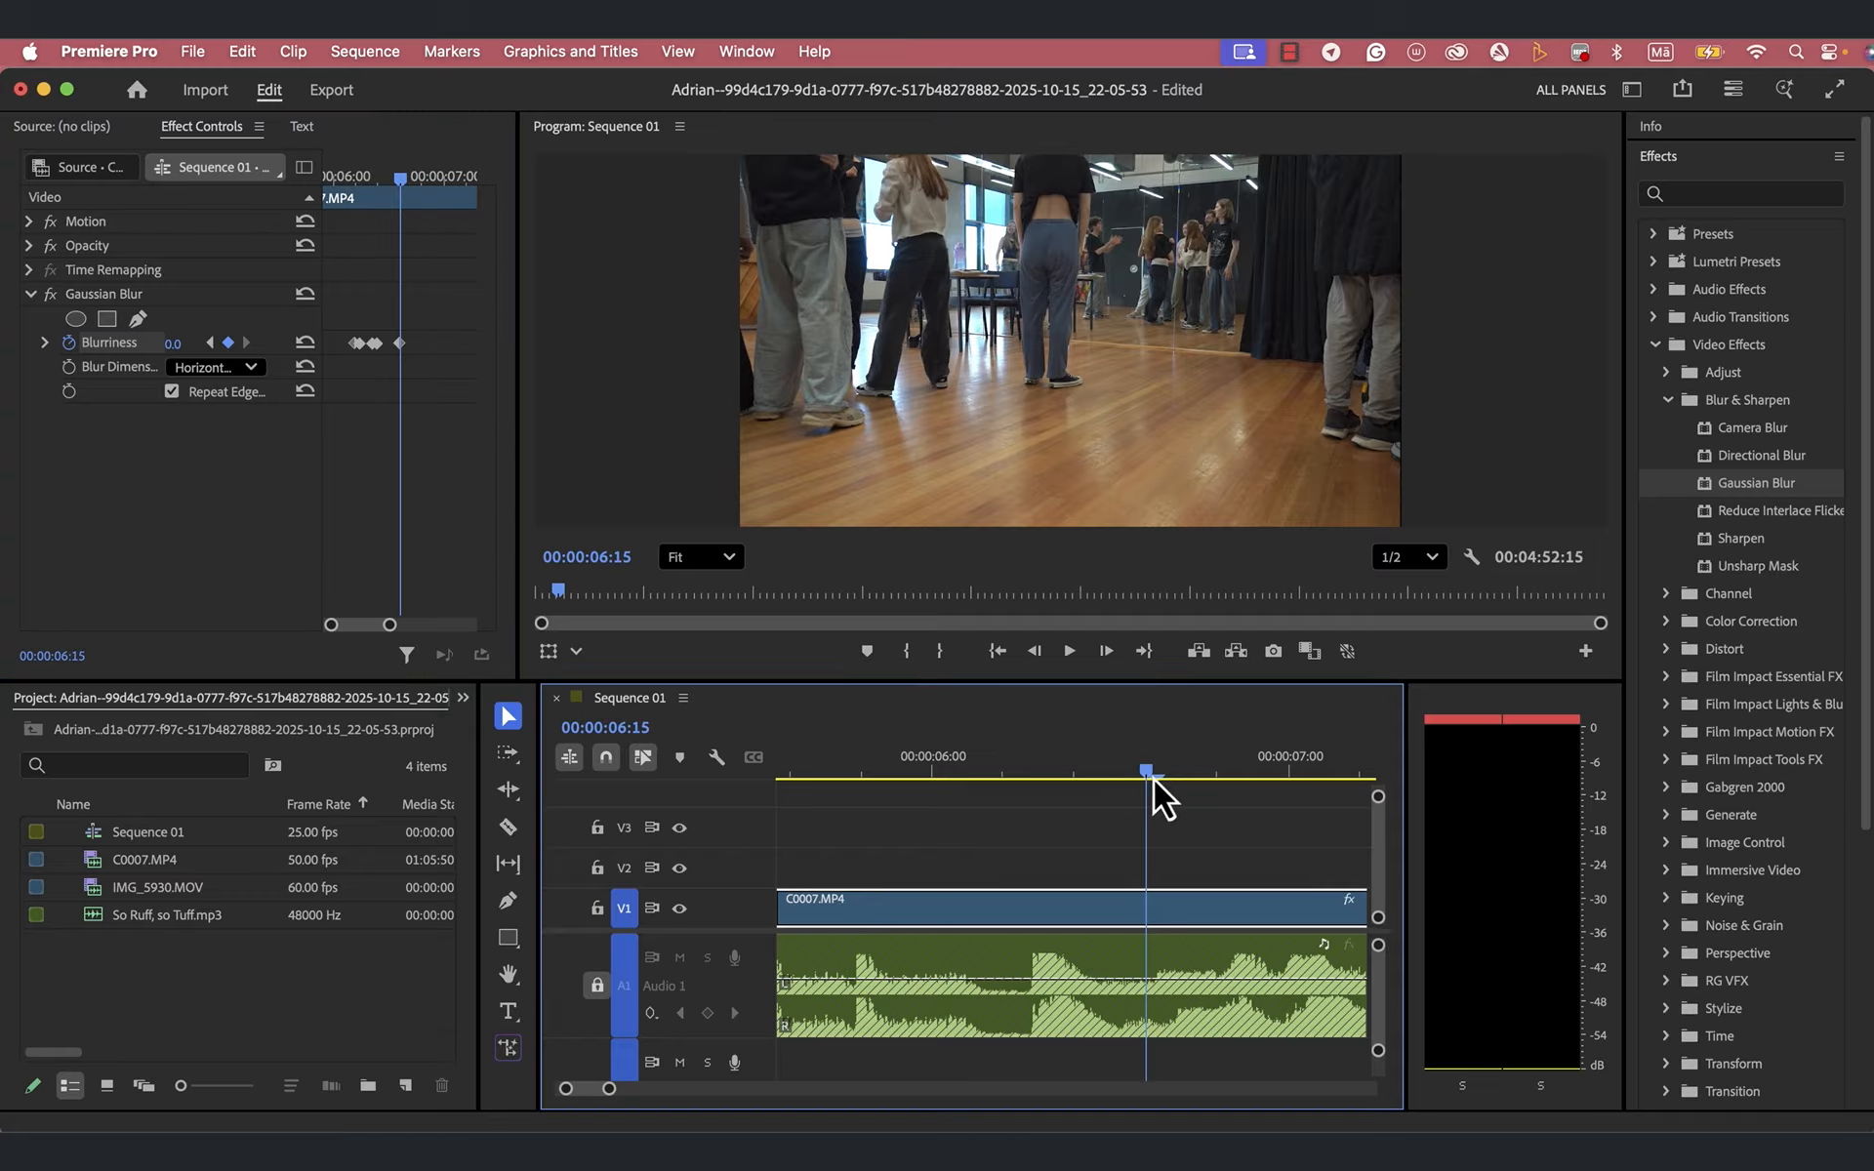
pyautogui.click(1161, 779)
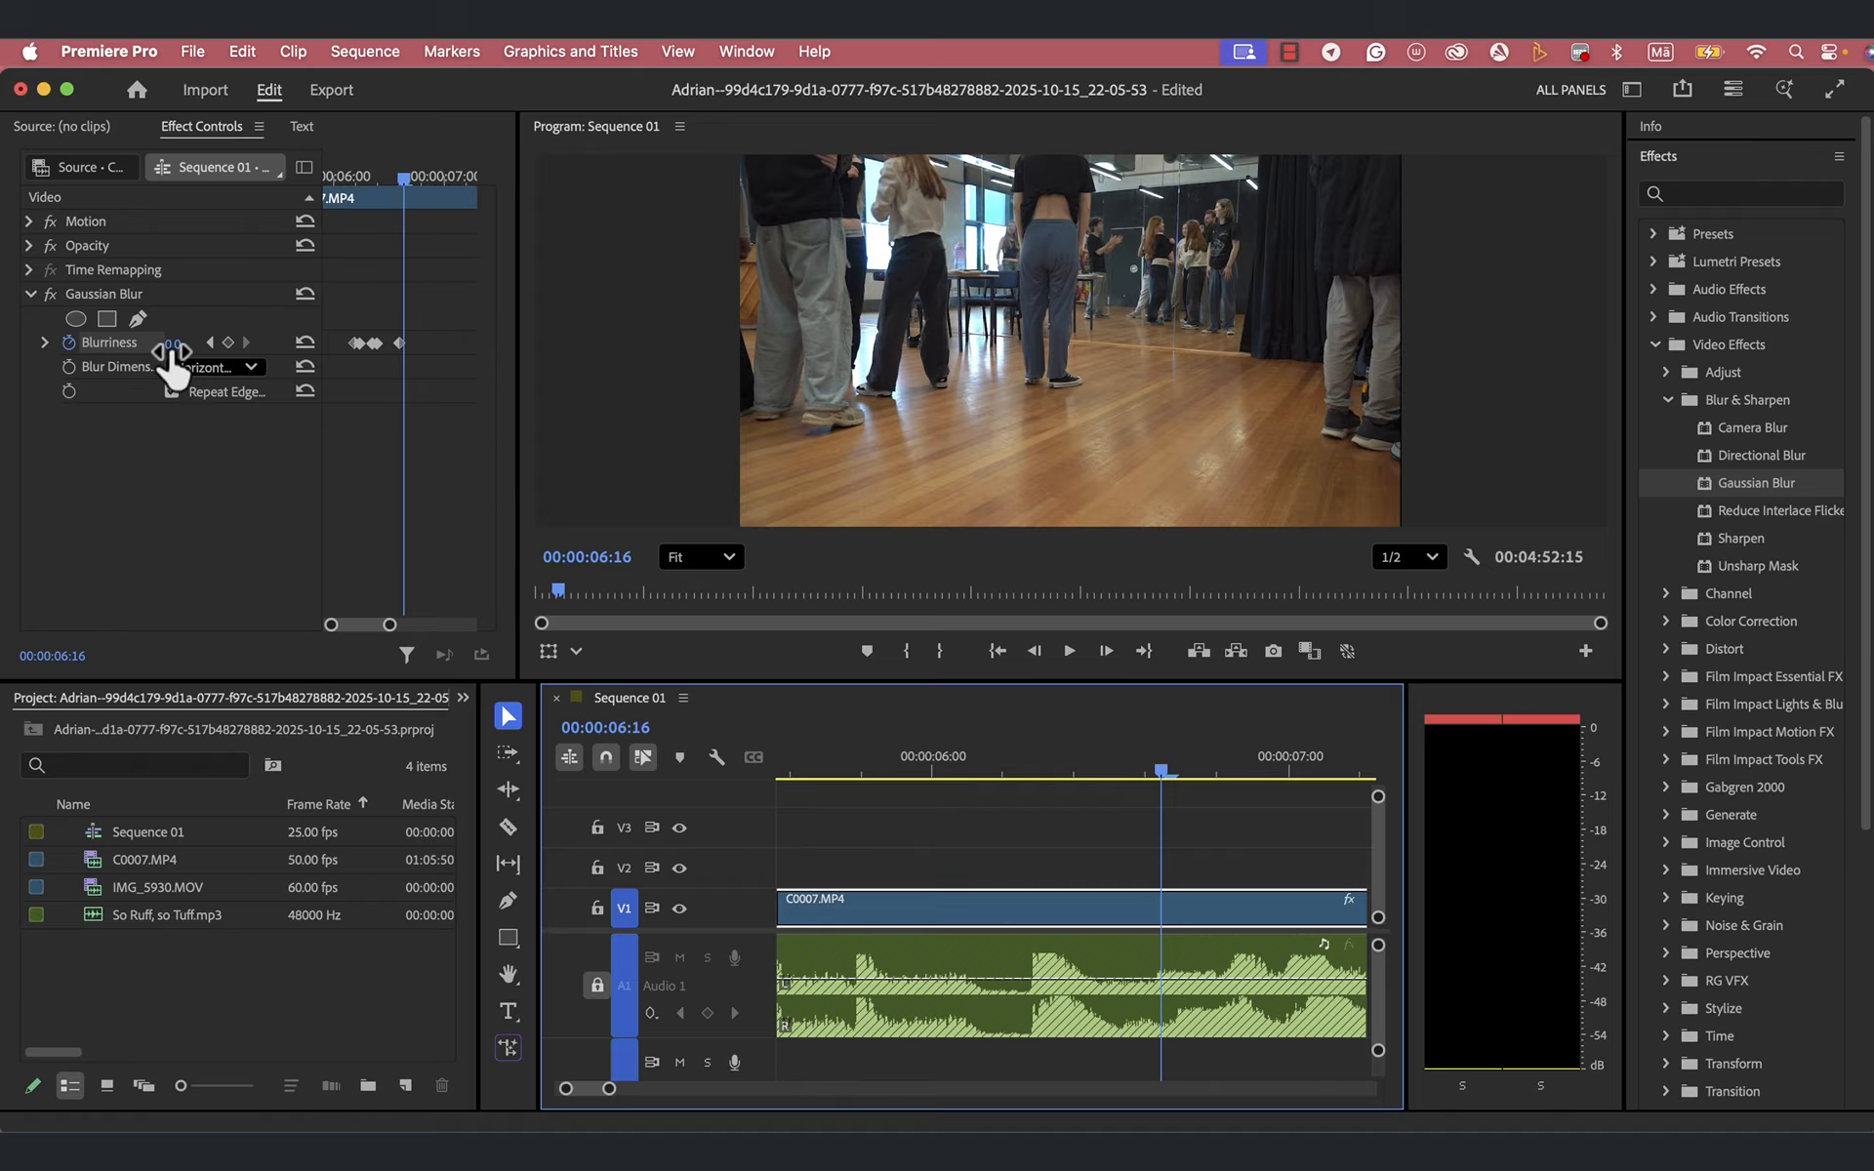
pyautogui.moveTo(175, 366); pyautogui.dragTo(174, 366)
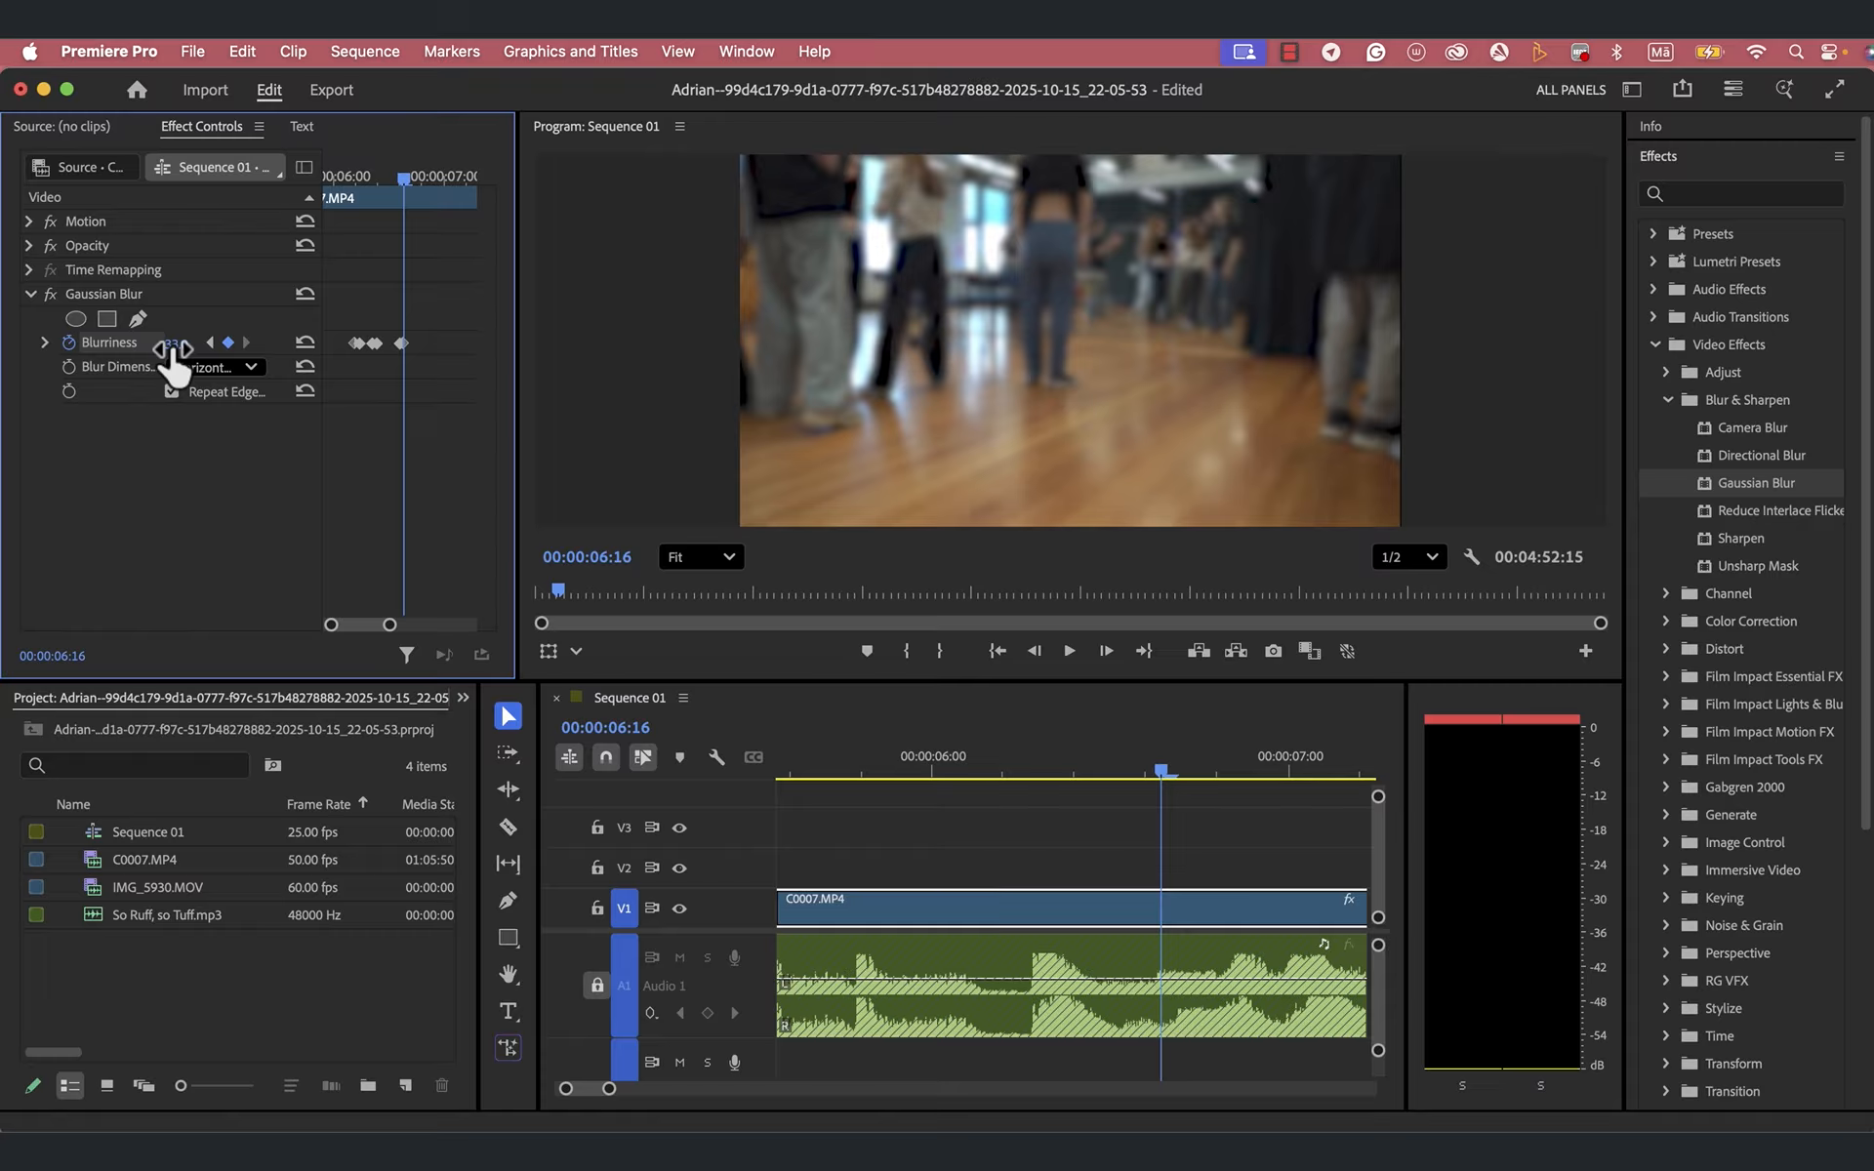
pyautogui.moveTo(175, 366); pyautogui.dragTo(175, 366)
# - Hold the blur by adding another Blurriness keyframe at 00:00:06:19 with the same value of 33.0
pyautogui.click(1167, 770)
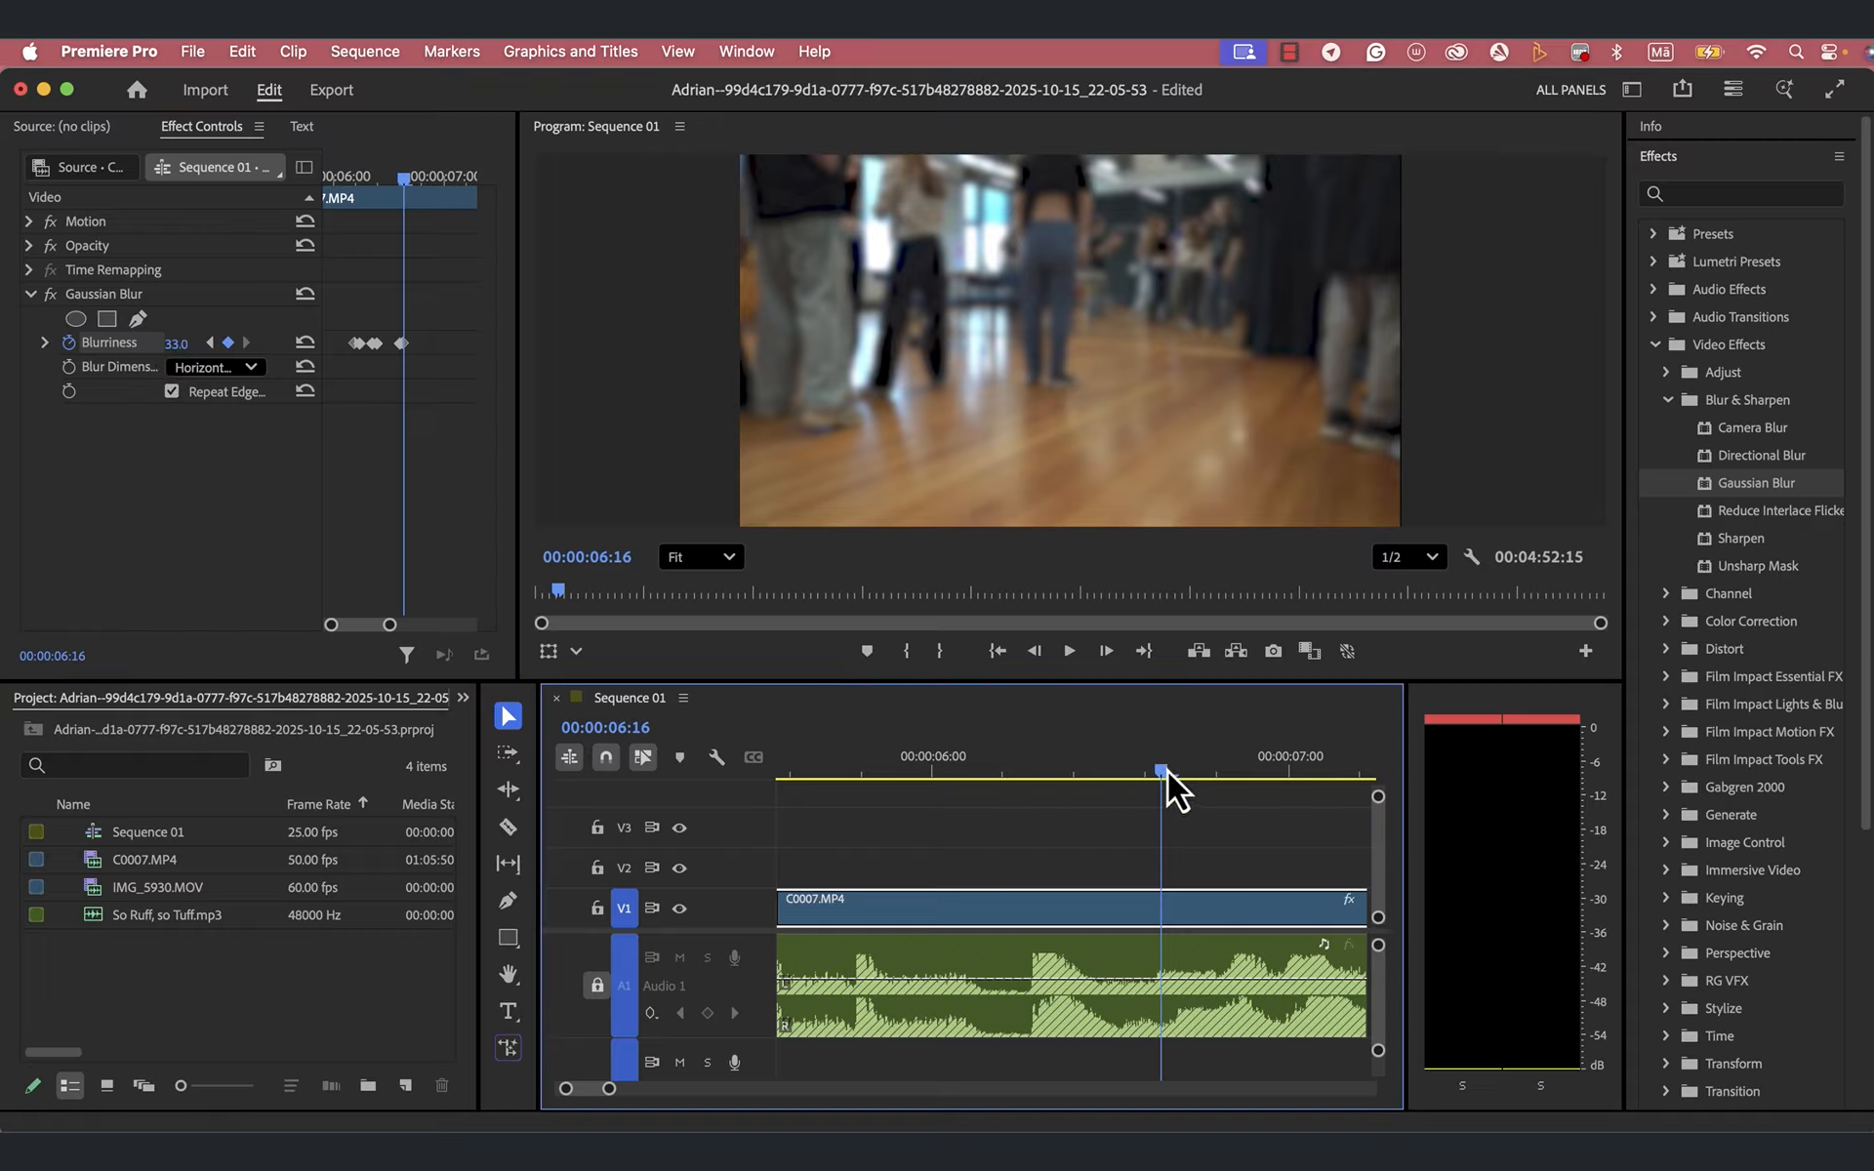
pyautogui.moveTo(1173, 773); pyautogui.dragTo(1210, 775)
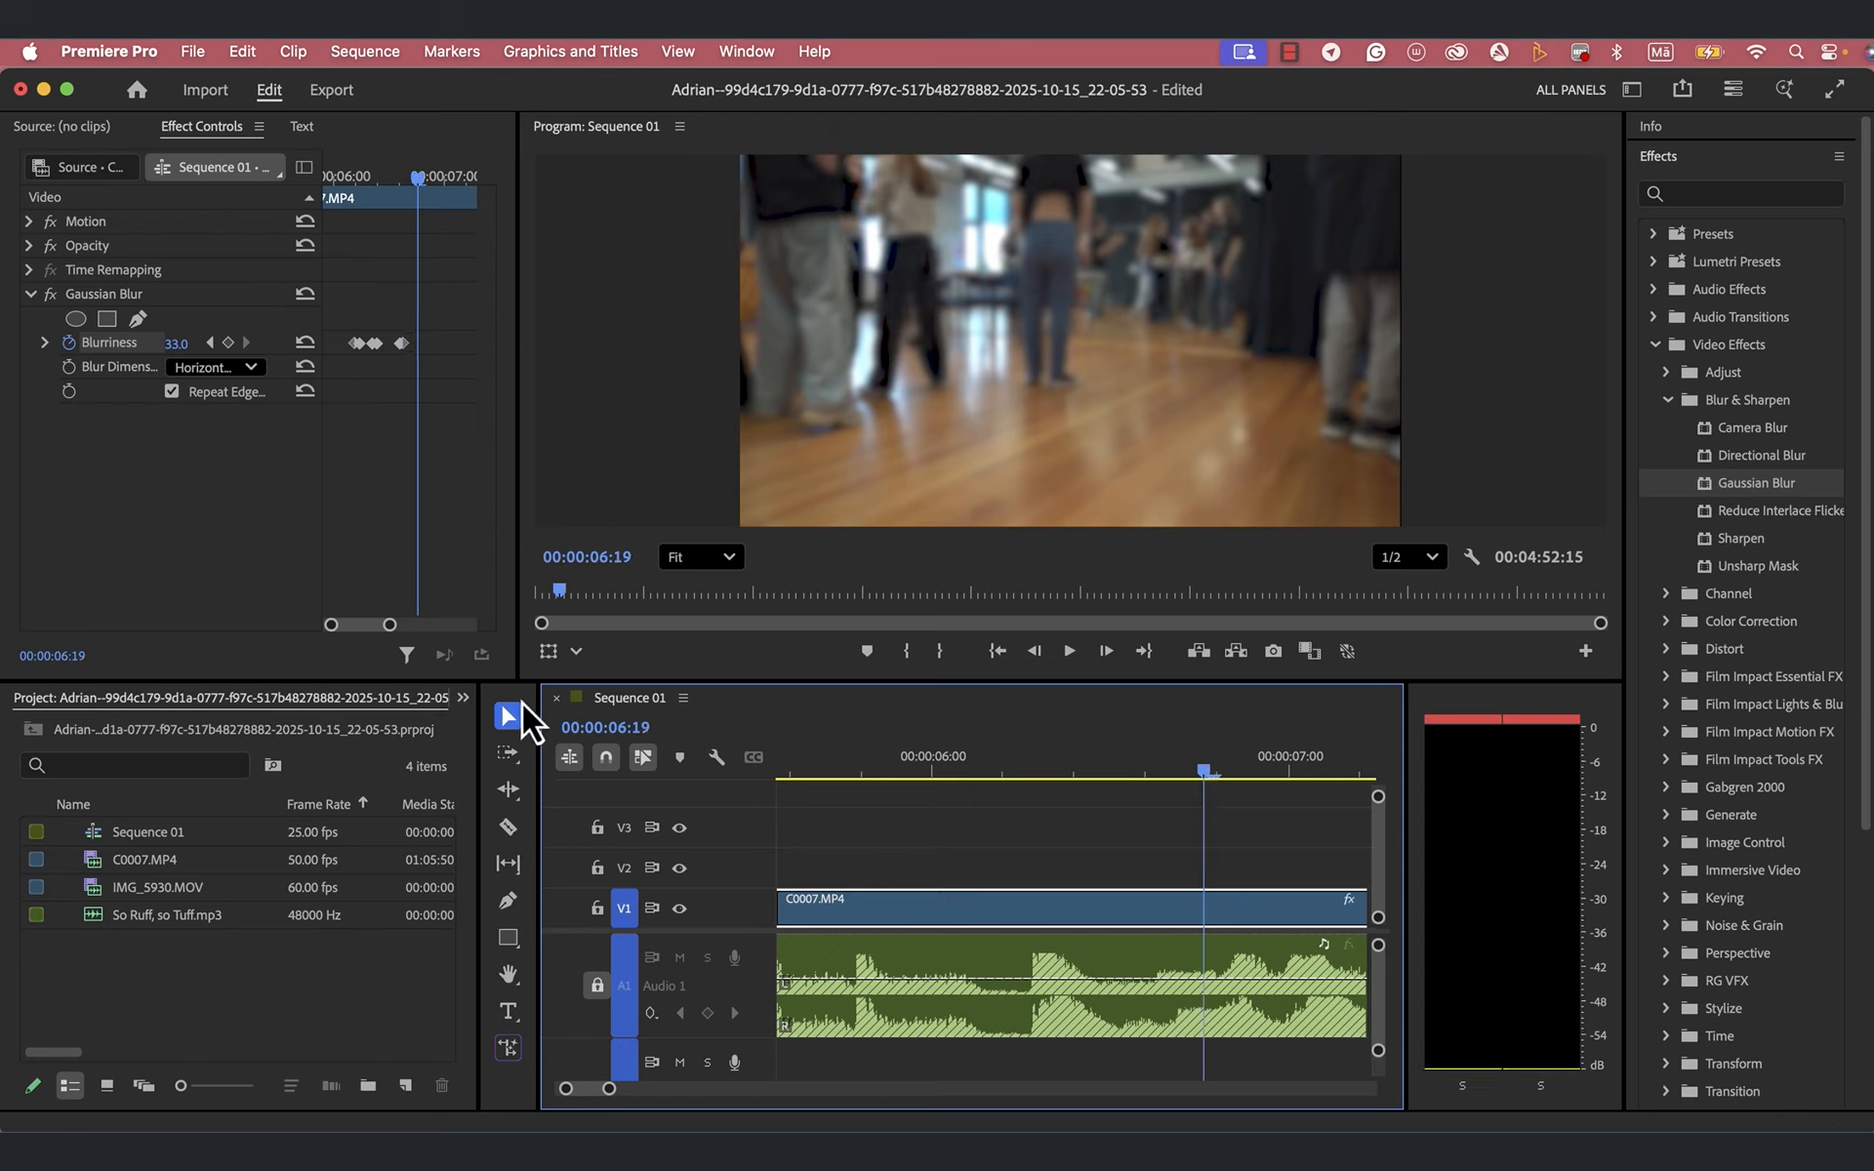
pyautogui.click(229, 345)
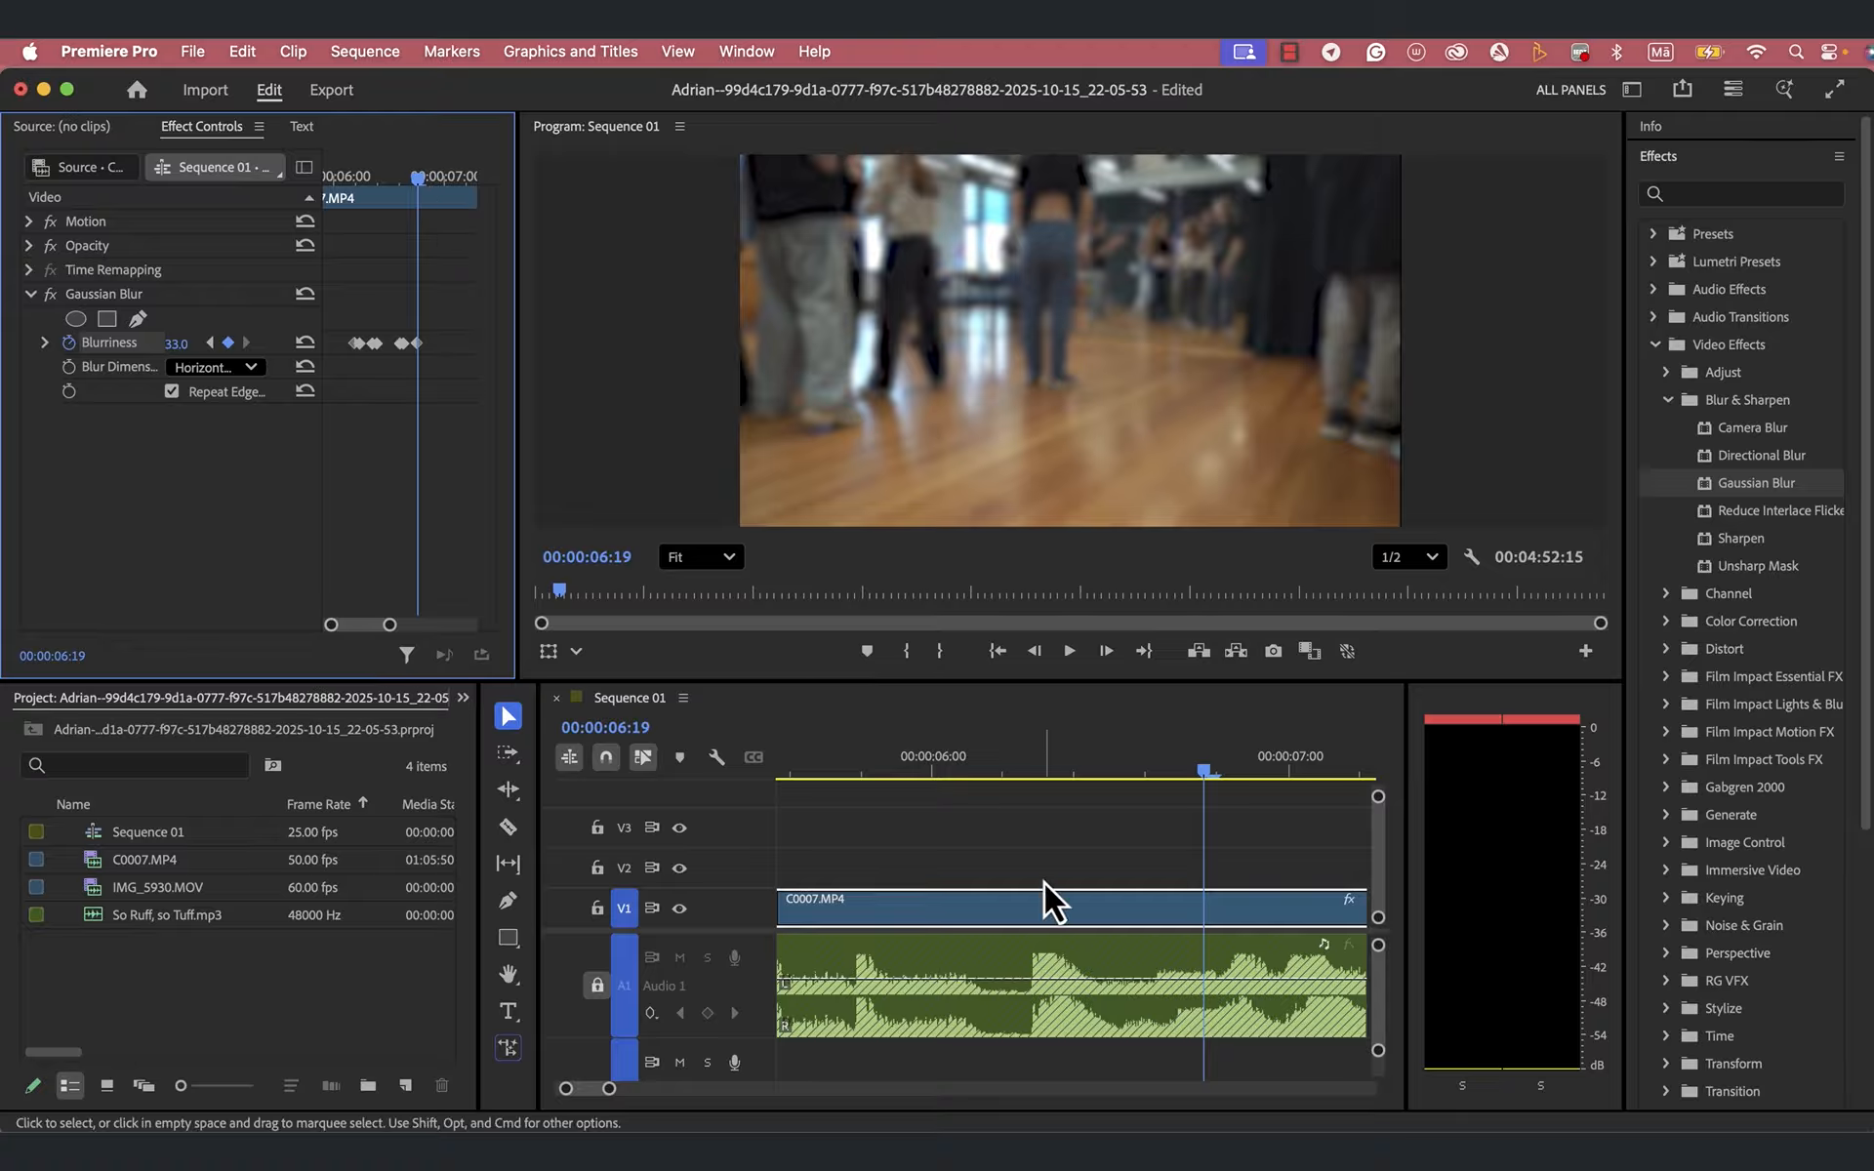
# - End the second blur pulse by setting Blurriness to 0 one frame further on, at 00:00:06:20
pyautogui.click(1208, 770)
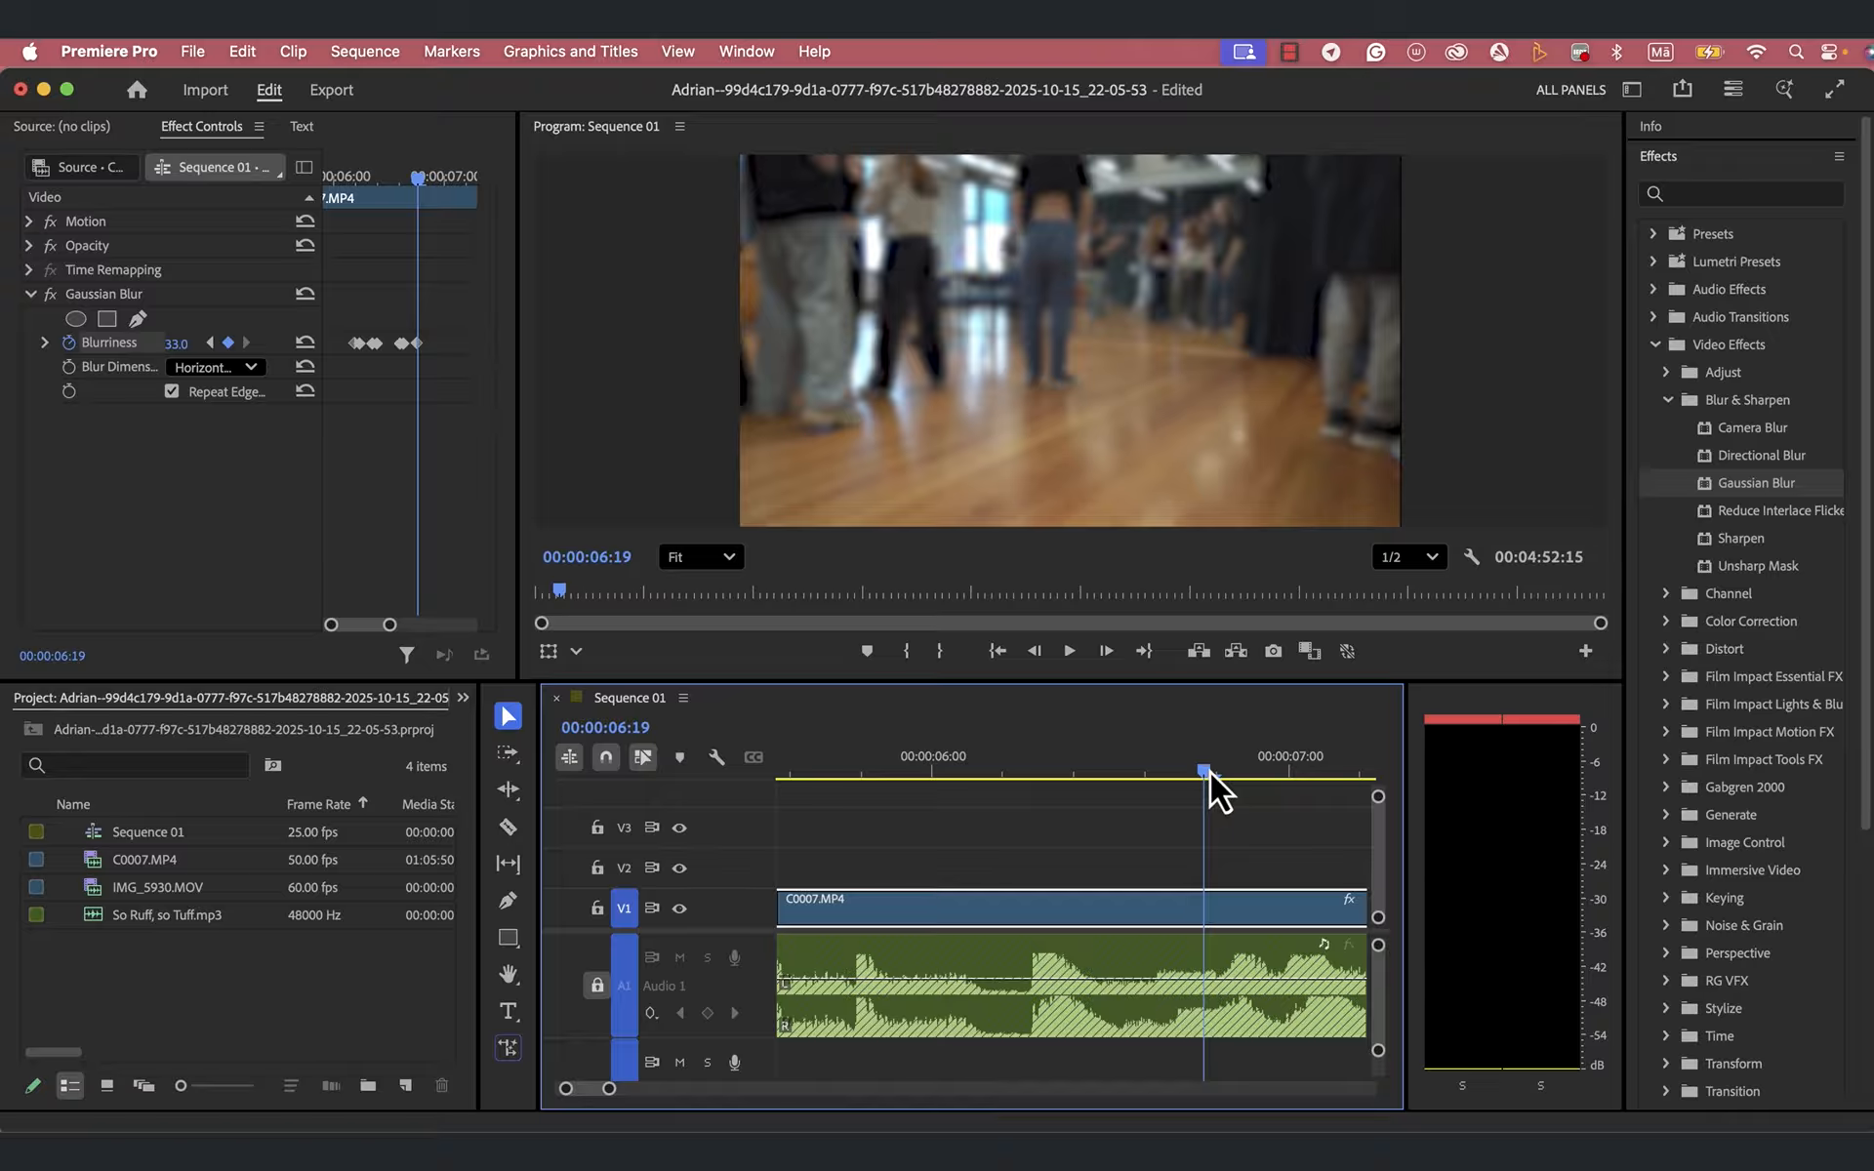
pyautogui.moveTo(1214, 771); pyautogui.dragTo(1219, 773)
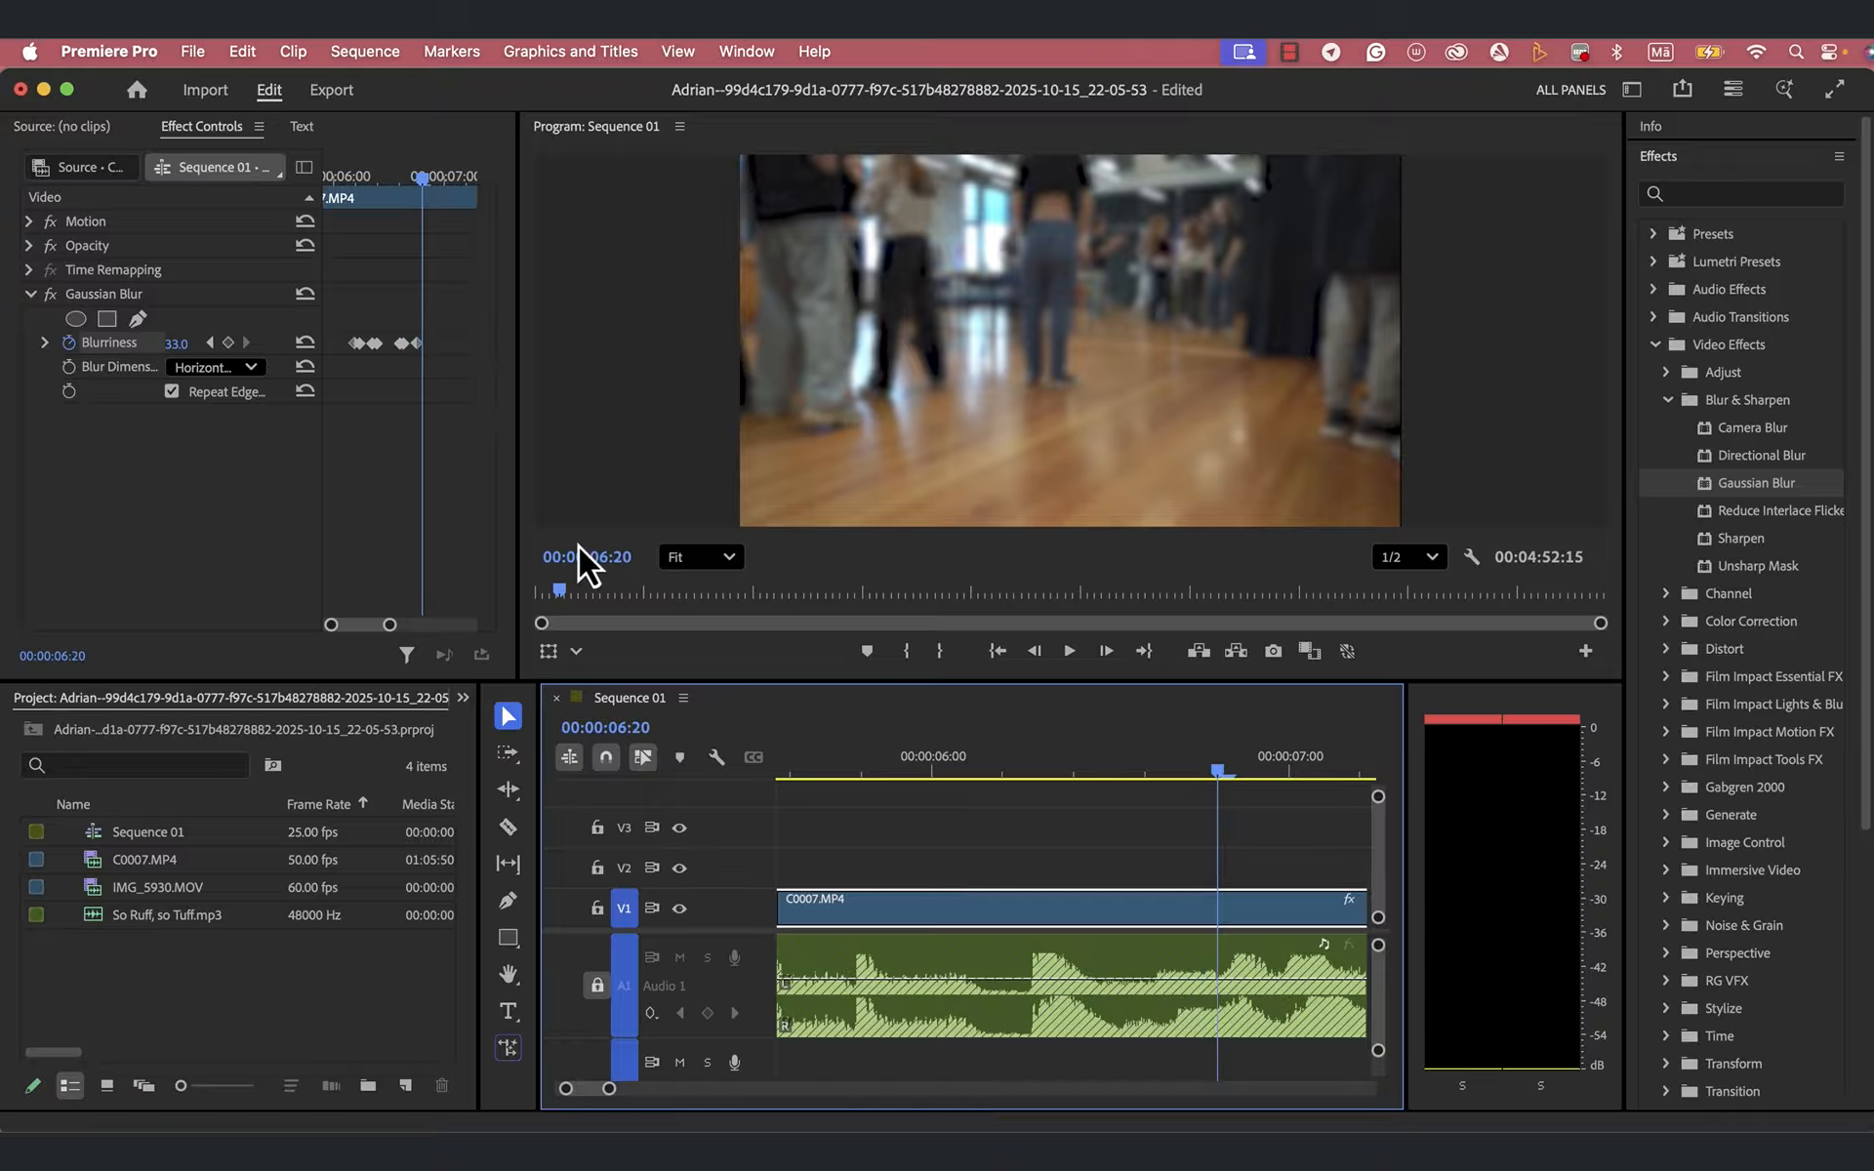
pyautogui.click(194, 342)
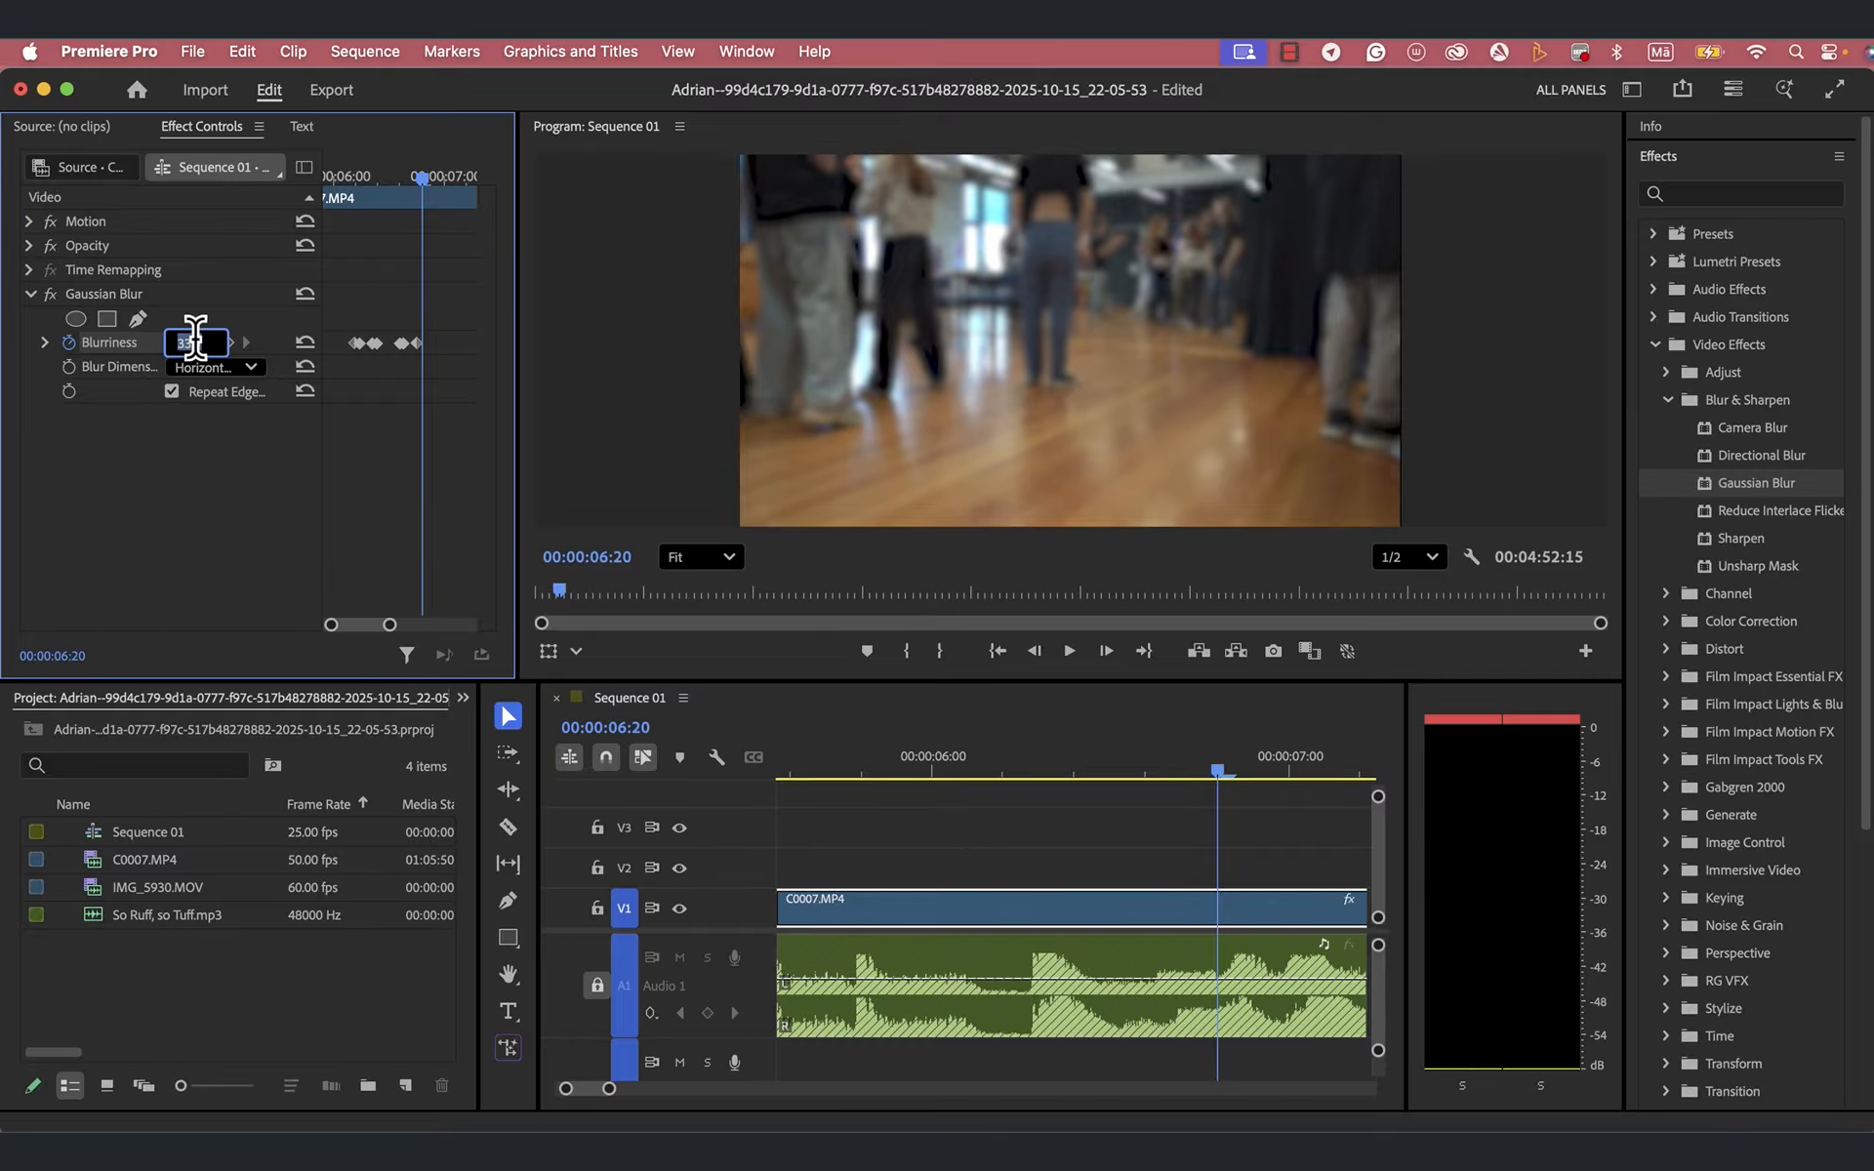
pyautogui.write('0')
pyautogui.press('Return')
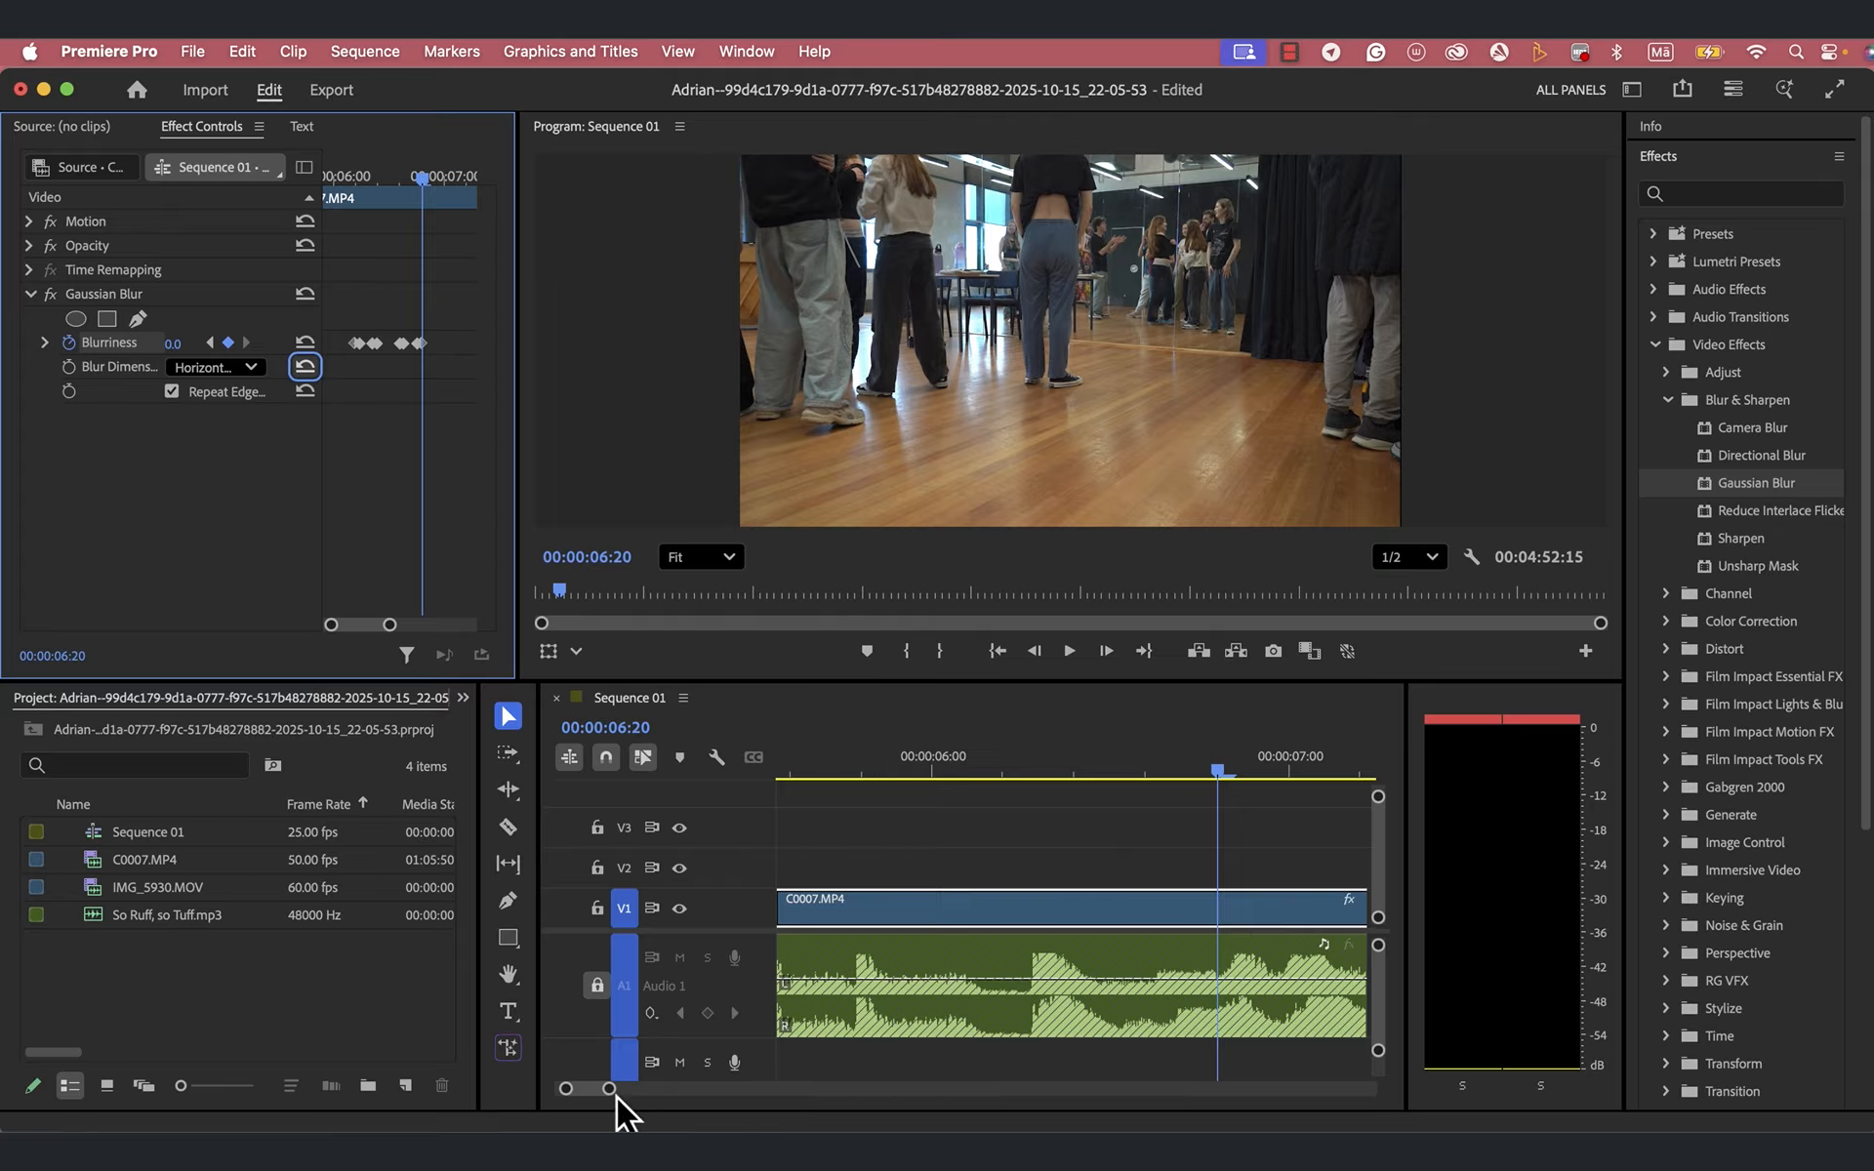
# - Play the sequence twice from about 00:00:03:03 past 00:00:07:00 to check both blur pulses against the music
pyautogui.moveTo(609, 1089); pyautogui.dragTo(656, 1092)
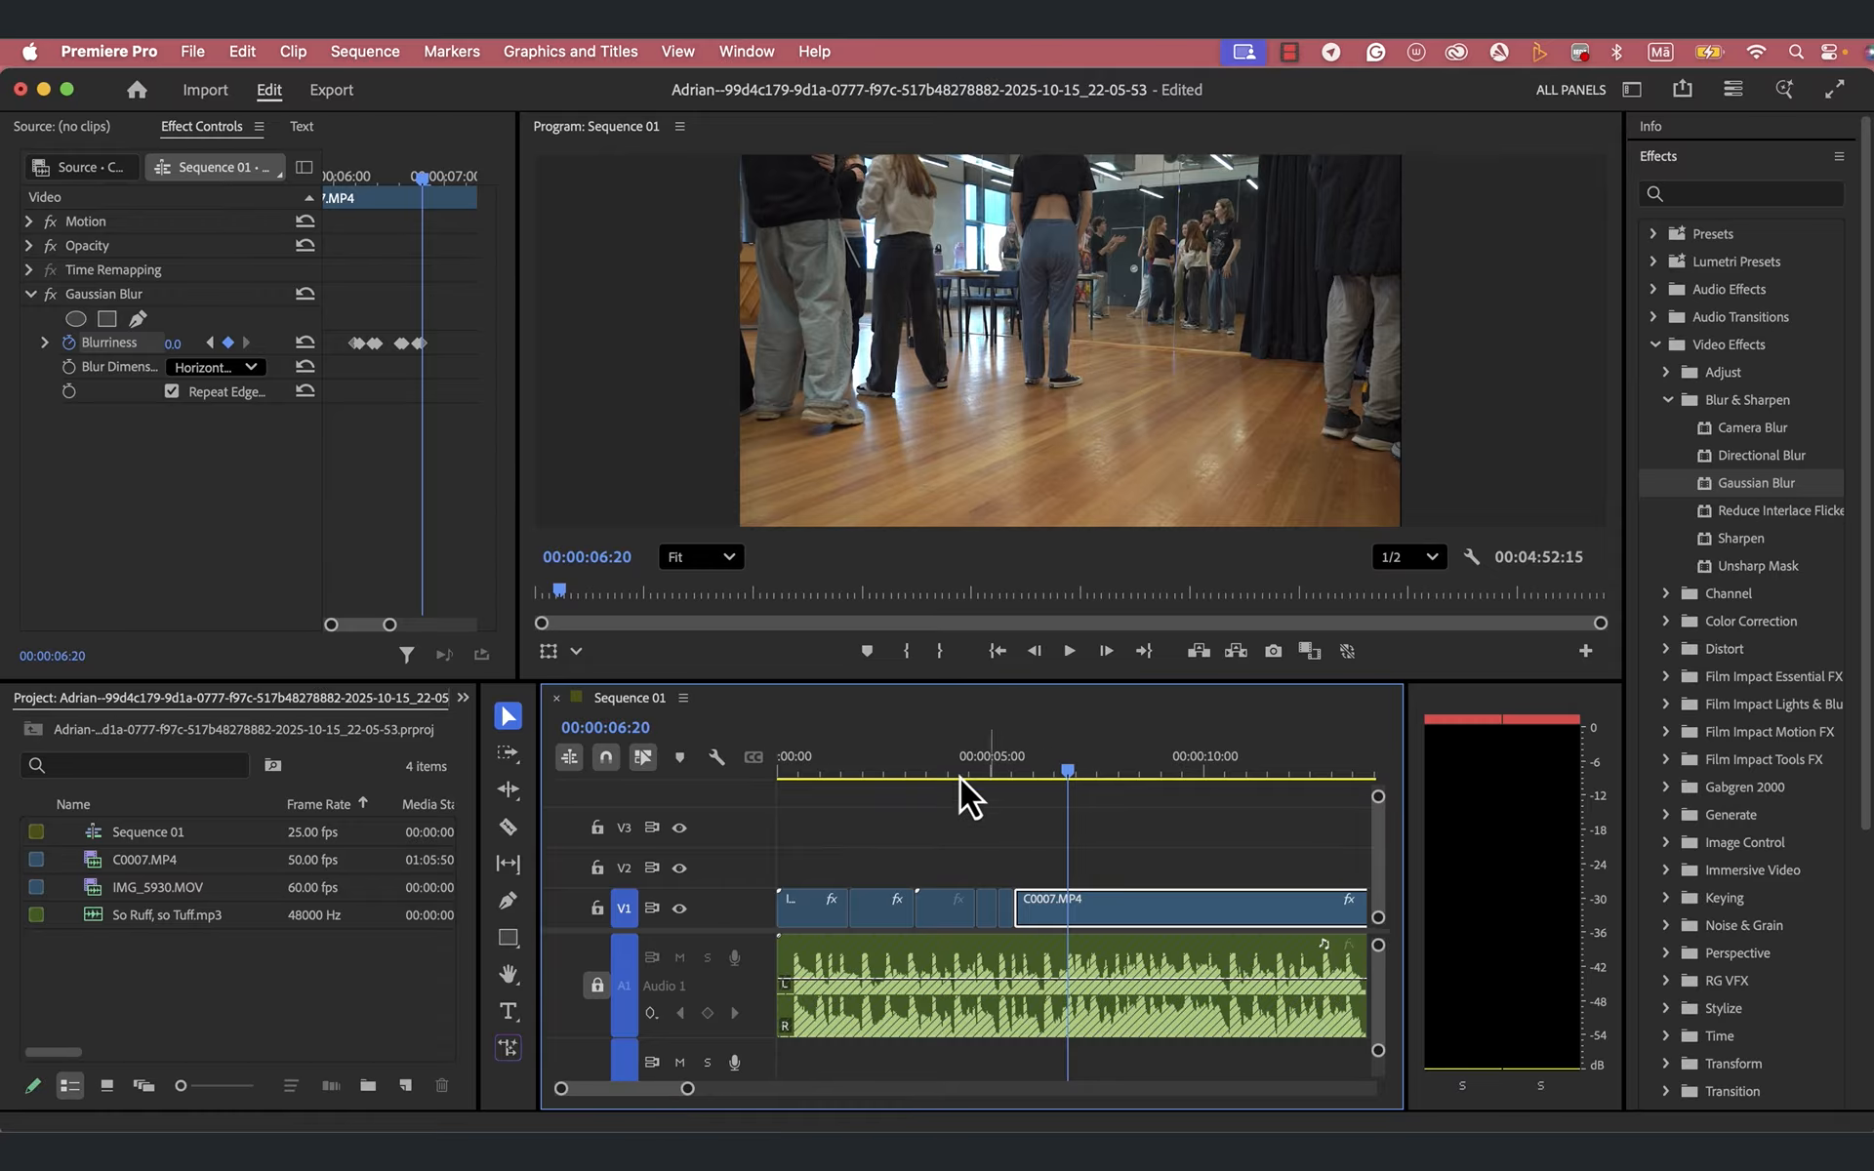
pyautogui.click(914, 766)
pyautogui.press('space')
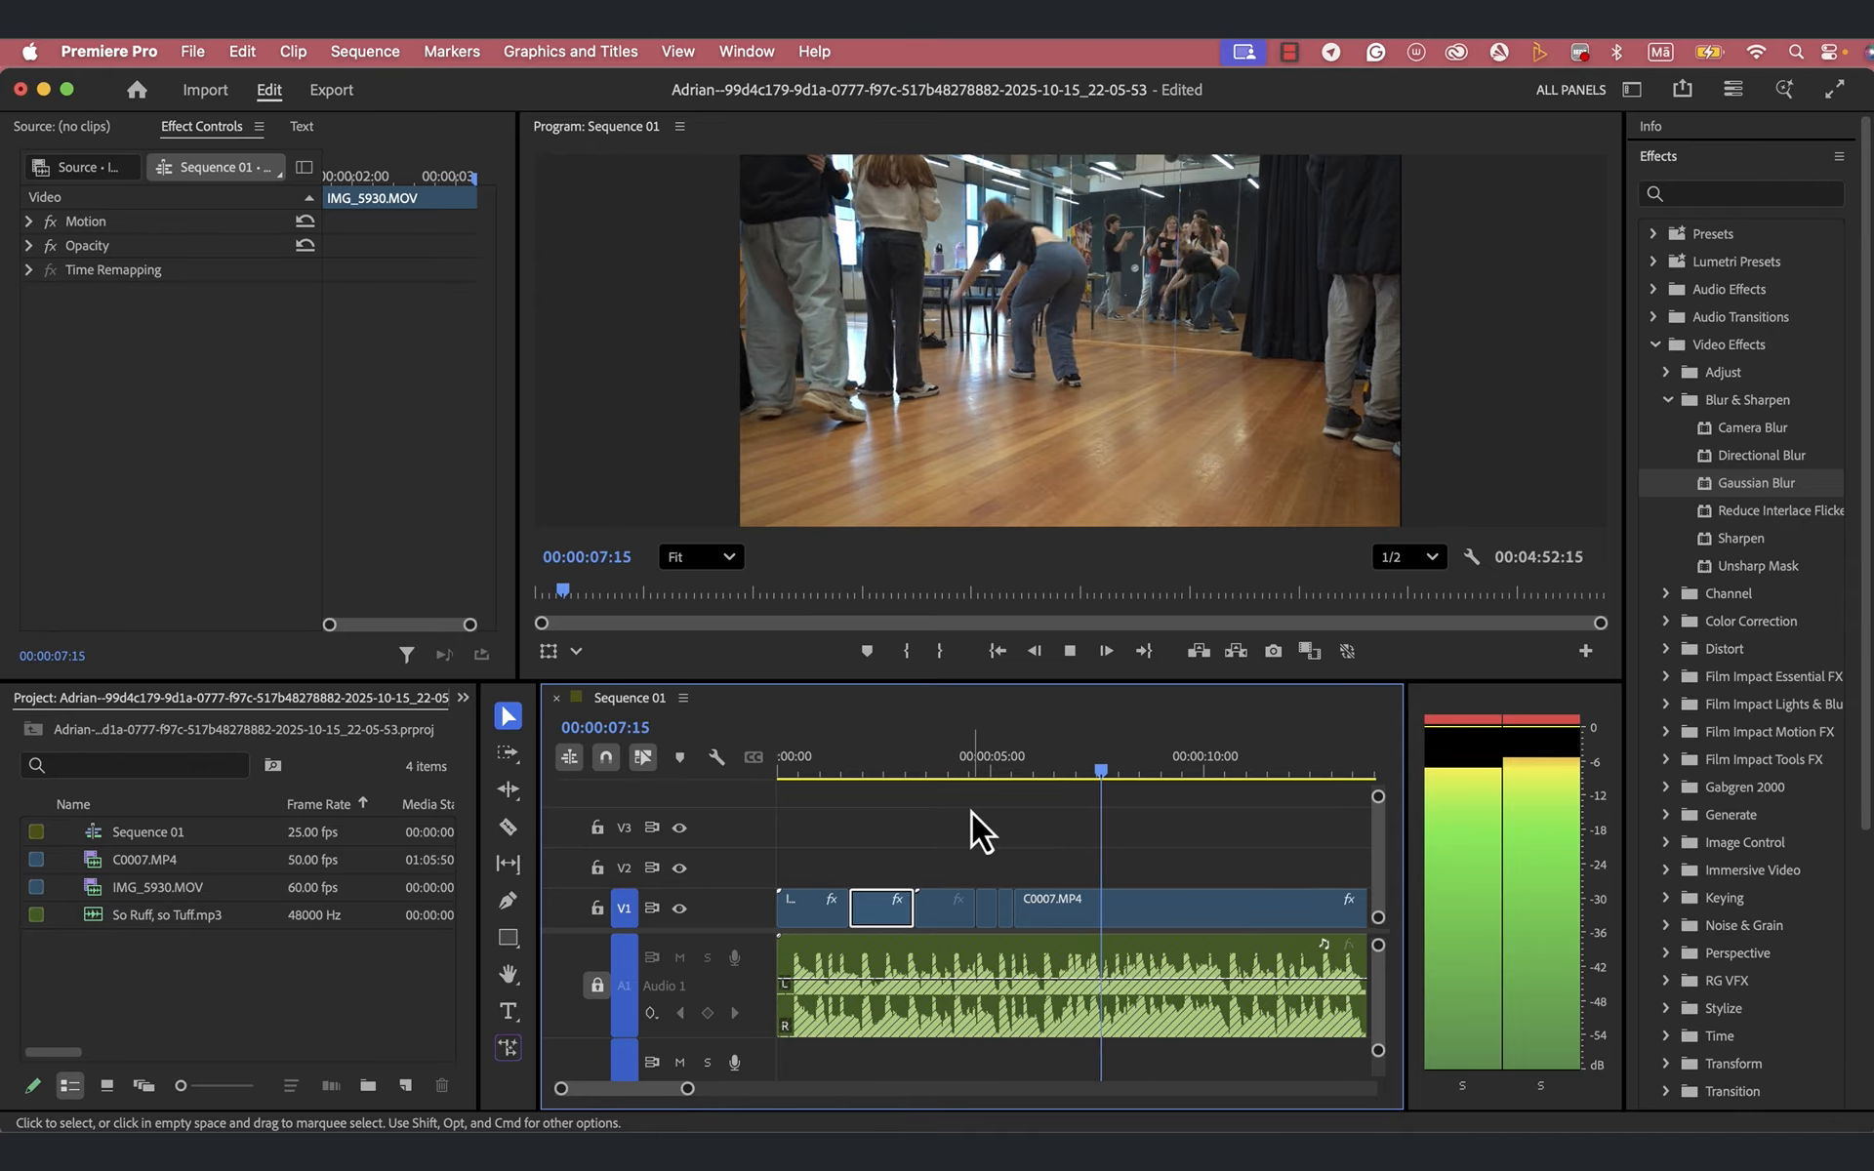
pyautogui.click(911, 766)
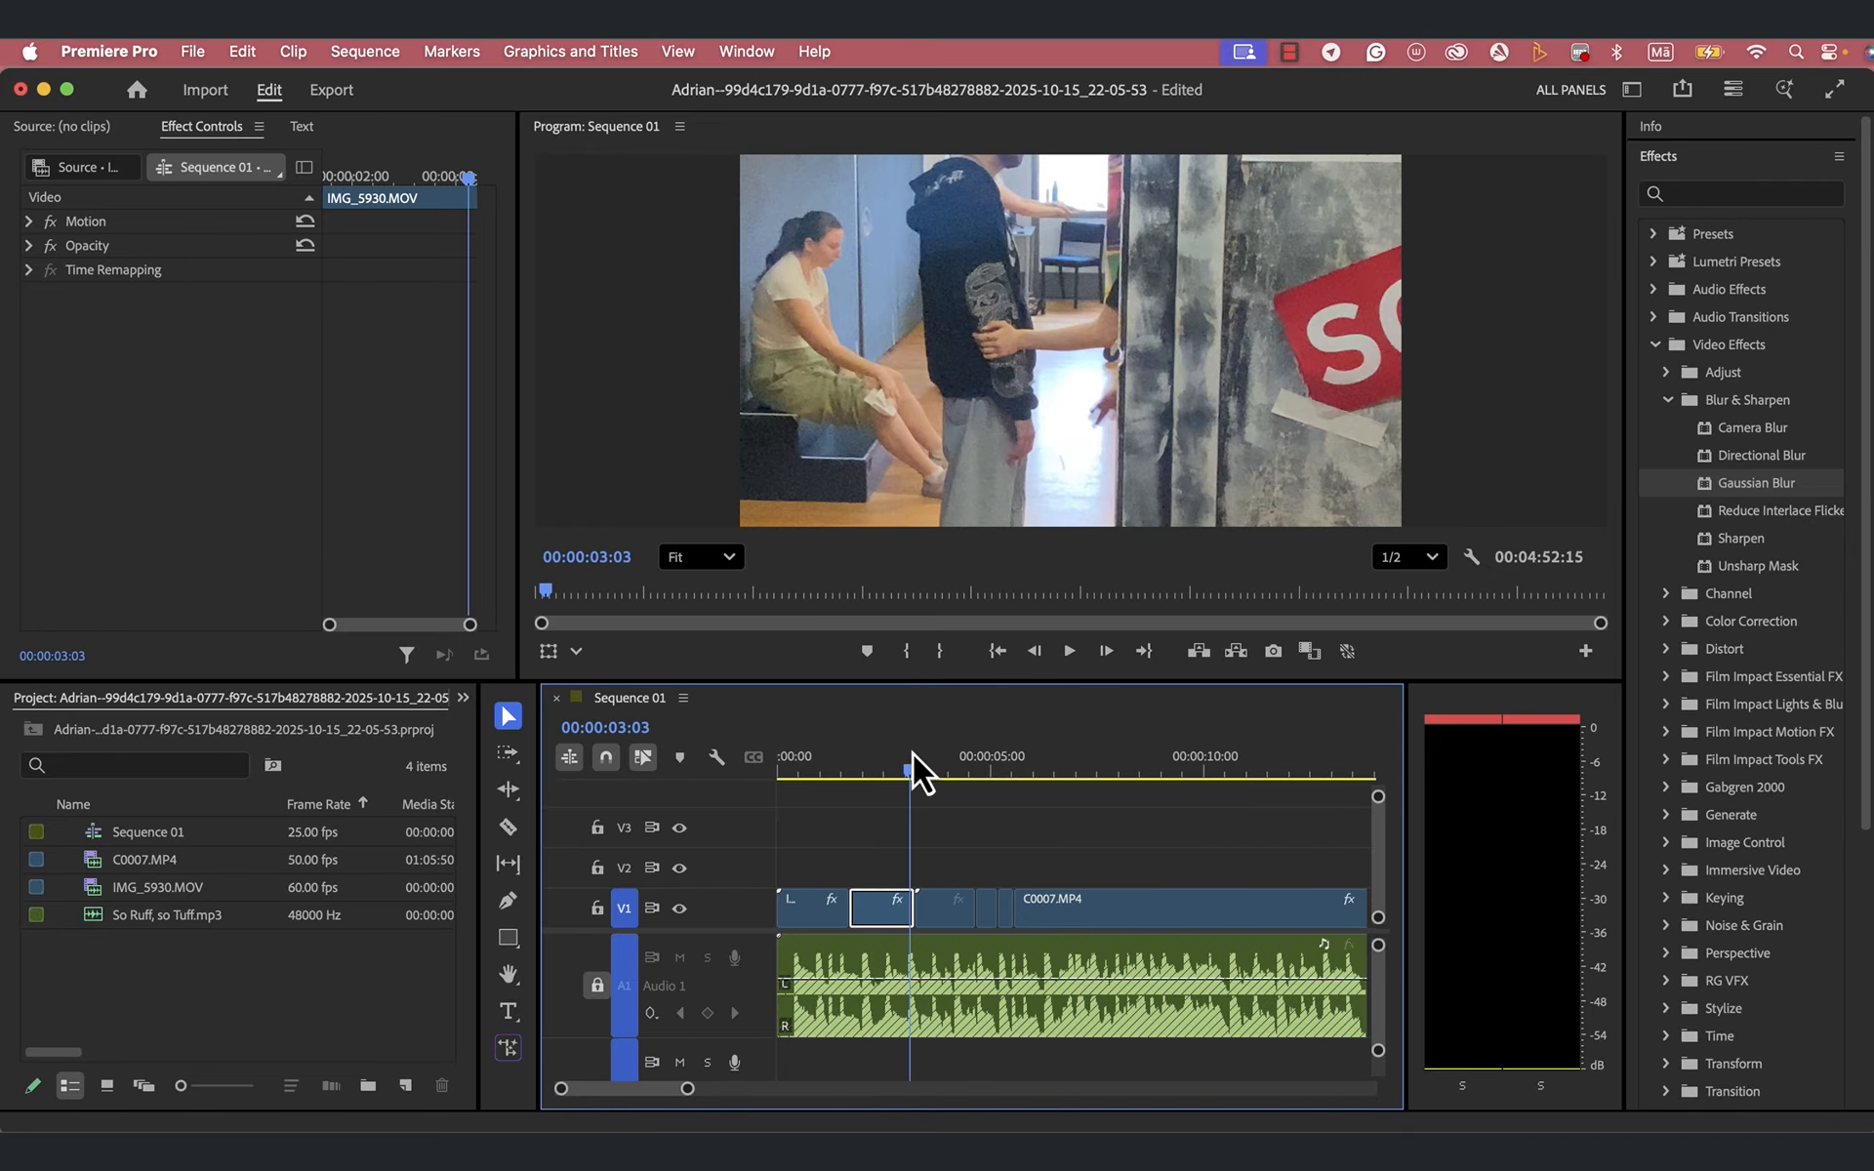
pyautogui.press('space')
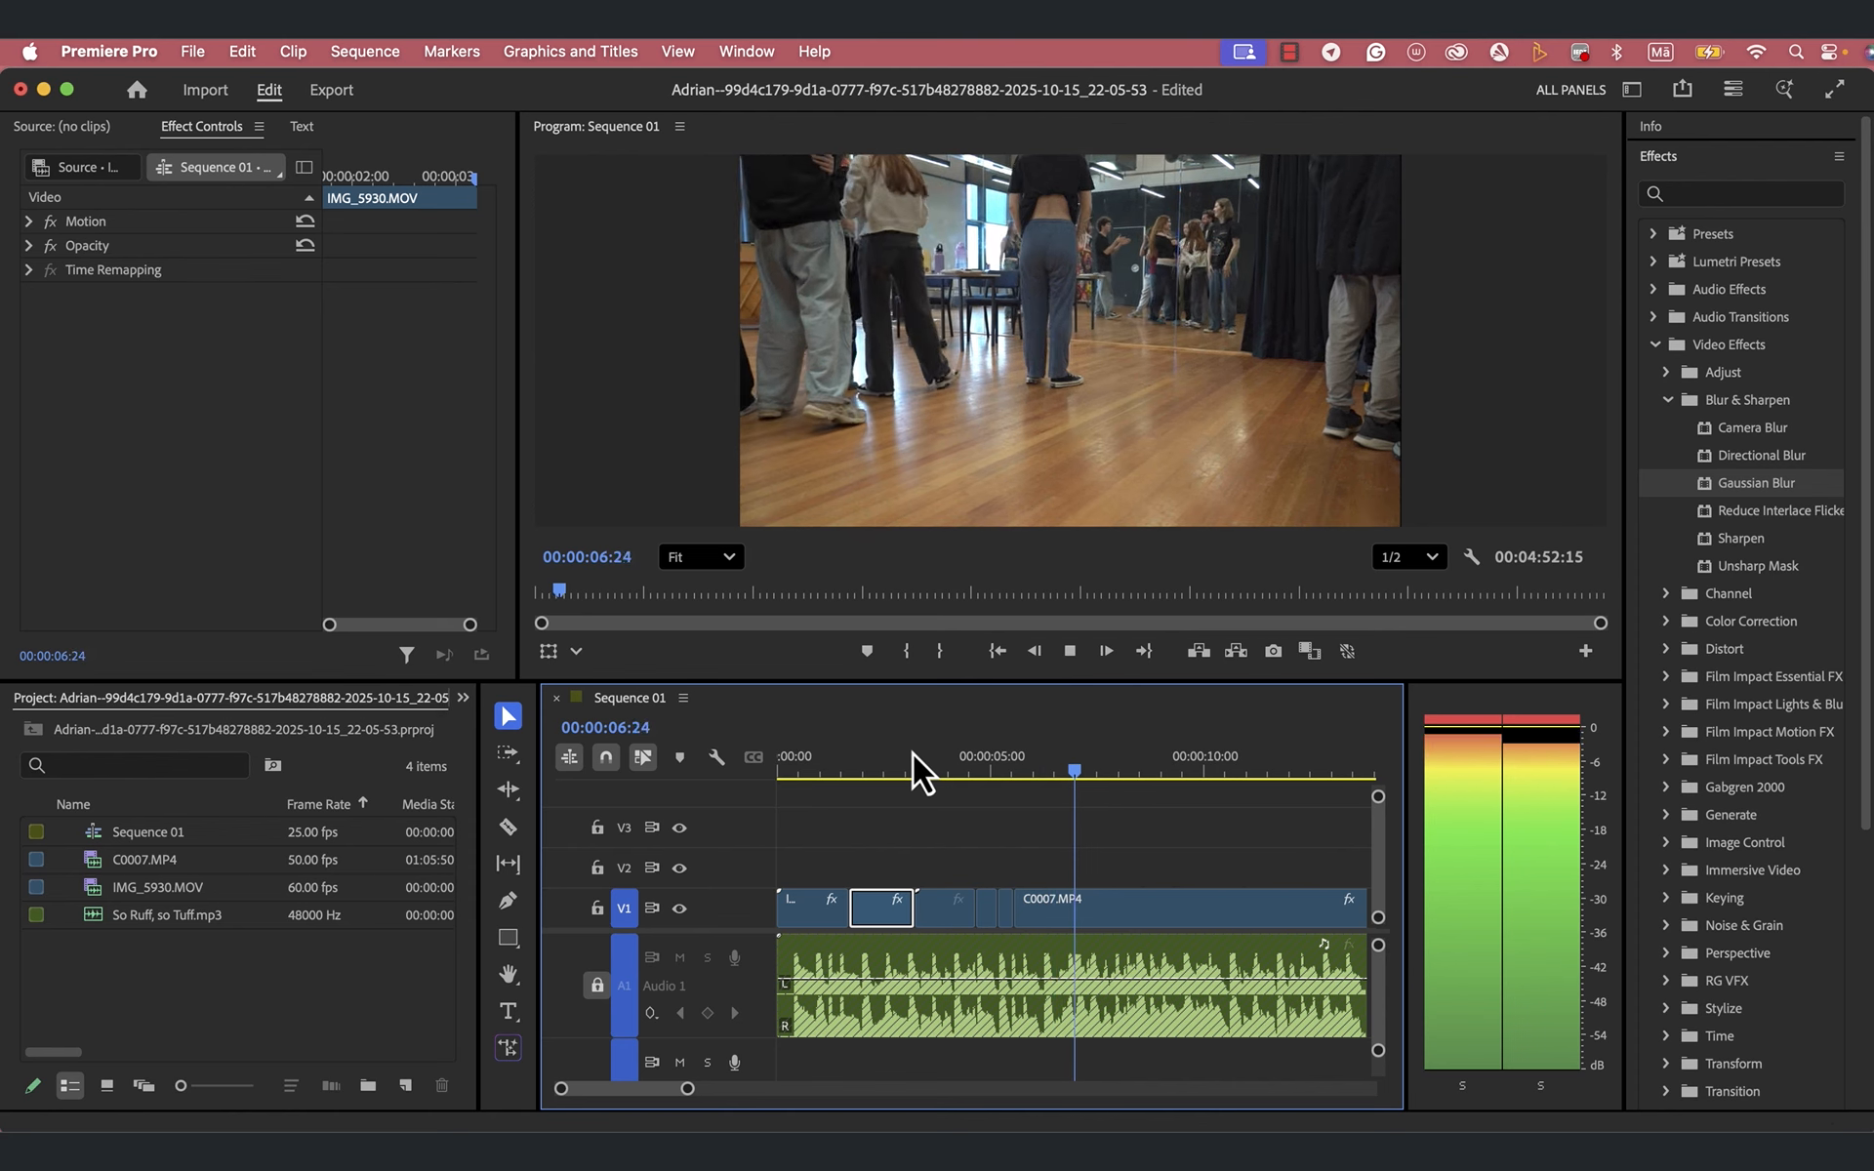
pyautogui.press('space')
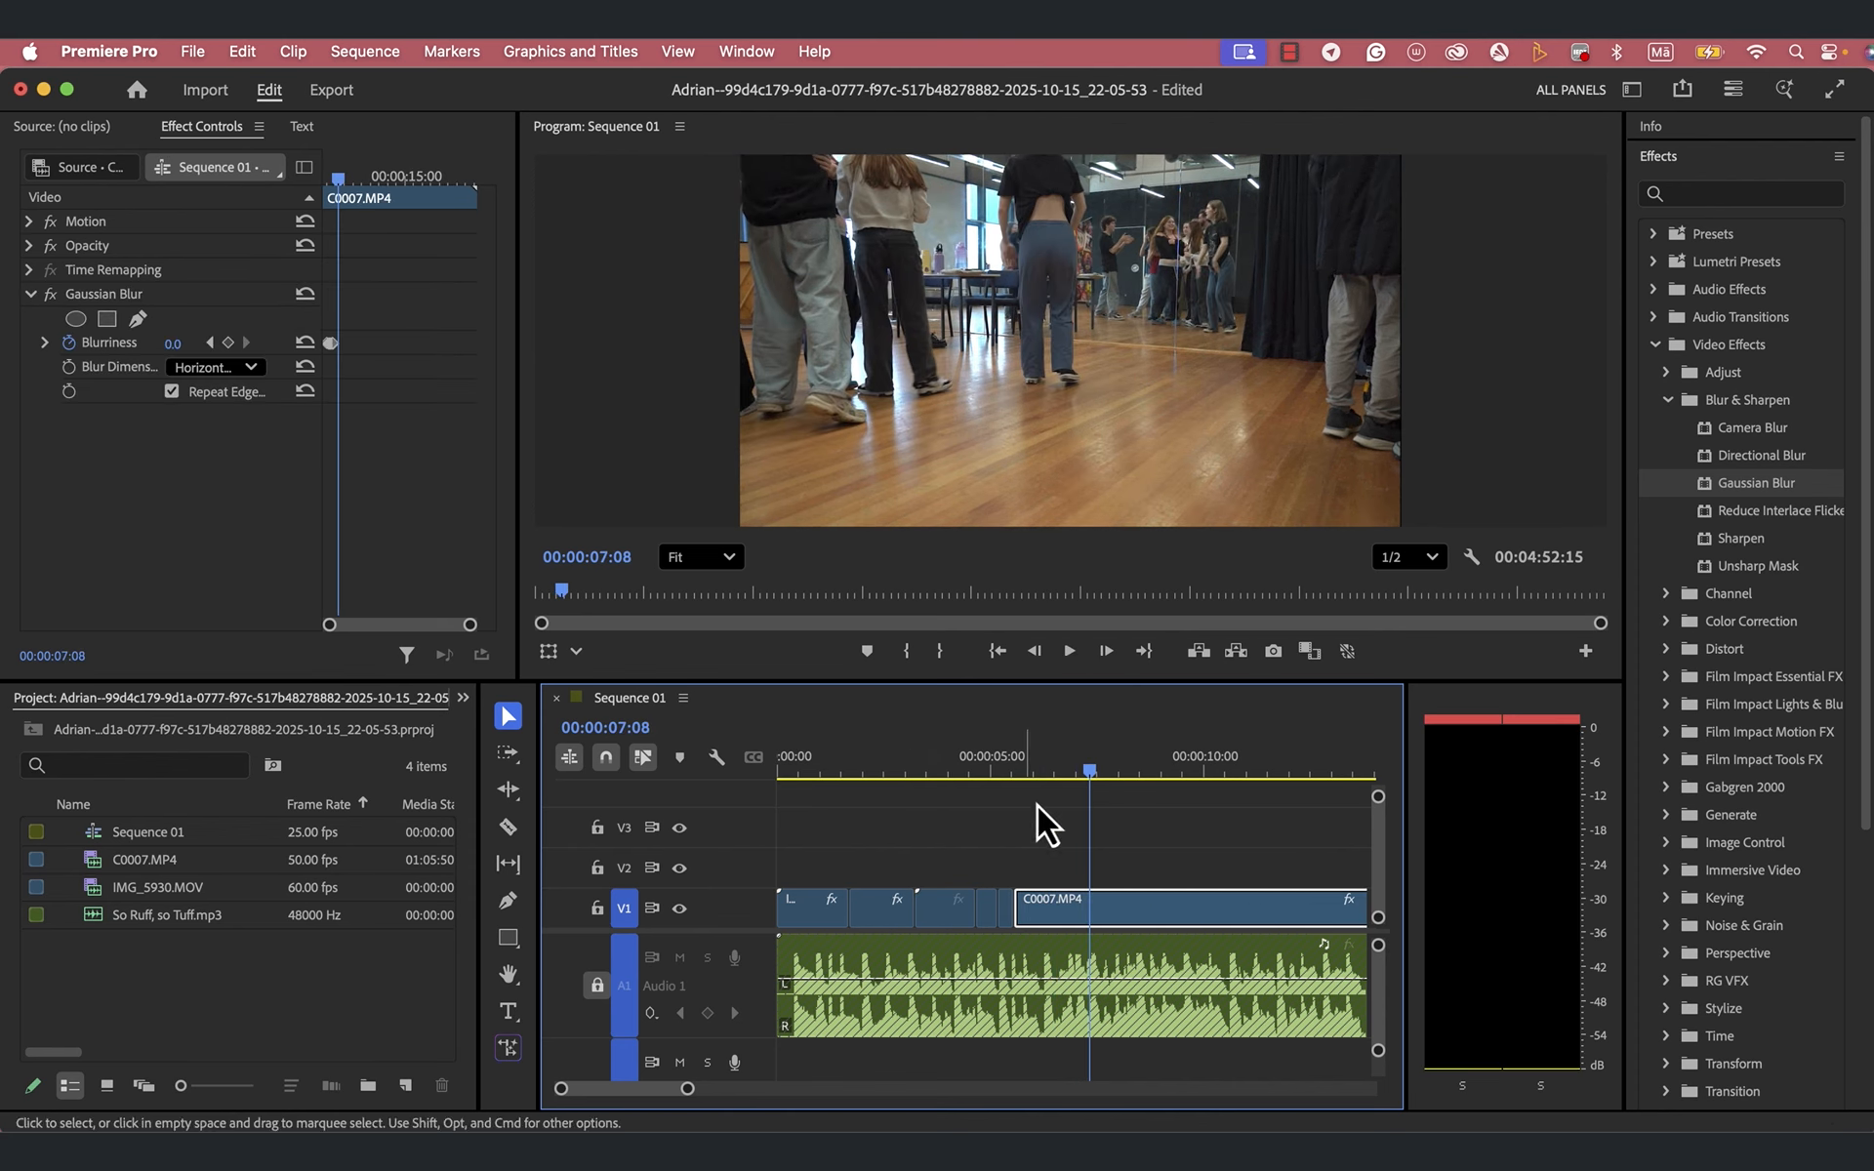
# - Play the long C0007.MP4 clip from 00:00:07:10 to about 00:00:12:02 to listen for another beat
pyautogui.moveTo(1089, 776)
pyautogui.mouseDown()
pyautogui.moveTo(1033, 798)
pyautogui.moveTo(1091, 788)
pyautogui.mouseUp()
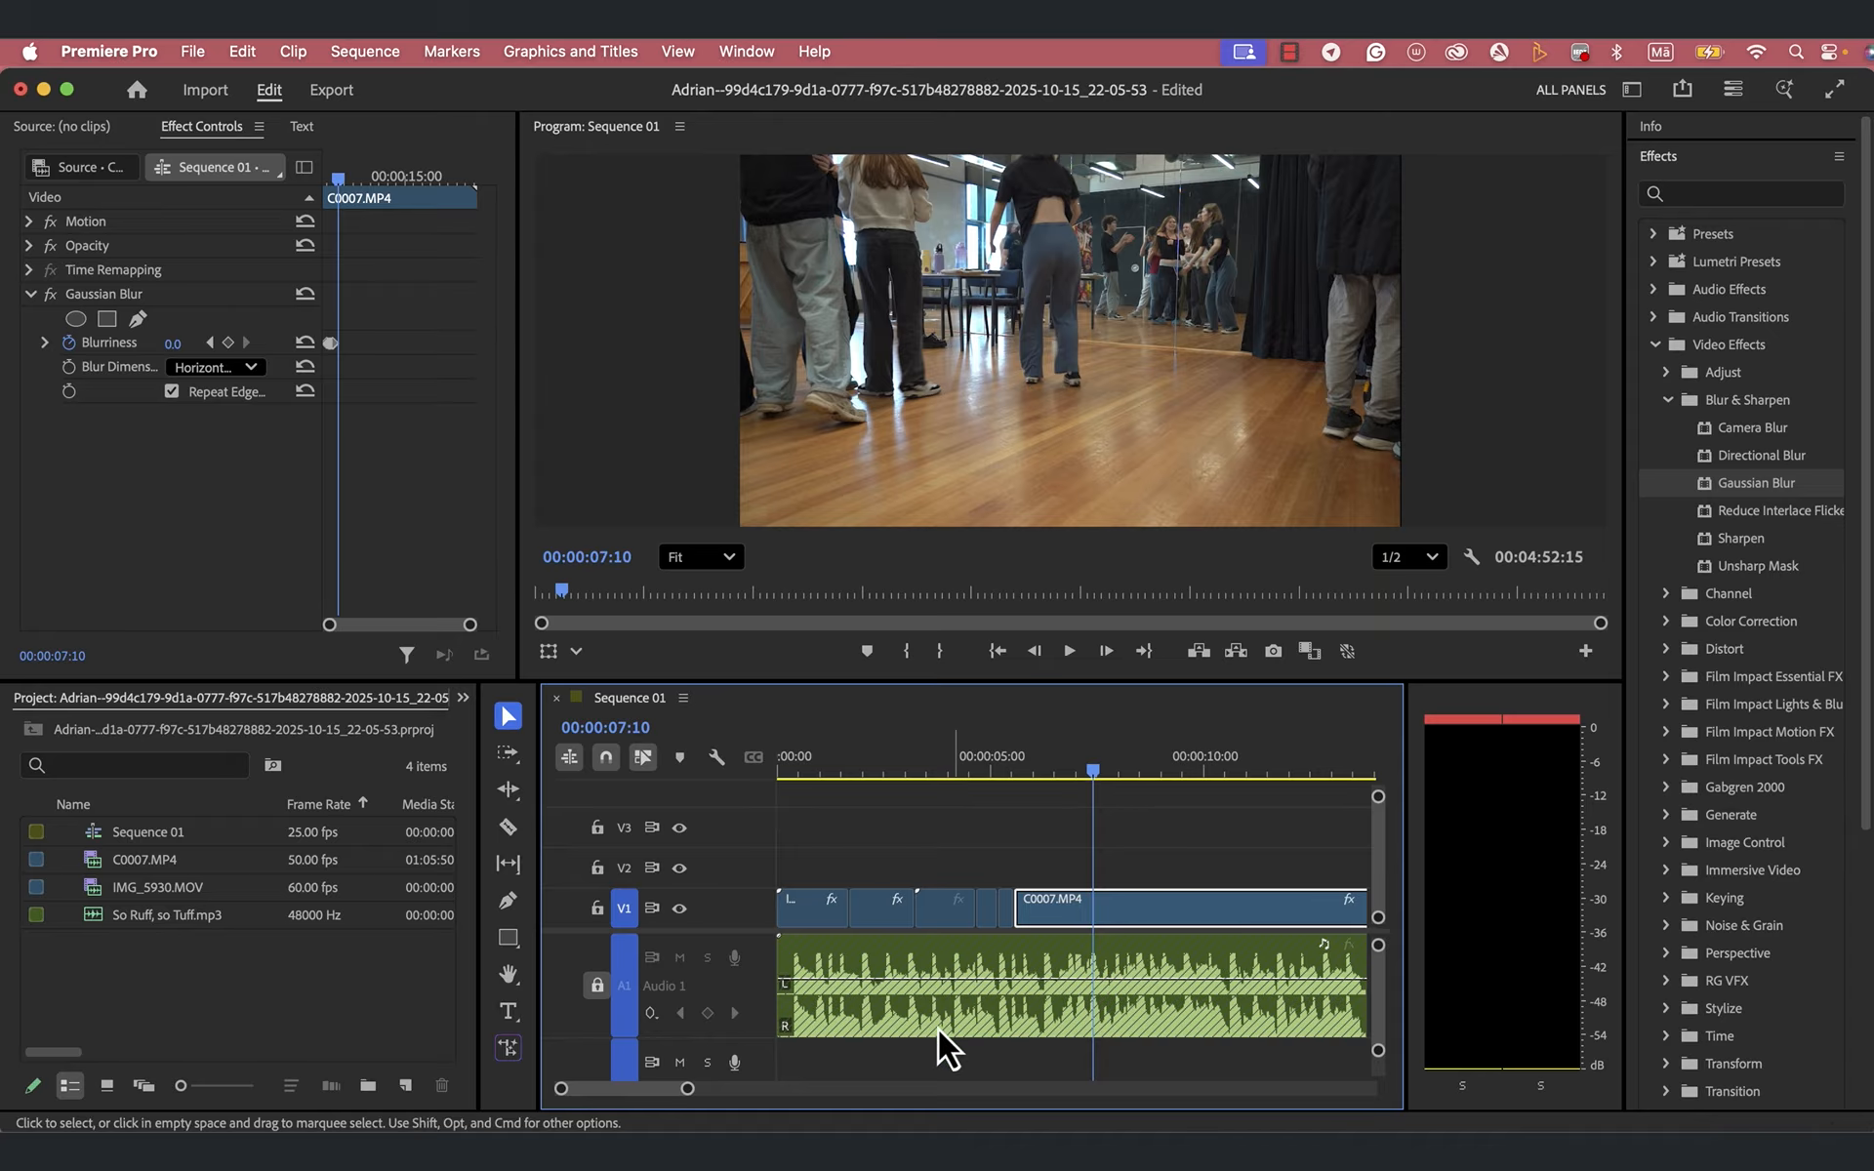
pyautogui.moveTo(688, 1089); pyautogui.dragTo(734, 1090)
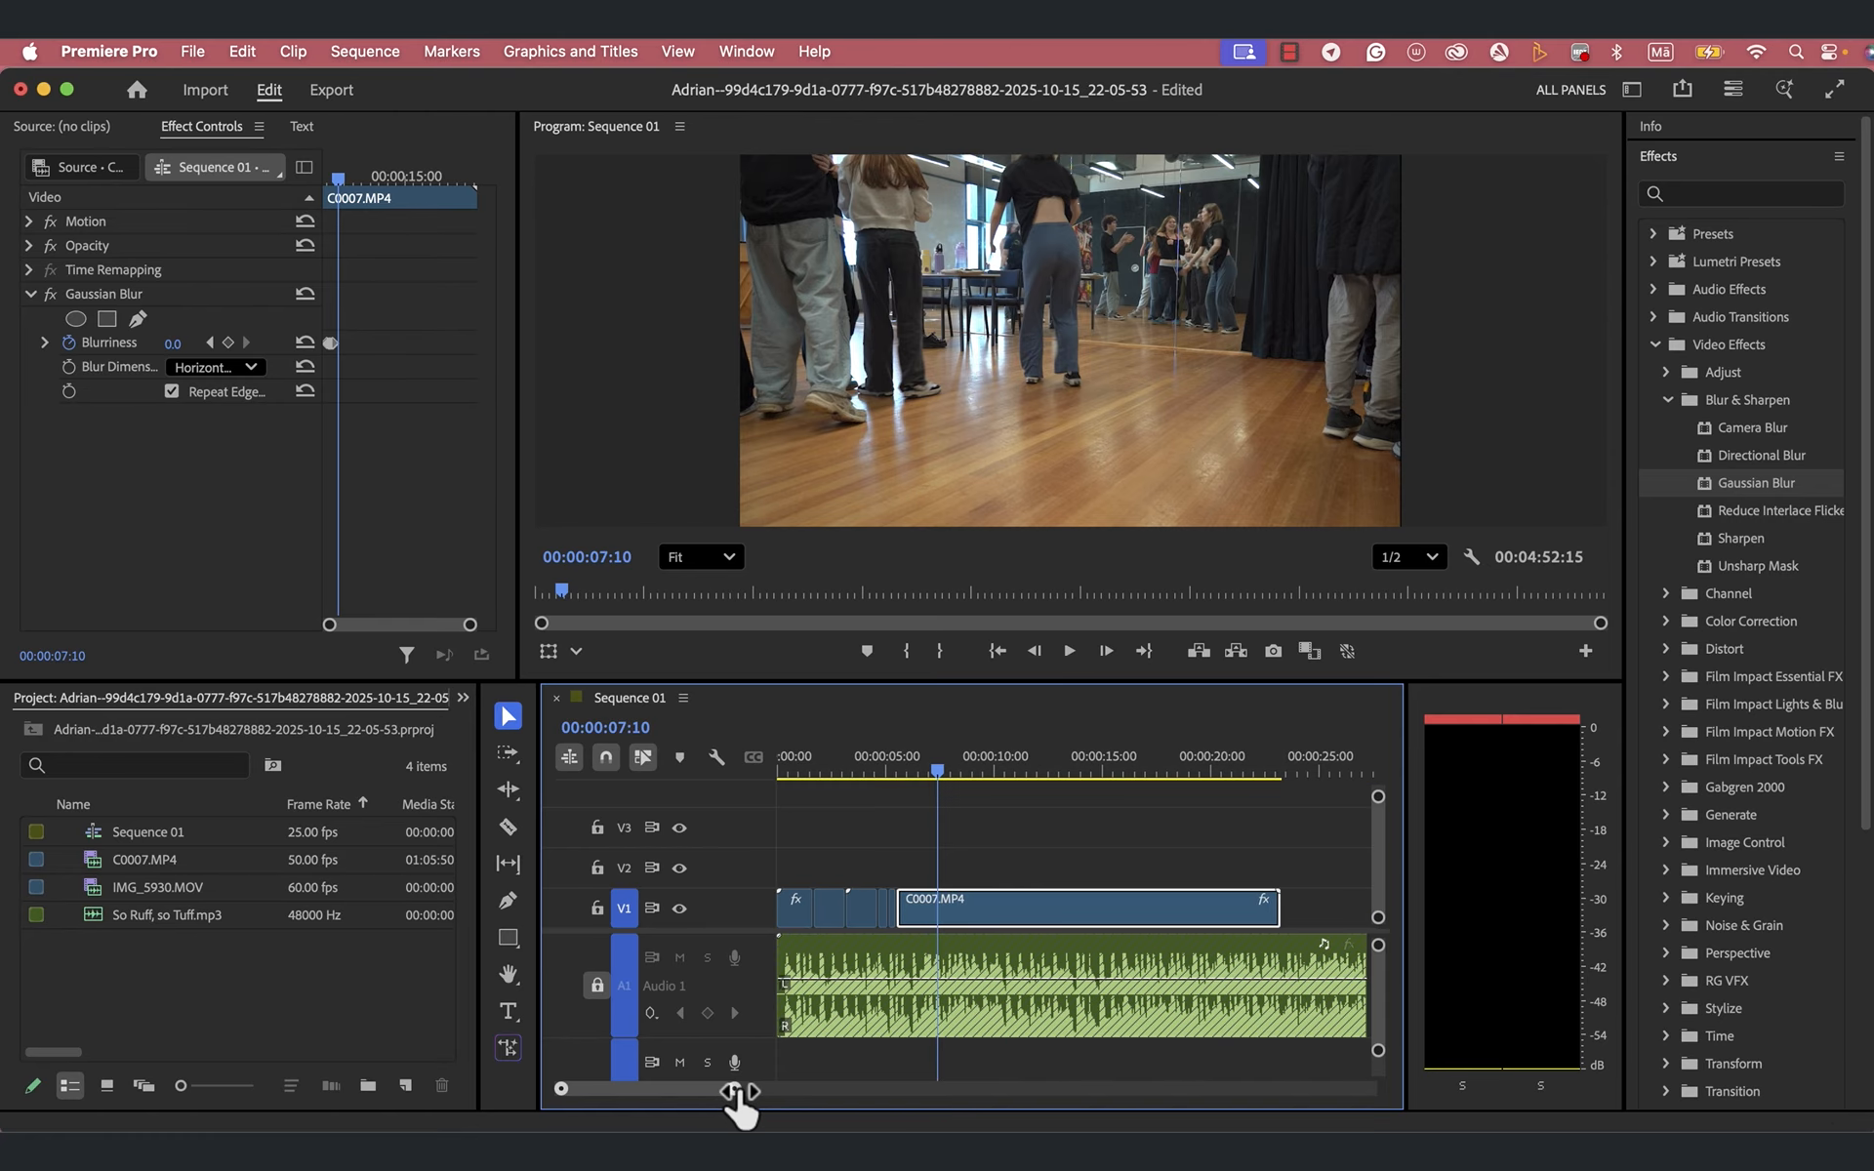
pyautogui.press('space')
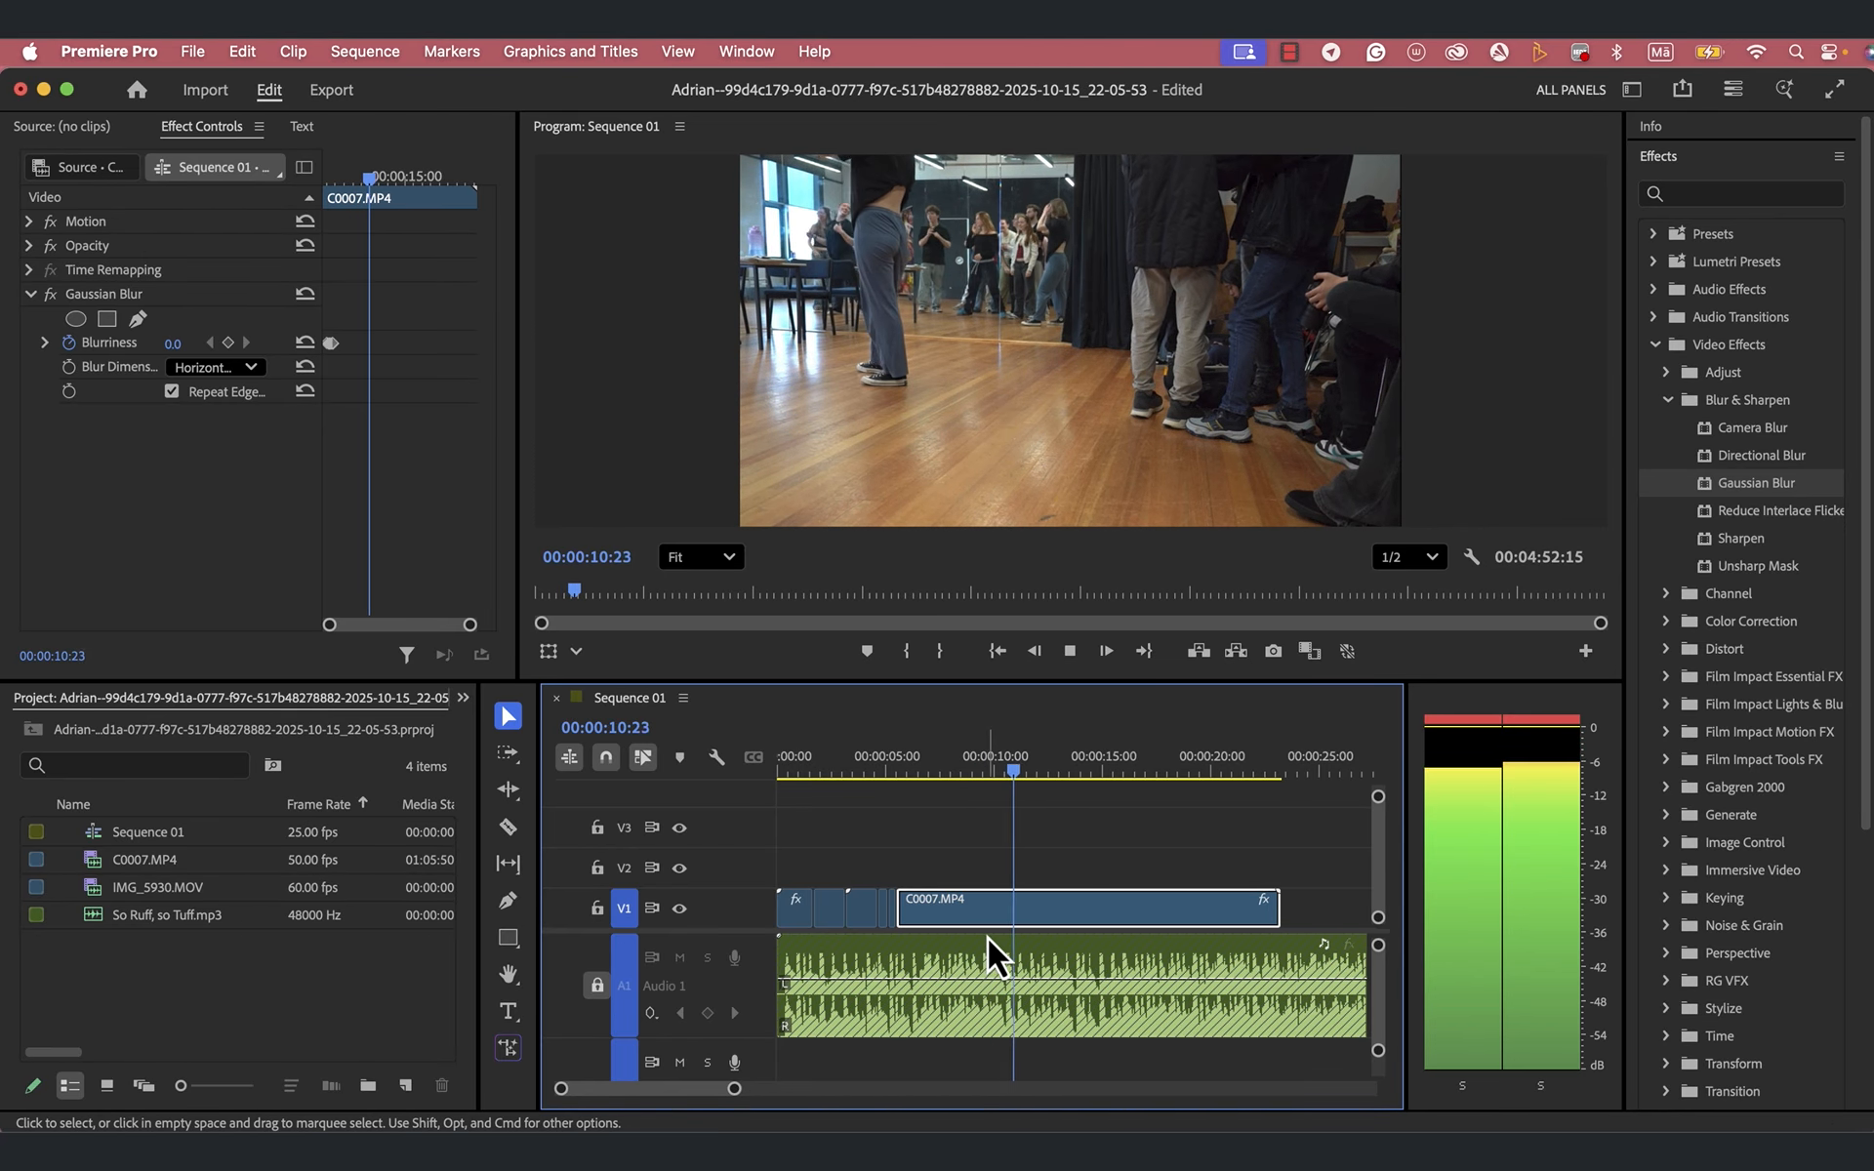
pyautogui.press('space')
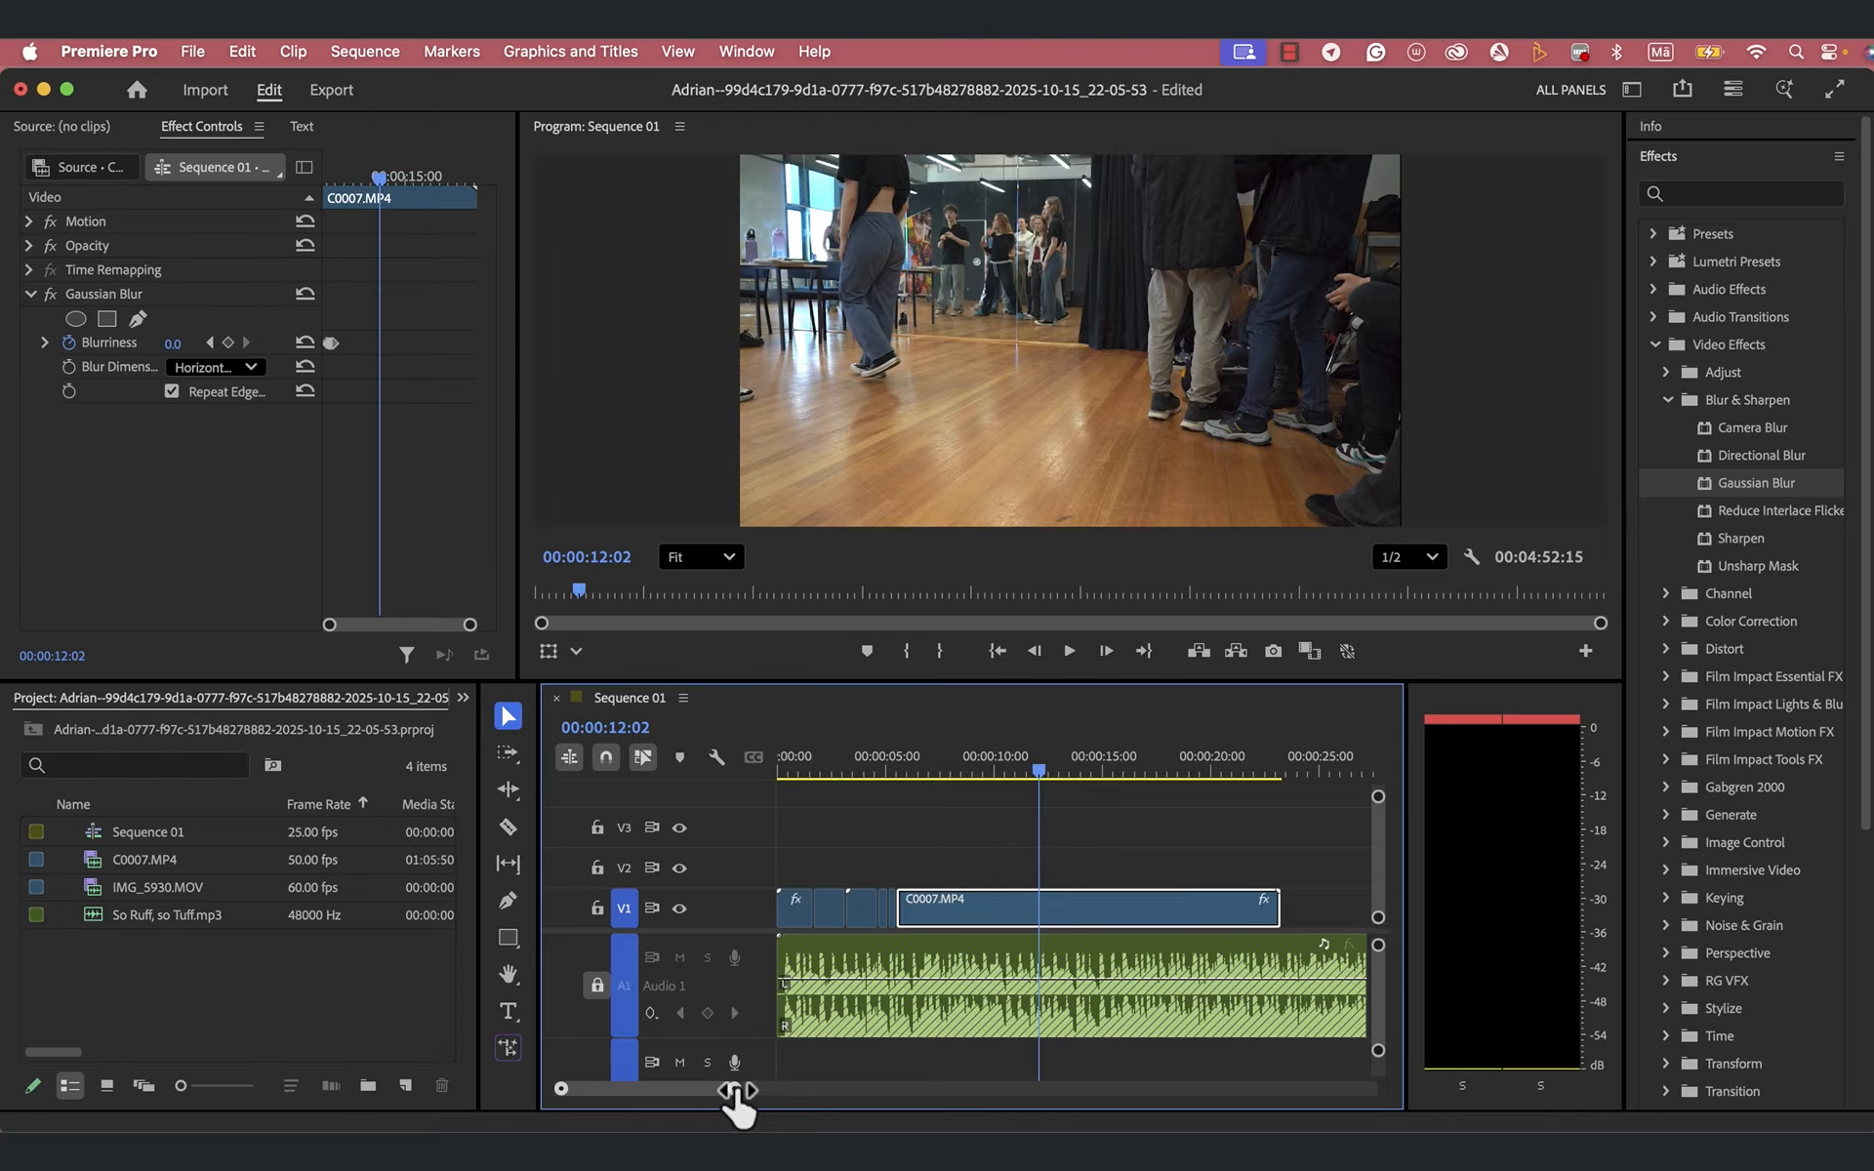
# - Zoom in around 00:00:12:00 and replay the stretch from about 00:00:10:06 to locate the strong beat in the waveform
pyautogui.moveTo(738, 1093); pyautogui.dragTo(683, 1100)
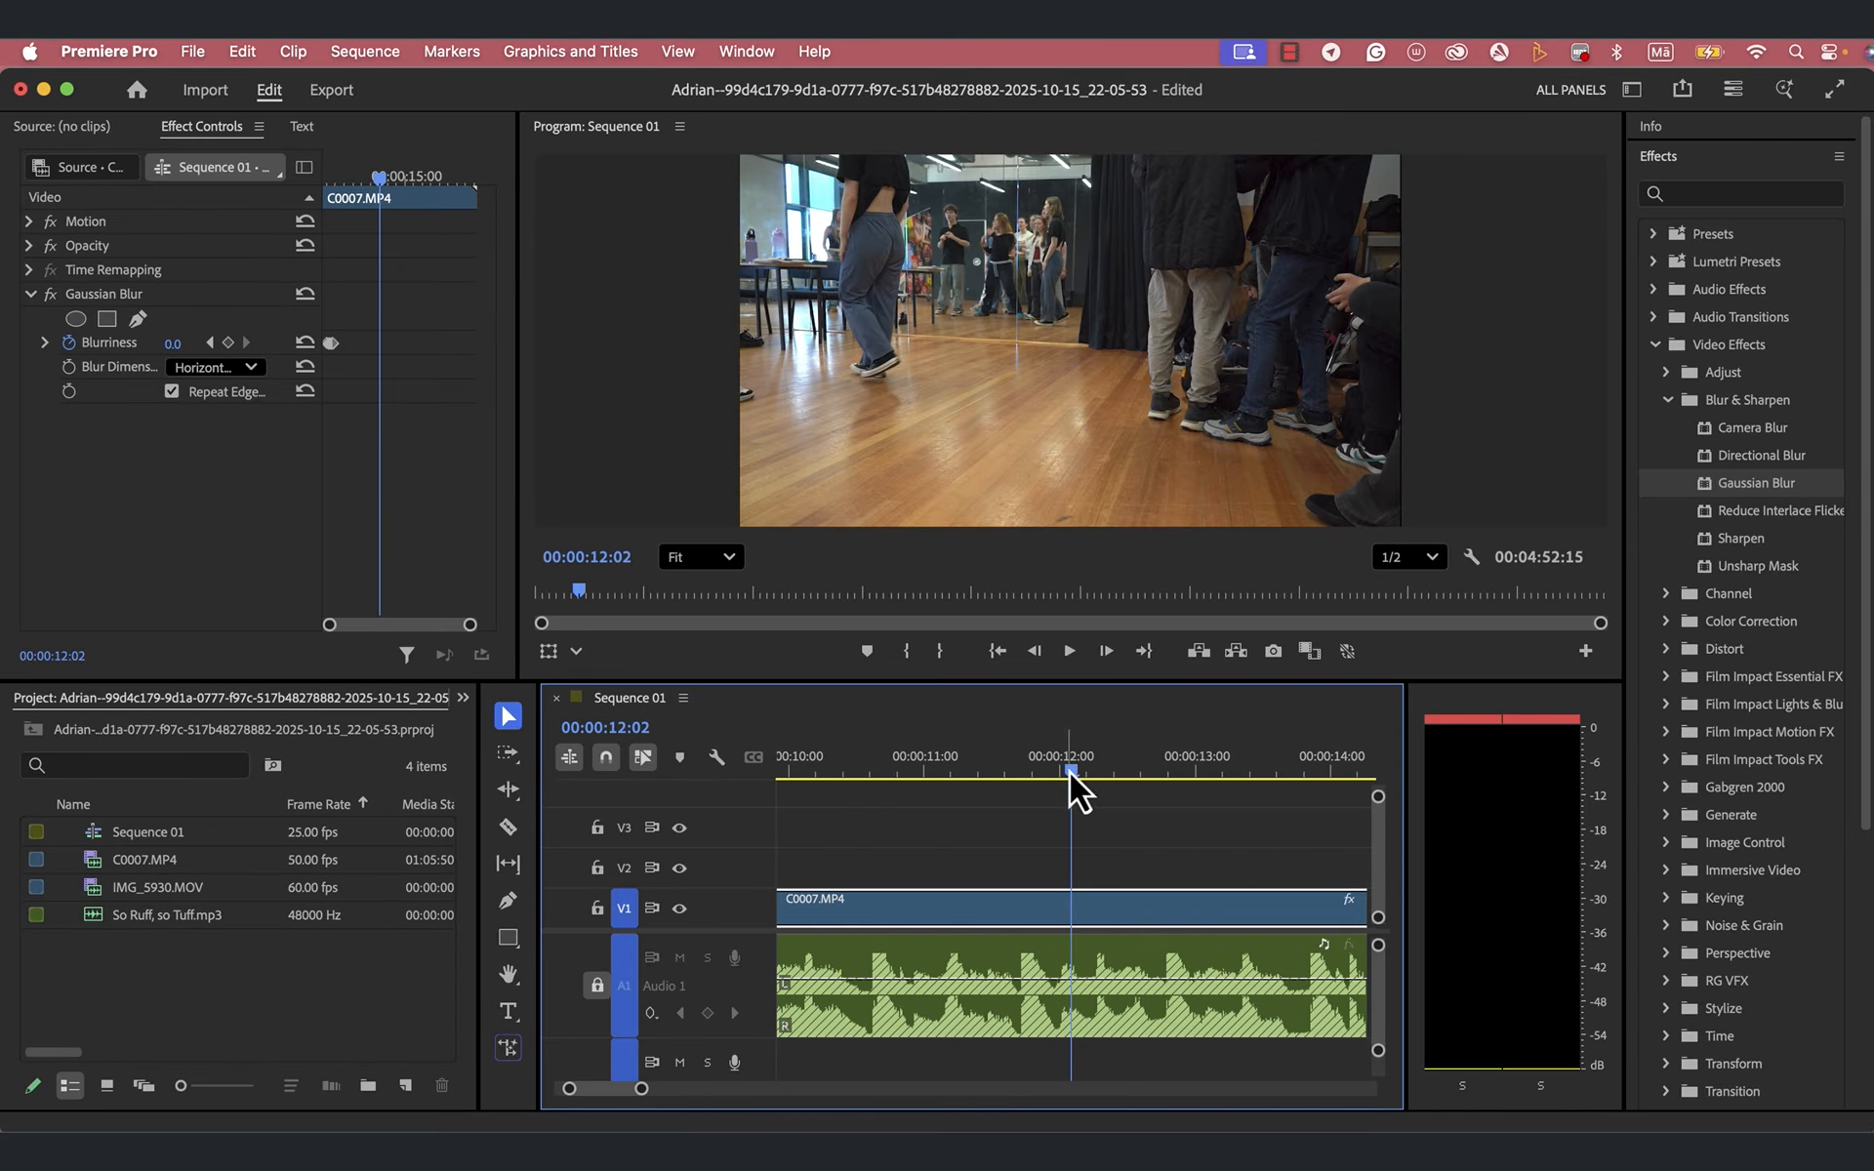
pyautogui.moveTo(1070, 771); pyautogui.dragTo(903, 818)
pyautogui.press('space')
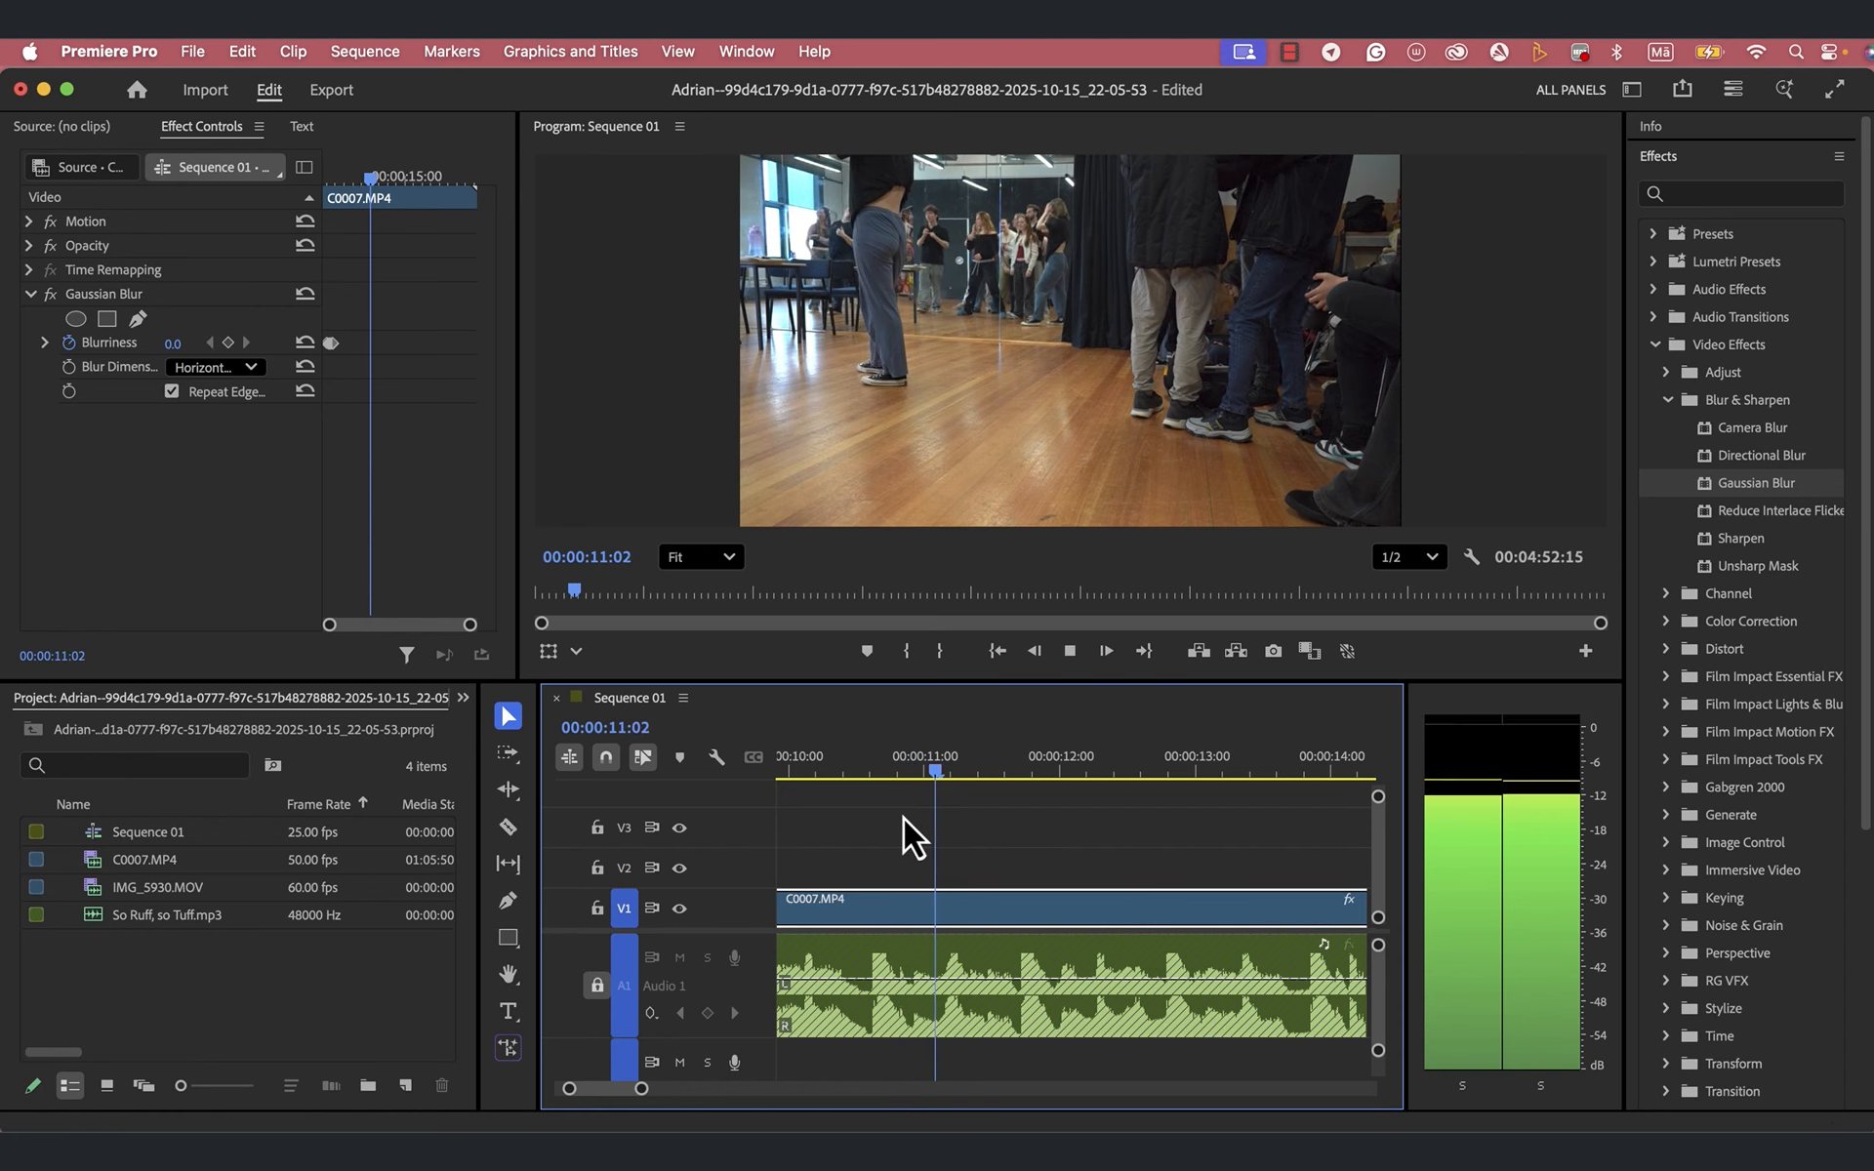
pyautogui.press('space')
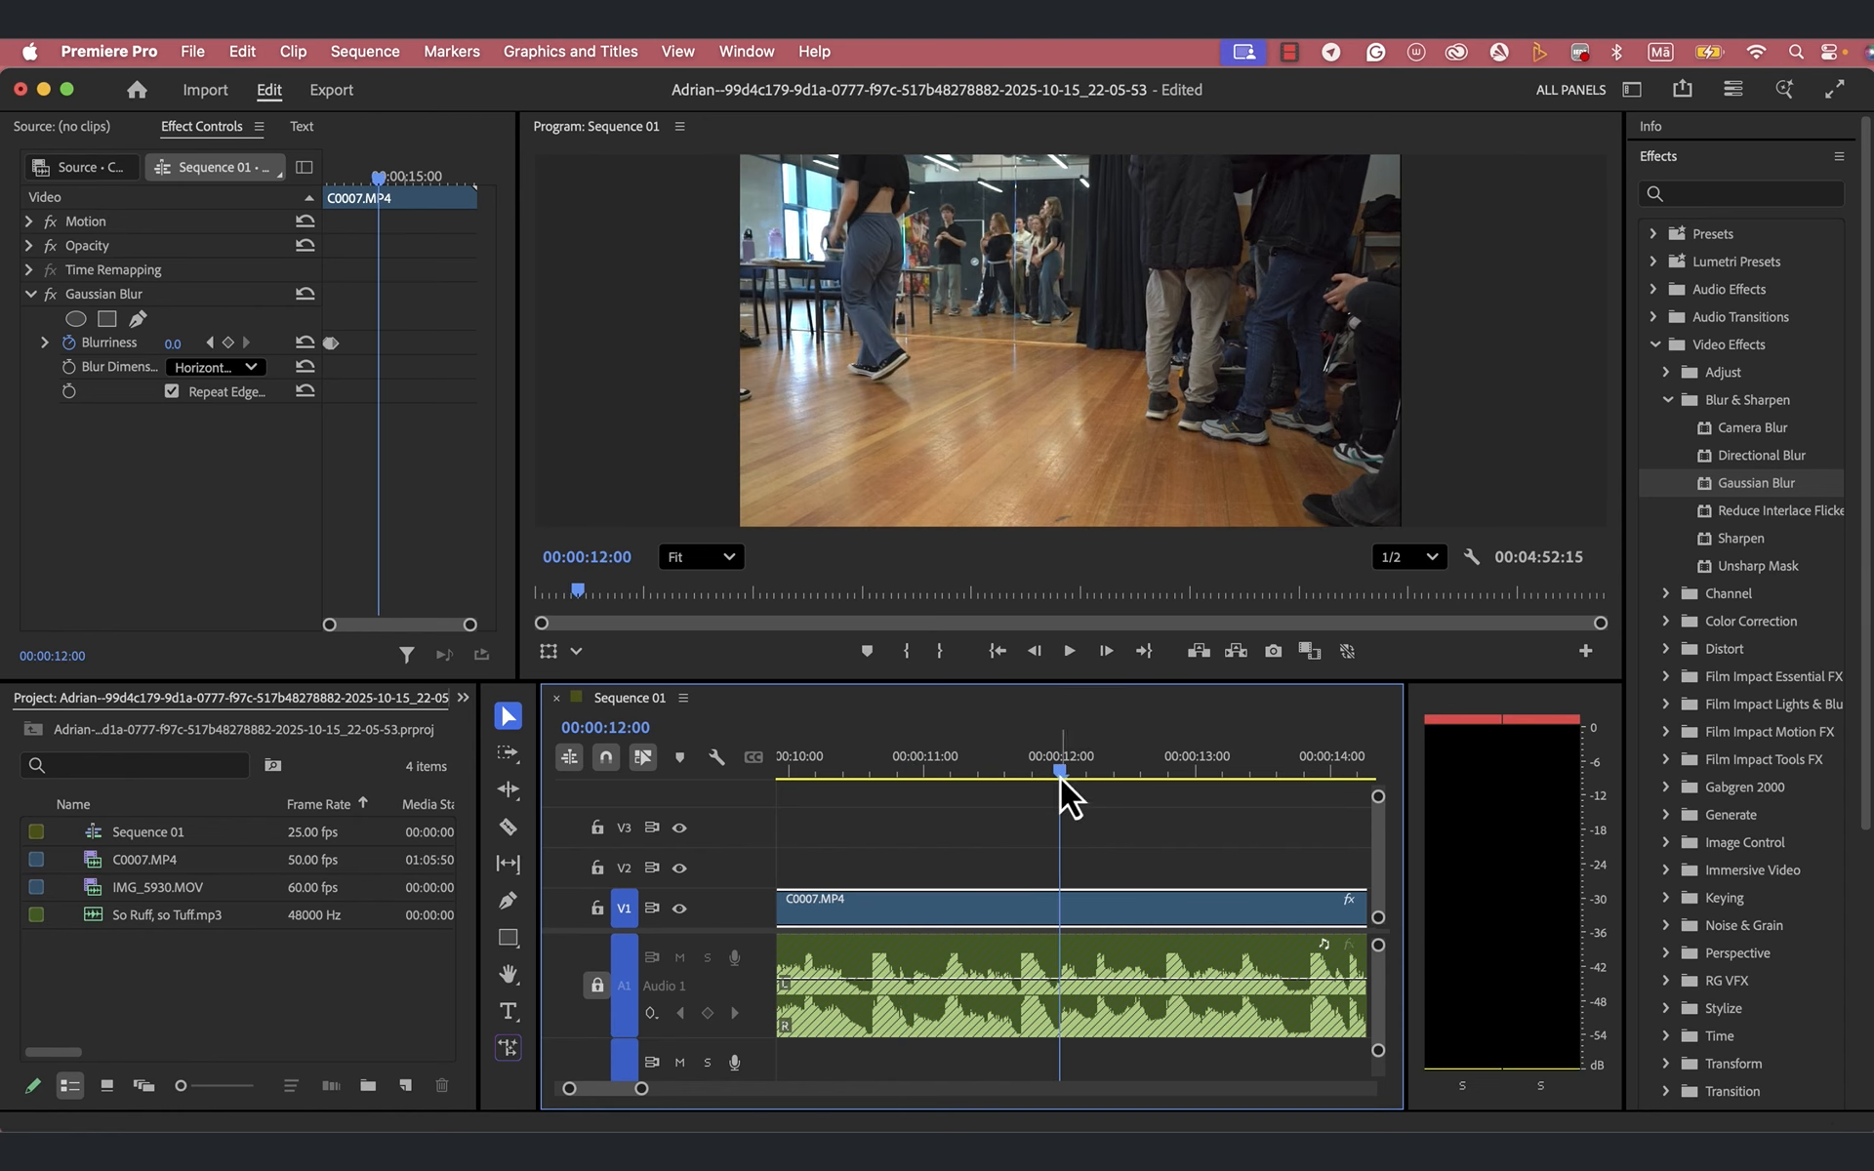
pyautogui.moveTo(1061, 769); pyautogui.dragTo(824, 824)
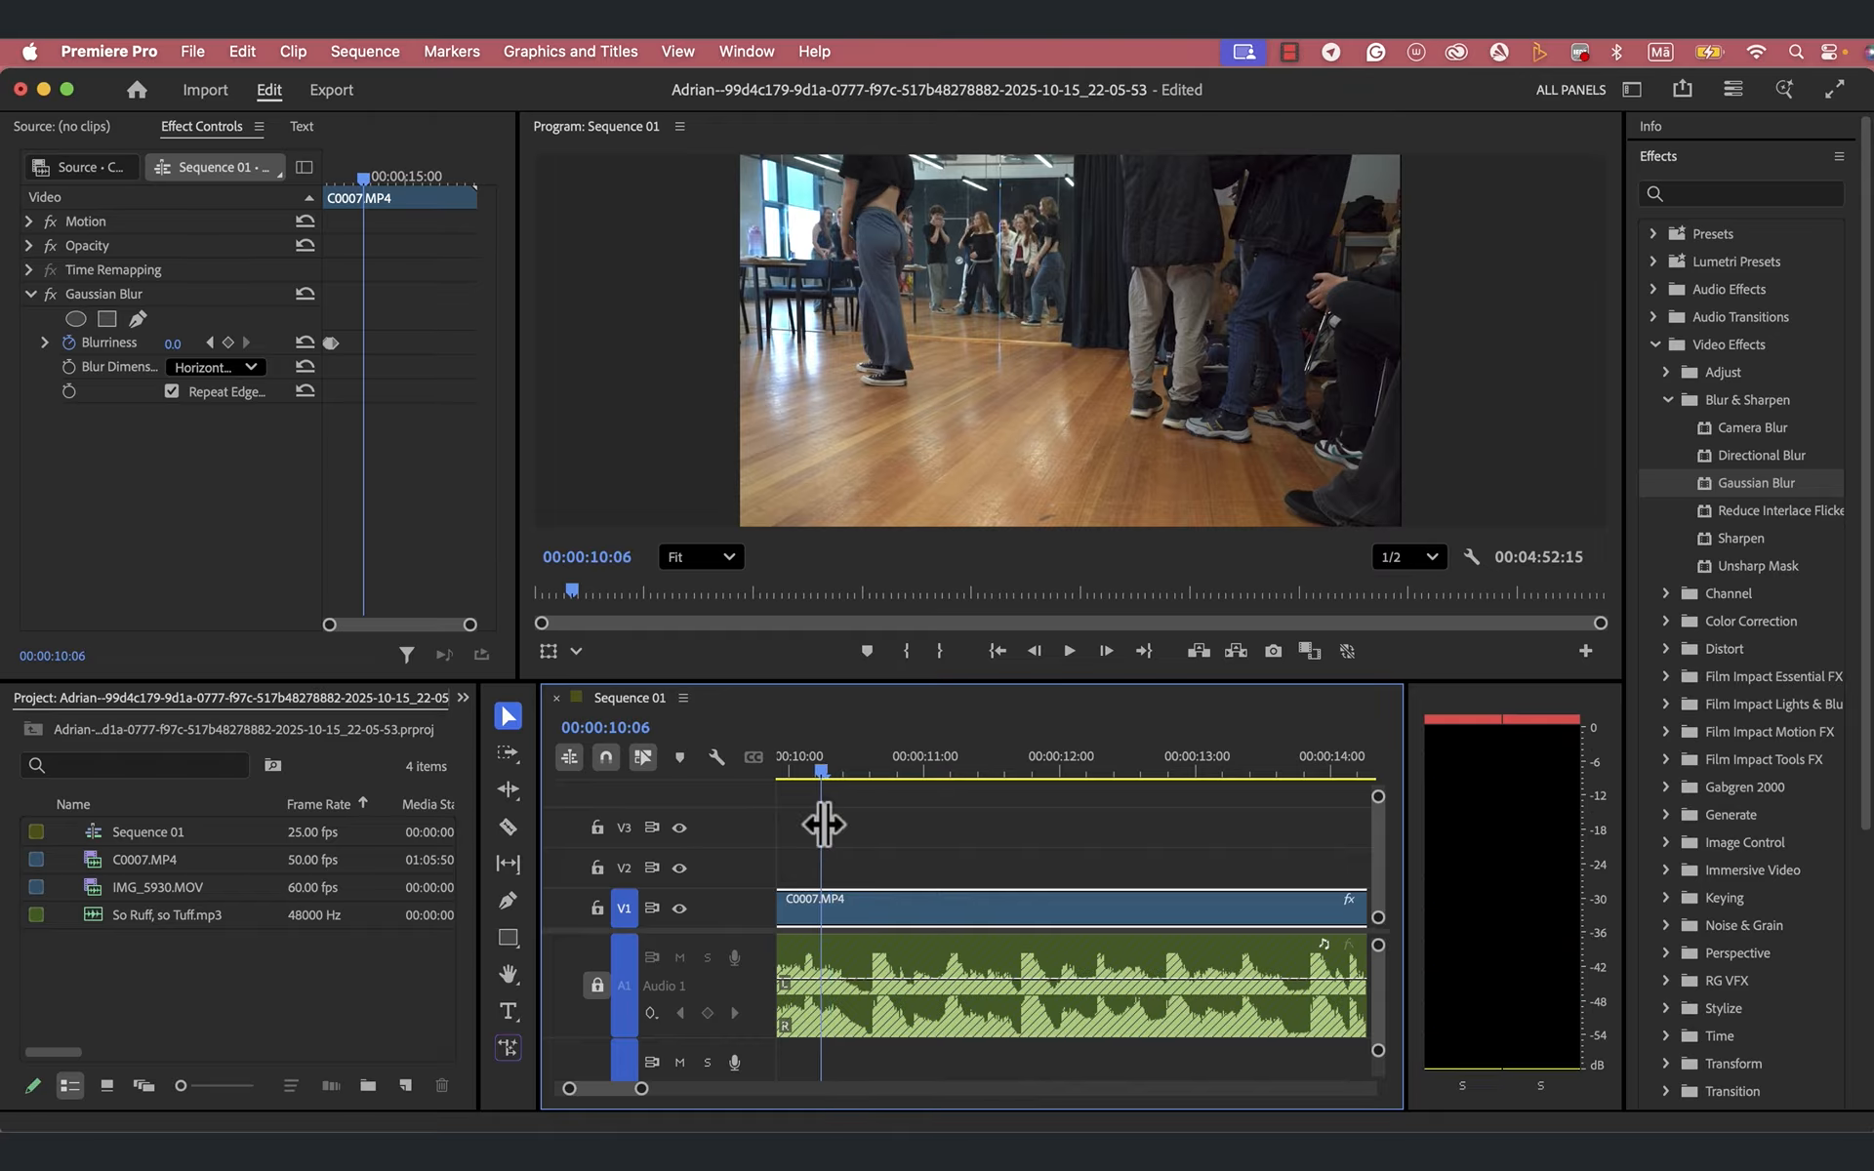
pyautogui.press('space')
pyautogui.press('space')
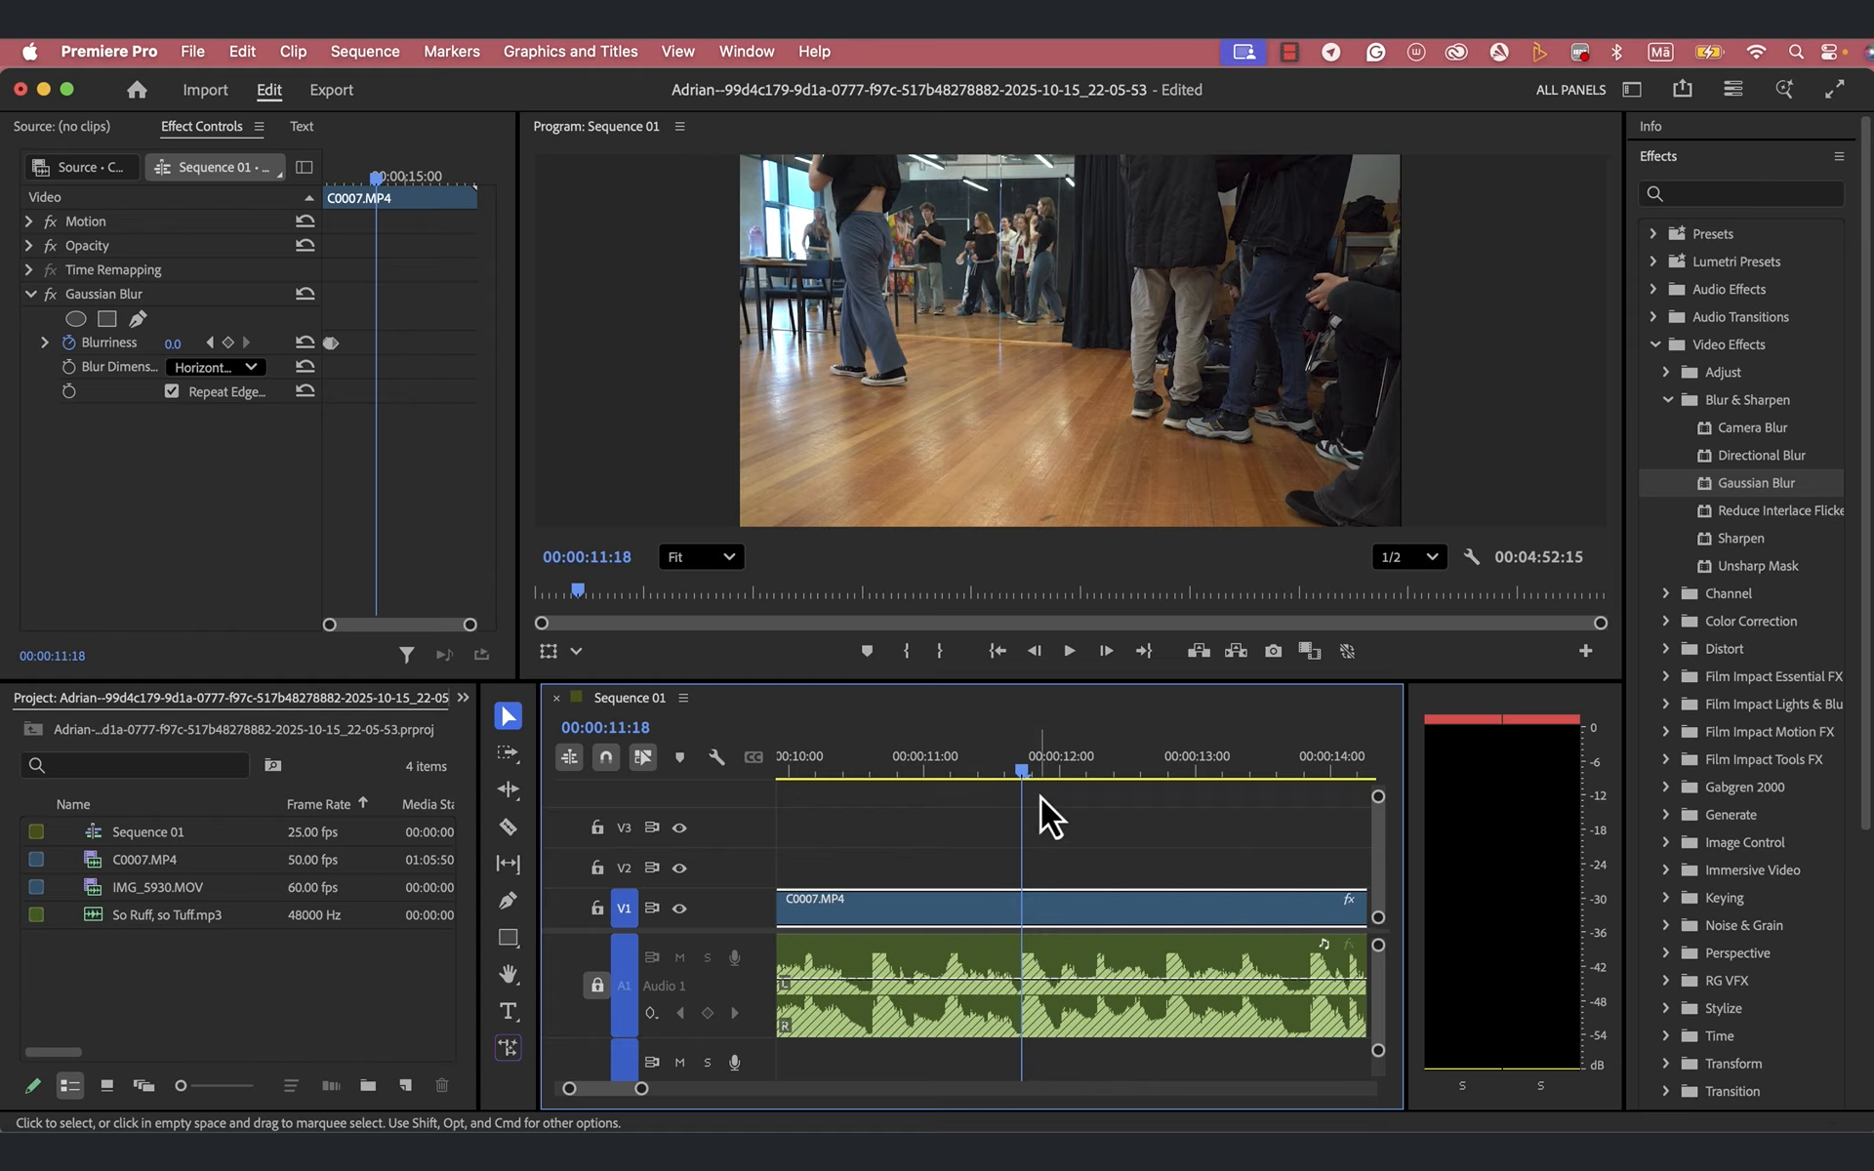
# - Split the long C0007.MP4 clip with the Razor tool at 00:00:11:17, just before the beat
pyautogui.click(1021, 773)
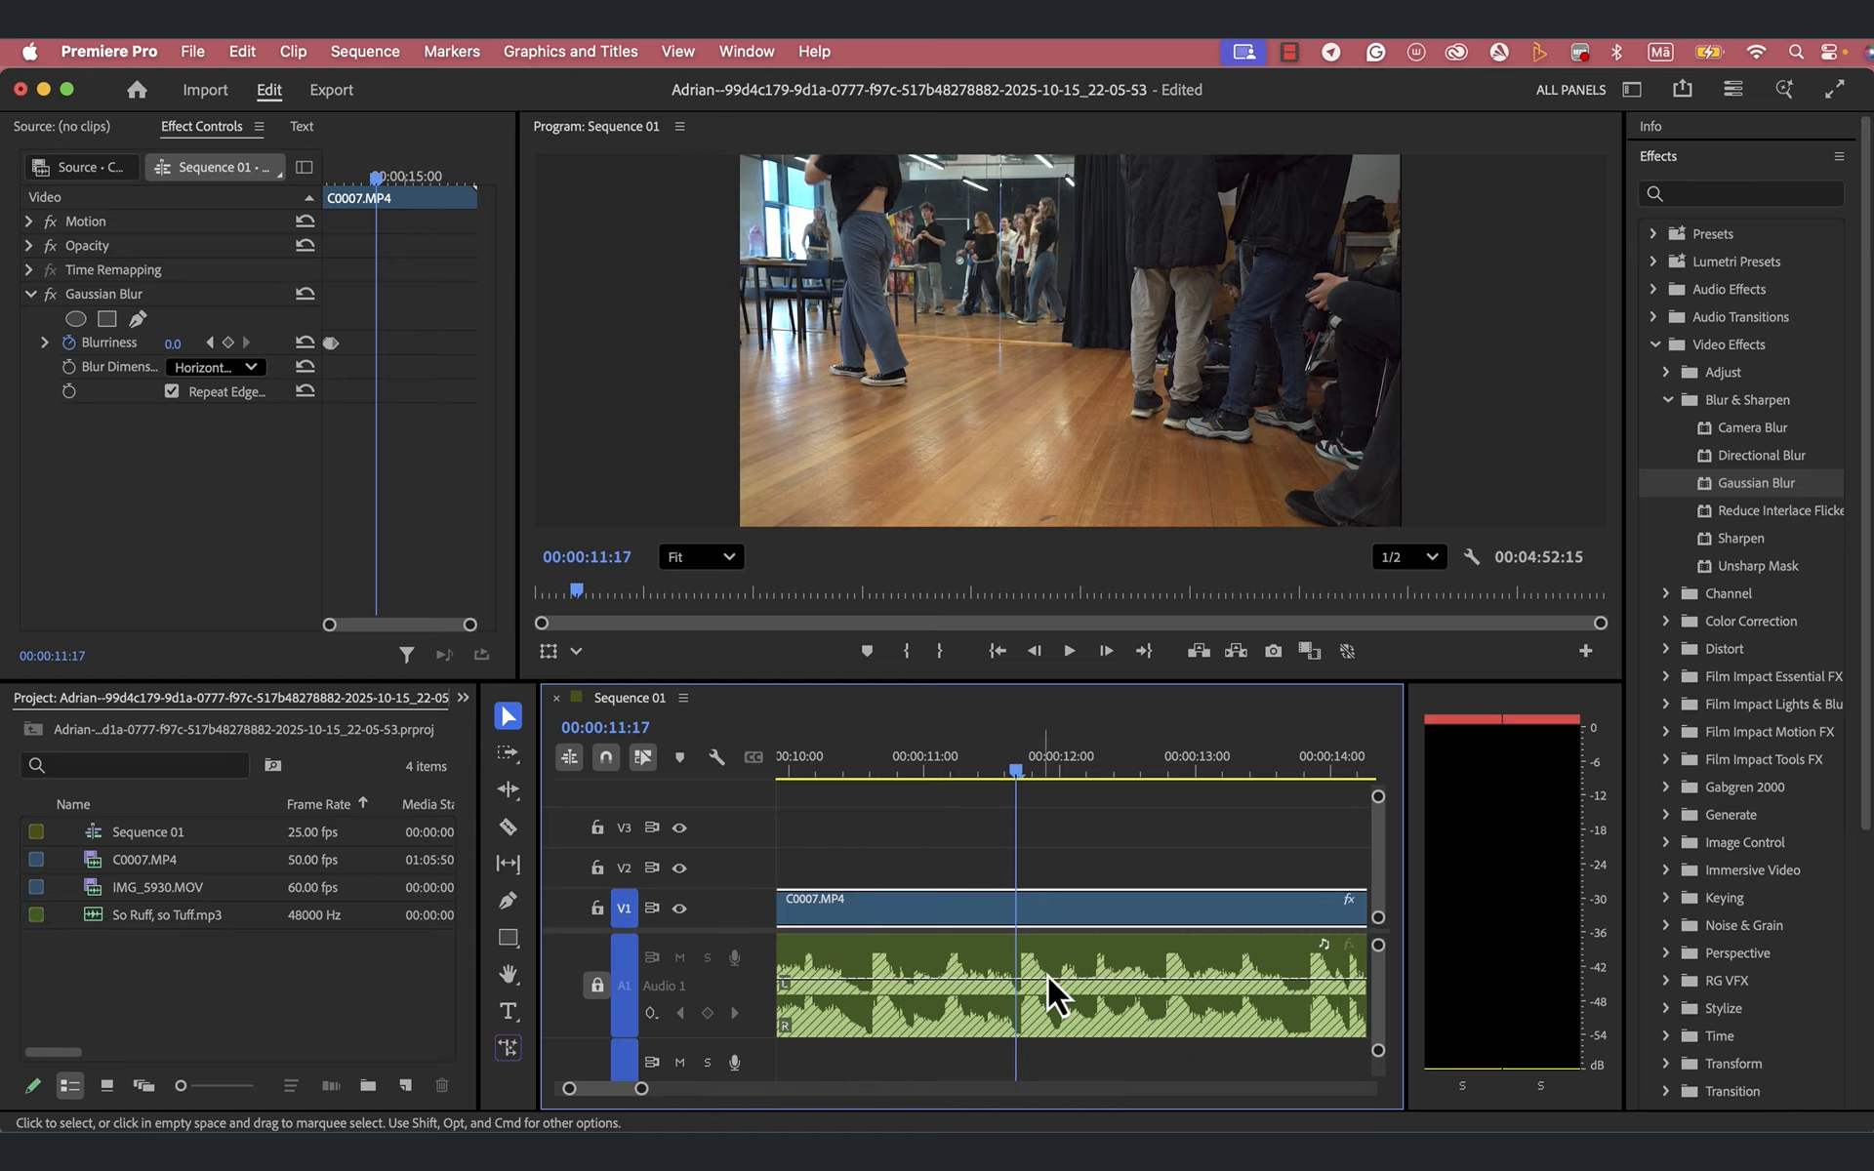
pyautogui.click(509, 827)
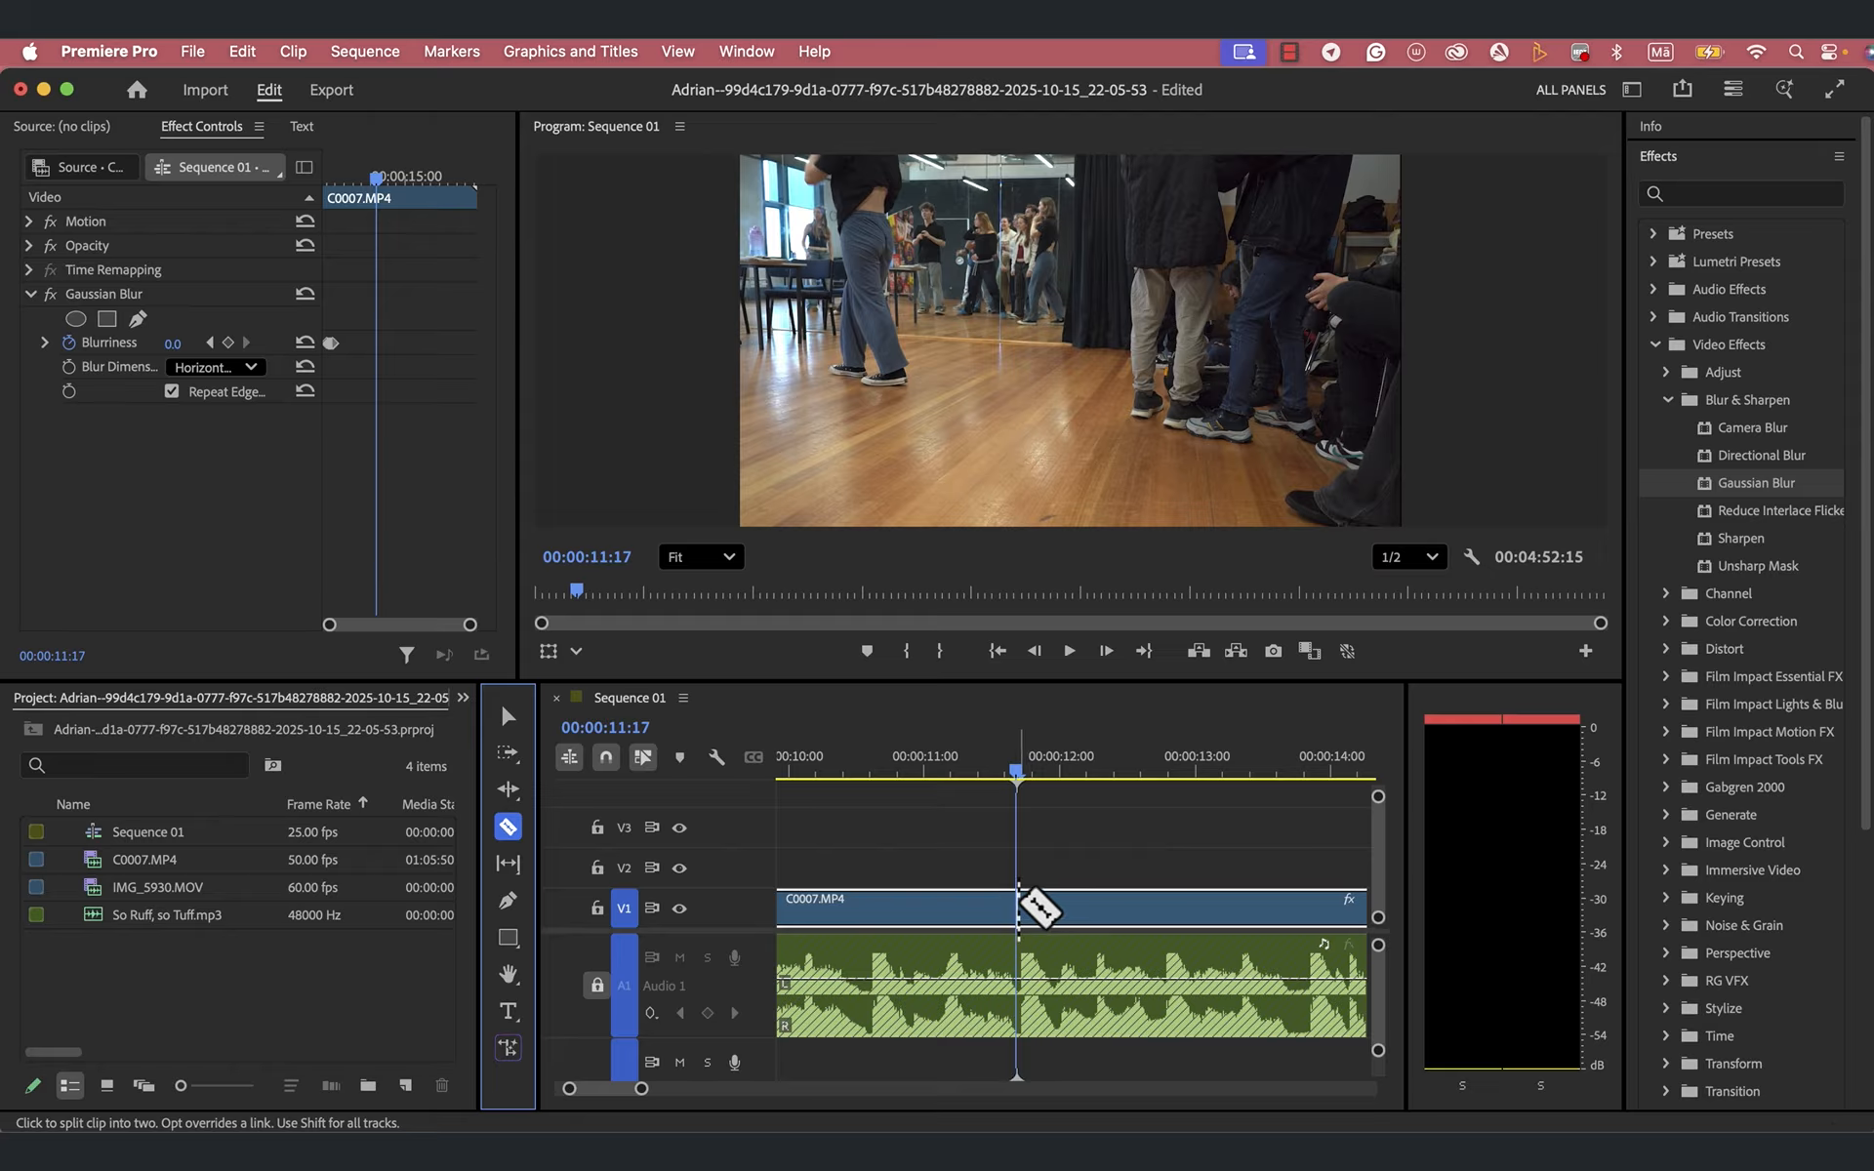
pyautogui.click(1020, 903)
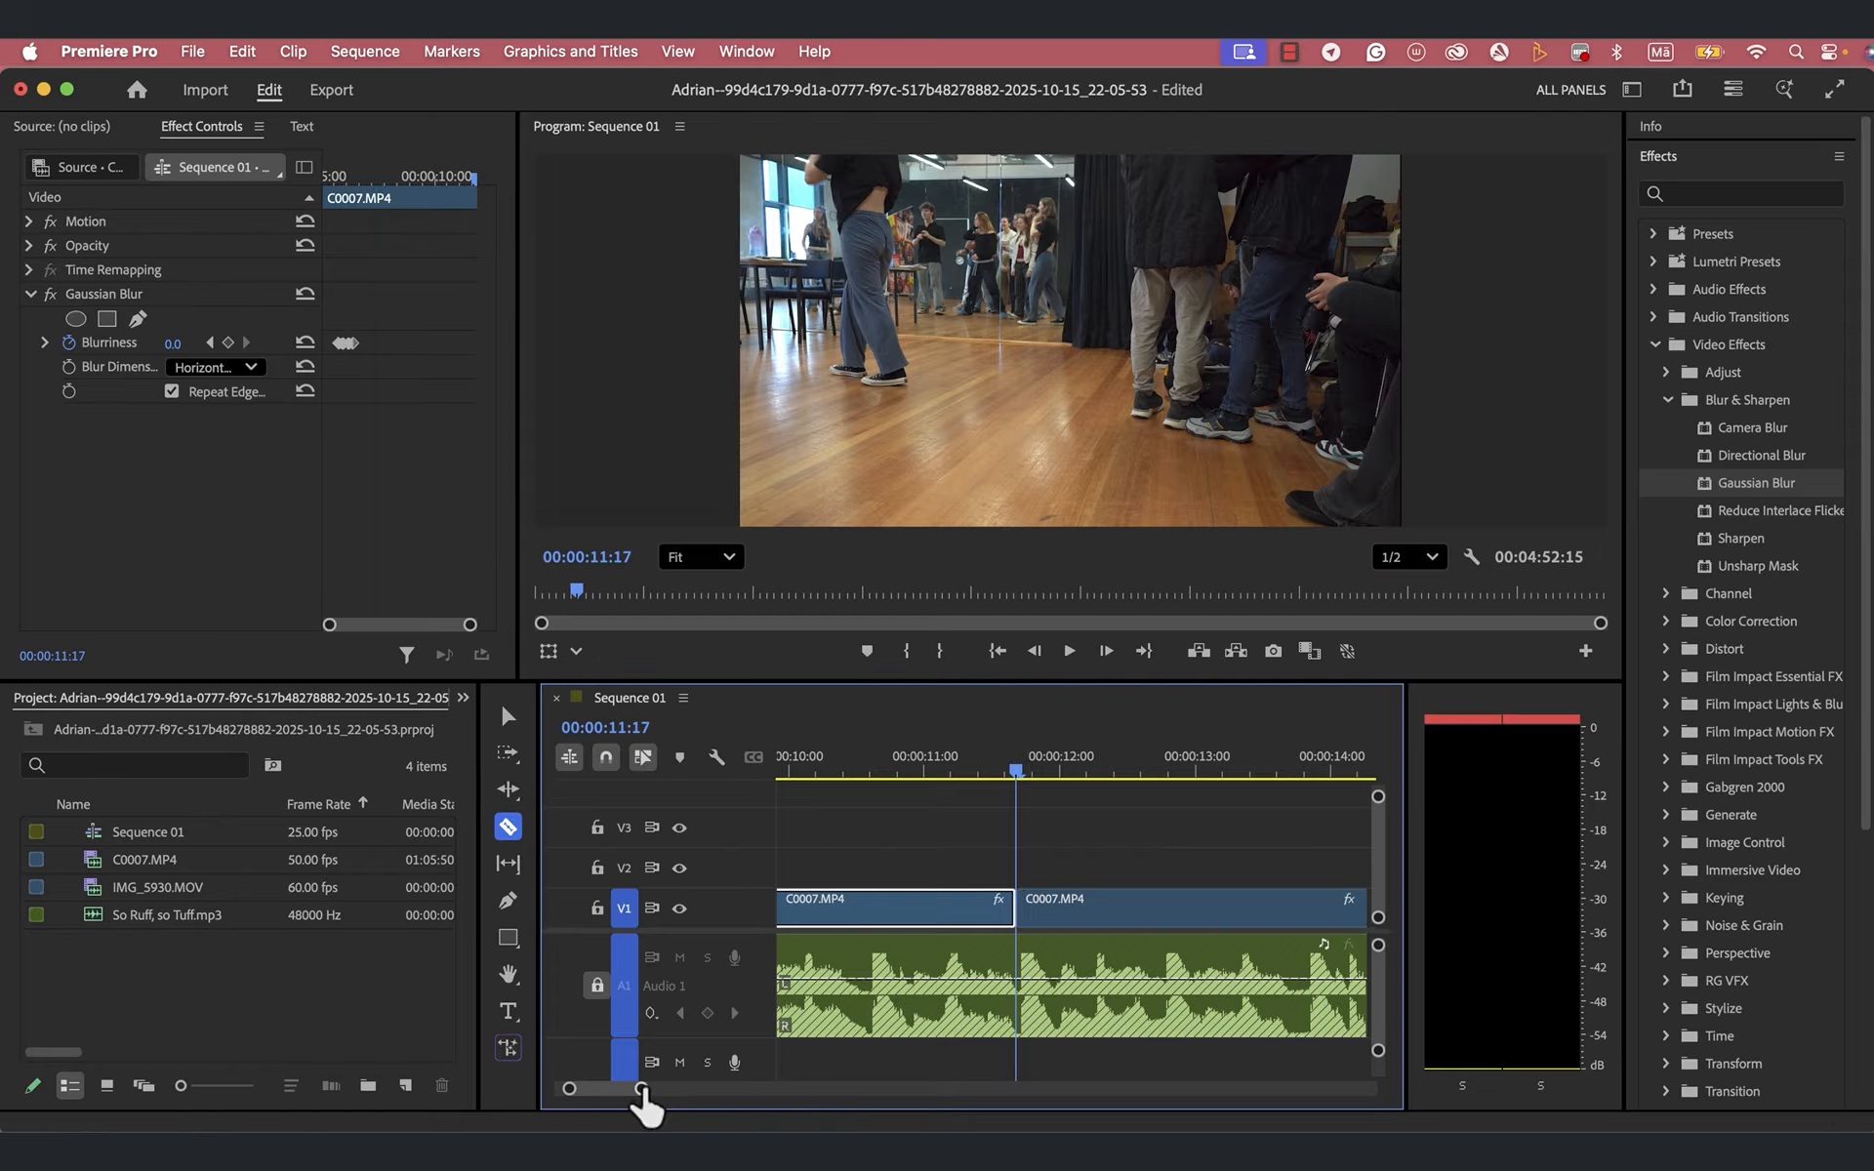
# - Razor the C0007.MP4 clip into five two-frame pieces by cutting at 00:00:11:19, 00:00:11:21, 00:00:11:23, 00:00:12:00 and 00:00:12:02
pyautogui.moveTo(641, 1093); pyautogui.dragTo(632, 1095)
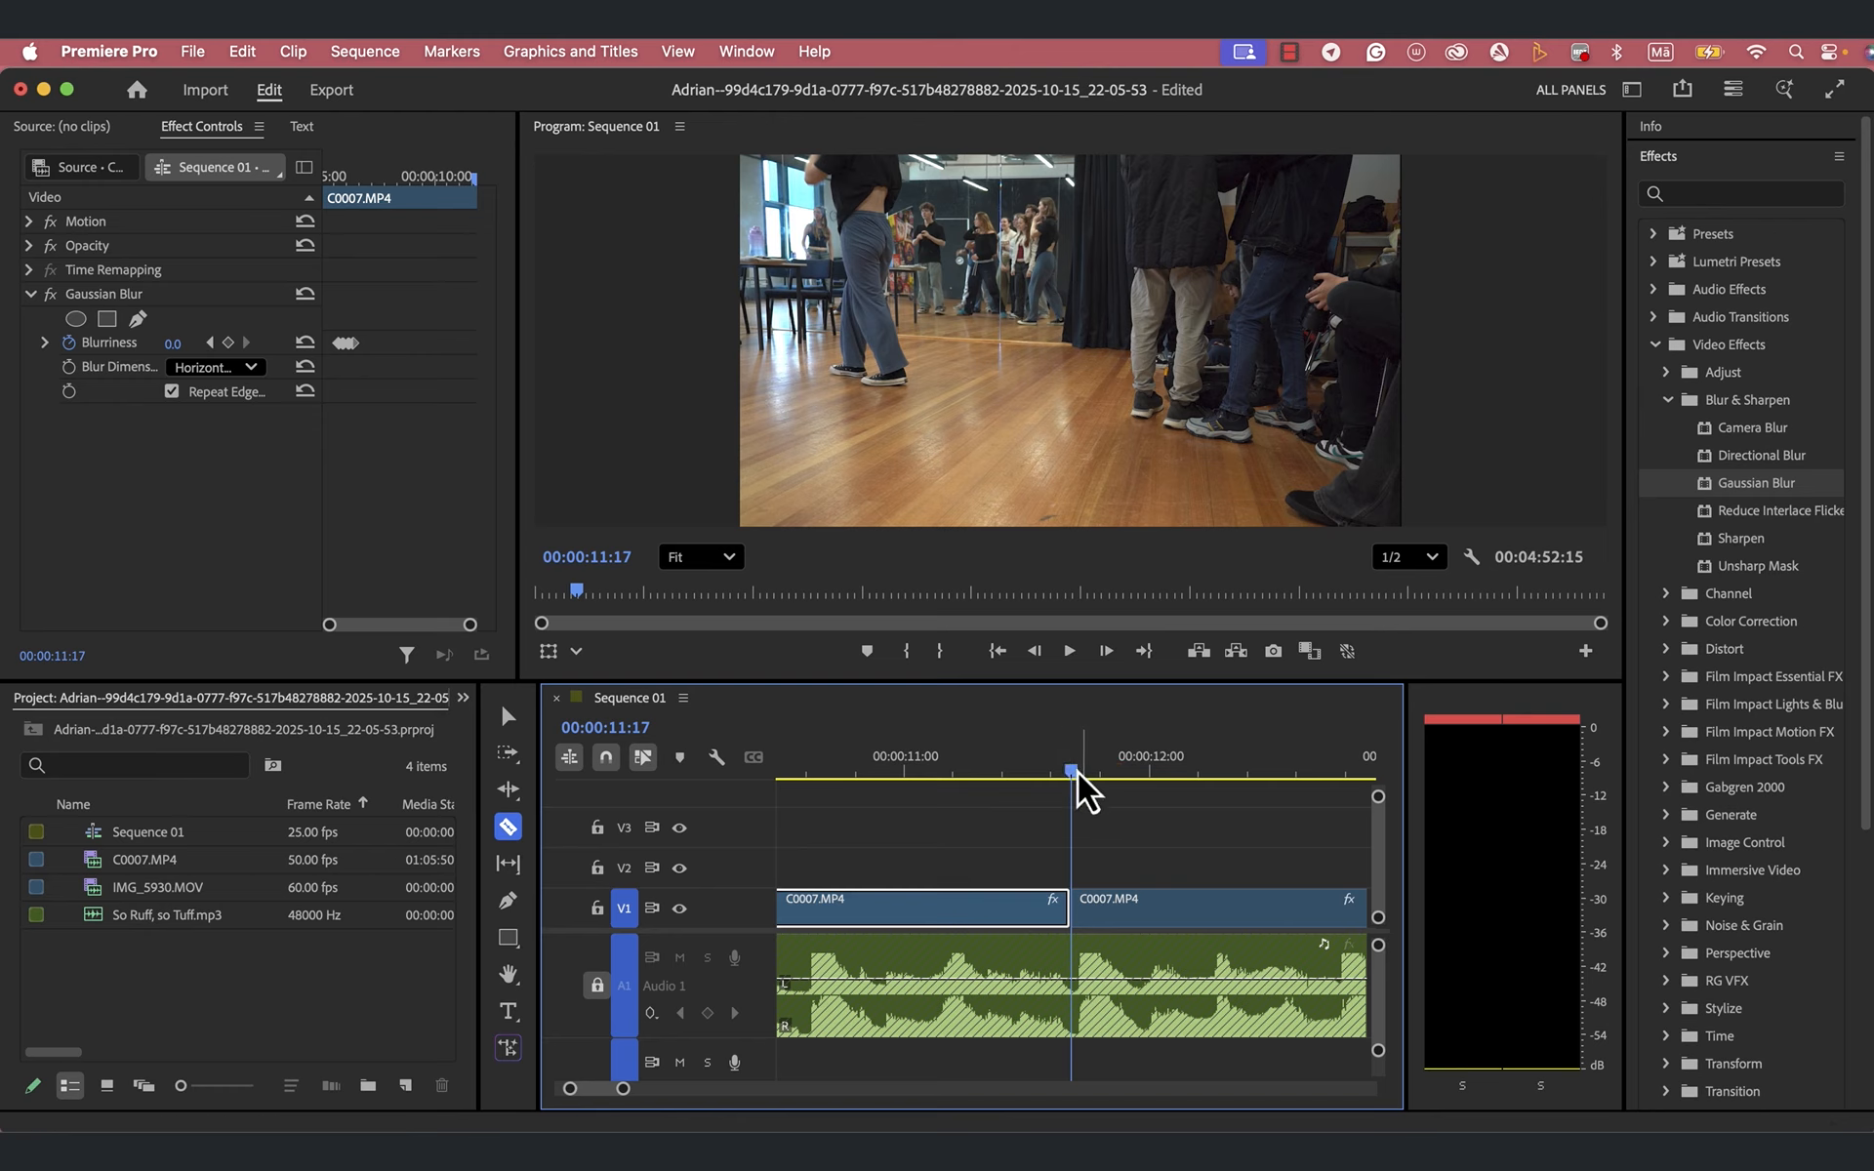
pyautogui.moveTo(1070, 773); pyautogui.dragTo(1091, 778)
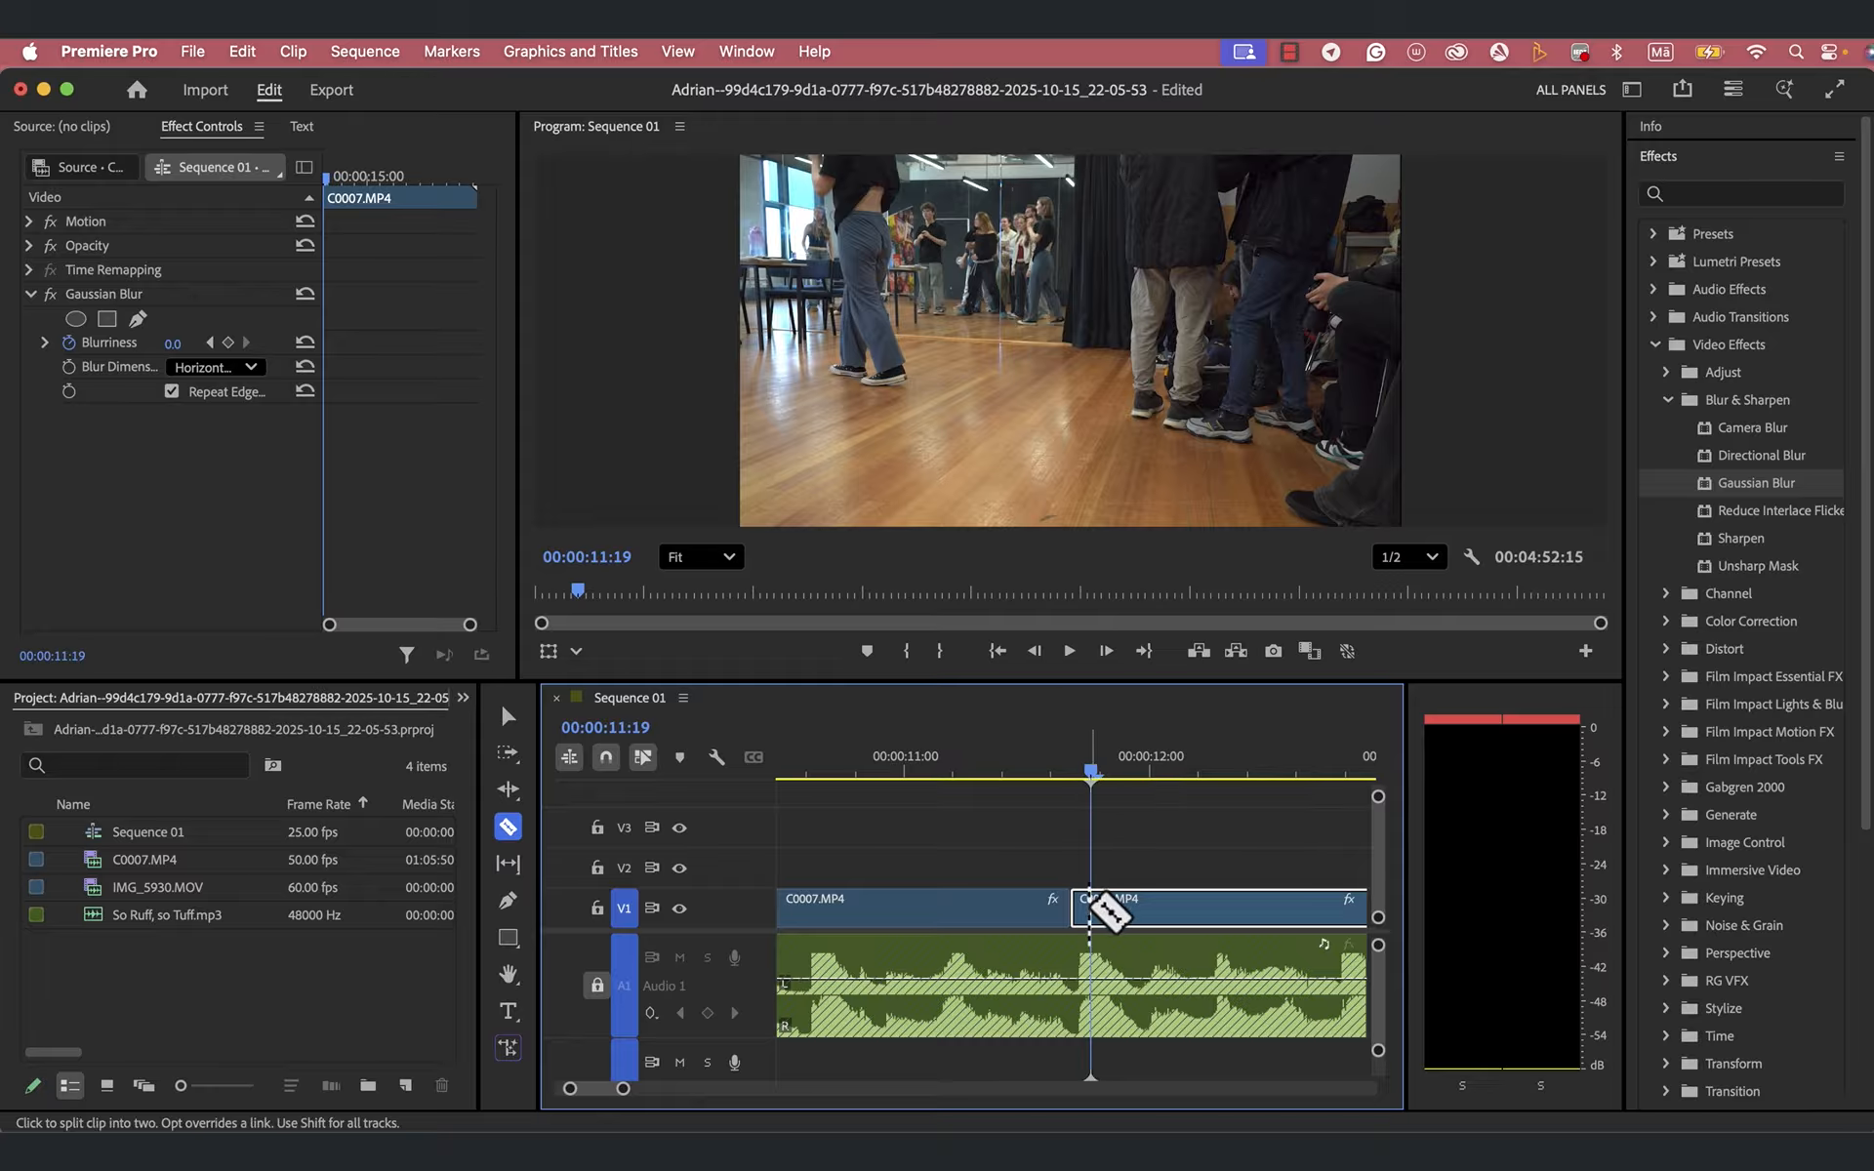
pyautogui.click(1091, 905)
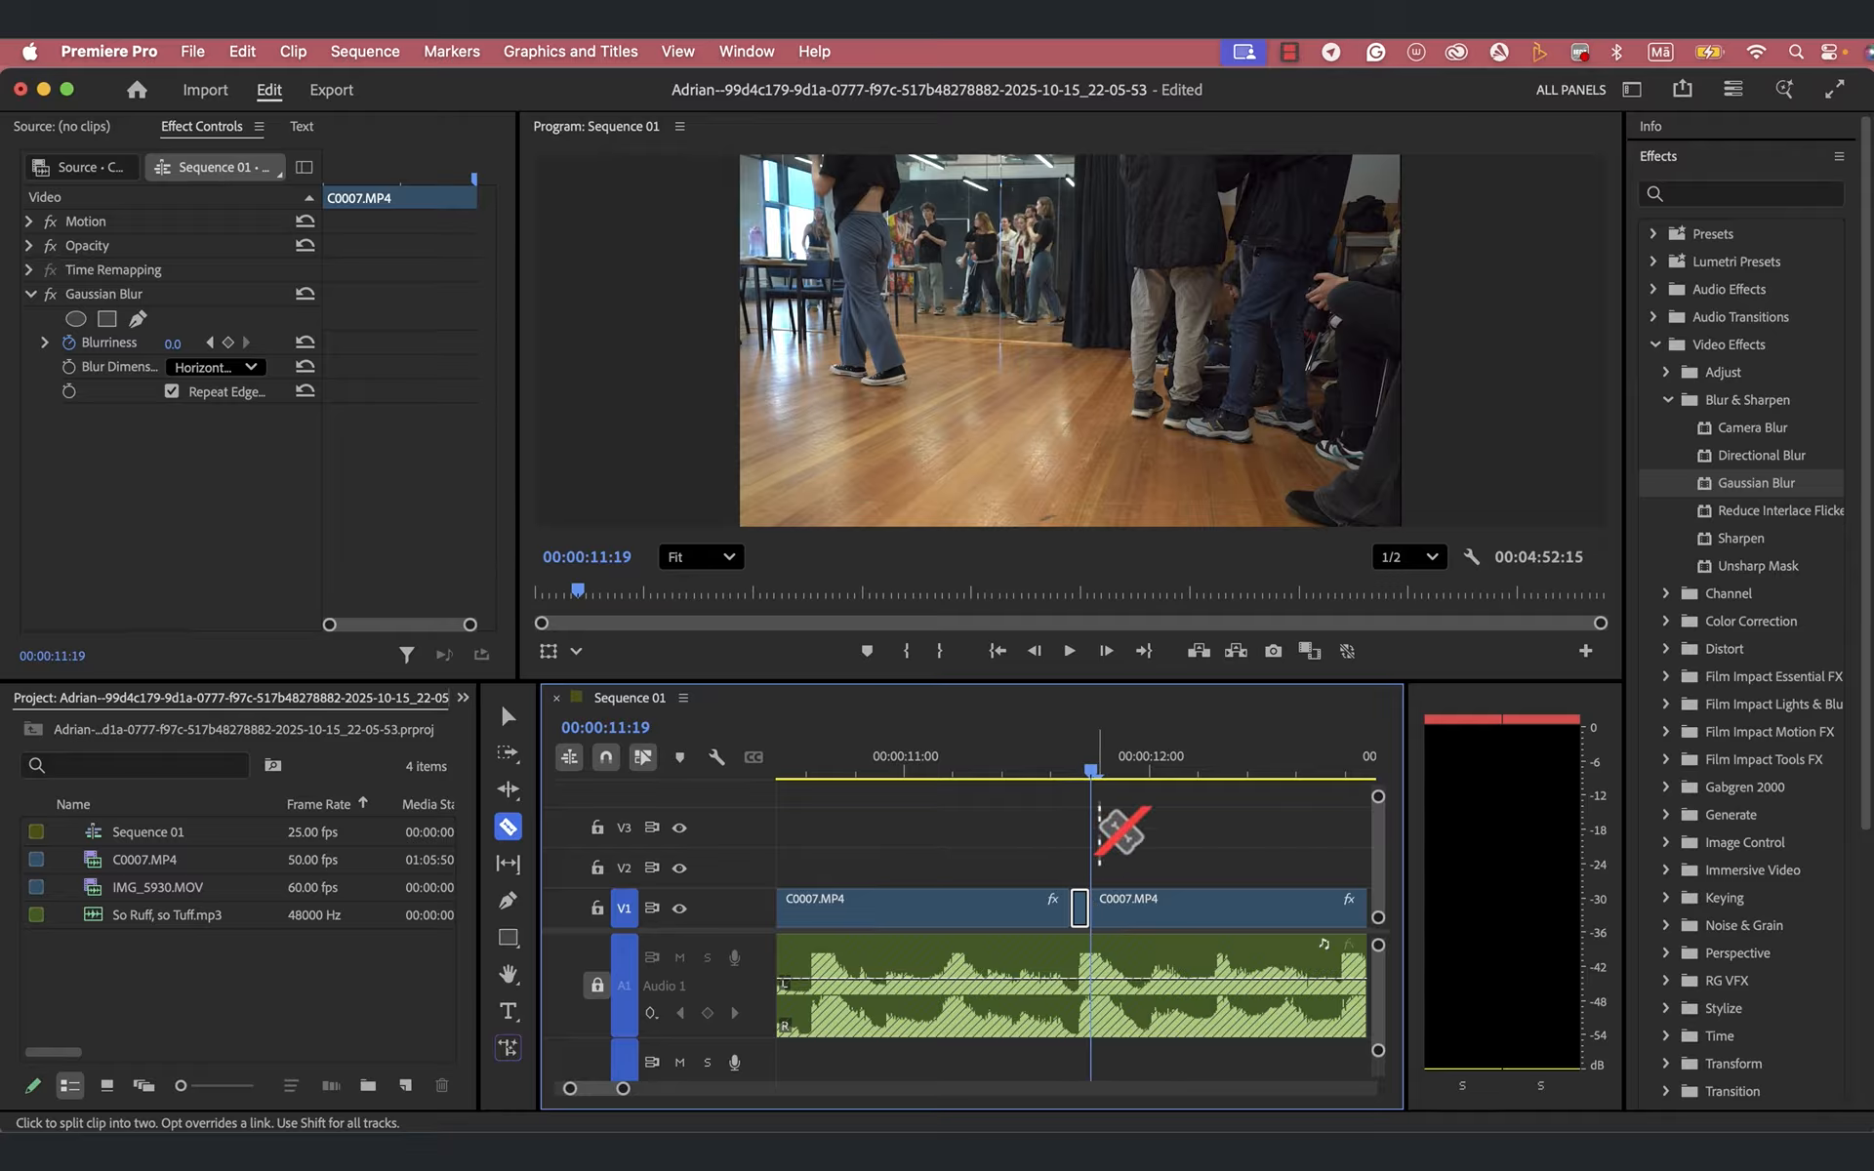
pyautogui.moveTo(1097, 771); pyautogui.dragTo(1118, 771)
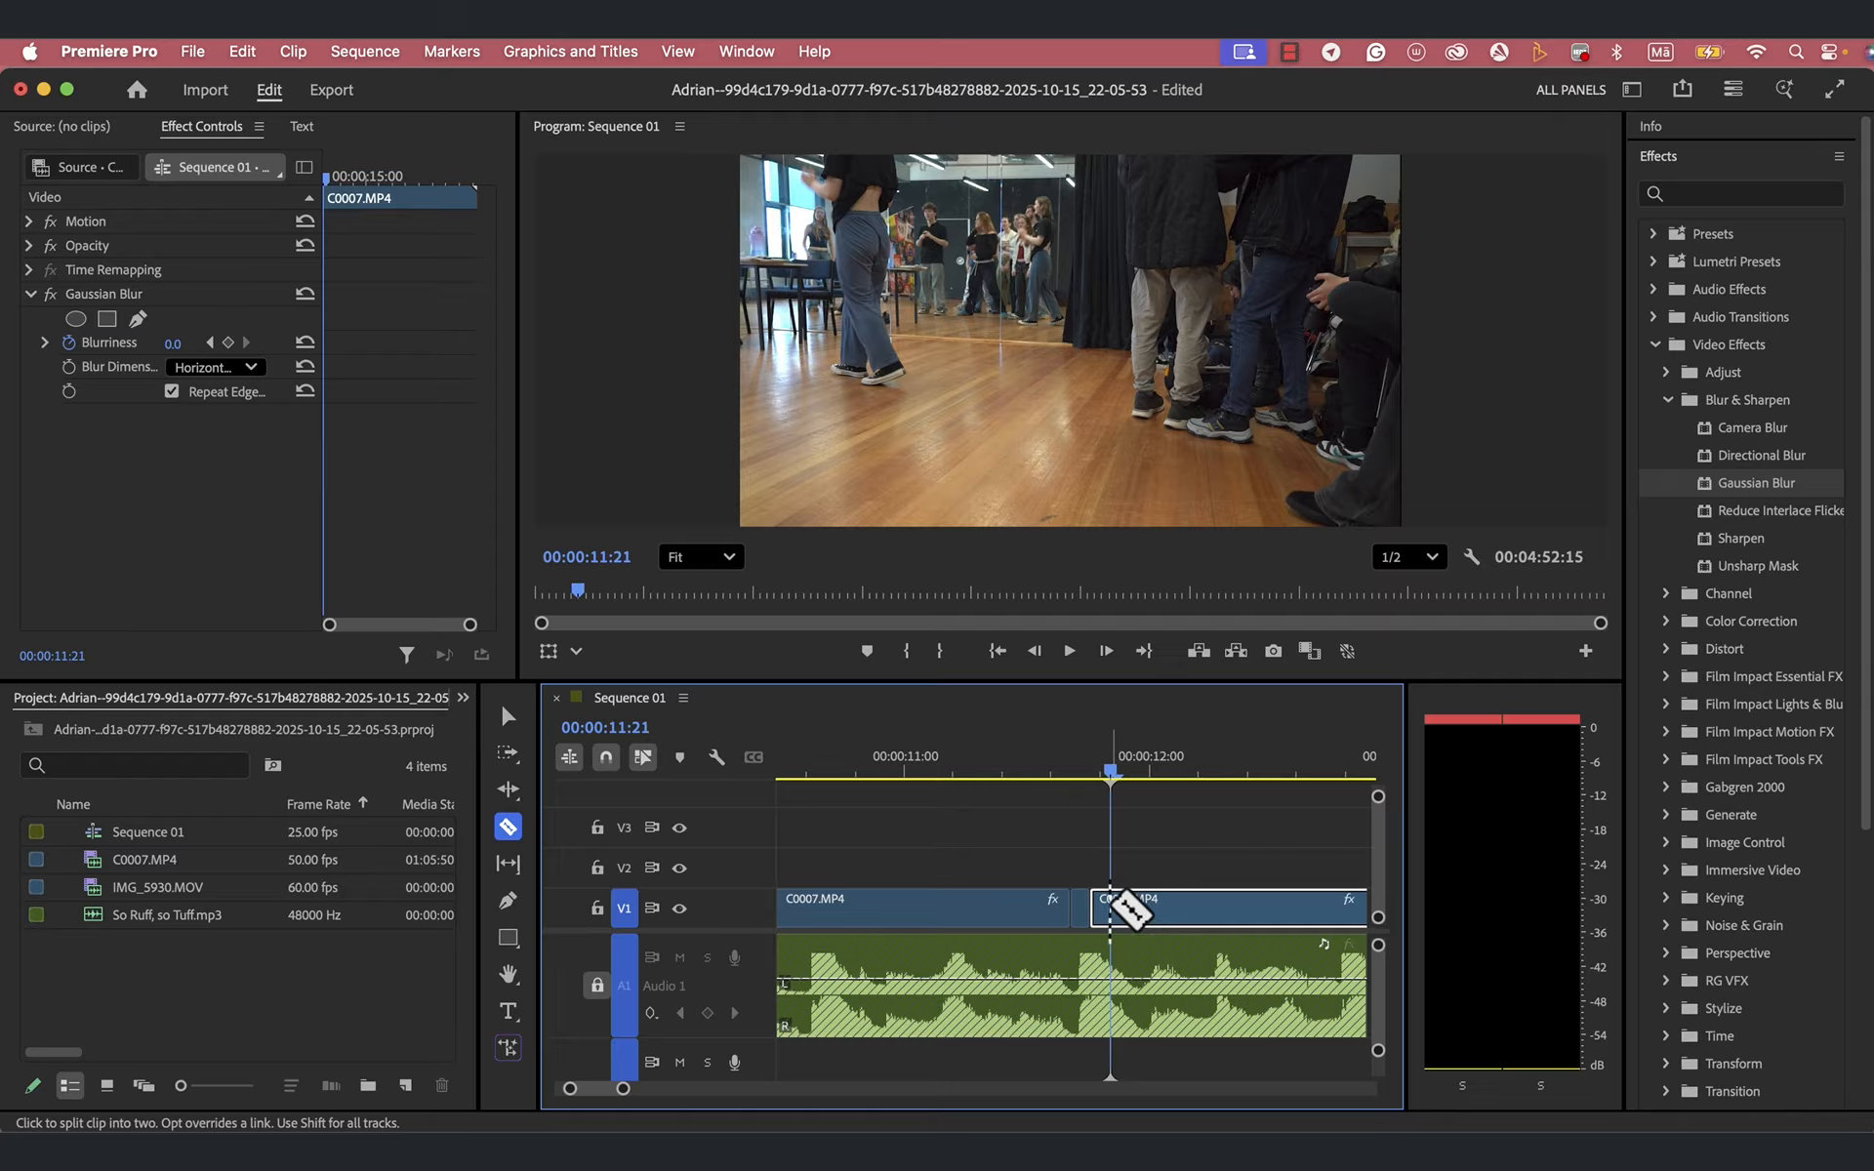
pyautogui.click(1124, 902)
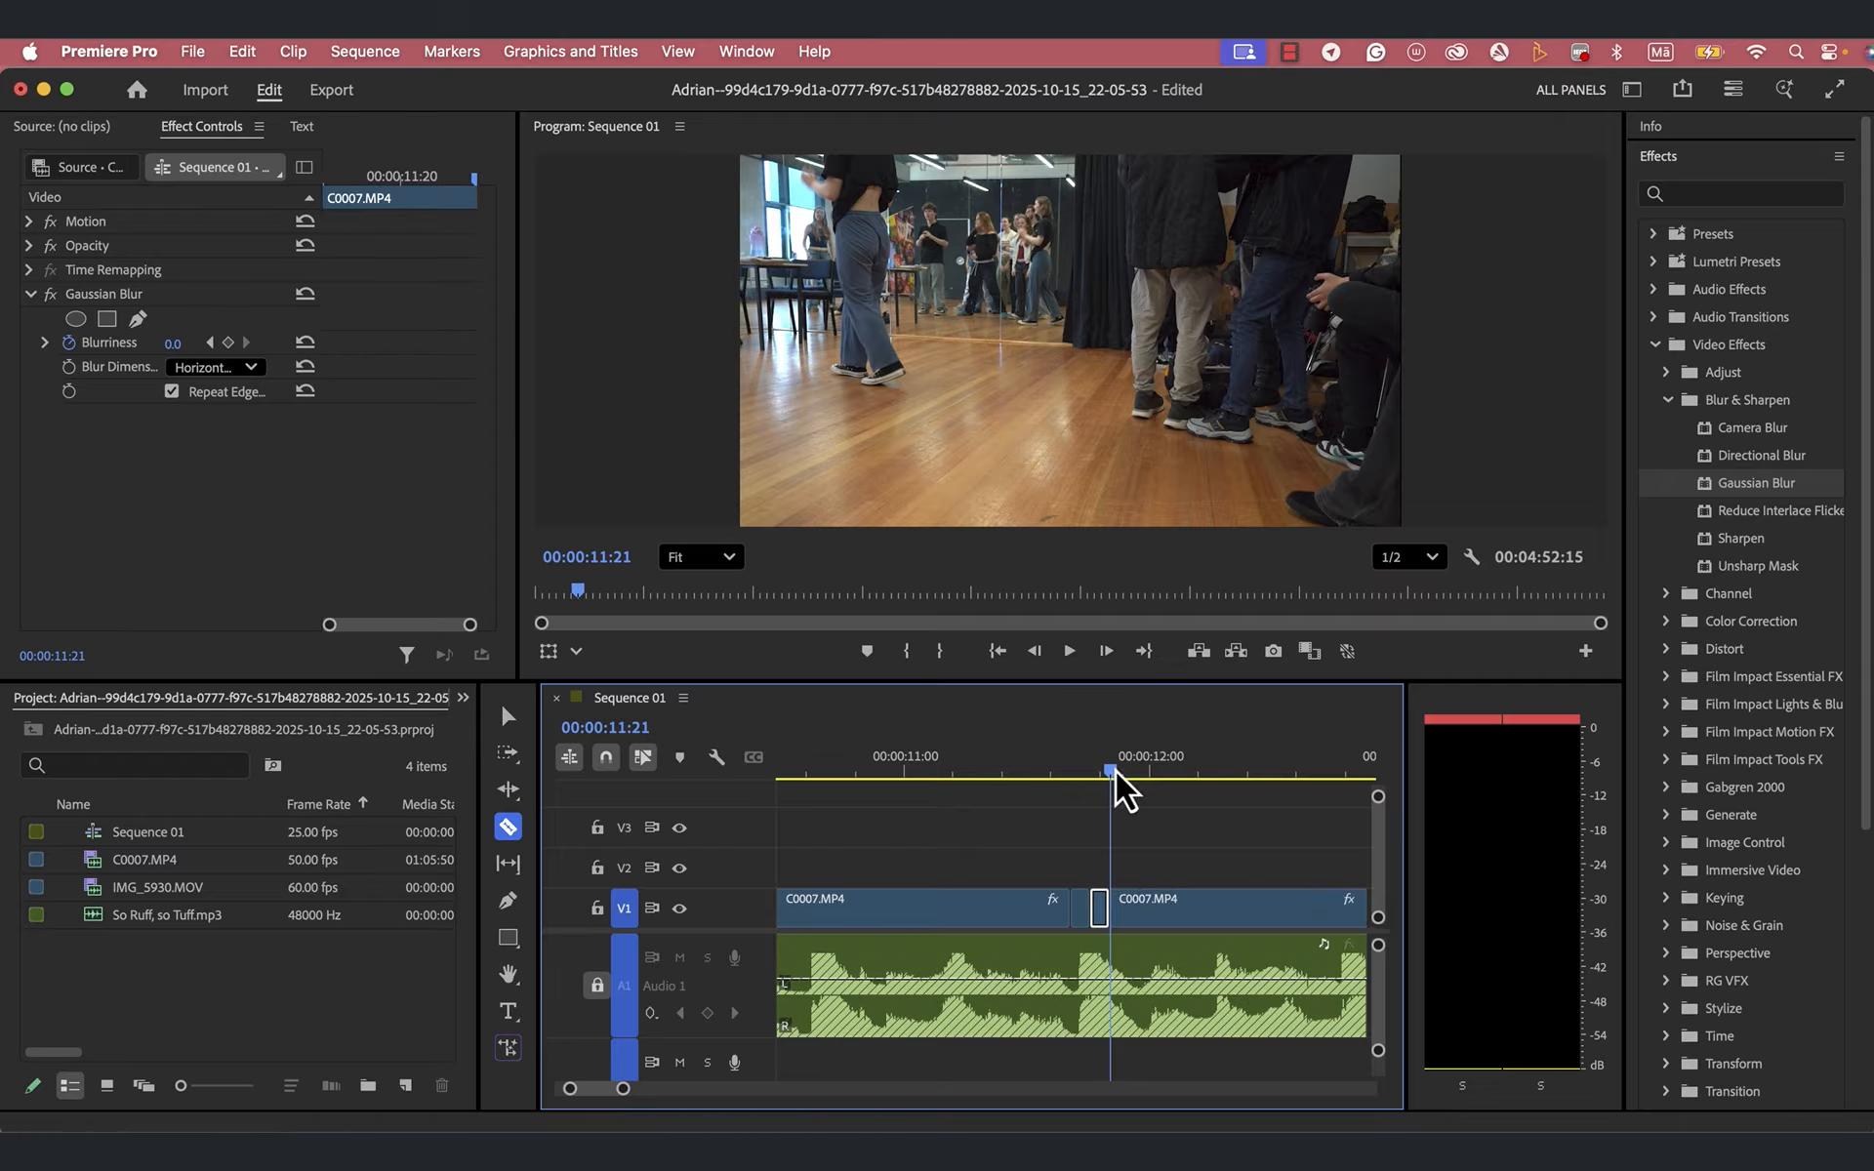
pyautogui.moveTo(1115, 771); pyautogui.dragTo(1138, 778)
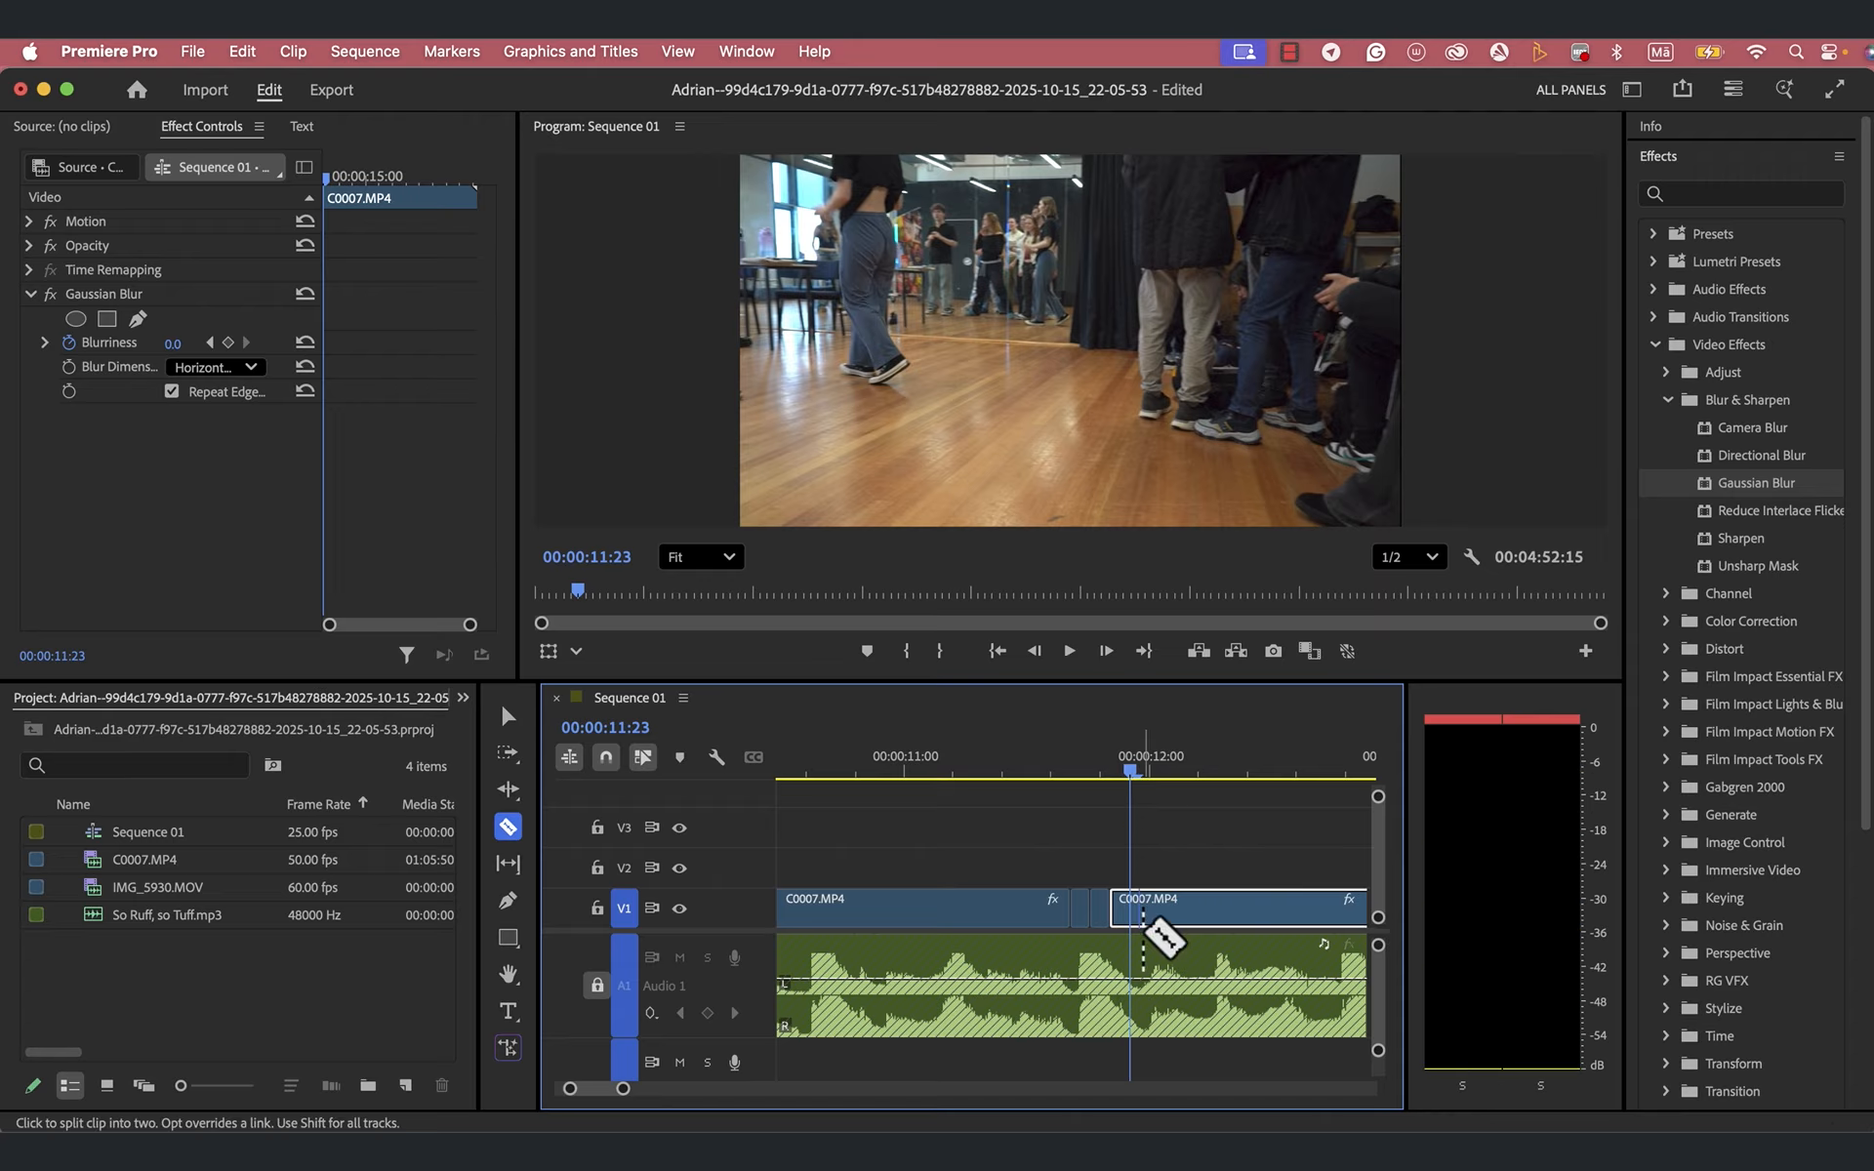
pyautogui.click(1132, 912)
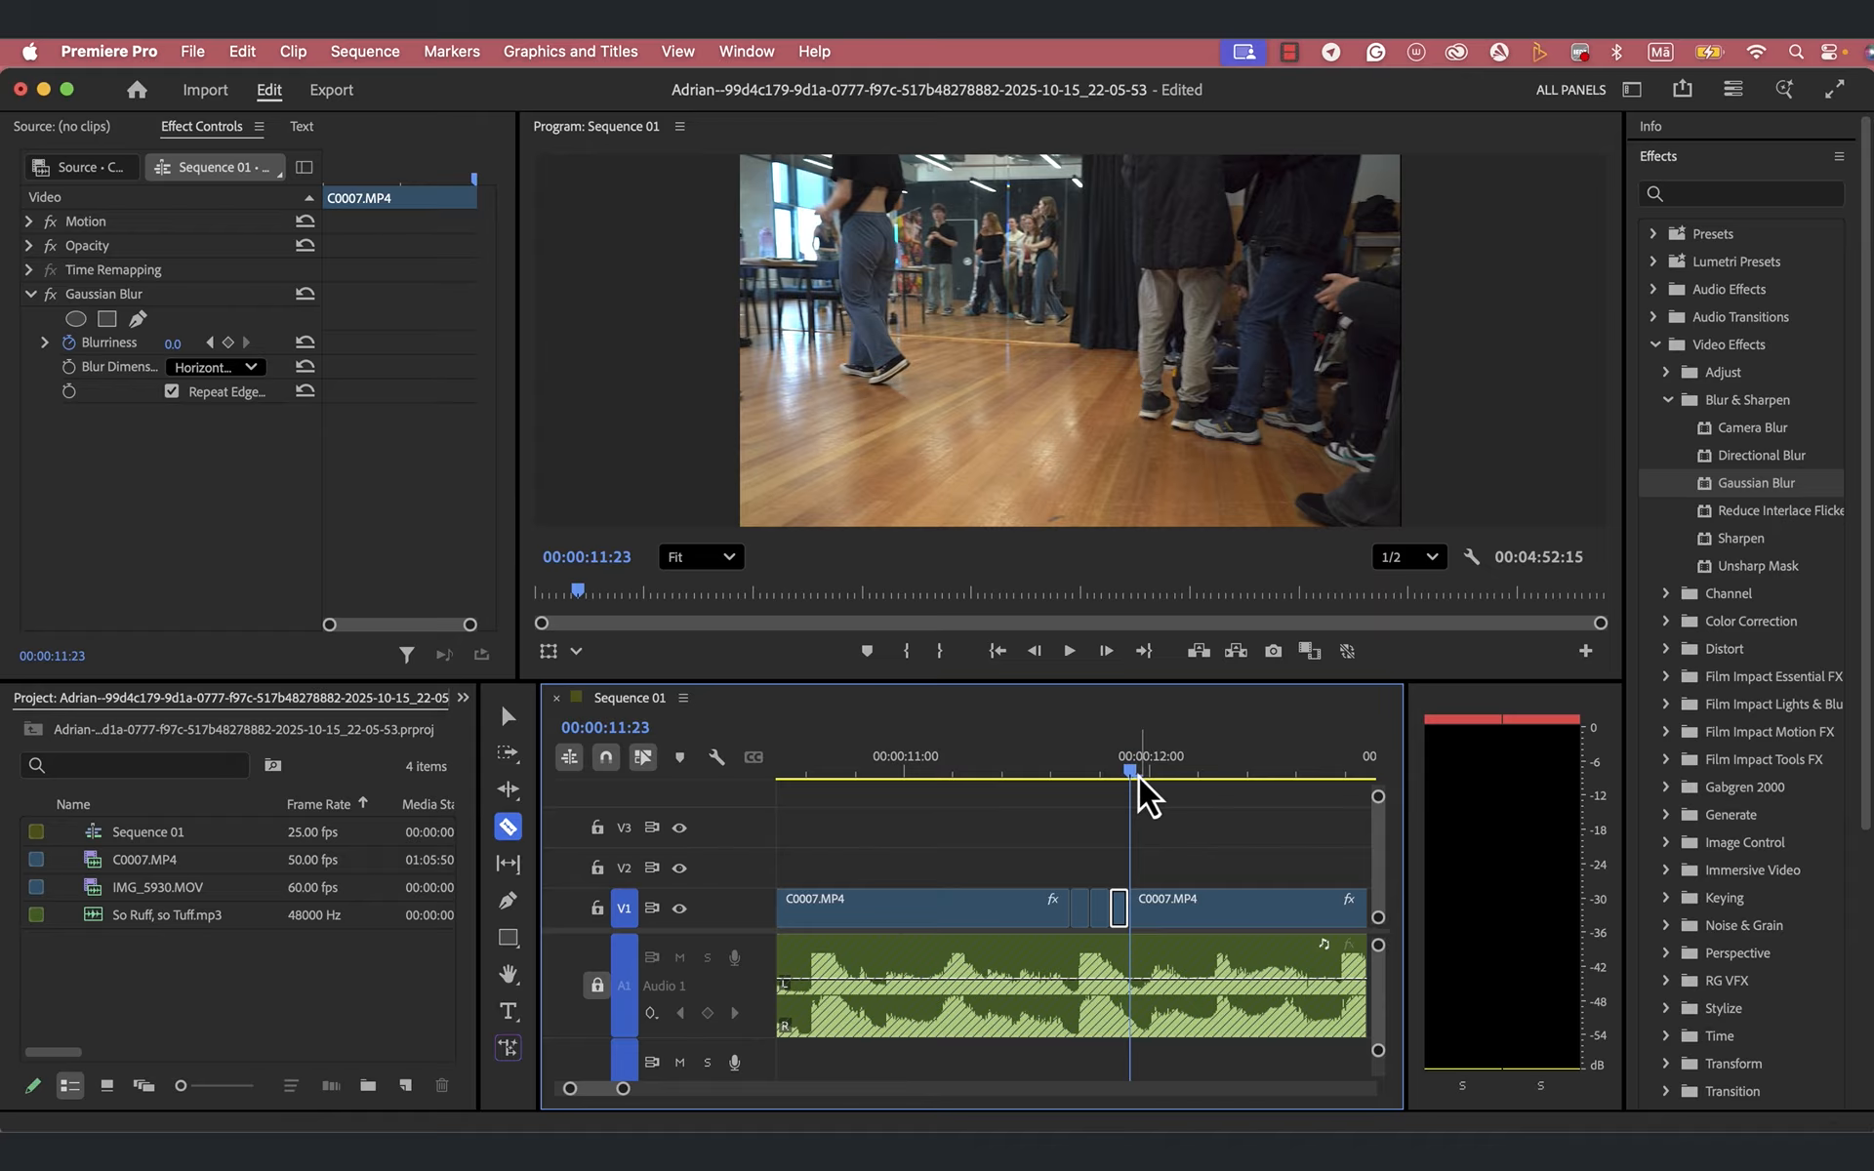
pyautogui.moveTo(1138, 778); pyautogui.dragTo(1154, 782)
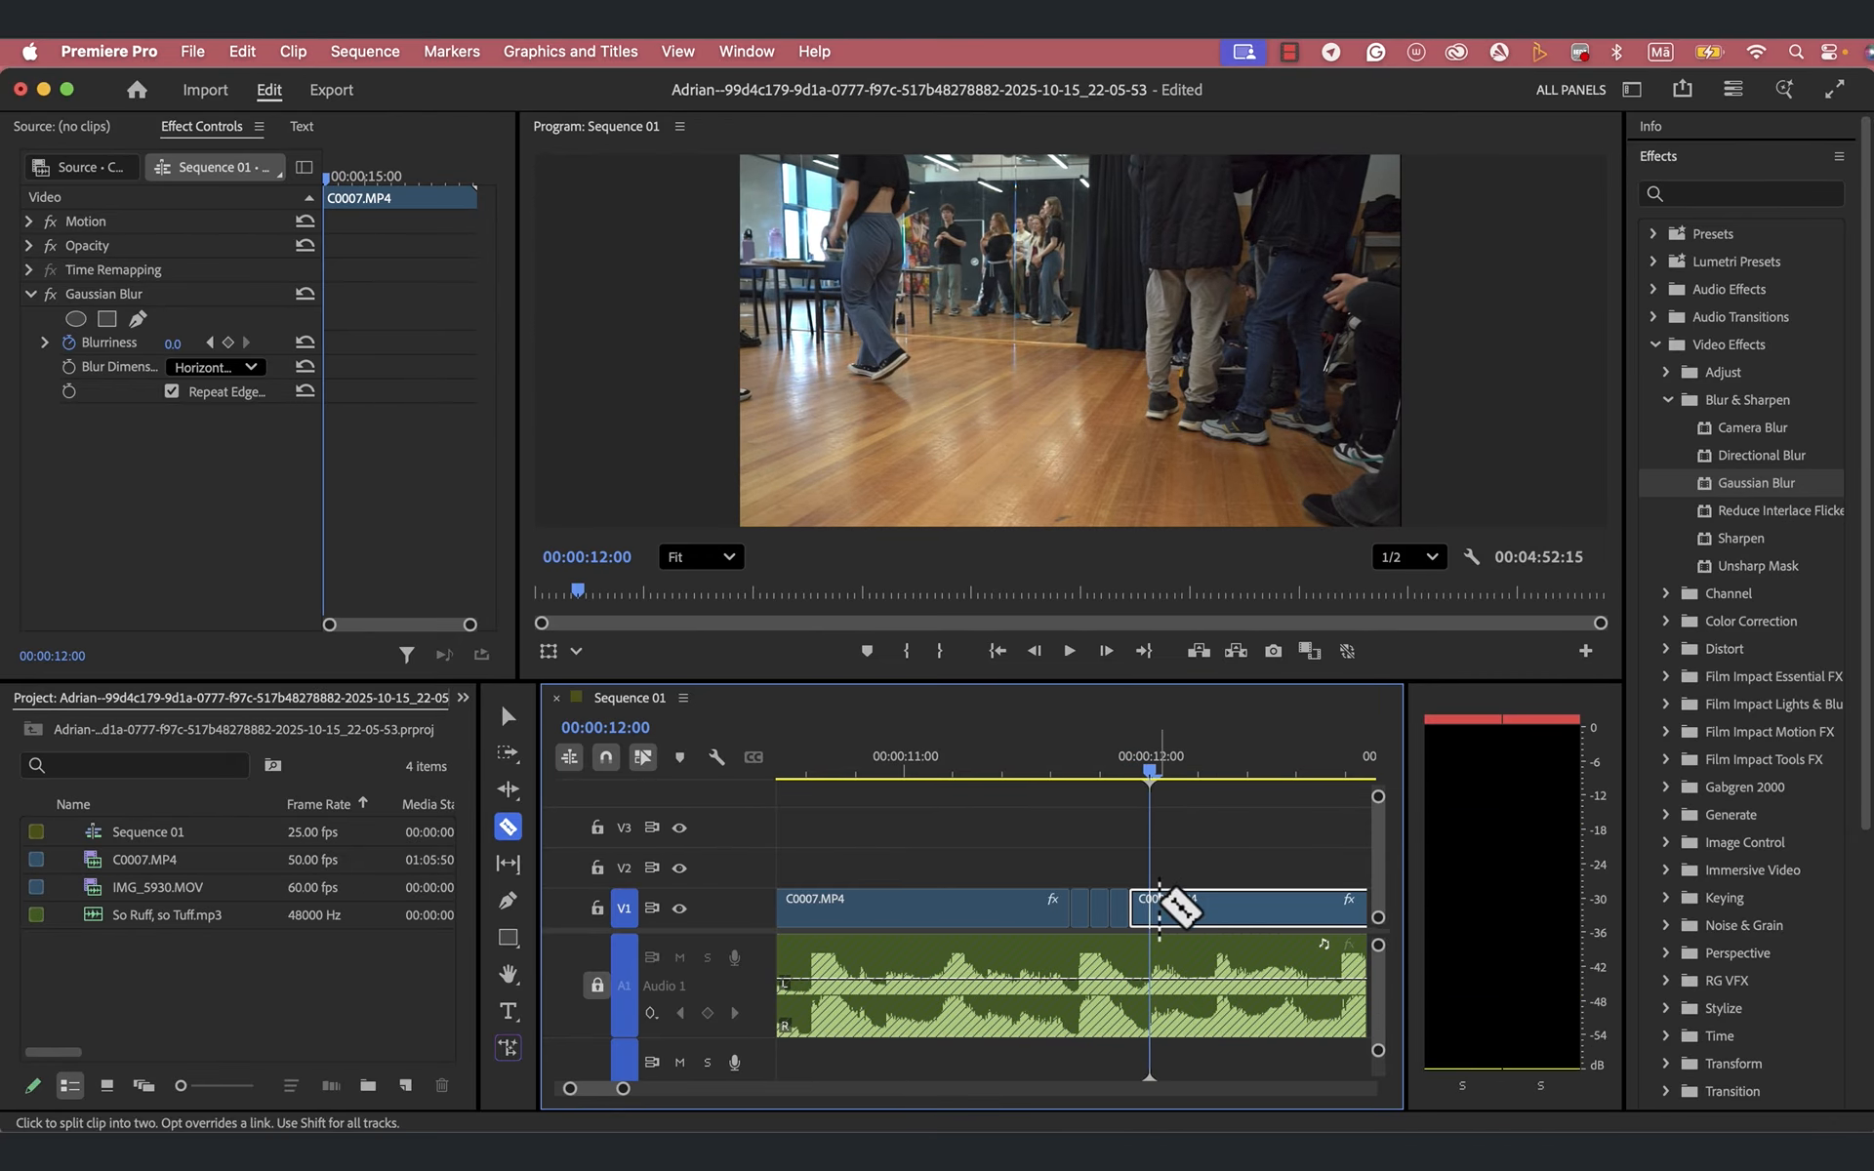
pyautogui.click(1153, 908)
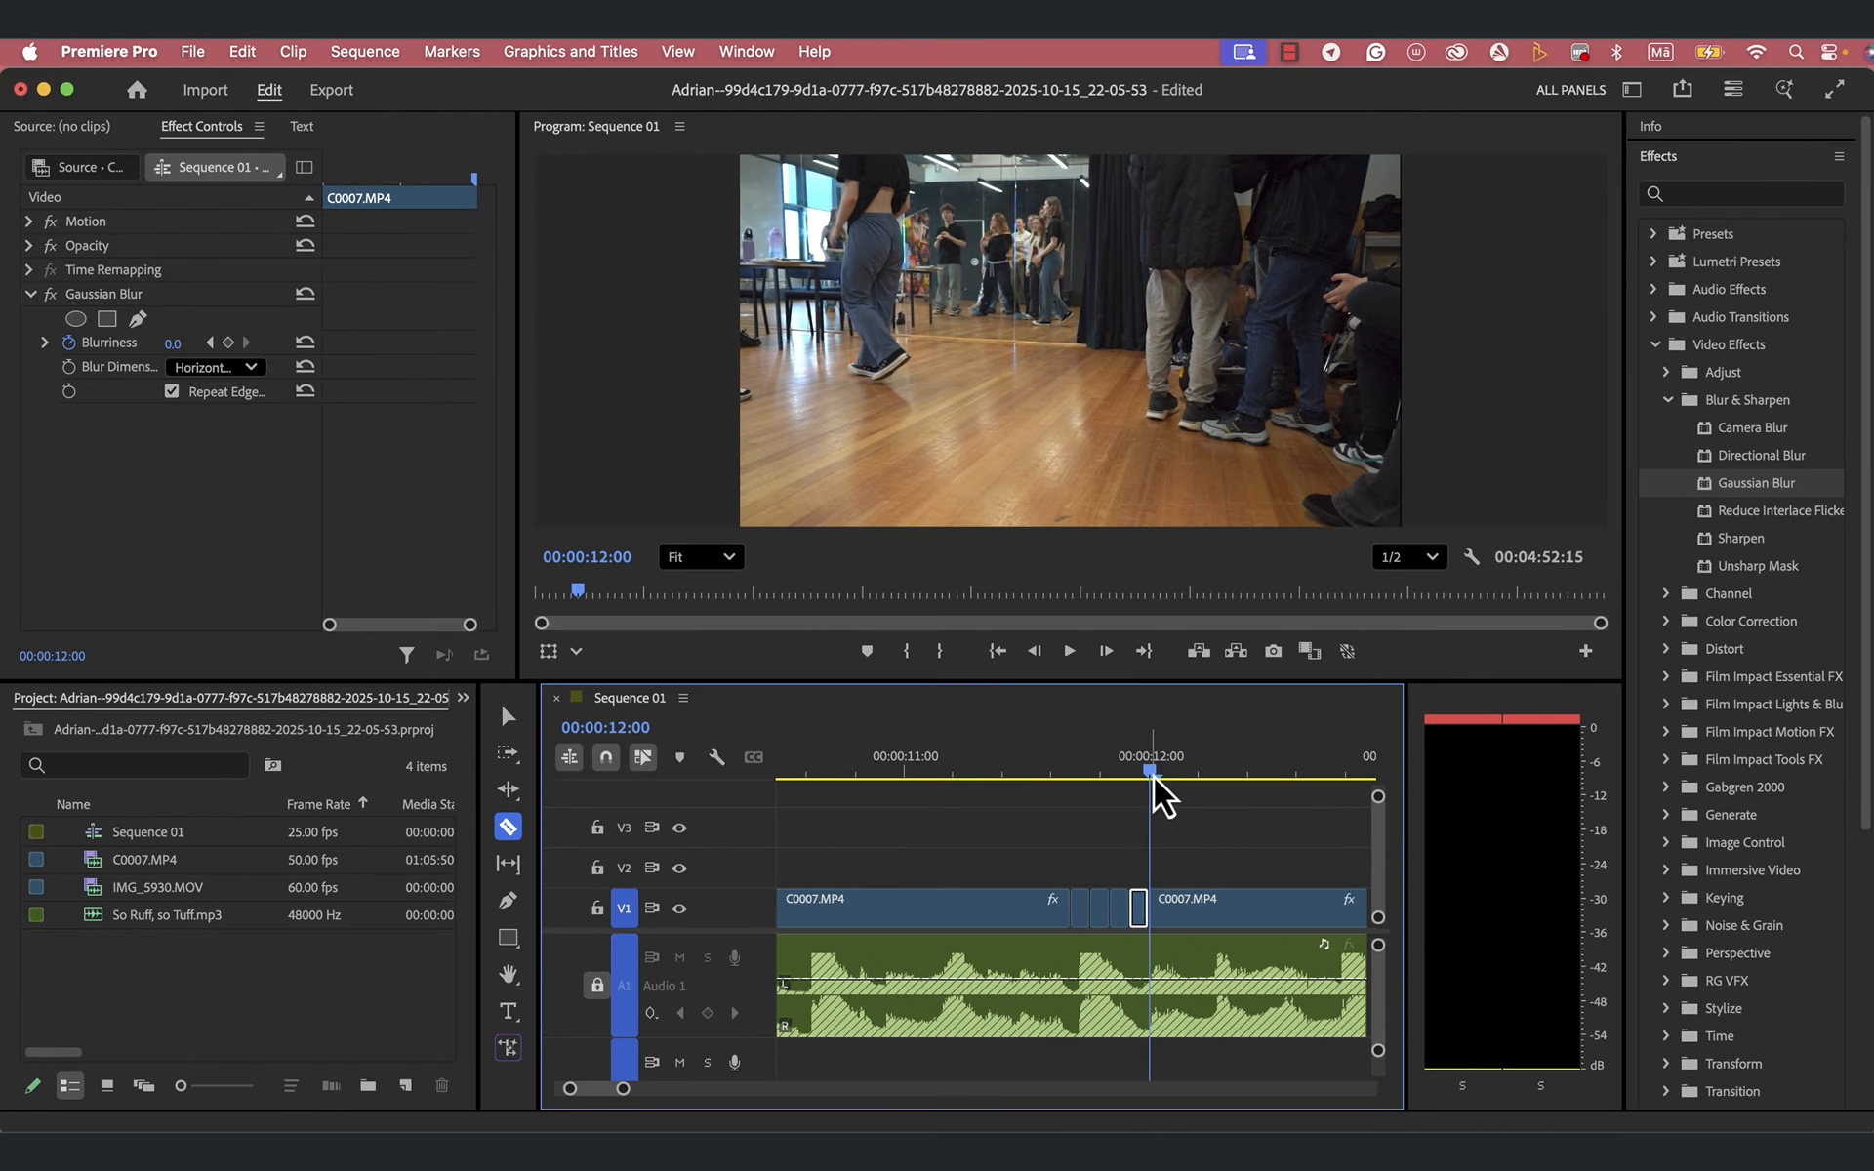
pyautogui.moveTo(1152, 771); pyautogui.dragTo(1171, 781)
pyautogui.click(1171, 903)
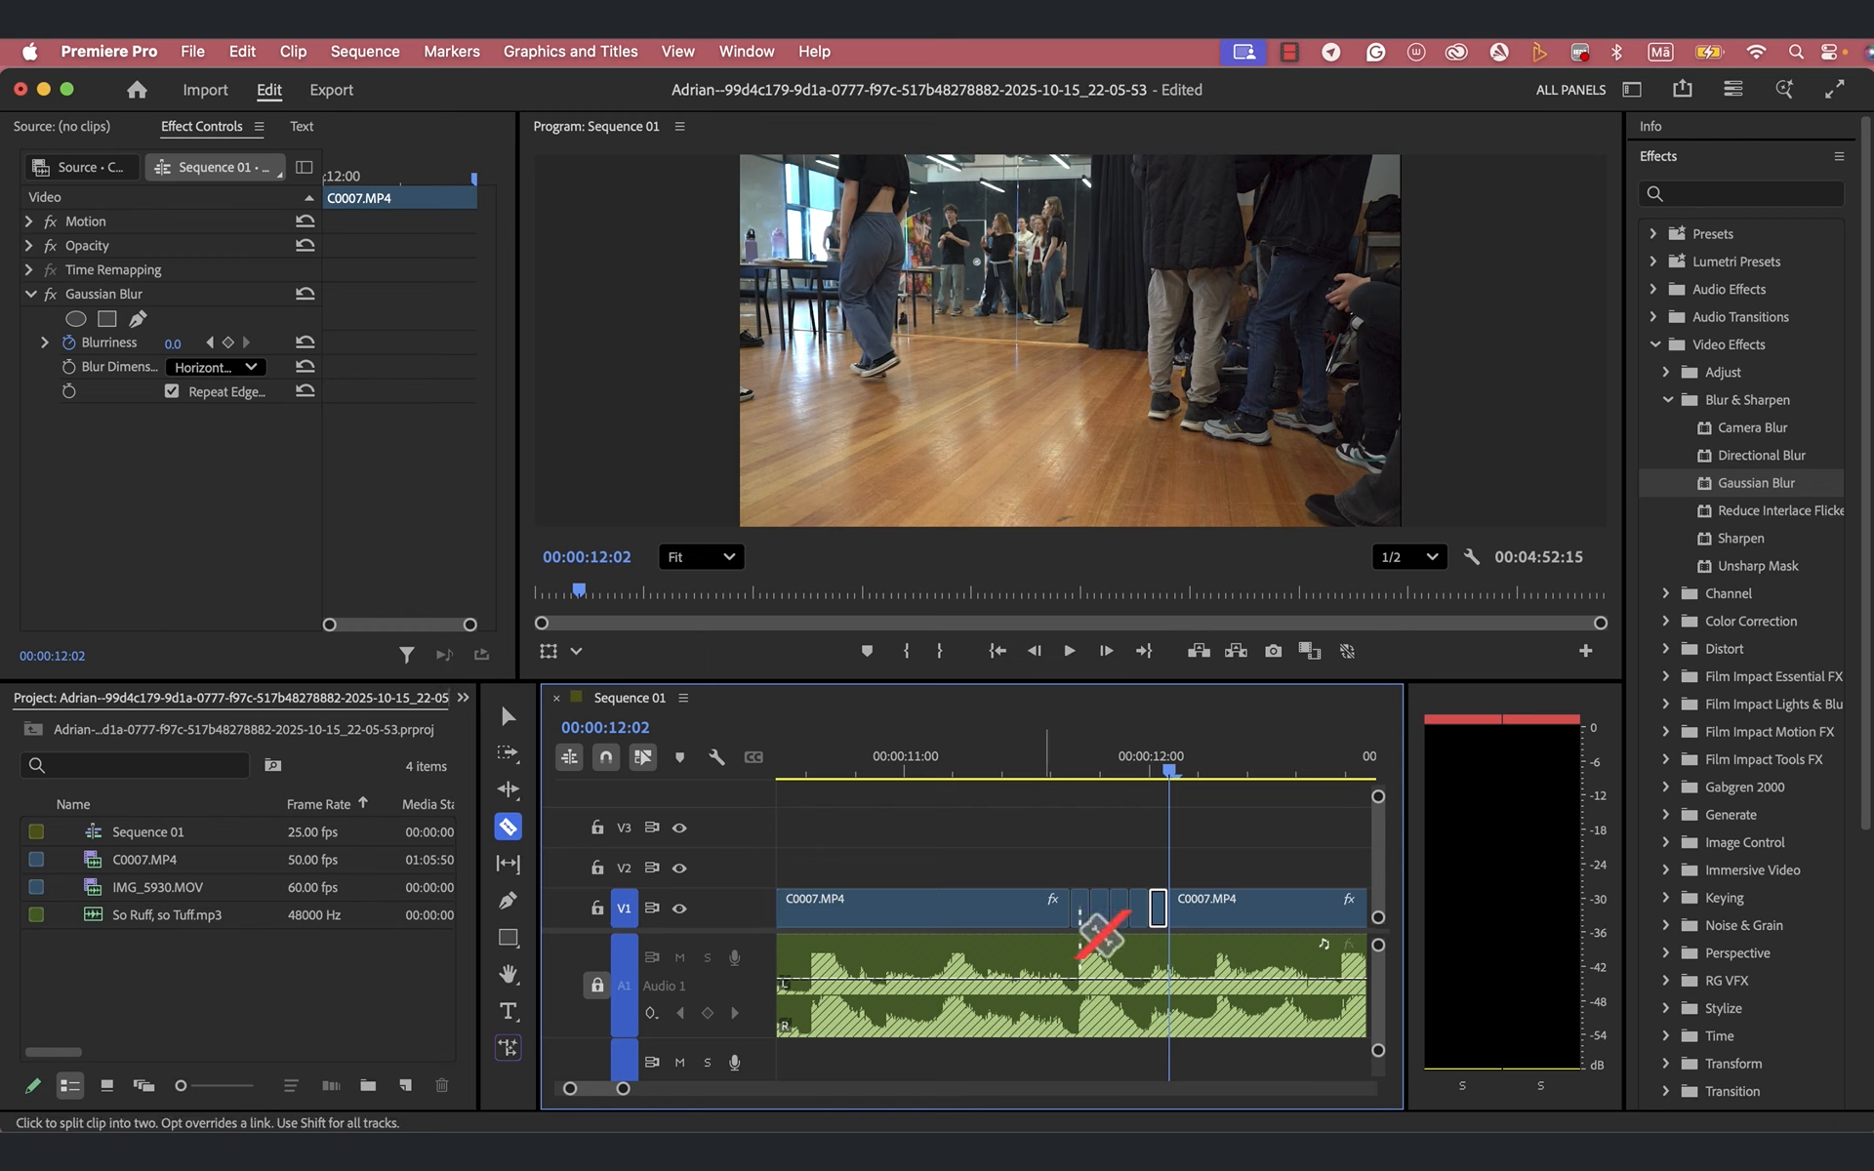
# - Select the first short C0007.MP4 piece at 00:00:11:18 and set its Motion Scale to 200
pyautogui.click(507, 716)
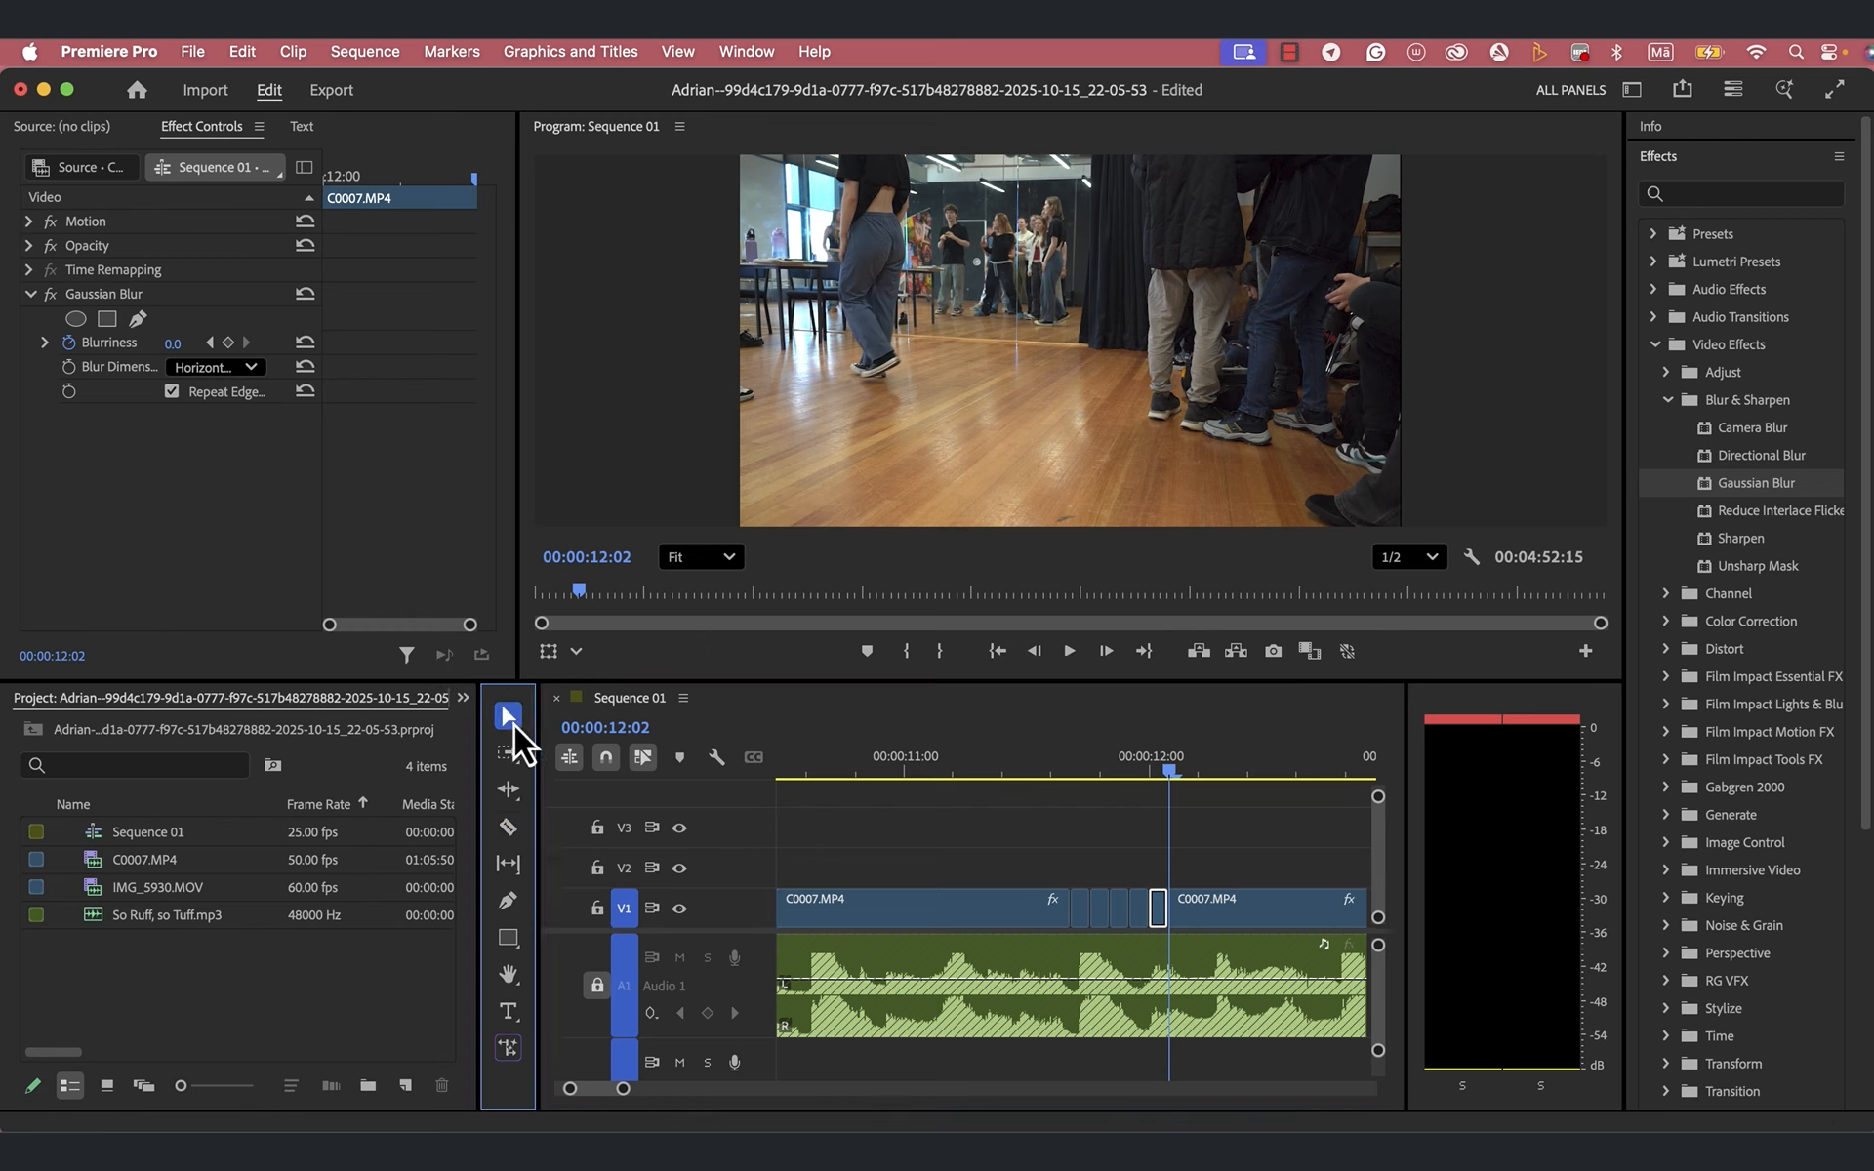
pyautogui.click(1083, 917)
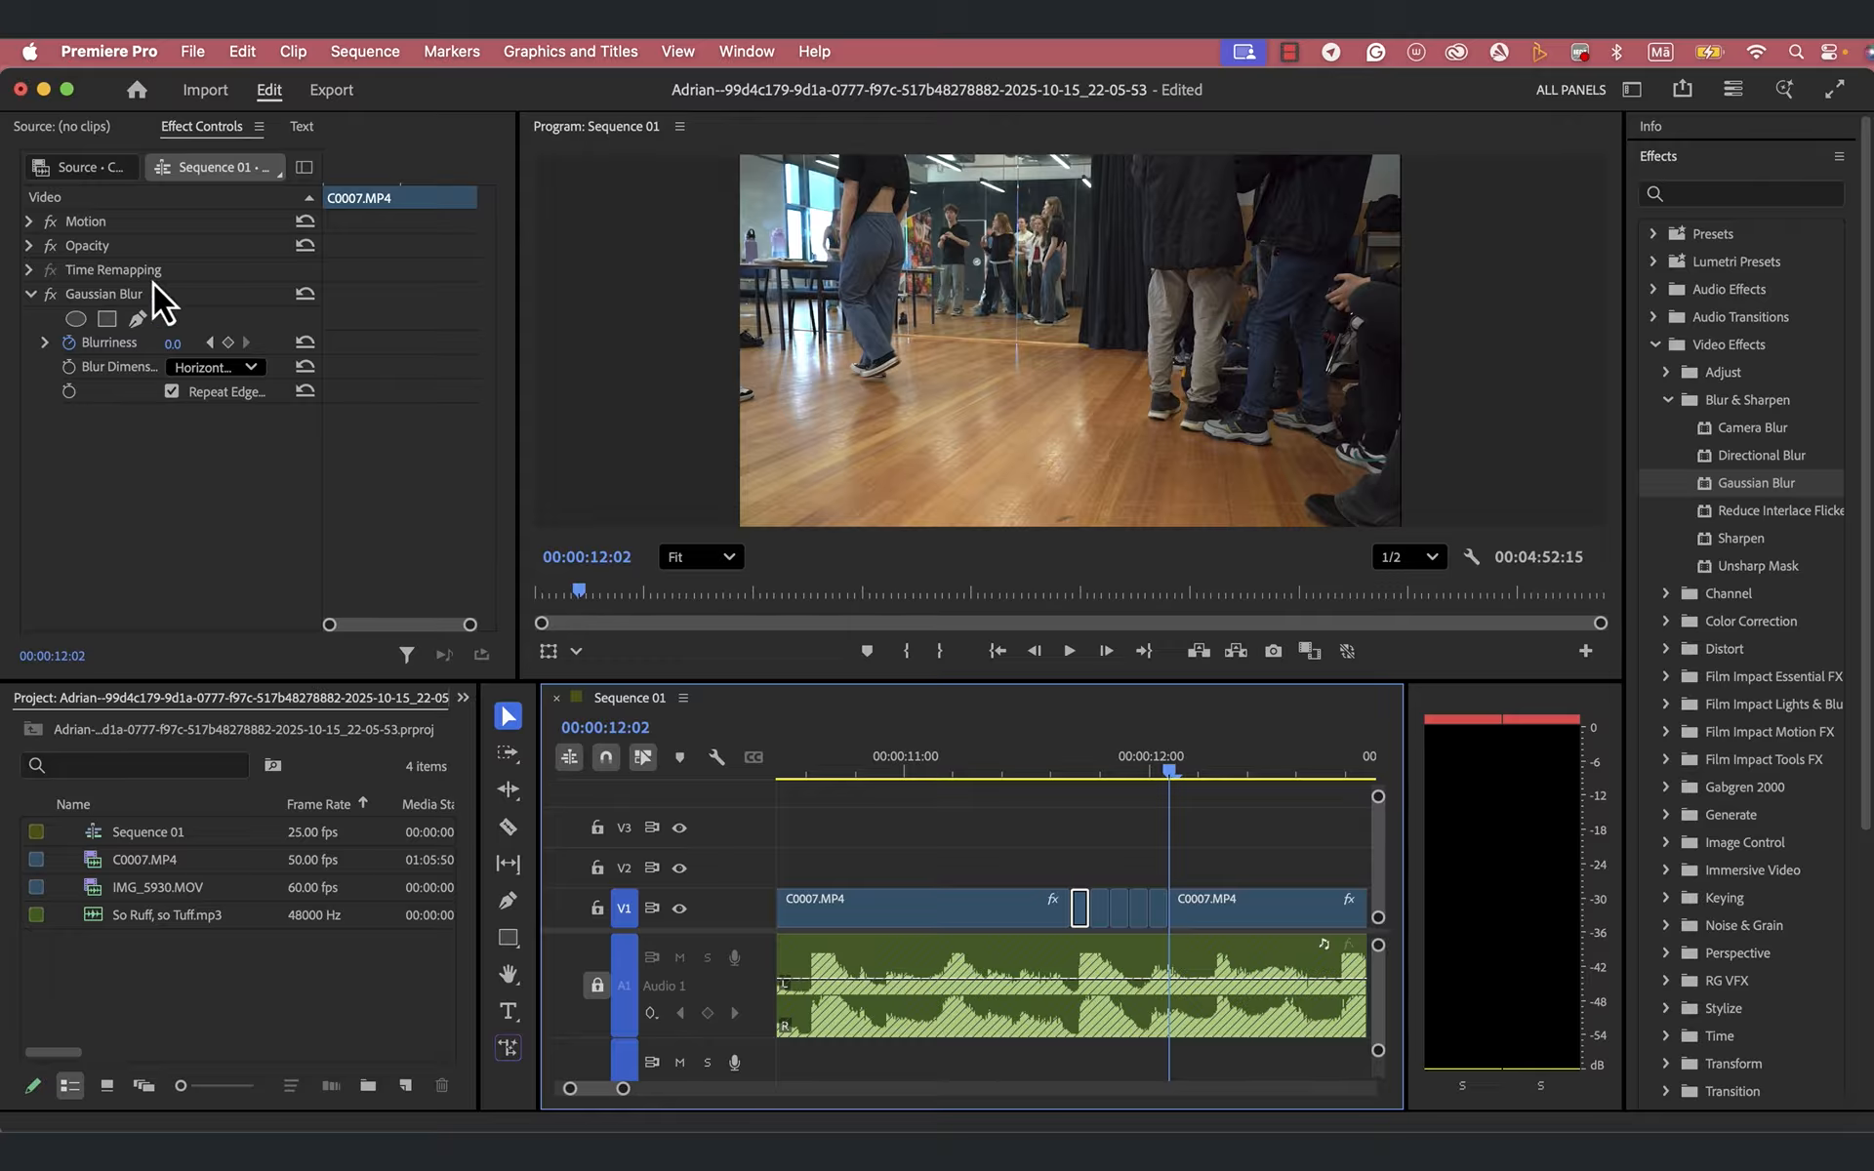
pyautogui.click(27, 222)
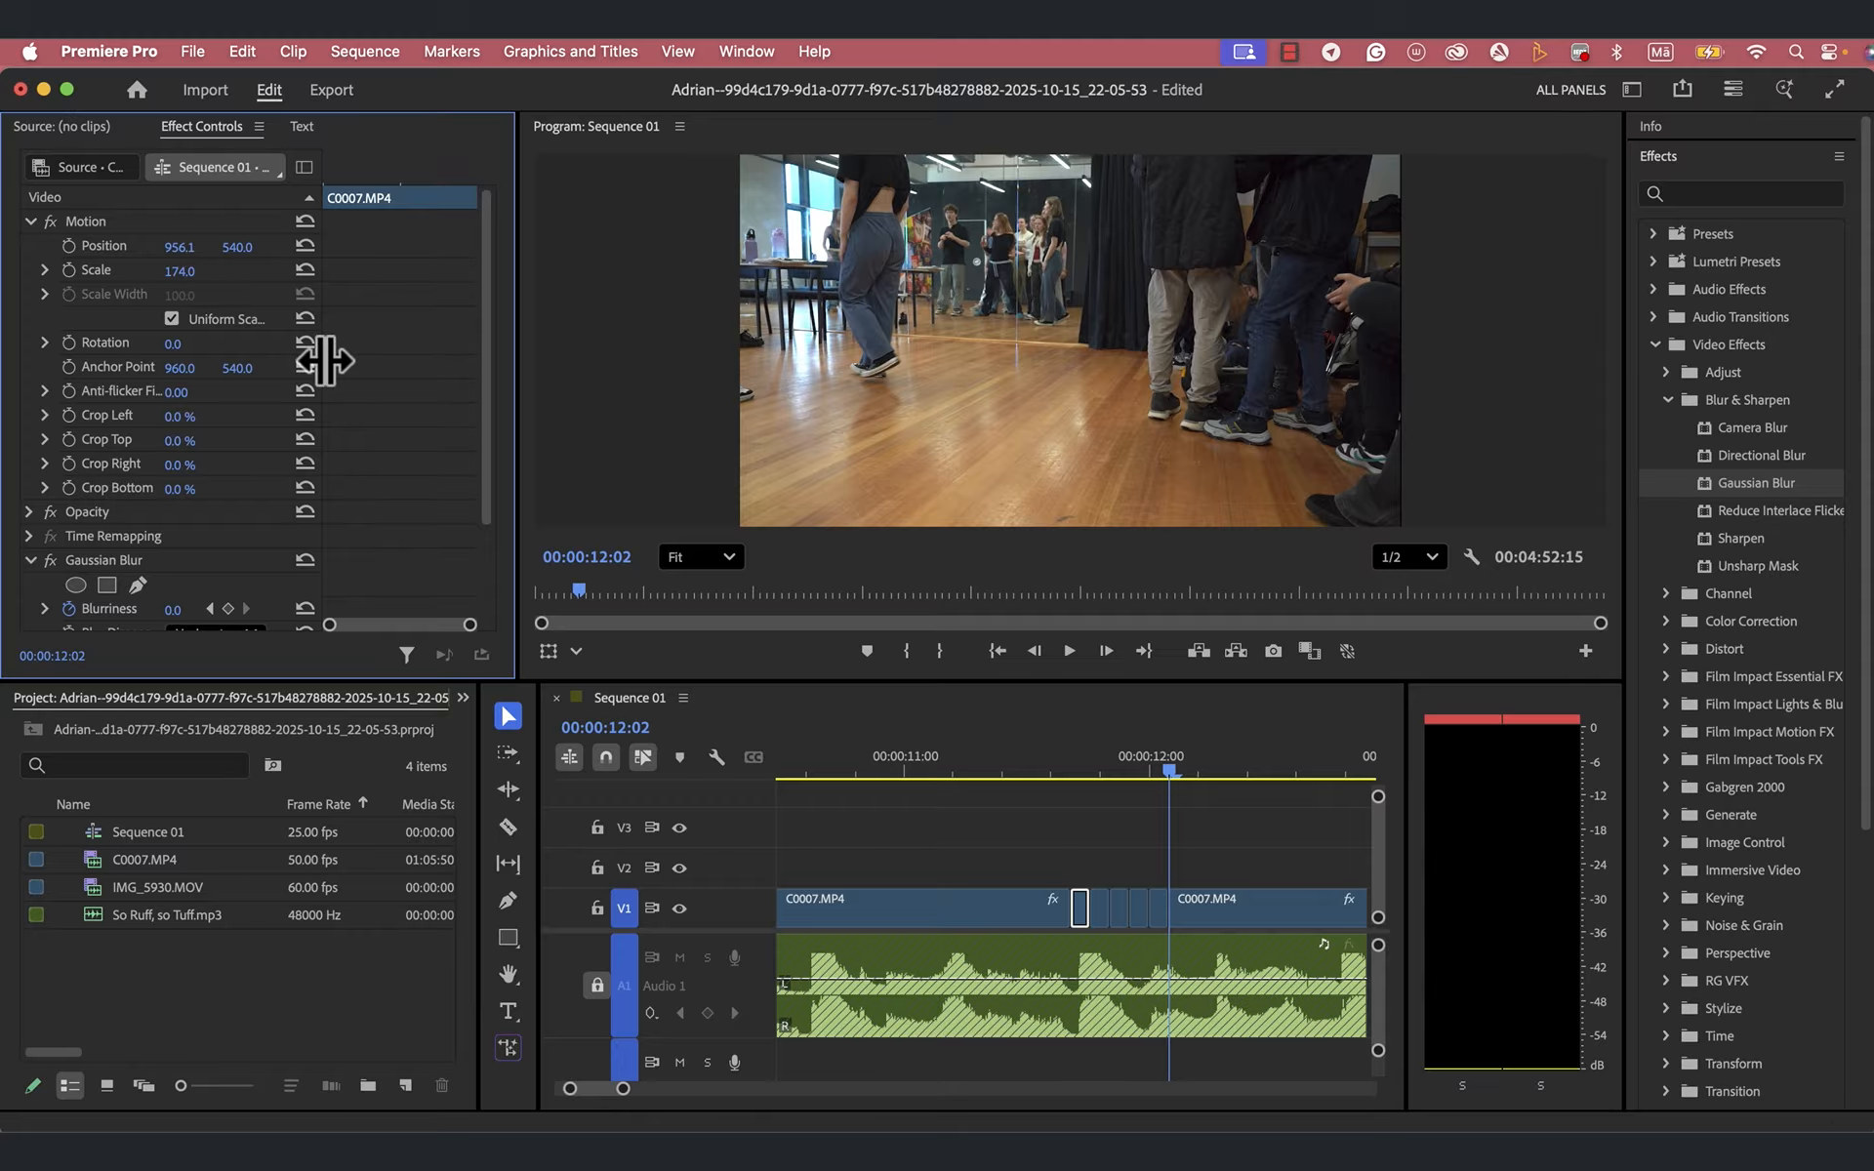
pyautogui.moveTo(1171, 773); pyautogui.dragTo(1081, 792)
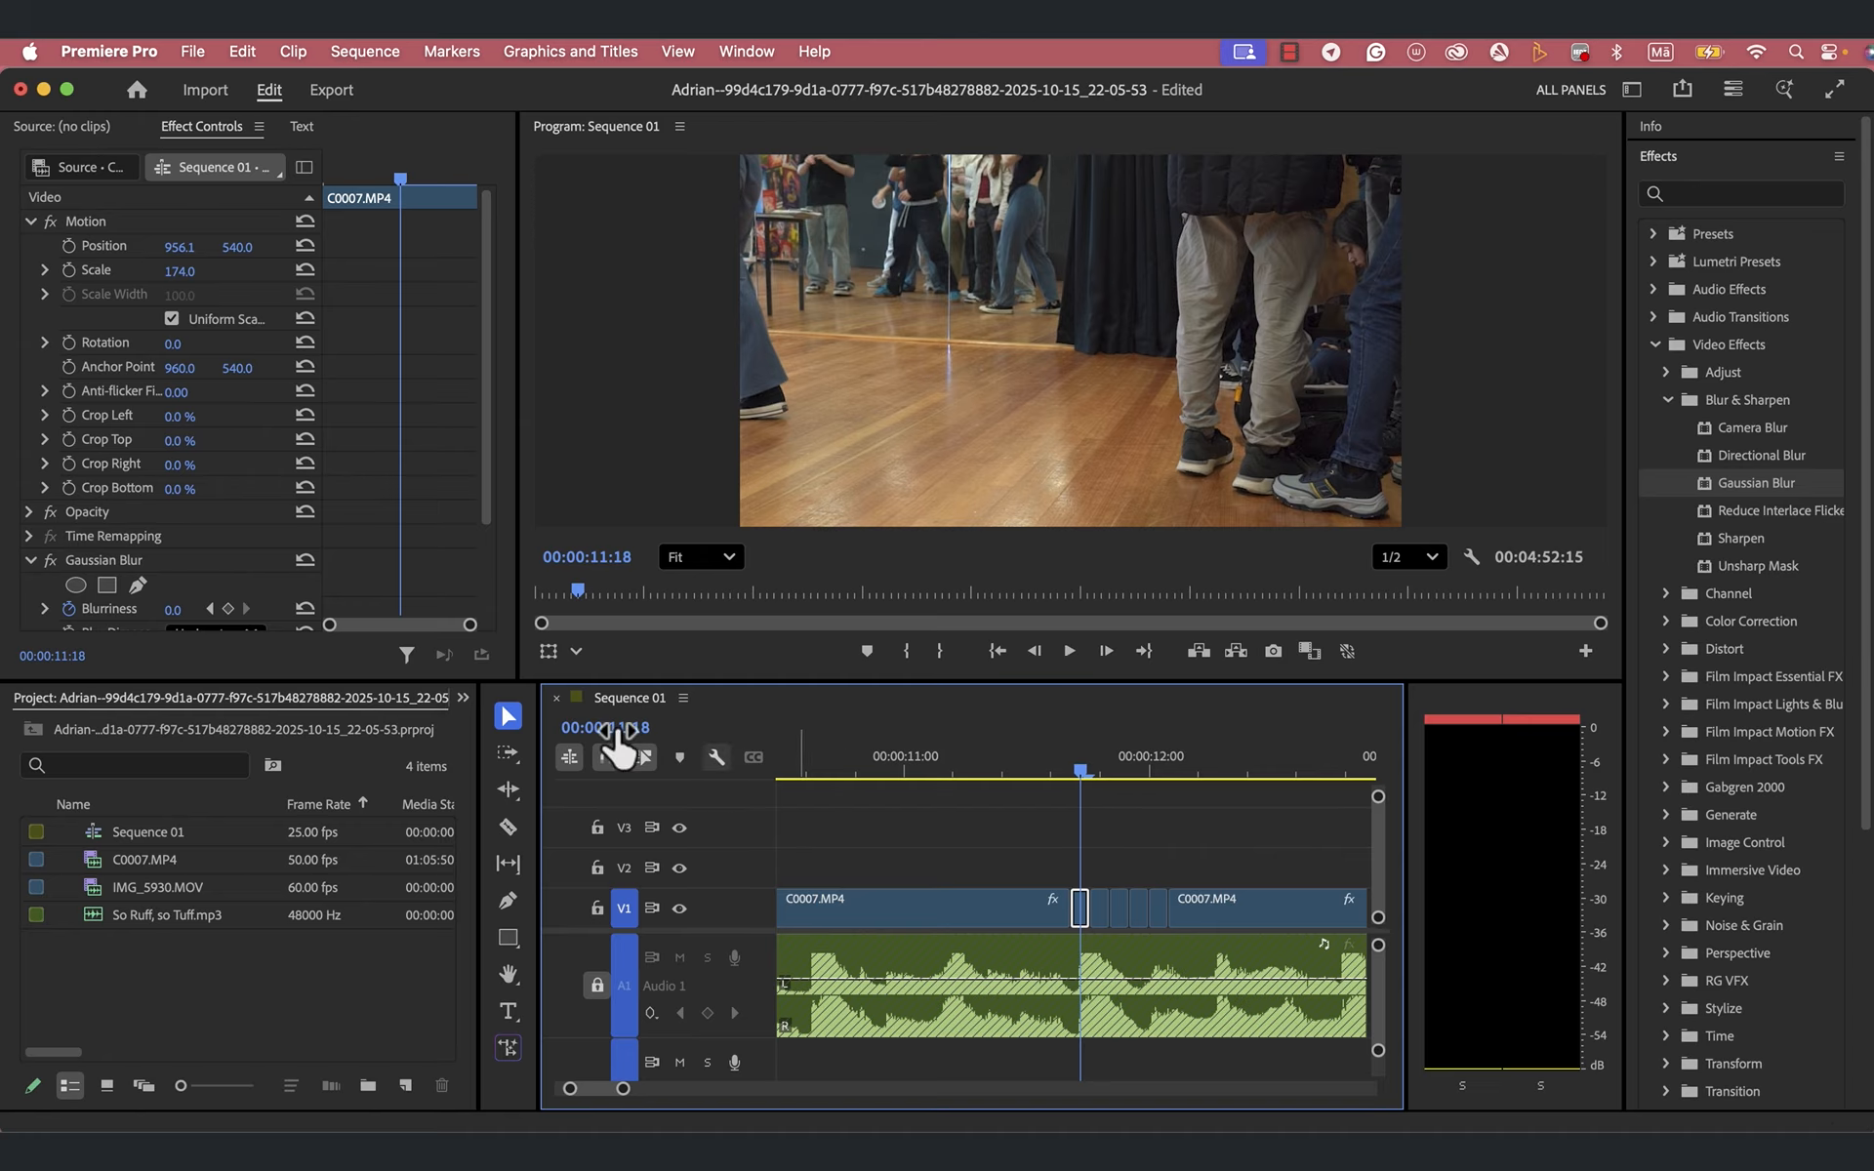
pyautogui.click(182, 270)
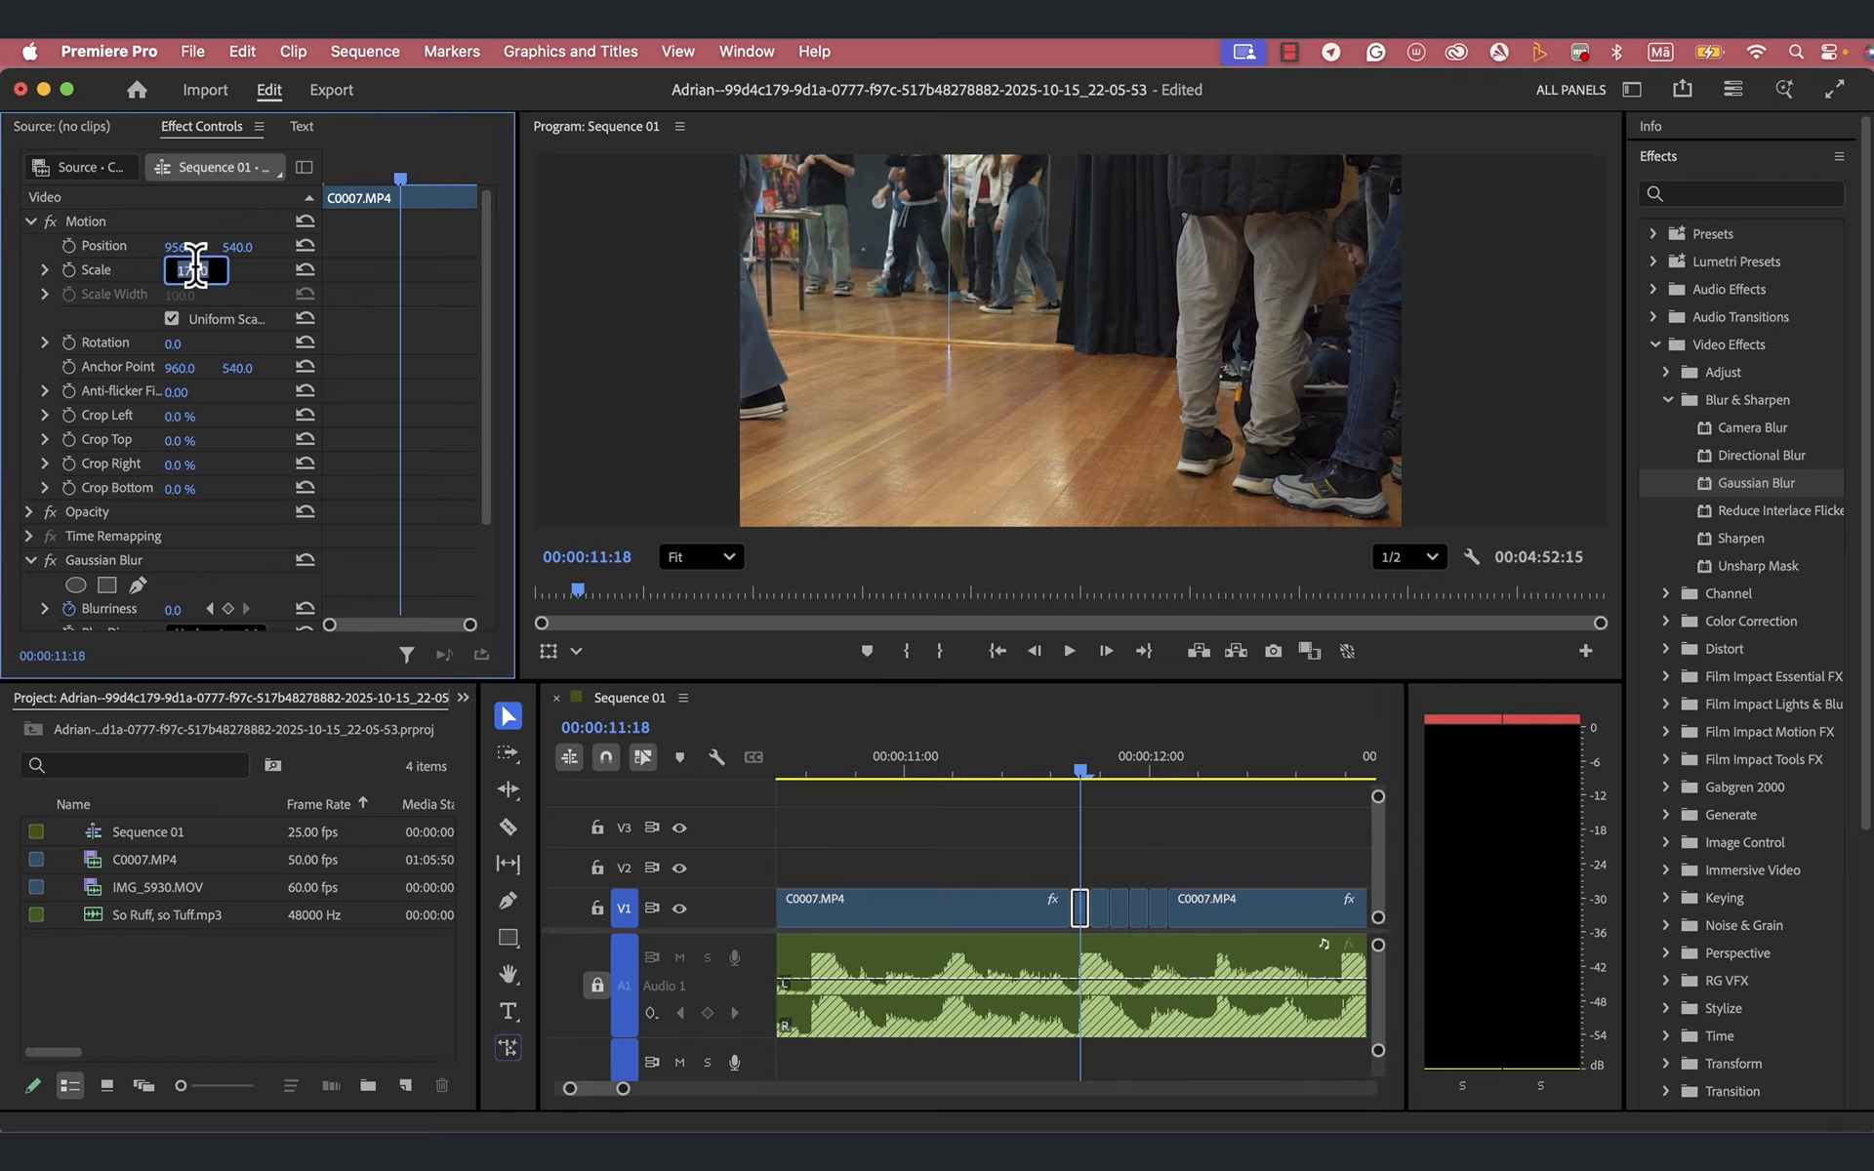
pyautogui.write('200')
pyautogui.press('Return')
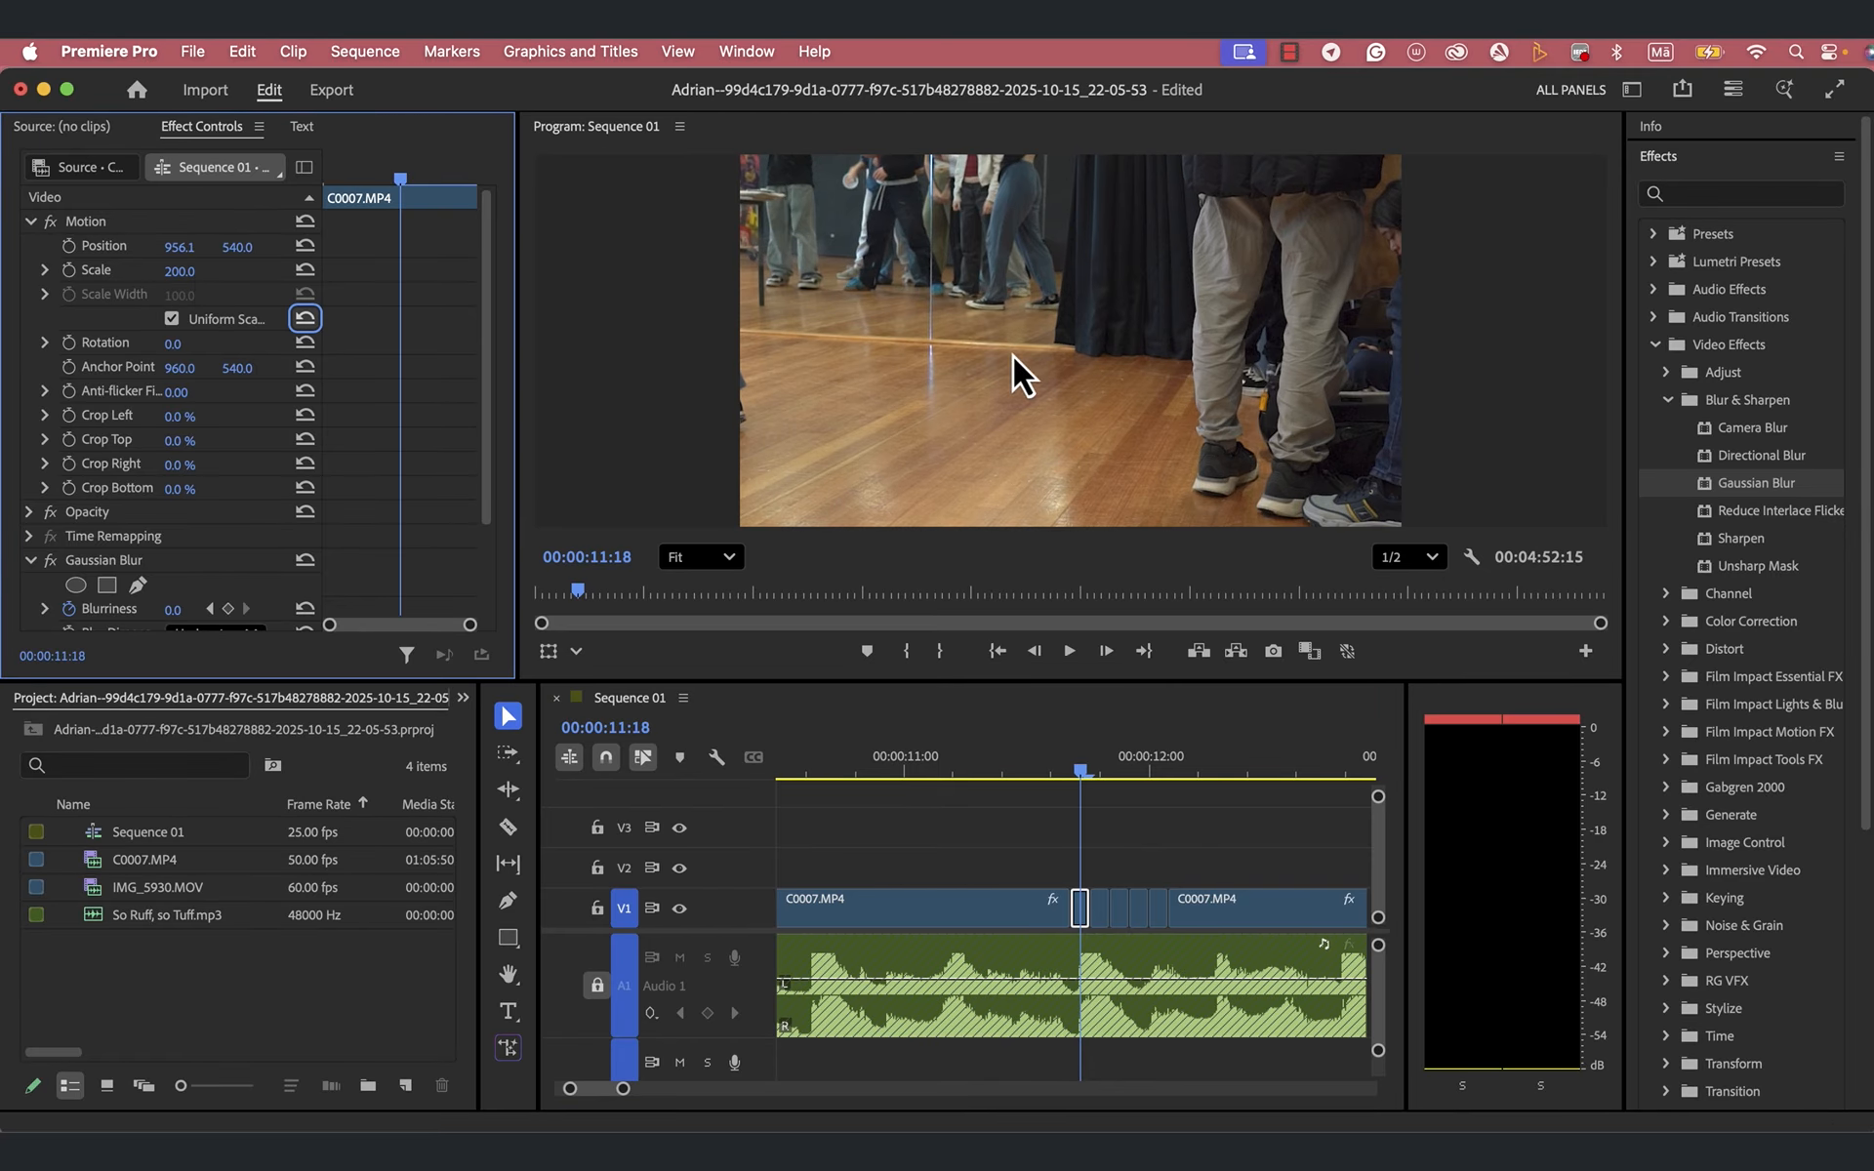
# - Reframe the first short piece on the walking feet by setting its Position to 1916.1, 53.0
pyautogui.click(865, 377)
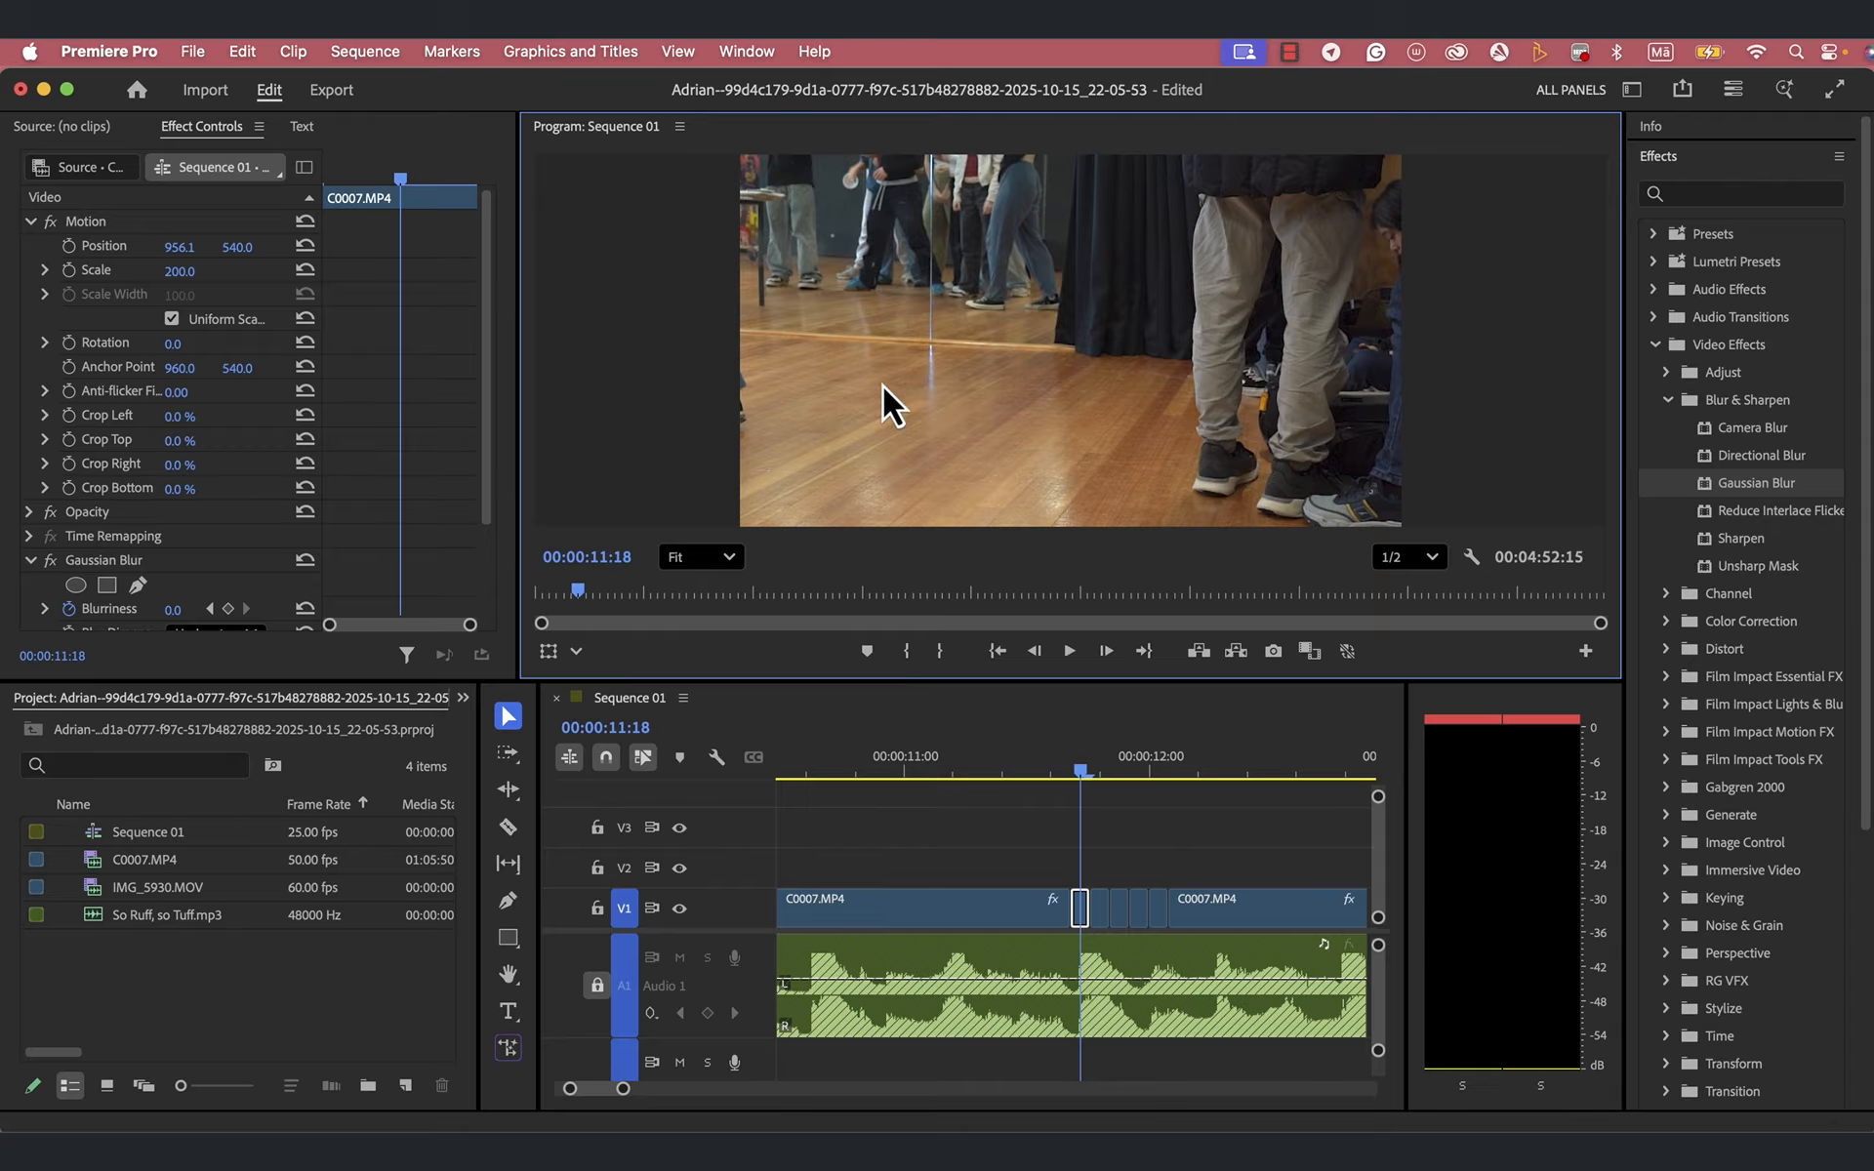
pyautogui.click(866, 386)
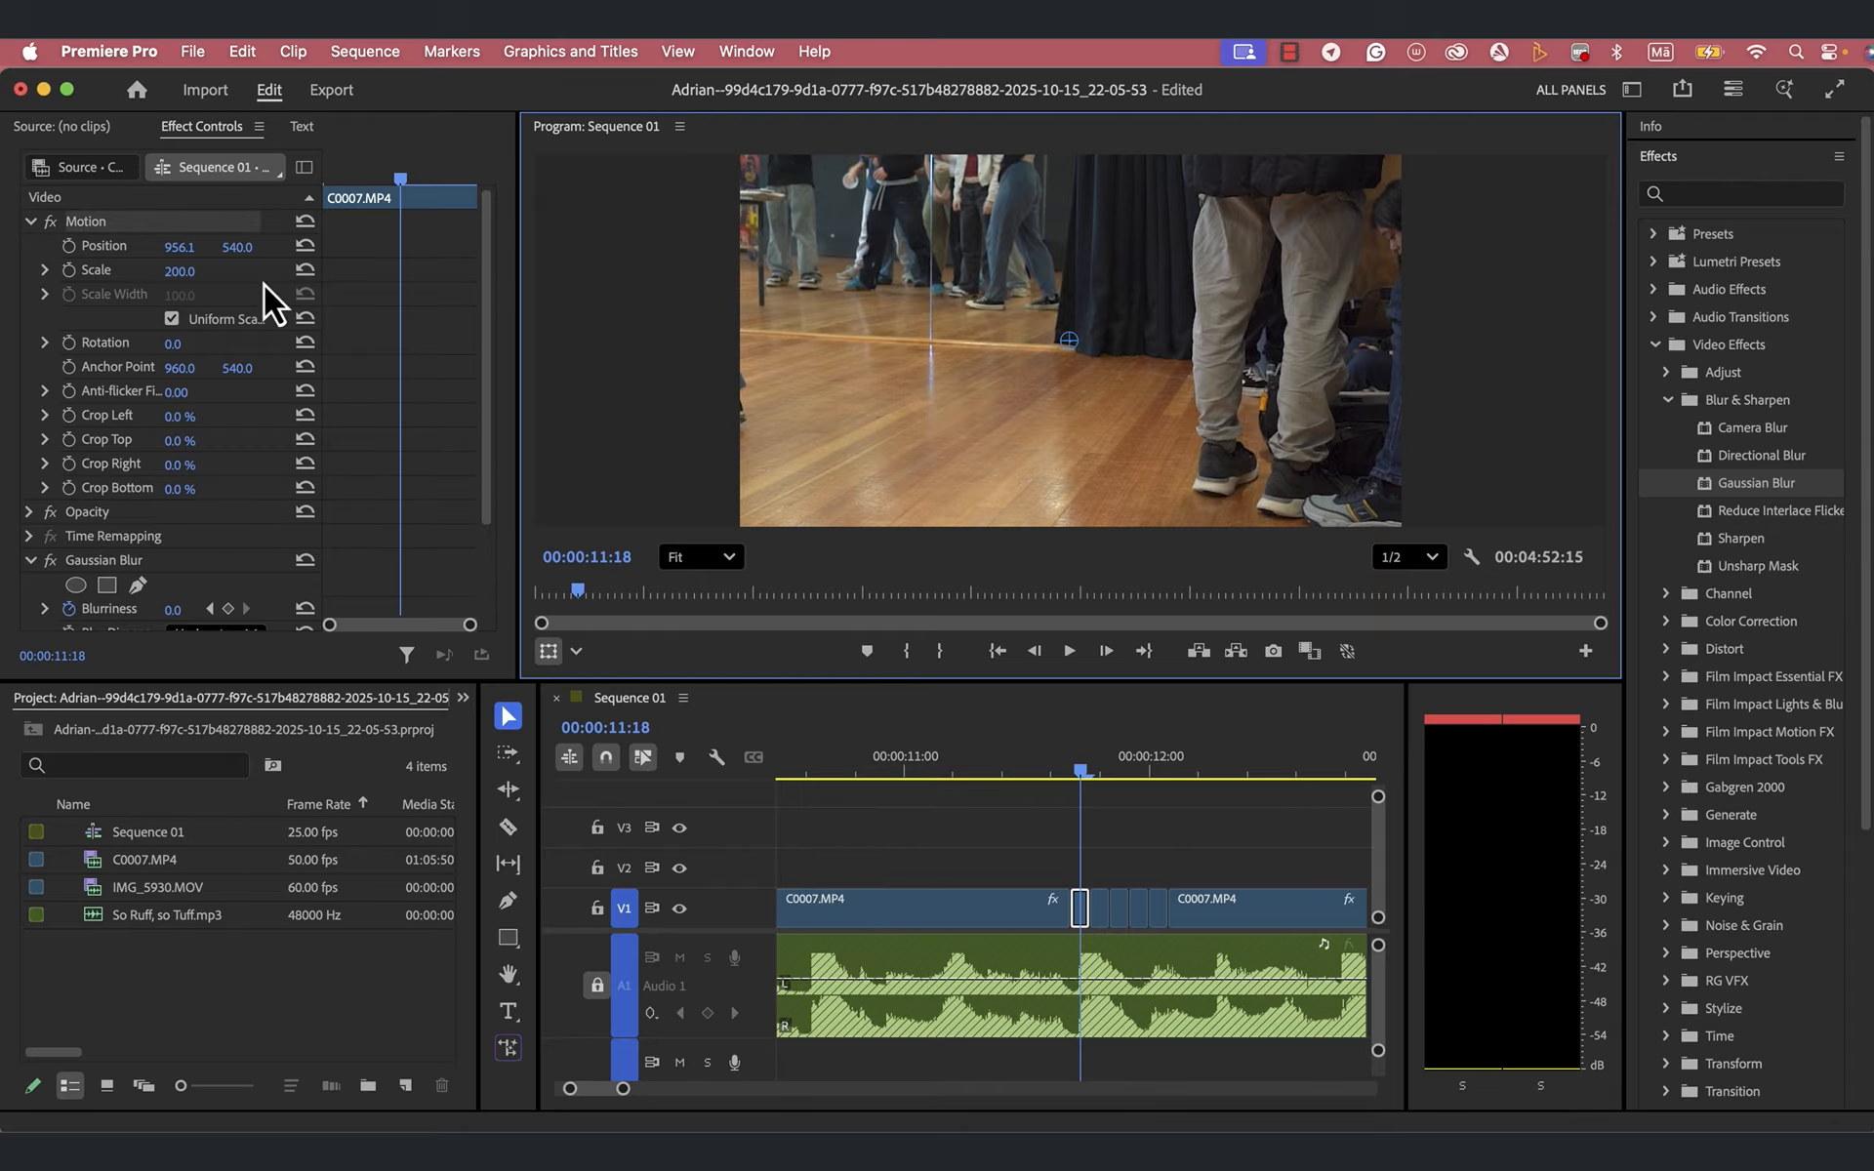
pyautogui.moveTo(180, 248); pyautogui.dragTo(242, 251)
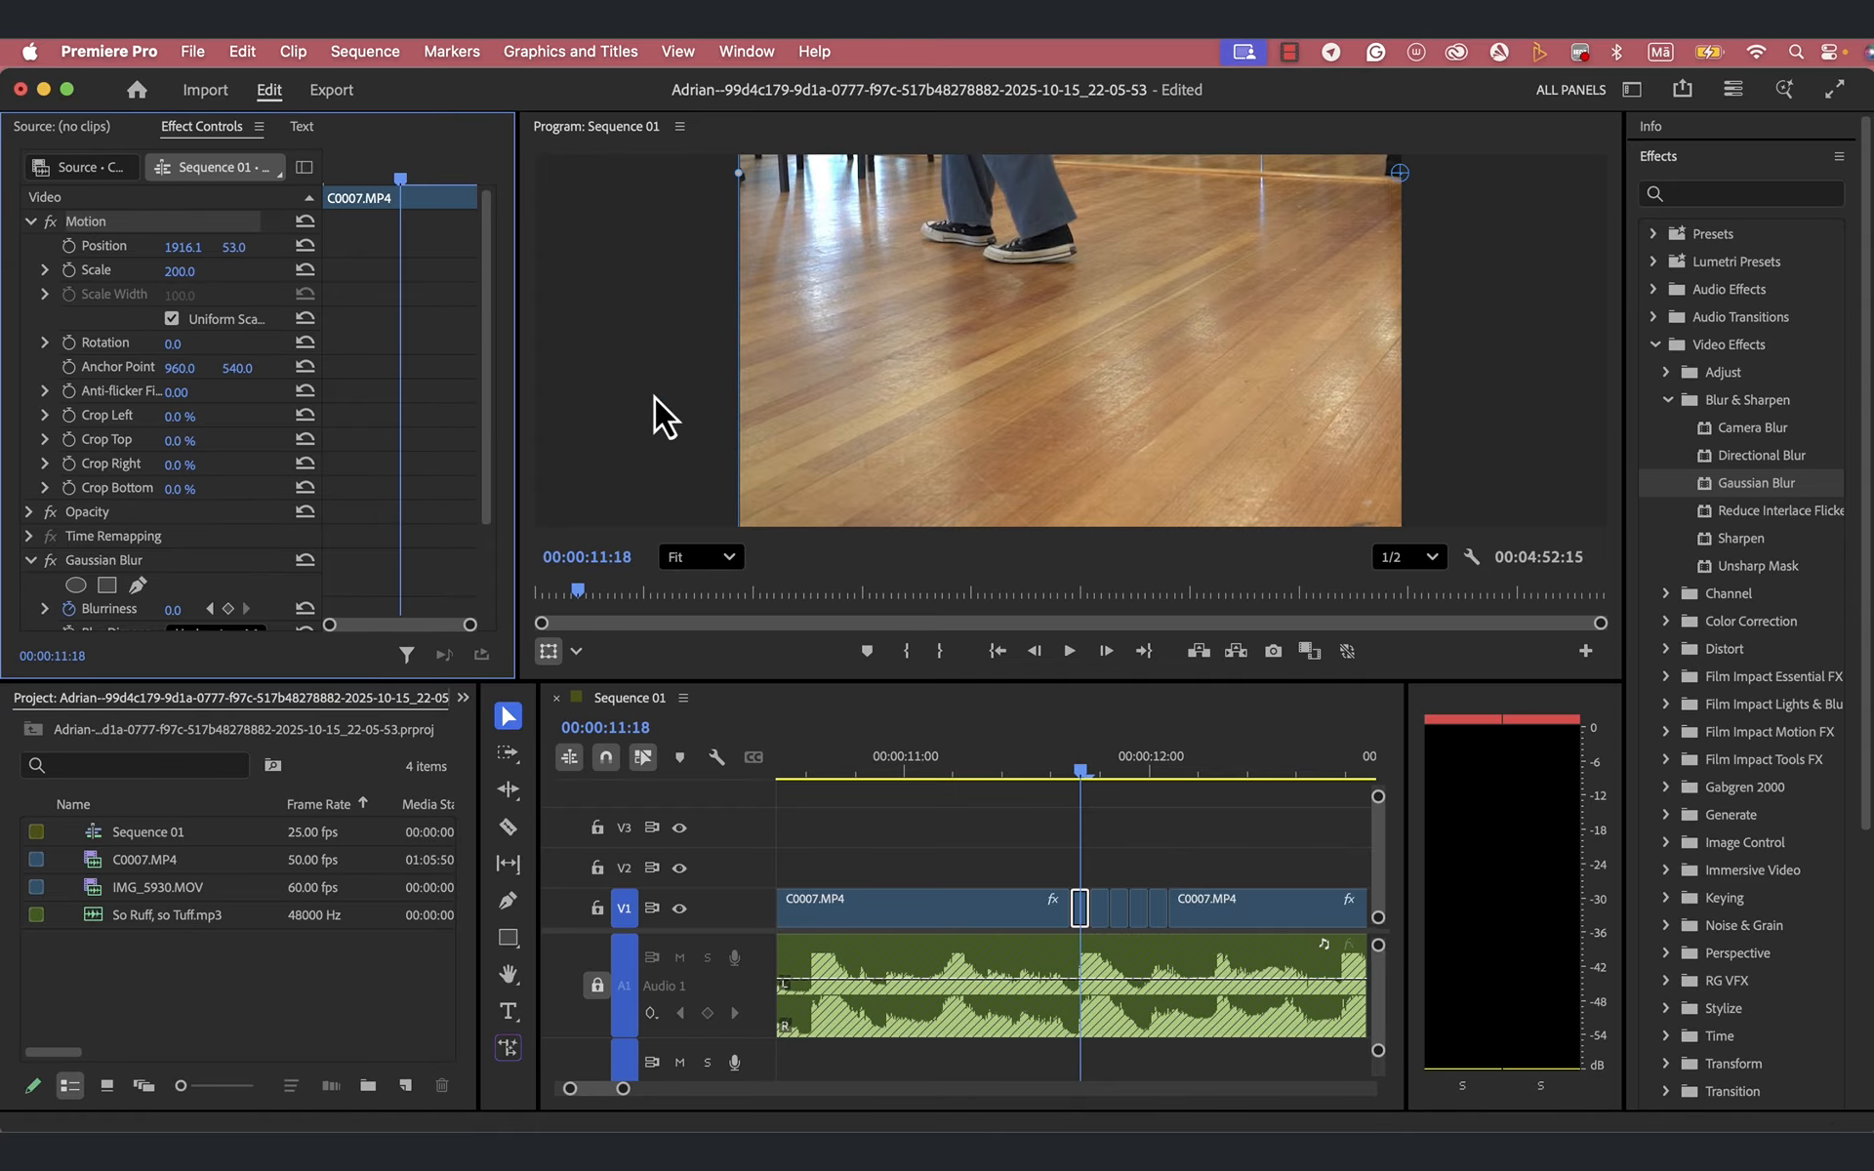
pyautogui.scroll(-5, 653, 396)
pyautogui.scroll(1, 654, 396)
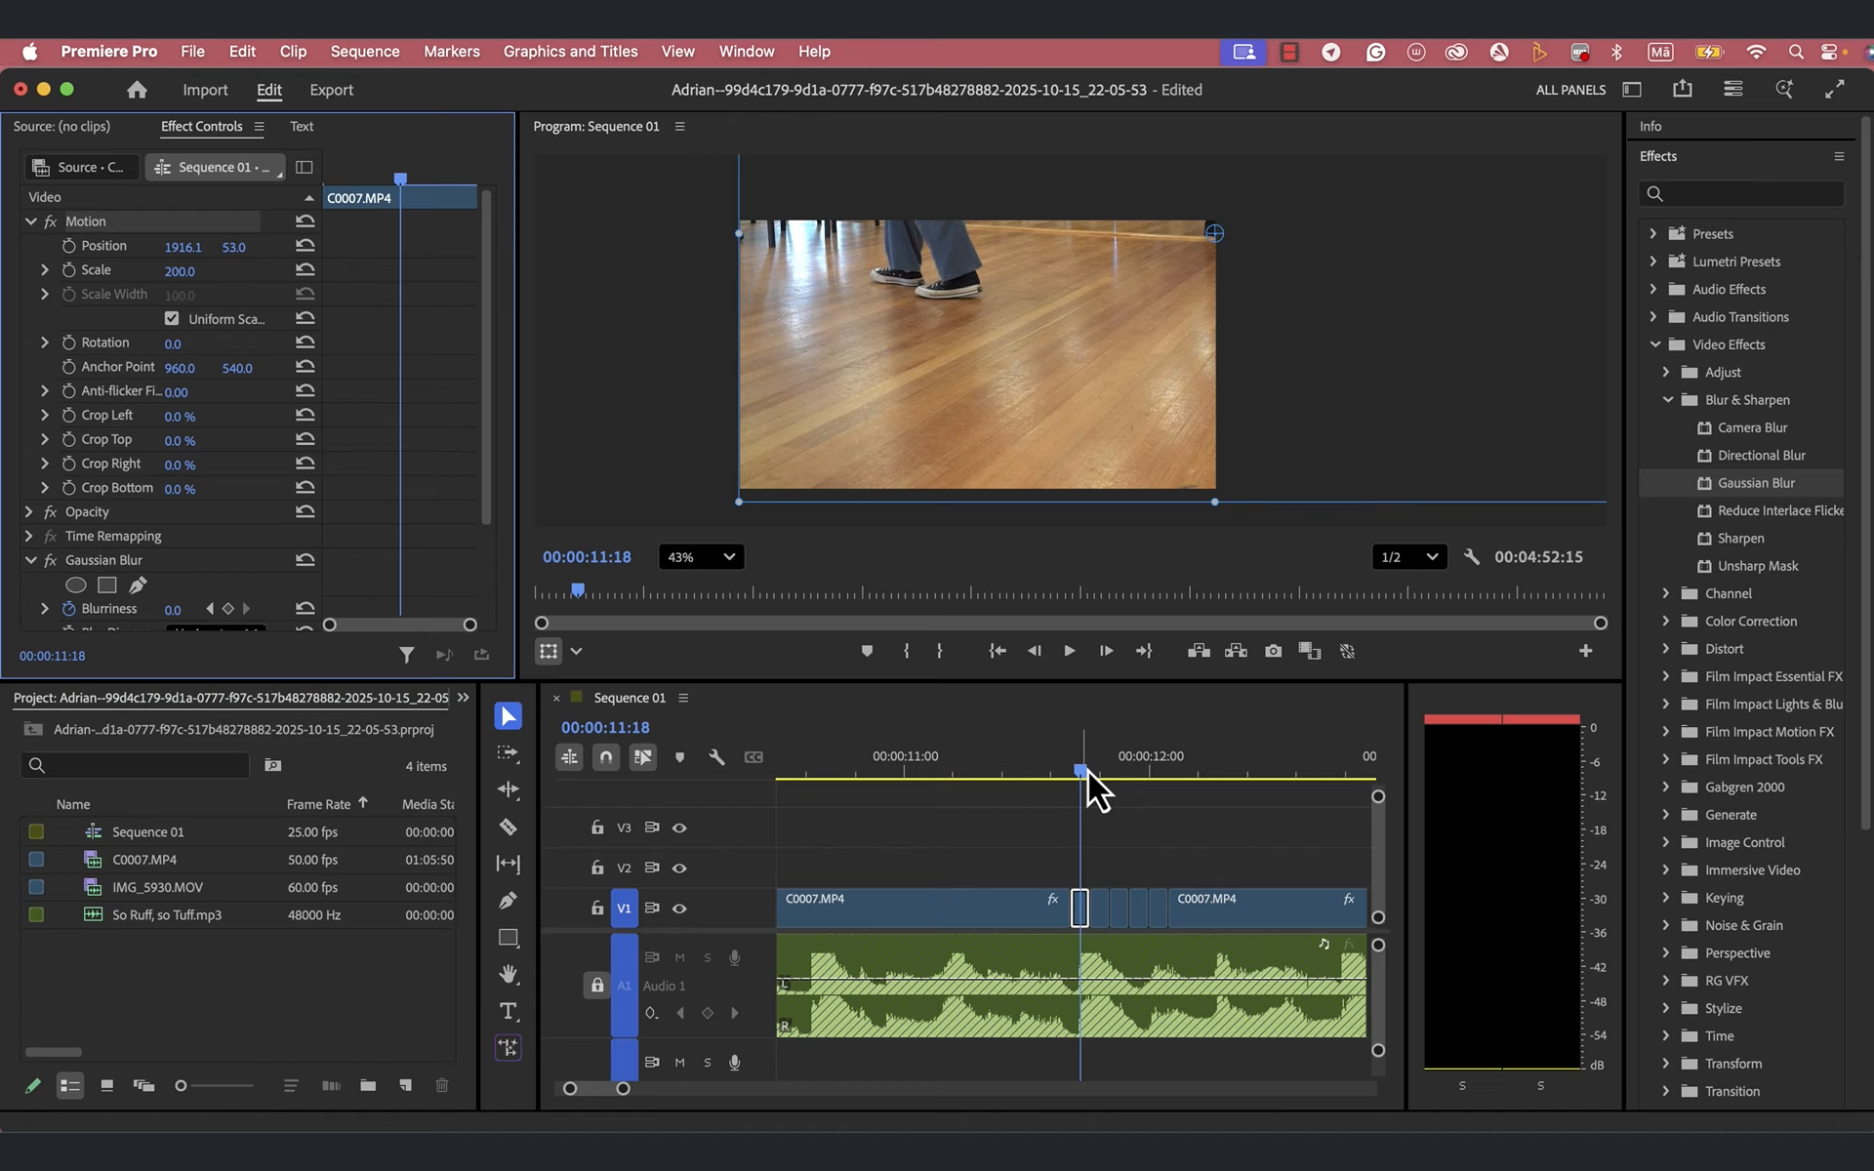
# - Set the third short piece at 00:00:11:22 to Scale 200 and Position 909.1, 27.0
pyautogui.moveTo(1087, 770)
pyautogui.mouseDown()
pyautogui.moveTo(1057, 778)
pyautogui.moveTo(1122, 771)
pyautogui.mouseUp()
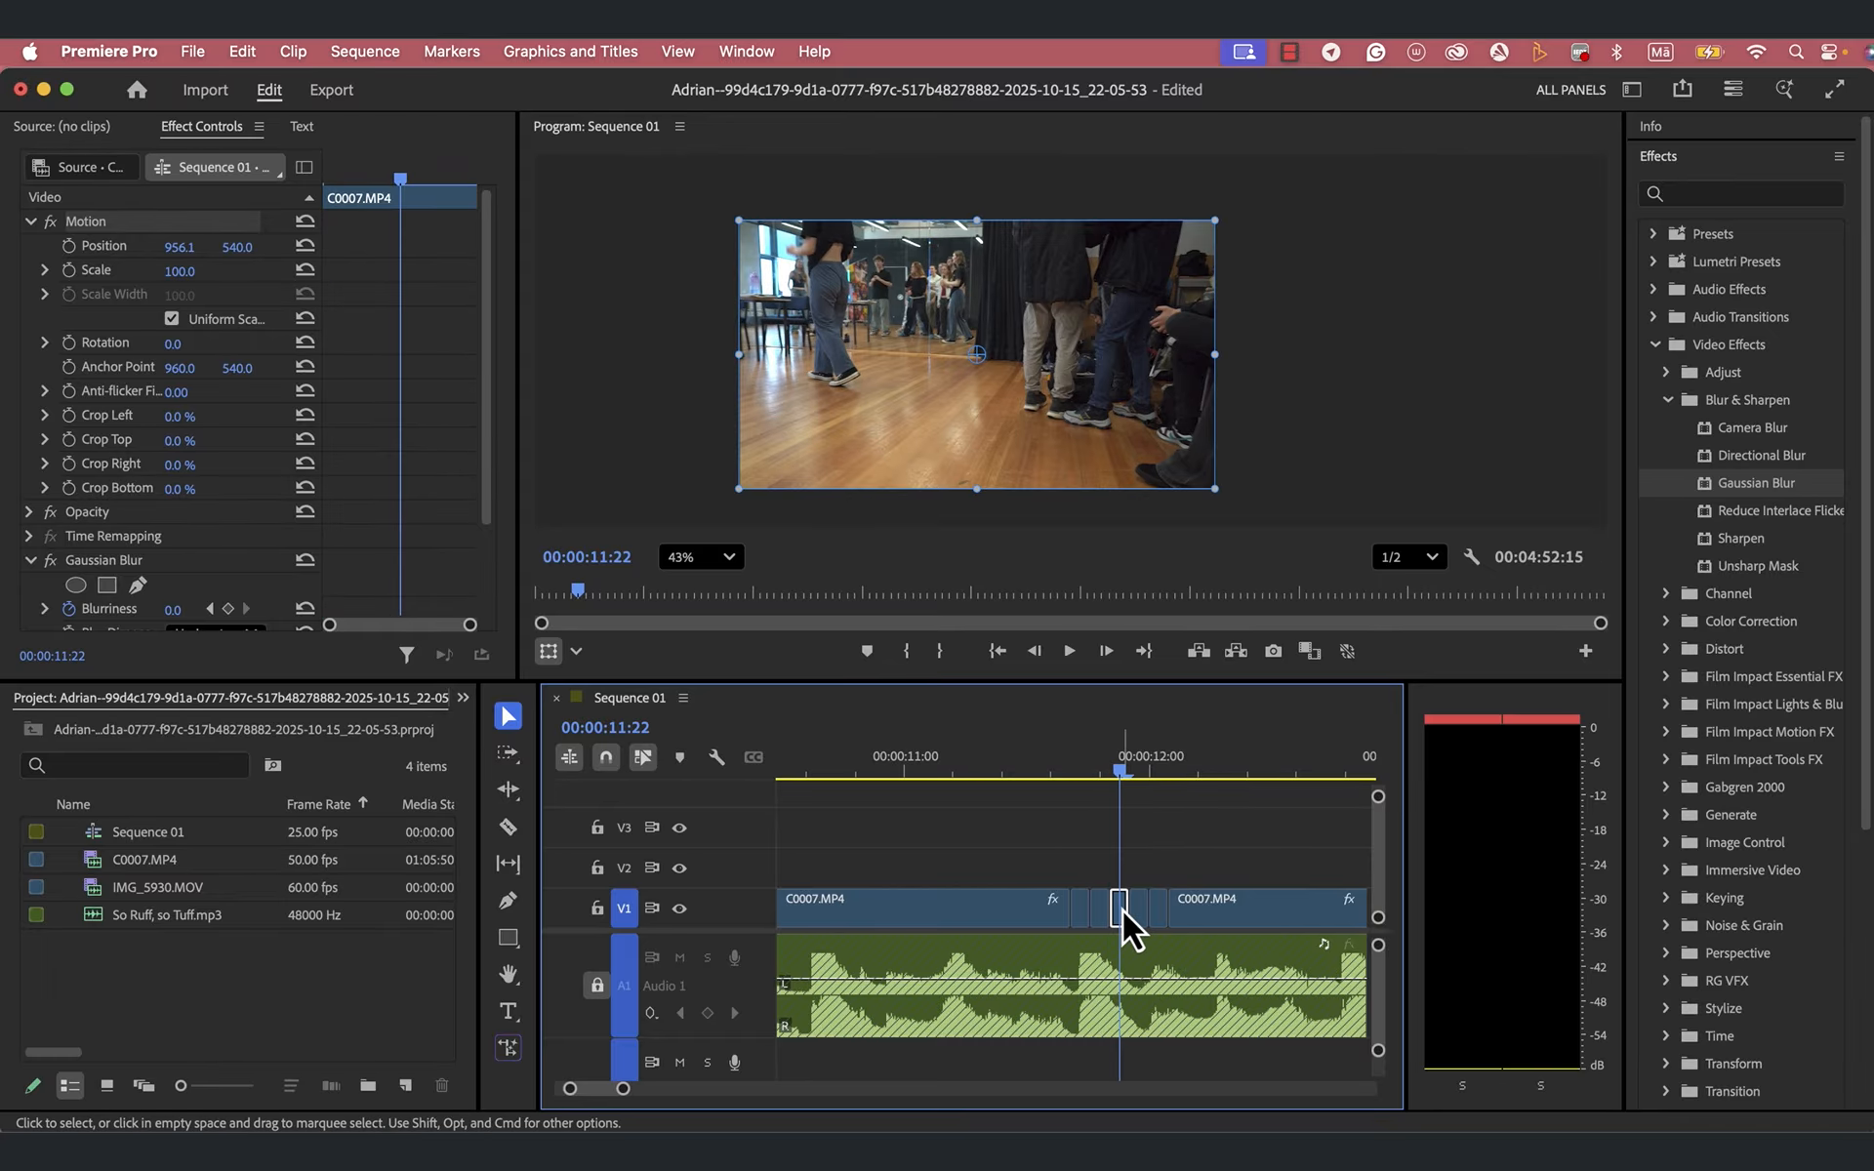
pyautogui.click(183, 270)
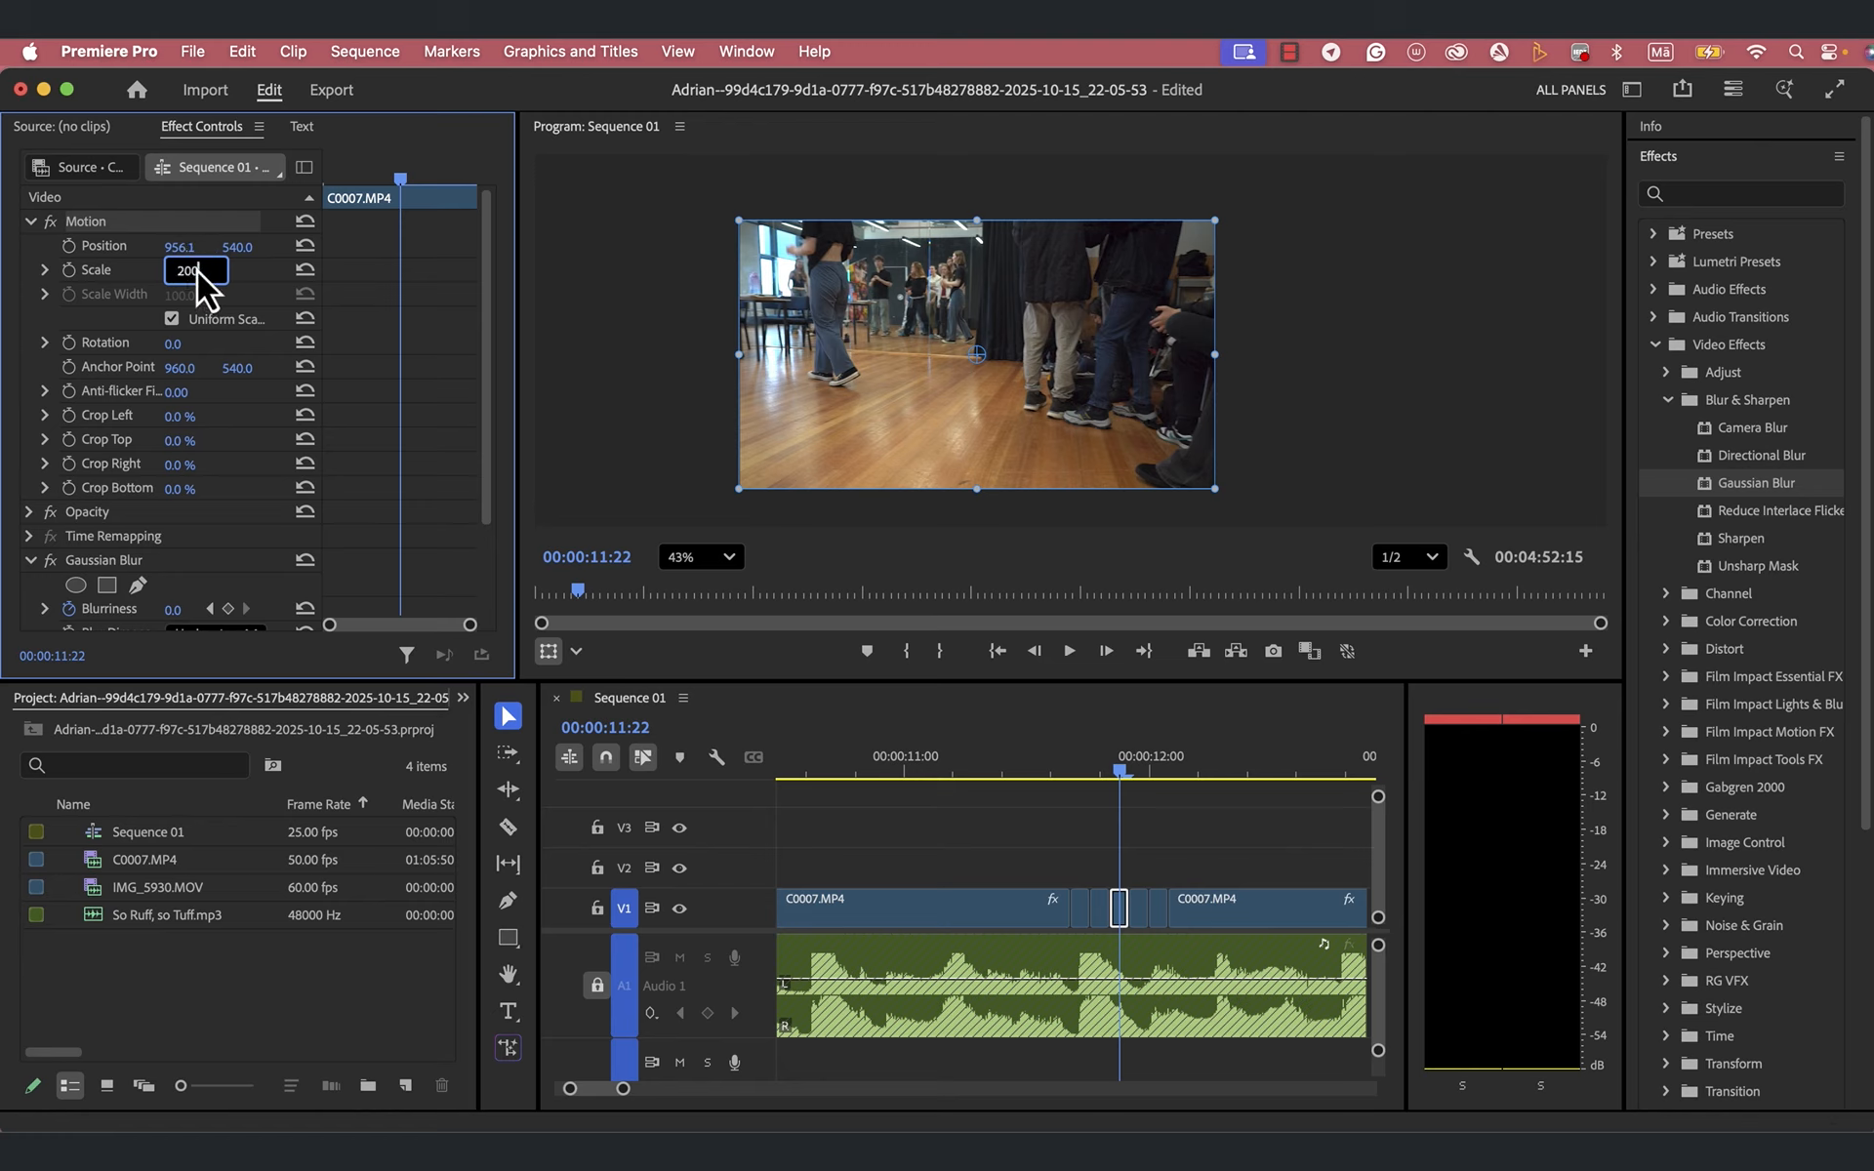
pyautogui.write('200')
pyautogui.press('Tab')
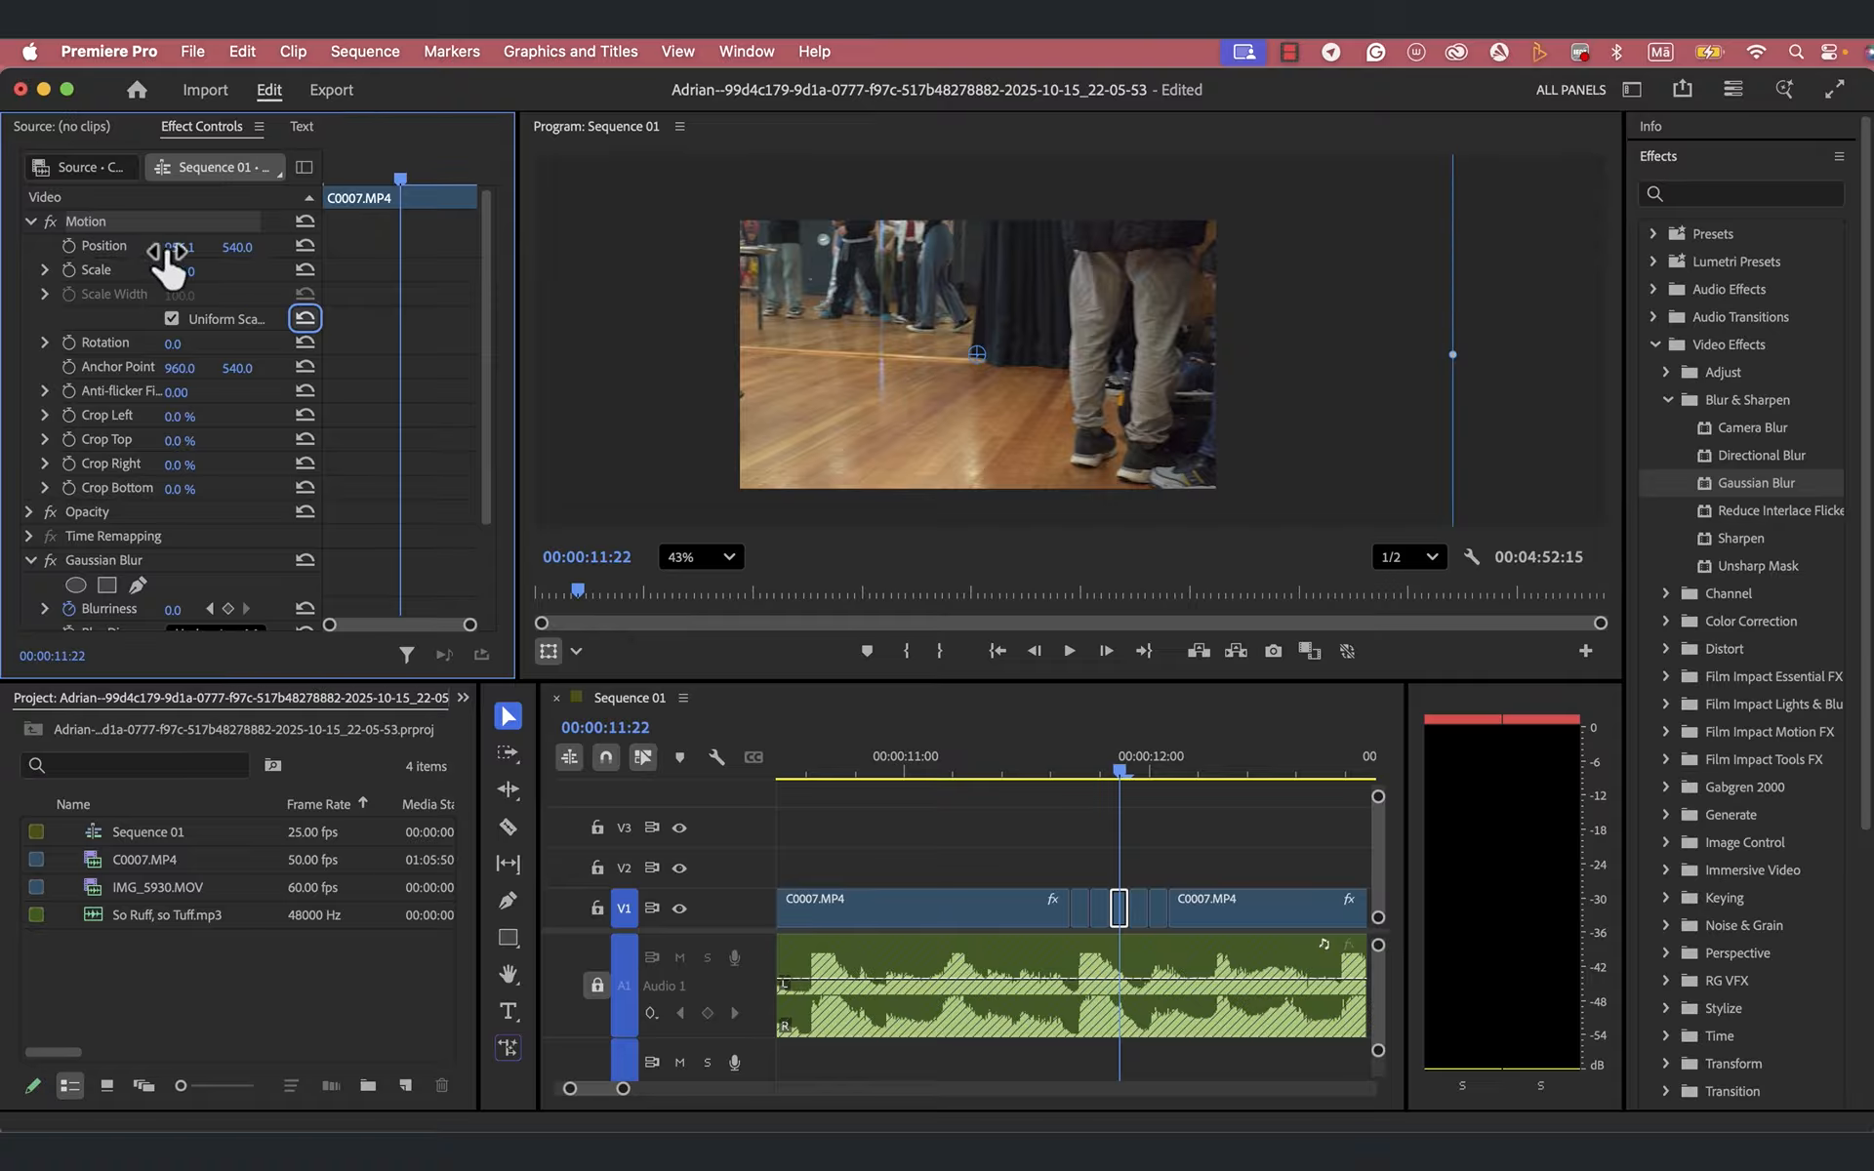
pyautogui.moveTo(167, 256); pyautogui.dragTo(176, 260)
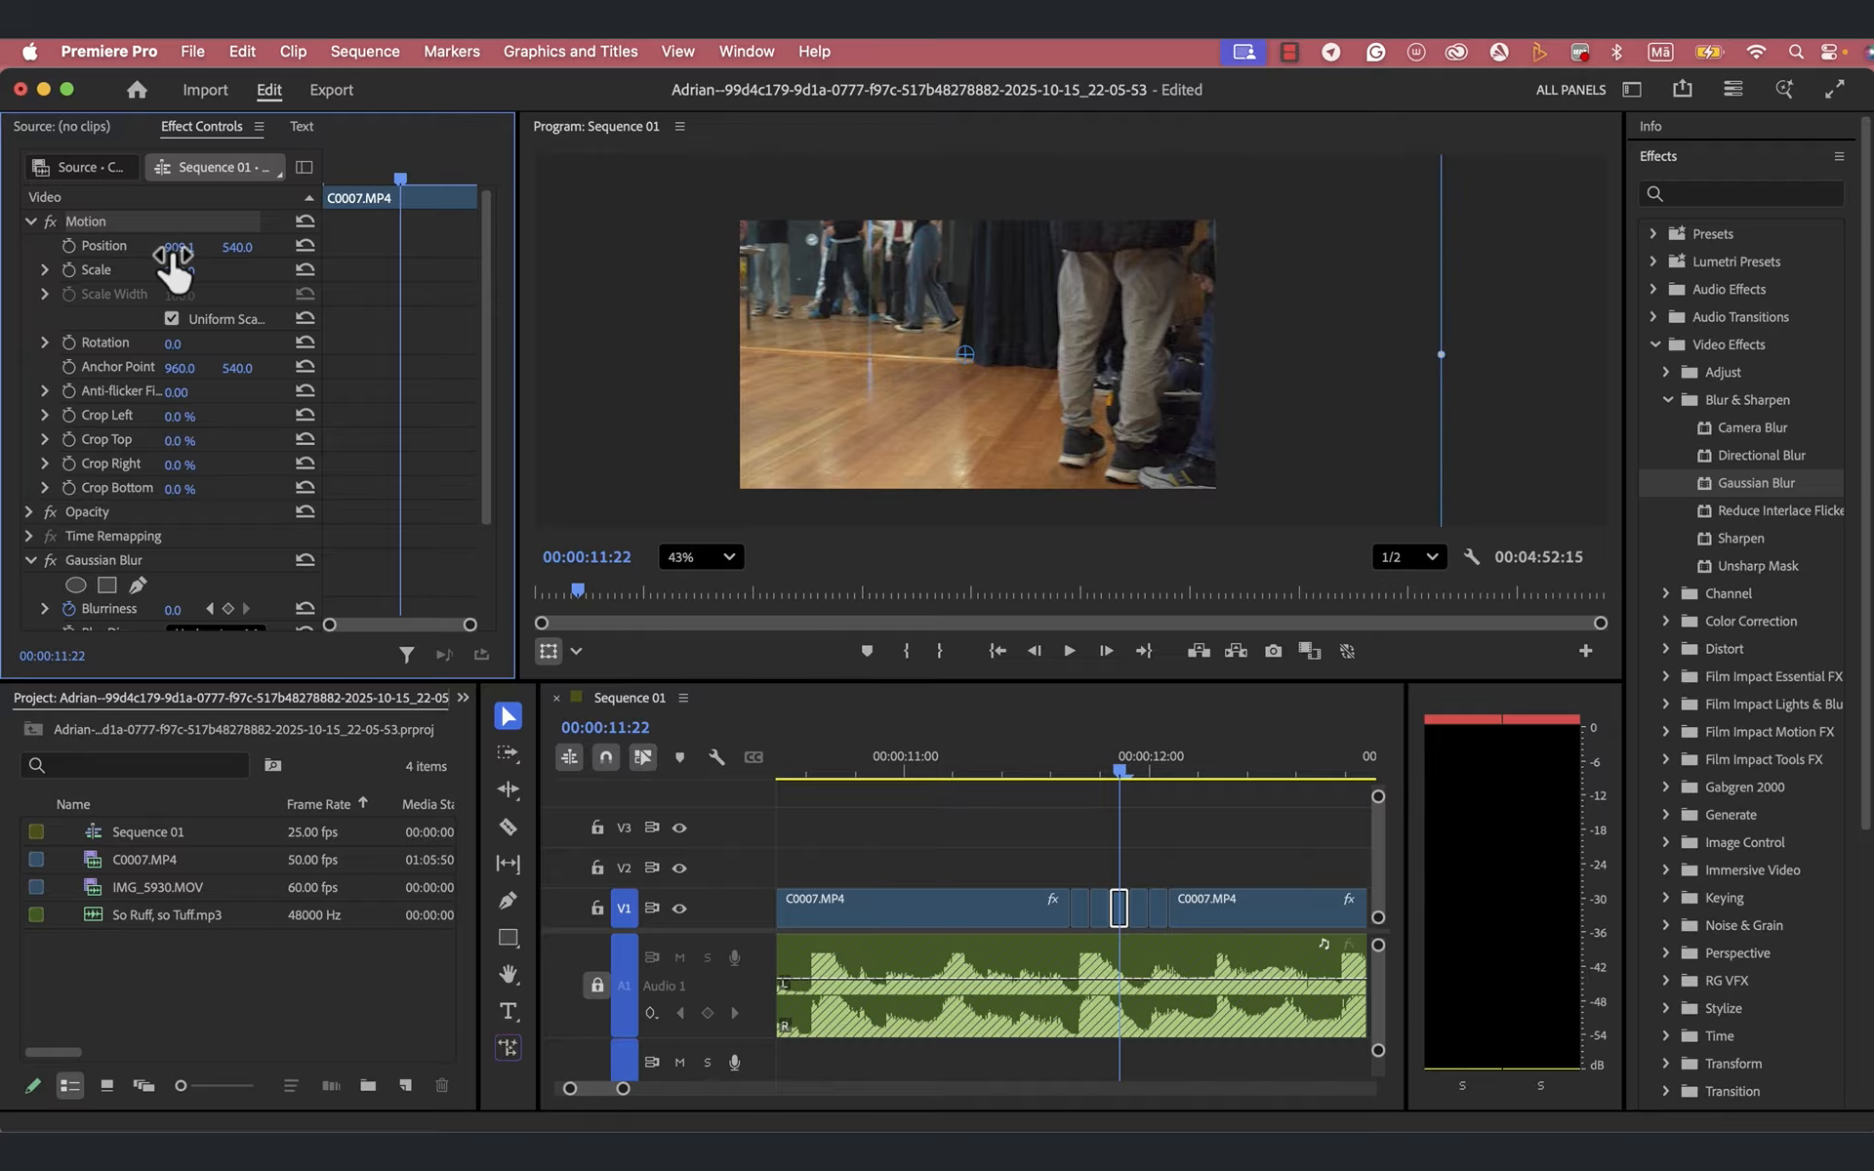
pyautogui.click(1123, 773)
pyautogui.moveTo(1127, 773); pyautogui.dragTo(1144, 771)
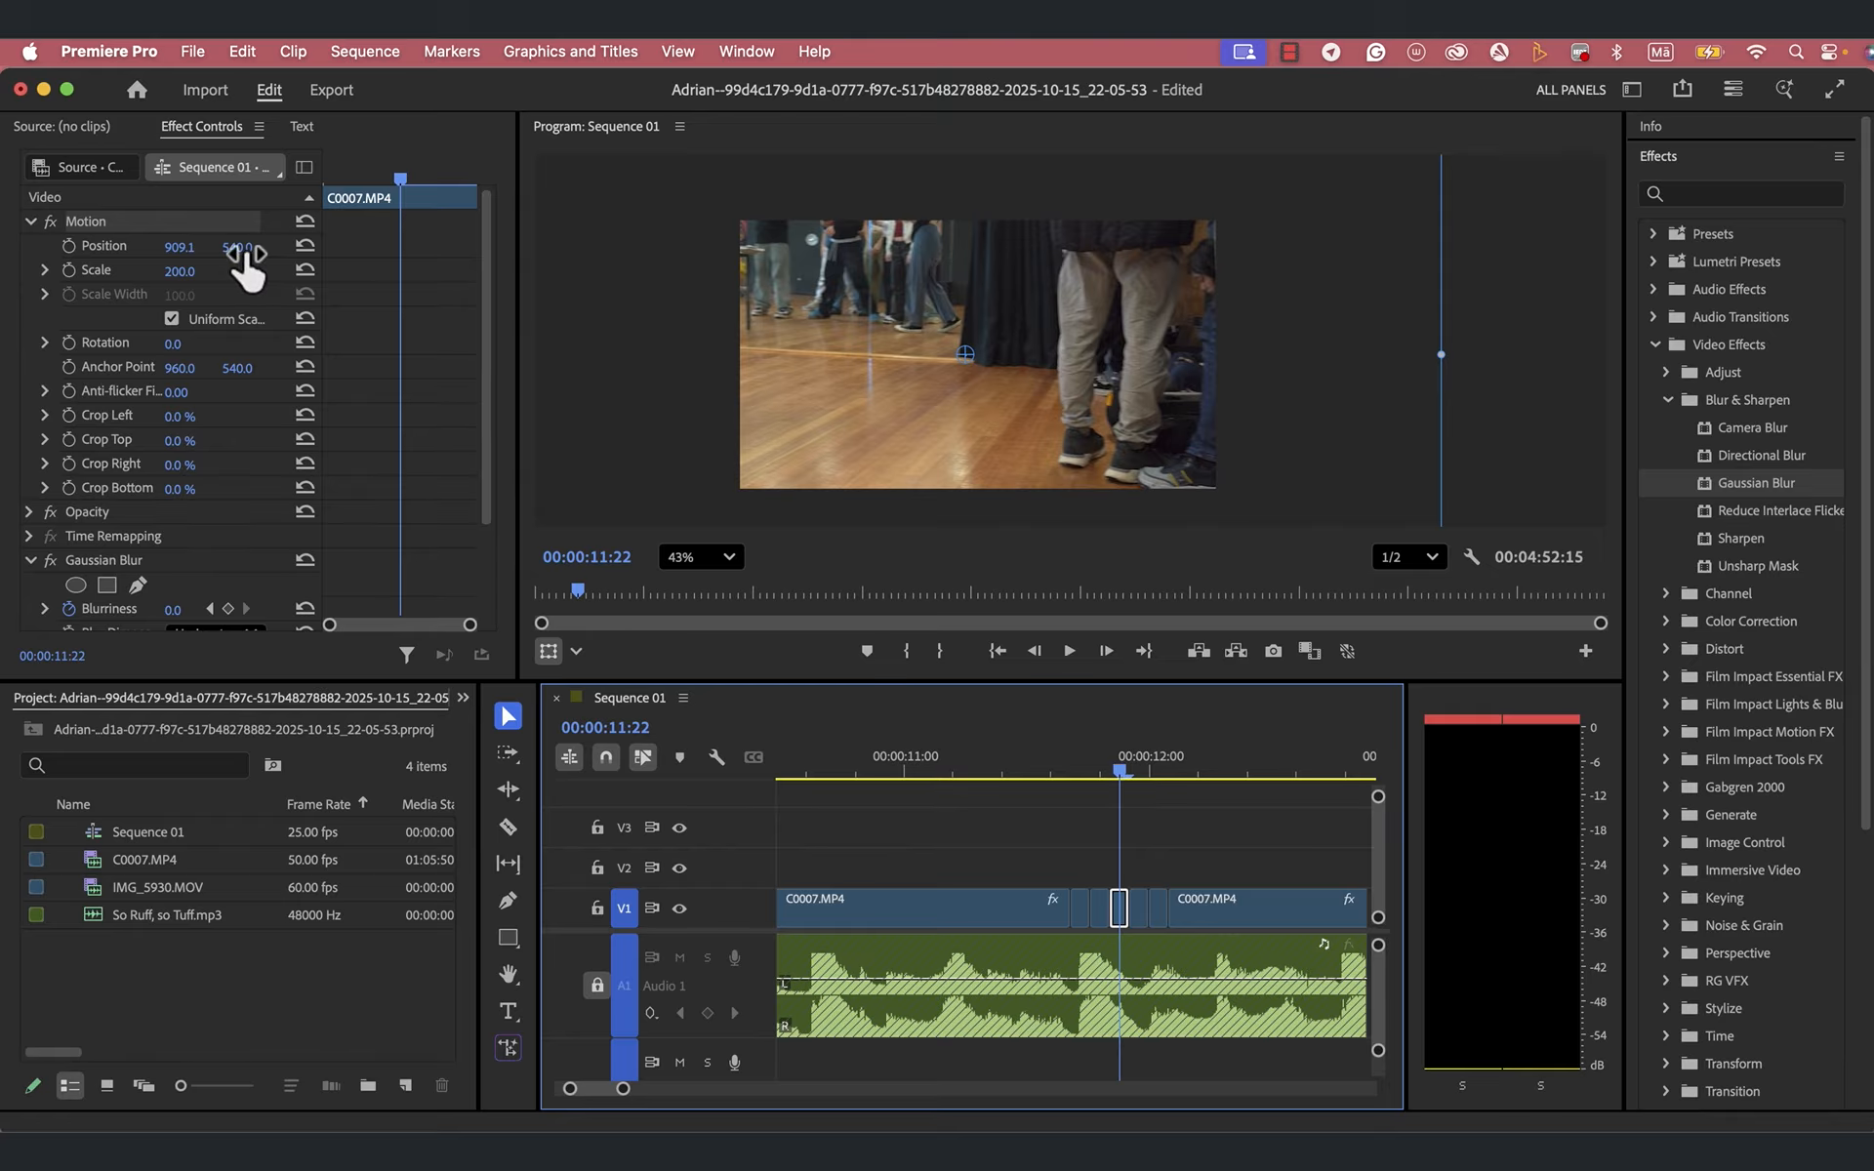
pyautogui.moveTo(247, 269); pyautogui.dragTo(247, 262)
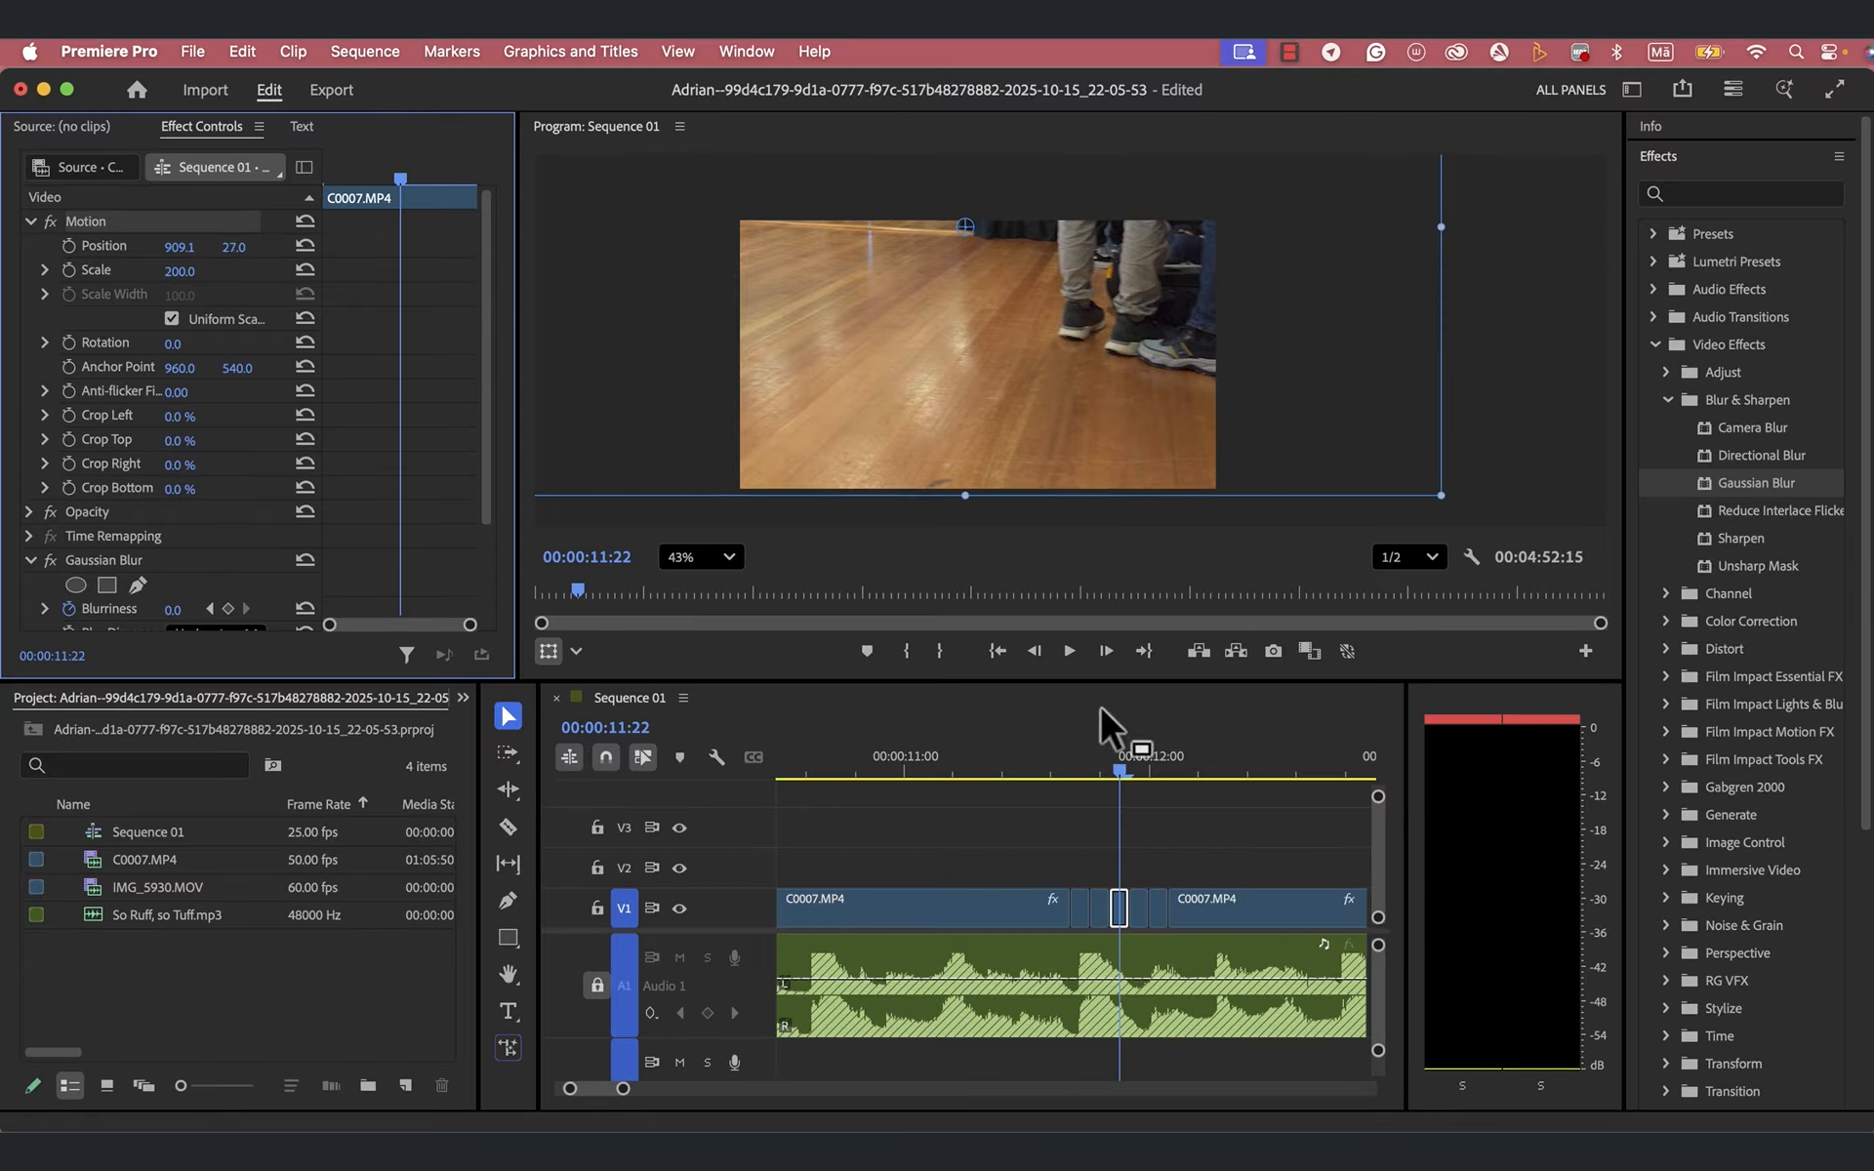
# - Set the fifth short piece at 00:00:12:01 to Scale 300 and Position 1588.1, 578.0
pyautogui.moveTo(1123, 775); pyautogui.dragTo(1161, 773)
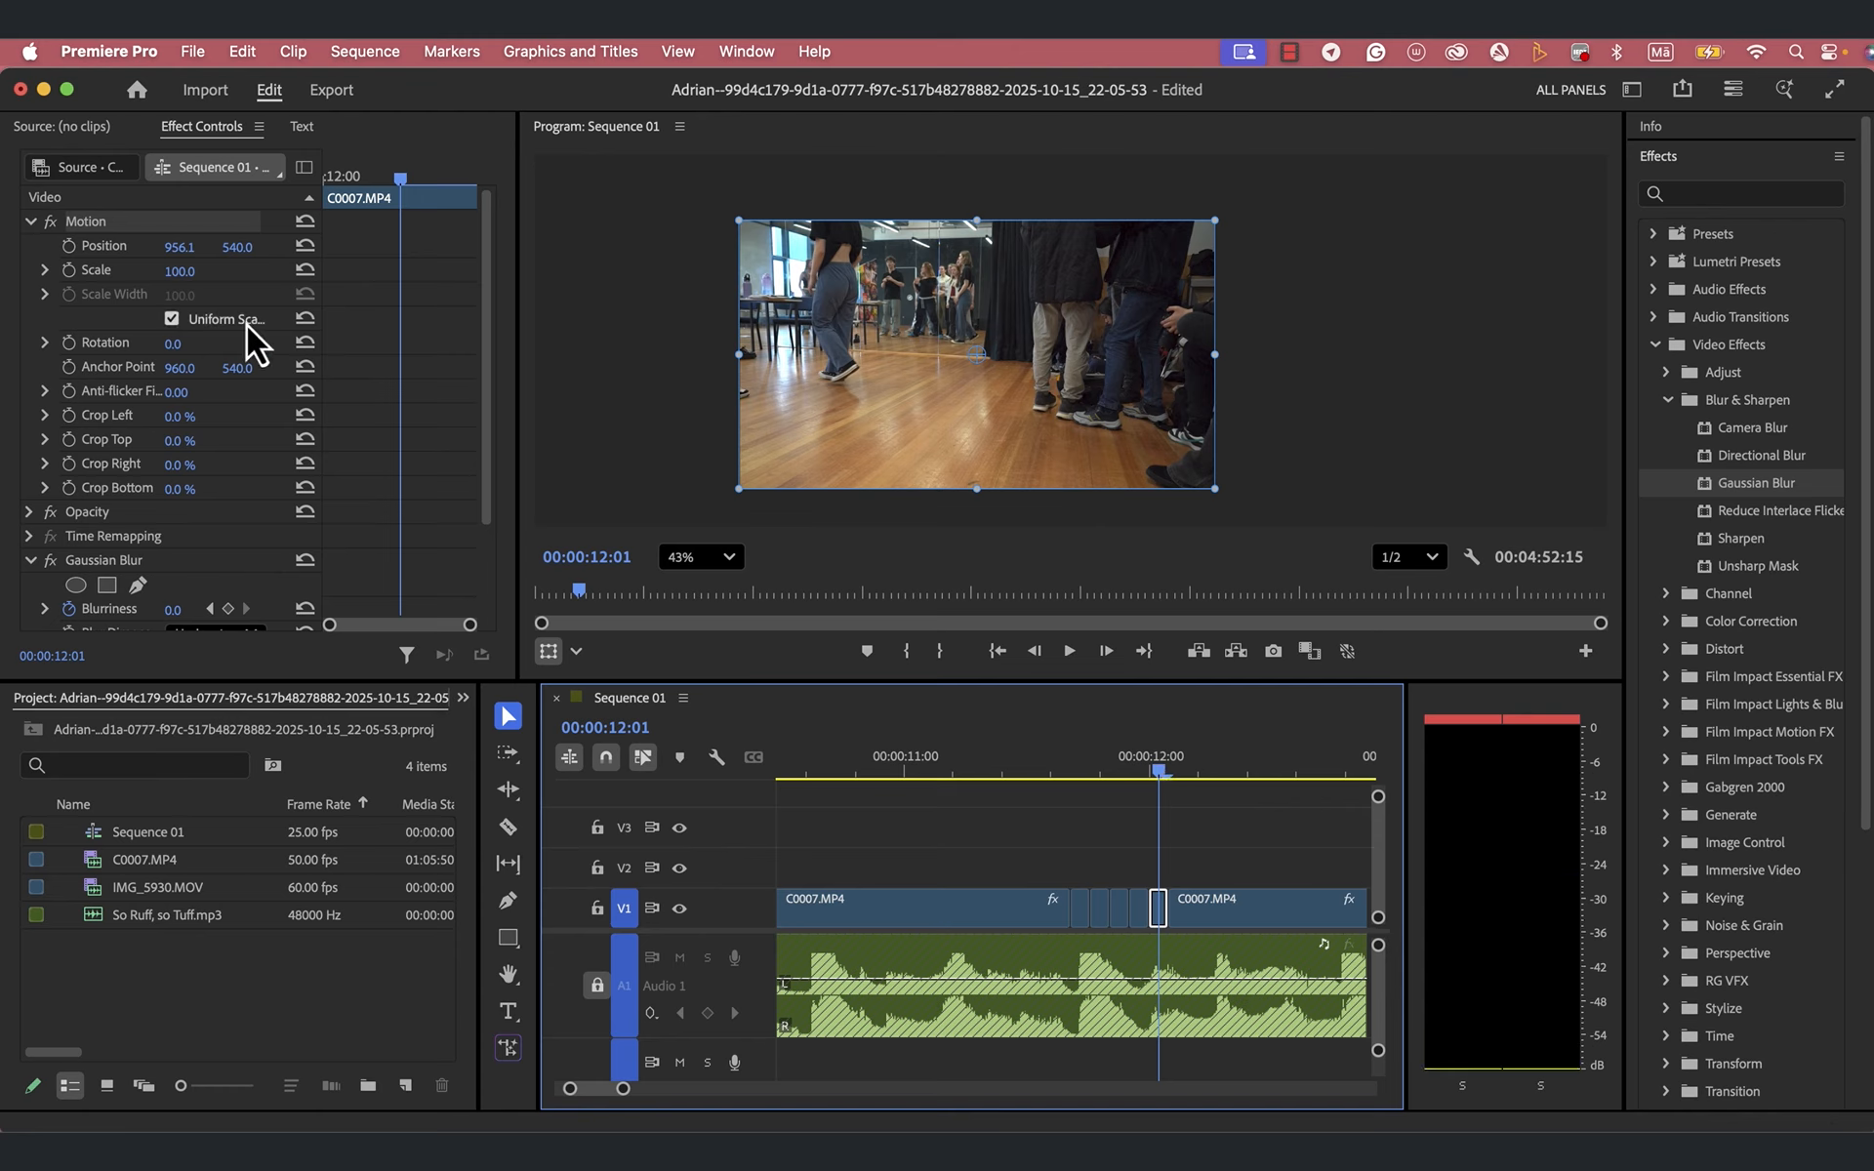
pyautogui.click(179, 275)
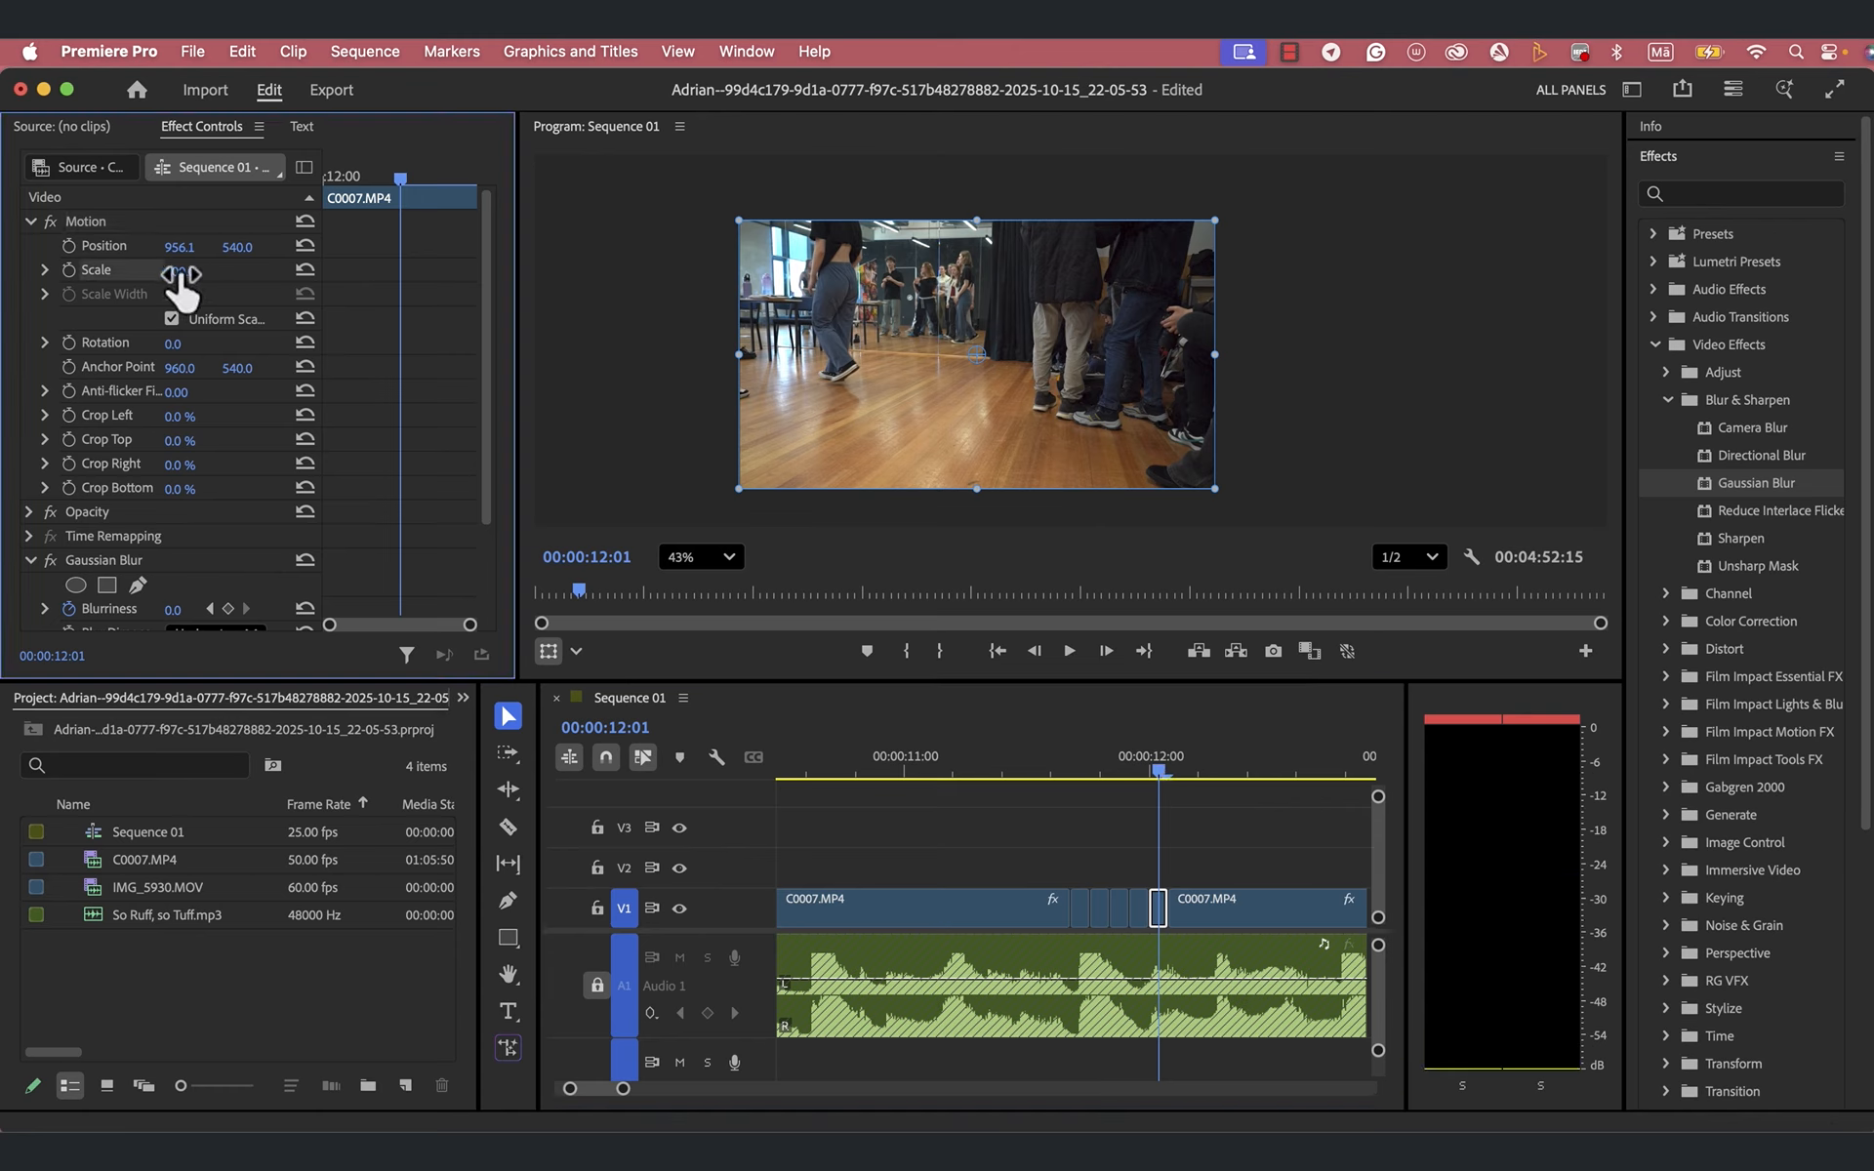
pyautogui.click(193, 271)
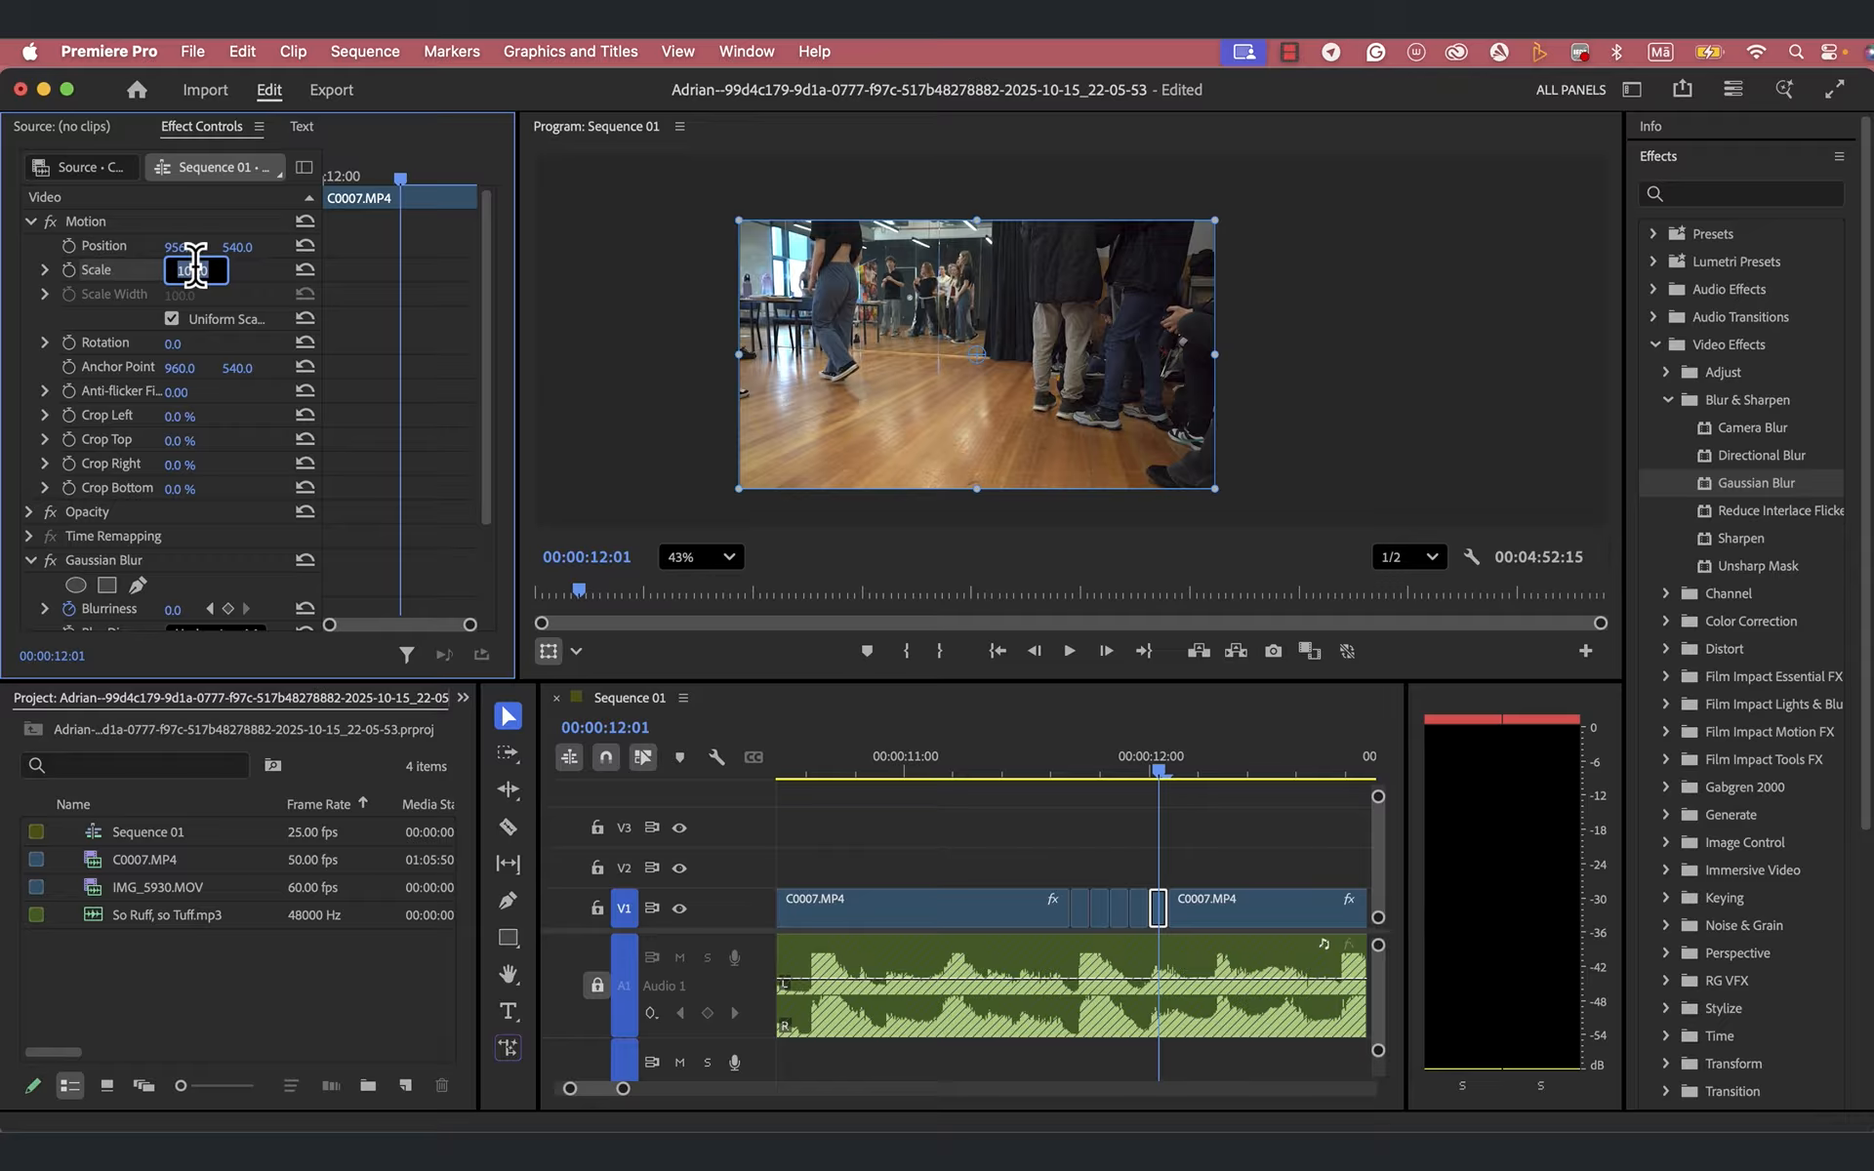
pyautogui.write('300')
pyautogui.press('Return')
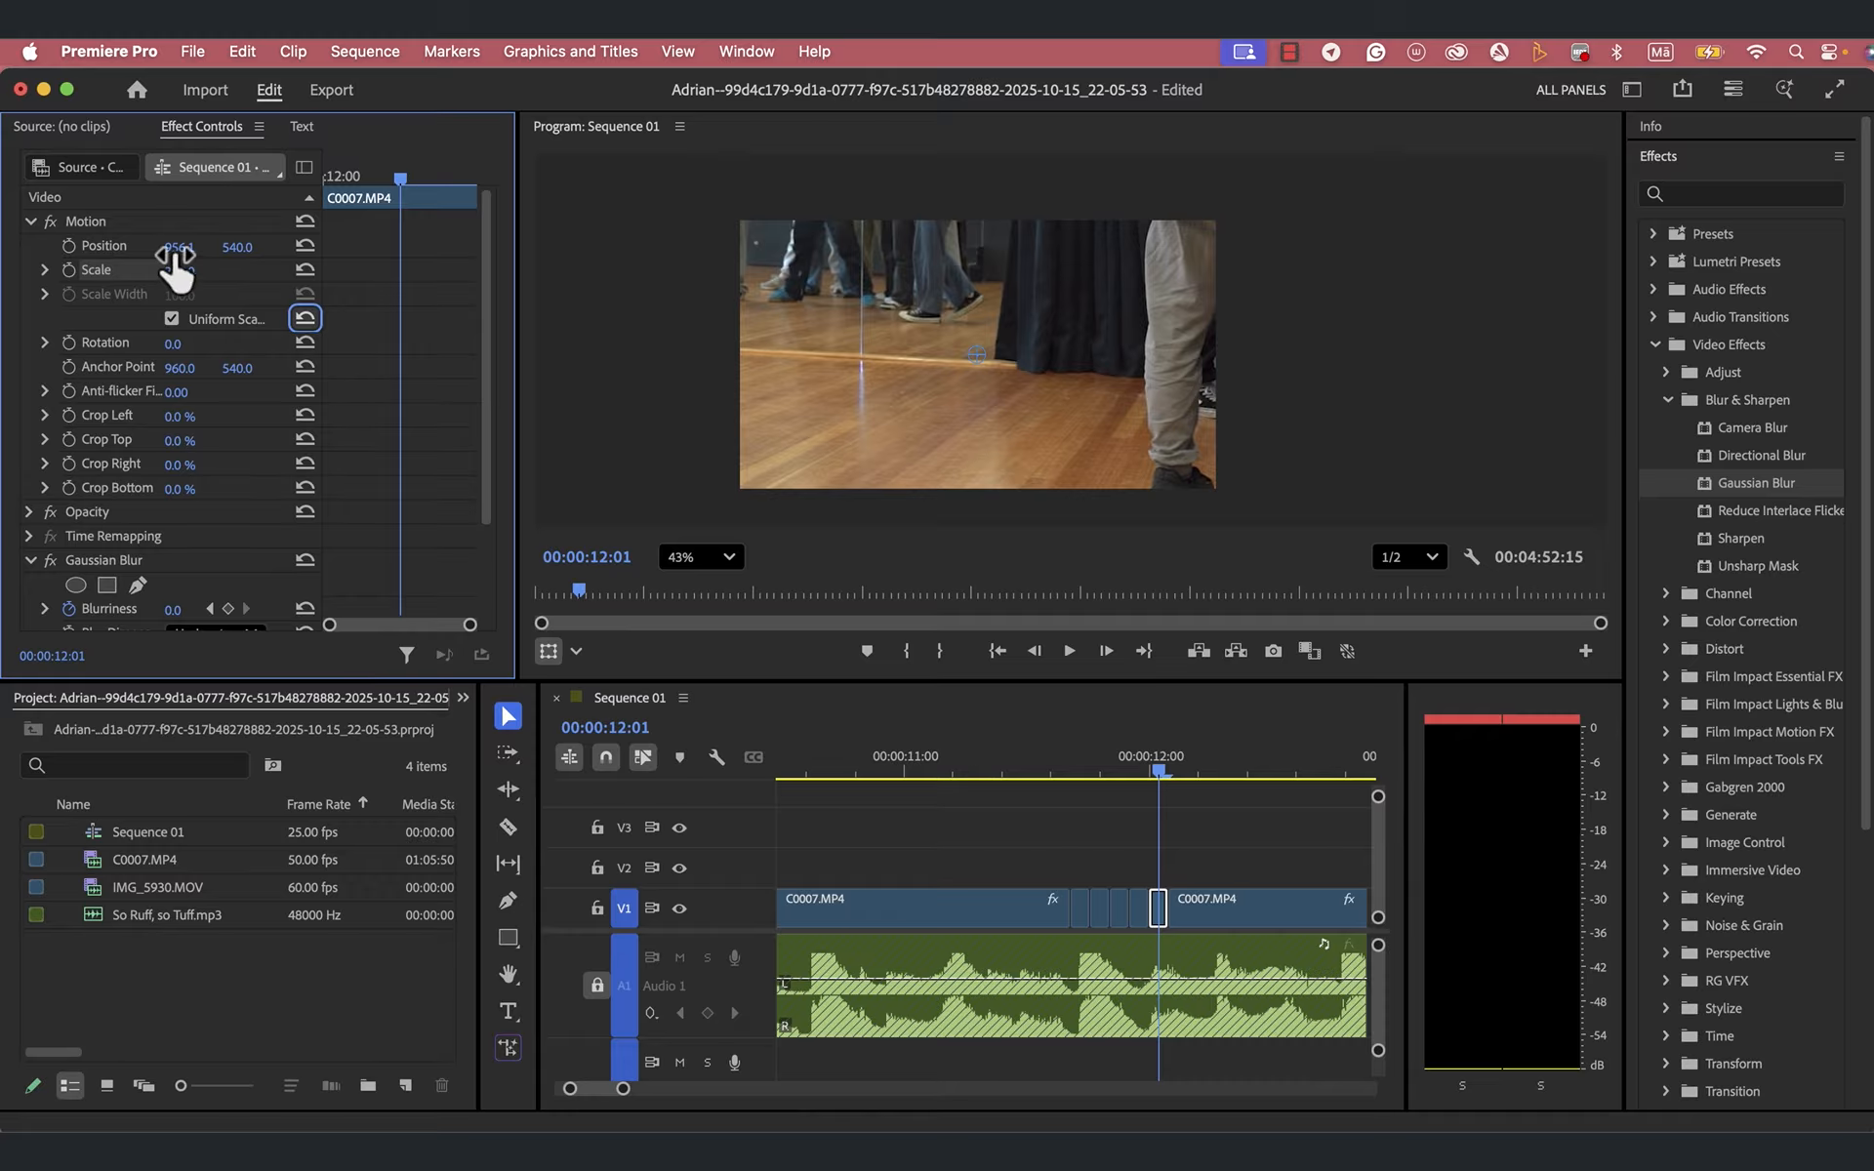
pyautogui.moveTo(175, 256); pyautogui.dragTo(244, 256)
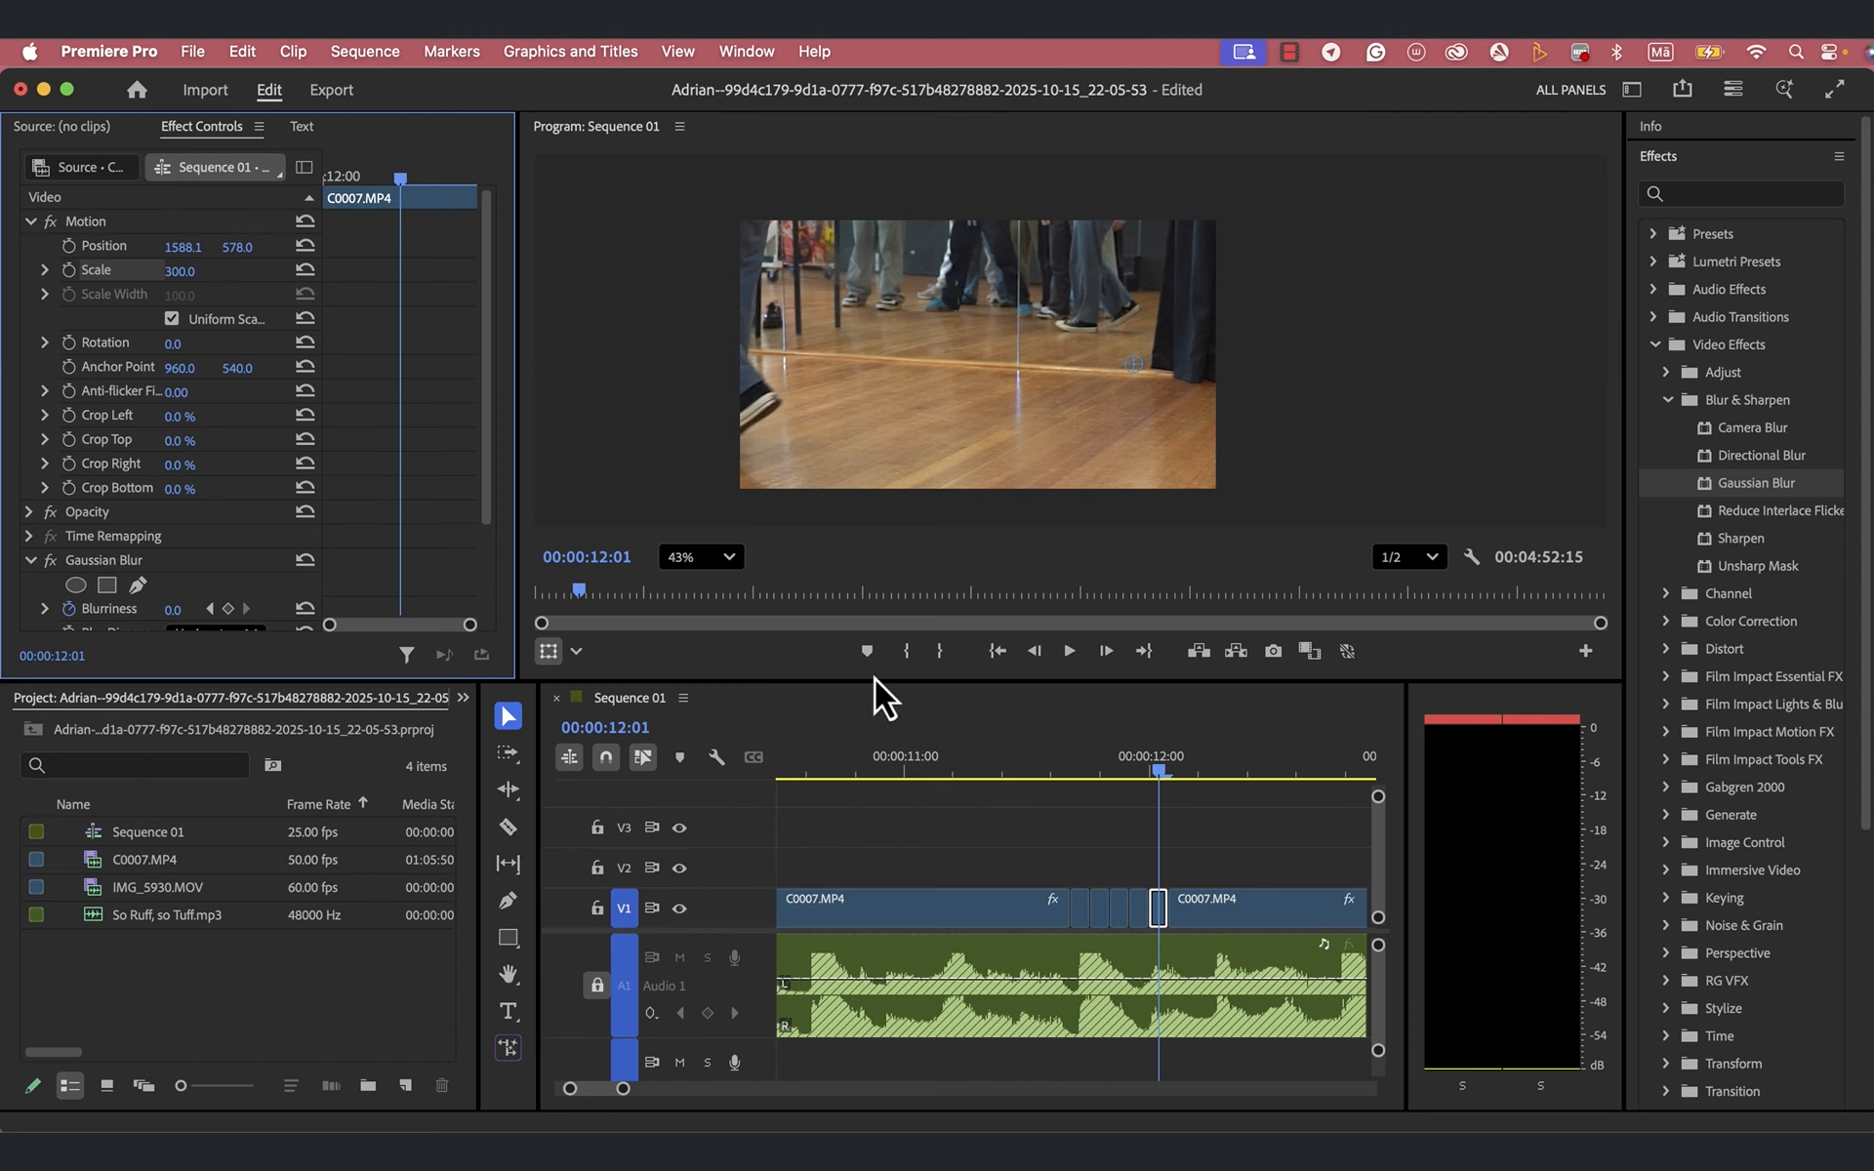
# - Play the sequence from 00:00:10:17 to about 00:00:12:13 to check the flashing zoom cuts against the beat
pyautogui.click(1169, 775)
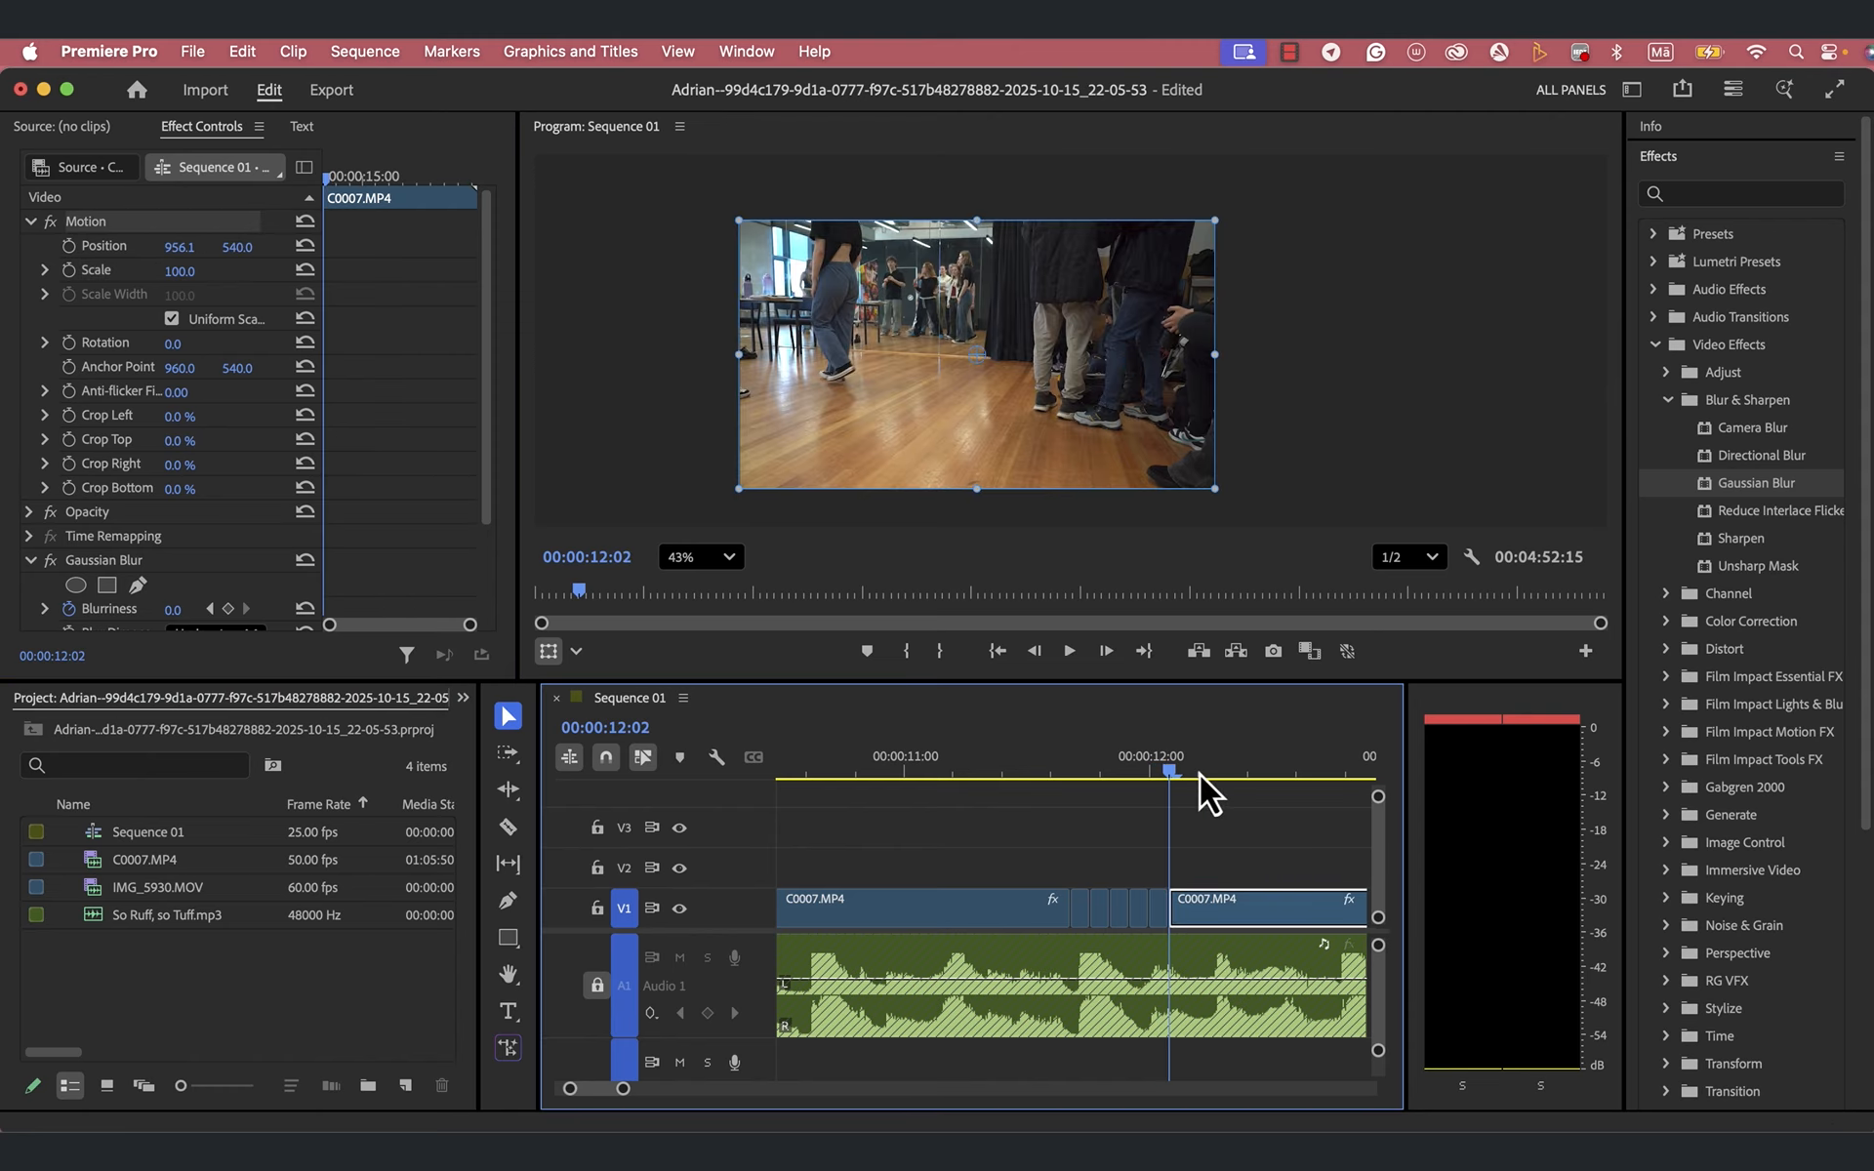
pyautogui.moveTo(1198, 775); pyautogui.dragTo(823, 828)
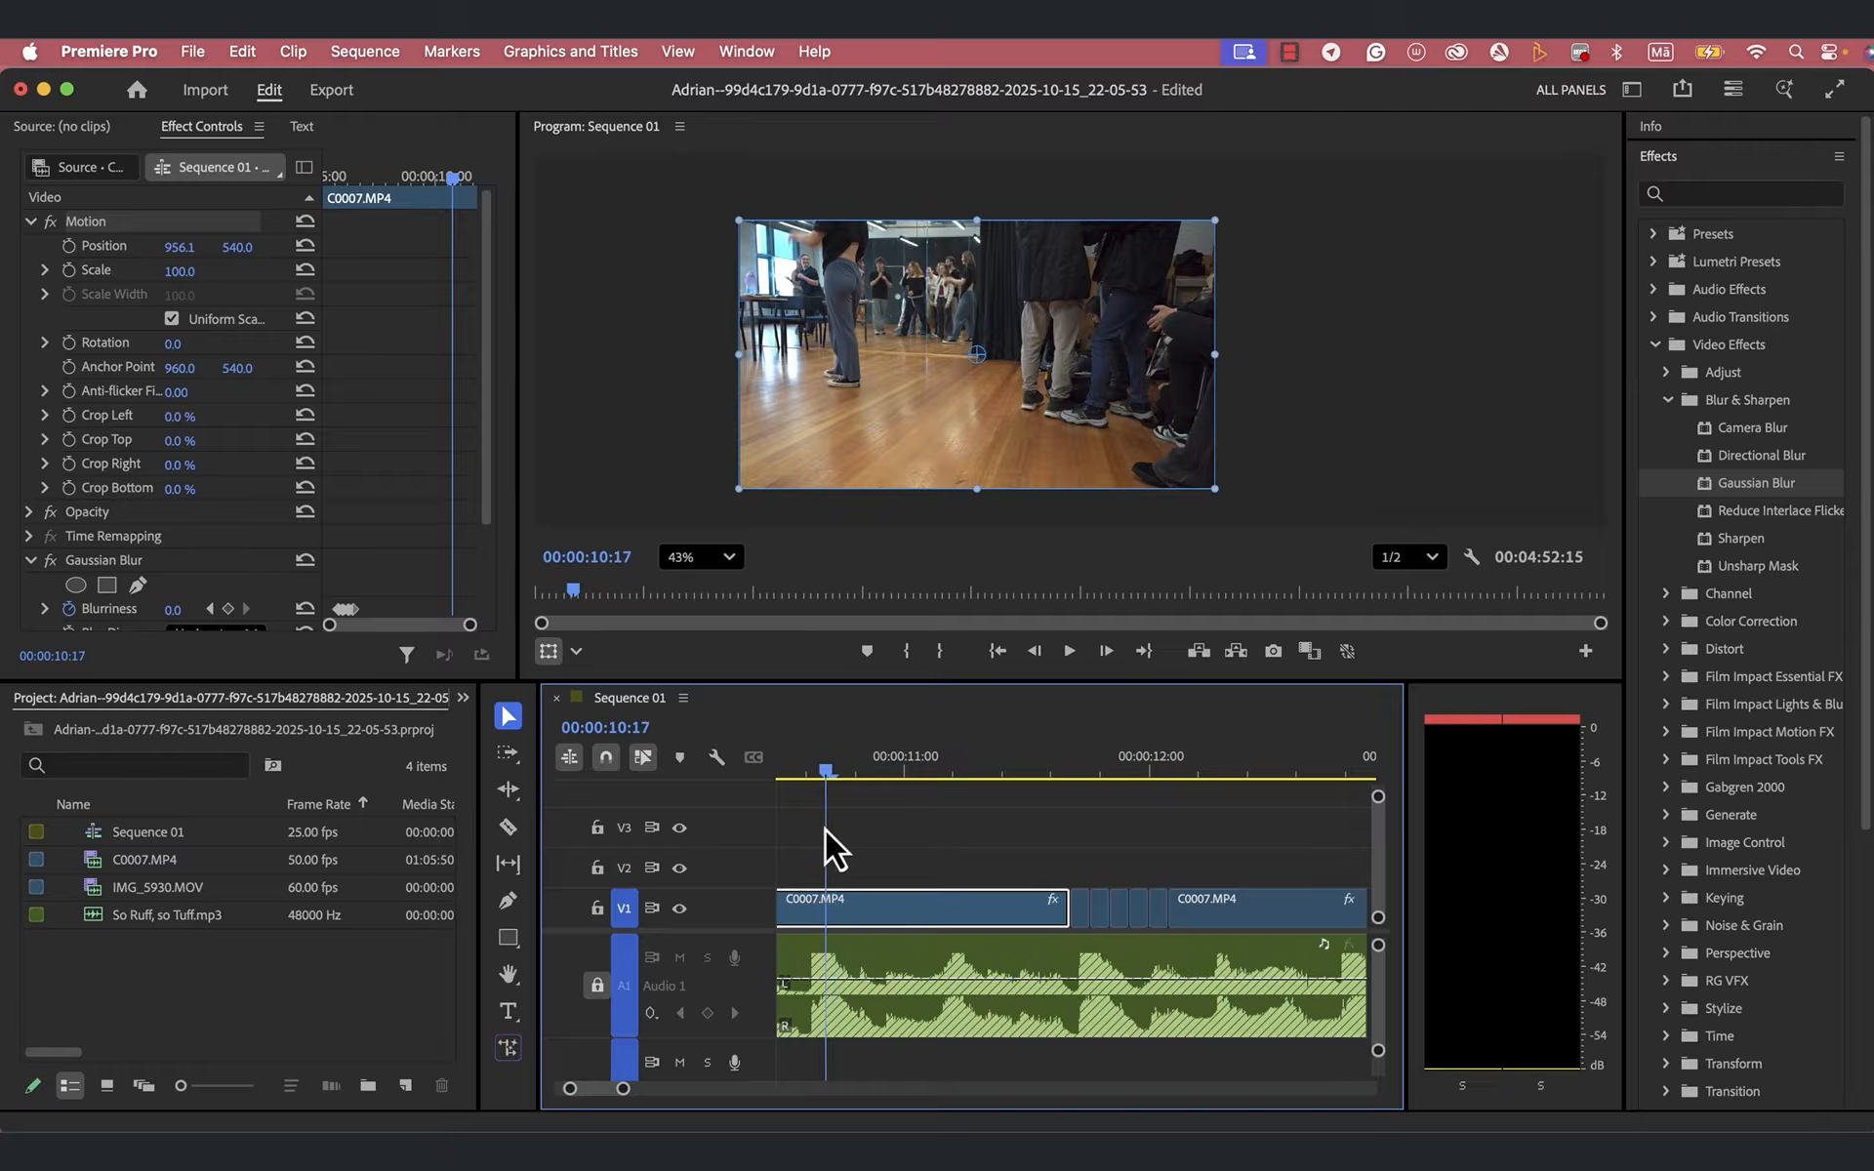
pyautogui.press('space')
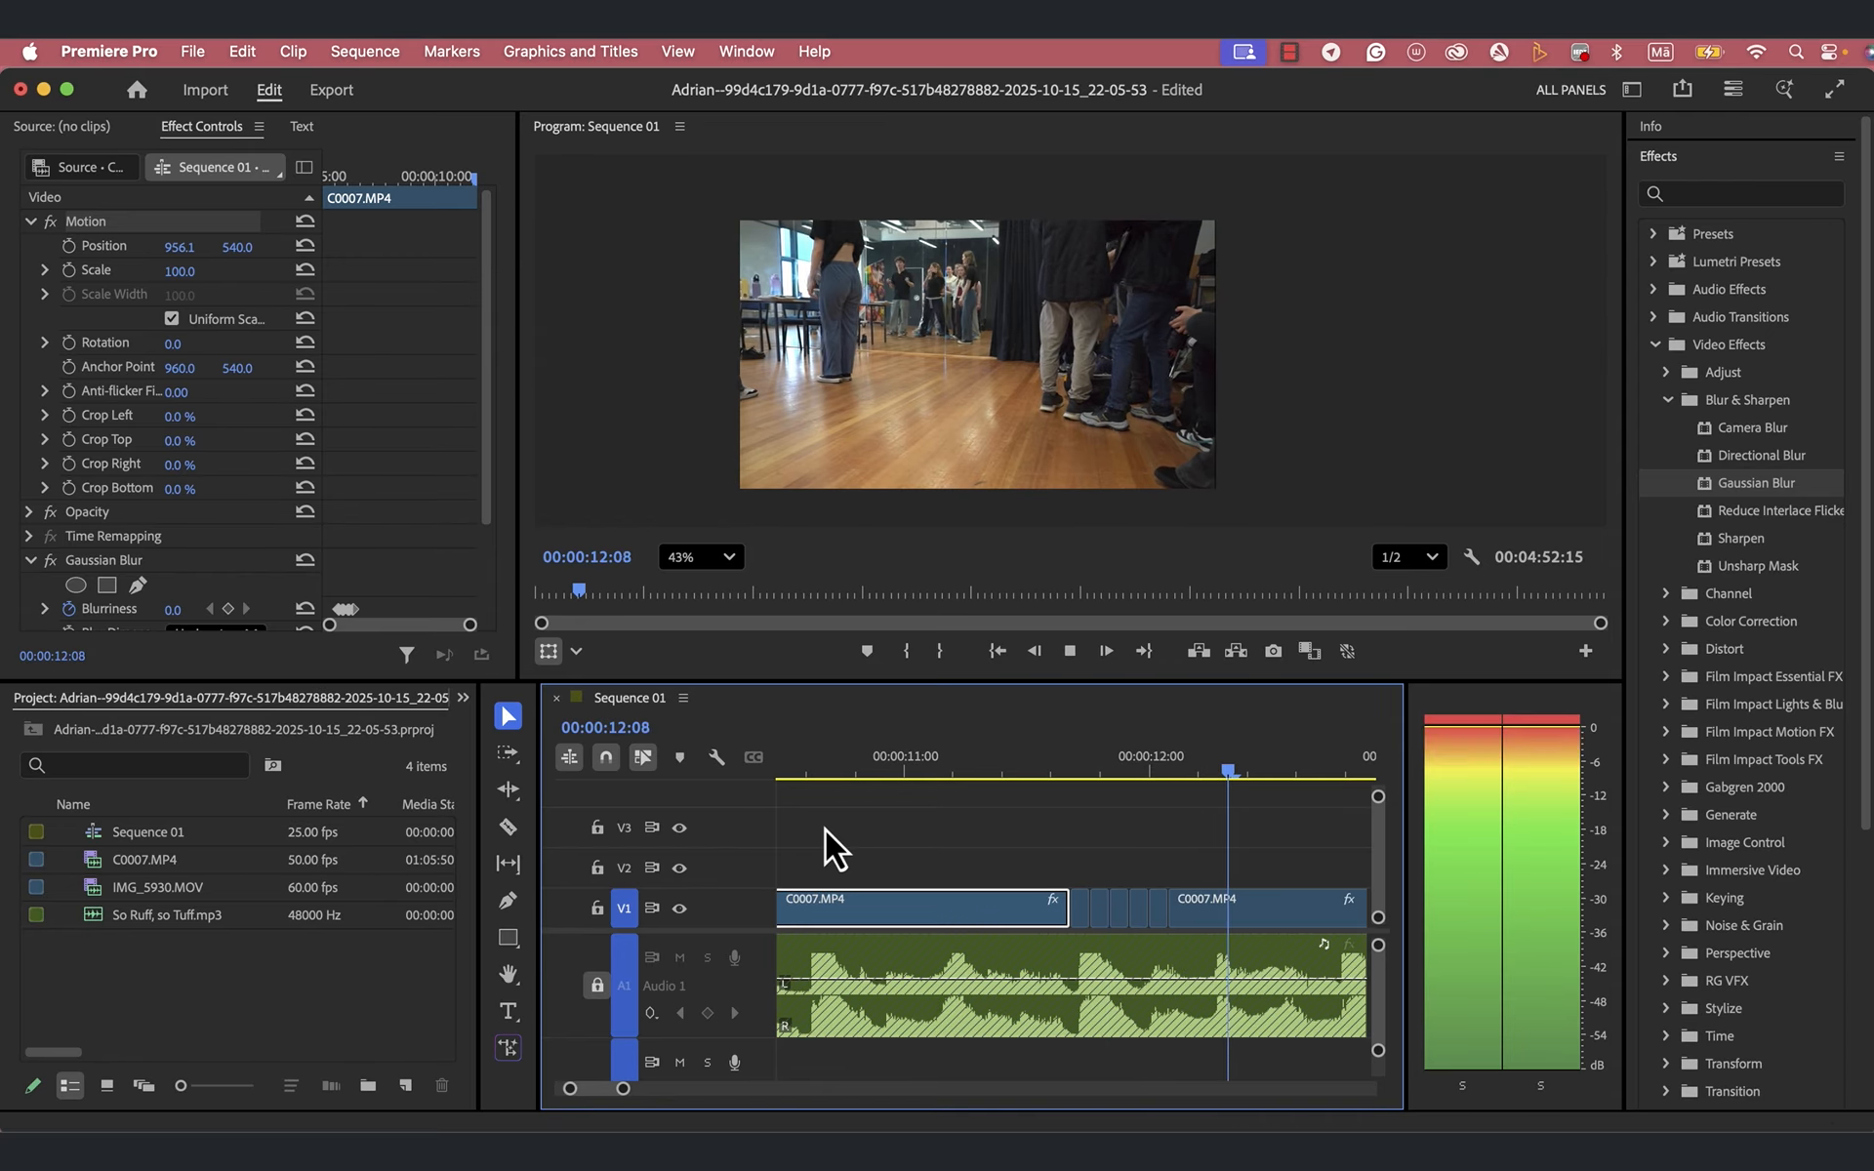
pyautogui.press('space')
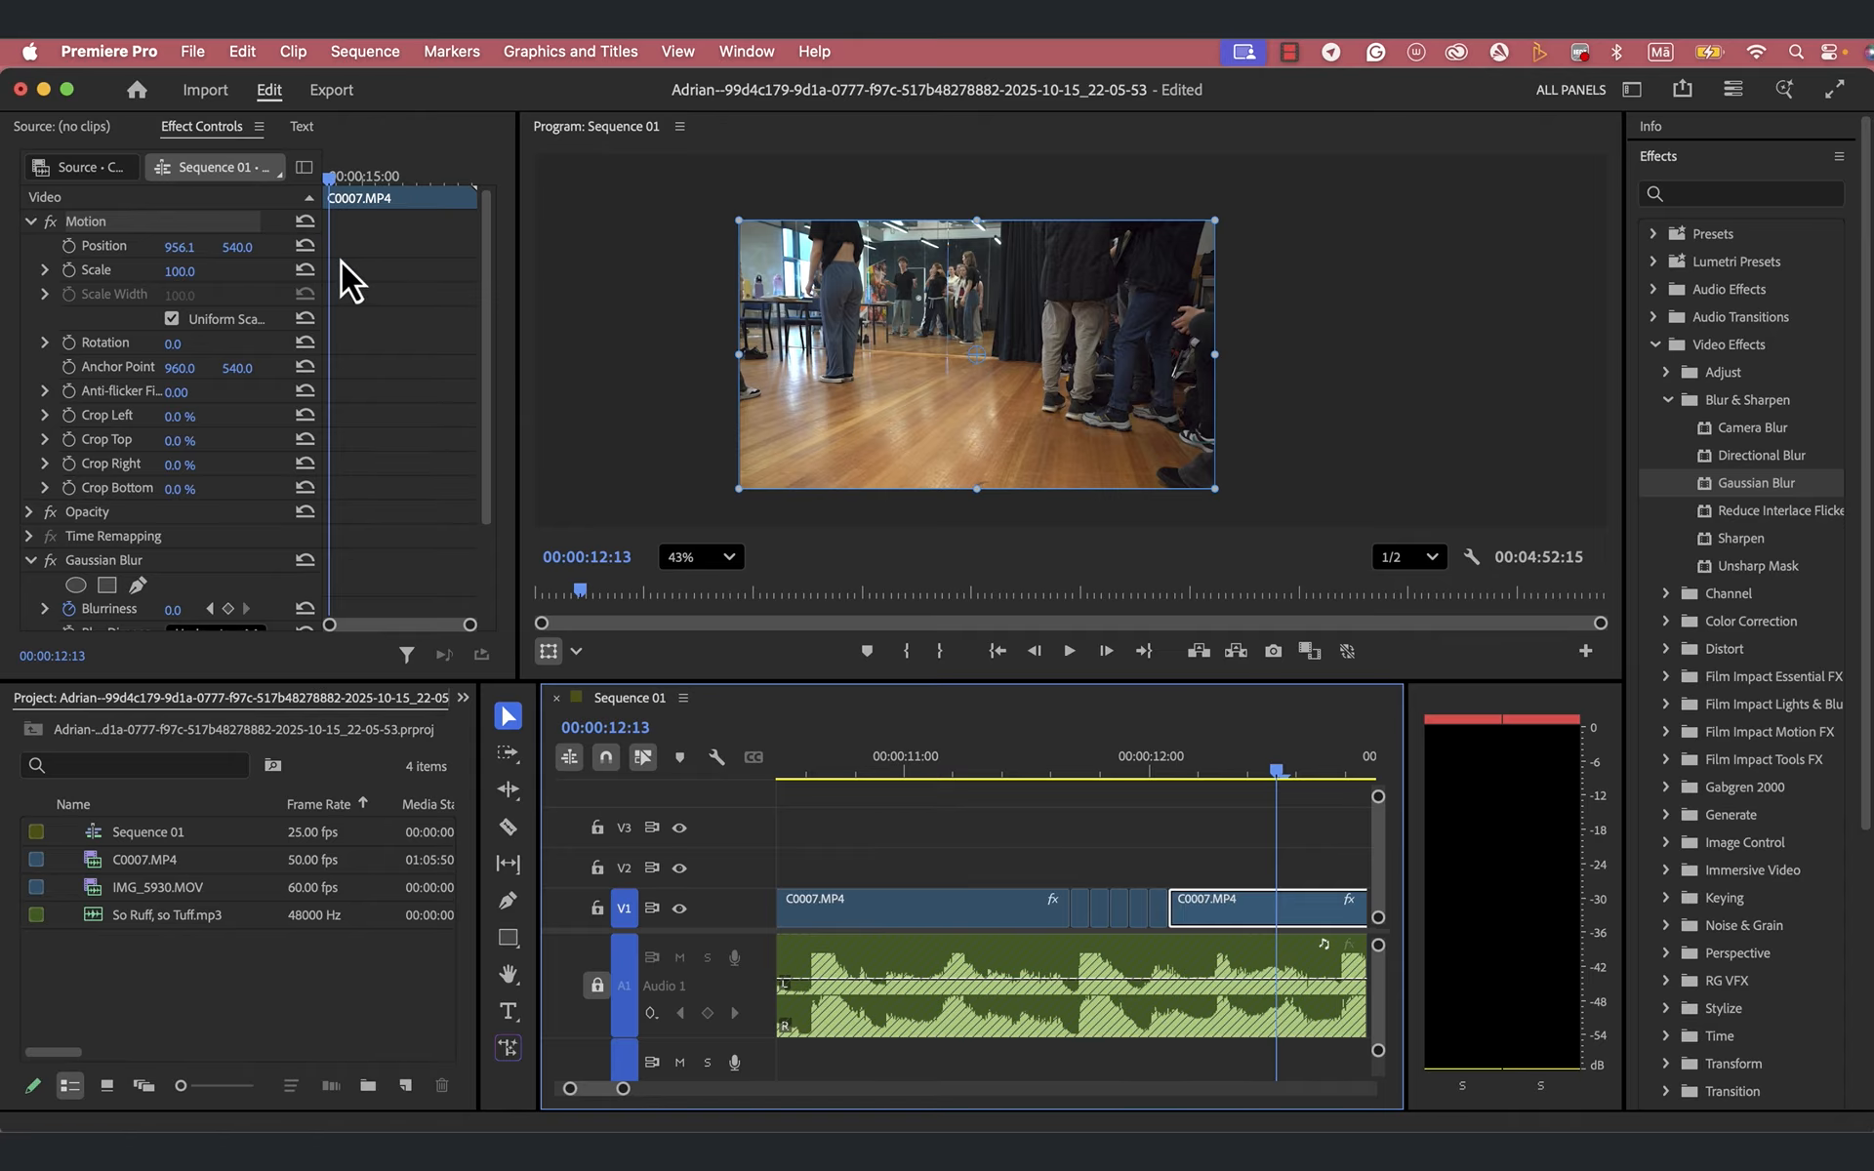
# - Ripple-trim the start of the long C0007.MP4 clip that follows the five short pieces on V1
pyautogui.click(508, 792)
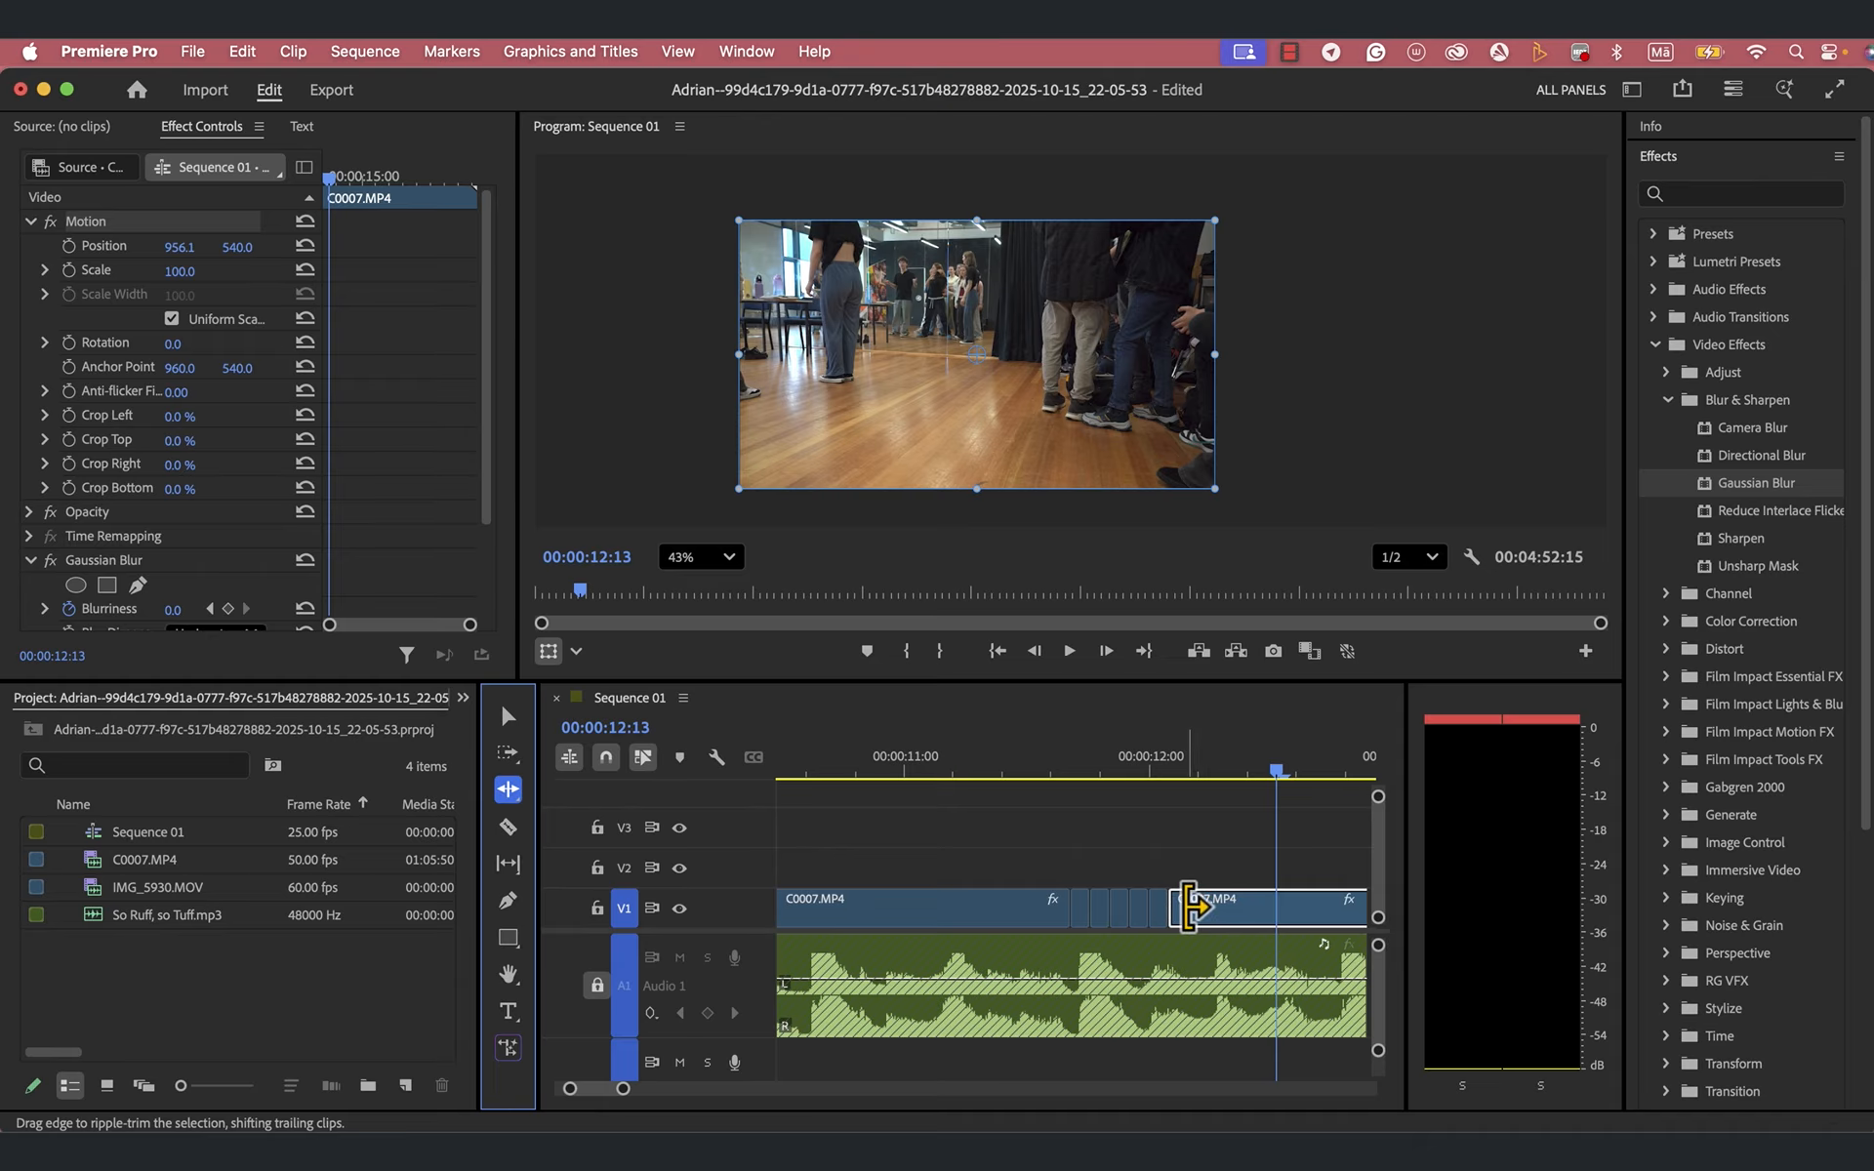
pyautogui.moveTo(1184, 906); pyautogui.dragTo(1230, 906)
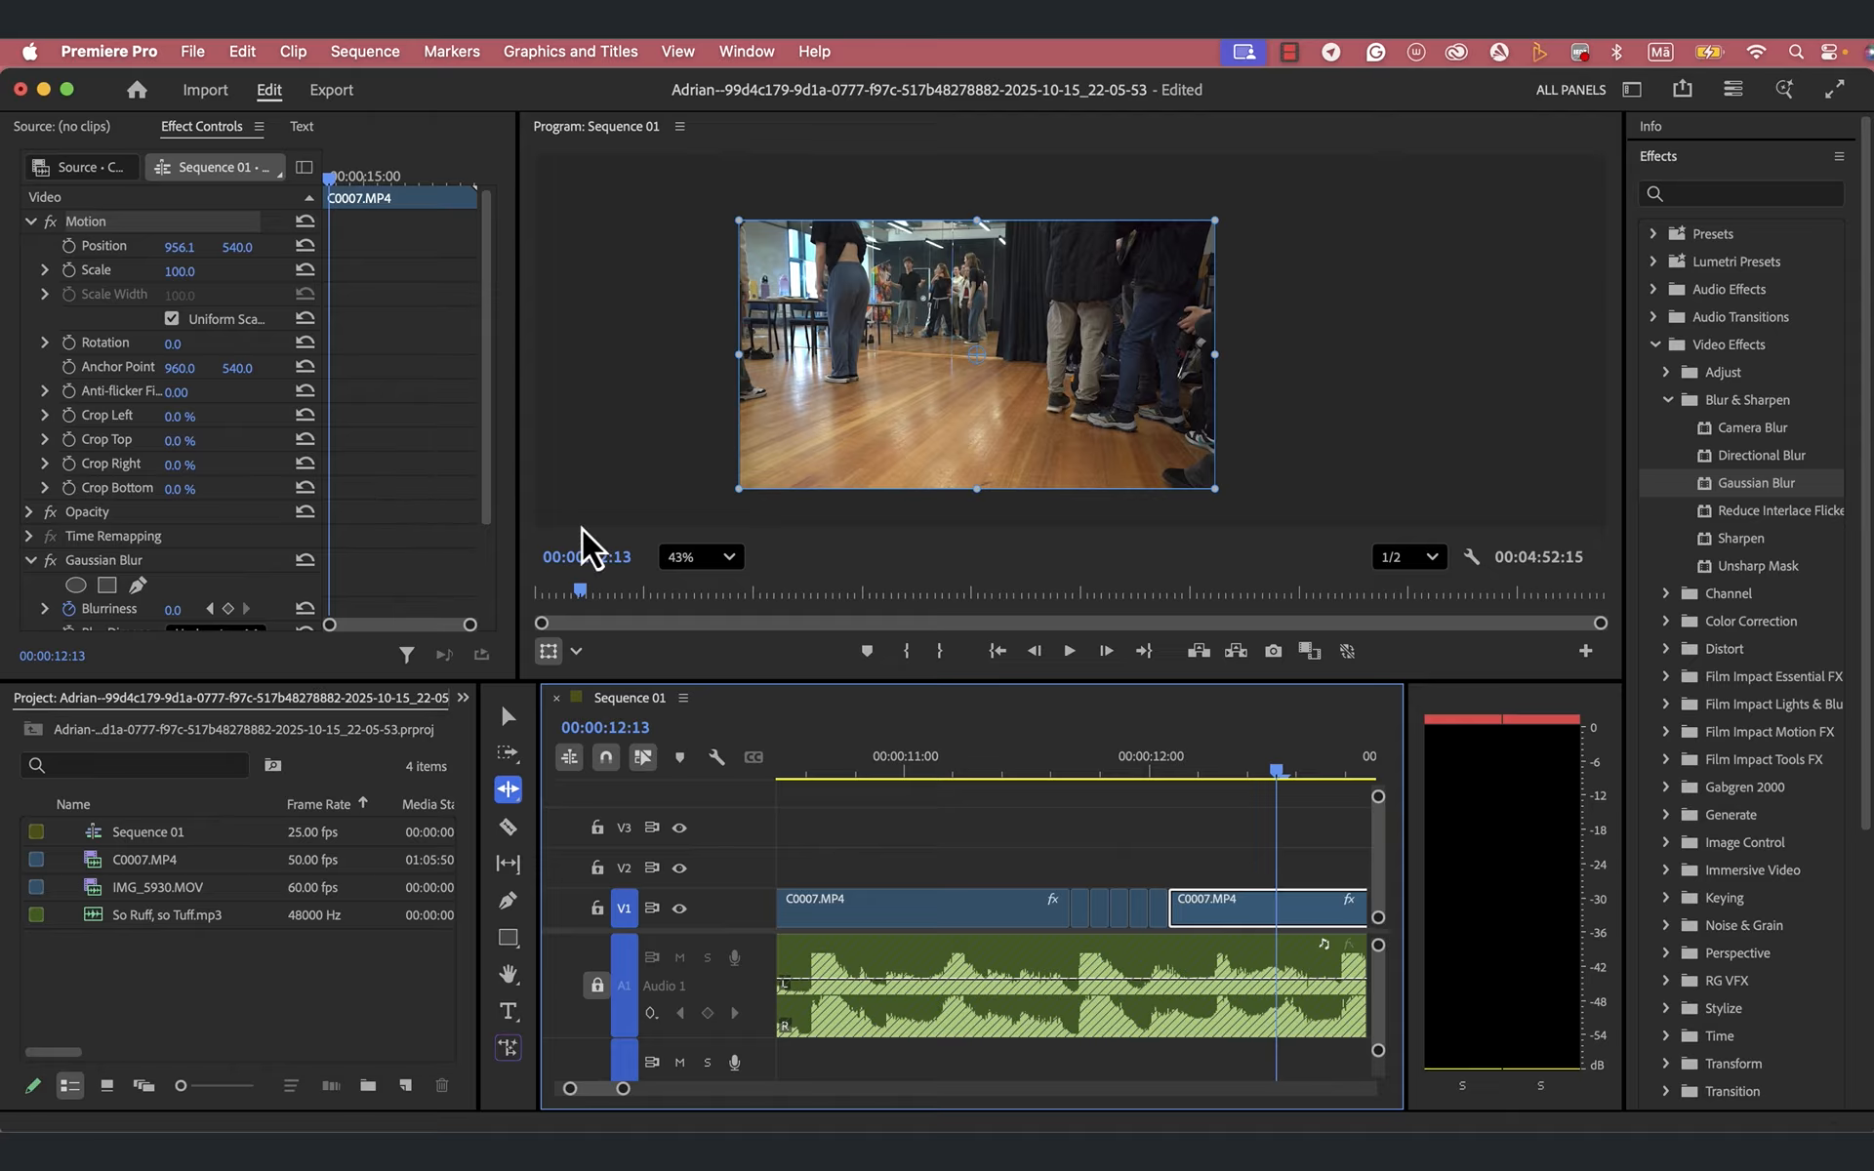
# - Trim the start of the following C0007.MP4 clip to about 00:00:12:07 and extend the fifth short piece to meet it
pyautogui.click(510, 718)
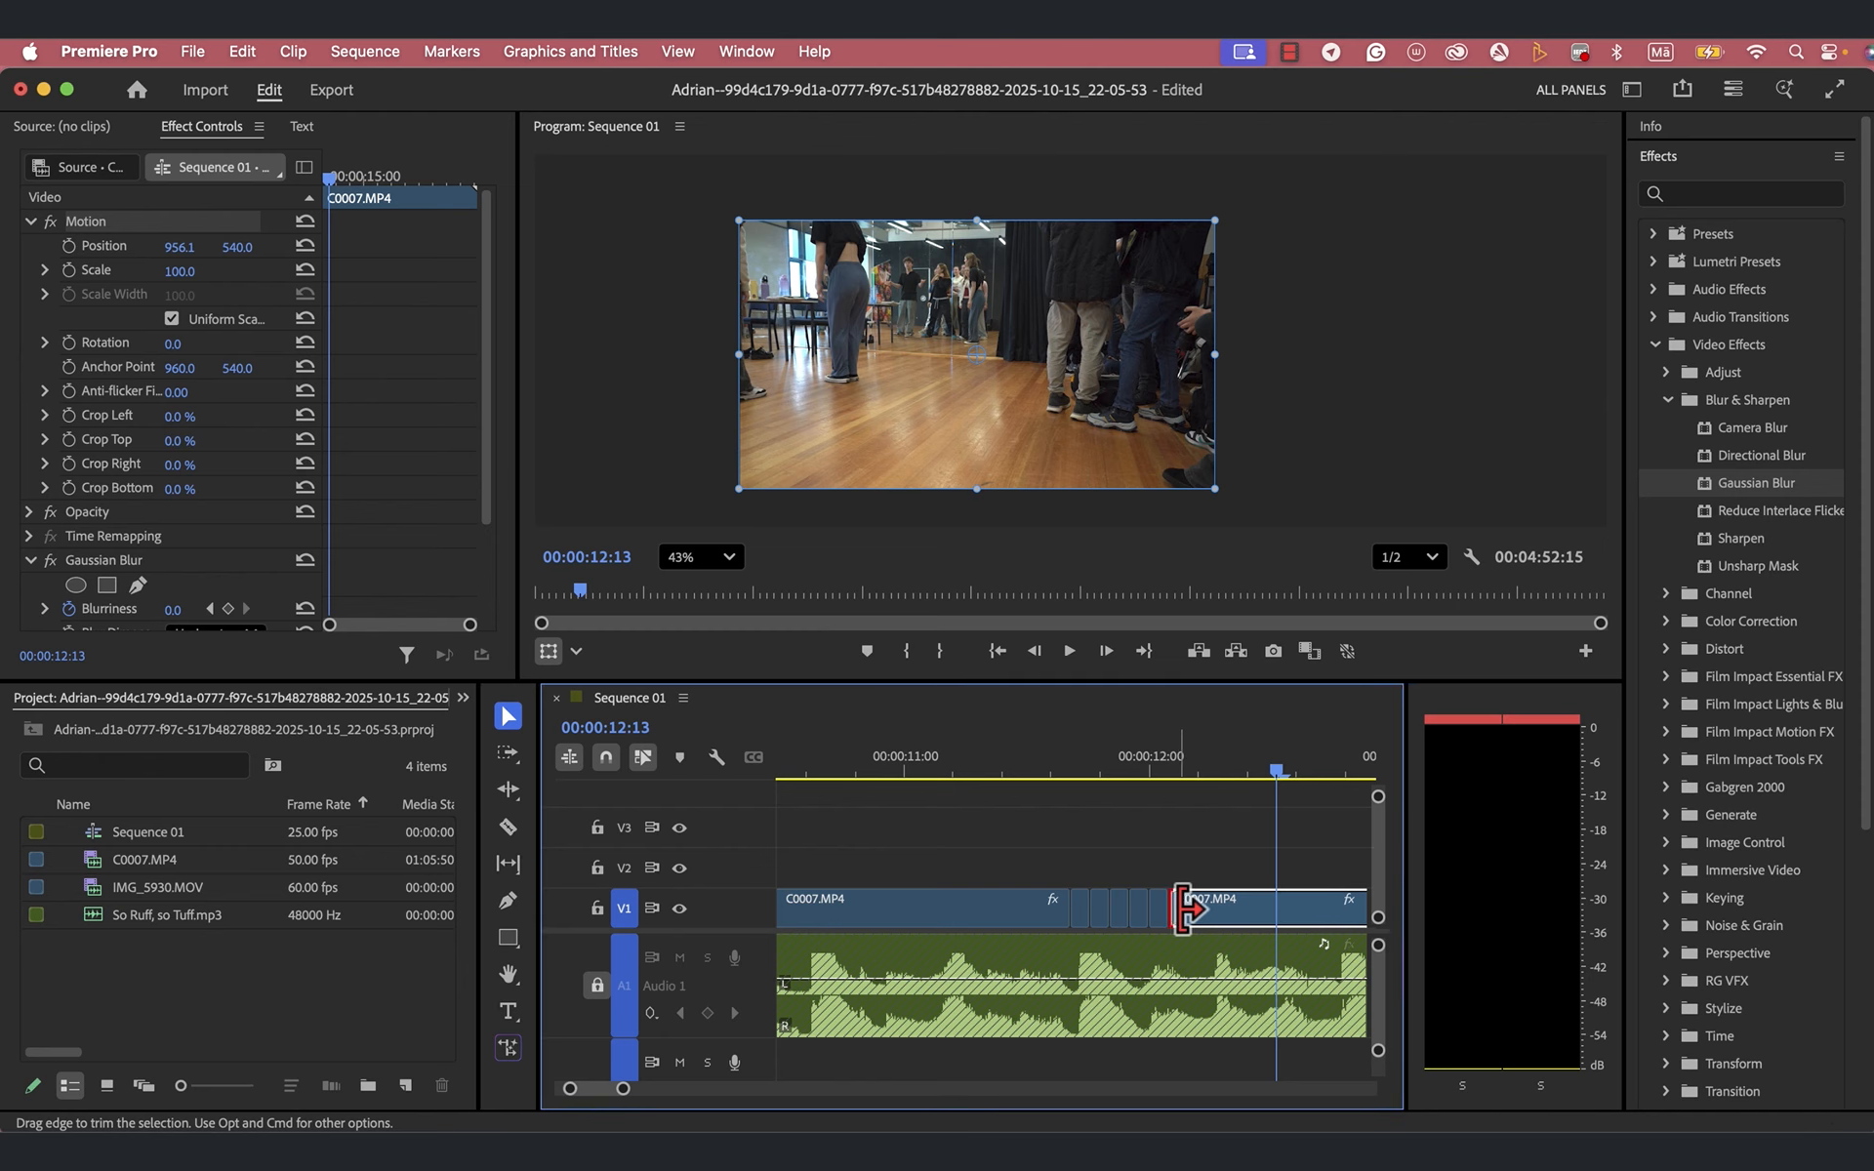
pyautogui.moveTo(1186, 907); pyautogui.dragTo(1218, 907)
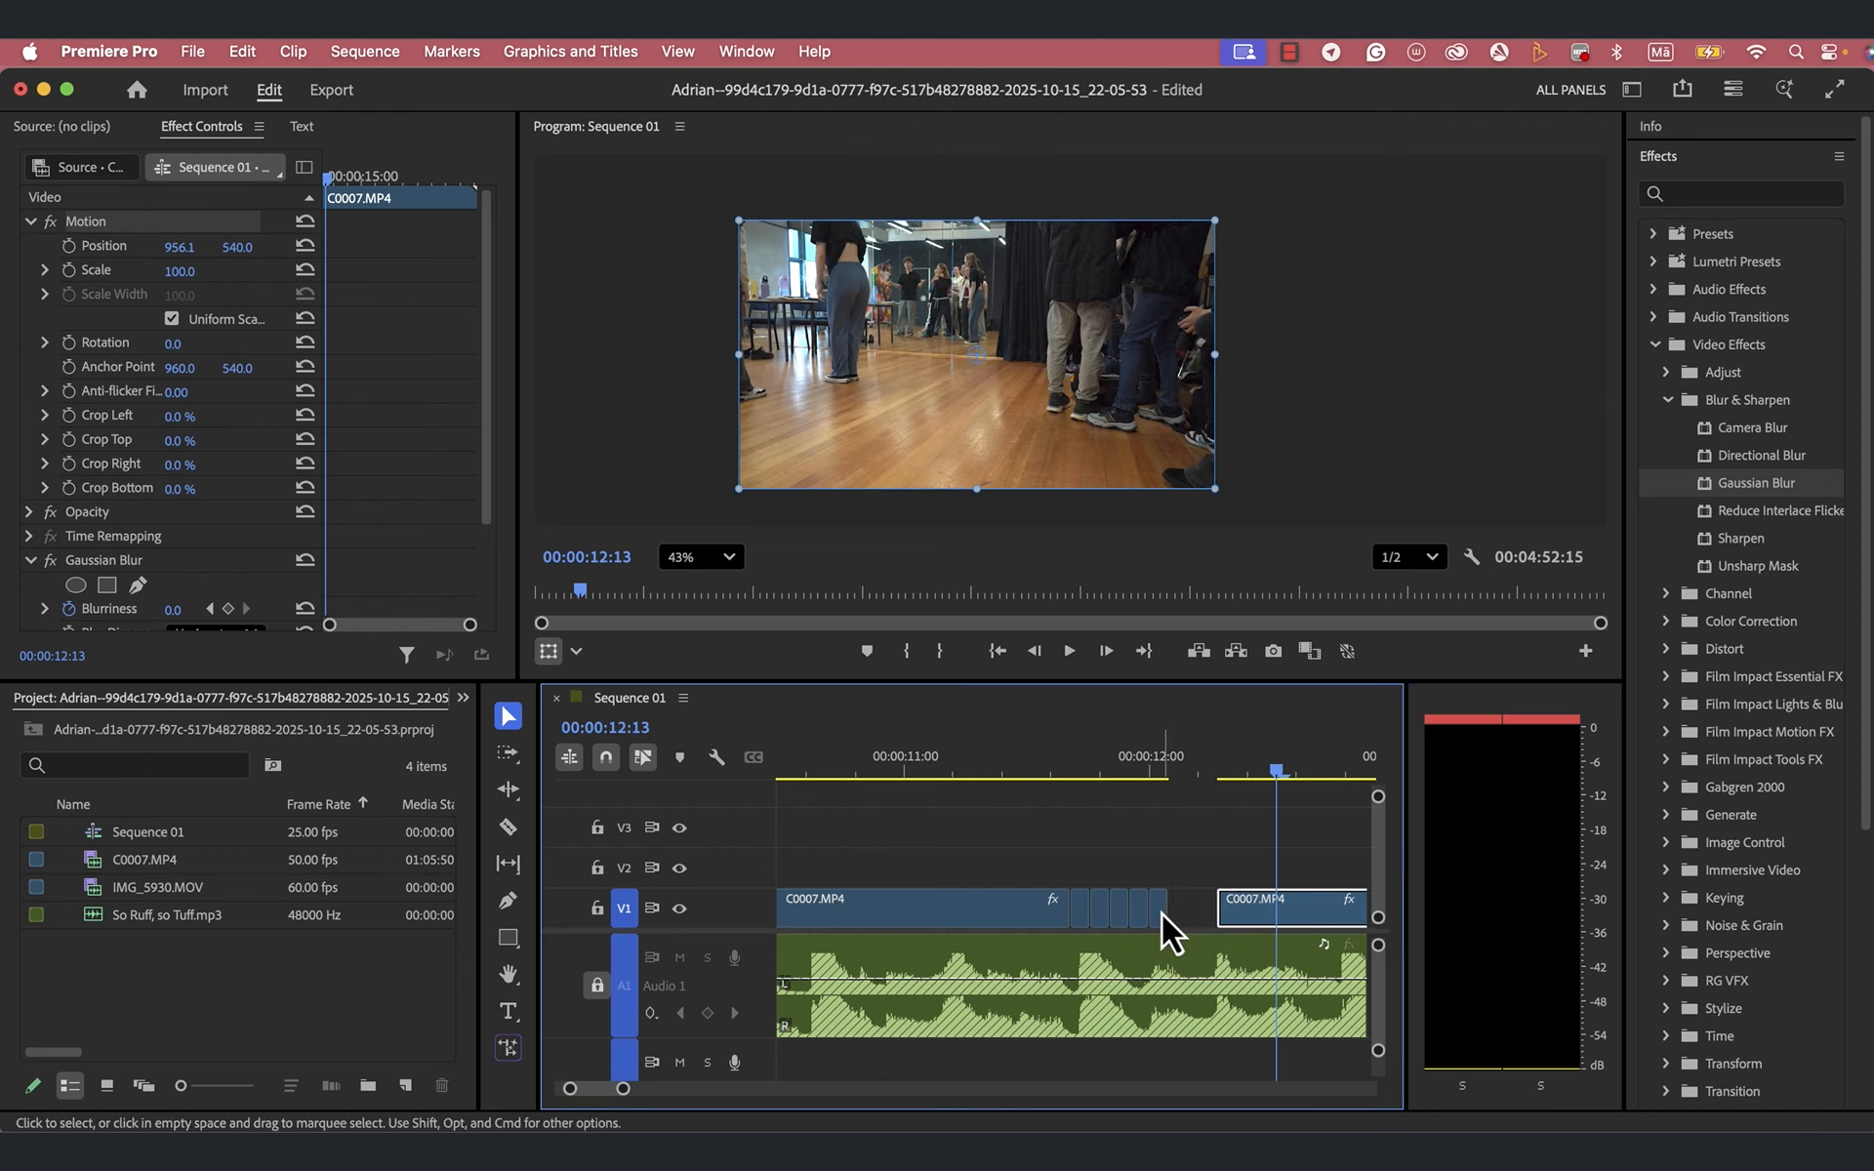
pyautogui.click(1162, 923)
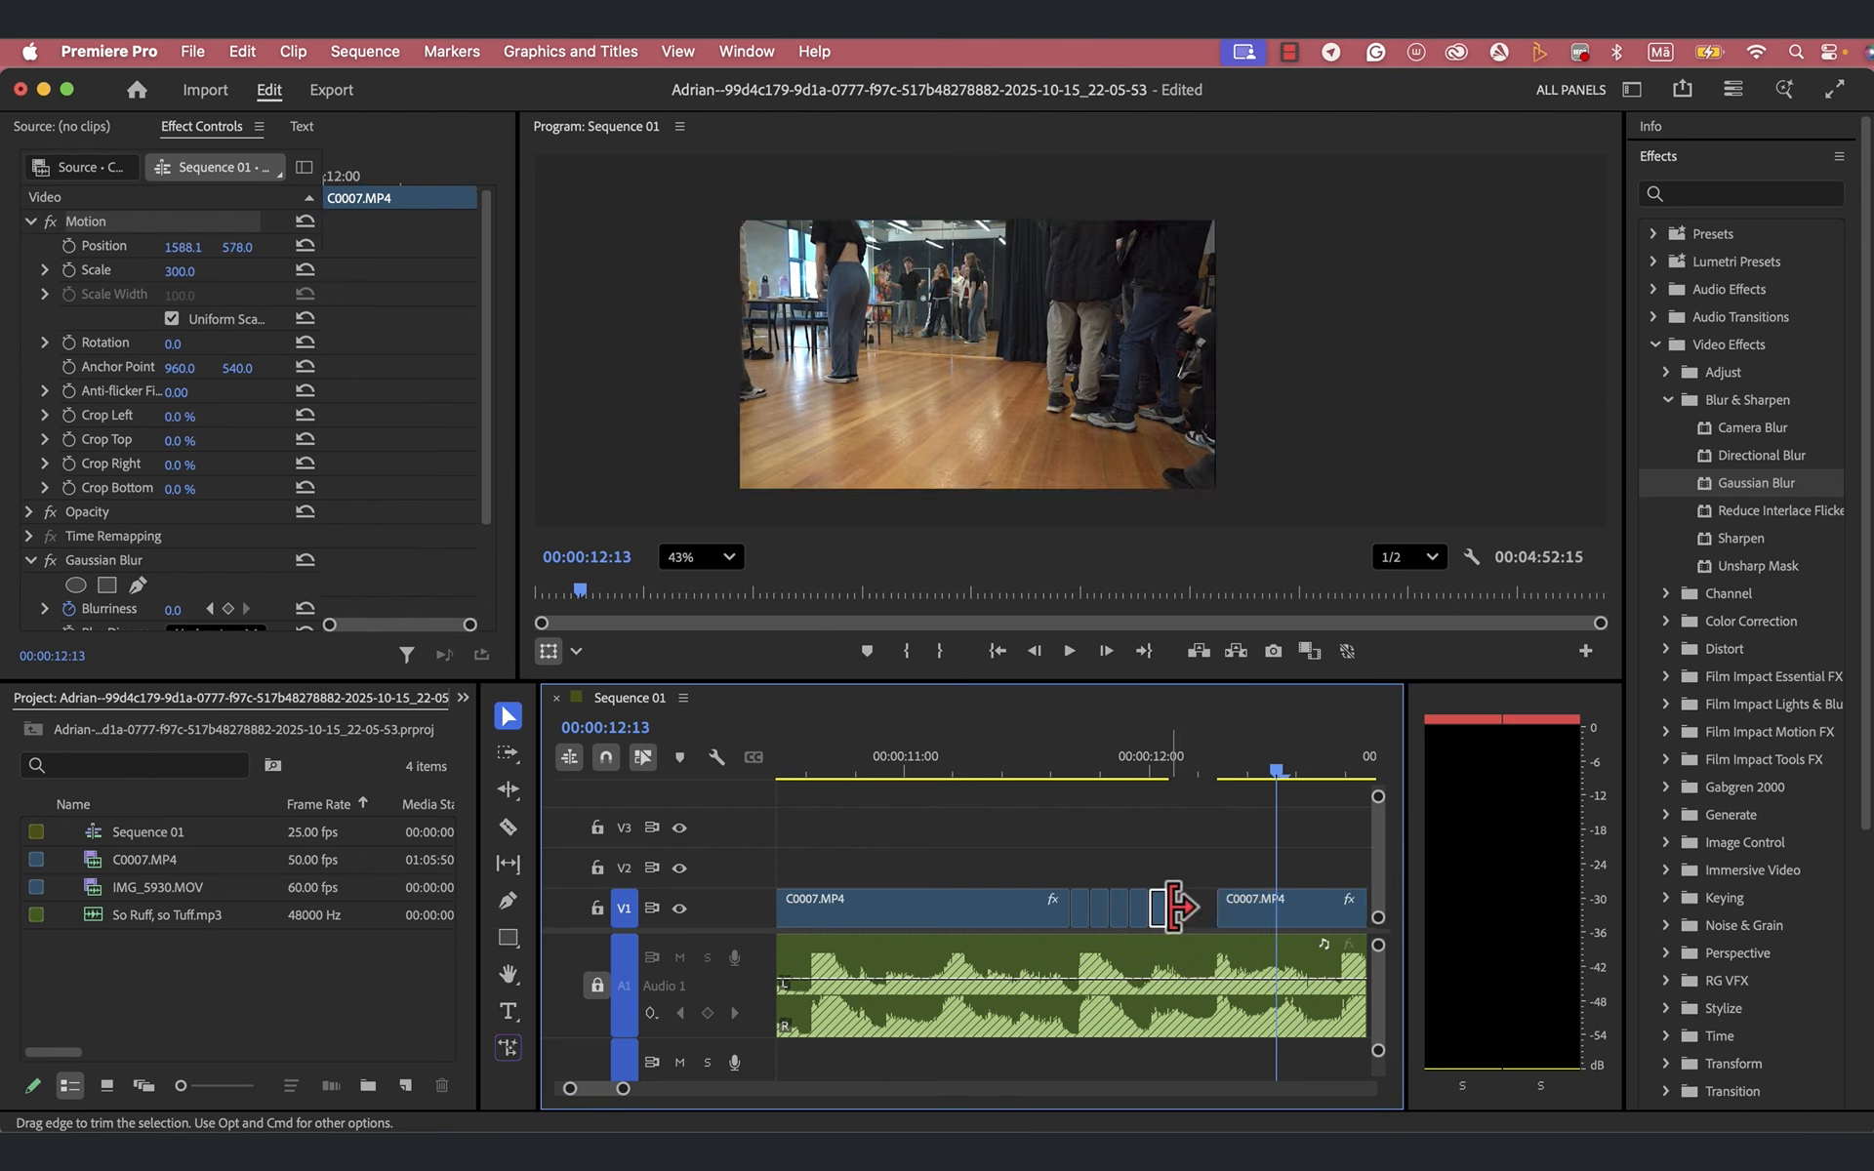
pyautogui.moveTo(1166, 907); pyautogui.dragTo(1225, 907)
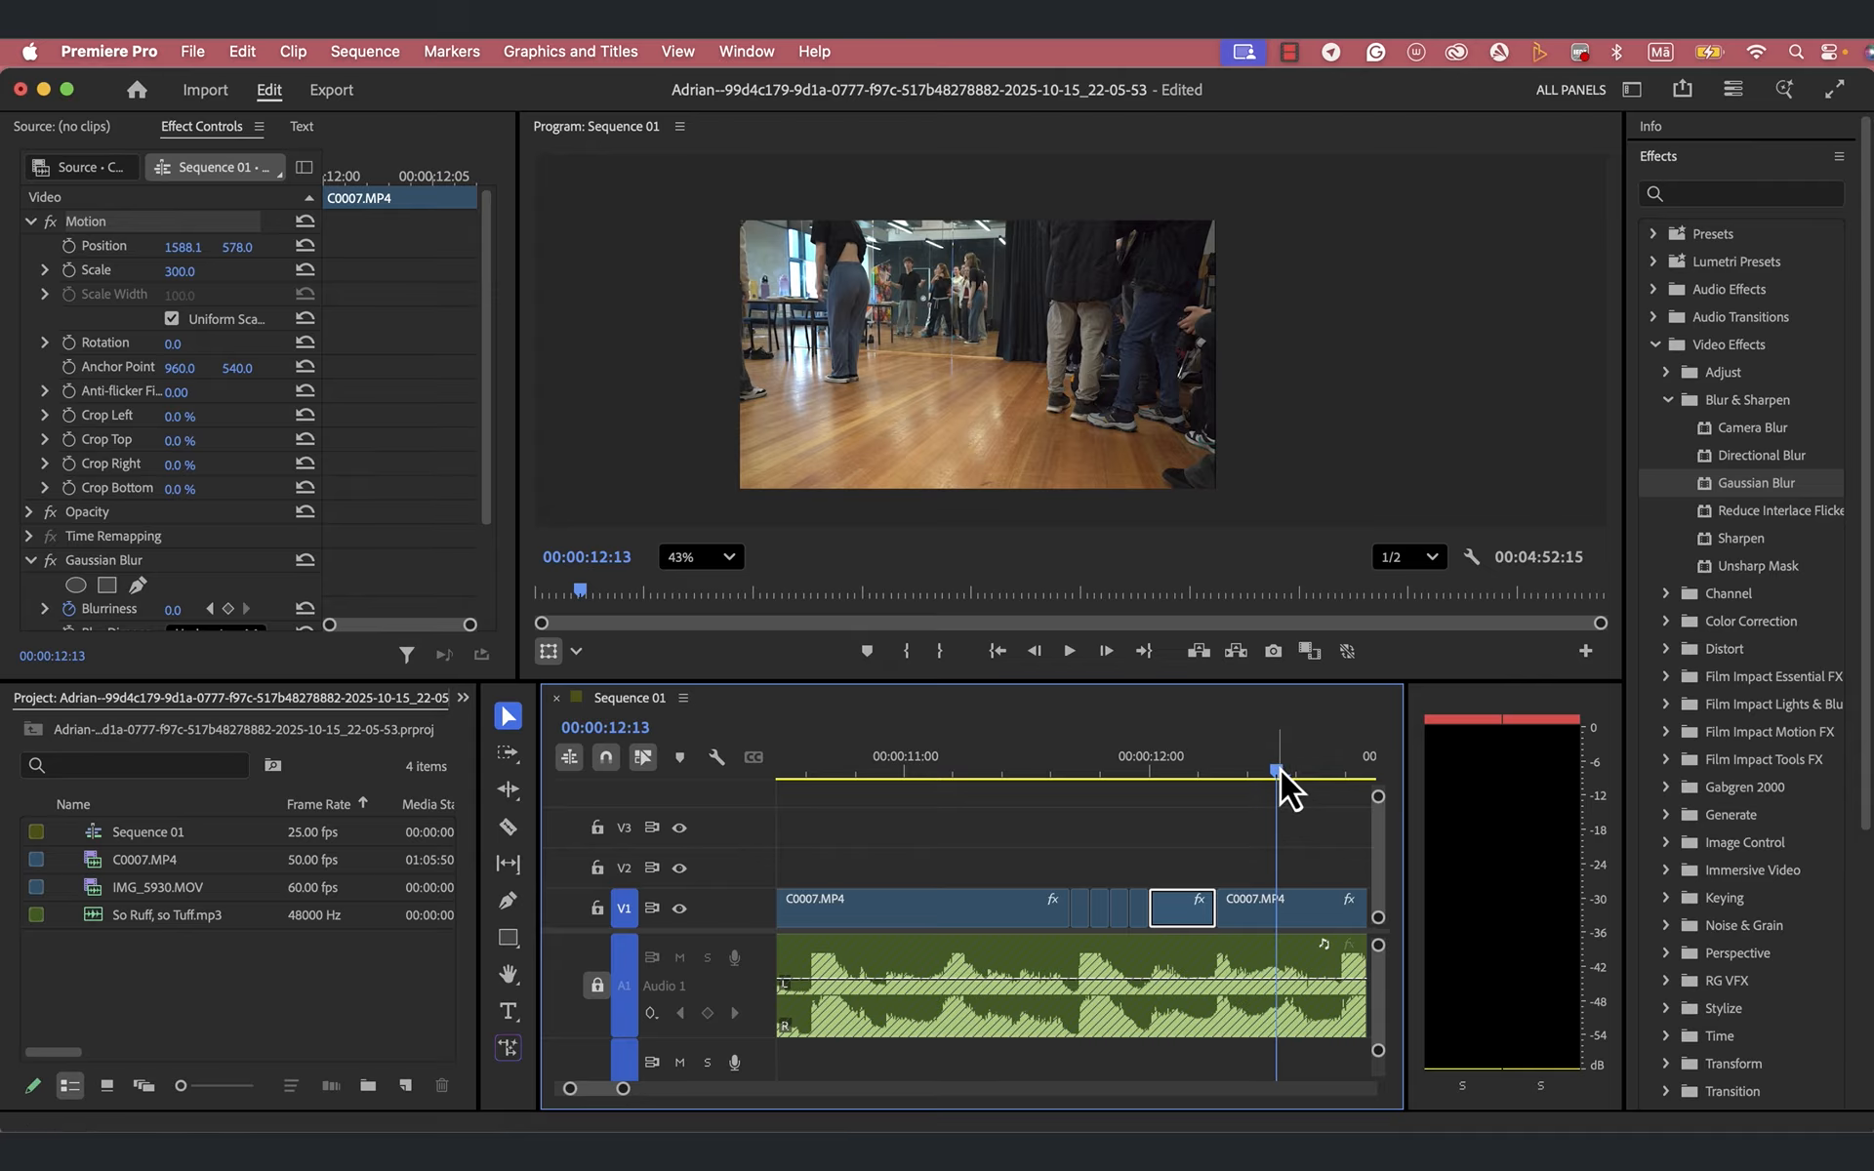
# - Play the sequence from about 00:00:11:02 to 00:00:13:03 to check the extended piece, and move the playhead to 00:00:13:14
pyautogui.moveTo(1261, 778); pyautogui.dragTo(928, 778)
pyautogui.press('space')
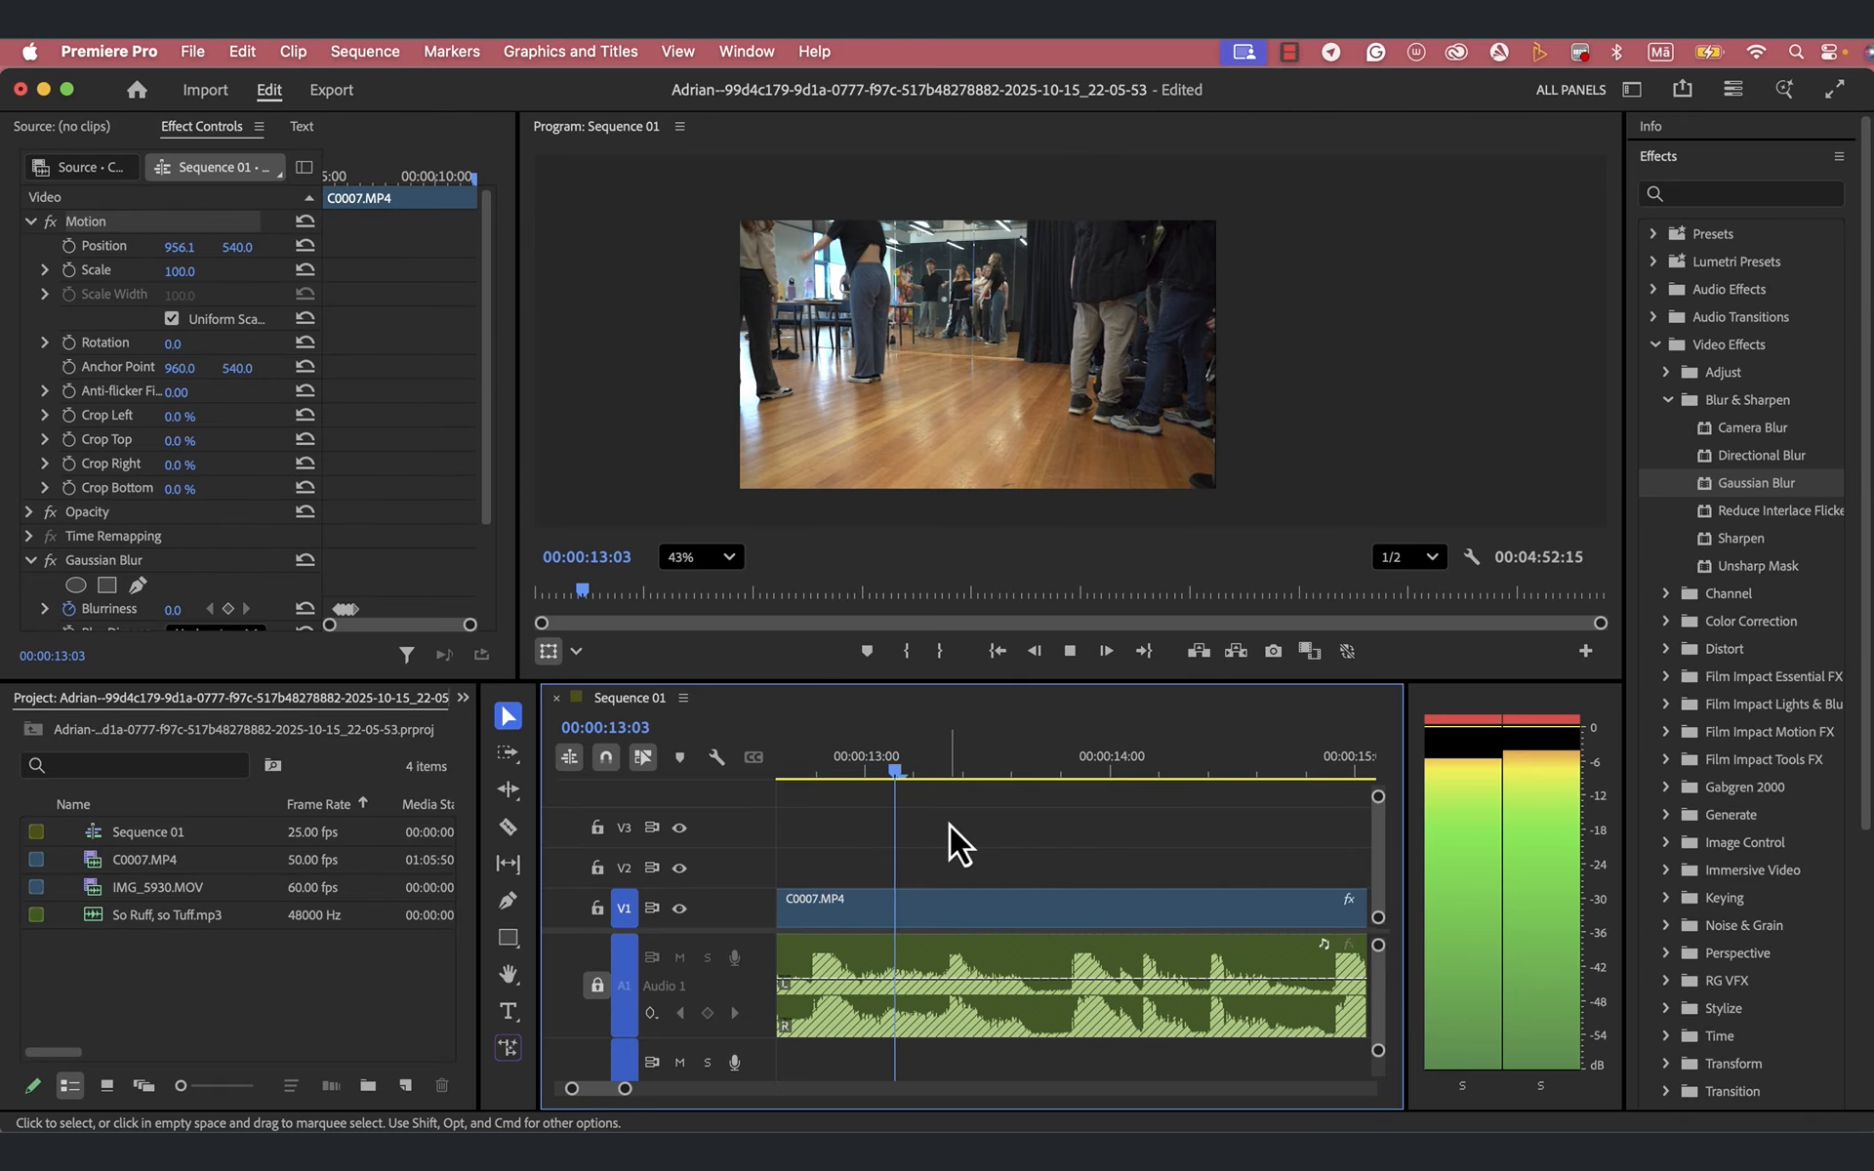
pyautogui.press('space')
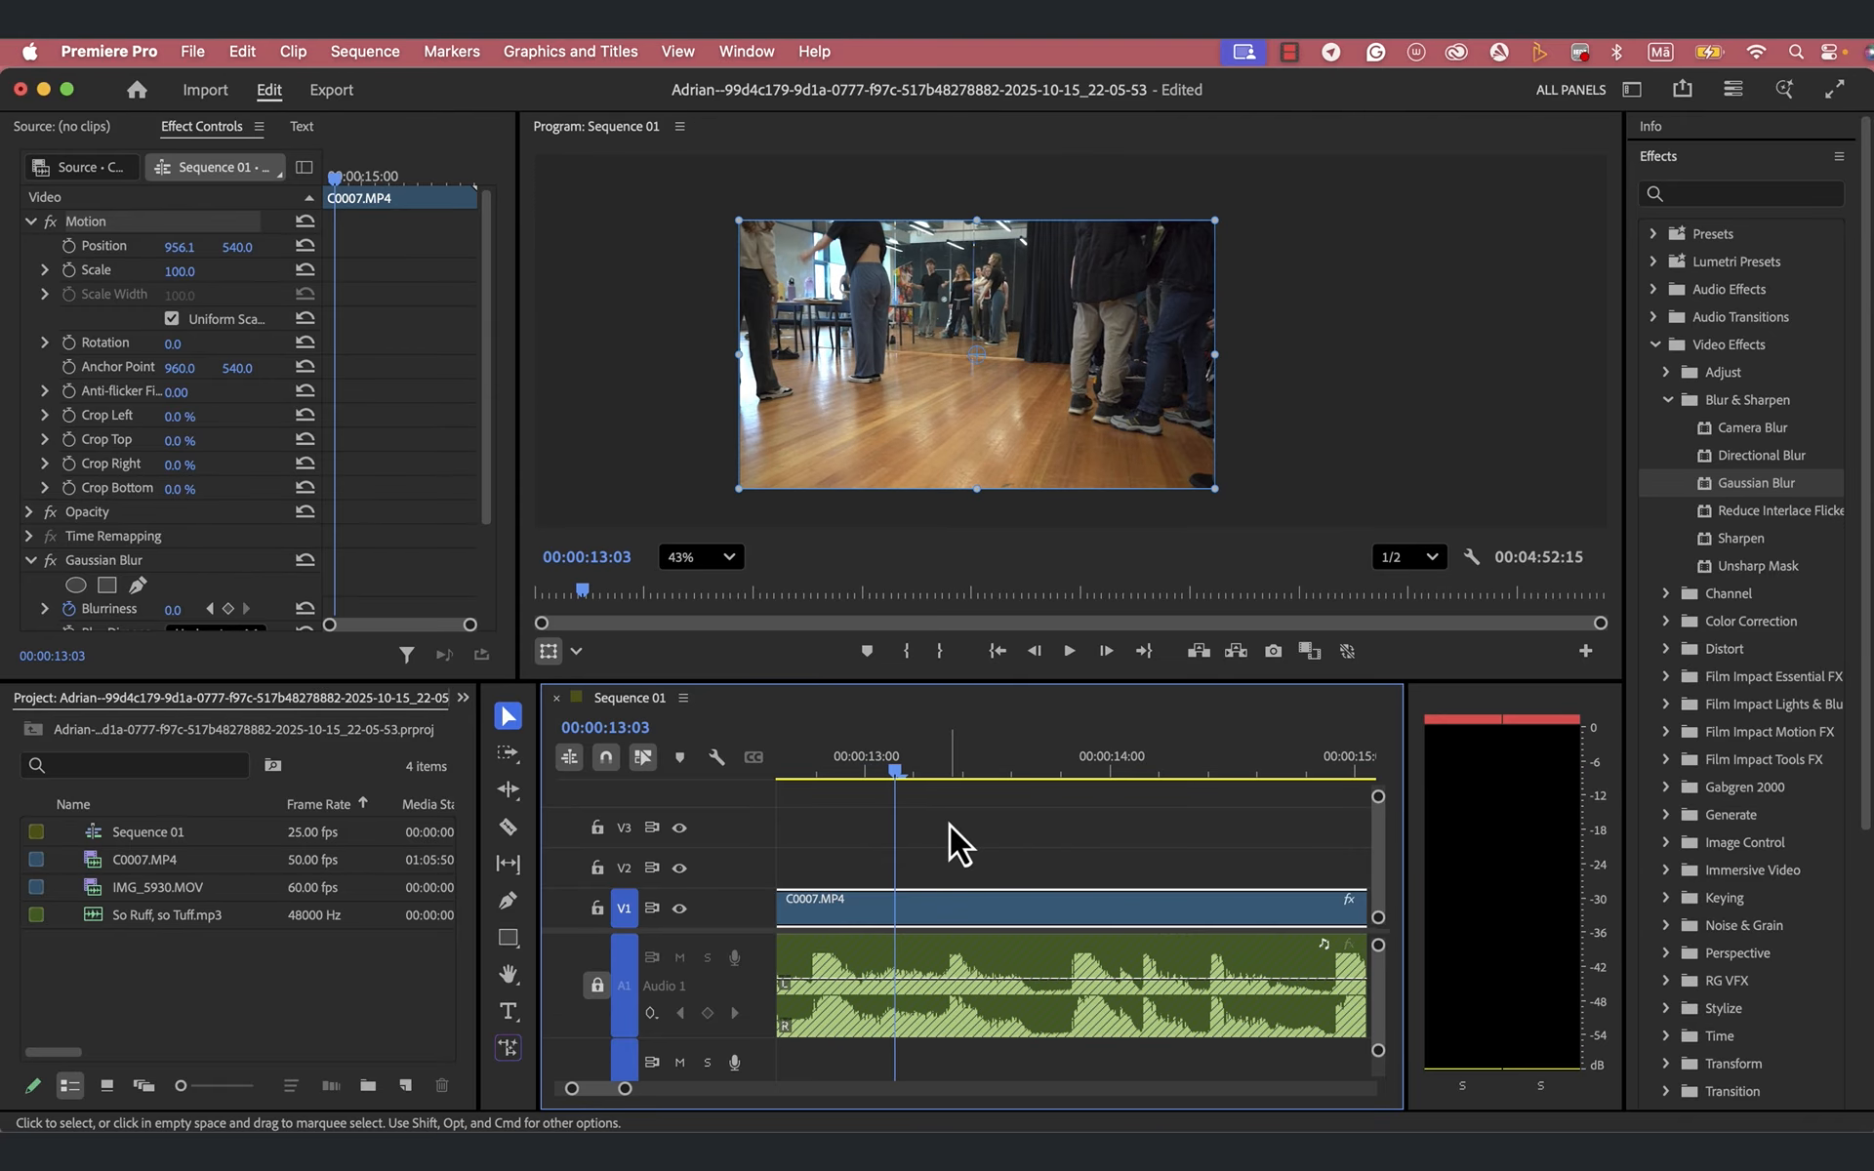
pyautogui.moveTo(896, 775); pyautogui.dragTo(1001, 801)
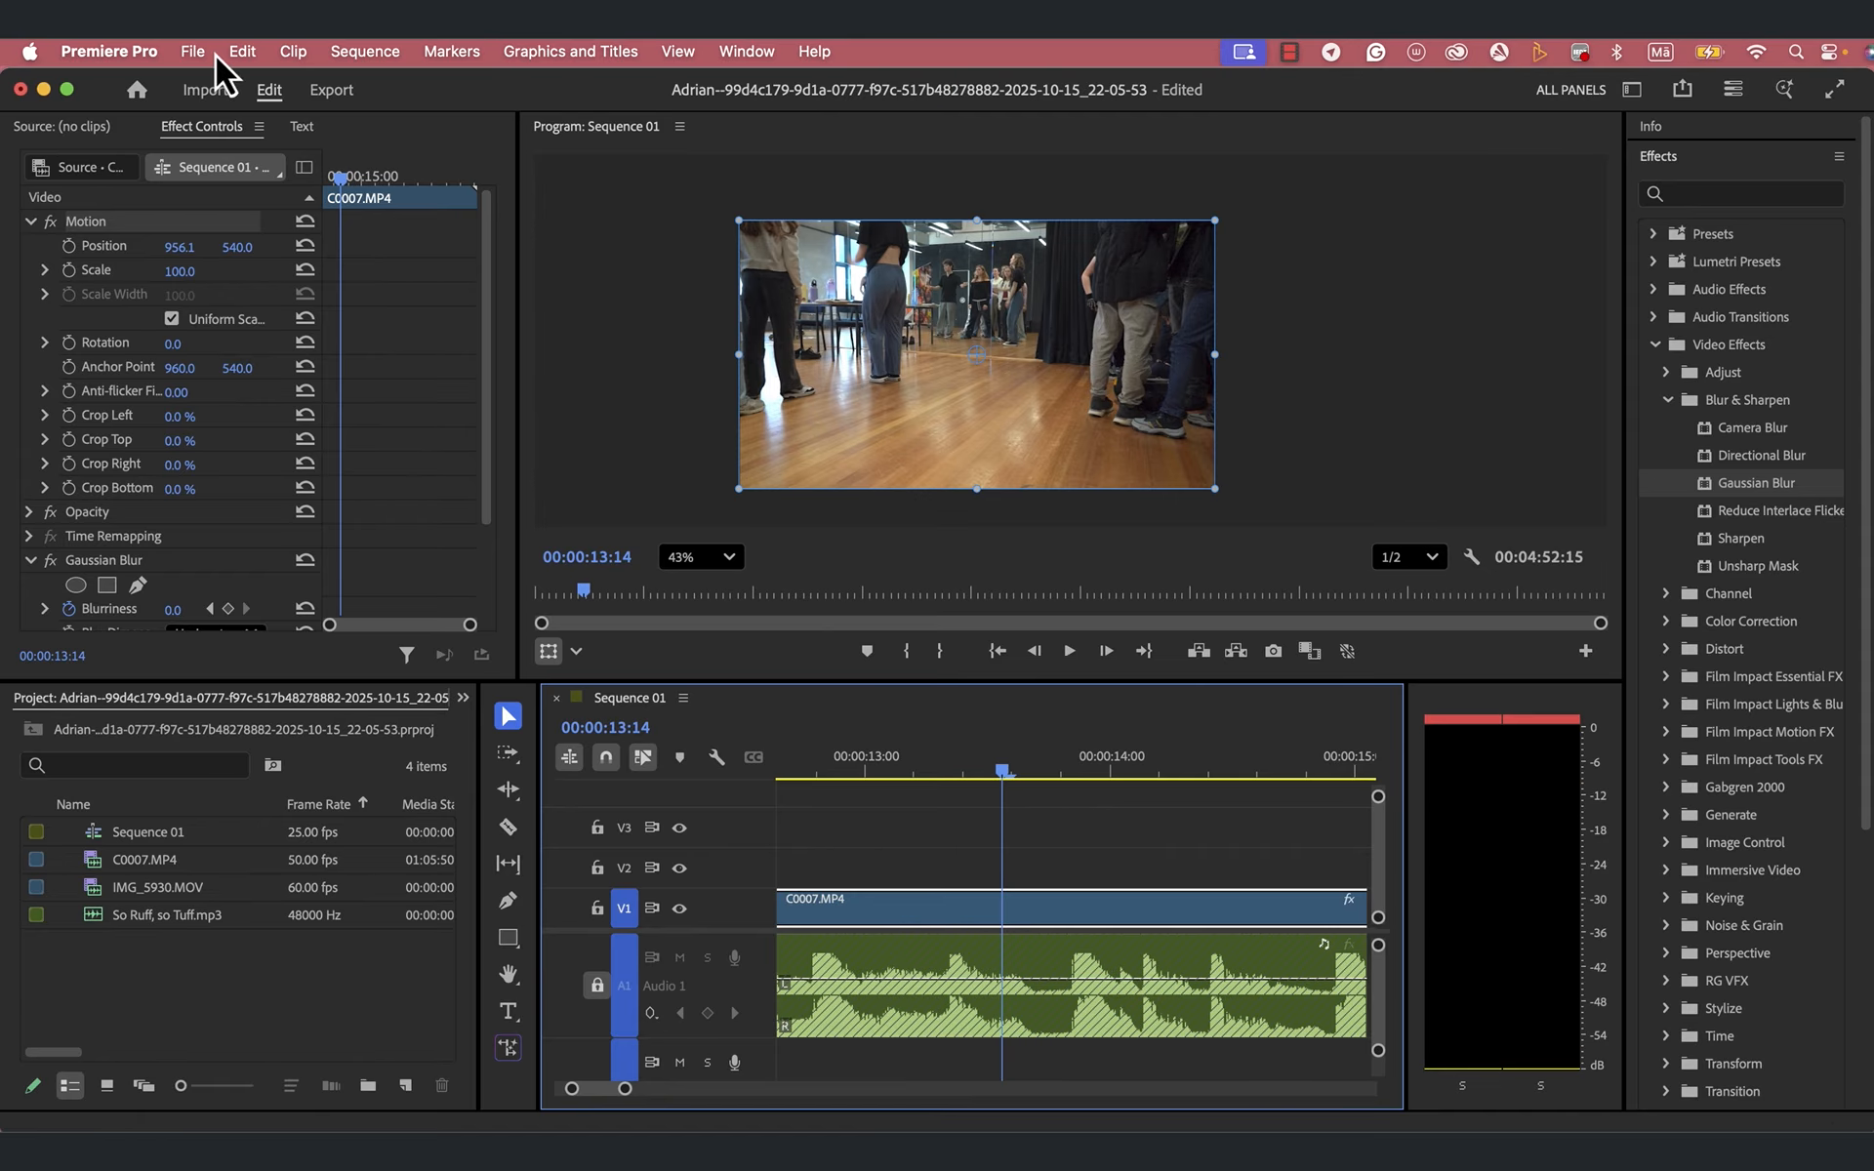
# - Create an adjustment layer at 1920 × 1080, 25.00 fps, with Square Pixels (1.0)
pyautogui.click(188, 54)
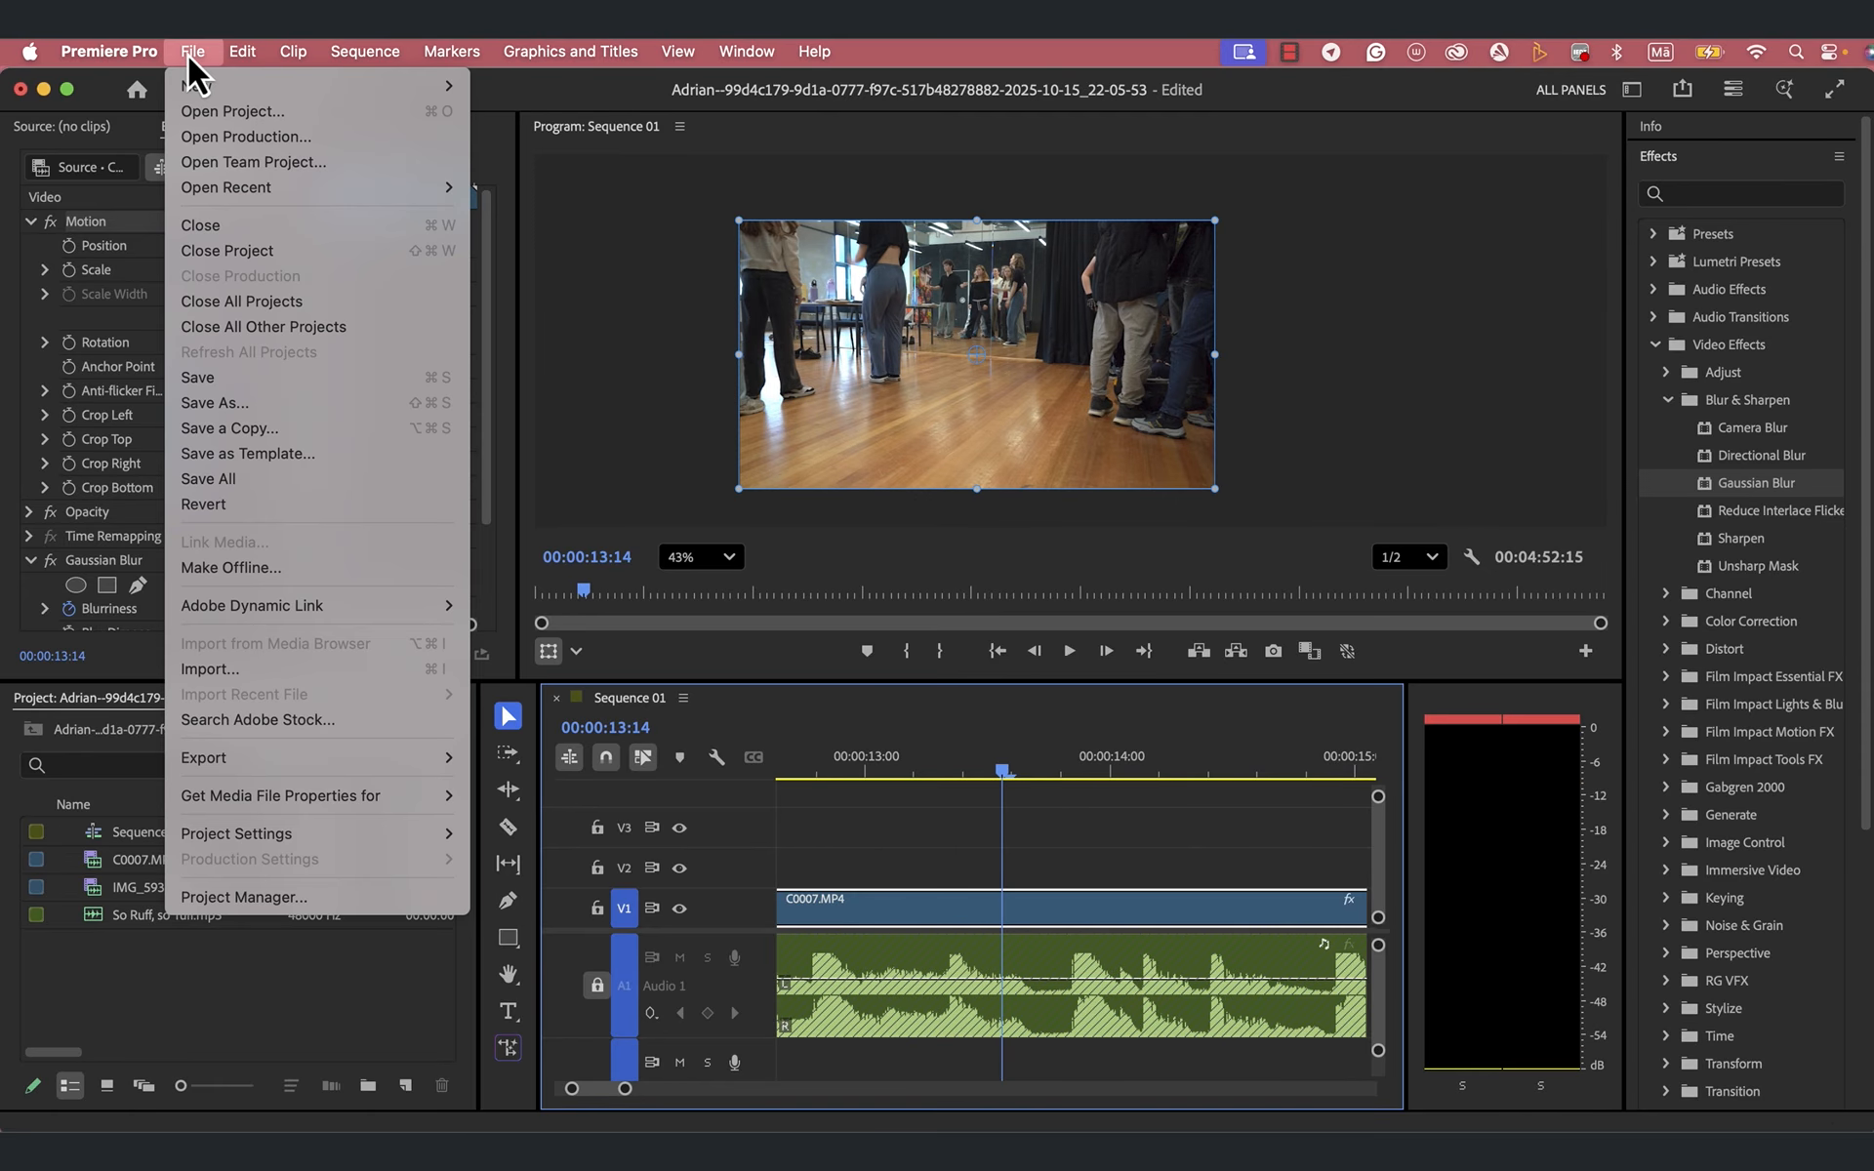
pyautogui.moveTo(197, 85)
pyautogui.click(197, 55)
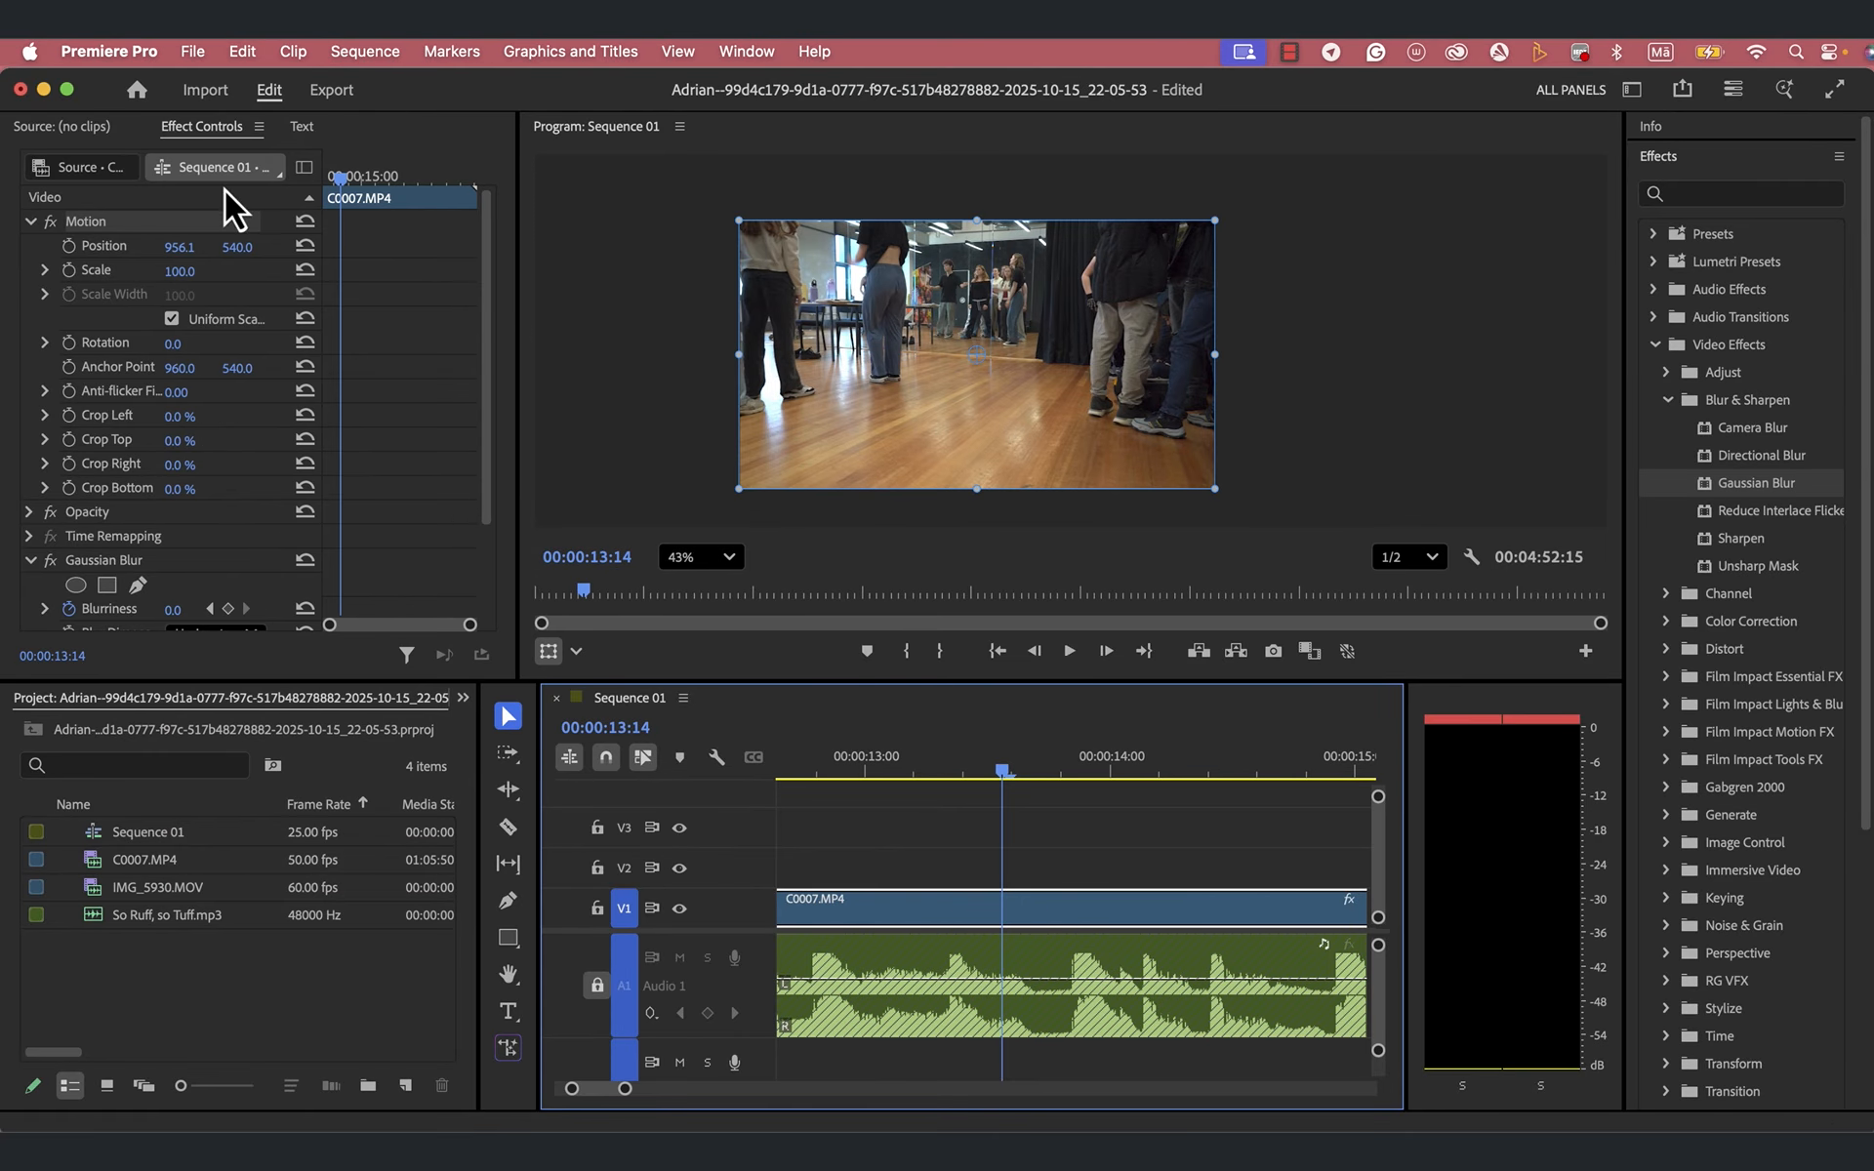
pyautogui.click(404, 1085)
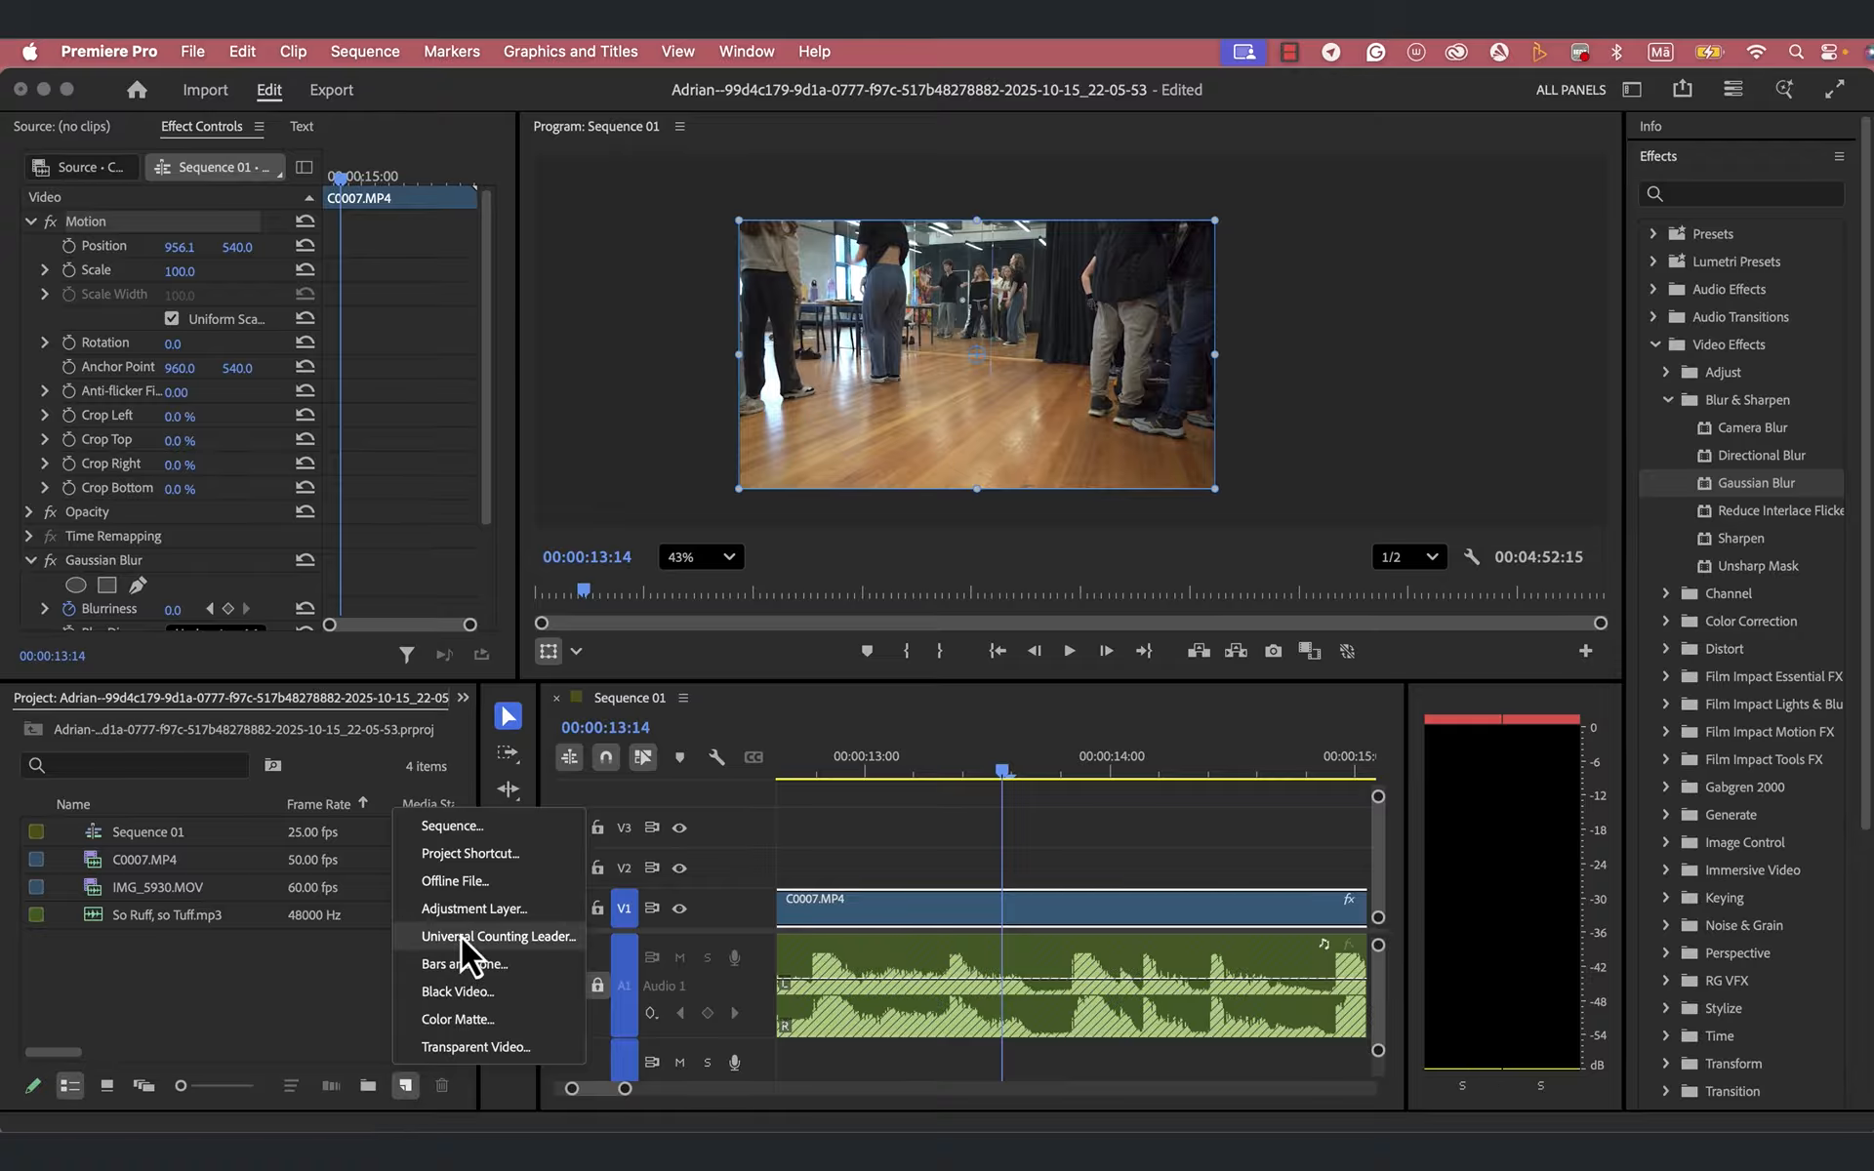
pyautogui.click(471, 909)
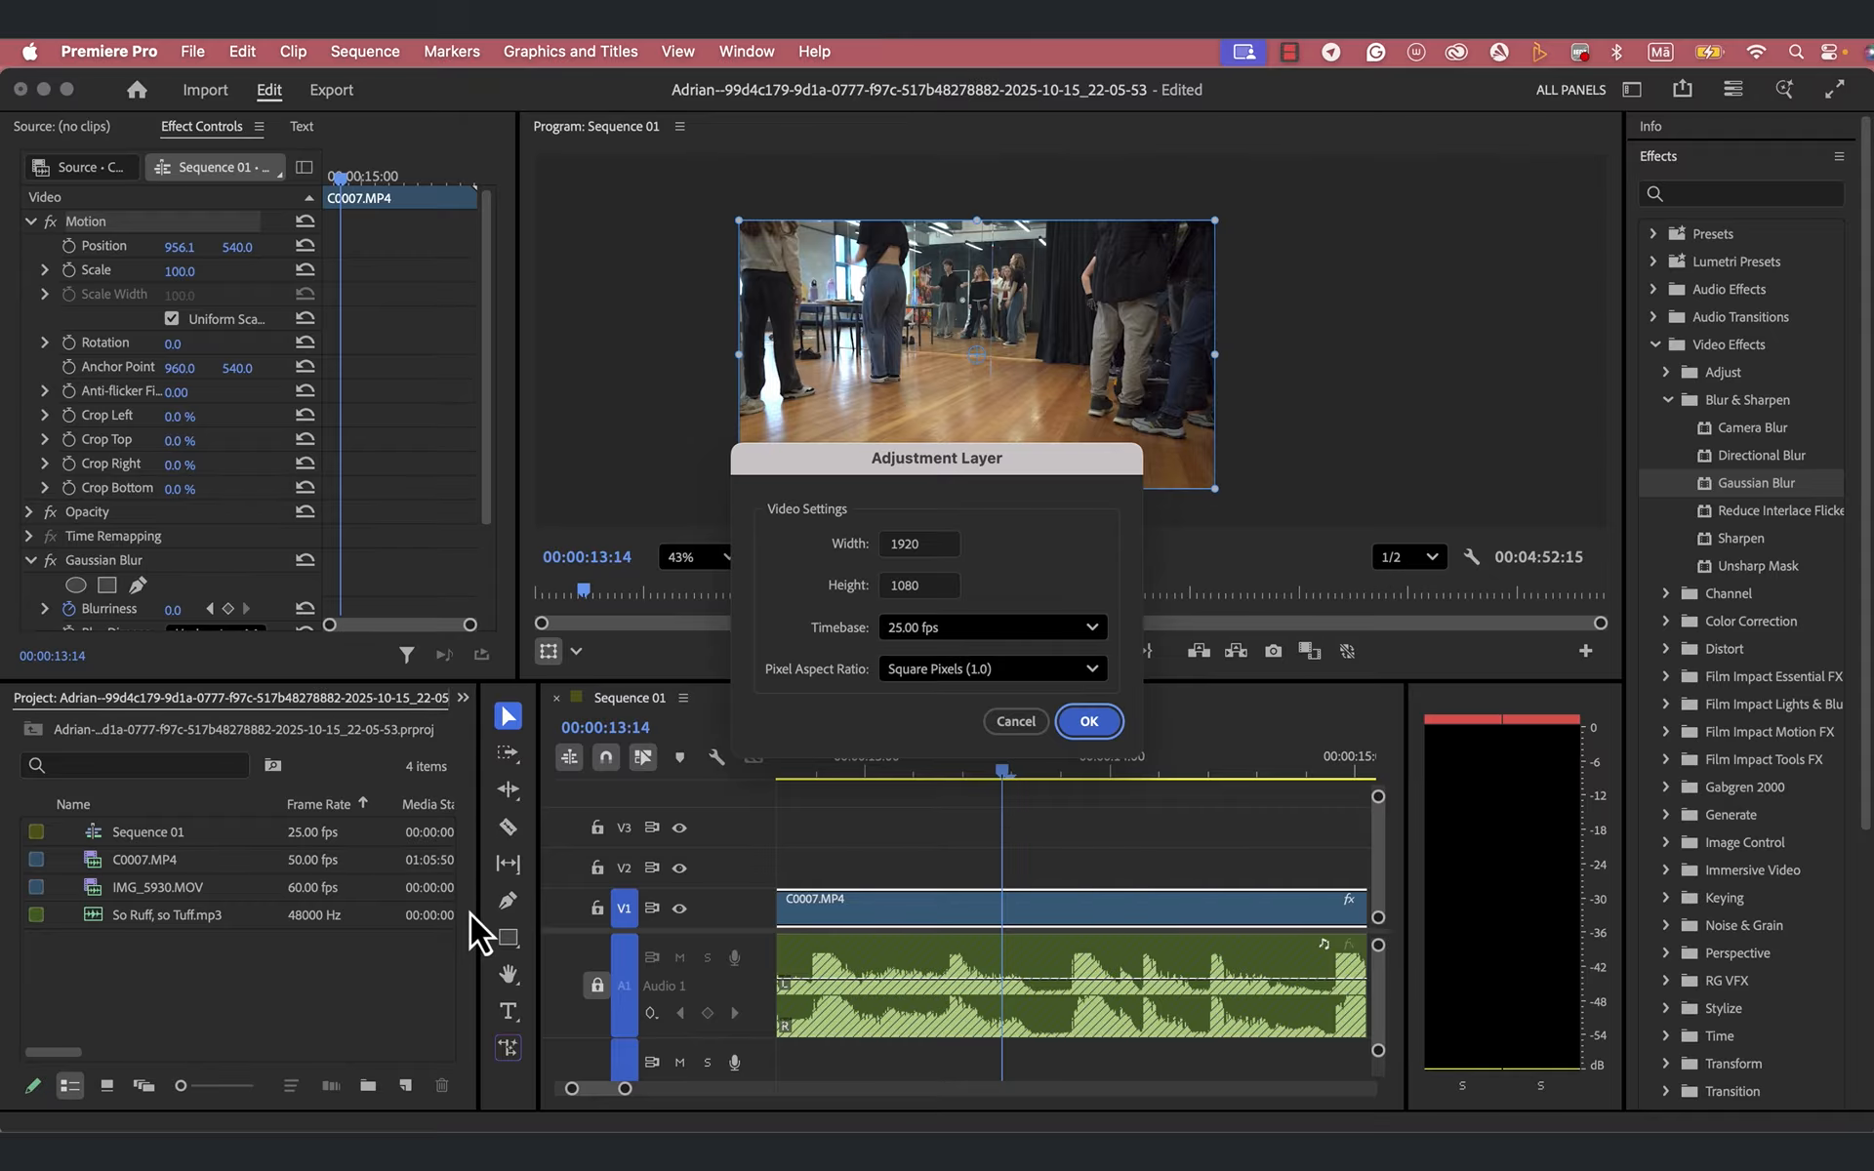
pyautogui.click(1089, 722)
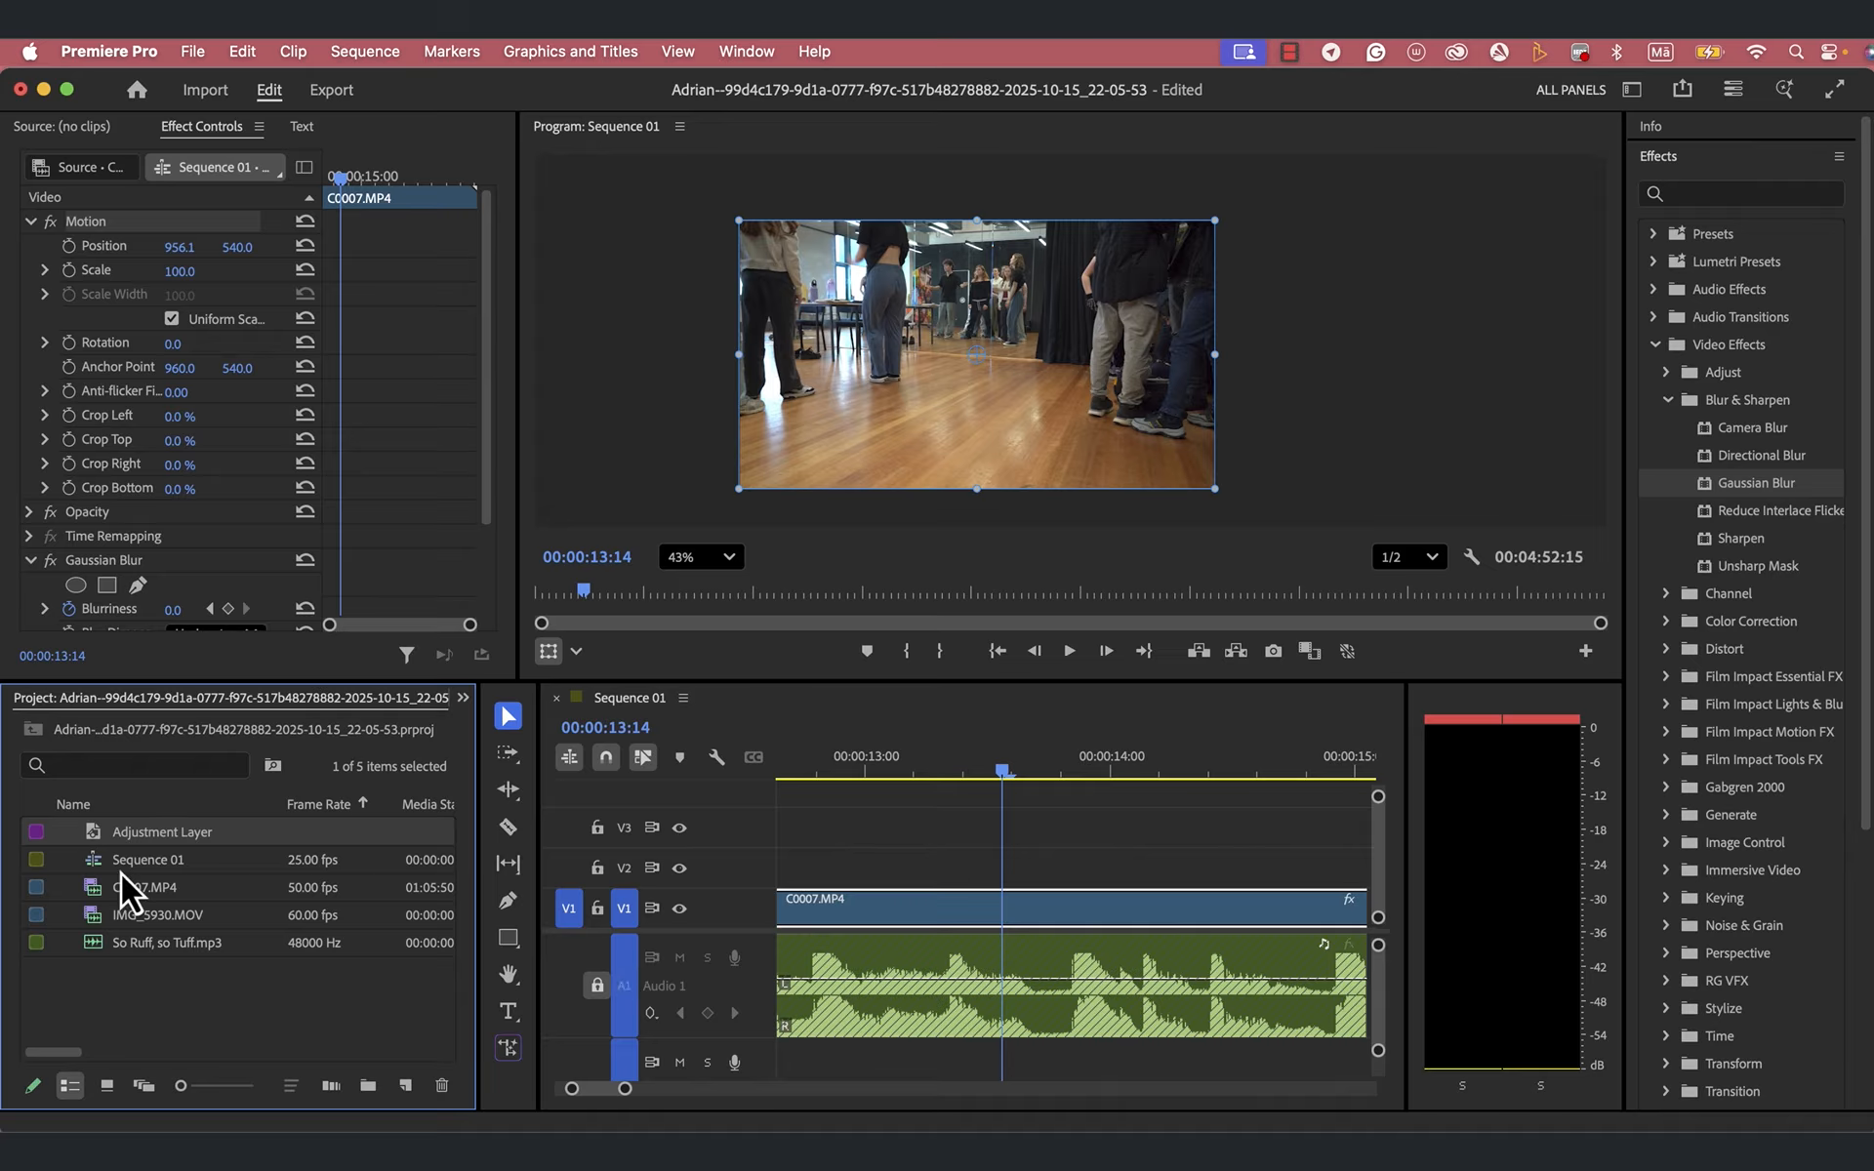
# - Place the Adjustment Layer on track V2 and shift it to the very start of the sequence, above the clips
pyautogui.moveTo(38, 835); pyautogui.dragTo(818, 866)
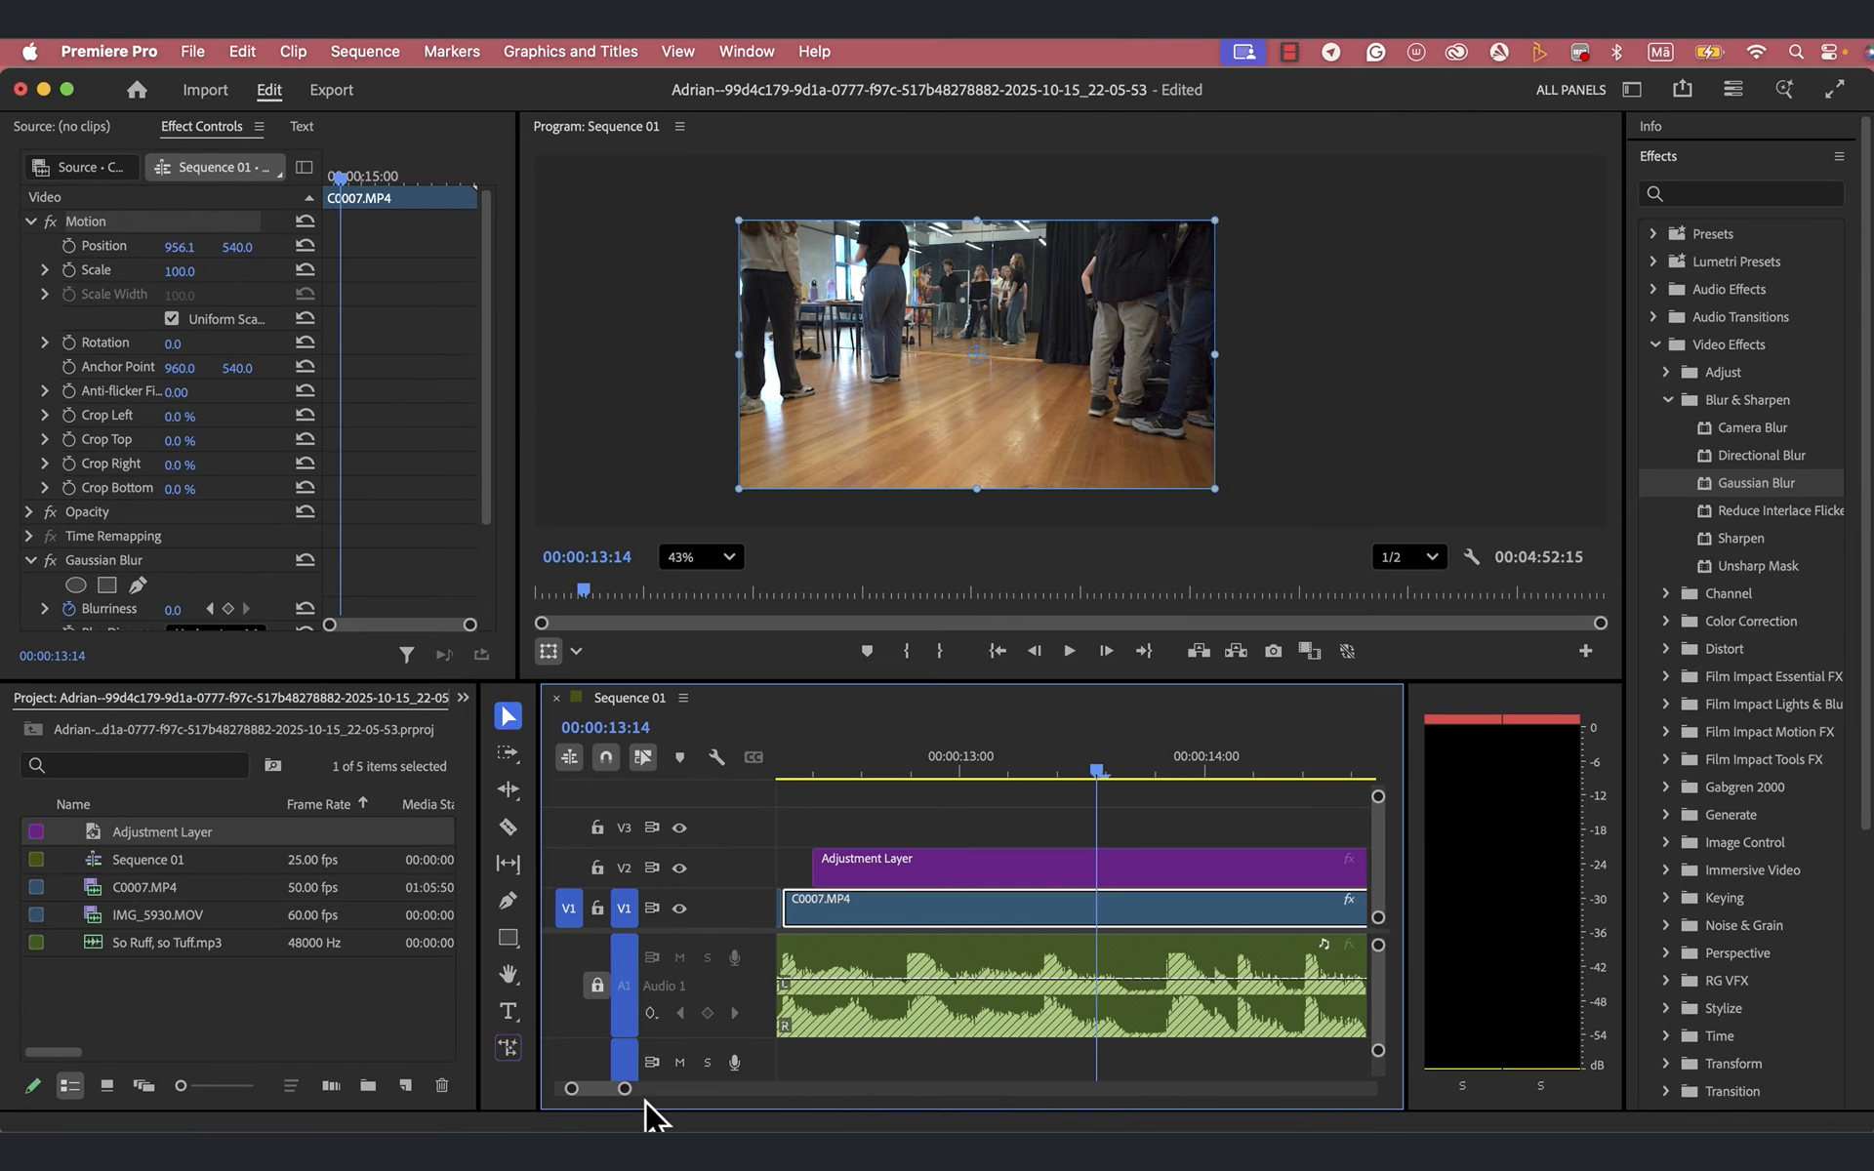
pyautogui.moveTo(629, 1098); pyautogui.dragTo(687, 1098)
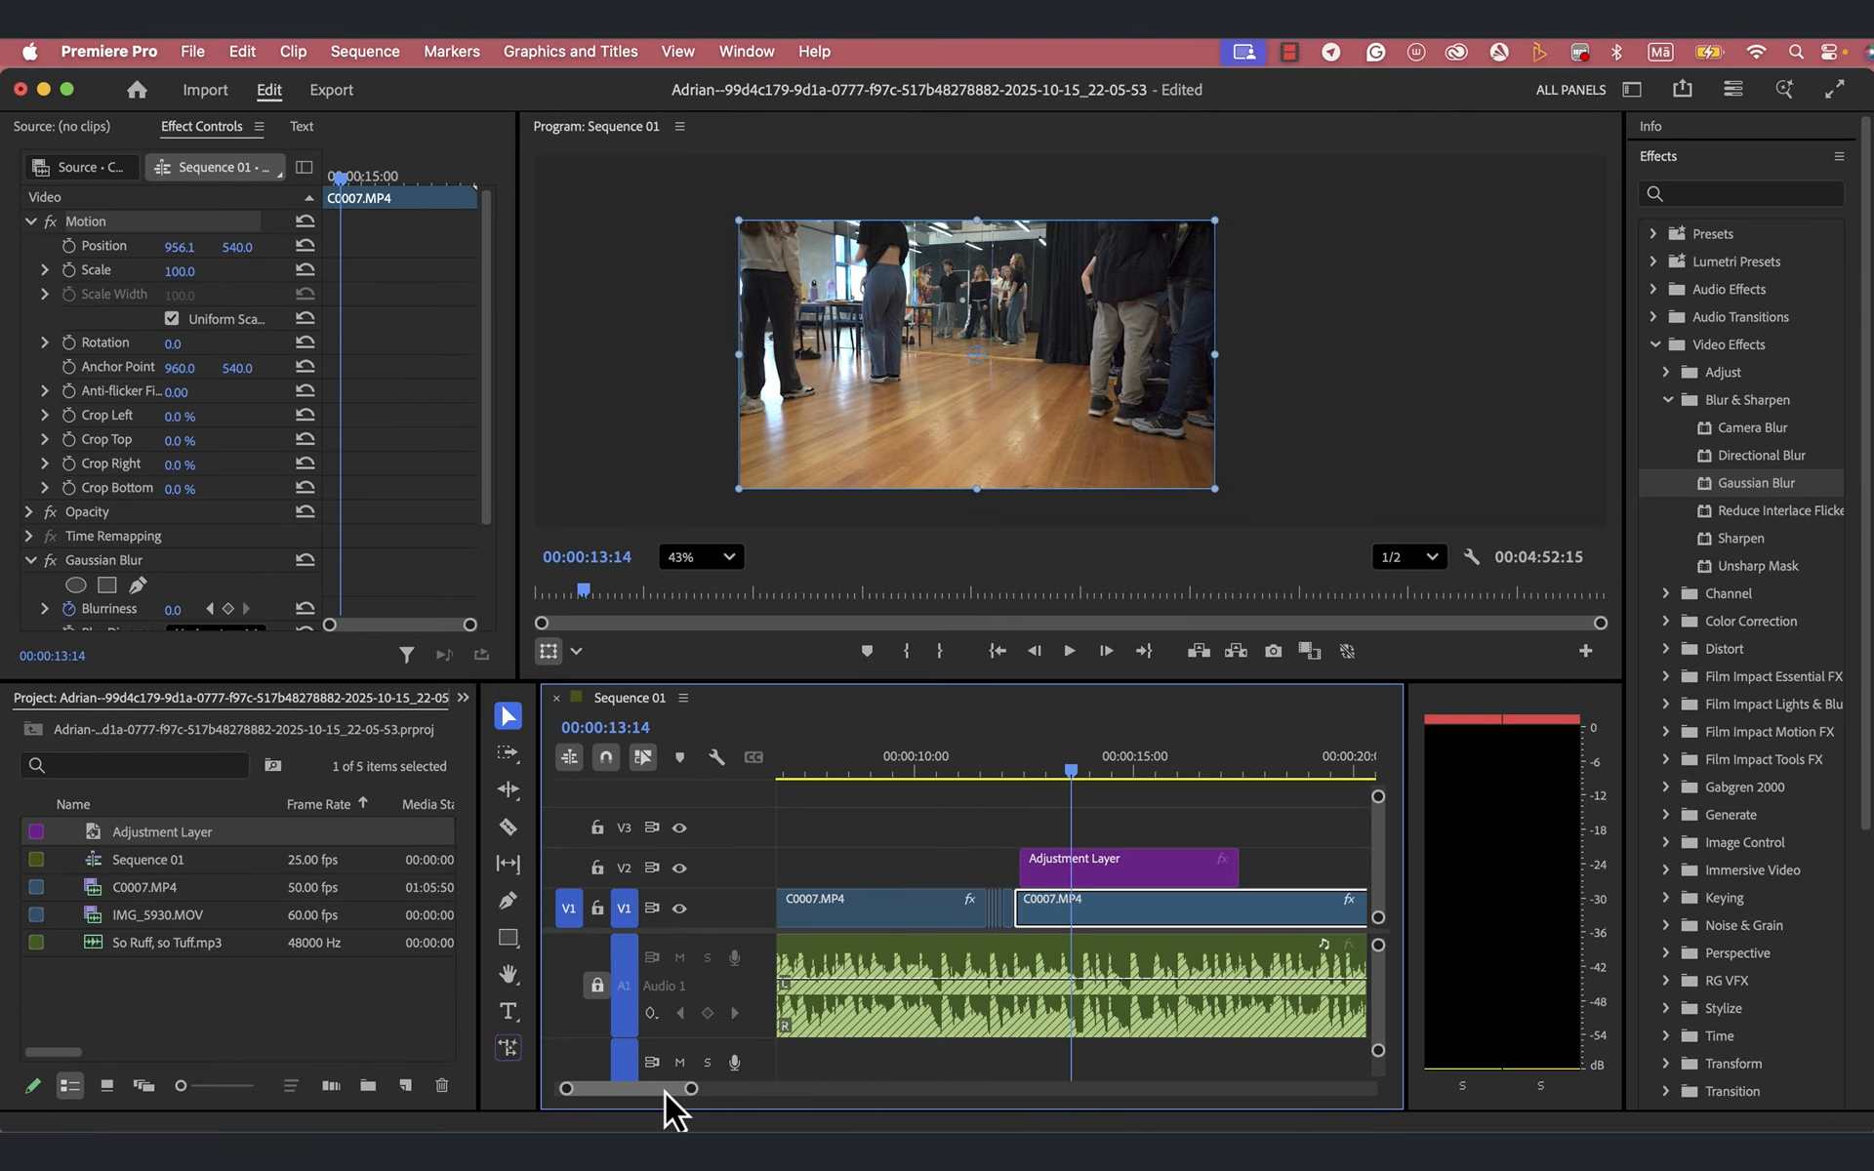
pyautogui.moveTo(1023, 858); pyautogui.dragTo(754, 883)
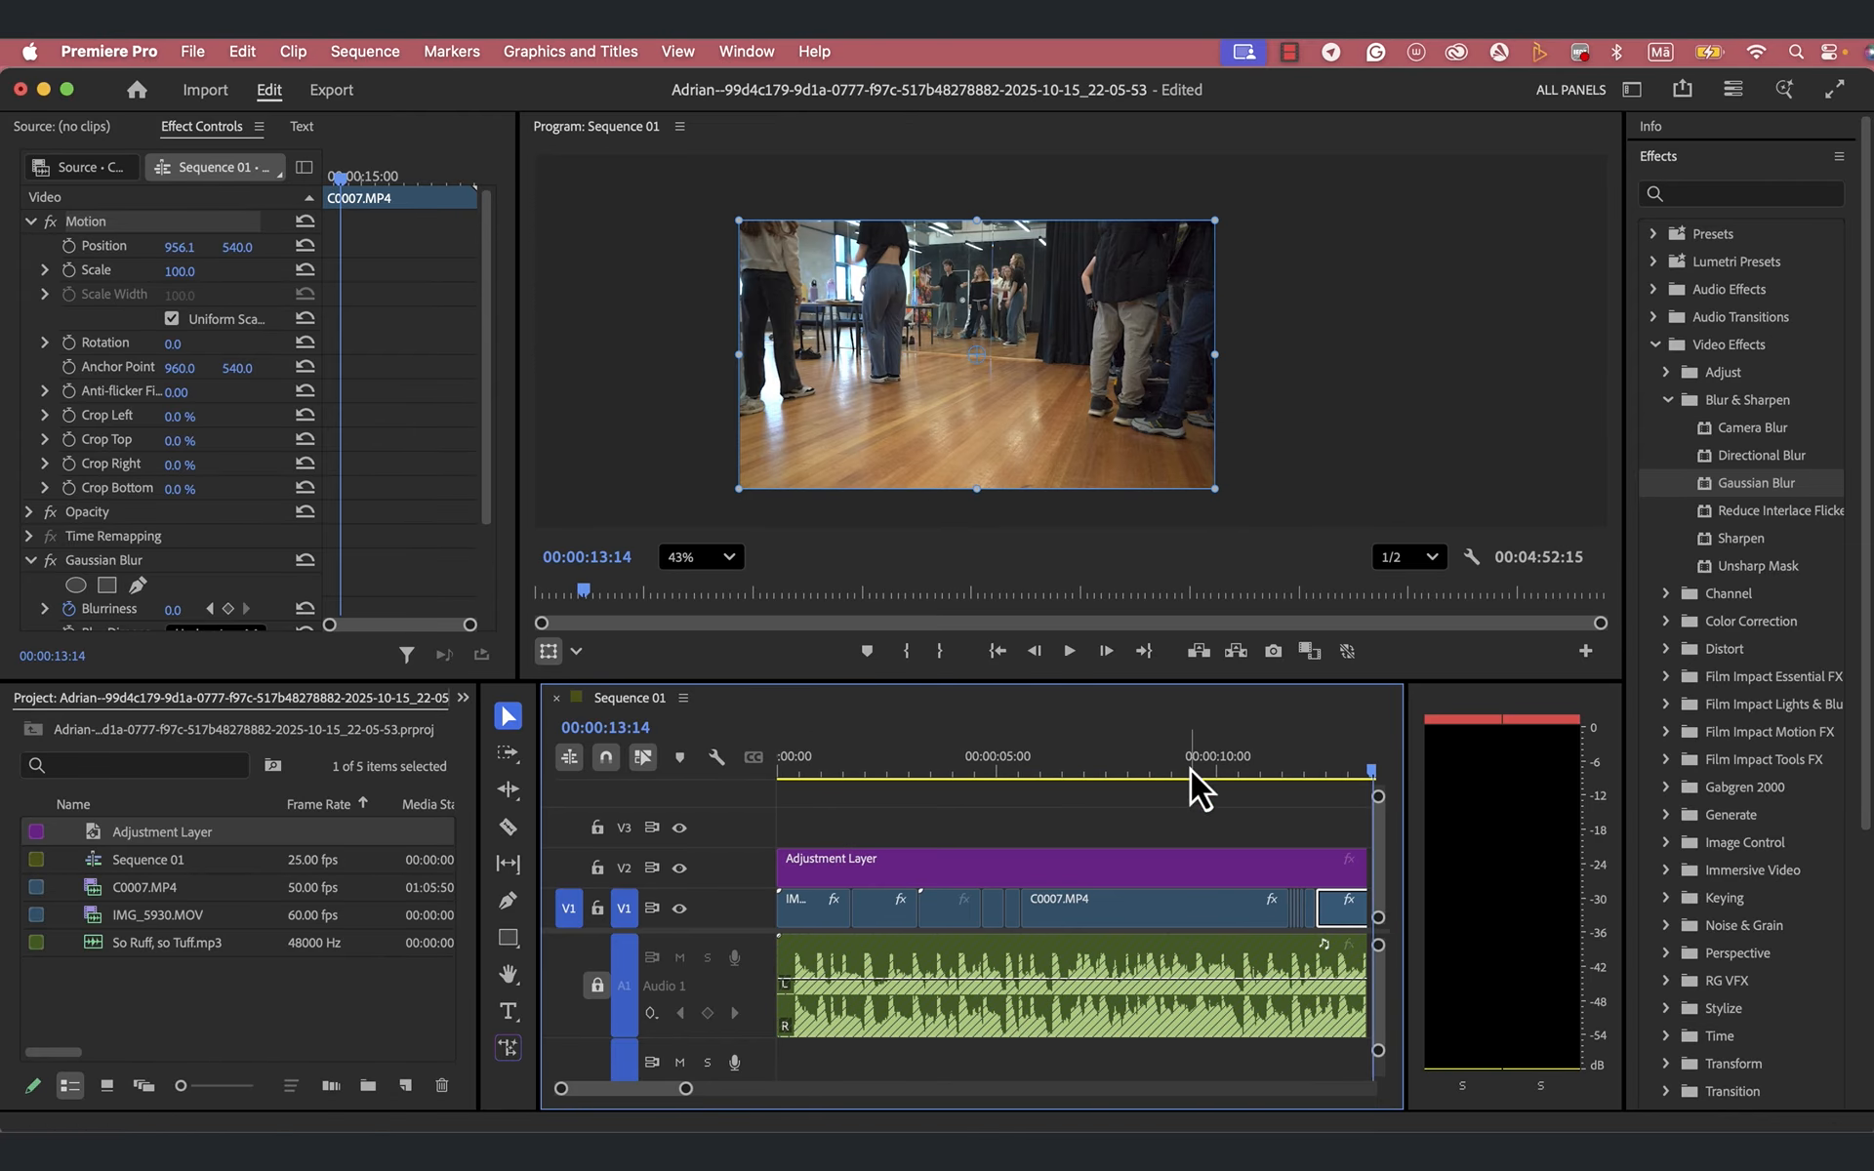
# - Look through the Technical, Filmstocks and Cinematic groups of the Lumetri Presets, widening the effects list to read the full names
pyautogui.click(1667, 400)
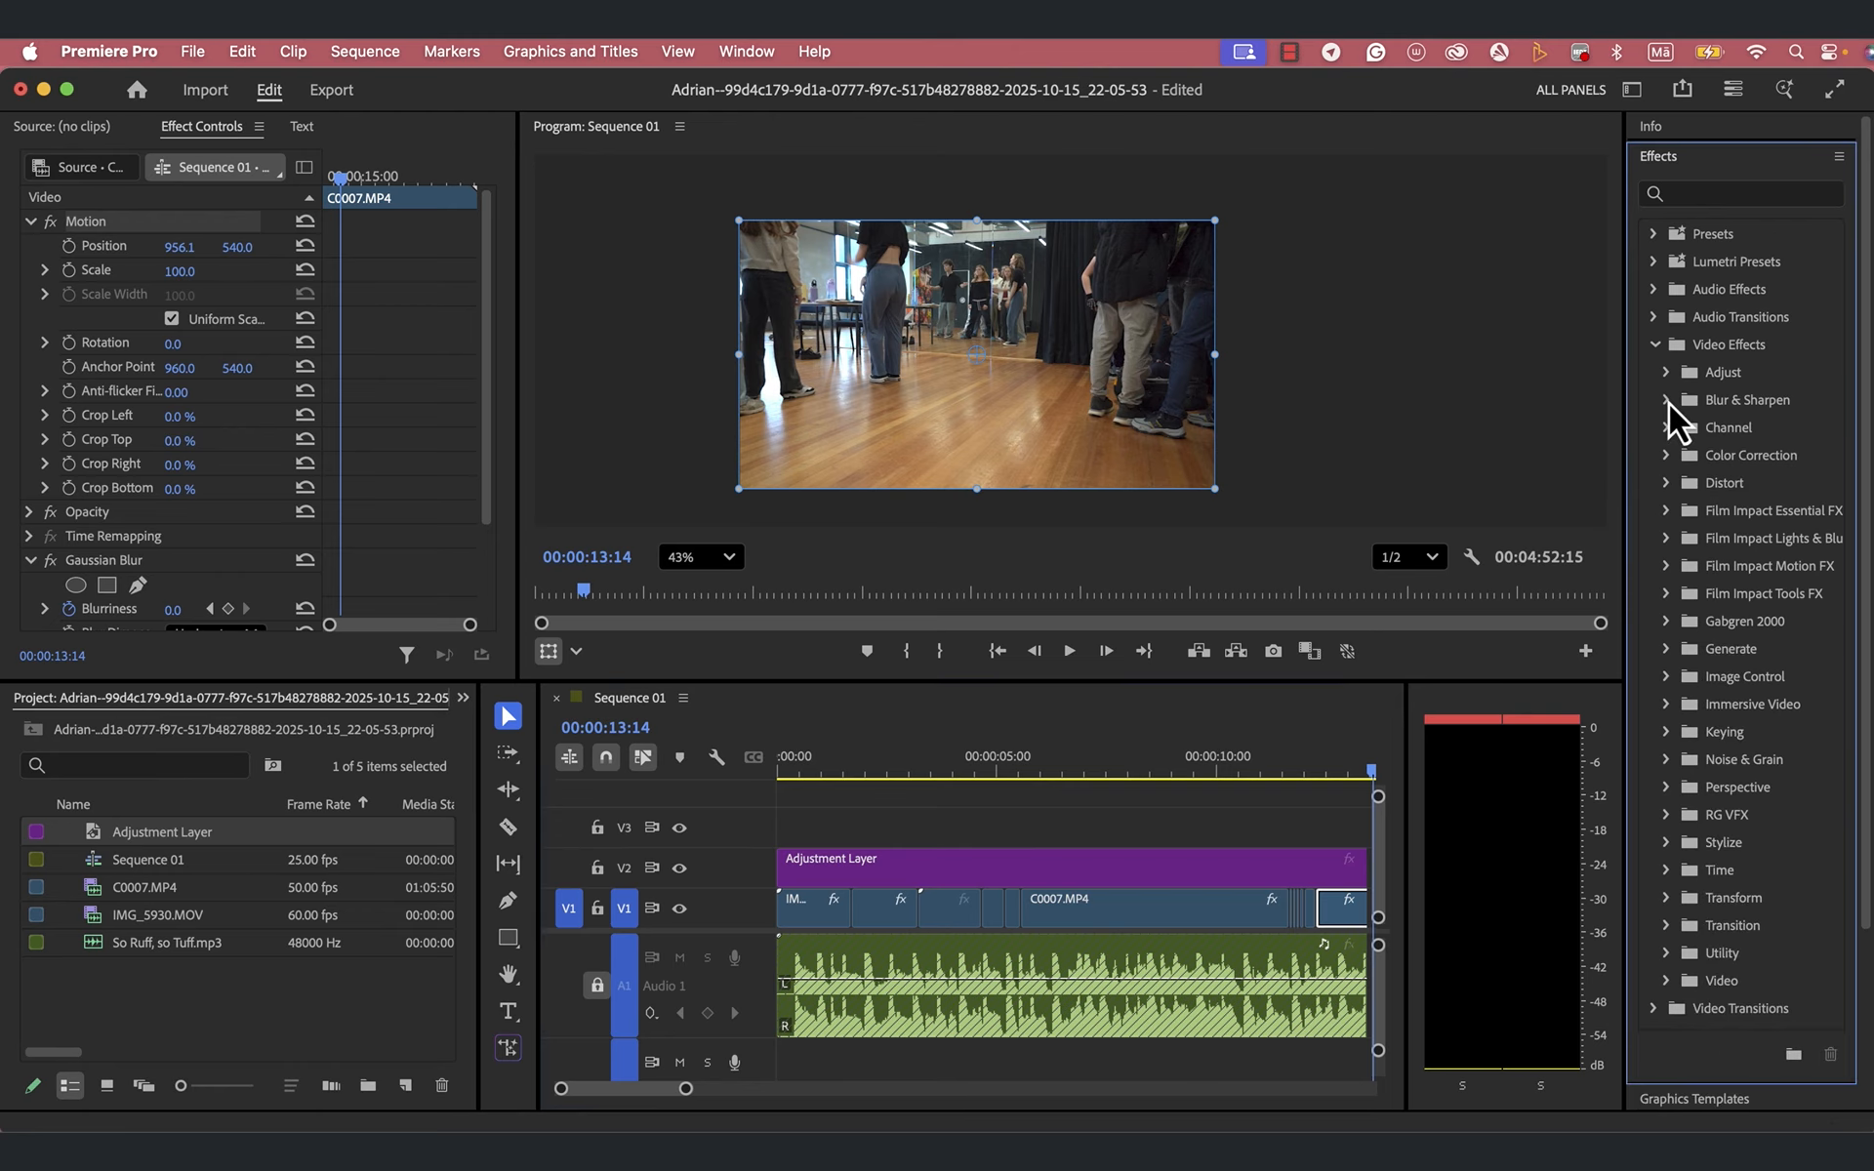
pyautogui.click(1656, 345)
pyautogui.click(1653, 261)
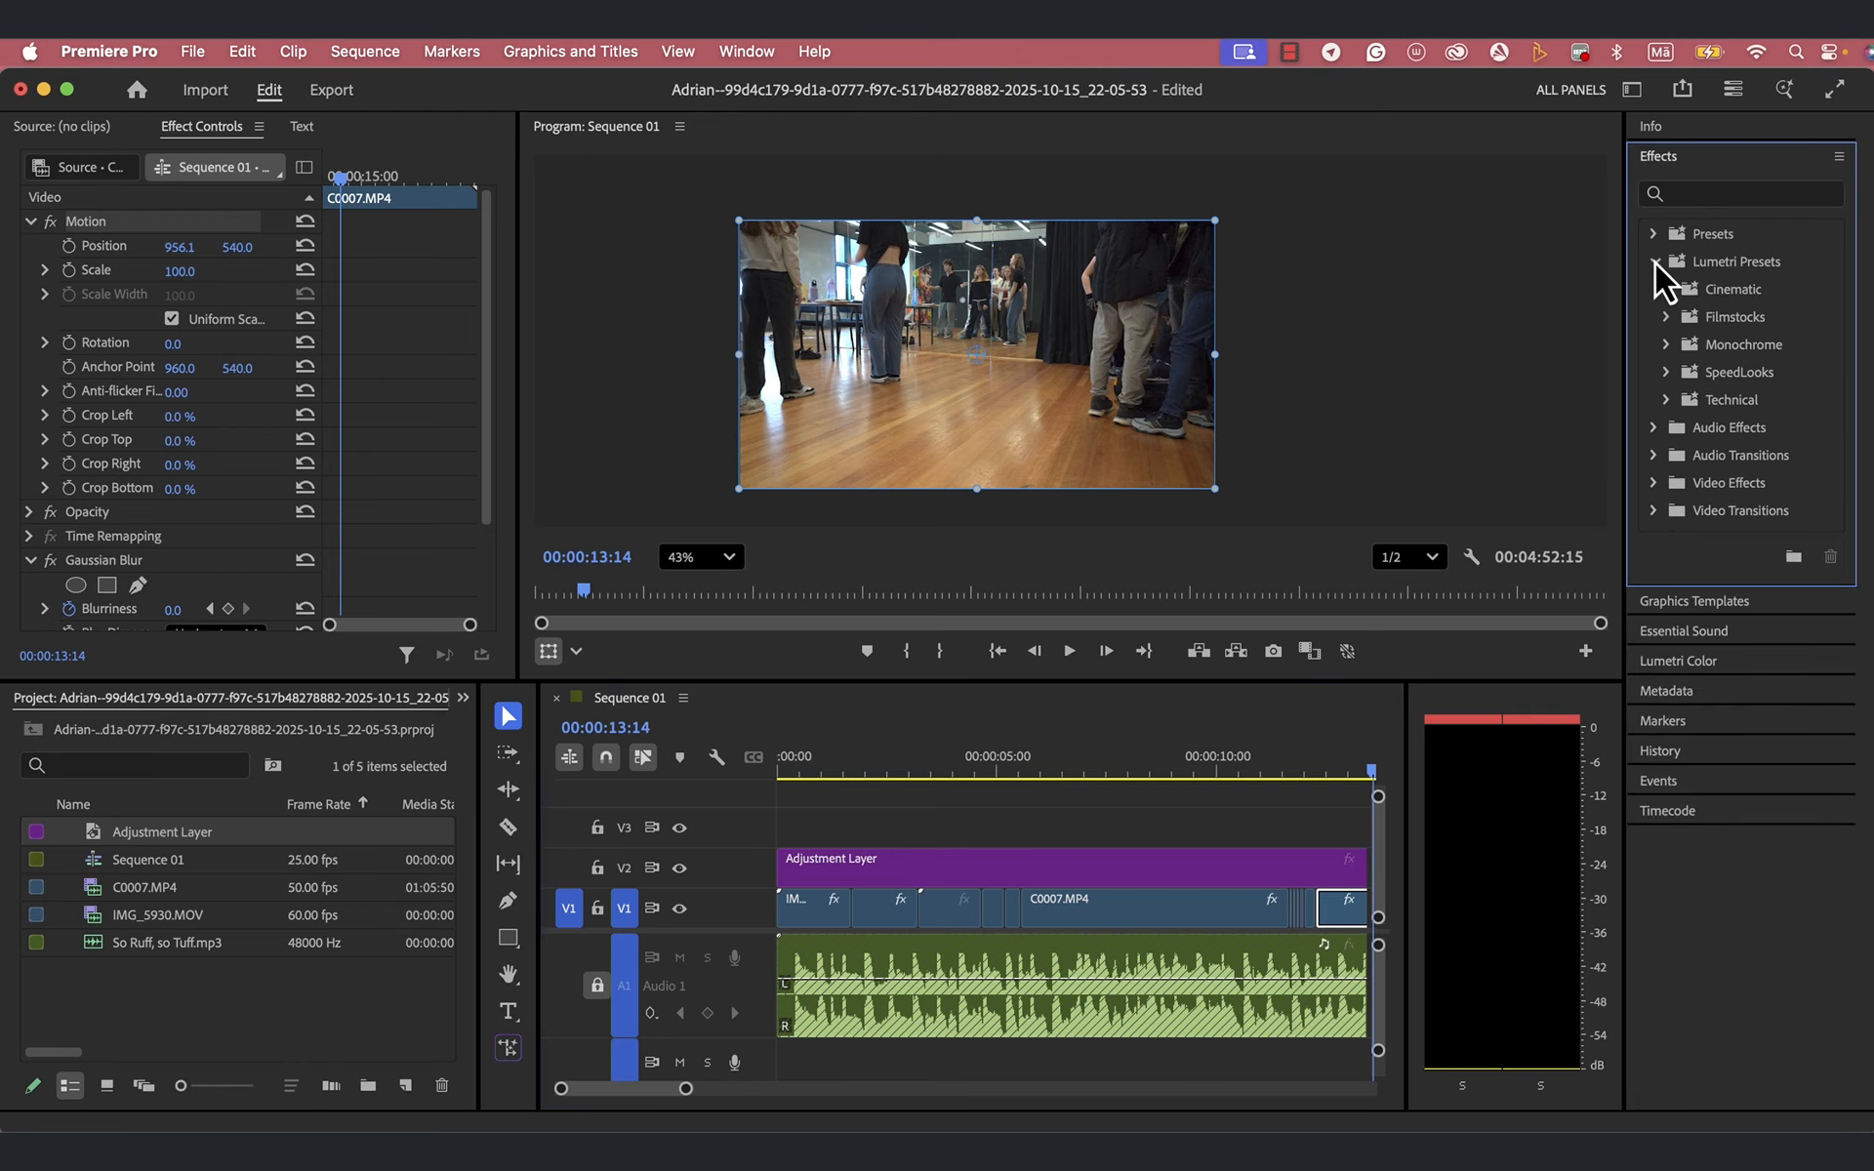
pyautogui.click(1666, 400)
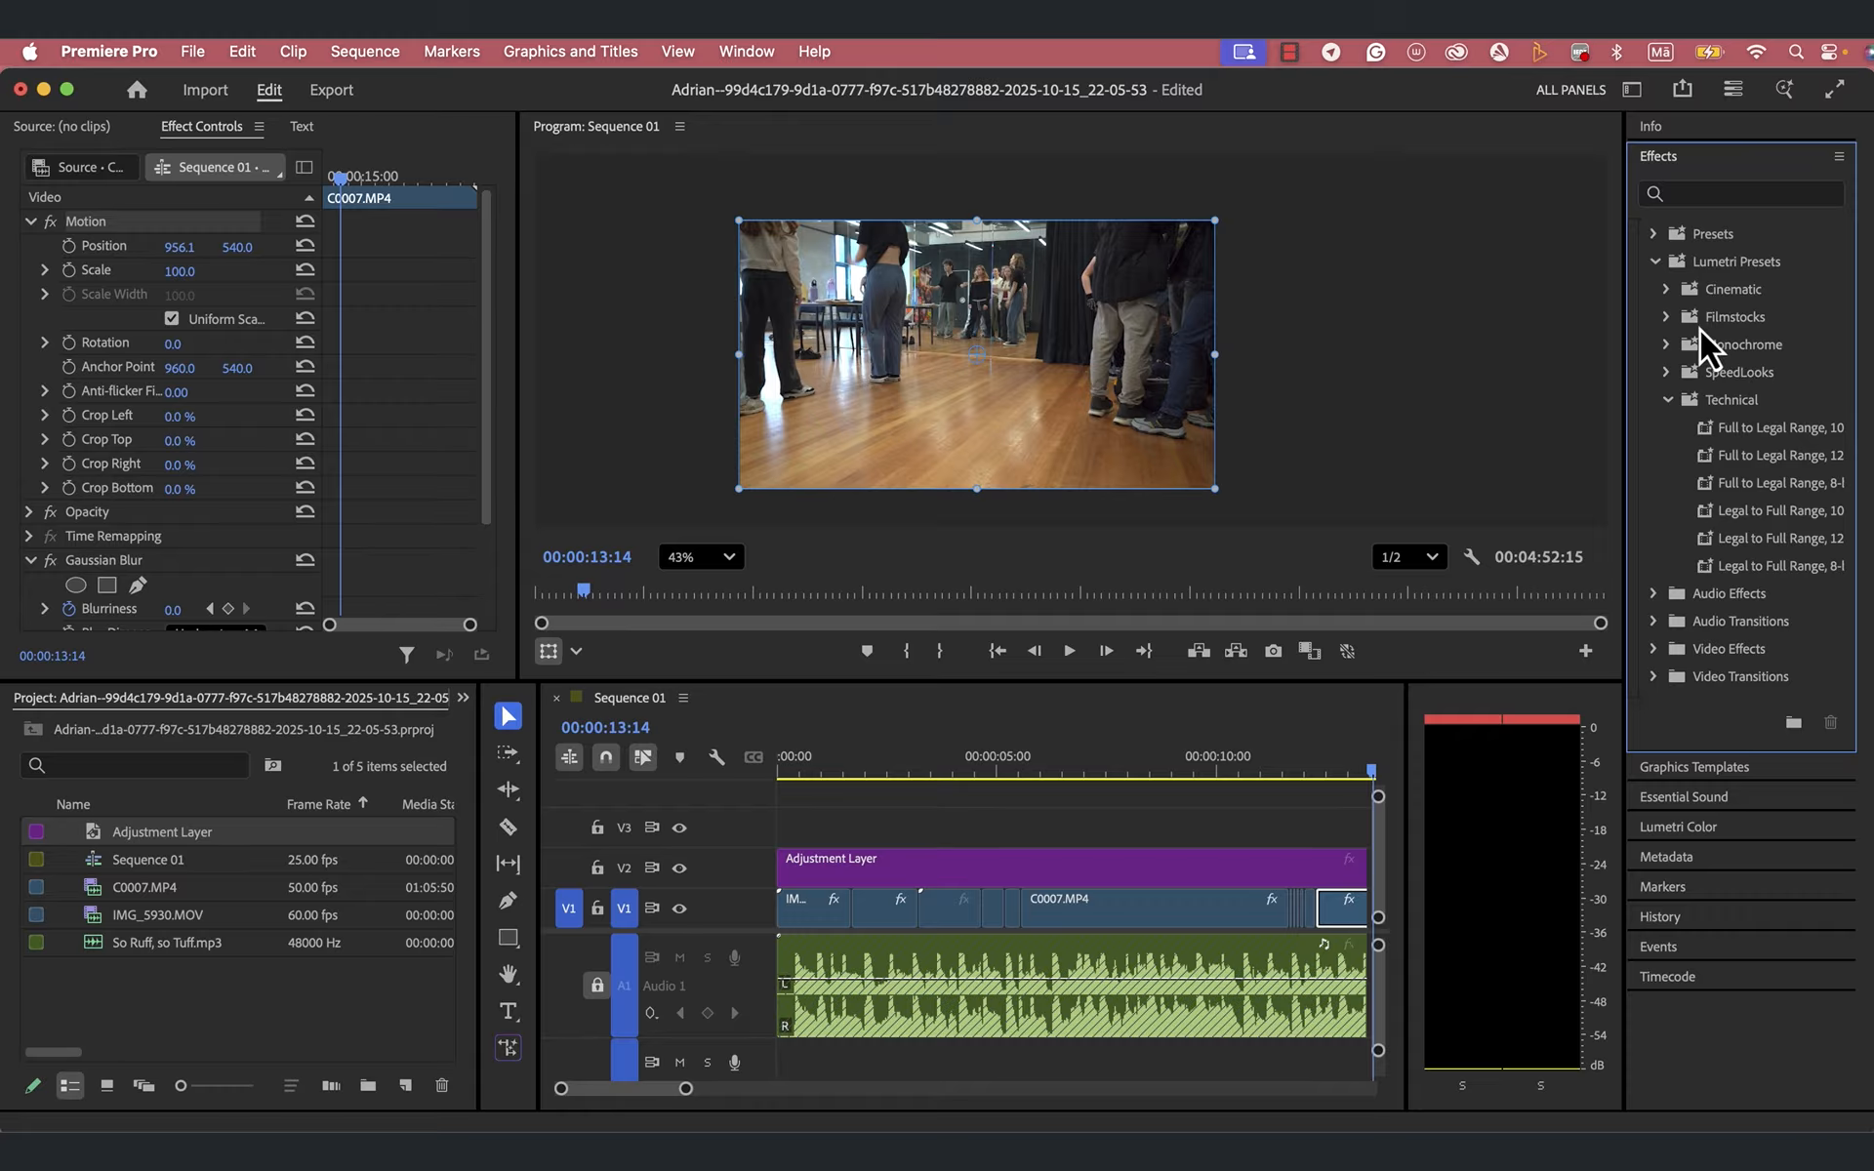
pyautogui.click(1666, 317)
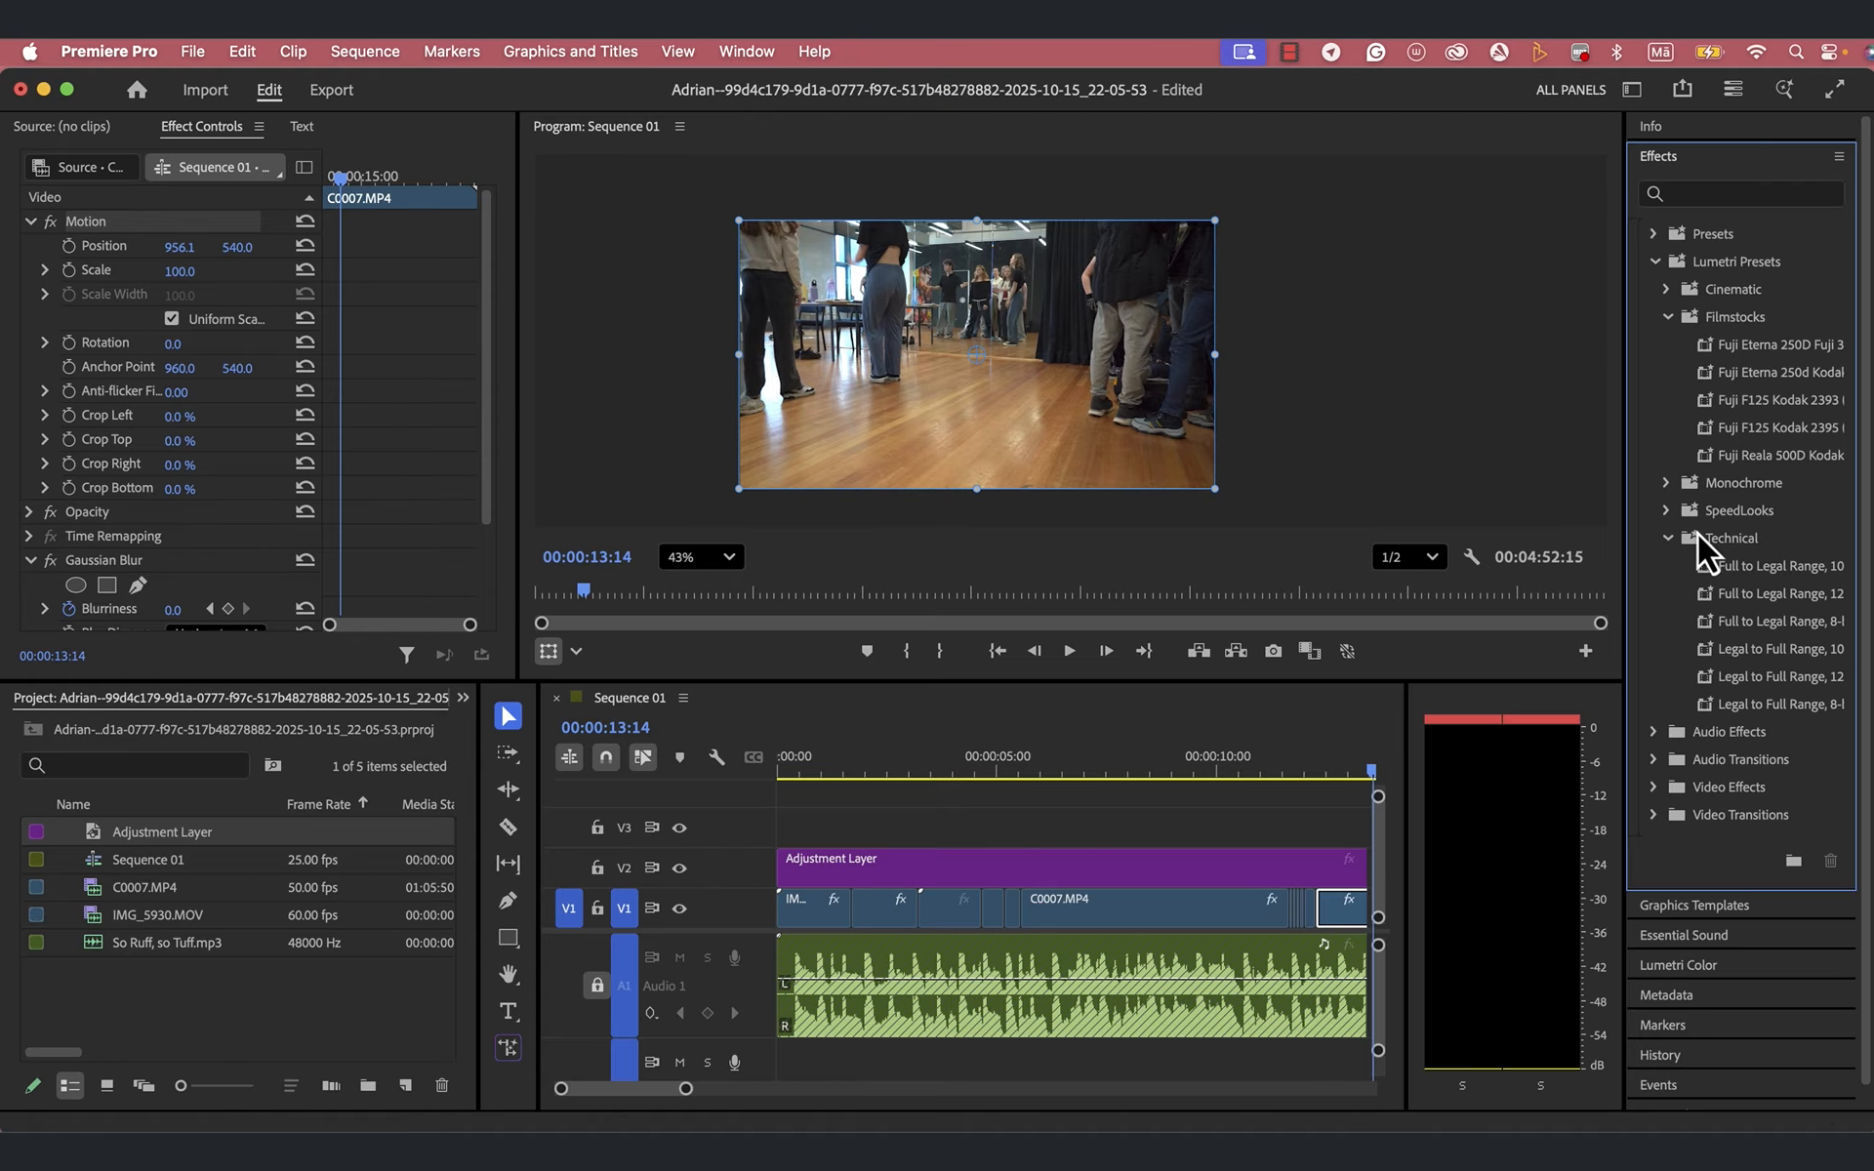
pyautogui.click(1666, 290)
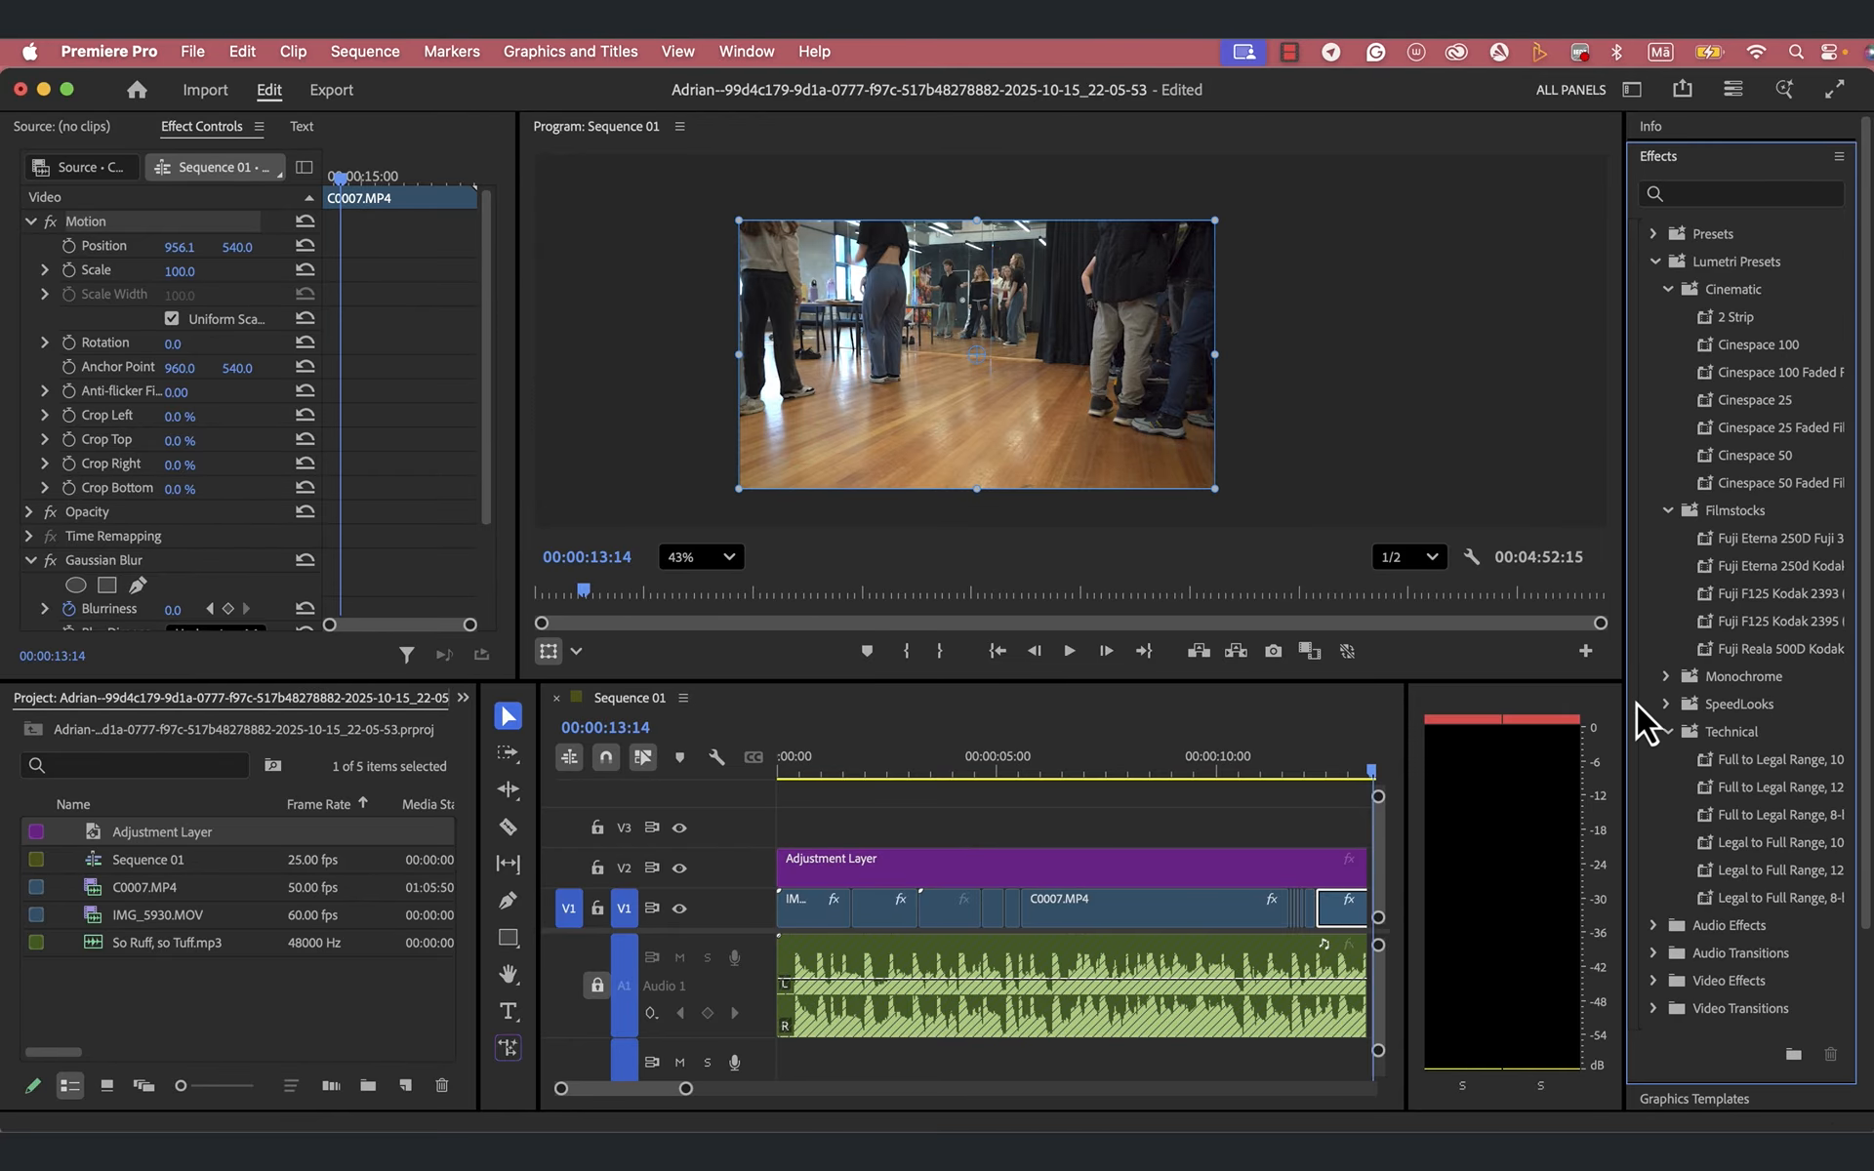
pyautogui.moveTo(1625, 698); pyautogui.dragTo(1474, 739)
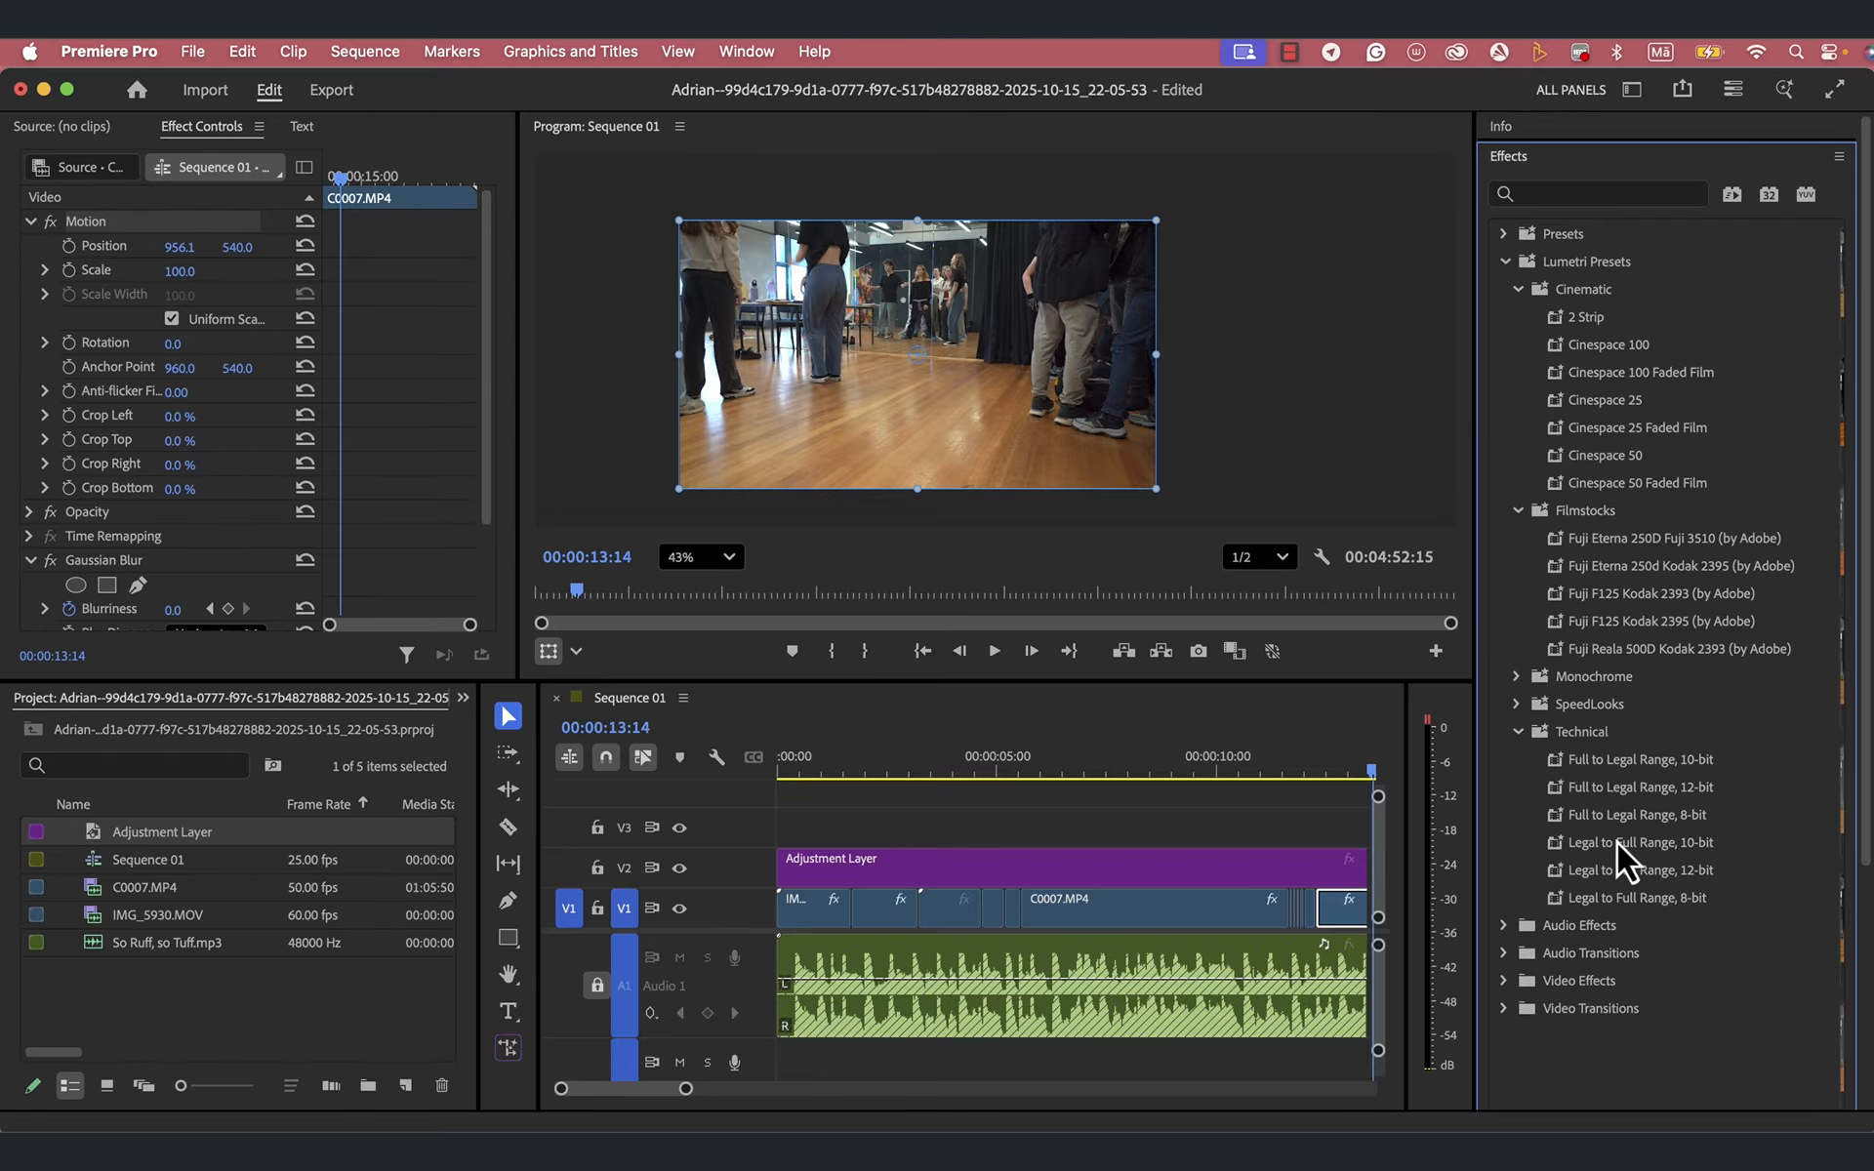
# - Apply the SL Noir LDR (Universal) preset from the SpeedLooks Universal group to the Adjustment Layer on V2
pyautogui.click(1513, 707)
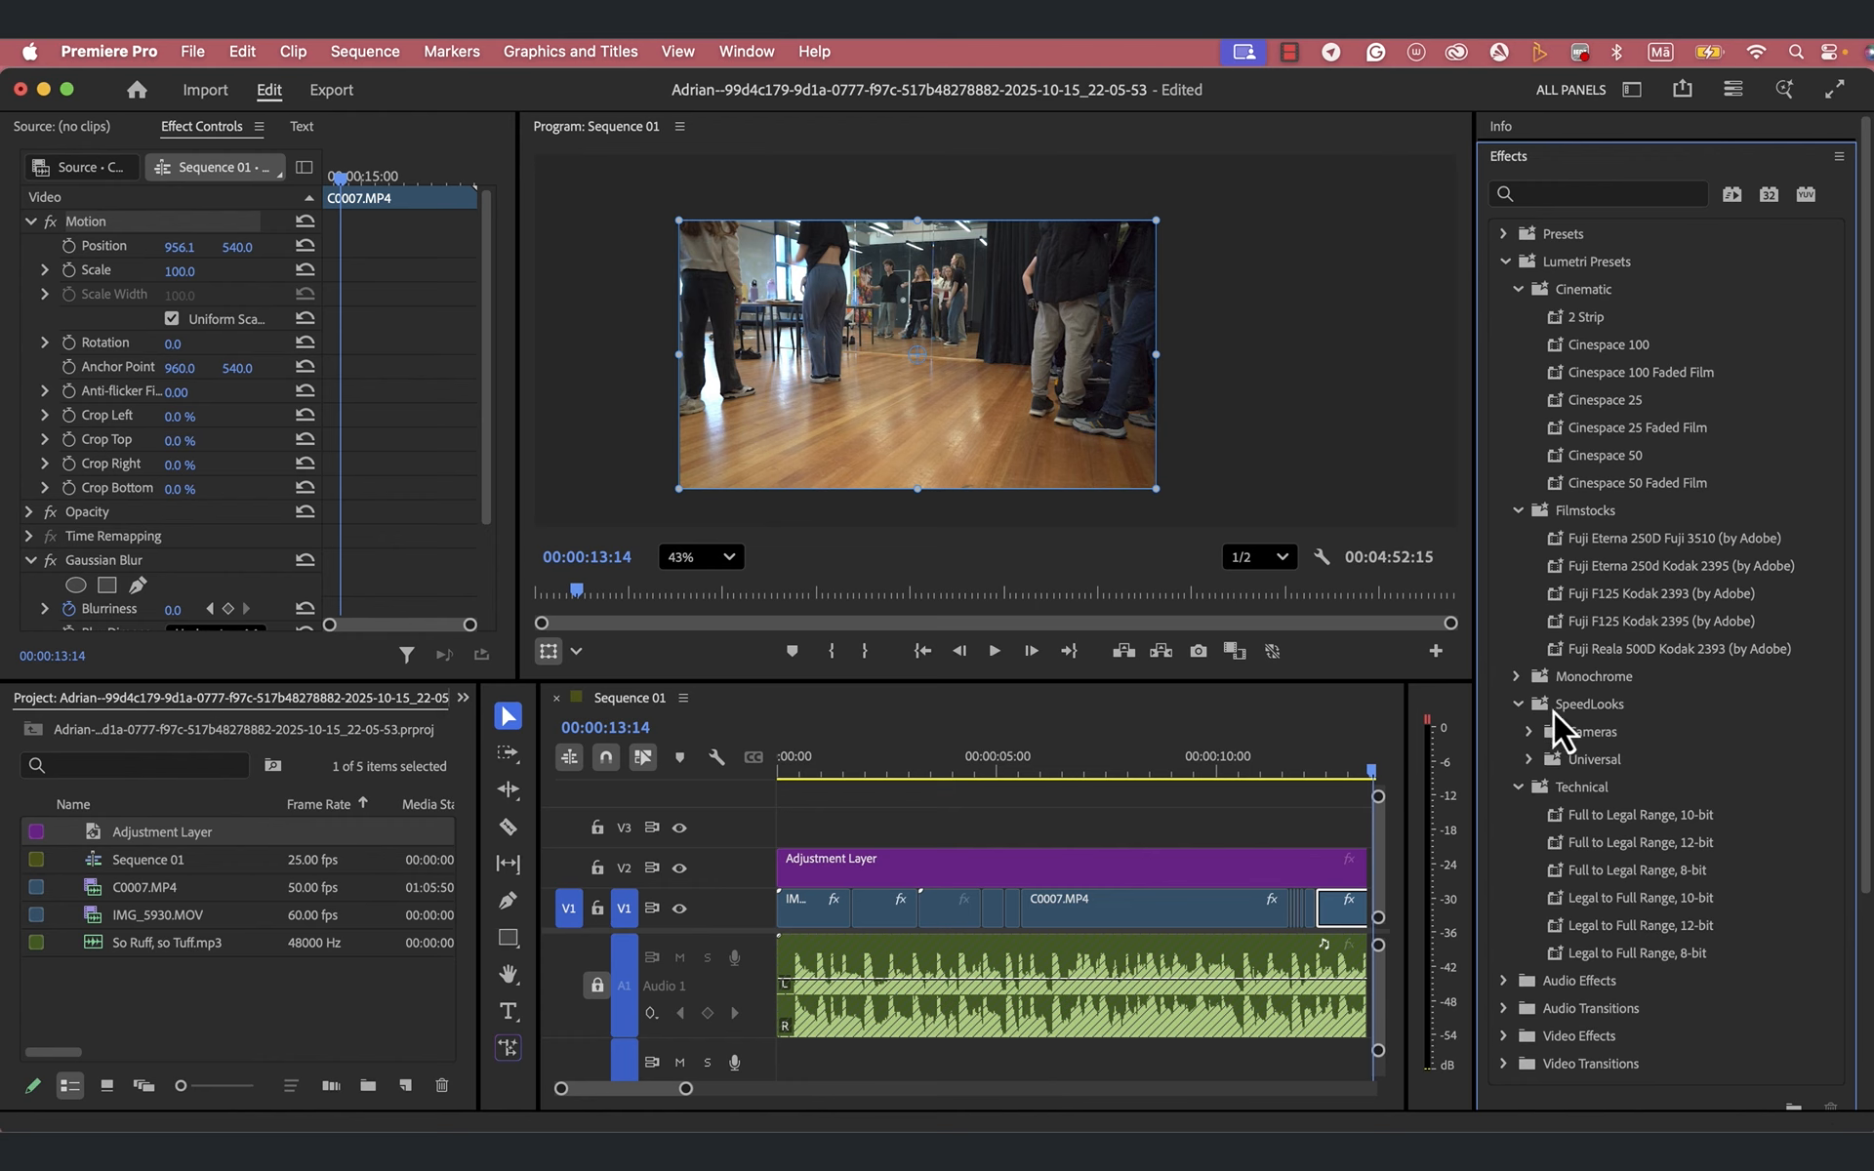
pyautogui.click(1529, 761)
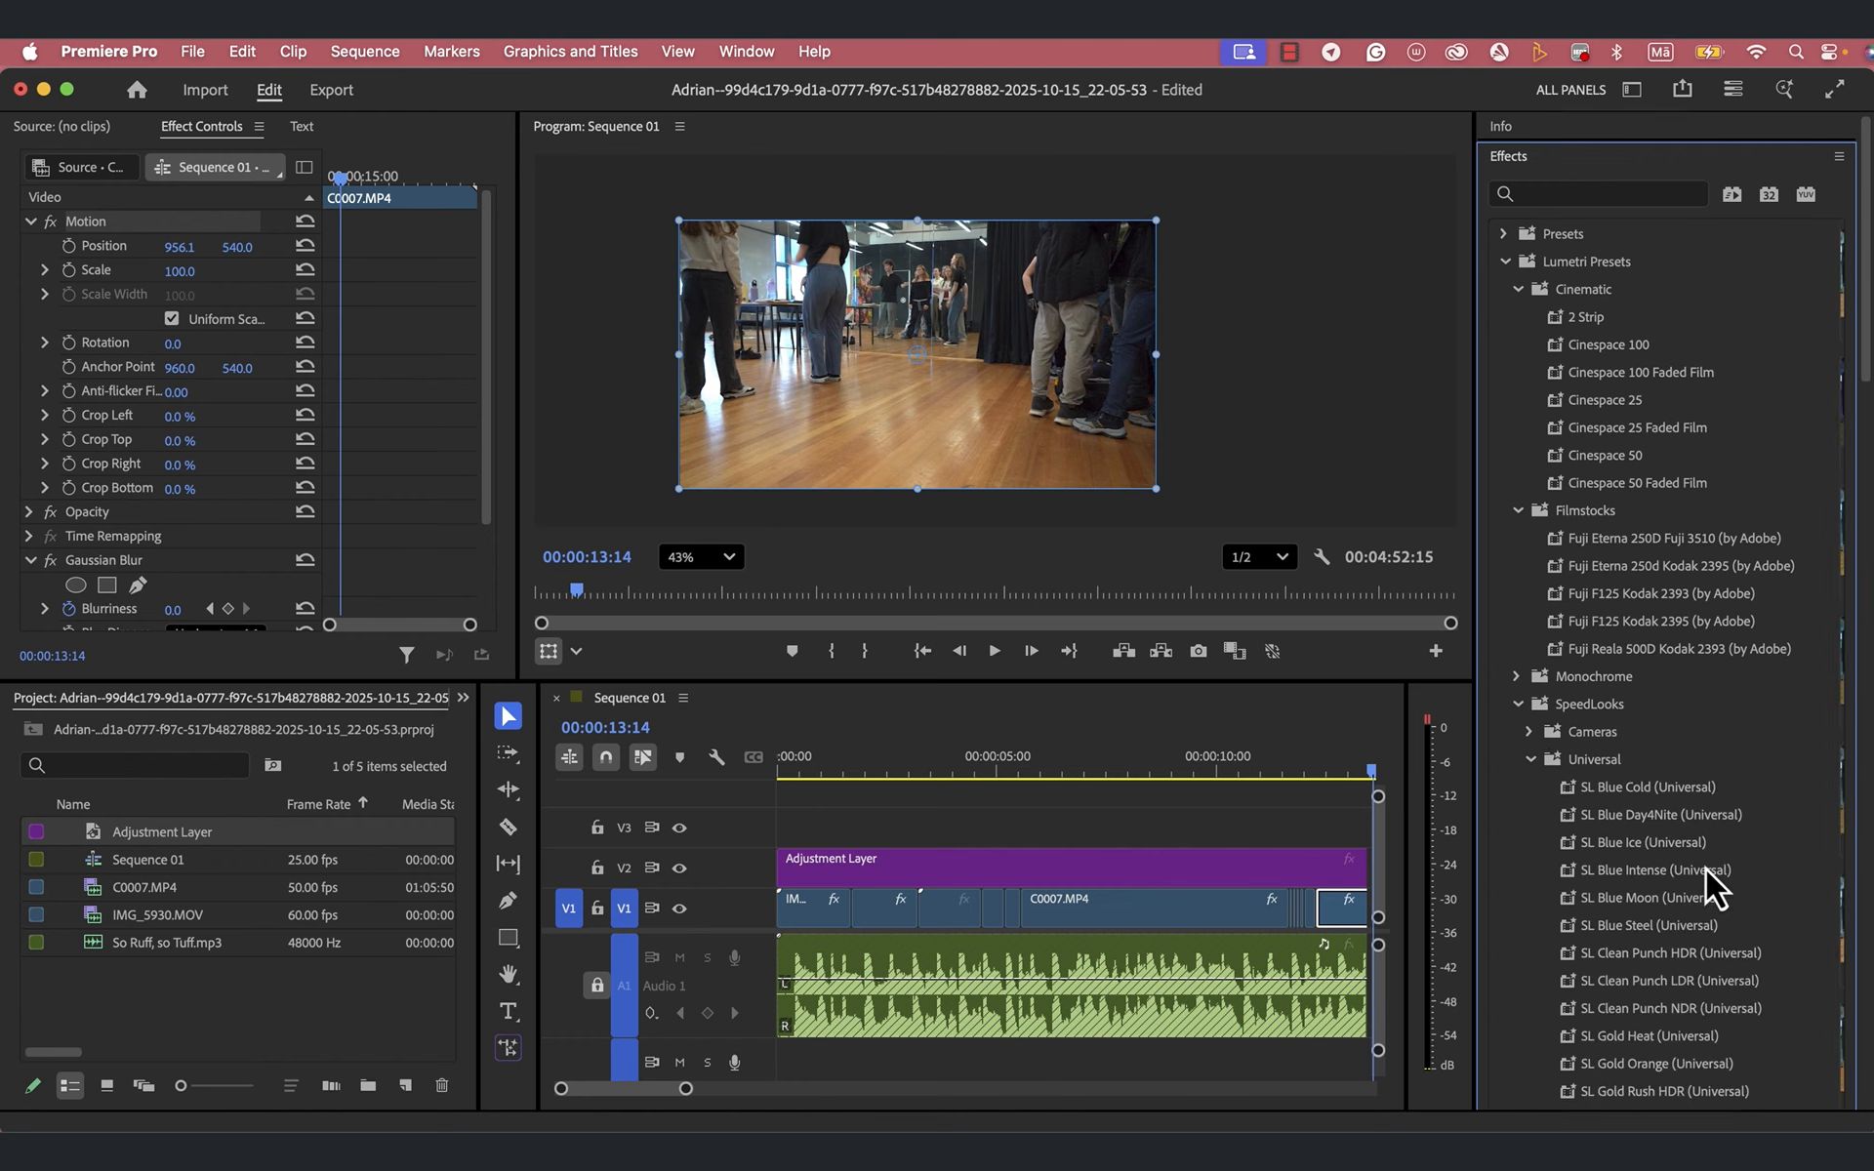
pyautogui.scroll(-2, 1706, 869)
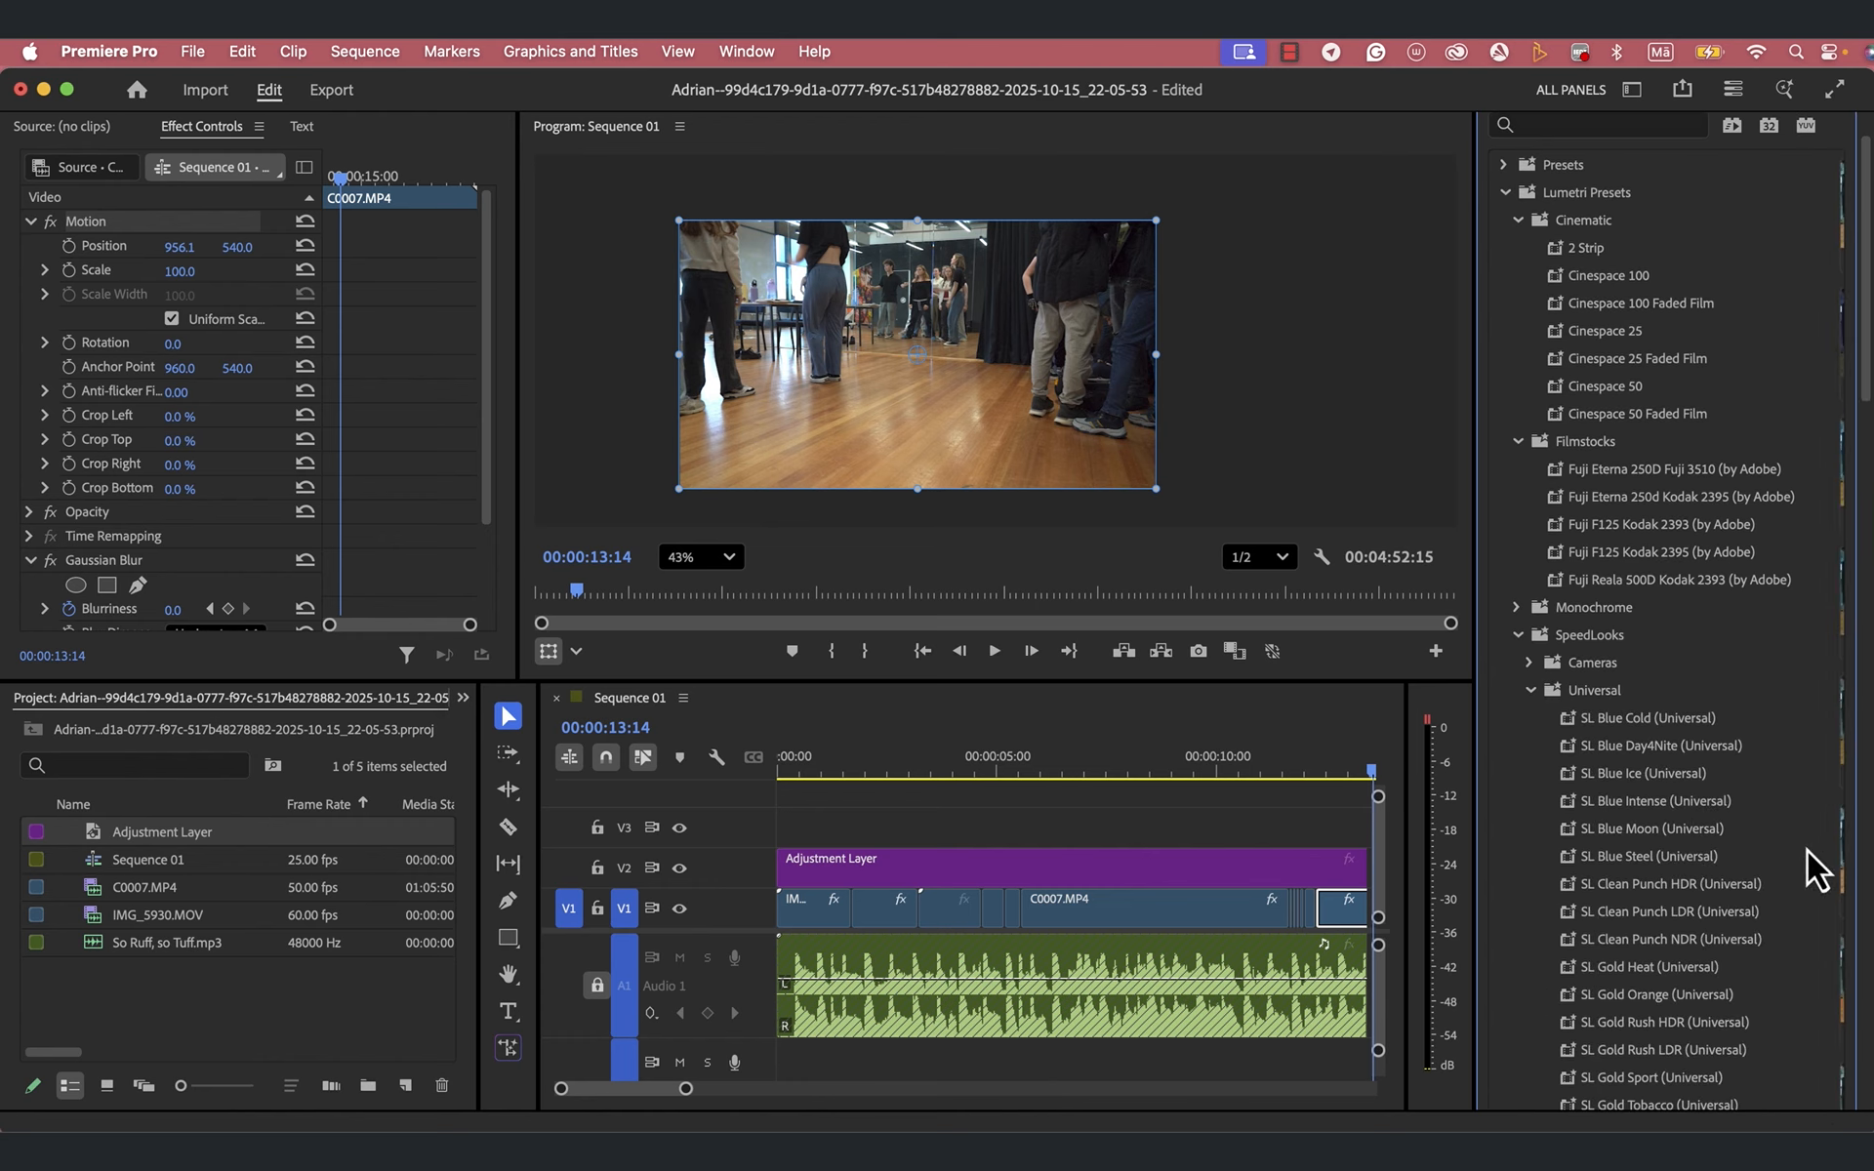
pyautogui.scroll(-2, 1764, 759)
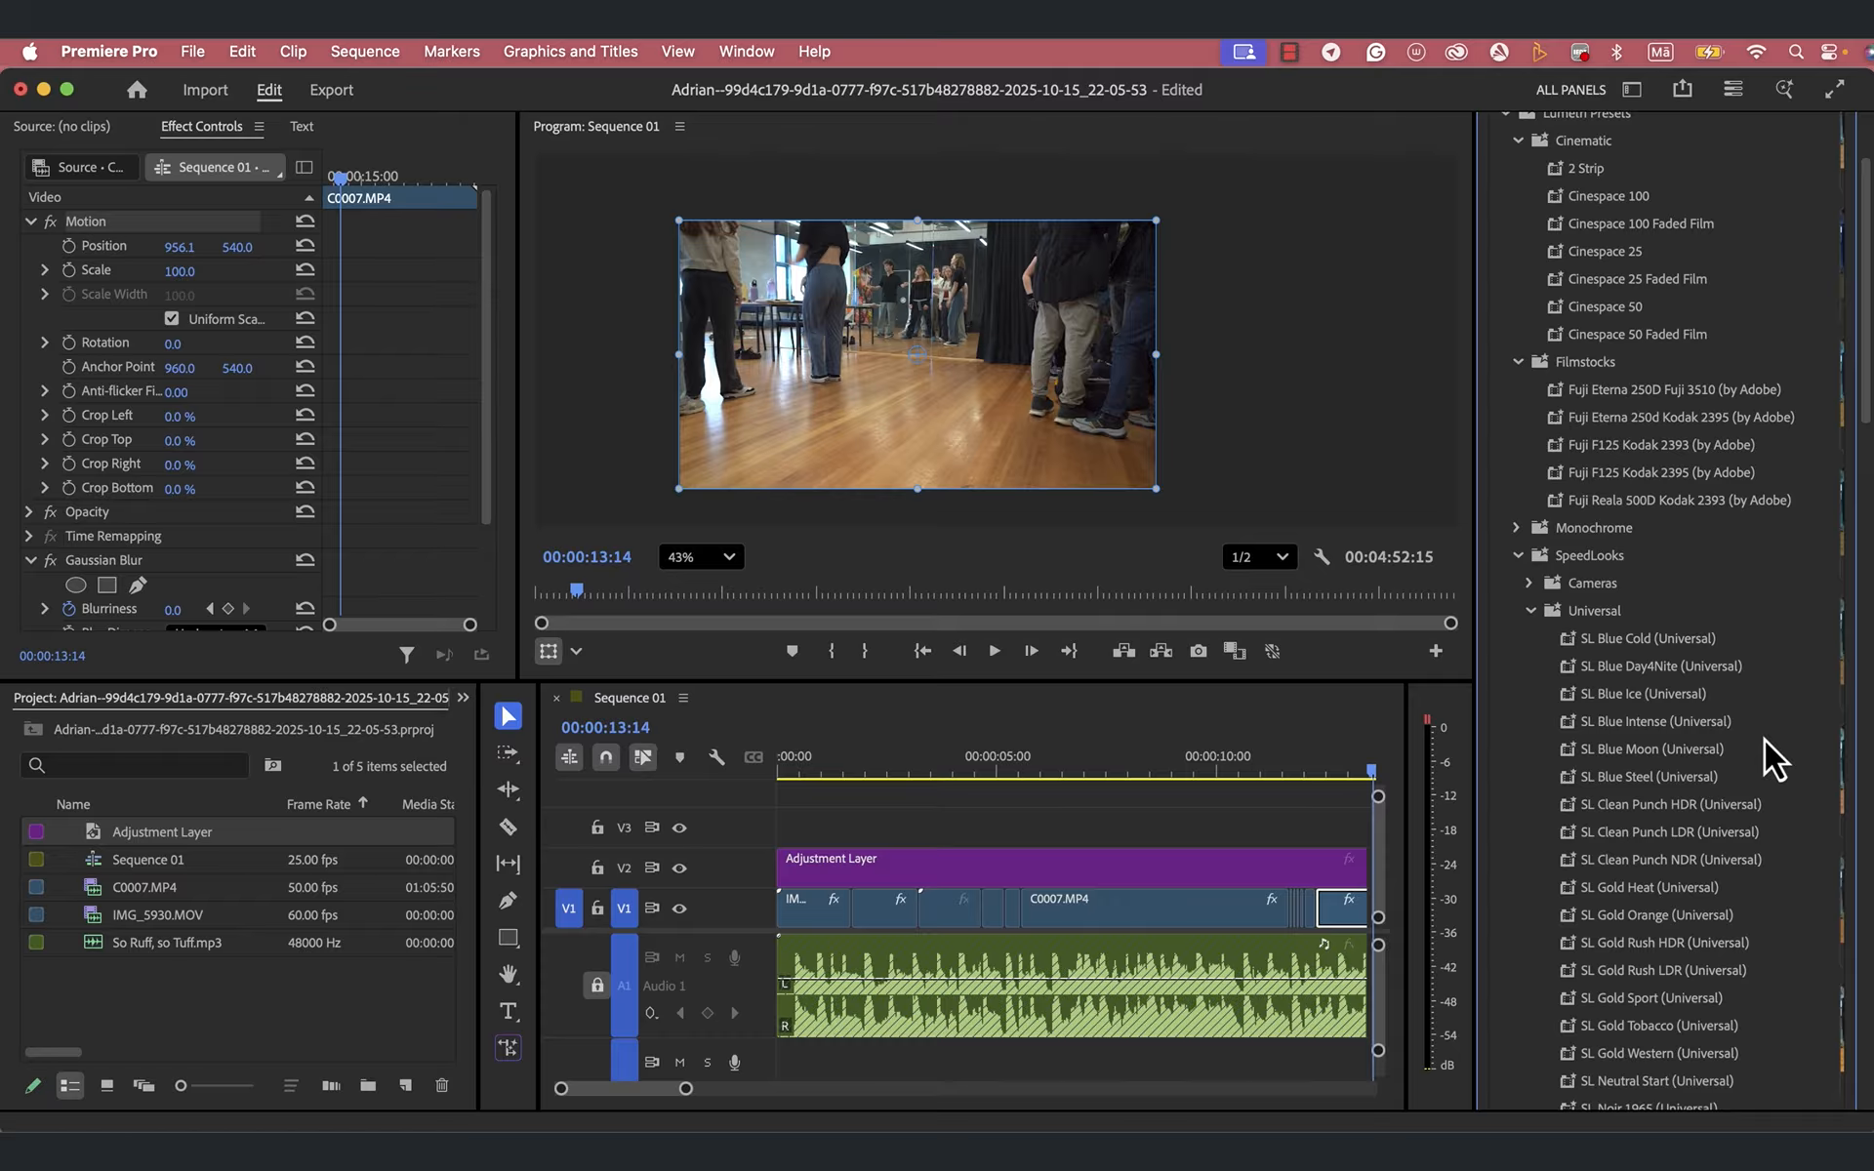
pyautogui.scroll(-1, 1668, 888)
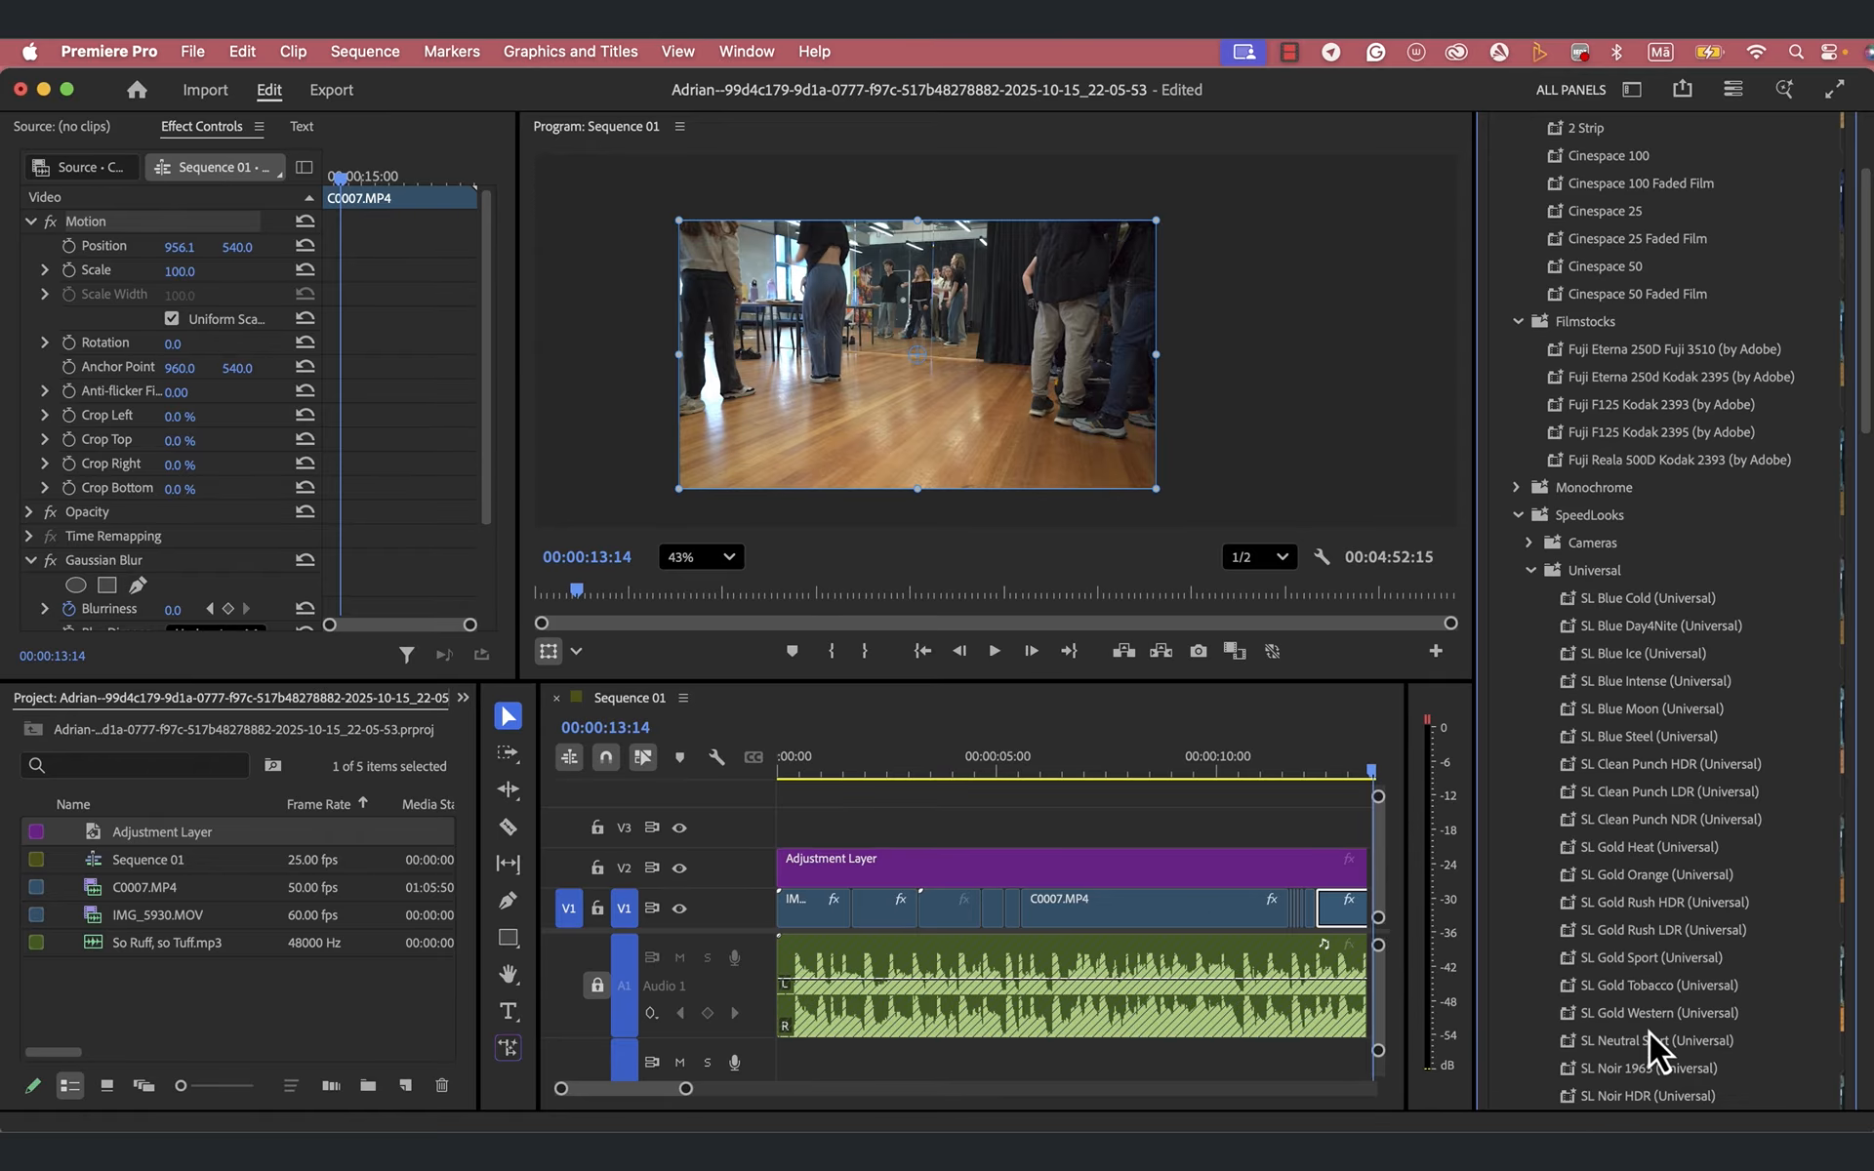
pyautogui.scroll(-2, 1648, 1032)
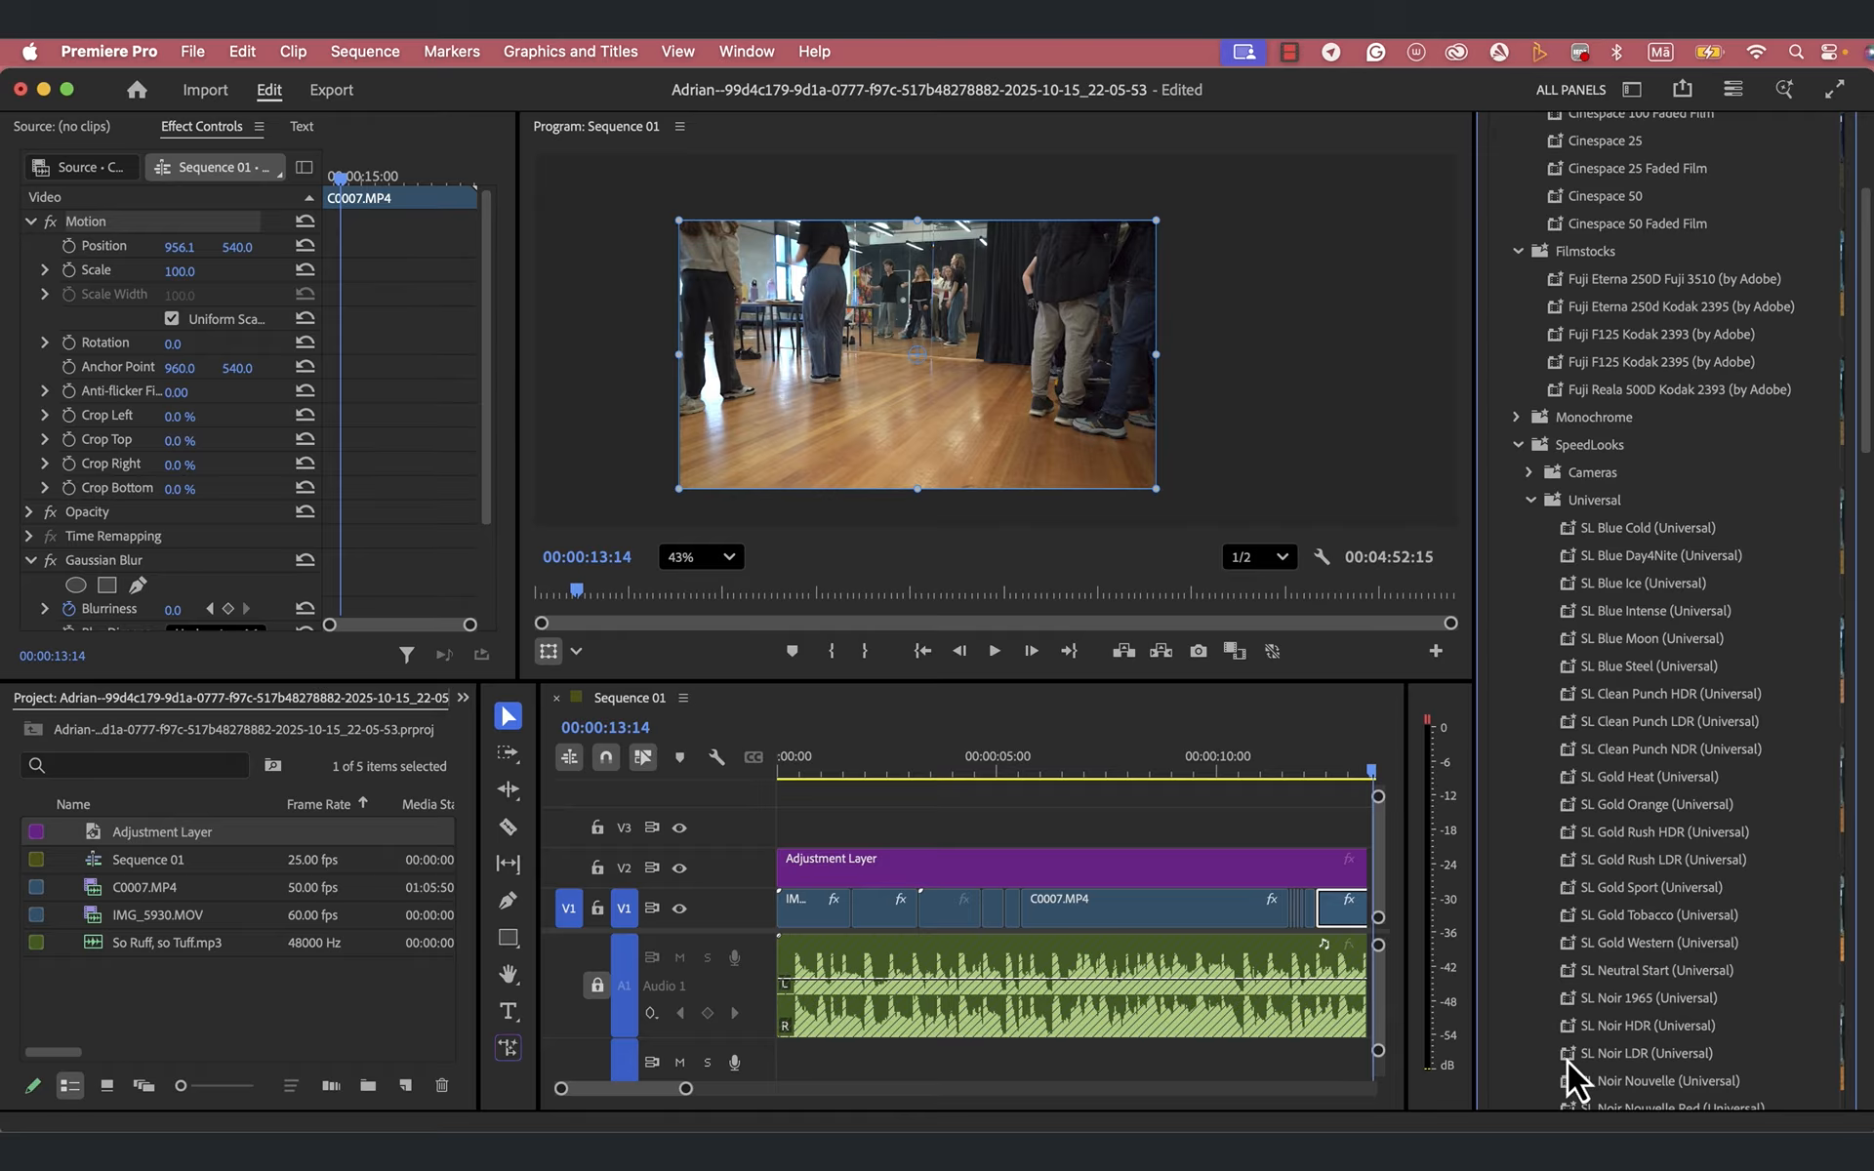
pyautogui.moveTo(1567, 1060); pyautogui.dragTo(956, 869)
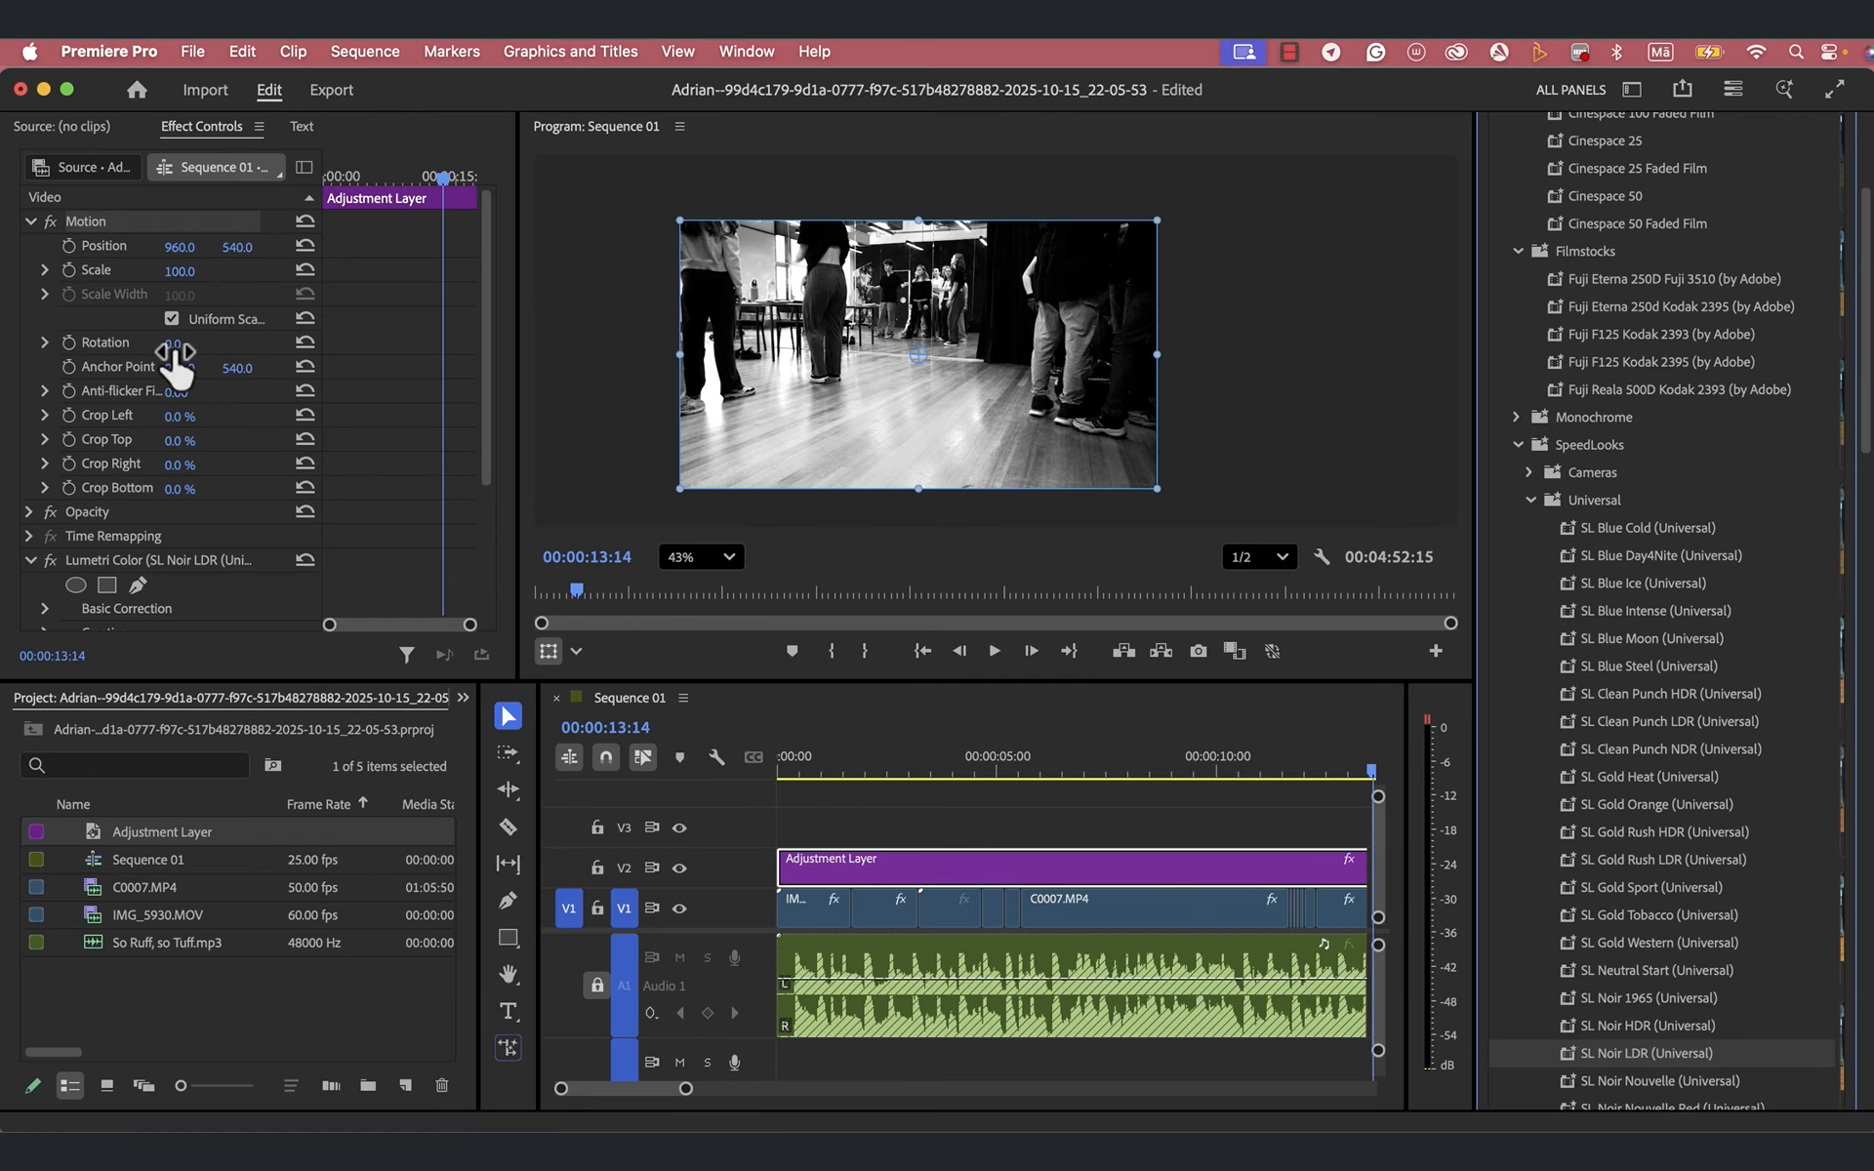
# - Examine the Basic Correction and Curves settings of the Adjustment Layer's Lumetri Color effect
pyautogui.click(30, 223)
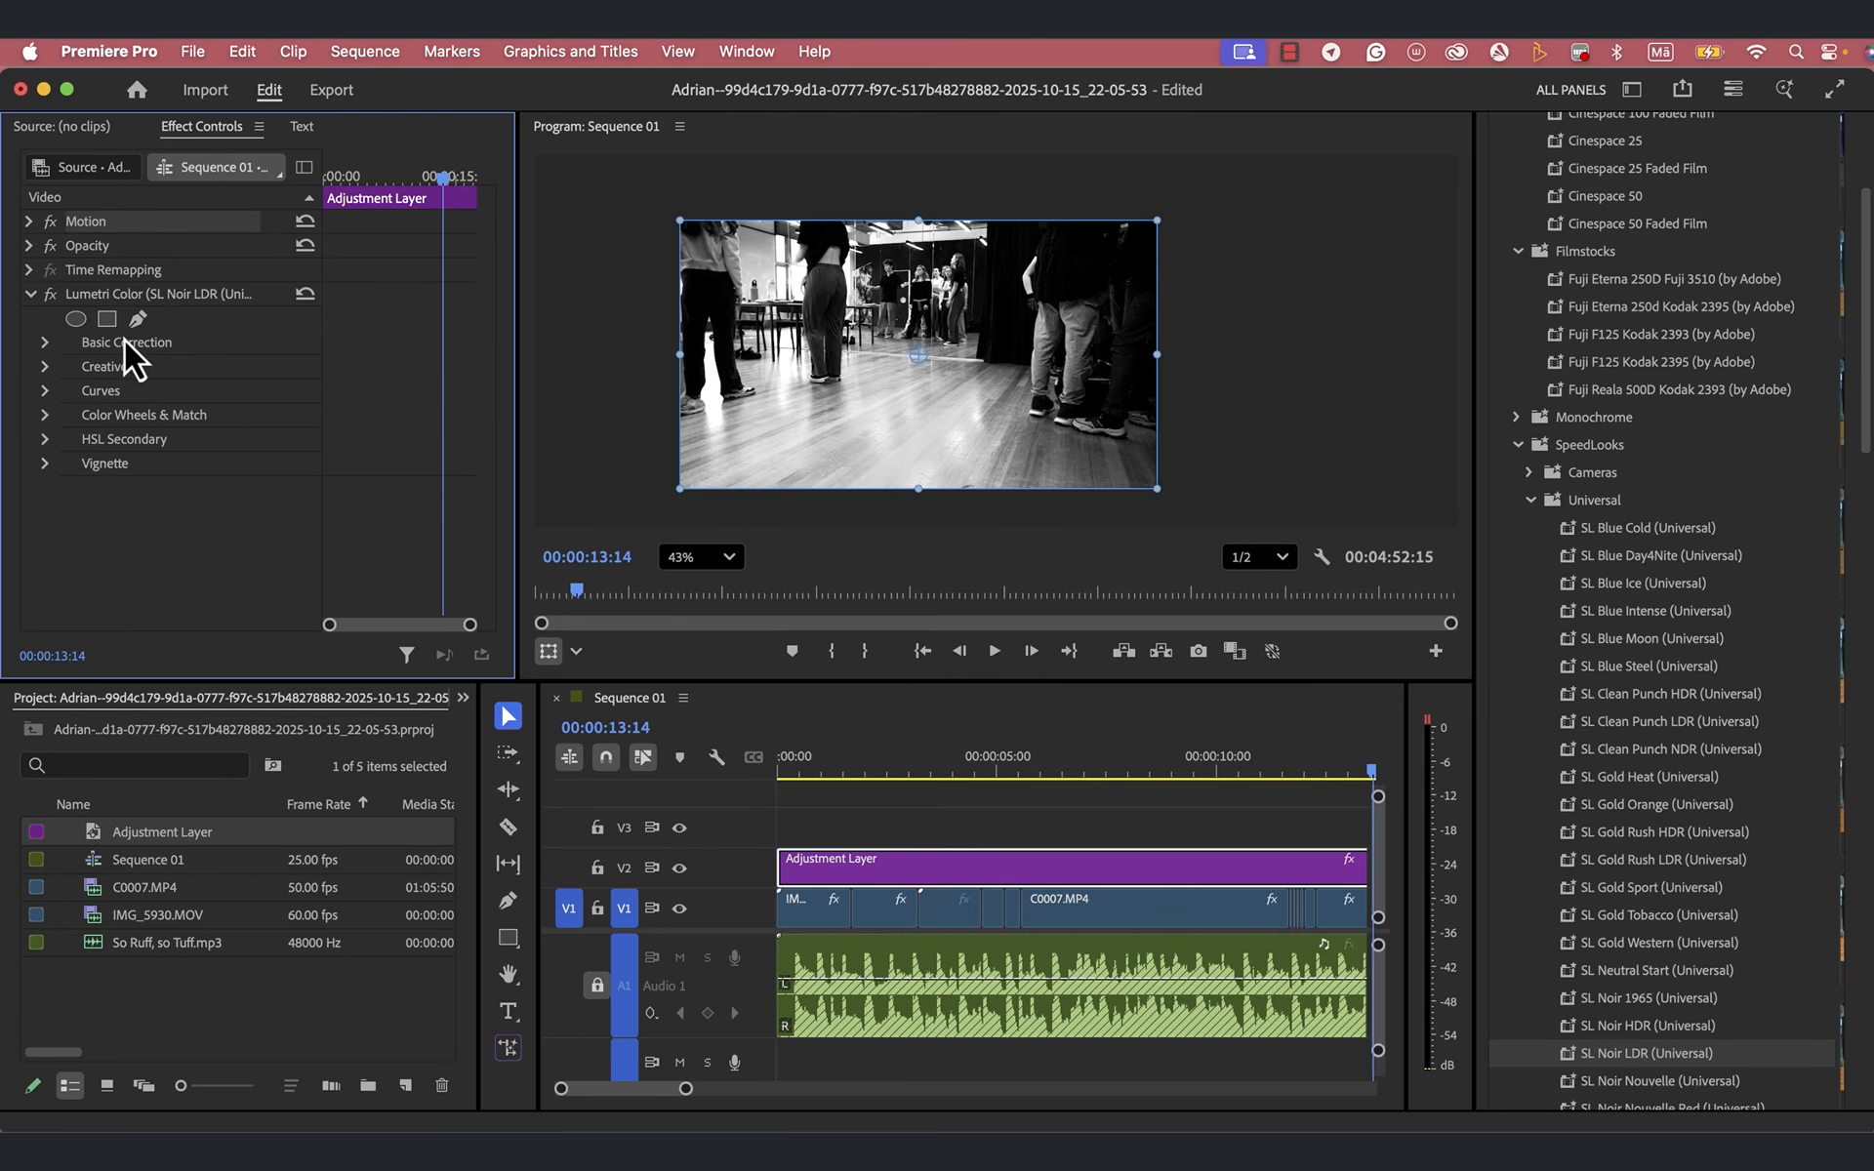
pyautogui.click(45, 344)
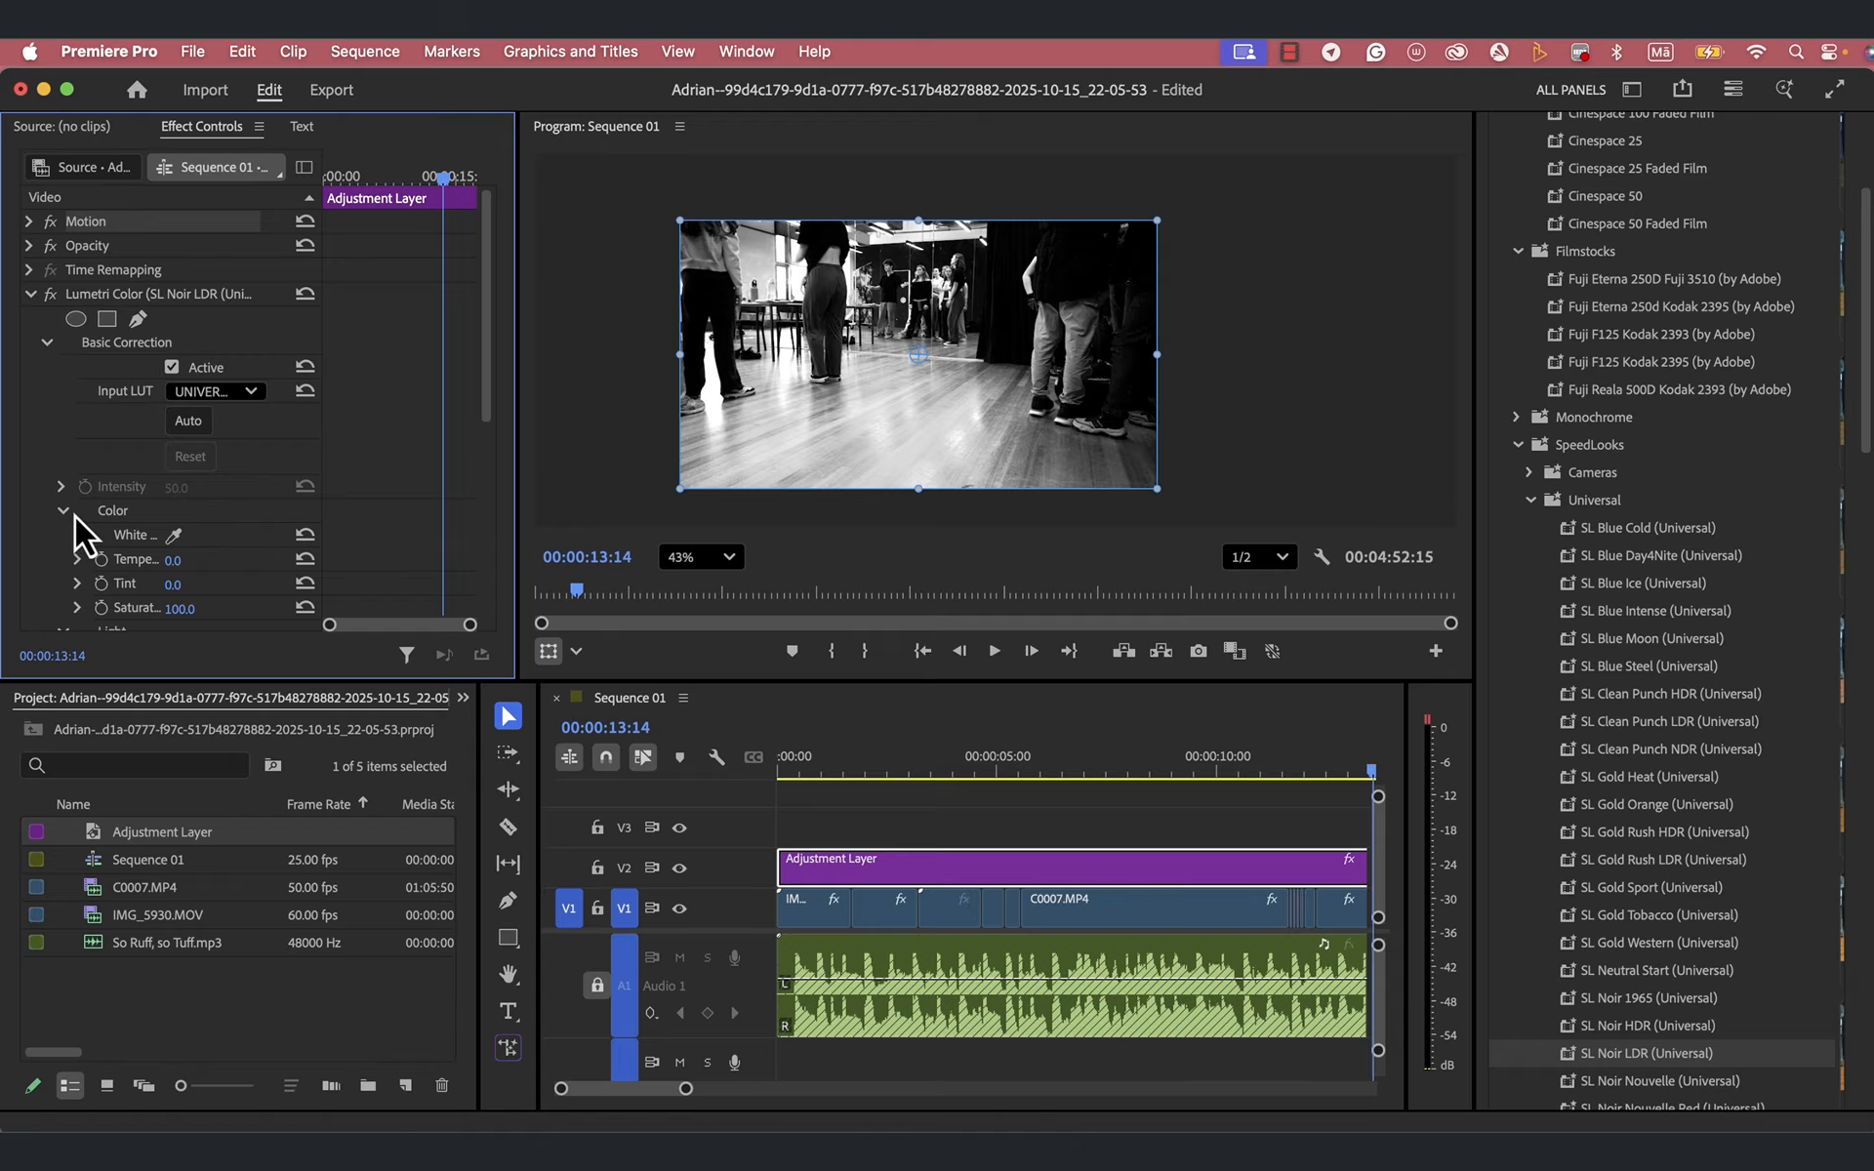
pyautogui.click(45, 343)
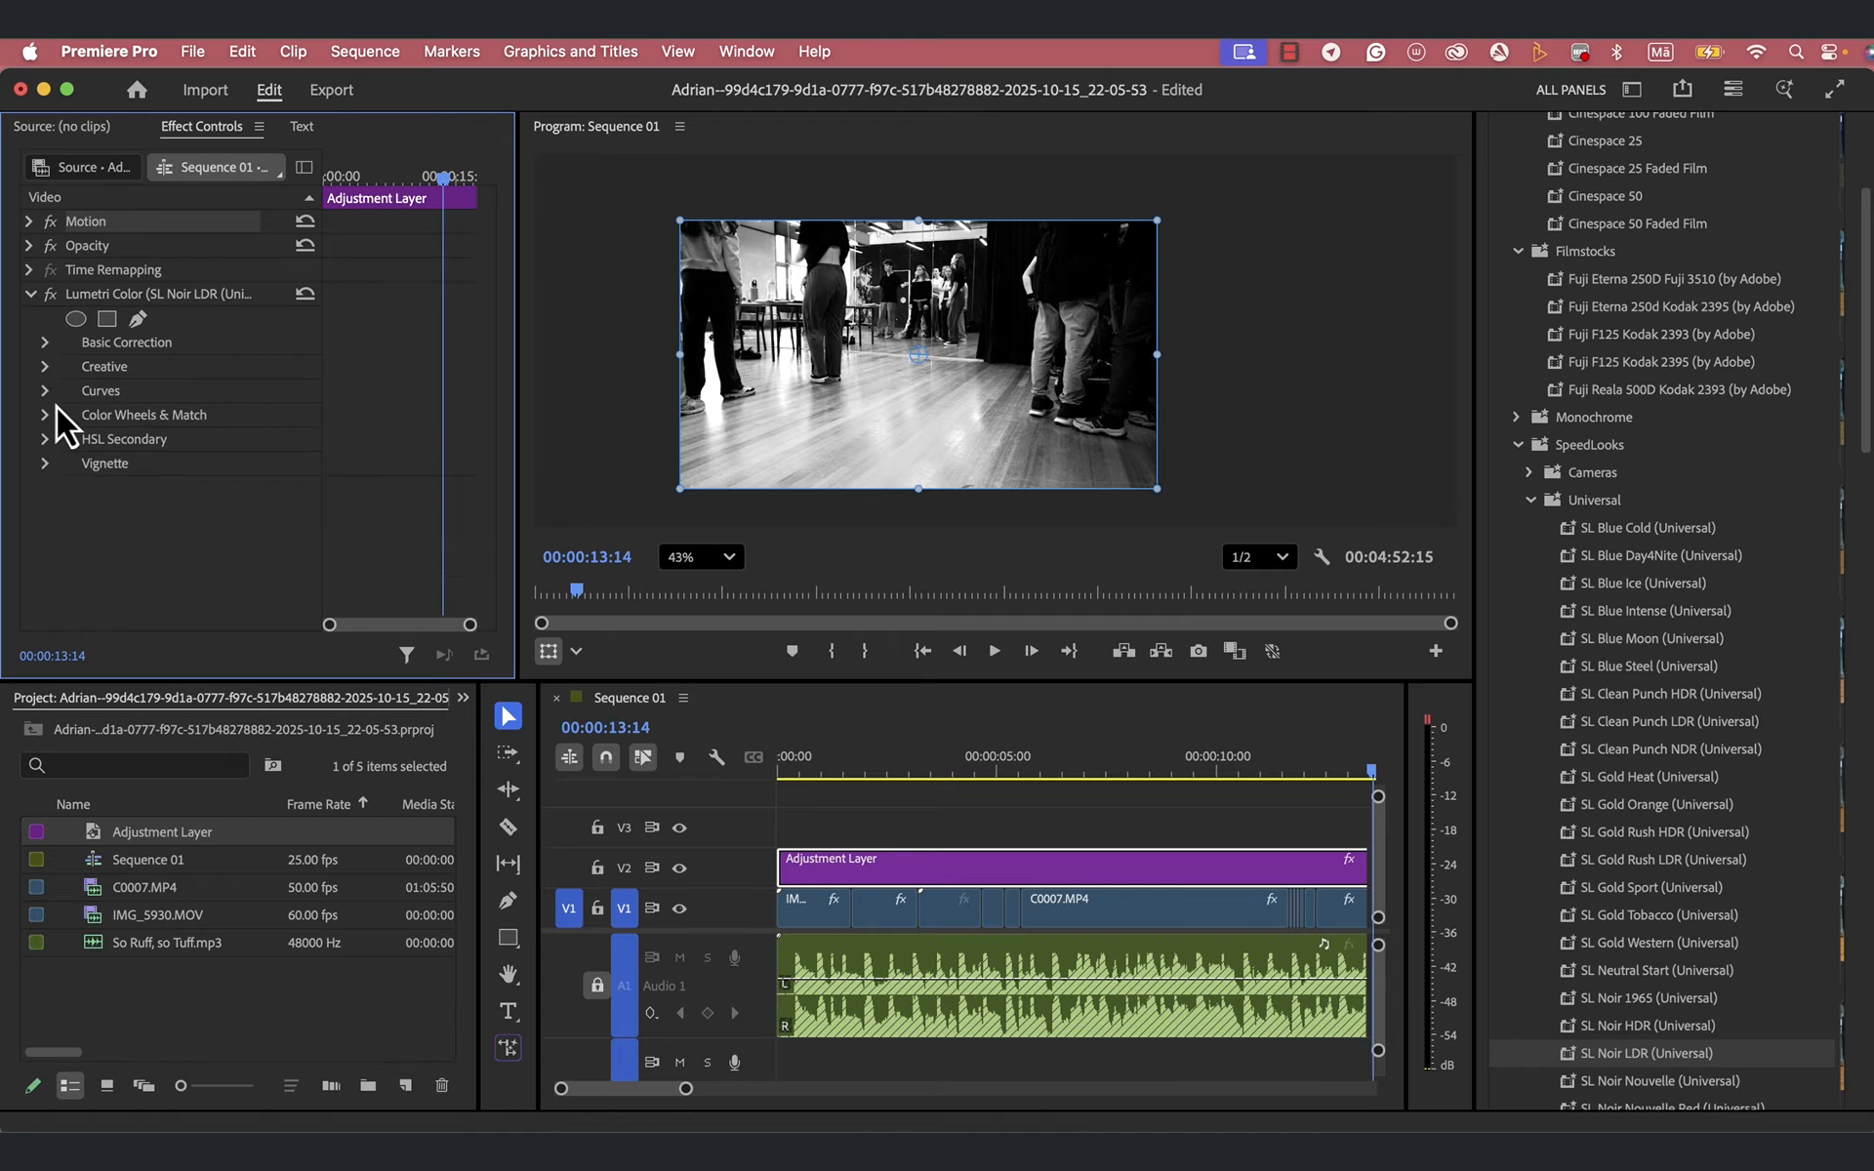
pyautogui.click(46, 391)
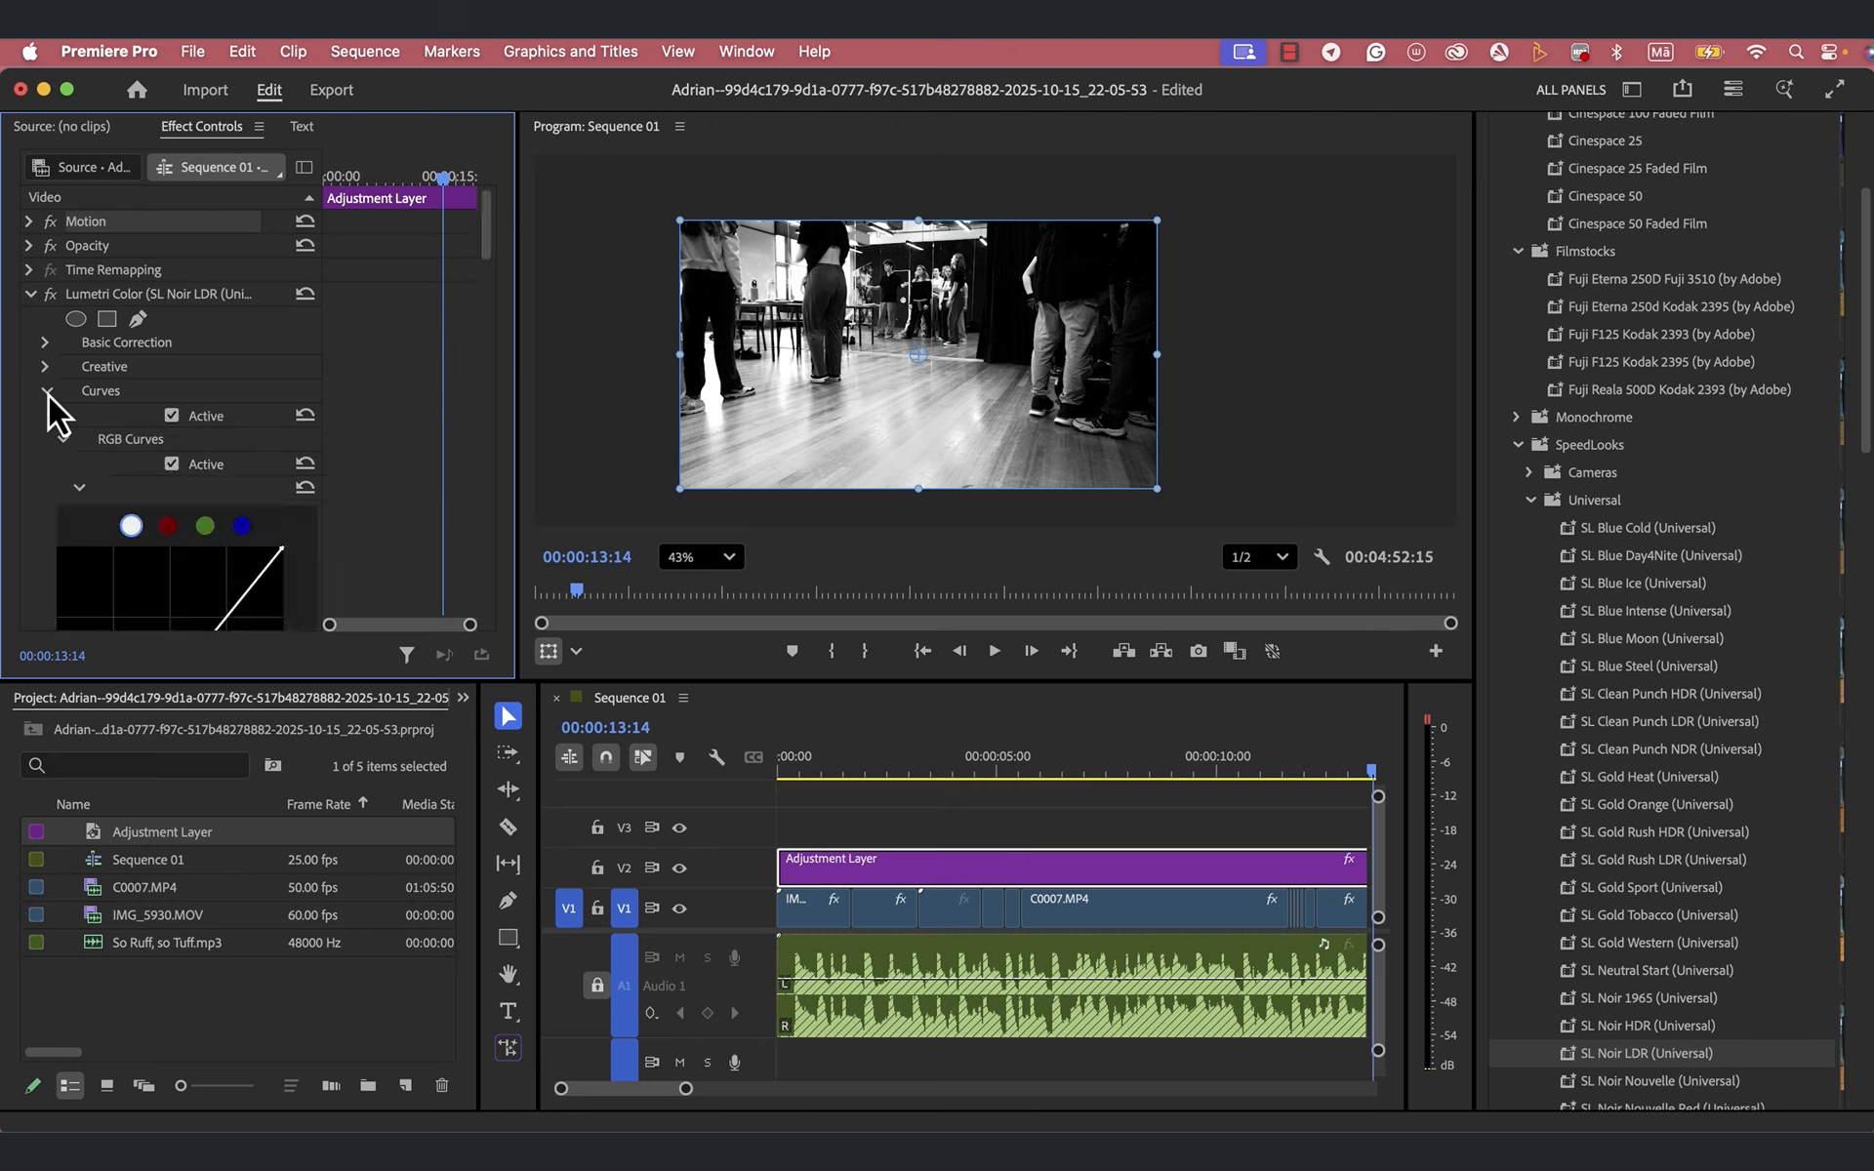
pyautogui.click(47, 391)
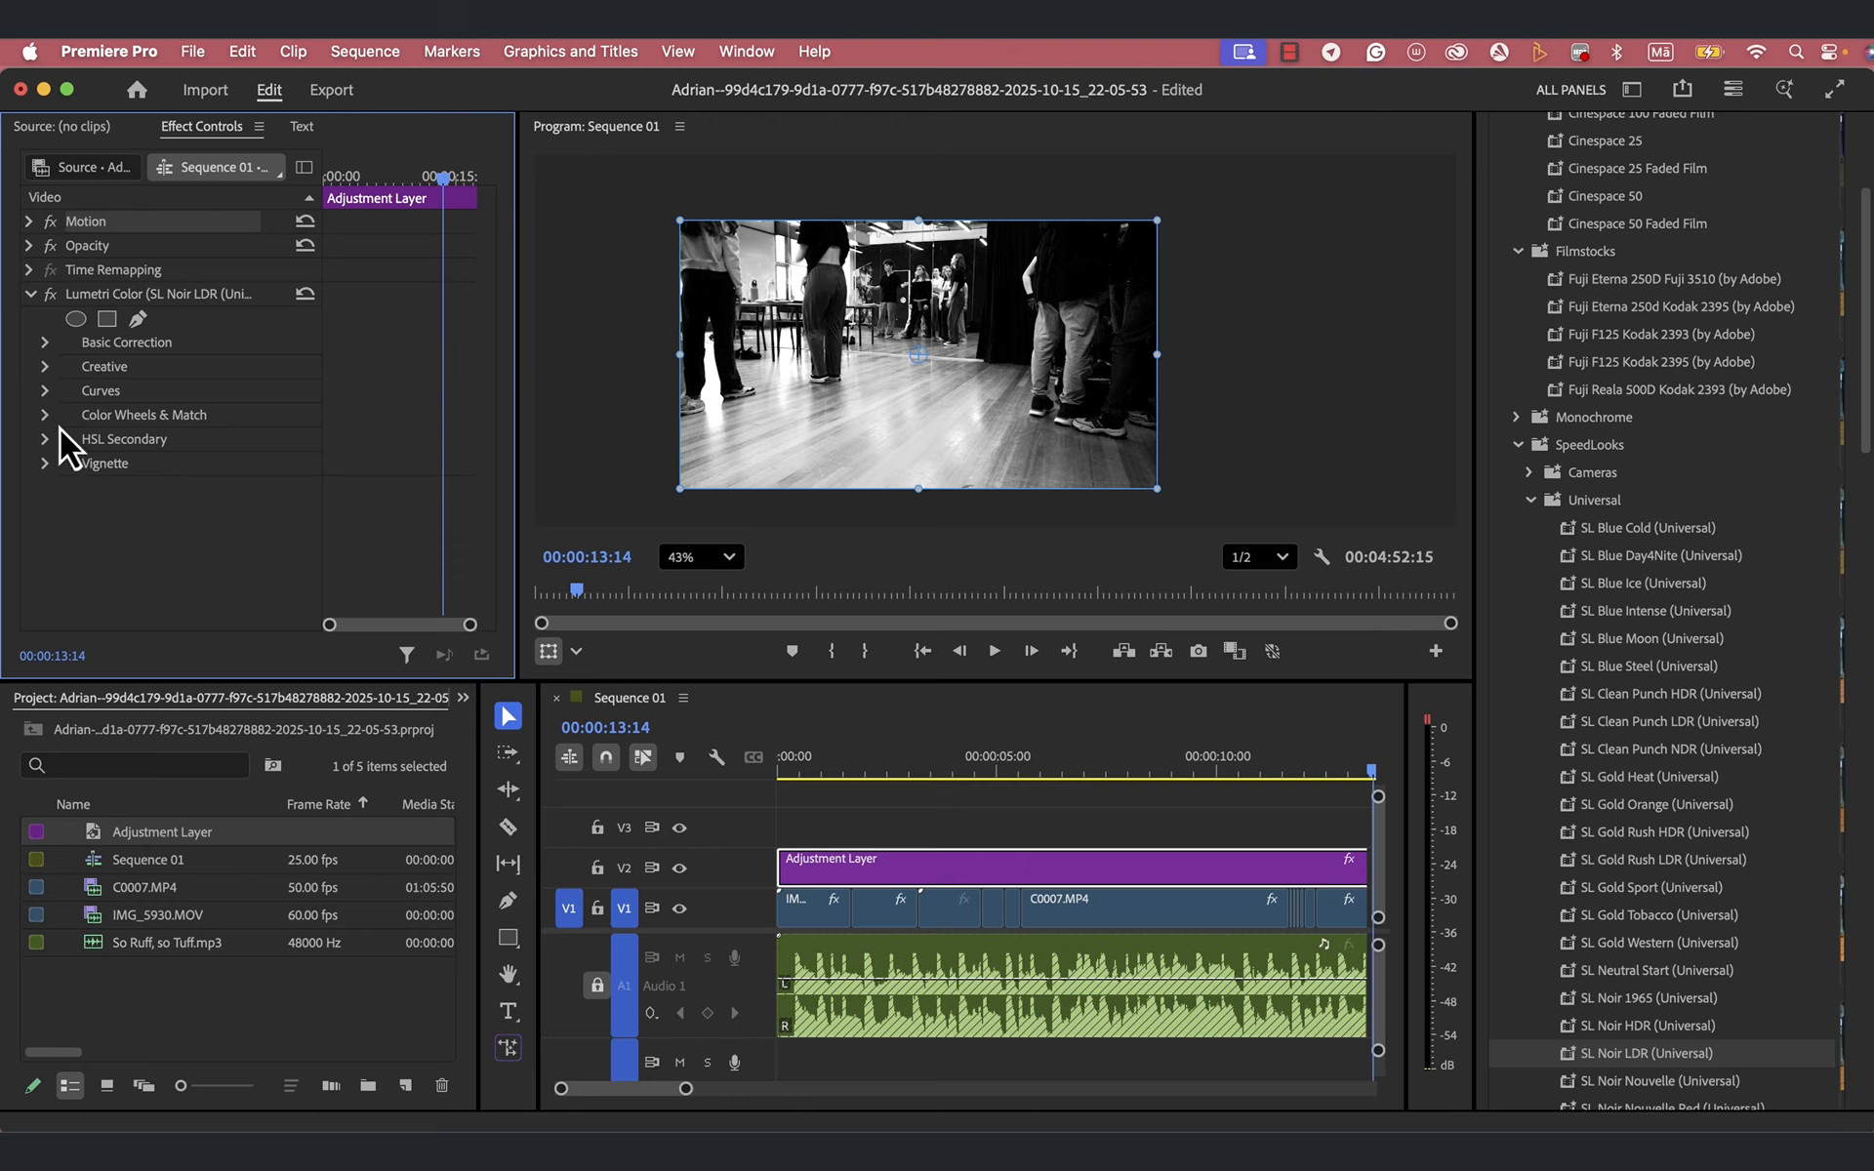
# - Compare the Adjustment Layer's Lumetri Color look with the original footage by switching the effect off and on
pyautogui.click(45, 343)
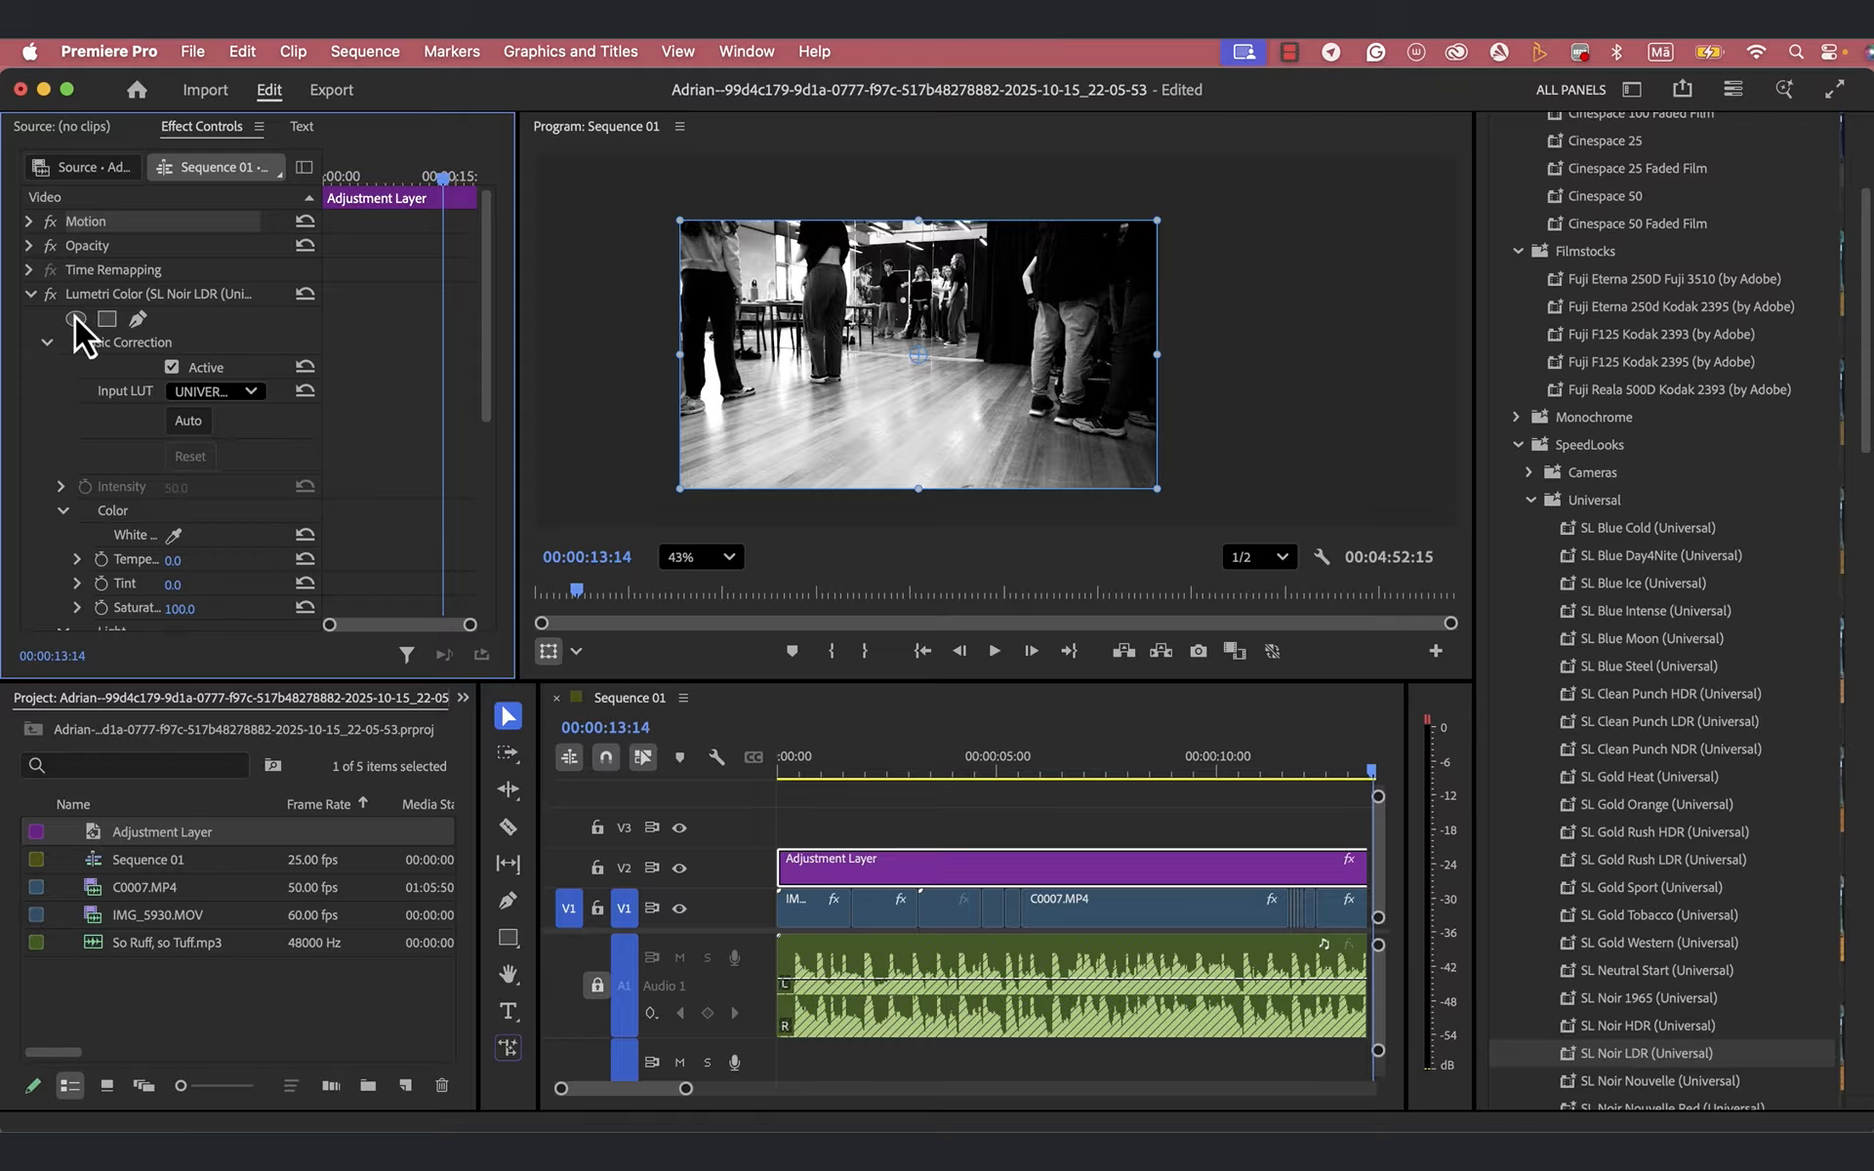
pyautogui.click(31, 295)
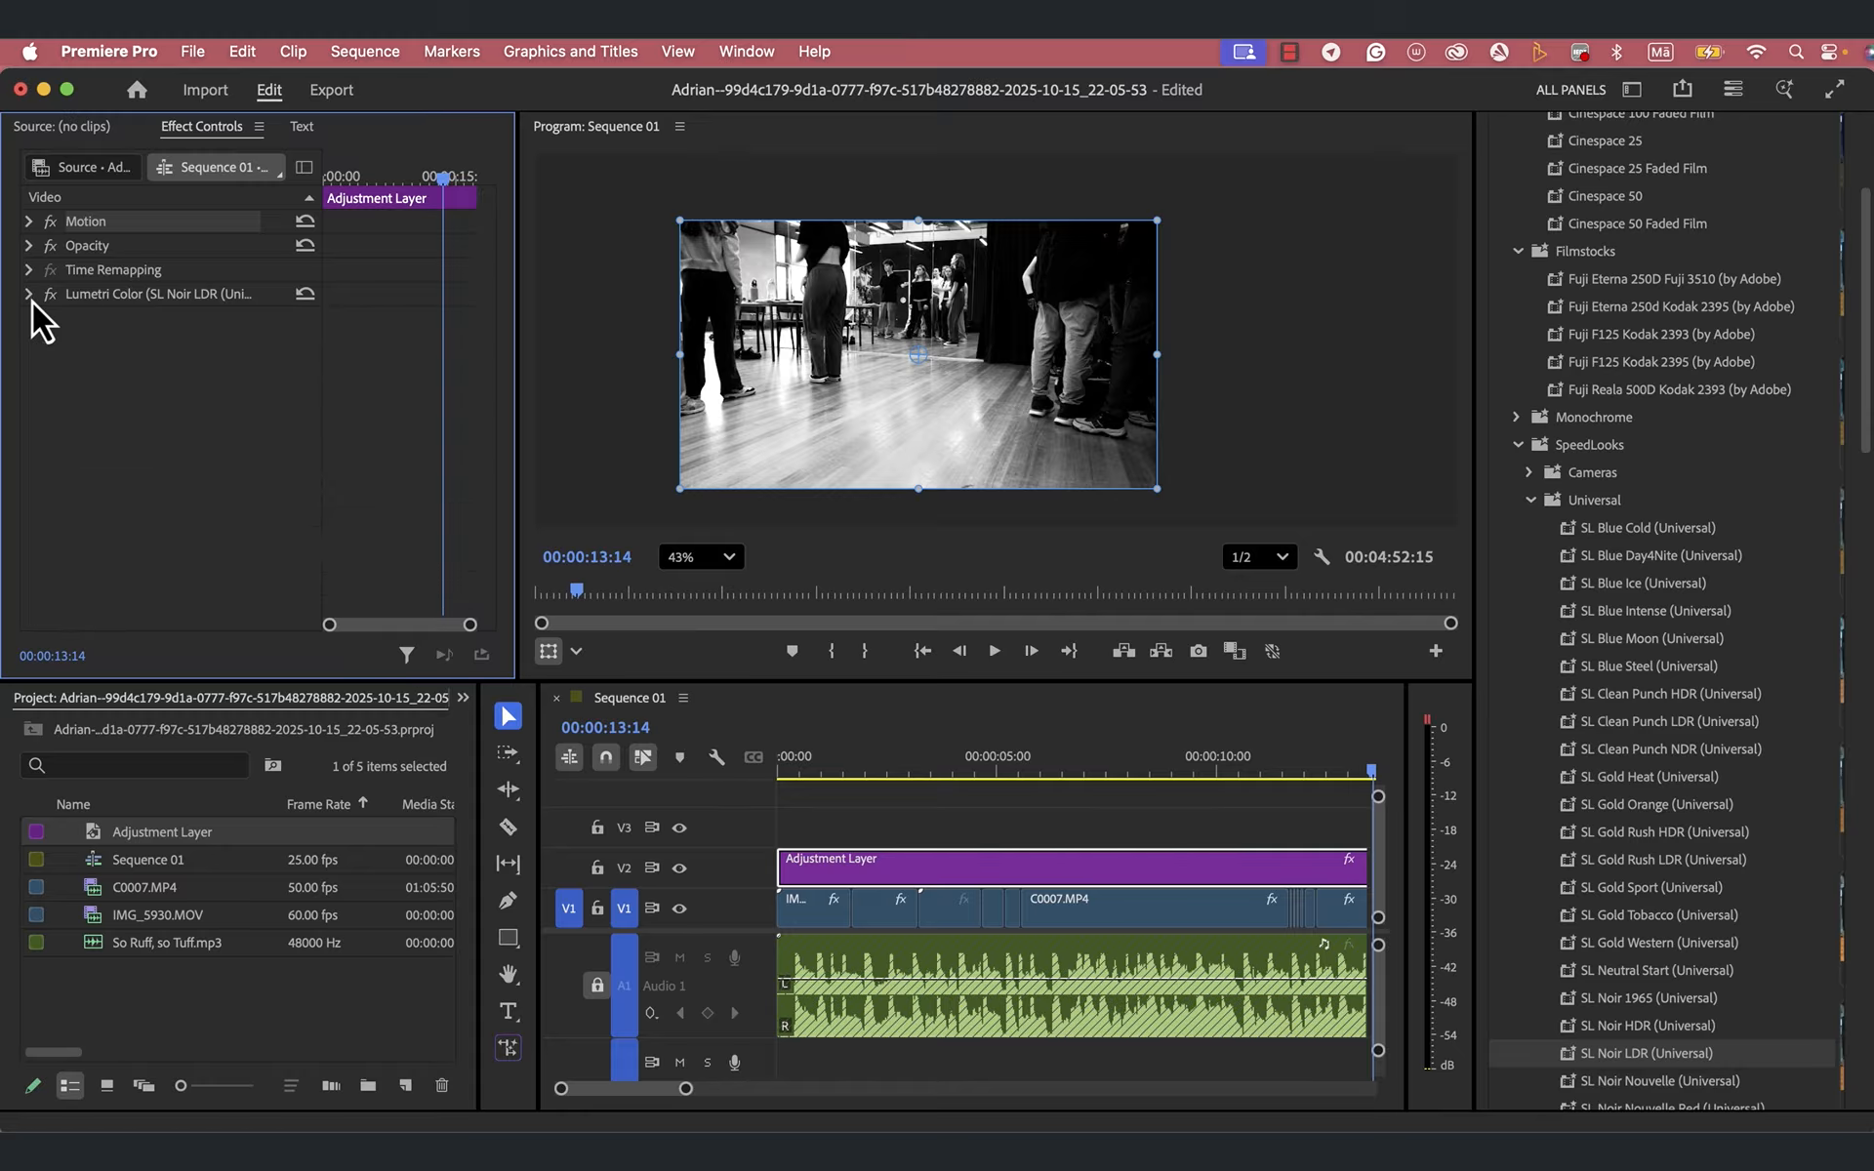
pyautogui.click(31, 296)
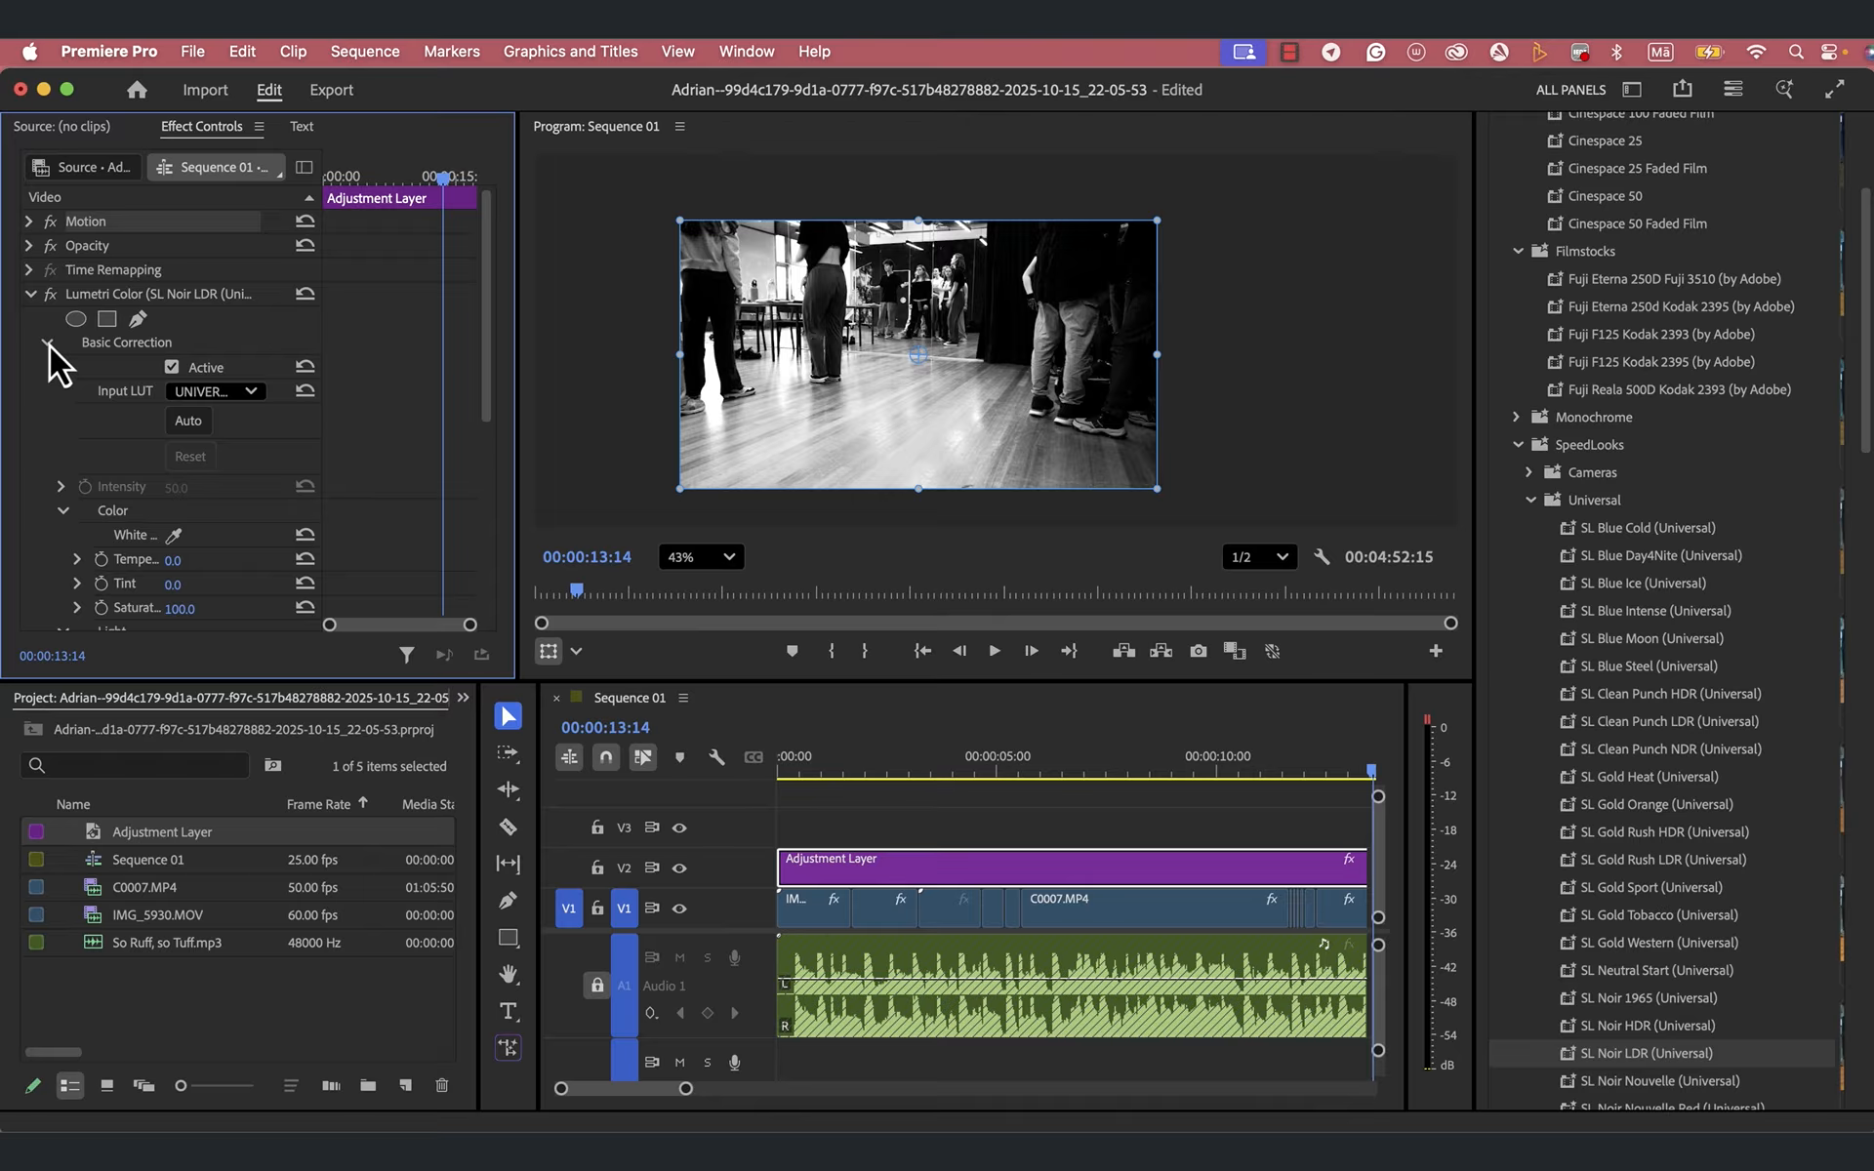
pyautogui.click(47, 343)
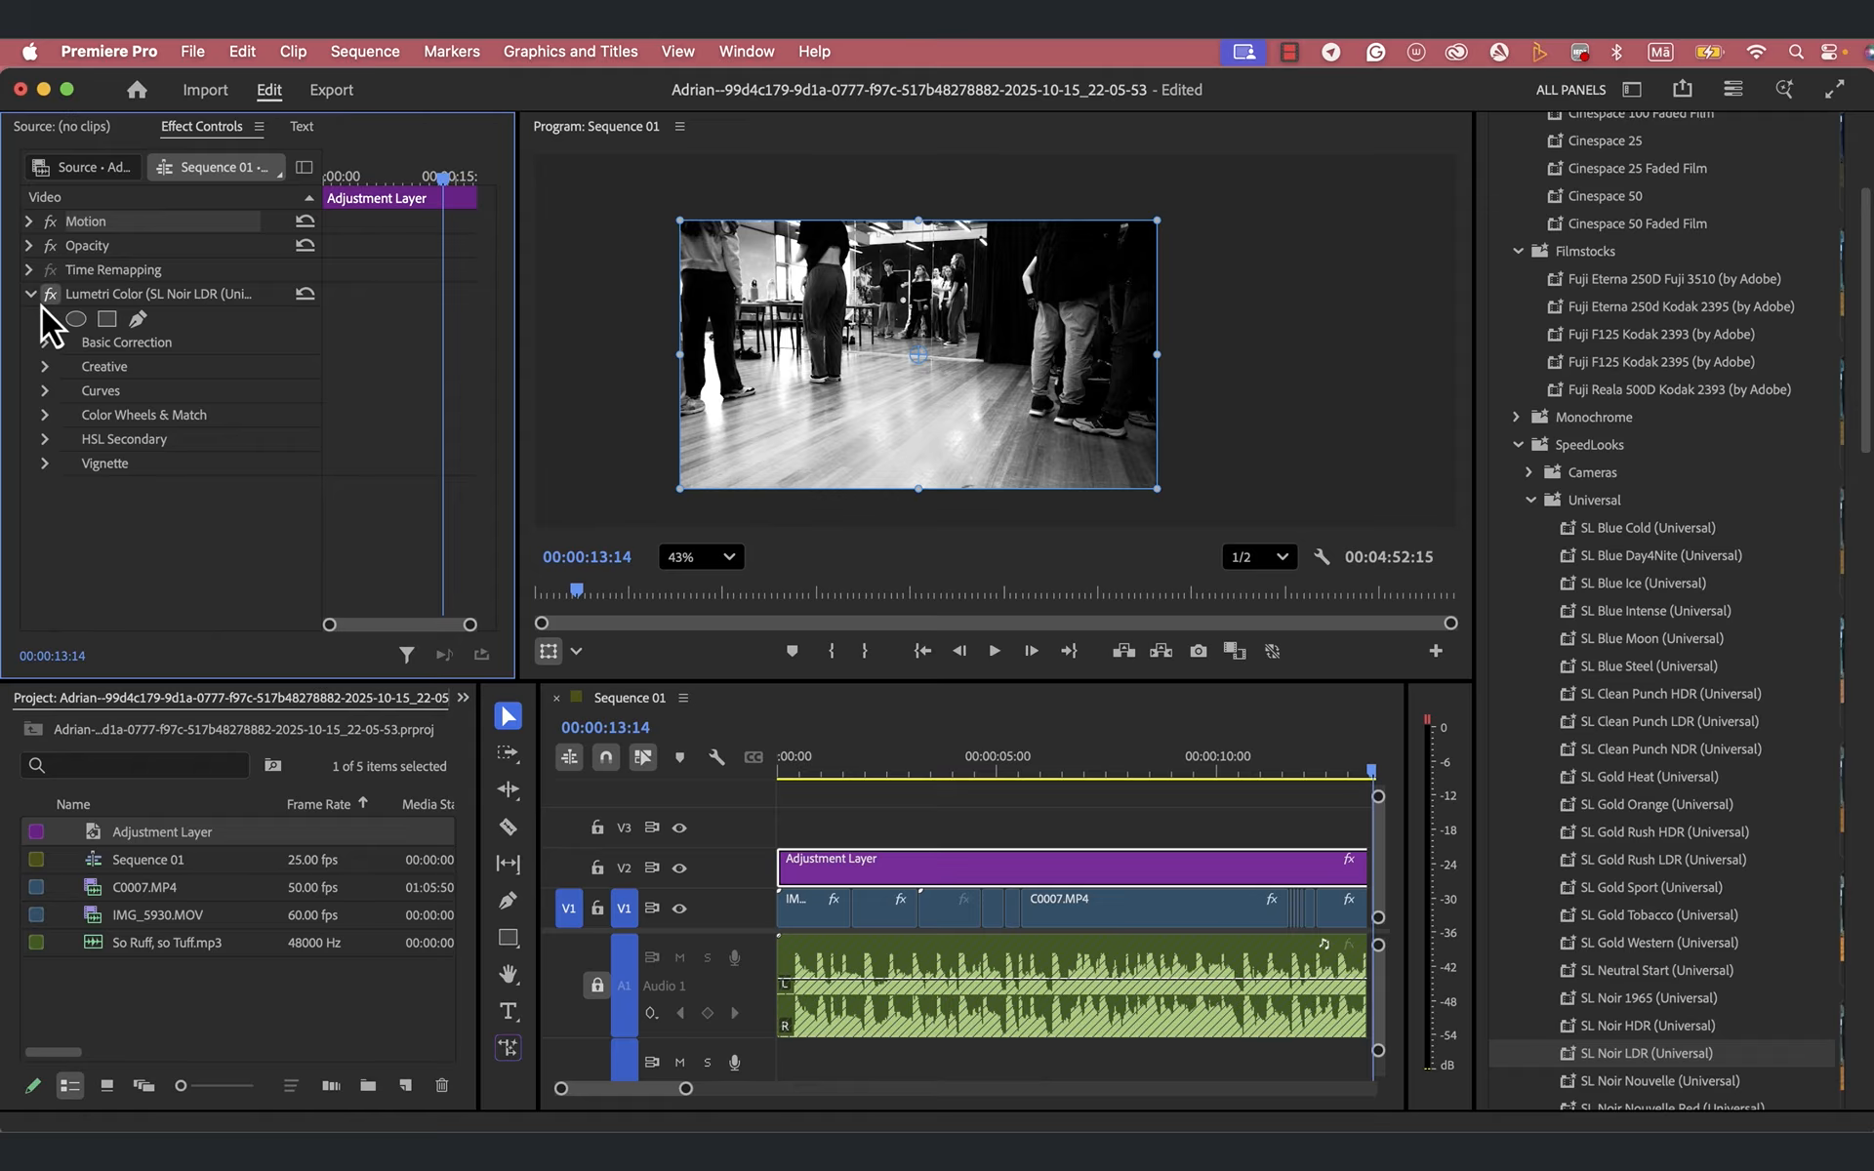
pyautogui.click(45, 296)
pyautogui.click(32, 297)
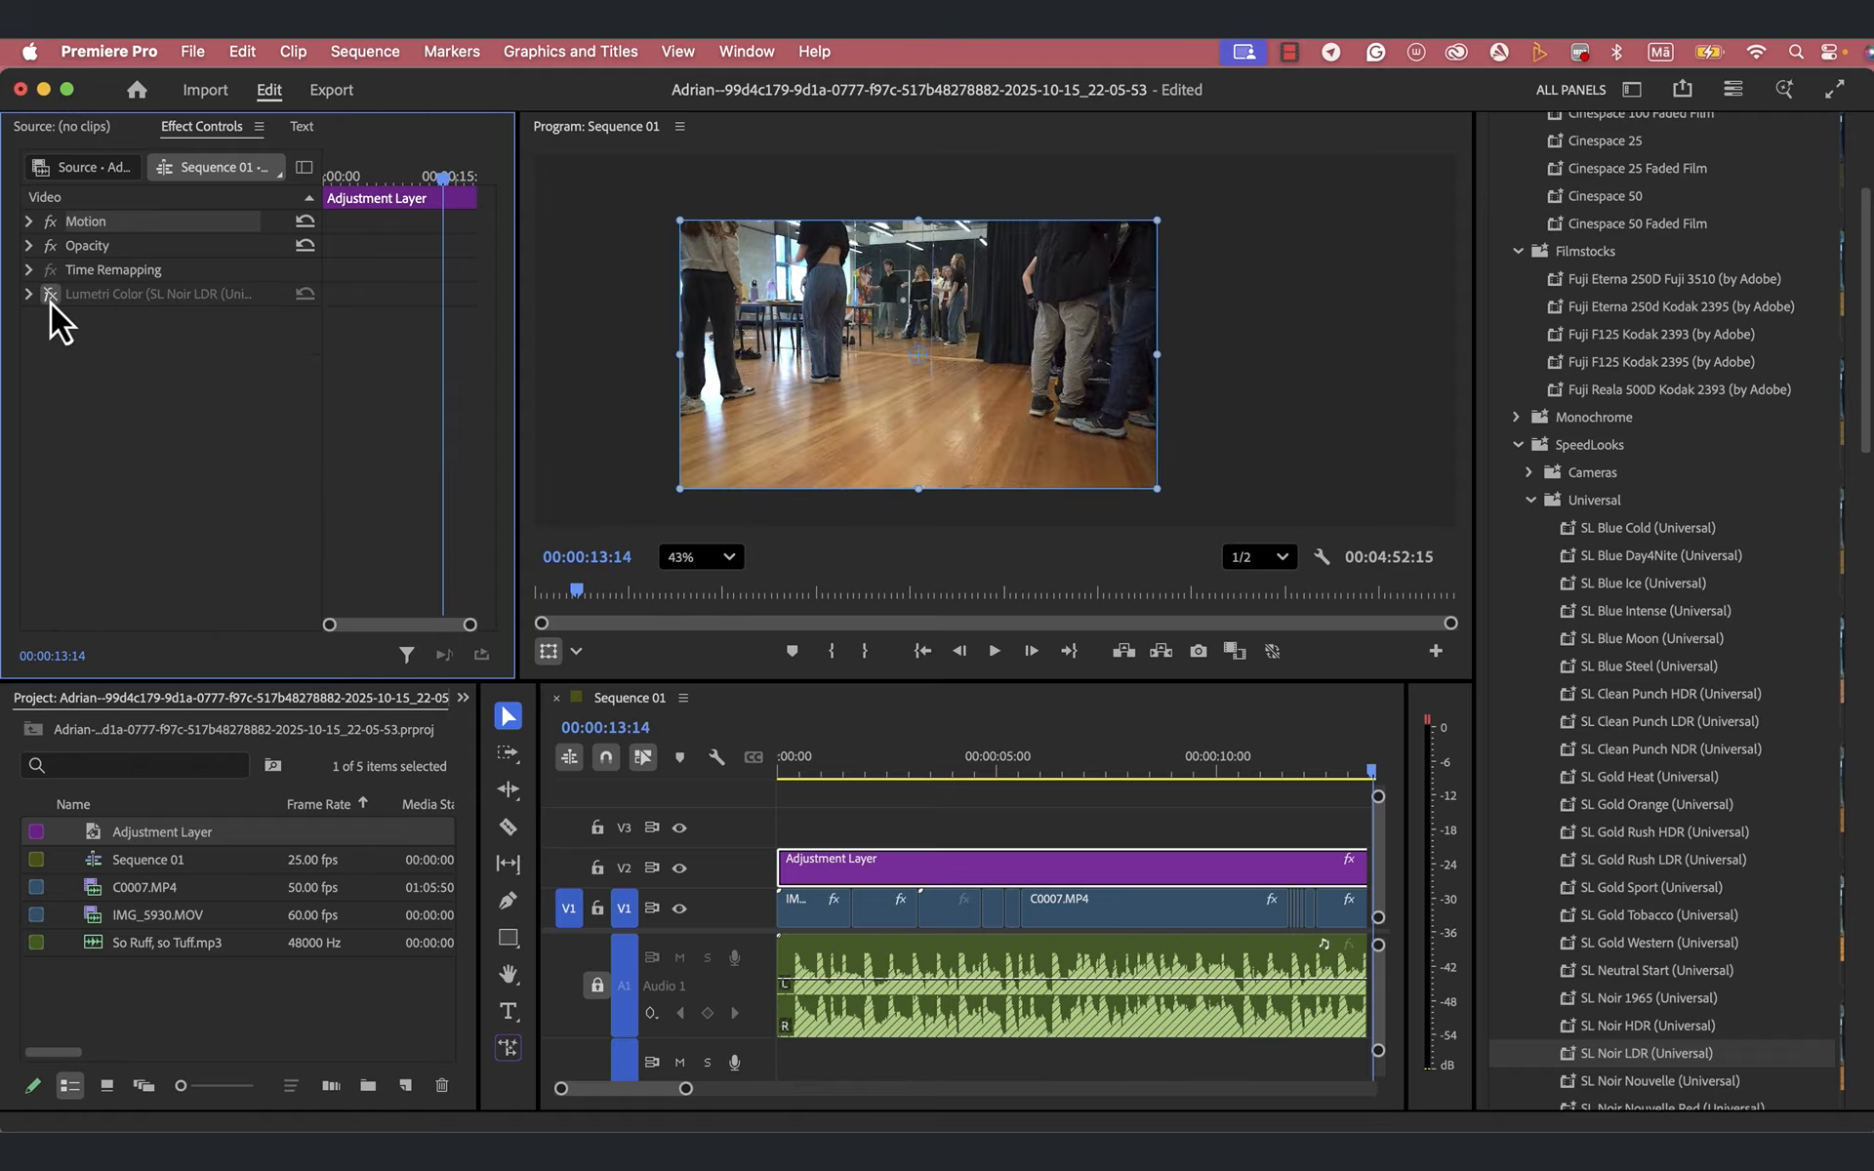
pyautogui.click(50, 298)
pyautogui.click(51, 297)
pyautogui.click(51, 300)
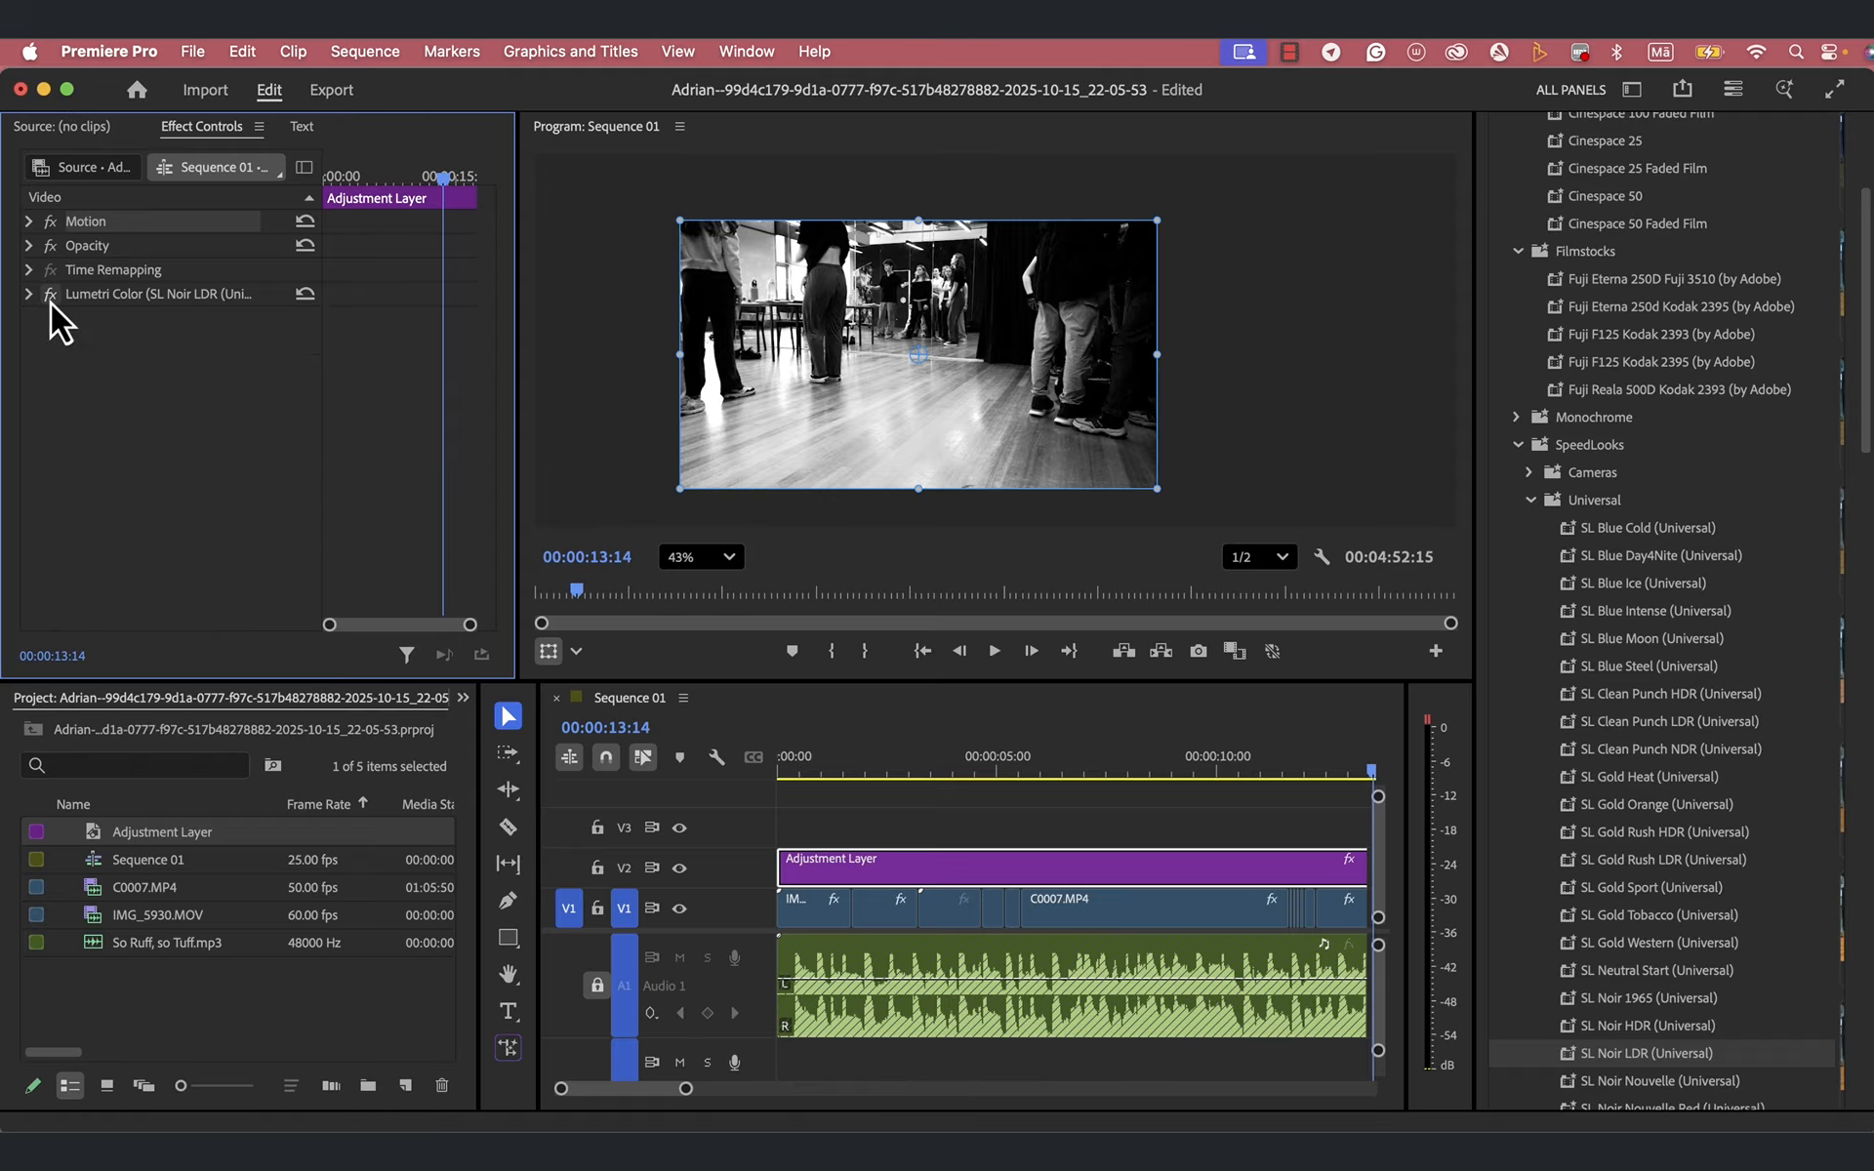
pyautogui.click(51, 298)
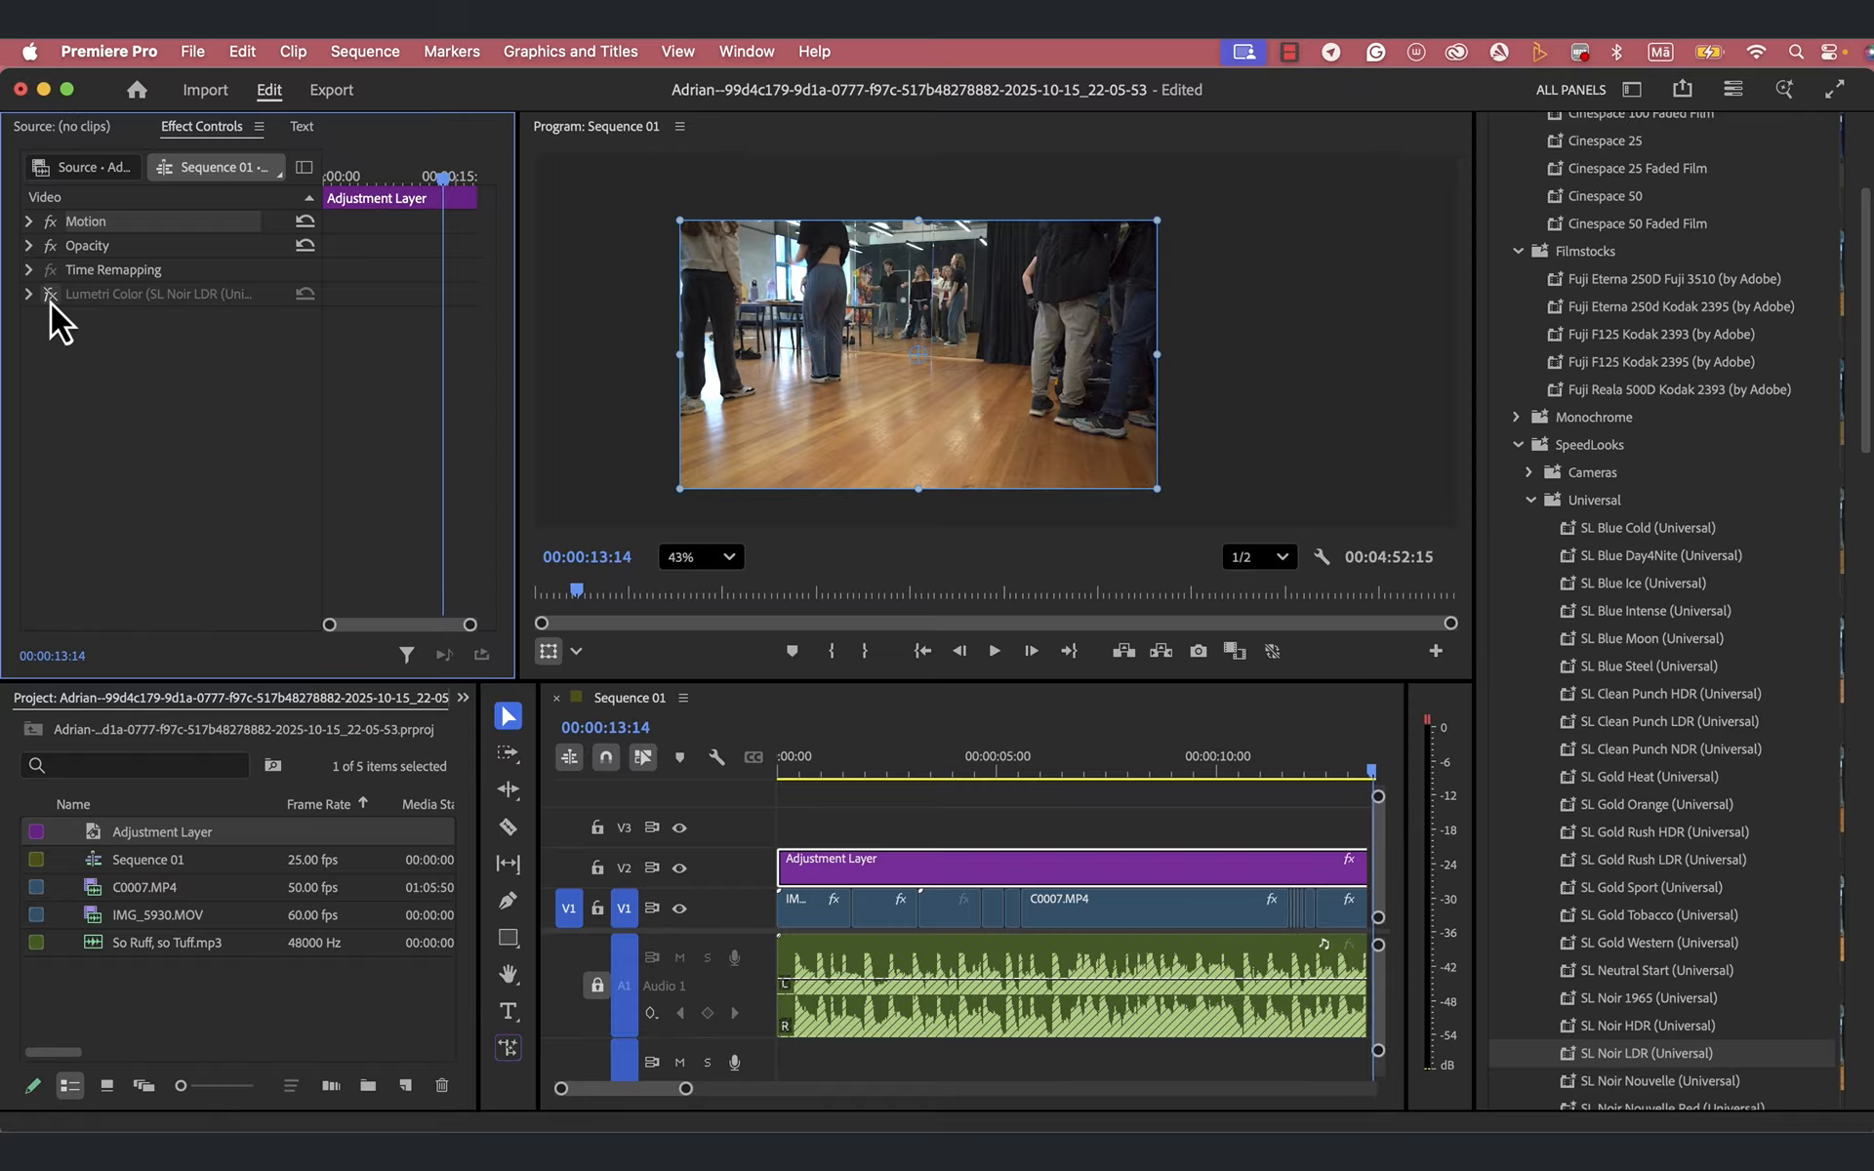
pyautogui.click(51, 298)
# - Compare the image with and without Basic Correction in the Lumetri Color effect, leaving Basic Correction active
pyautogui.click(30, 294)
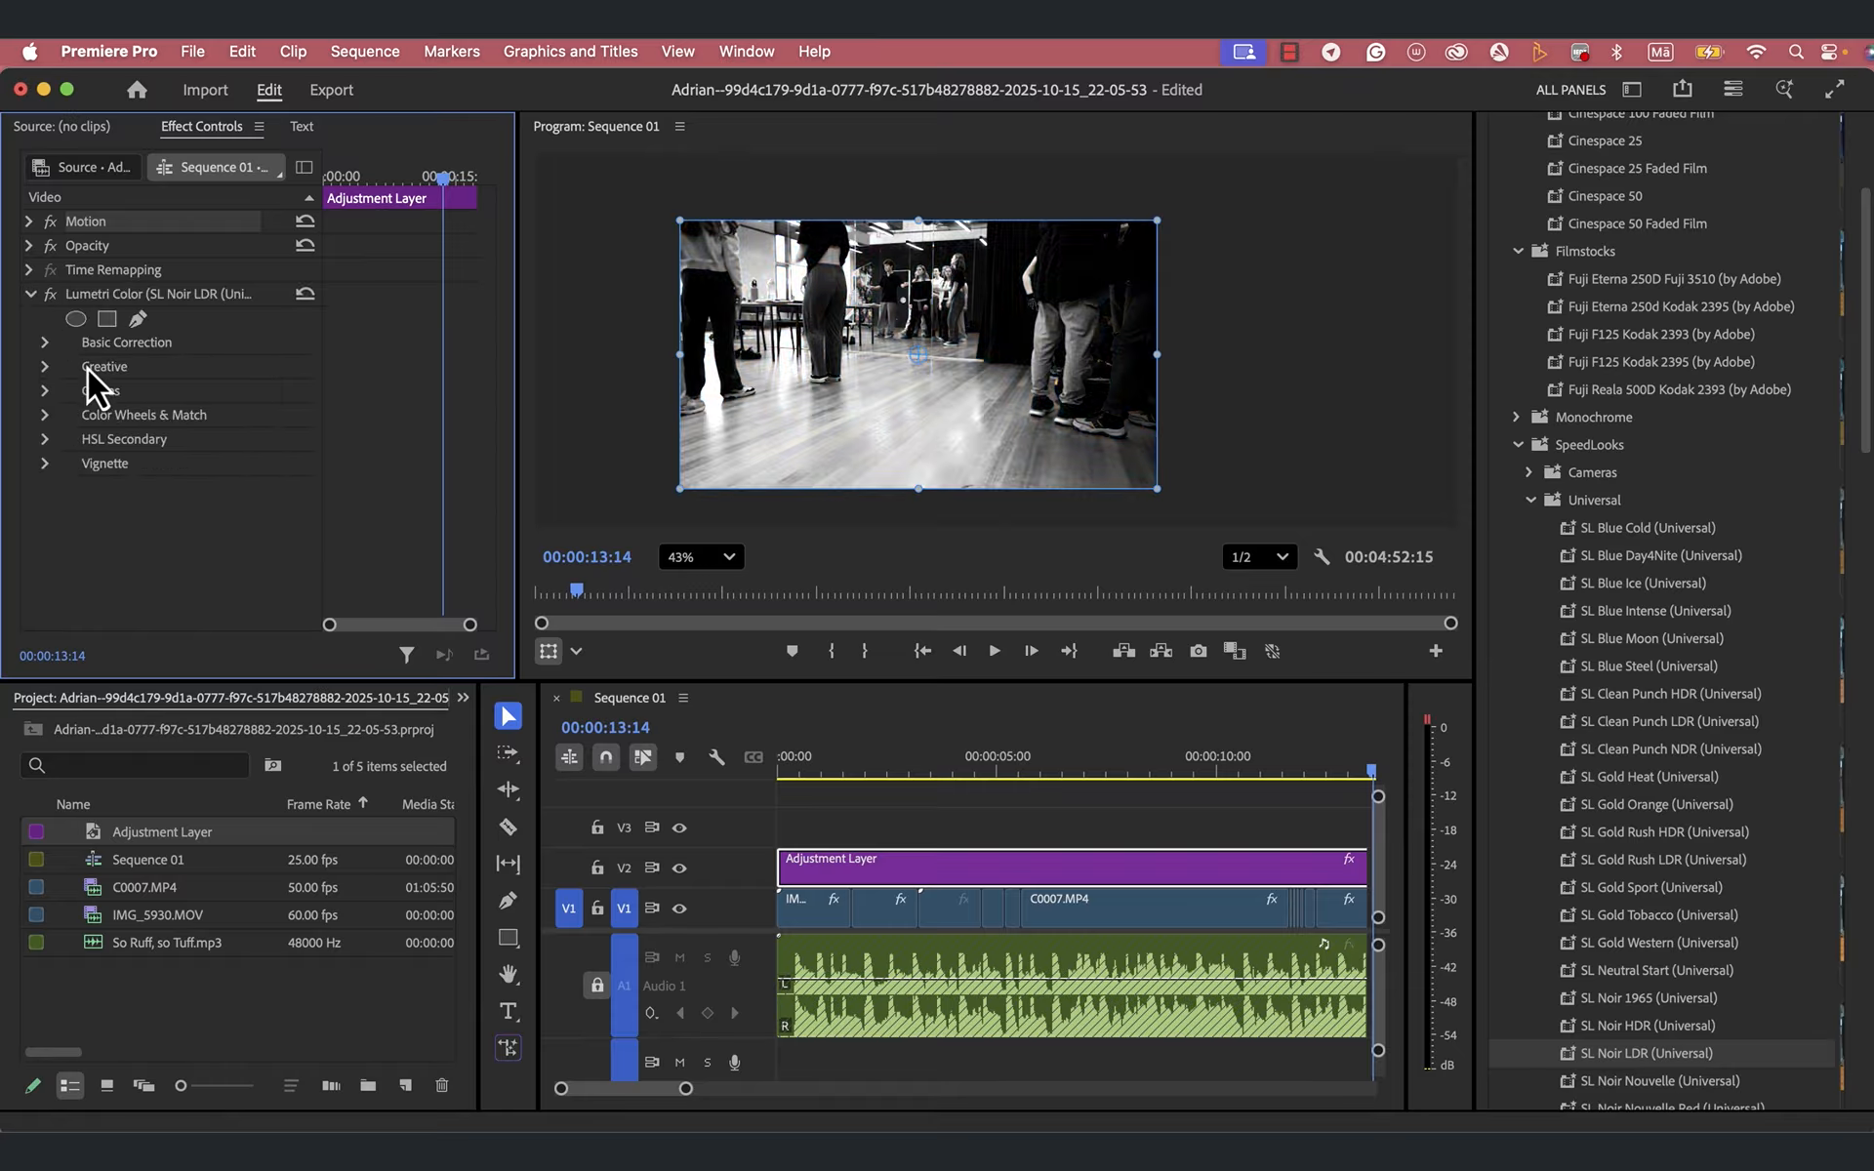
pyautogui.click(45, 343)
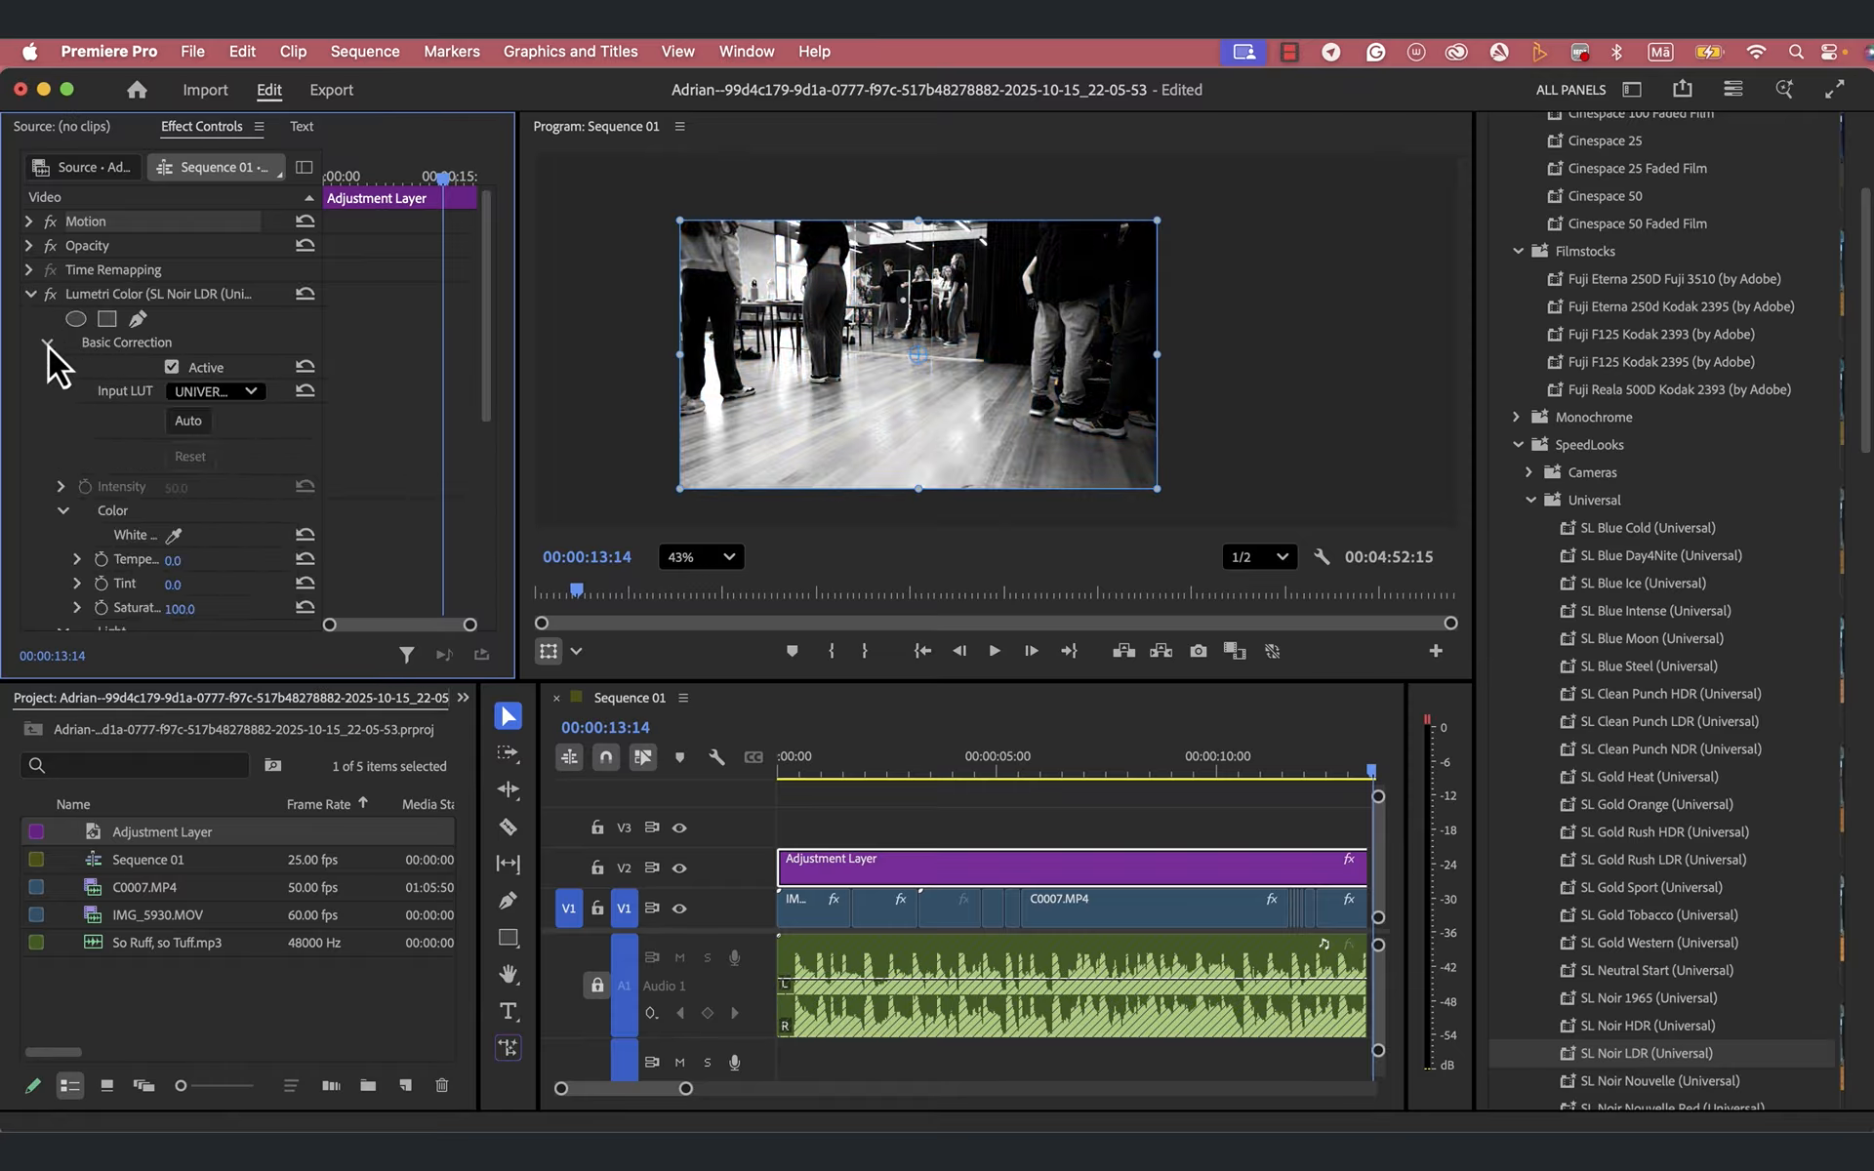
pyautogui.click(172, 368)
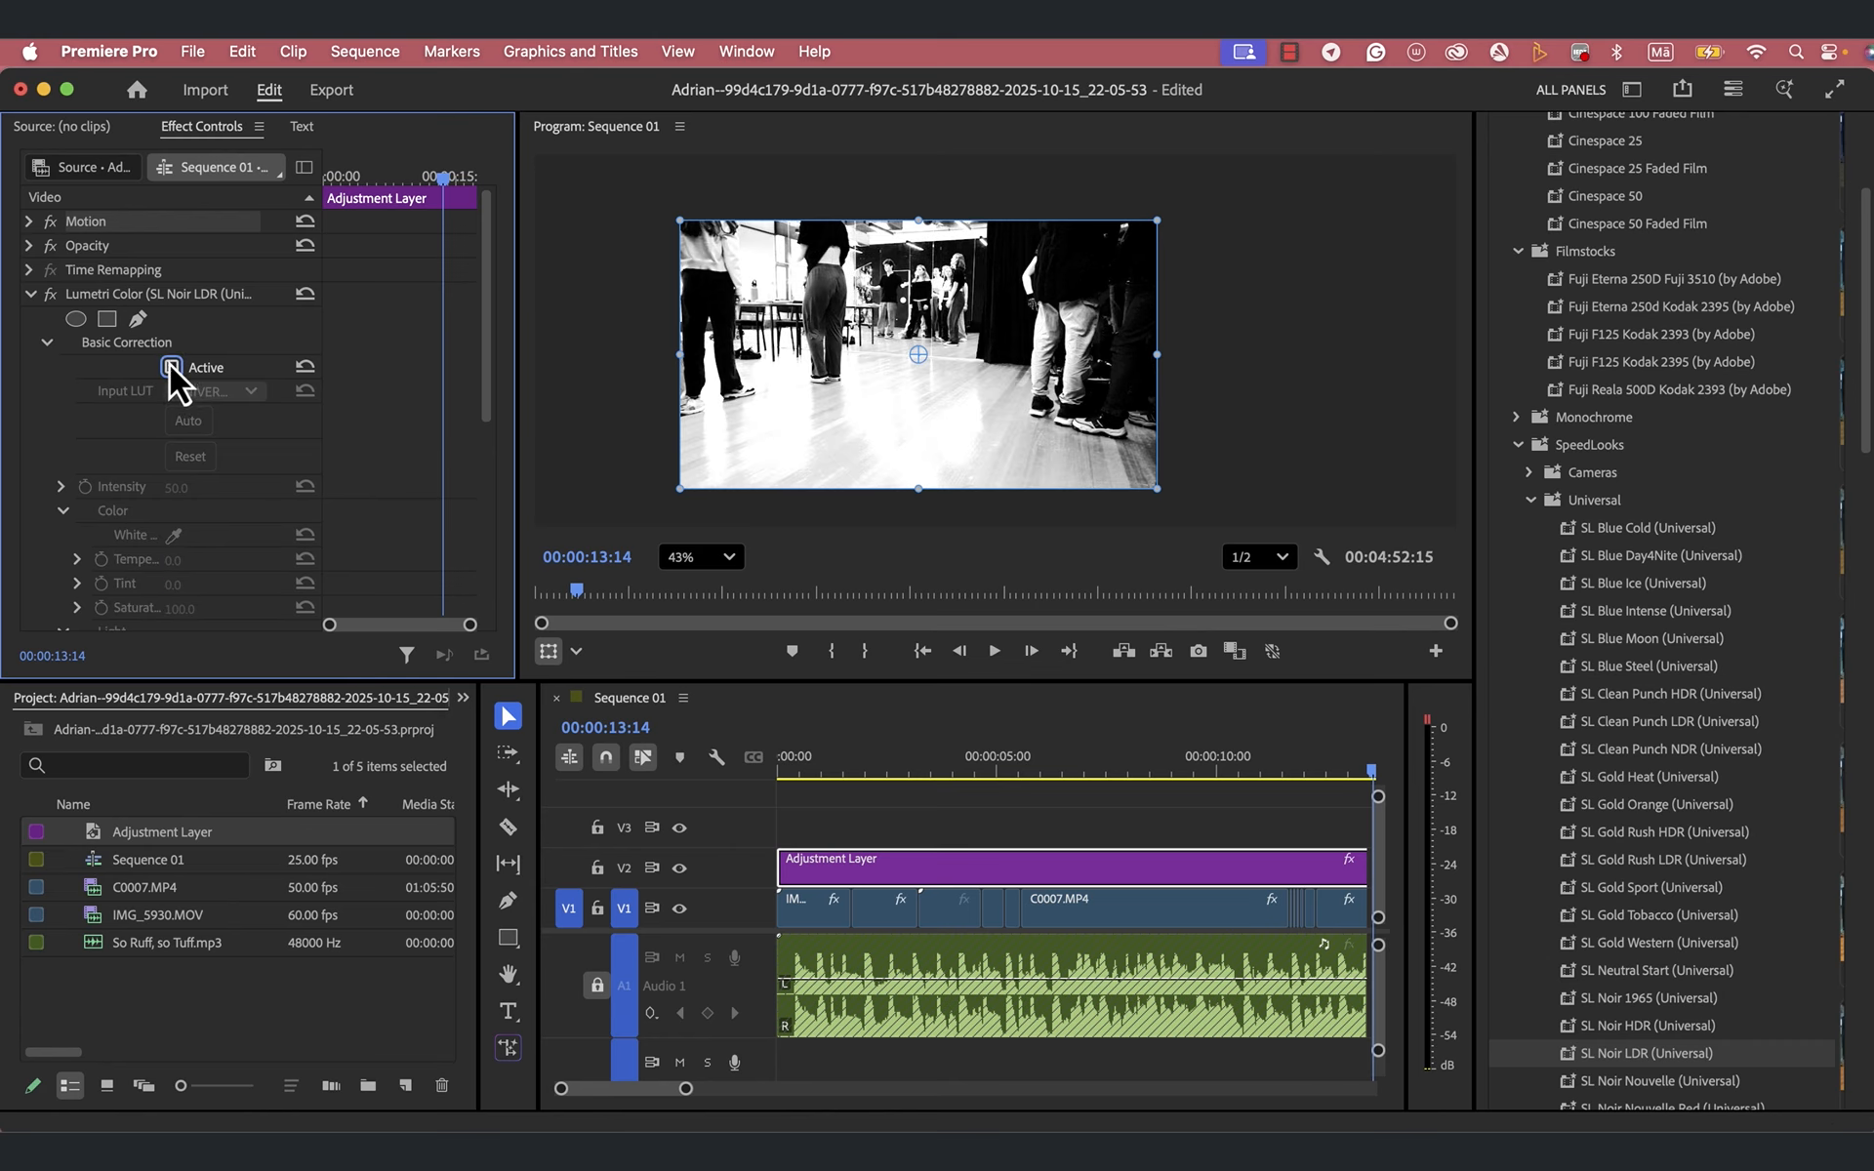
pyautogui.click(172, 368)
pyautogui.click(172, 368)
pyautogui.click(171, 368)
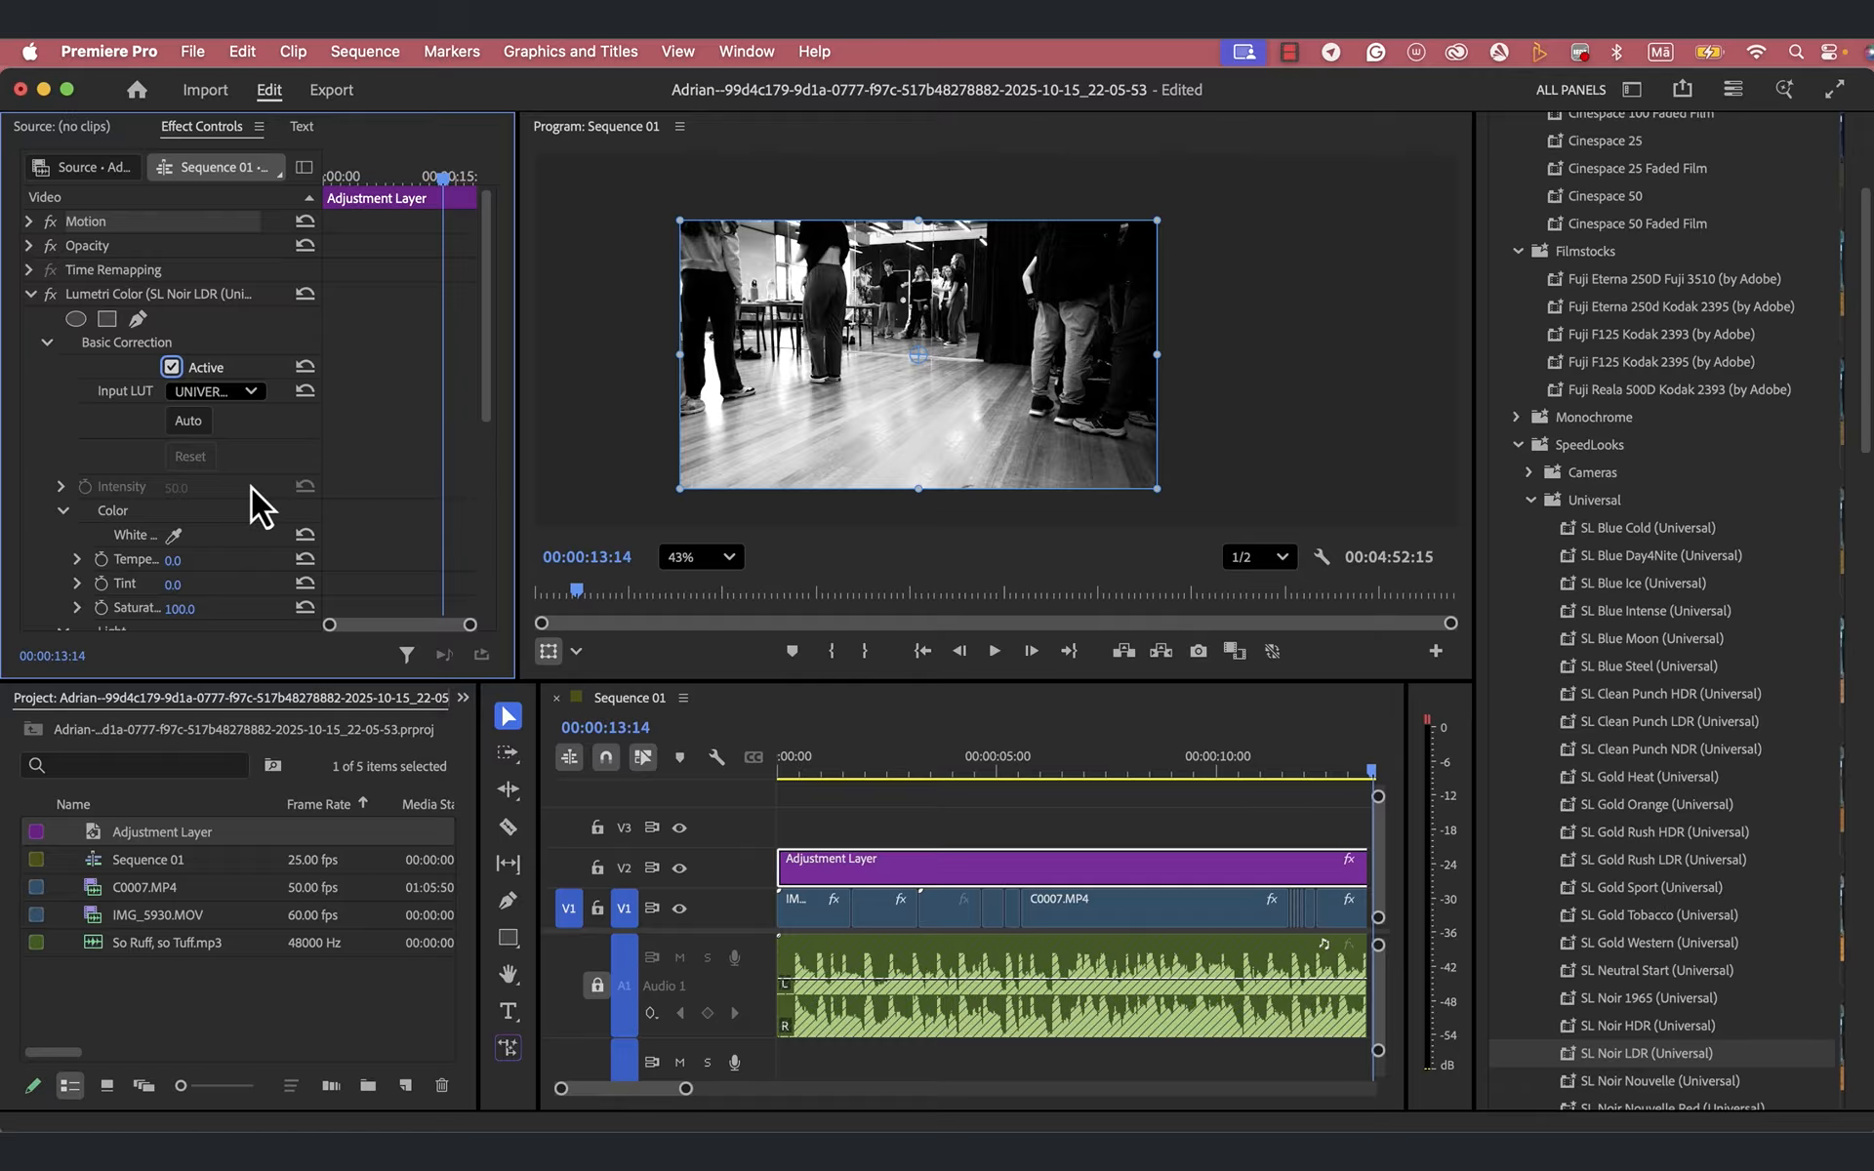
# - Increase the Contrast in the Light settings of the Adjustment Layer's Basic Correction
pyautogui.scroll(-3, 250, 488)
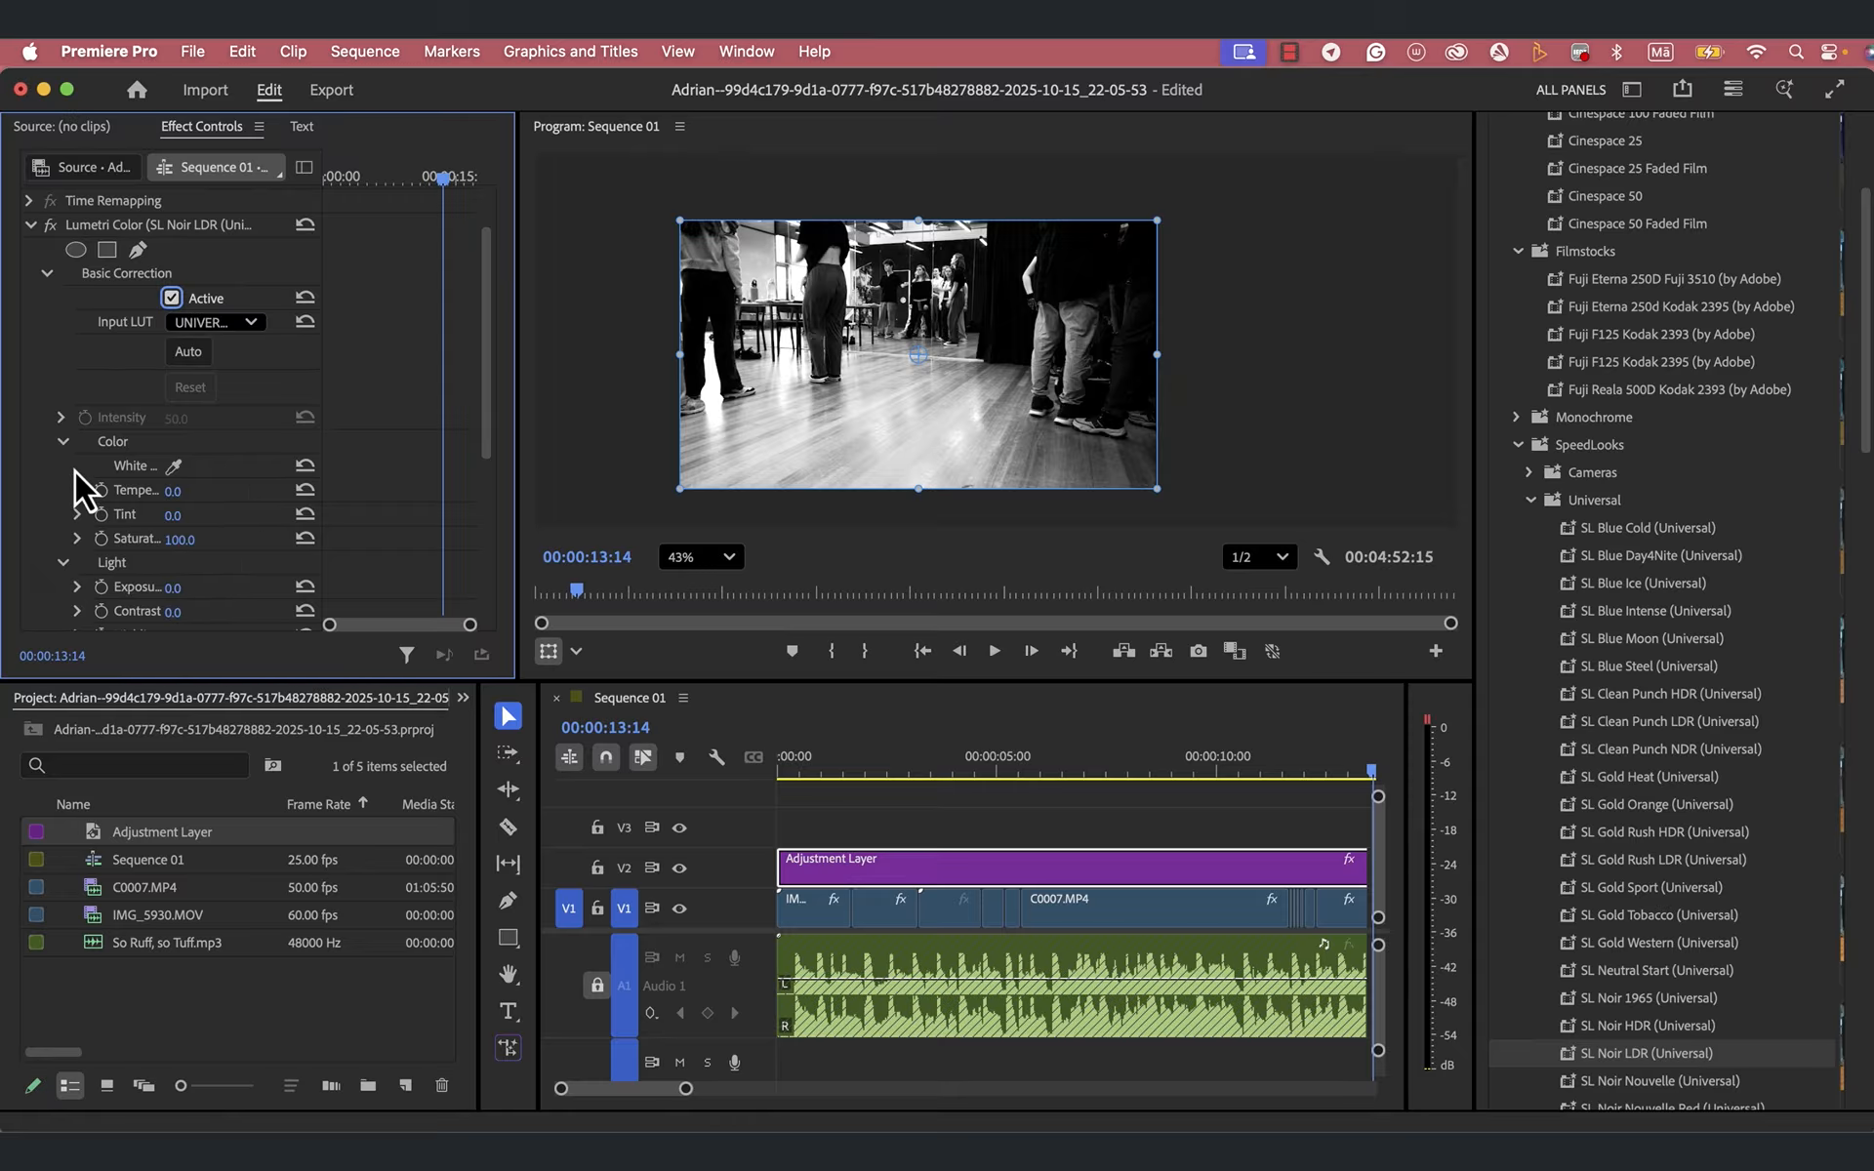
pyautogui.click(64, 444)
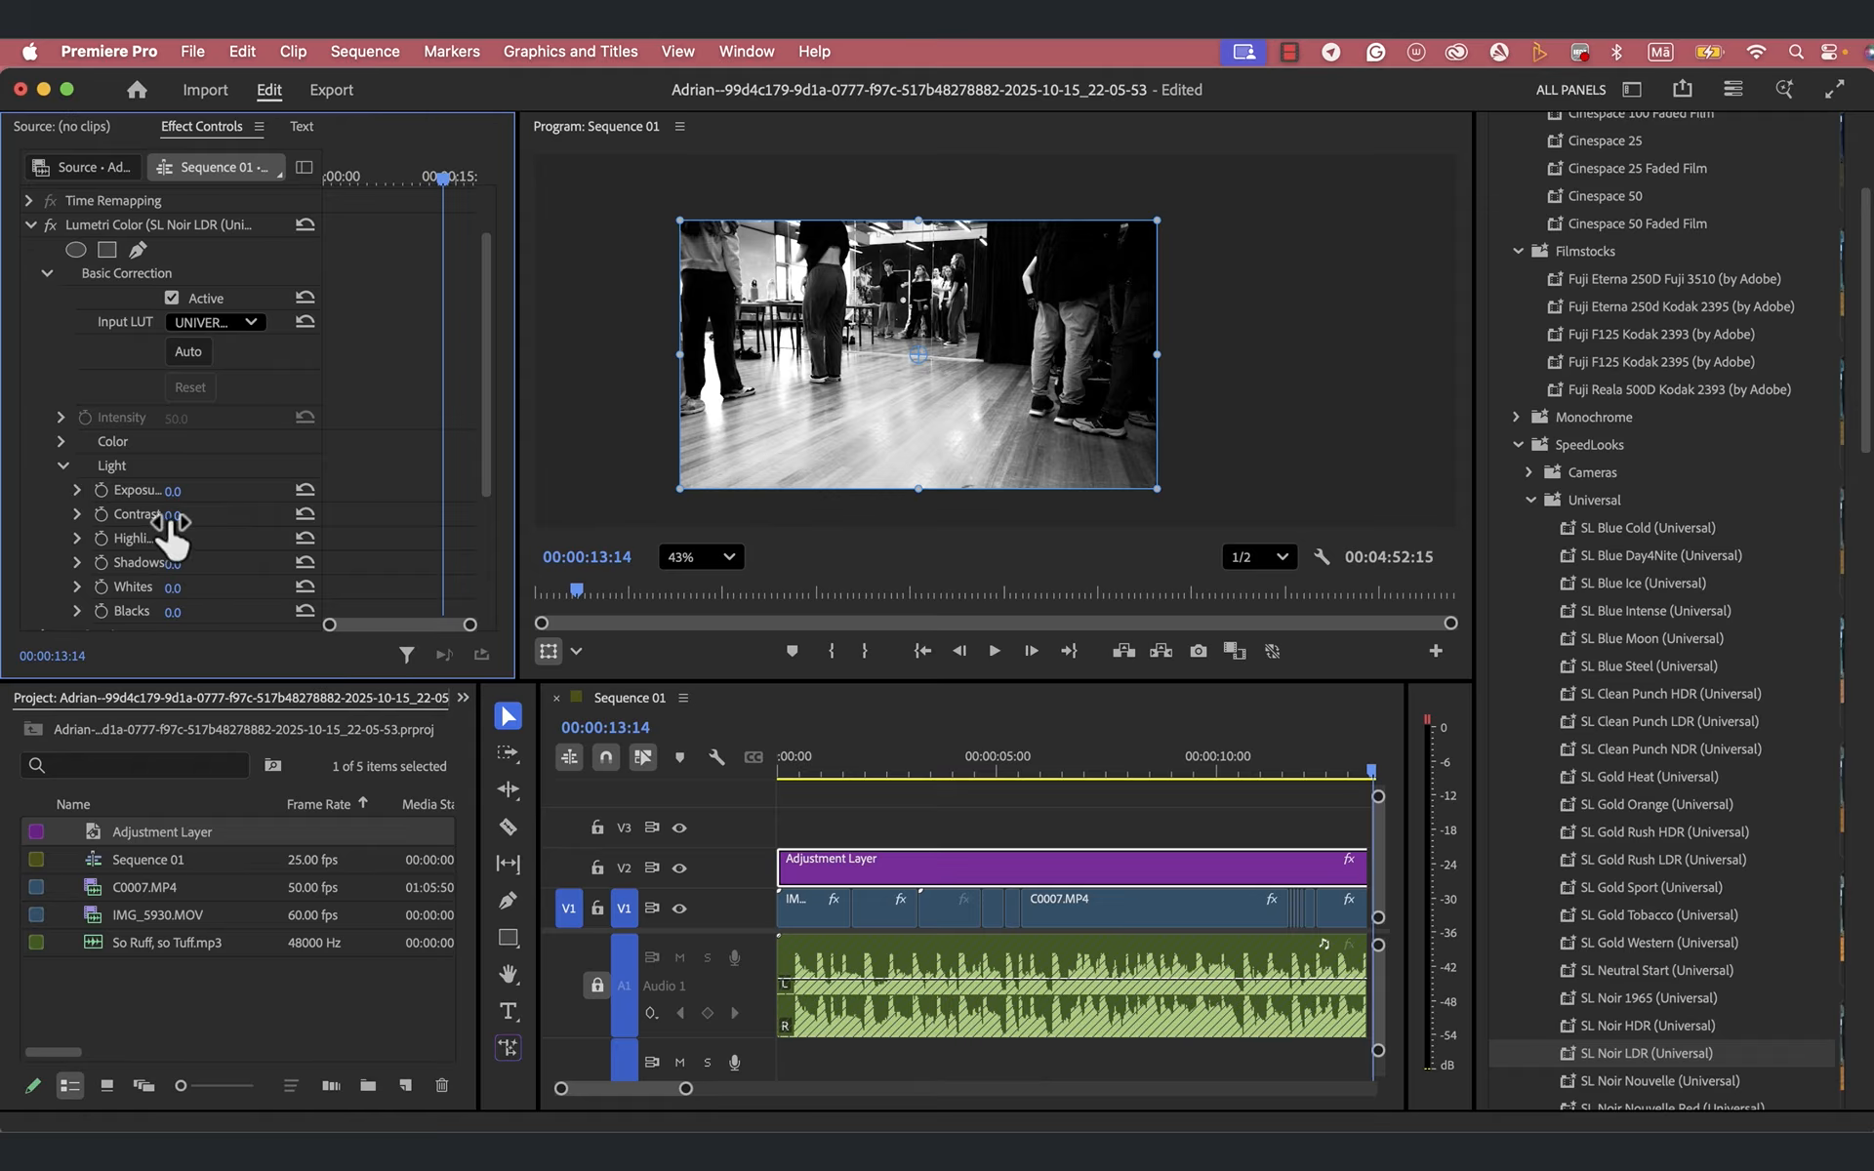
pyautogui.moveTo(175, 532); pyautogui.dragTo(175, 531)
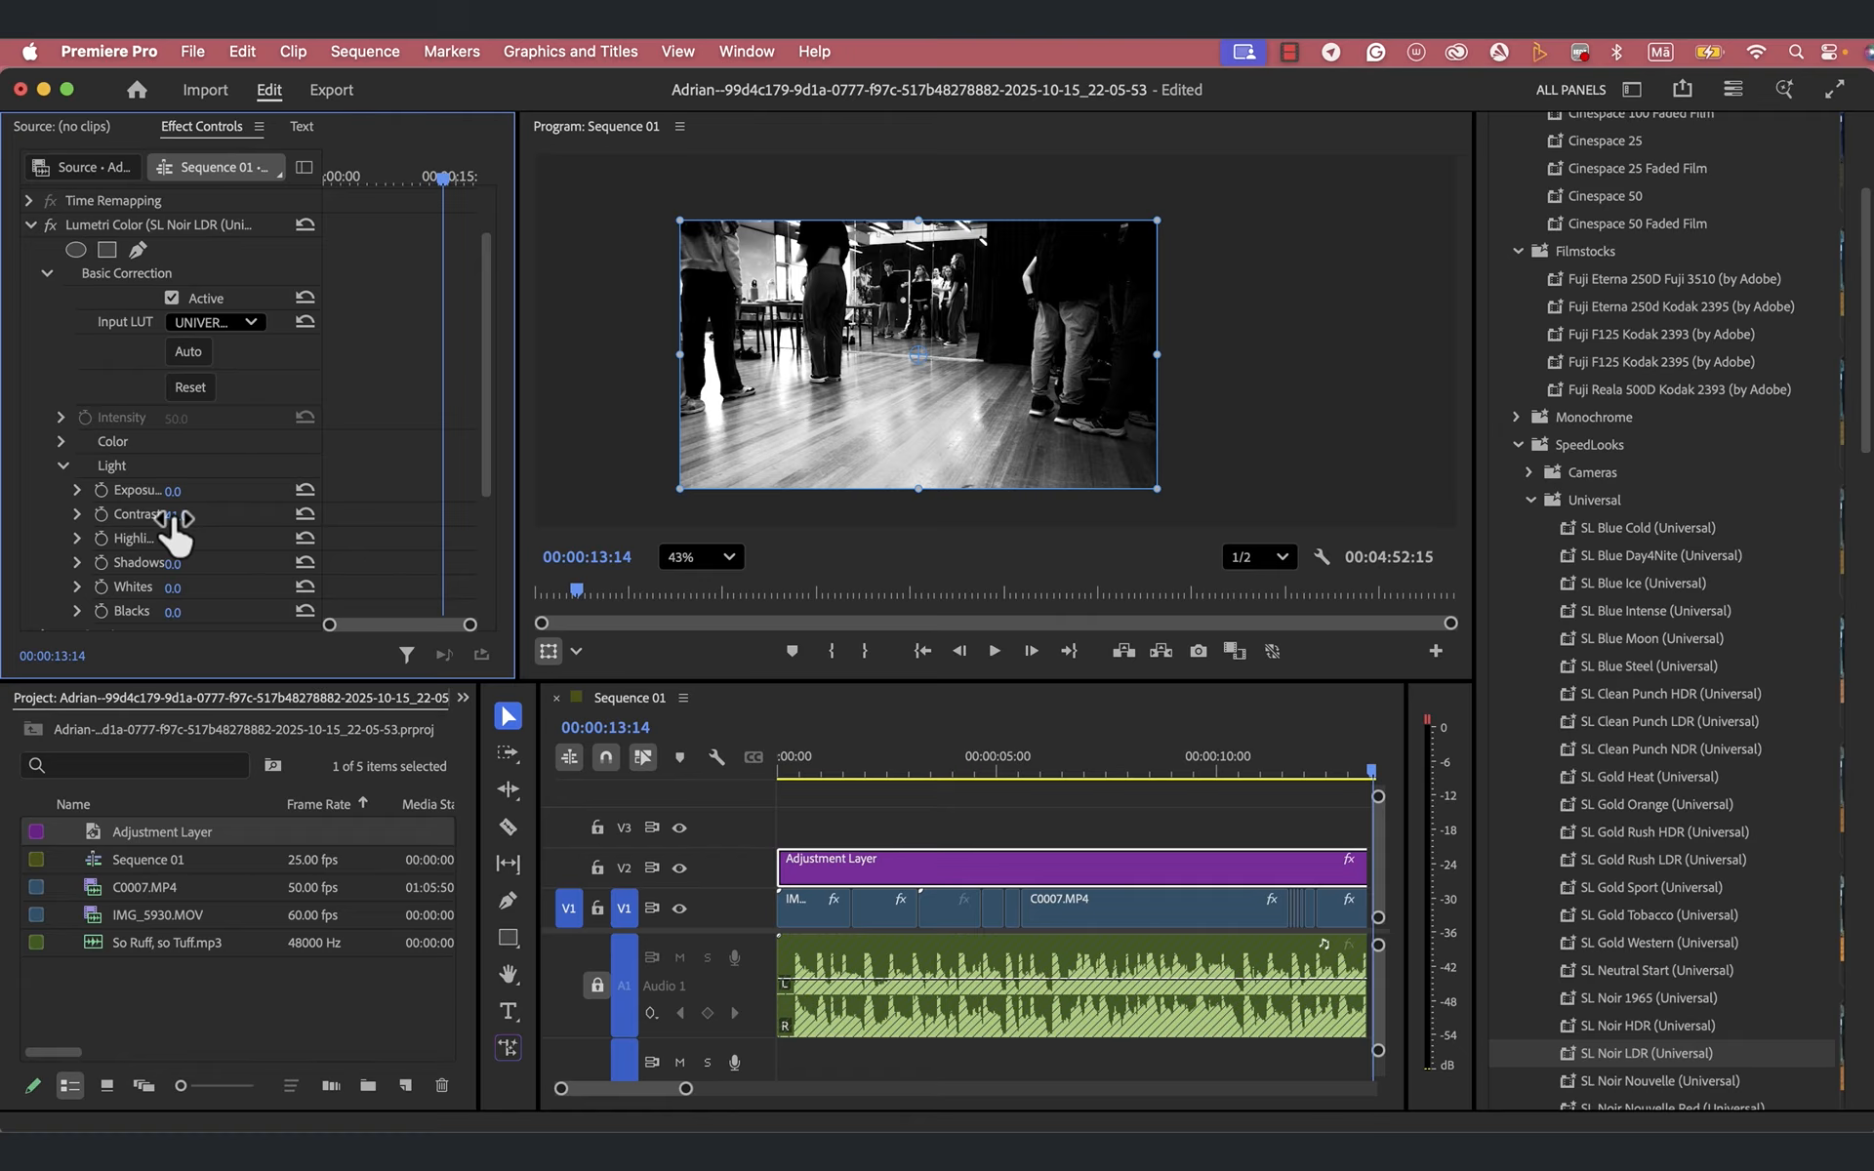
pyautogui.moveTo(175, 532); pyautogui.dragTo(200, 526)
pyautogui.click(61, 466)
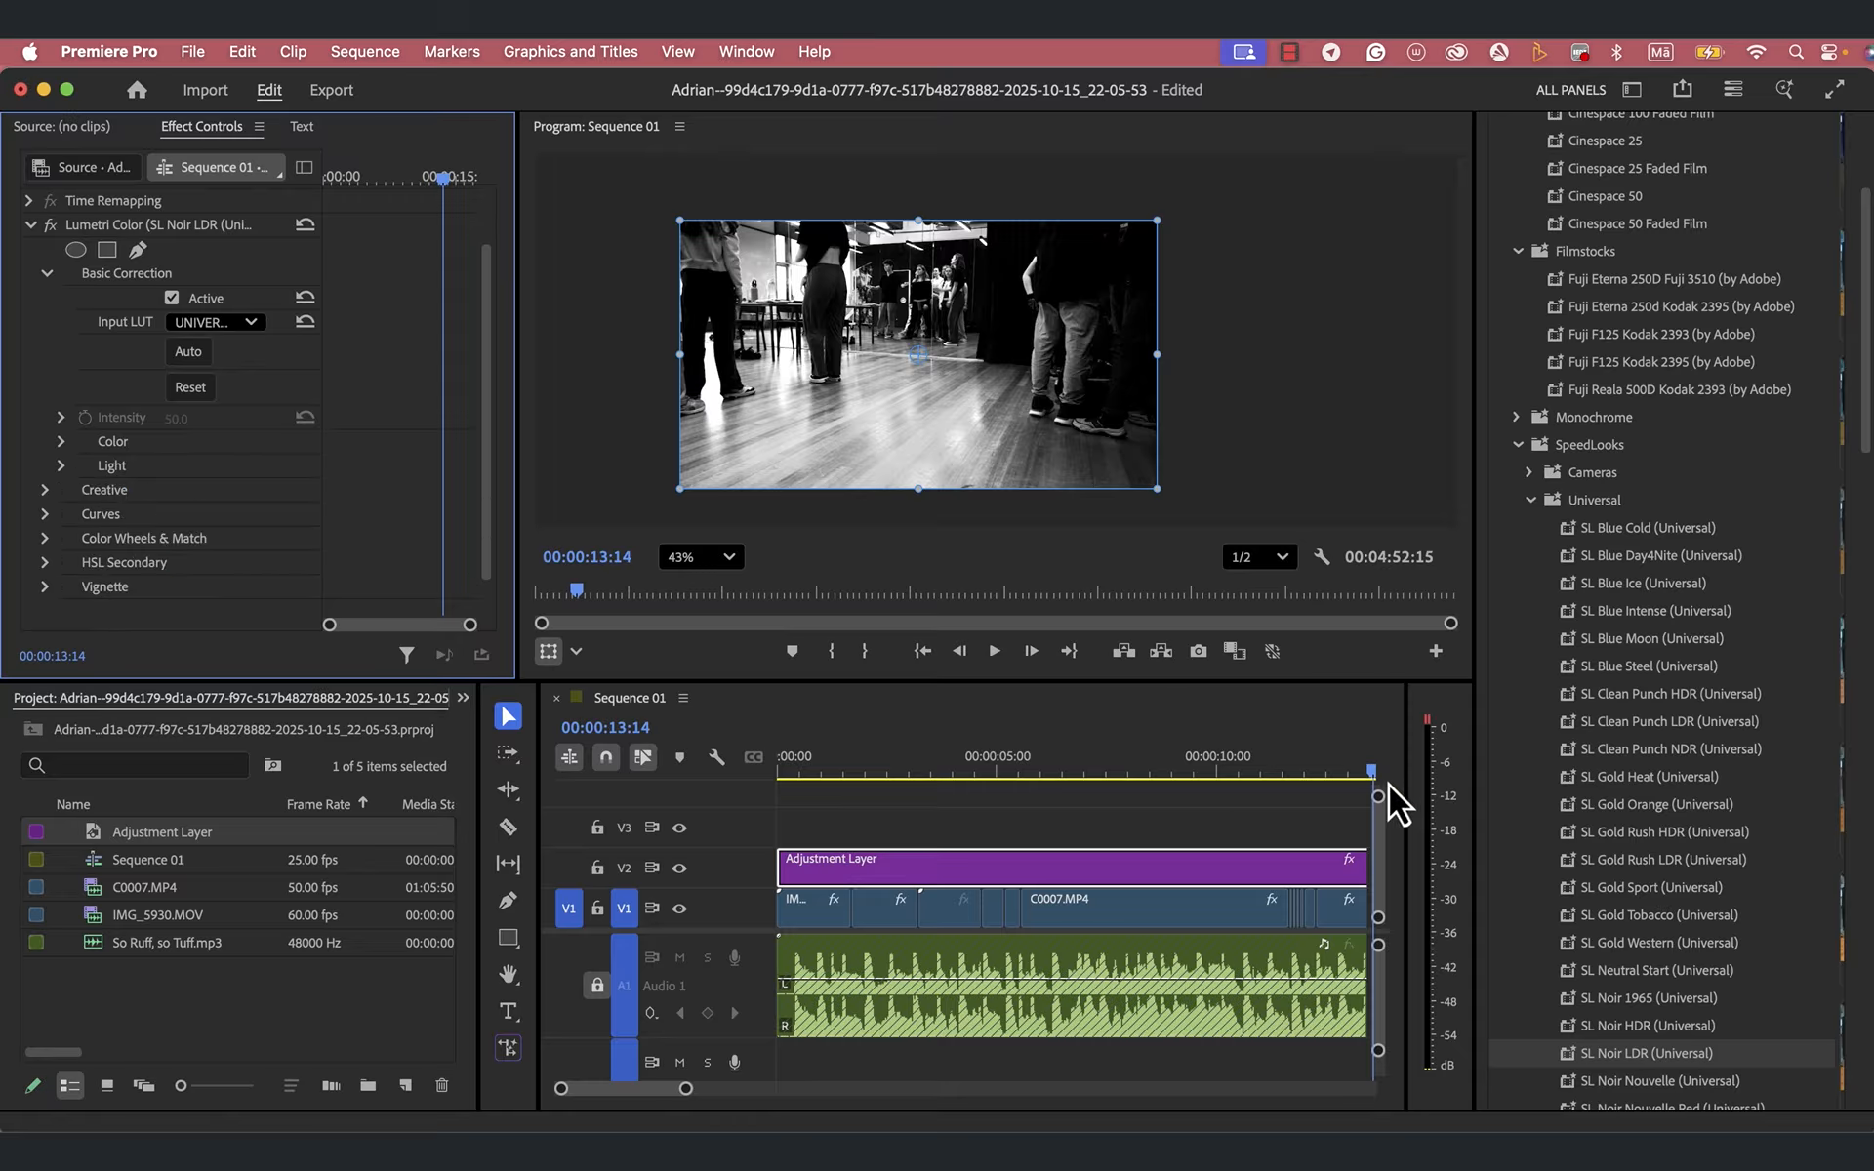
# - Start keyframing the Adjustment Layer's Opacity with a 100% keyframe at 00:00:03:06
pyautogui.moveTo(1372, 775); pyautogui.dragTo(675, 858)
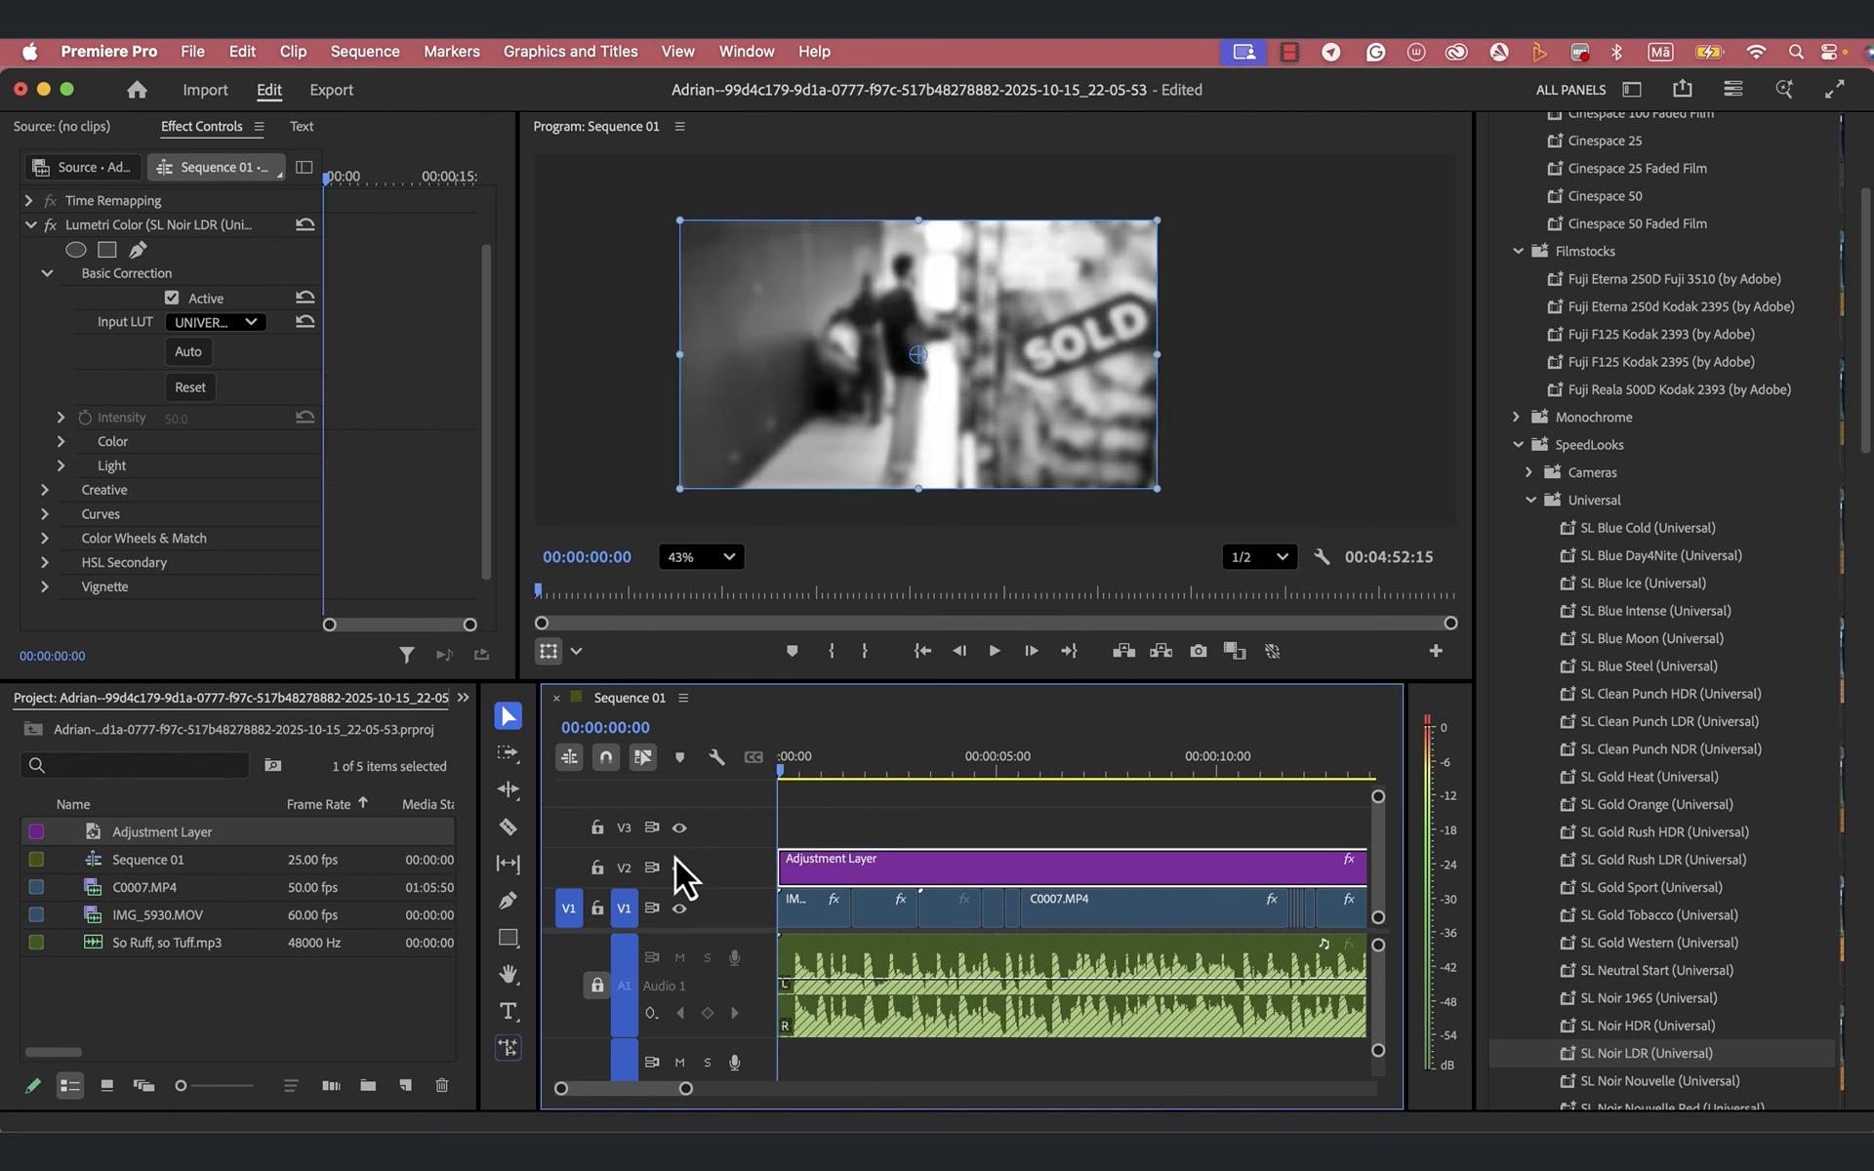
pyautogui.moveTo(785, 775); pyautogui.dragTo(923, 782)
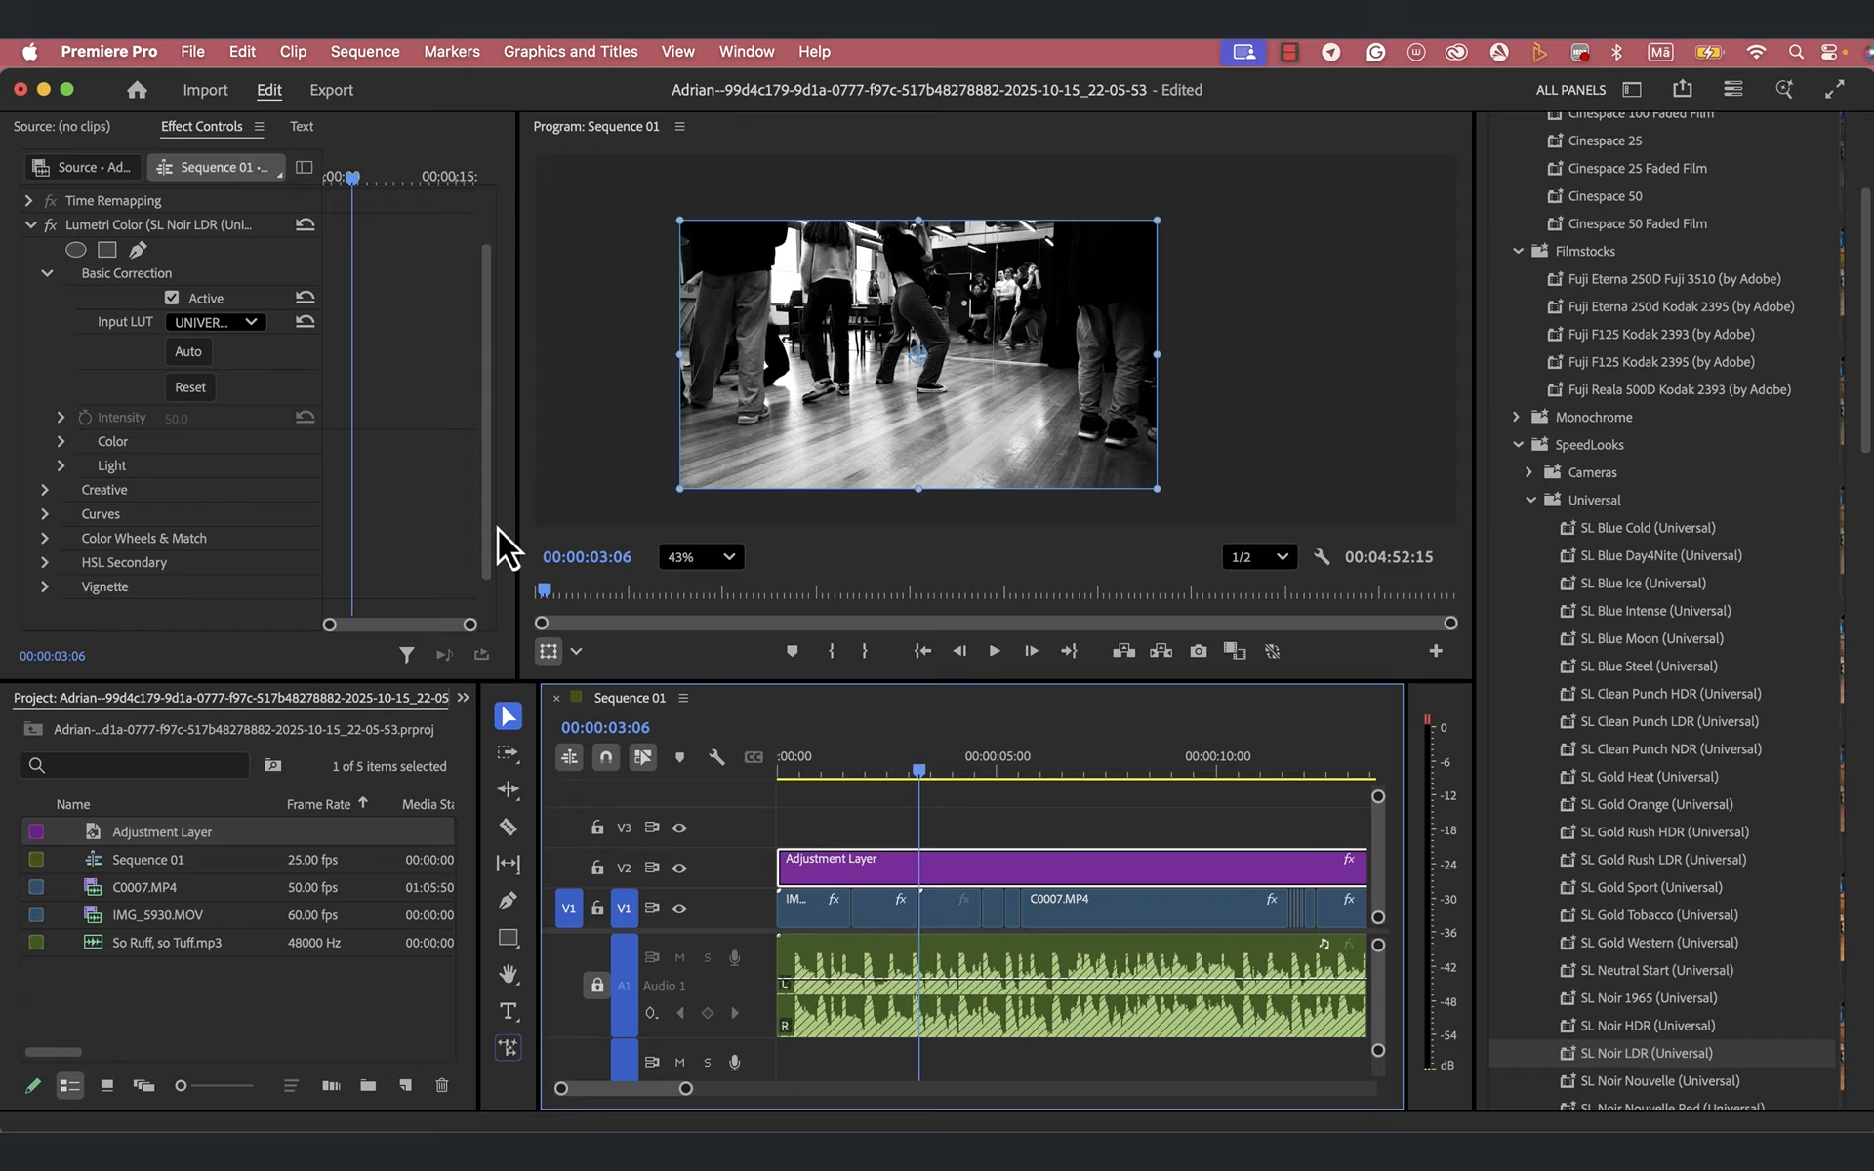
pyautogui.click(30, 226)
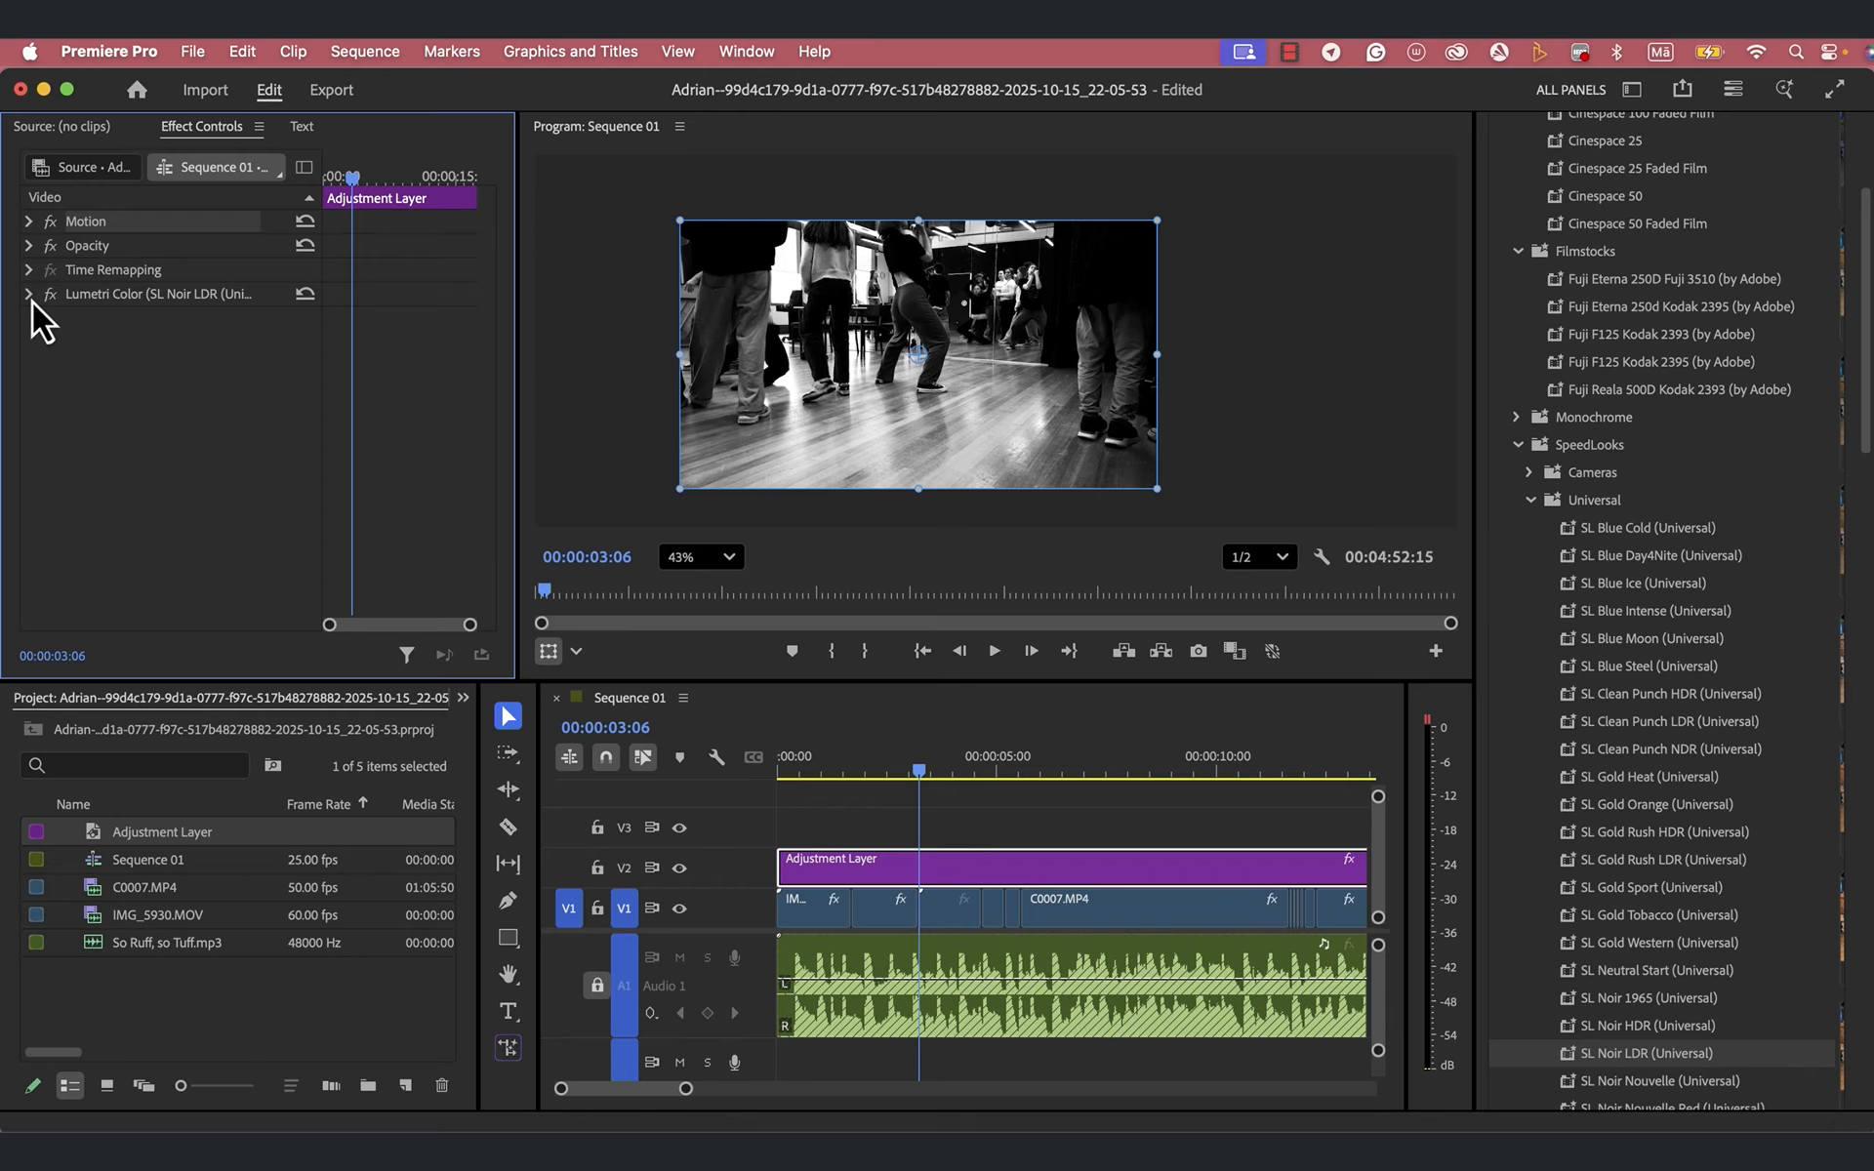
pyautogui.click(29, 294)
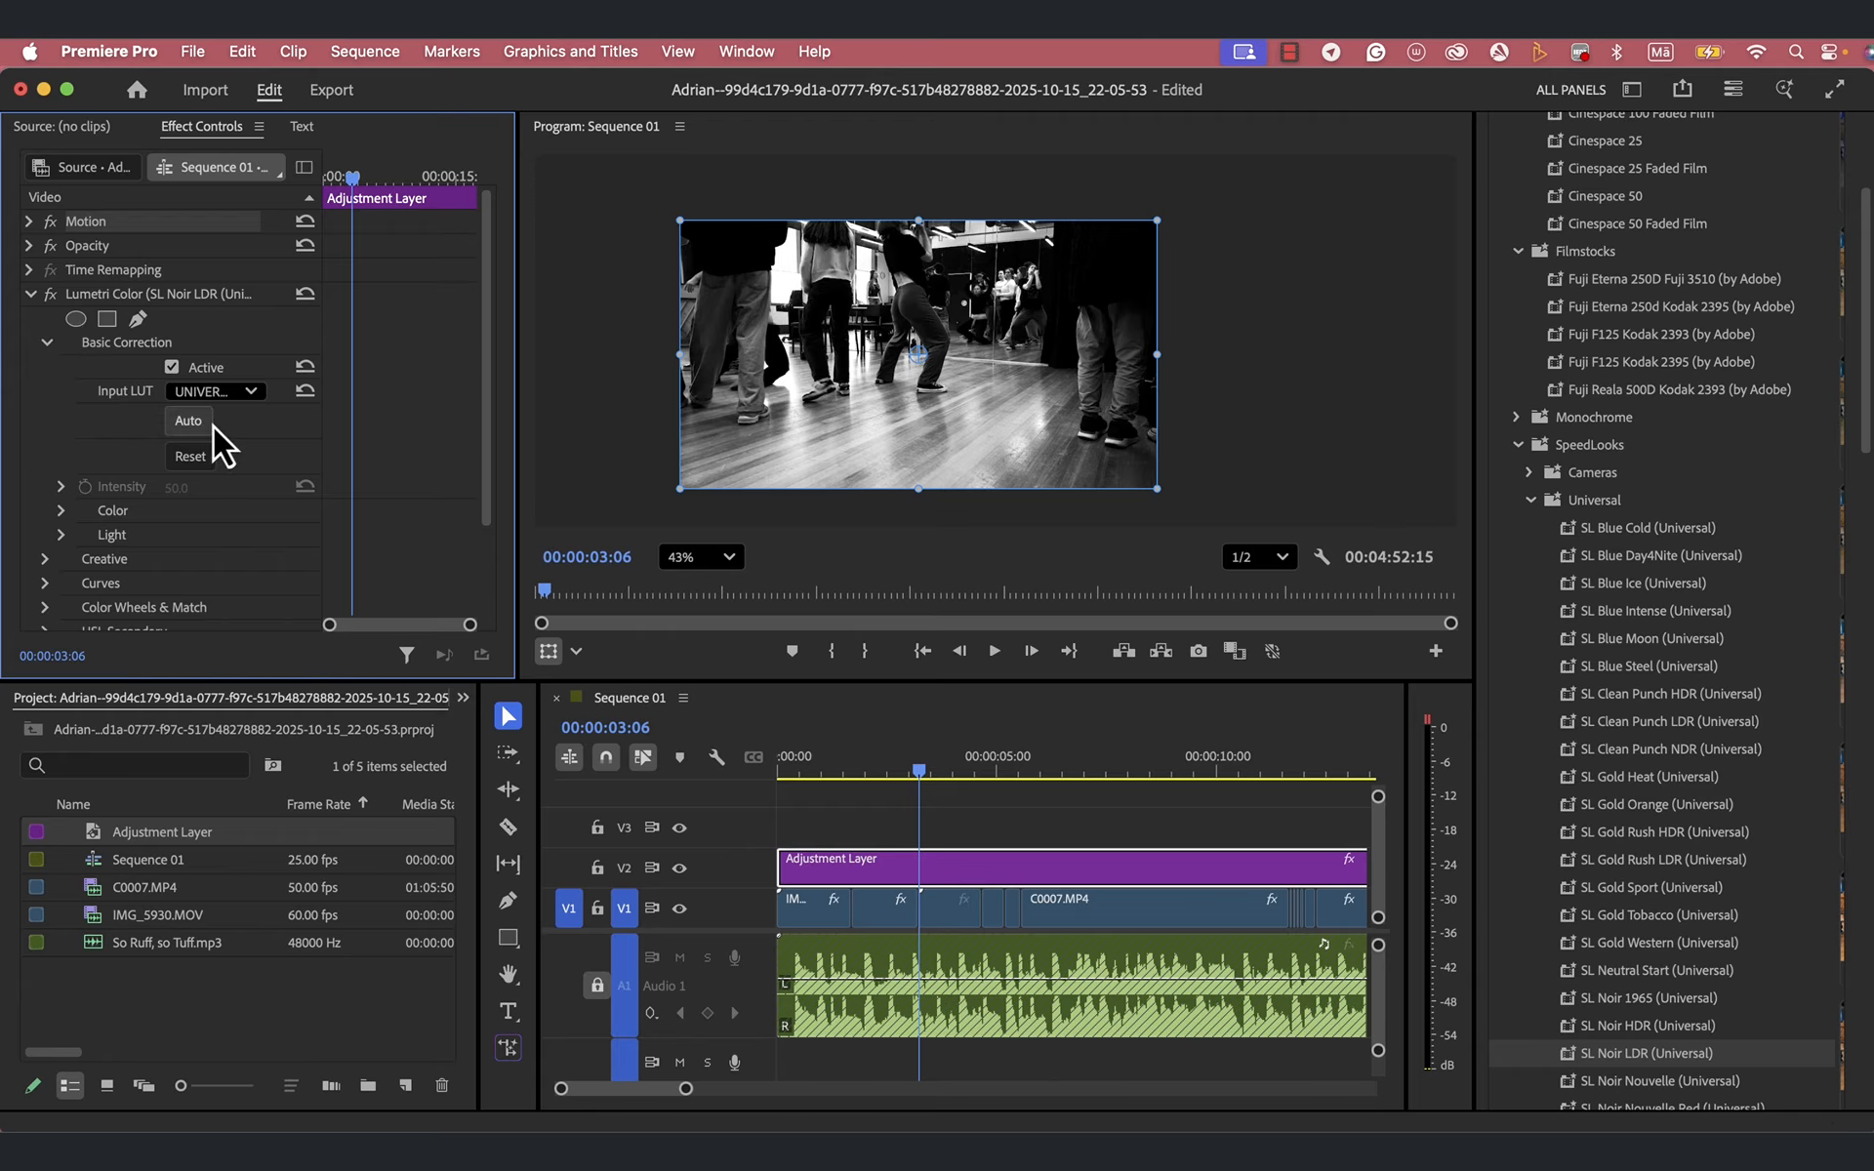
pyautogui.scroll(-3, 229, 540)
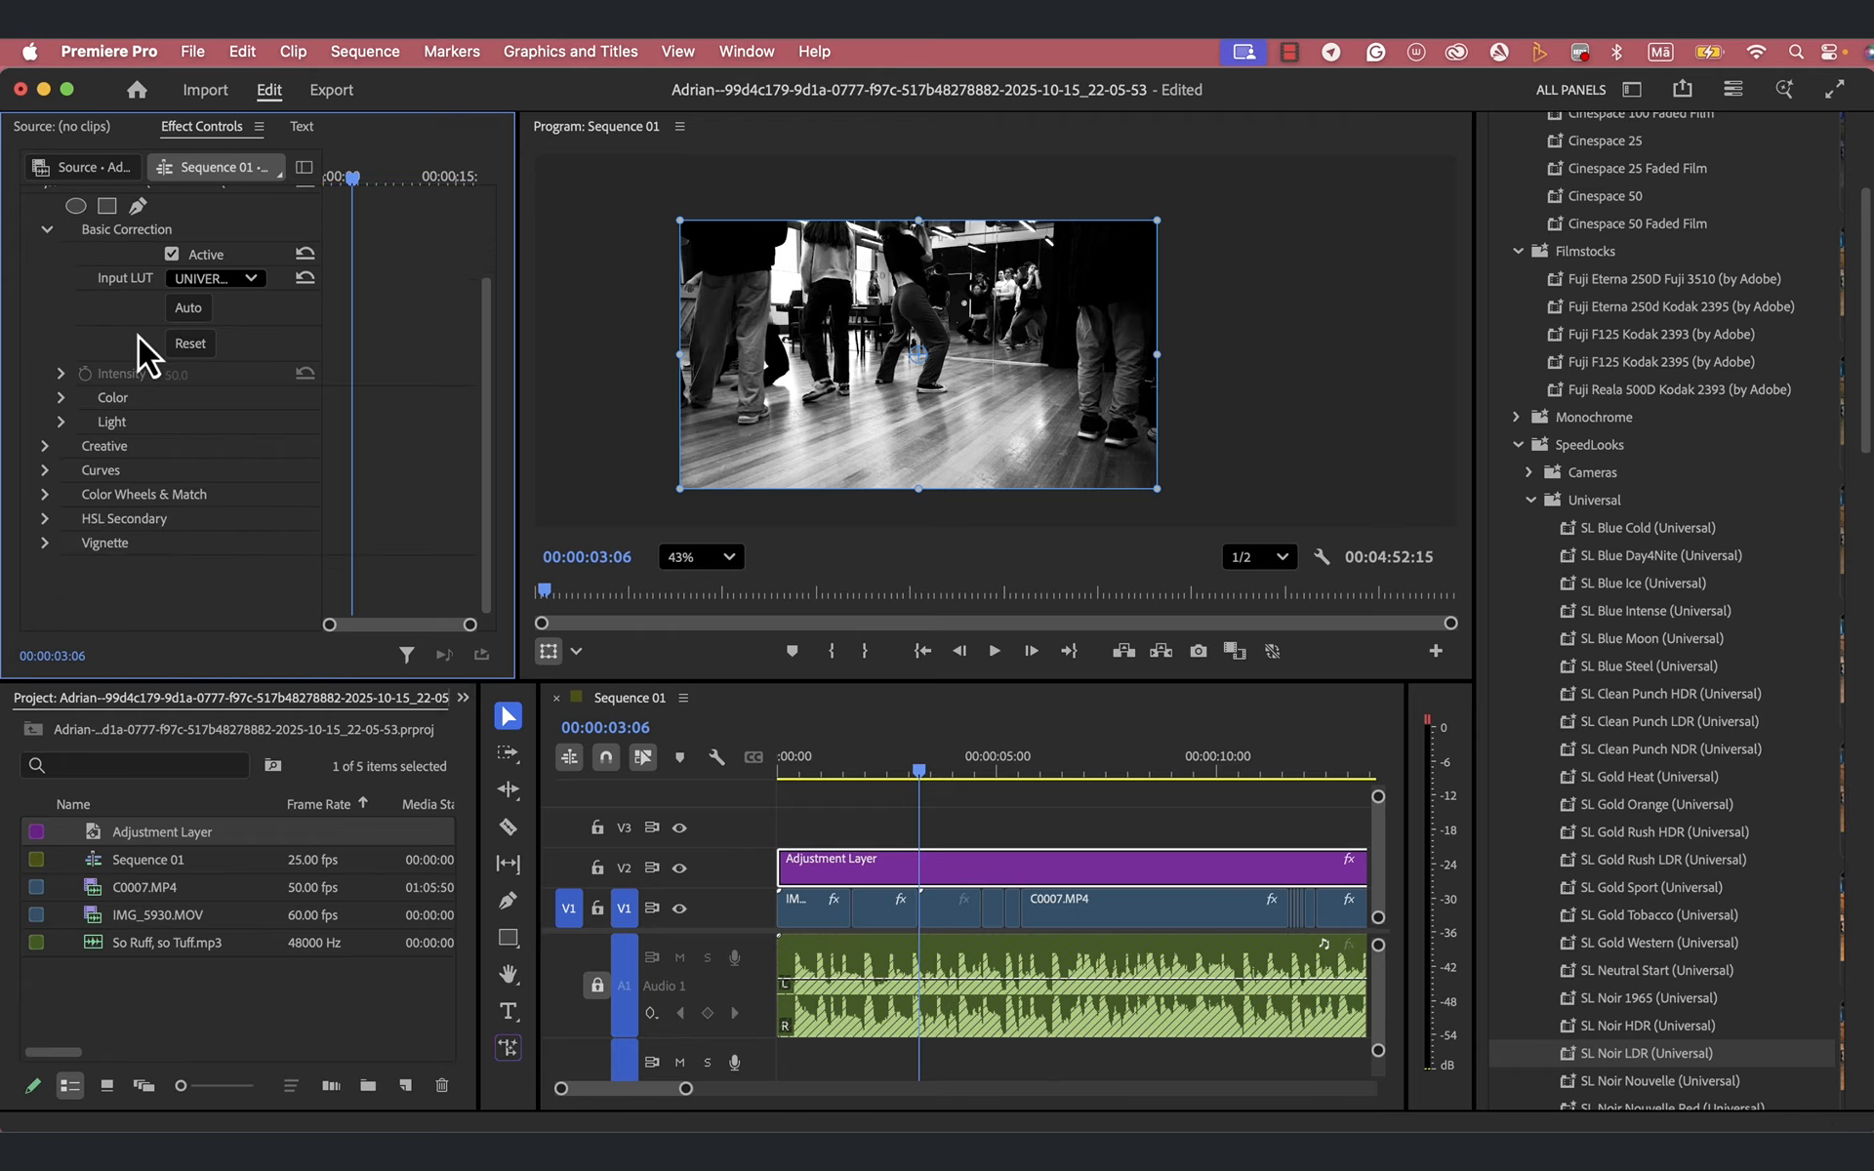
pyautogui.click(45, 233)
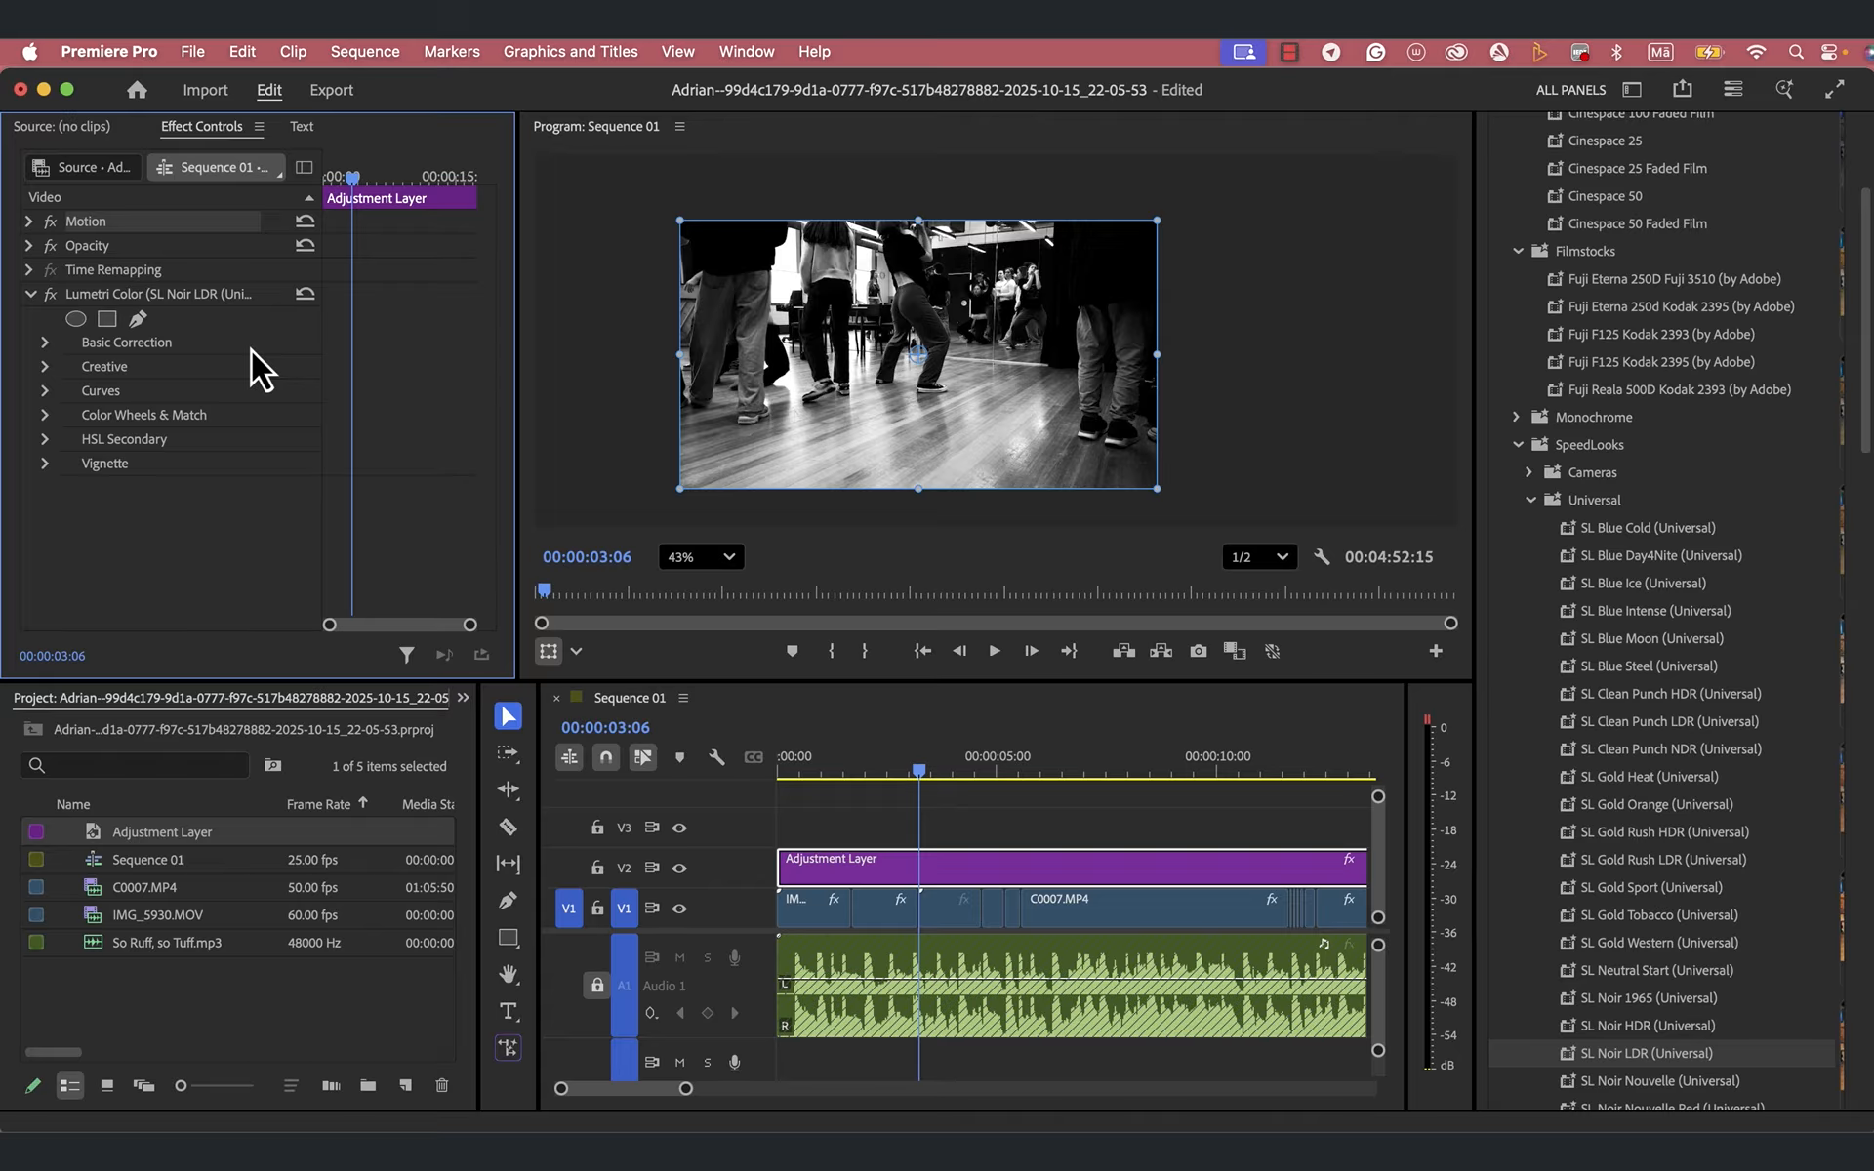
pyautogui.click(27, 225)
pyautogui.click(28, 225)
pyautogui.click(29, 246)
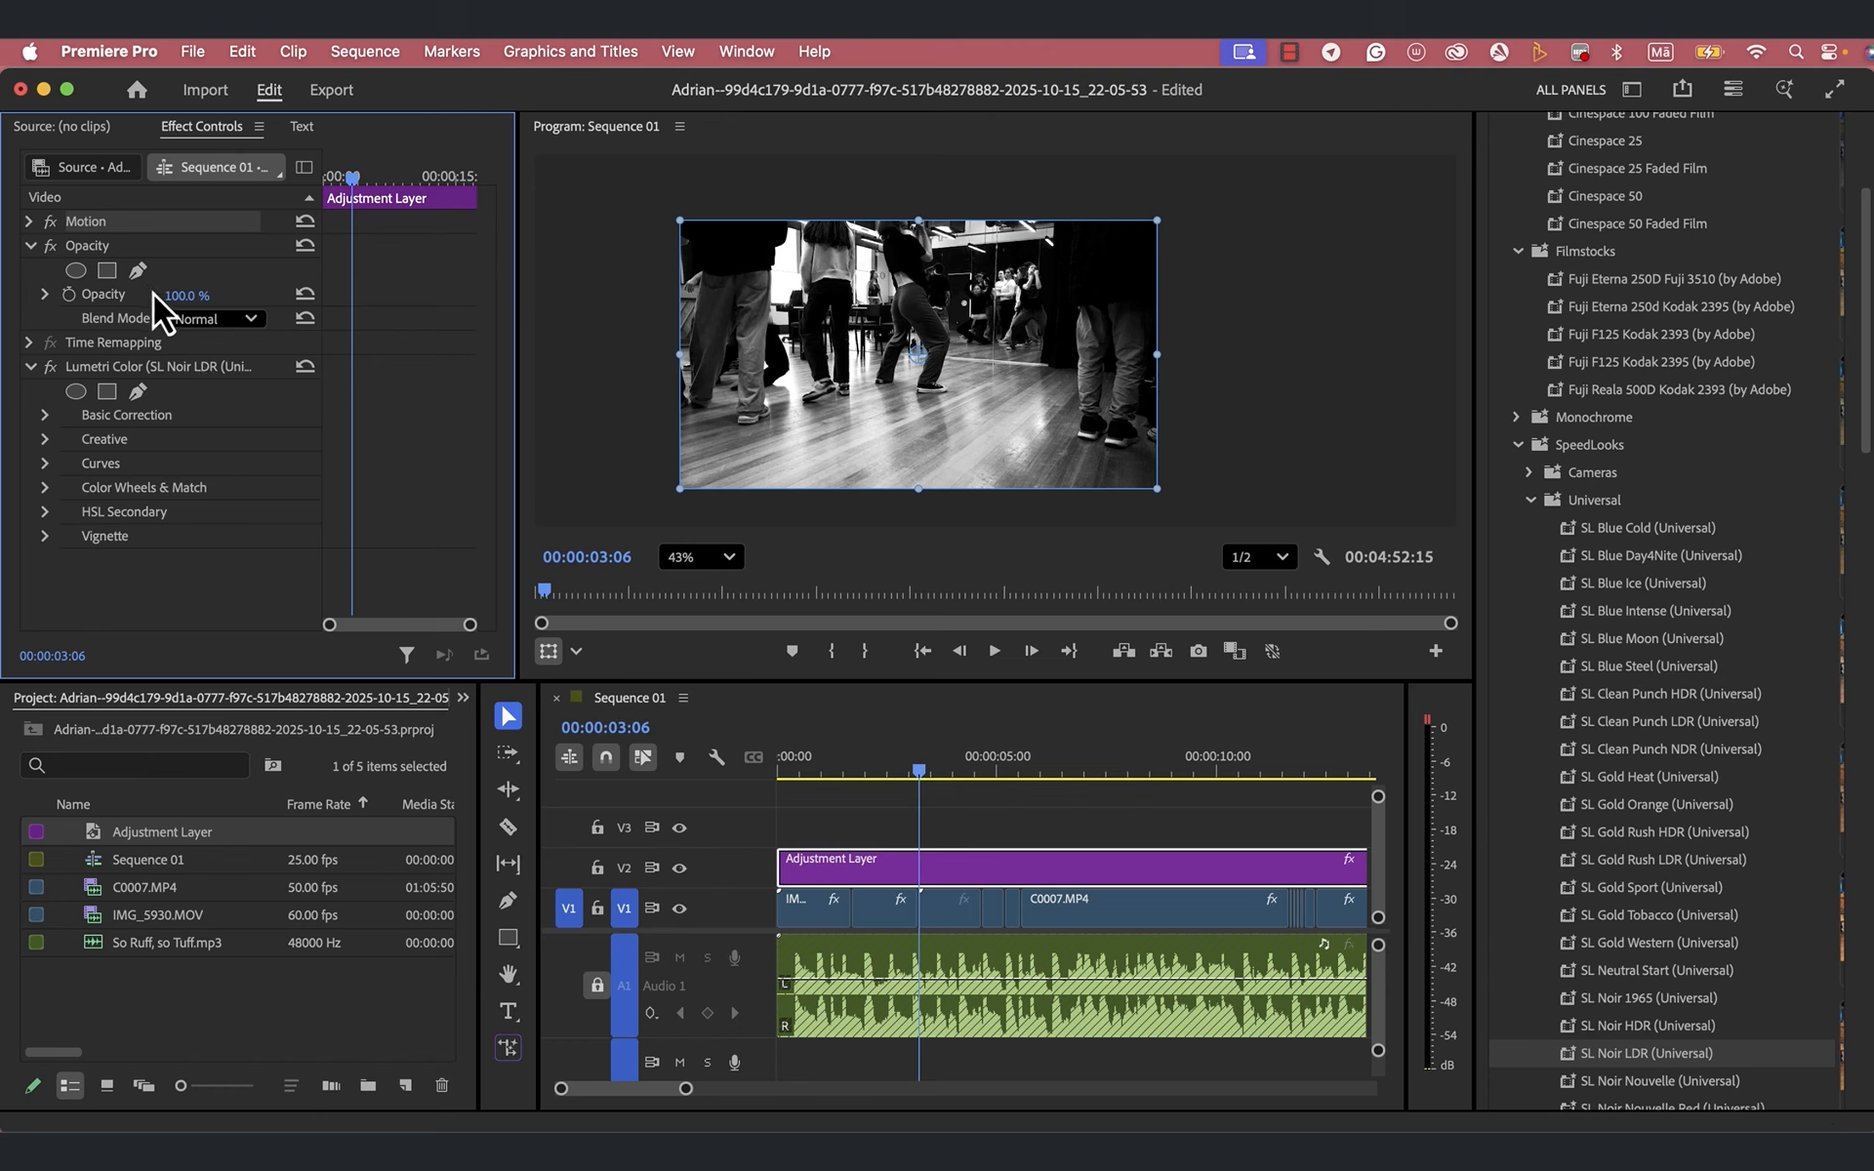
pyautogui.click(71, 296)
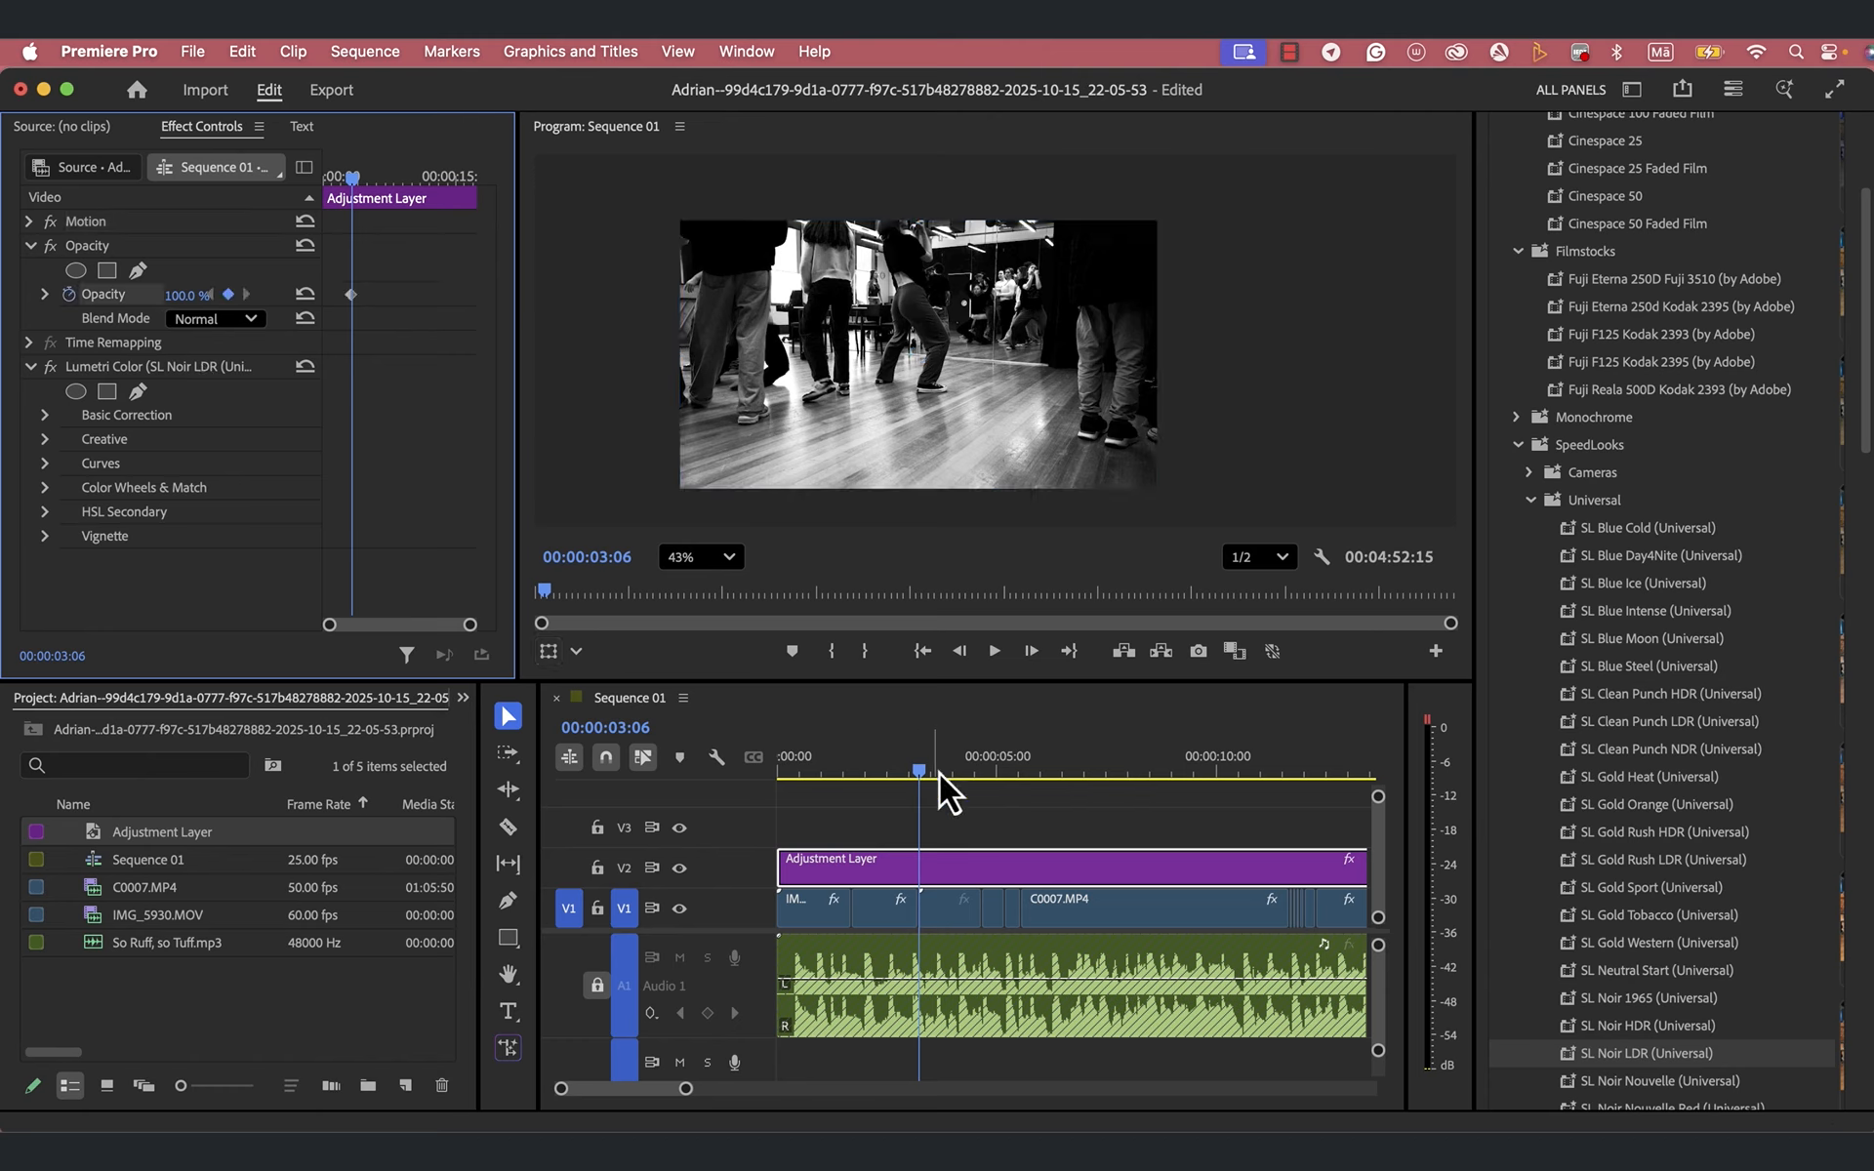
# - Keyframe the Adjustment Layer's Opacity to 0% at 00:00:04:17 and play the sequence from the start to check the fade to colour
pyautogui.moveTo(921, 770); pyautogui.dragTo(986, 774)
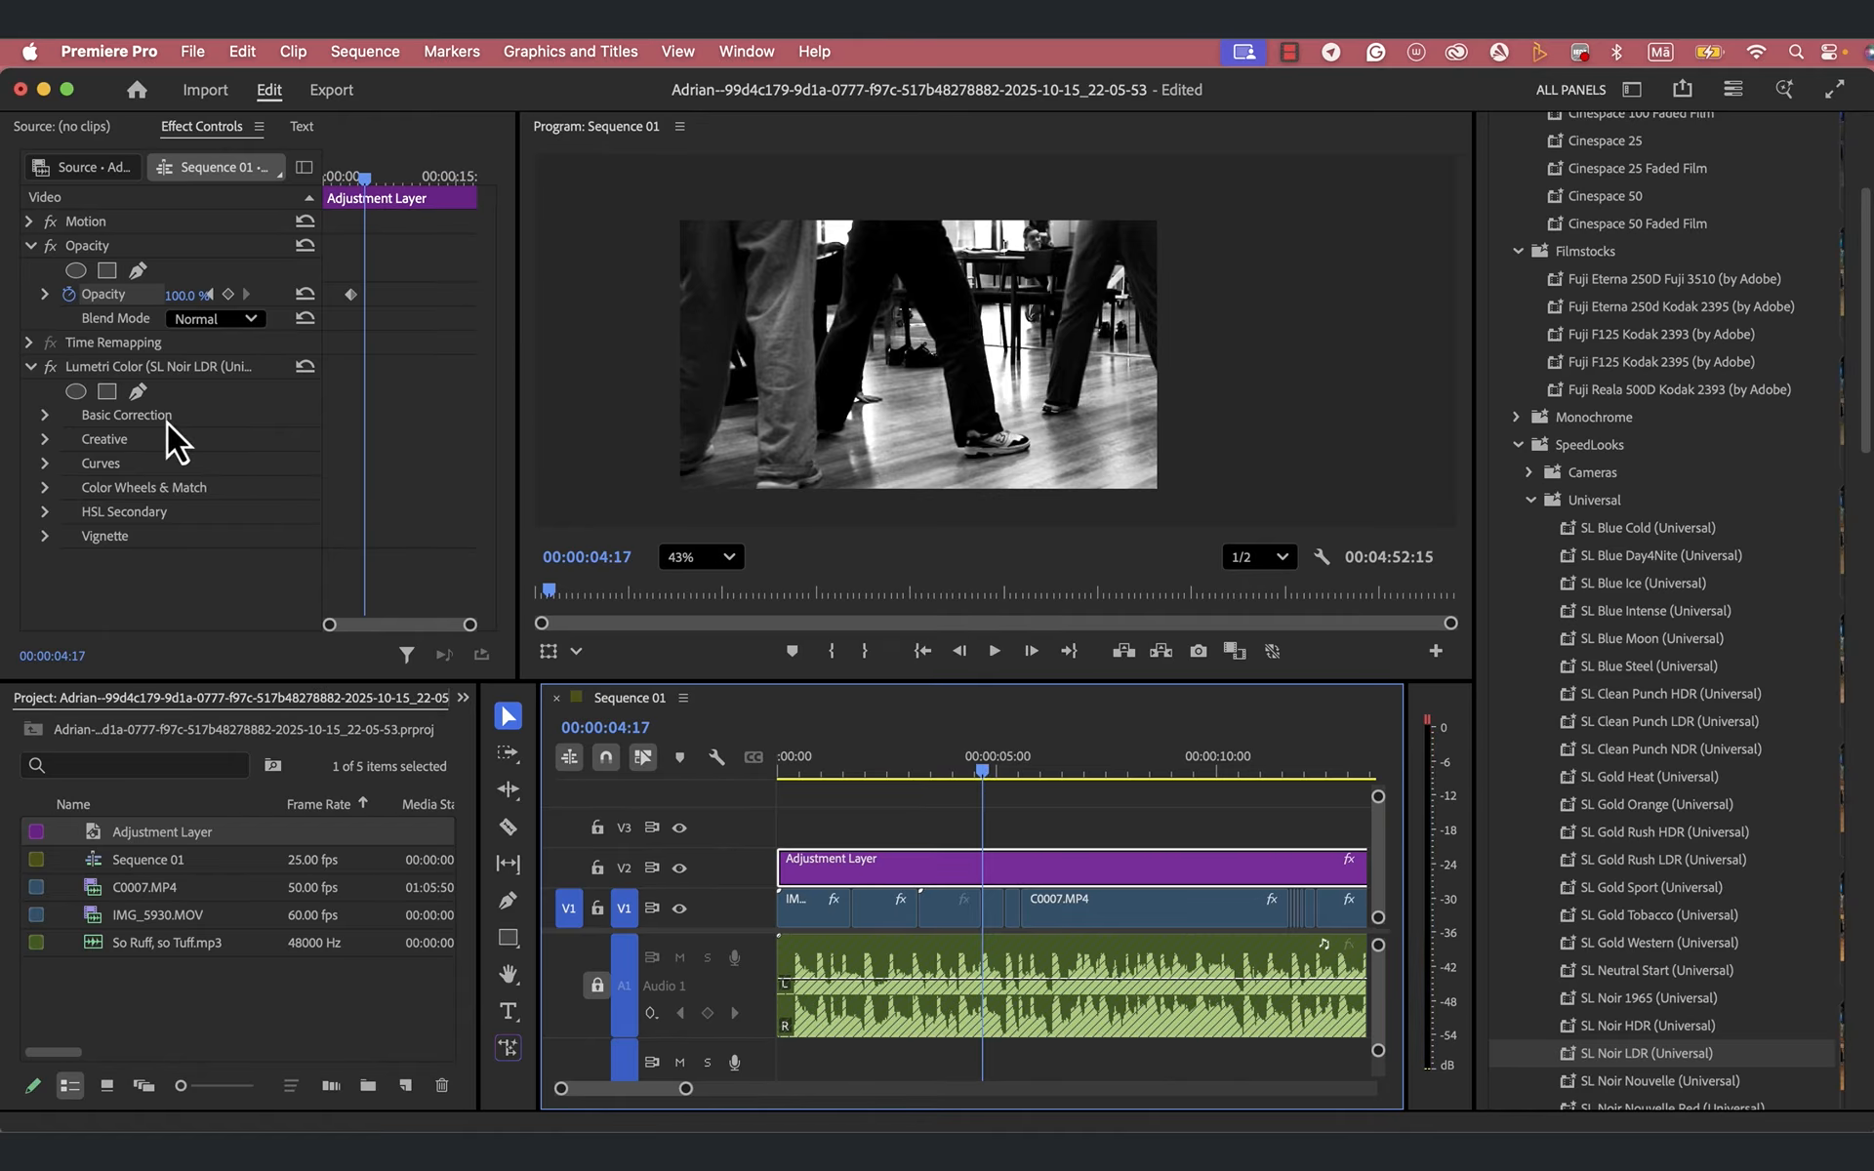
pyautogui.moveTo(189, 298); pyautogui.dragTo(189, 297)
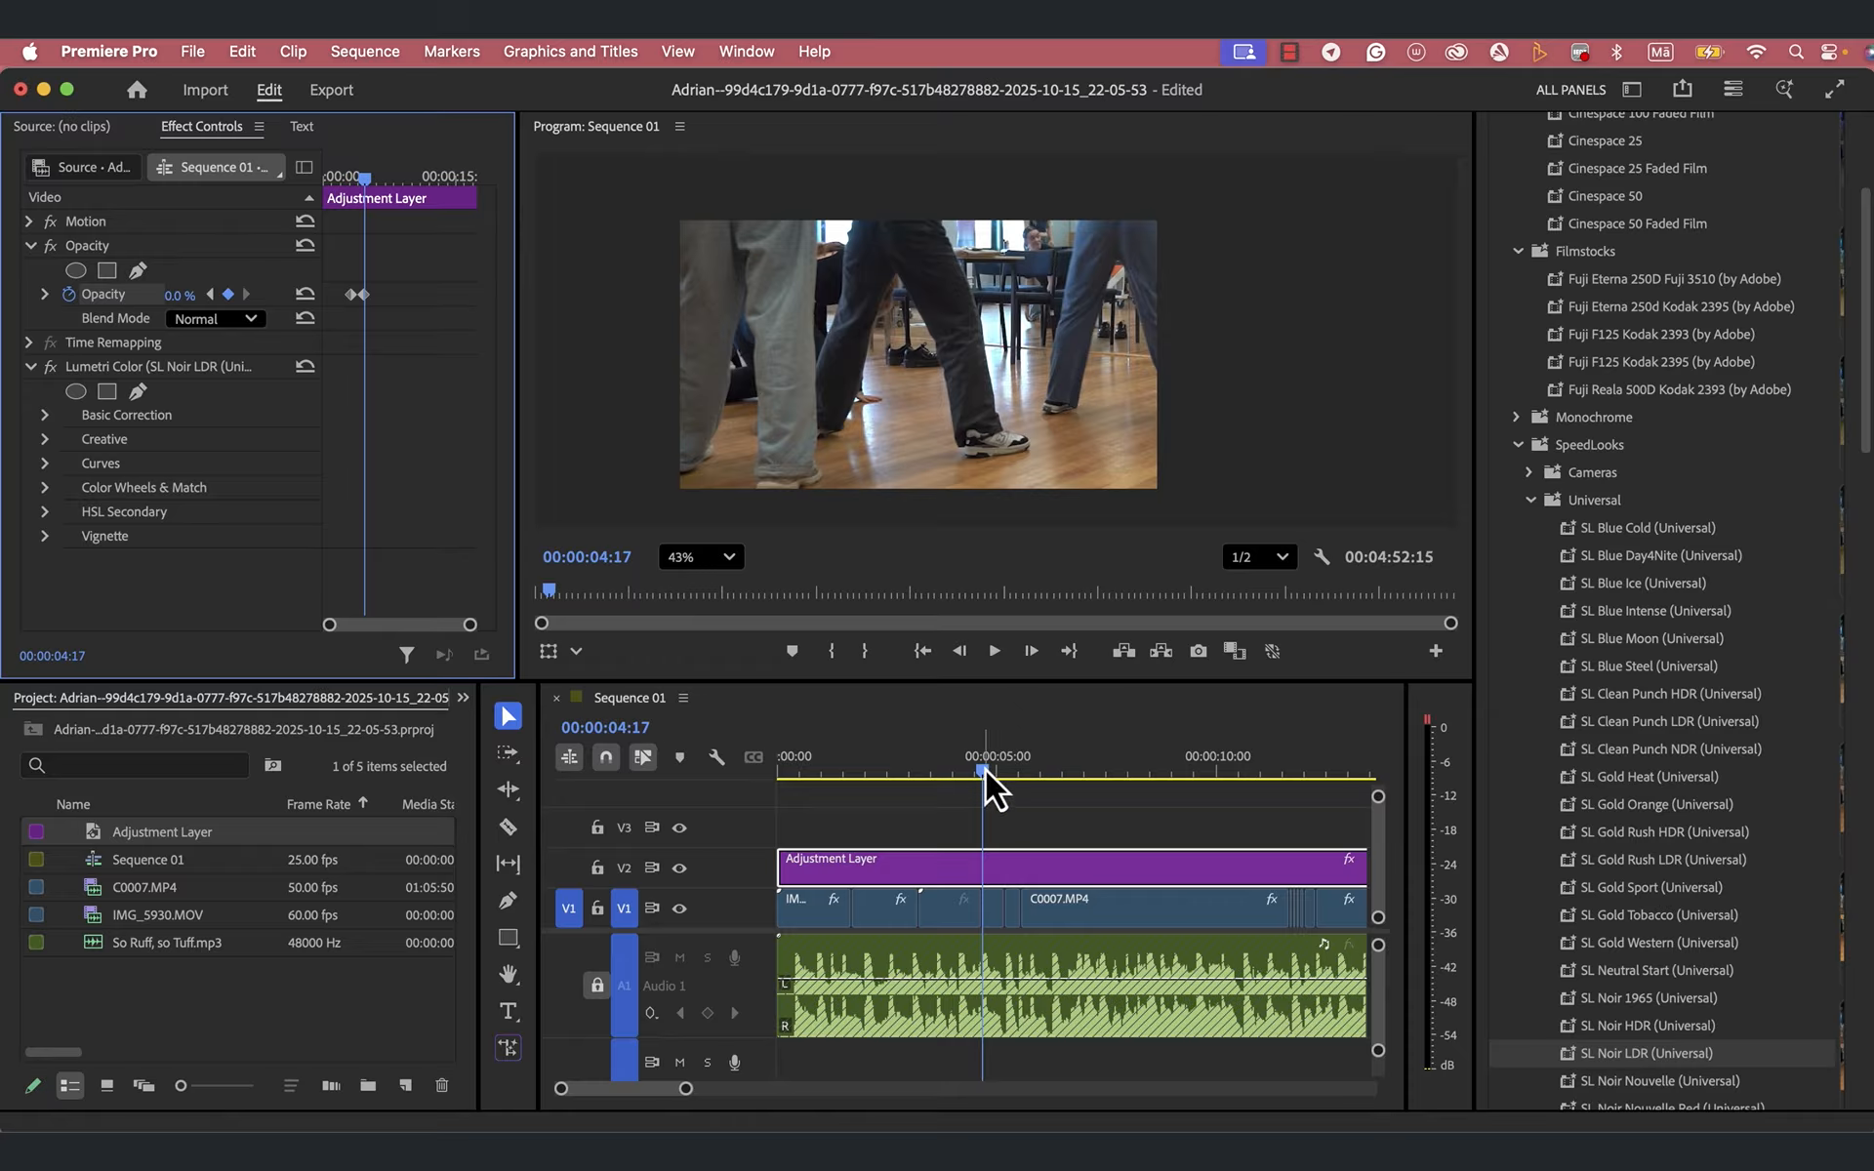
pyautogui.moveTo(987, 769); pyautogui.dragTo(765, 817)
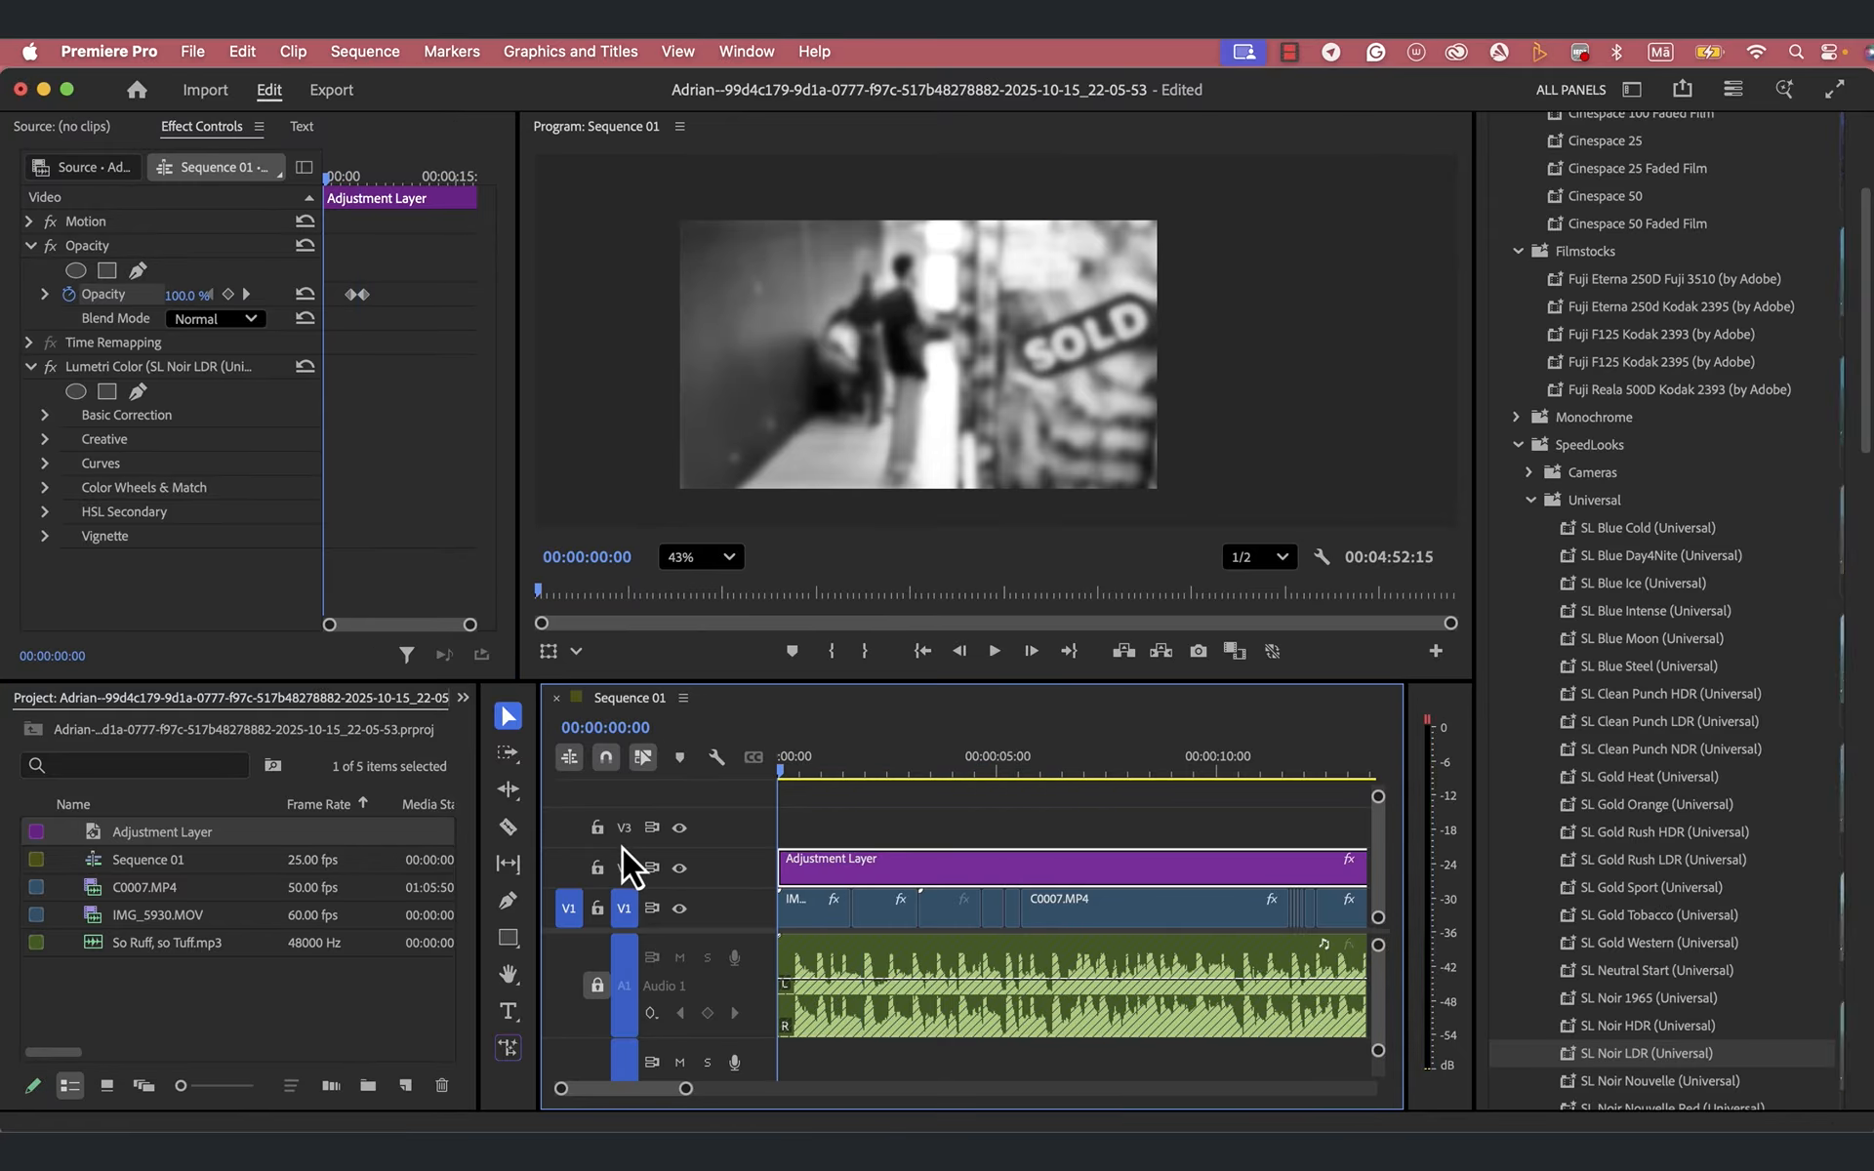
pyautogui.press('space')
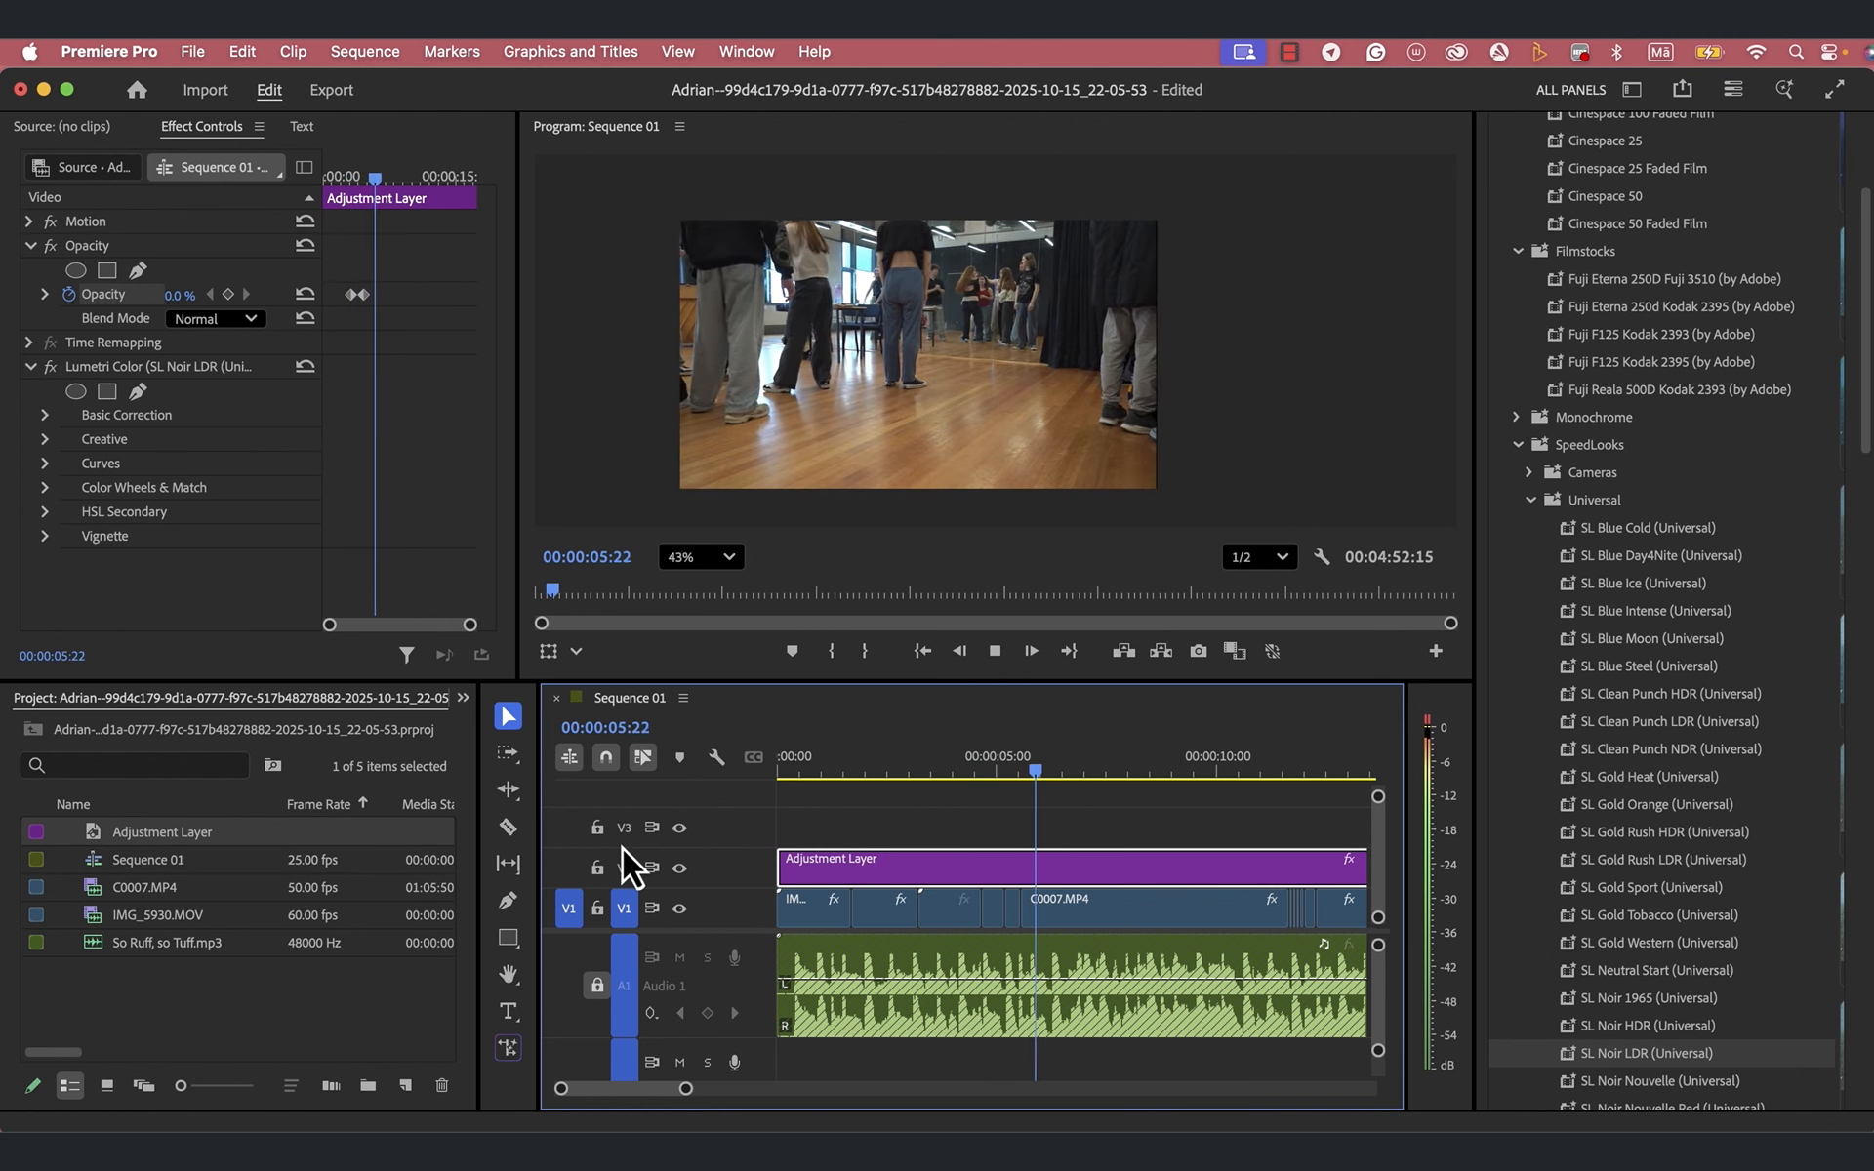
pyautogui.press('space')
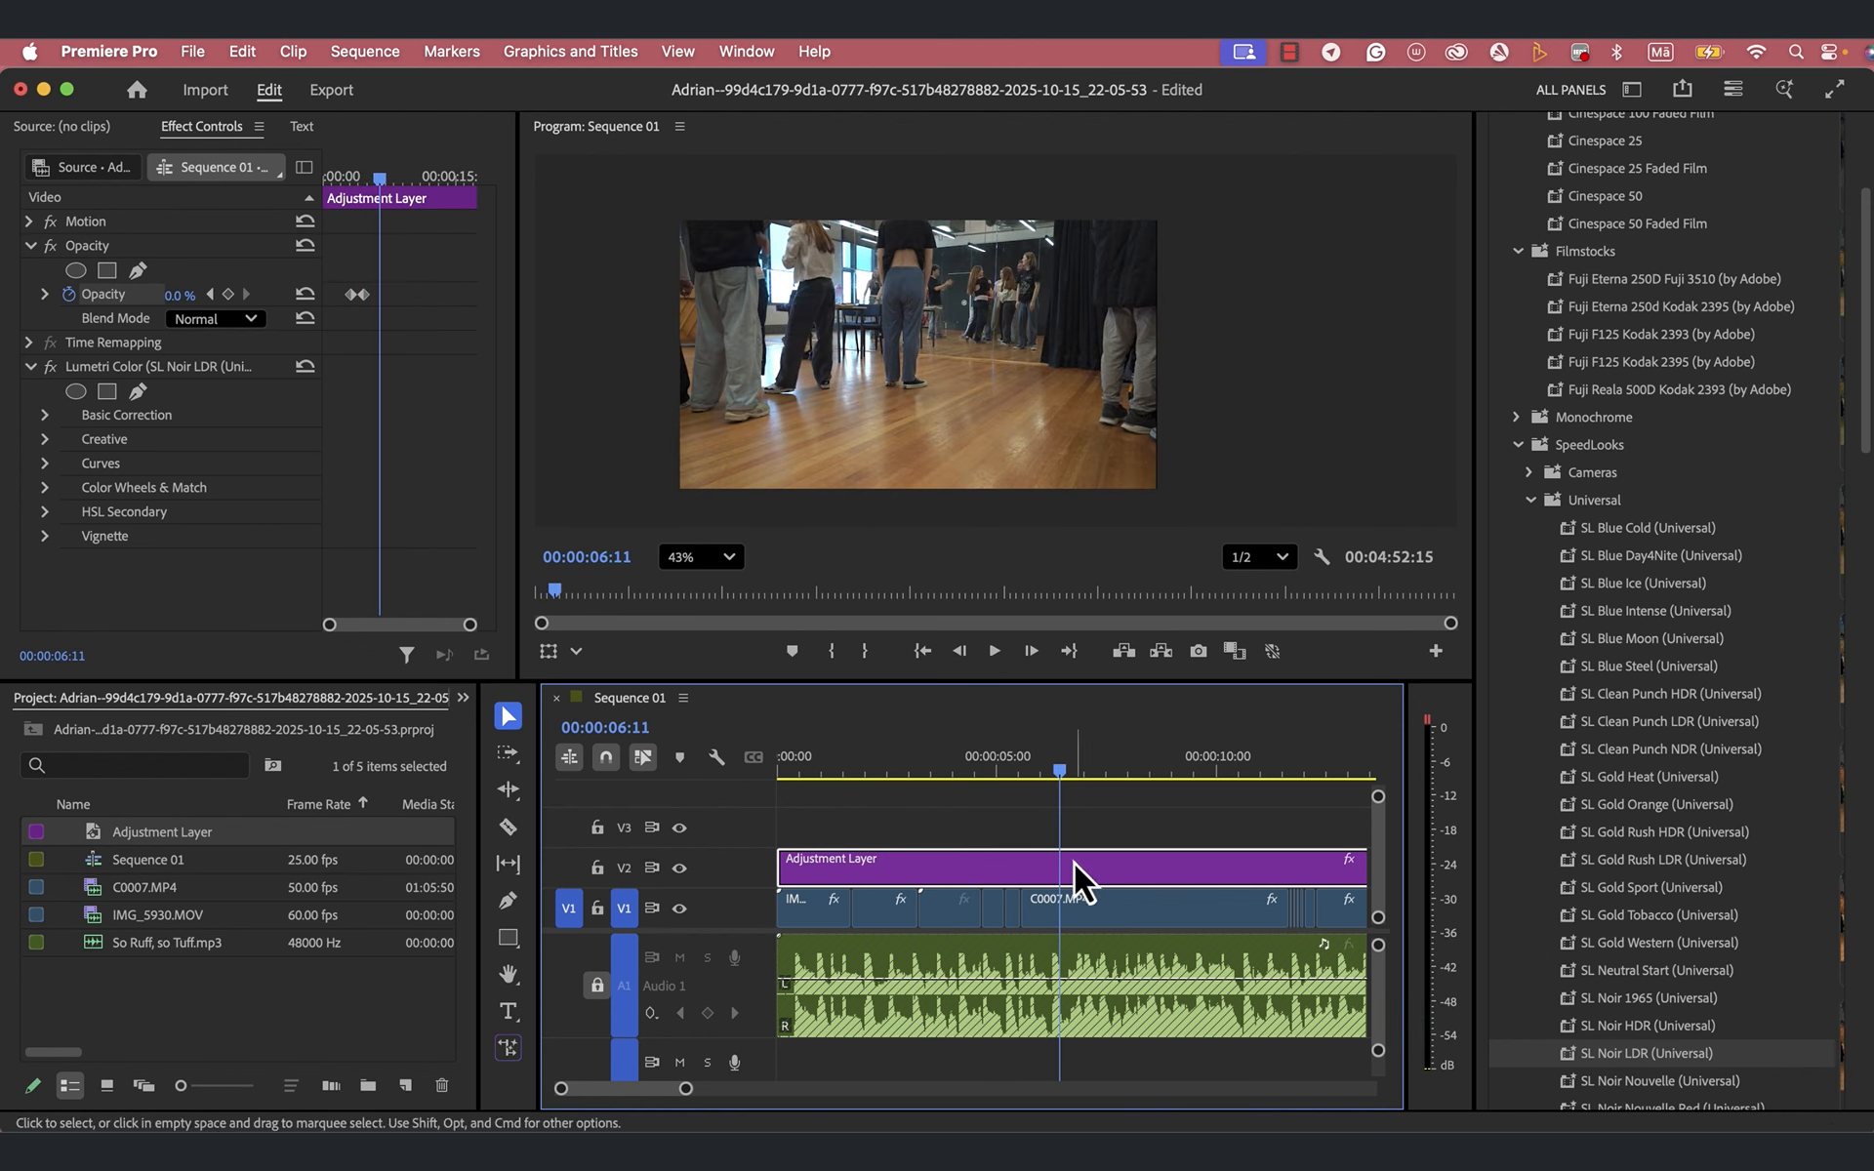
# - Trim the end of the Adjustment Layer on V2 back to the start of the last C0007.MP4 clip
pyautogui.scroll(-5, 1074, 863)
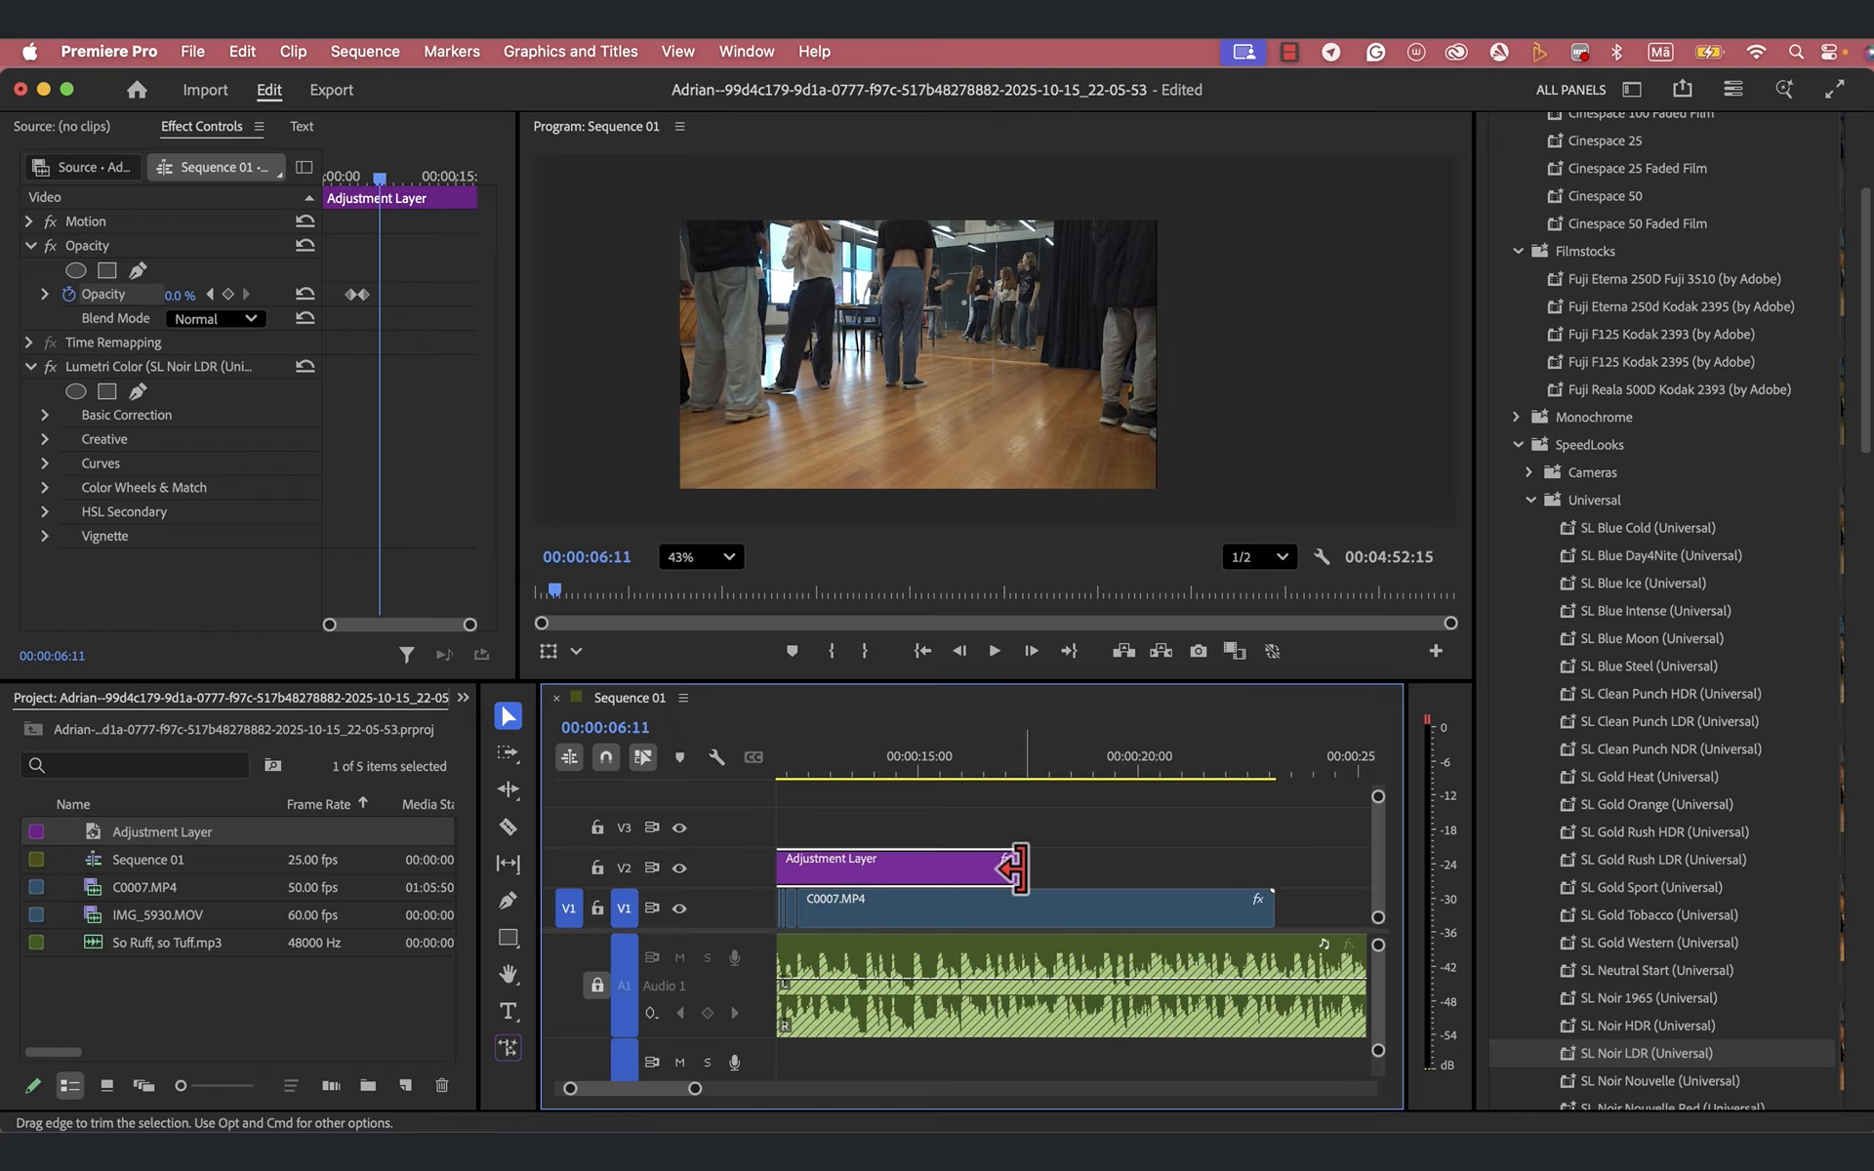
pyautogui.moveTo(1014, 865); pyautogui.dragTo(846, 870)
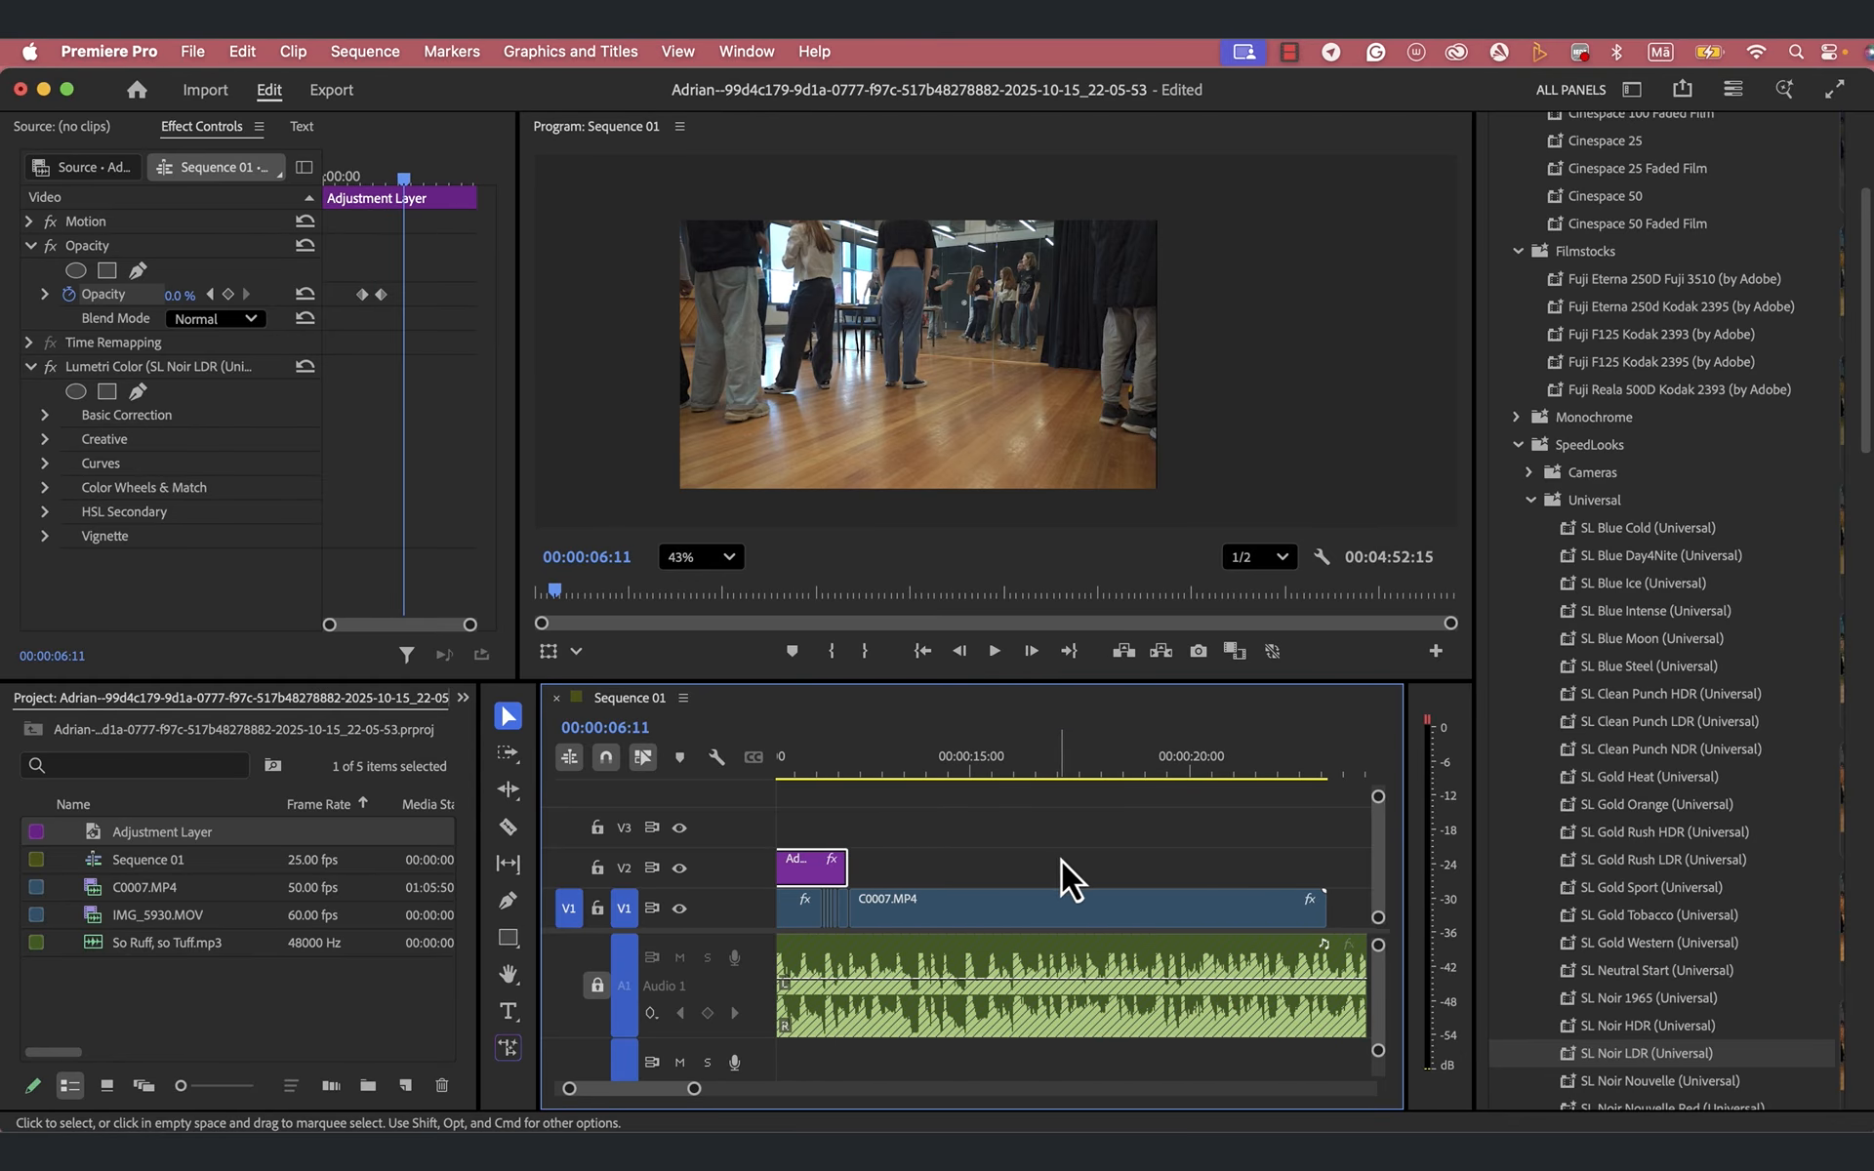
pyautogui.hscroll(-5, 870, 833)
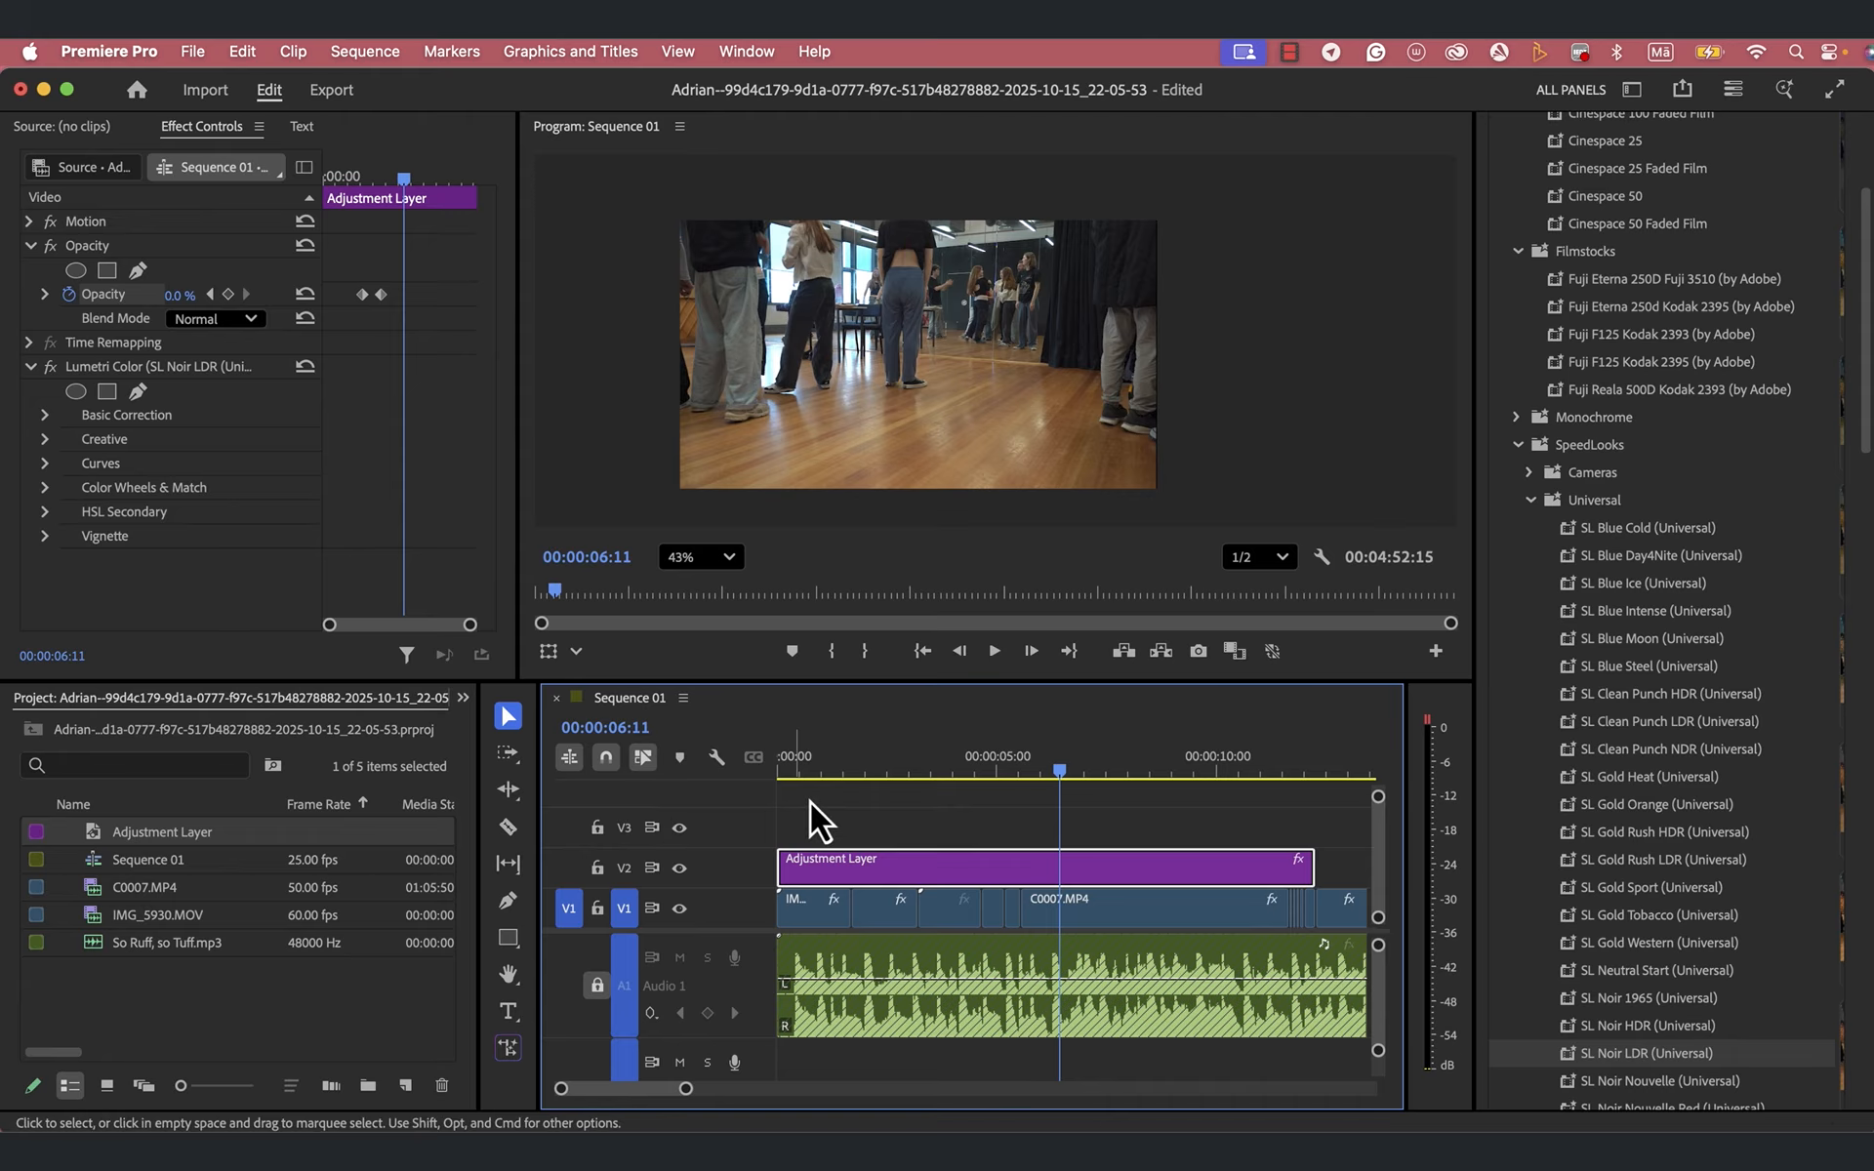
# - Trim the end of the last C0007.MP4 clip on V1 back to 00:00:17:03
pyautogui.hscroll(5, 1109, 835)
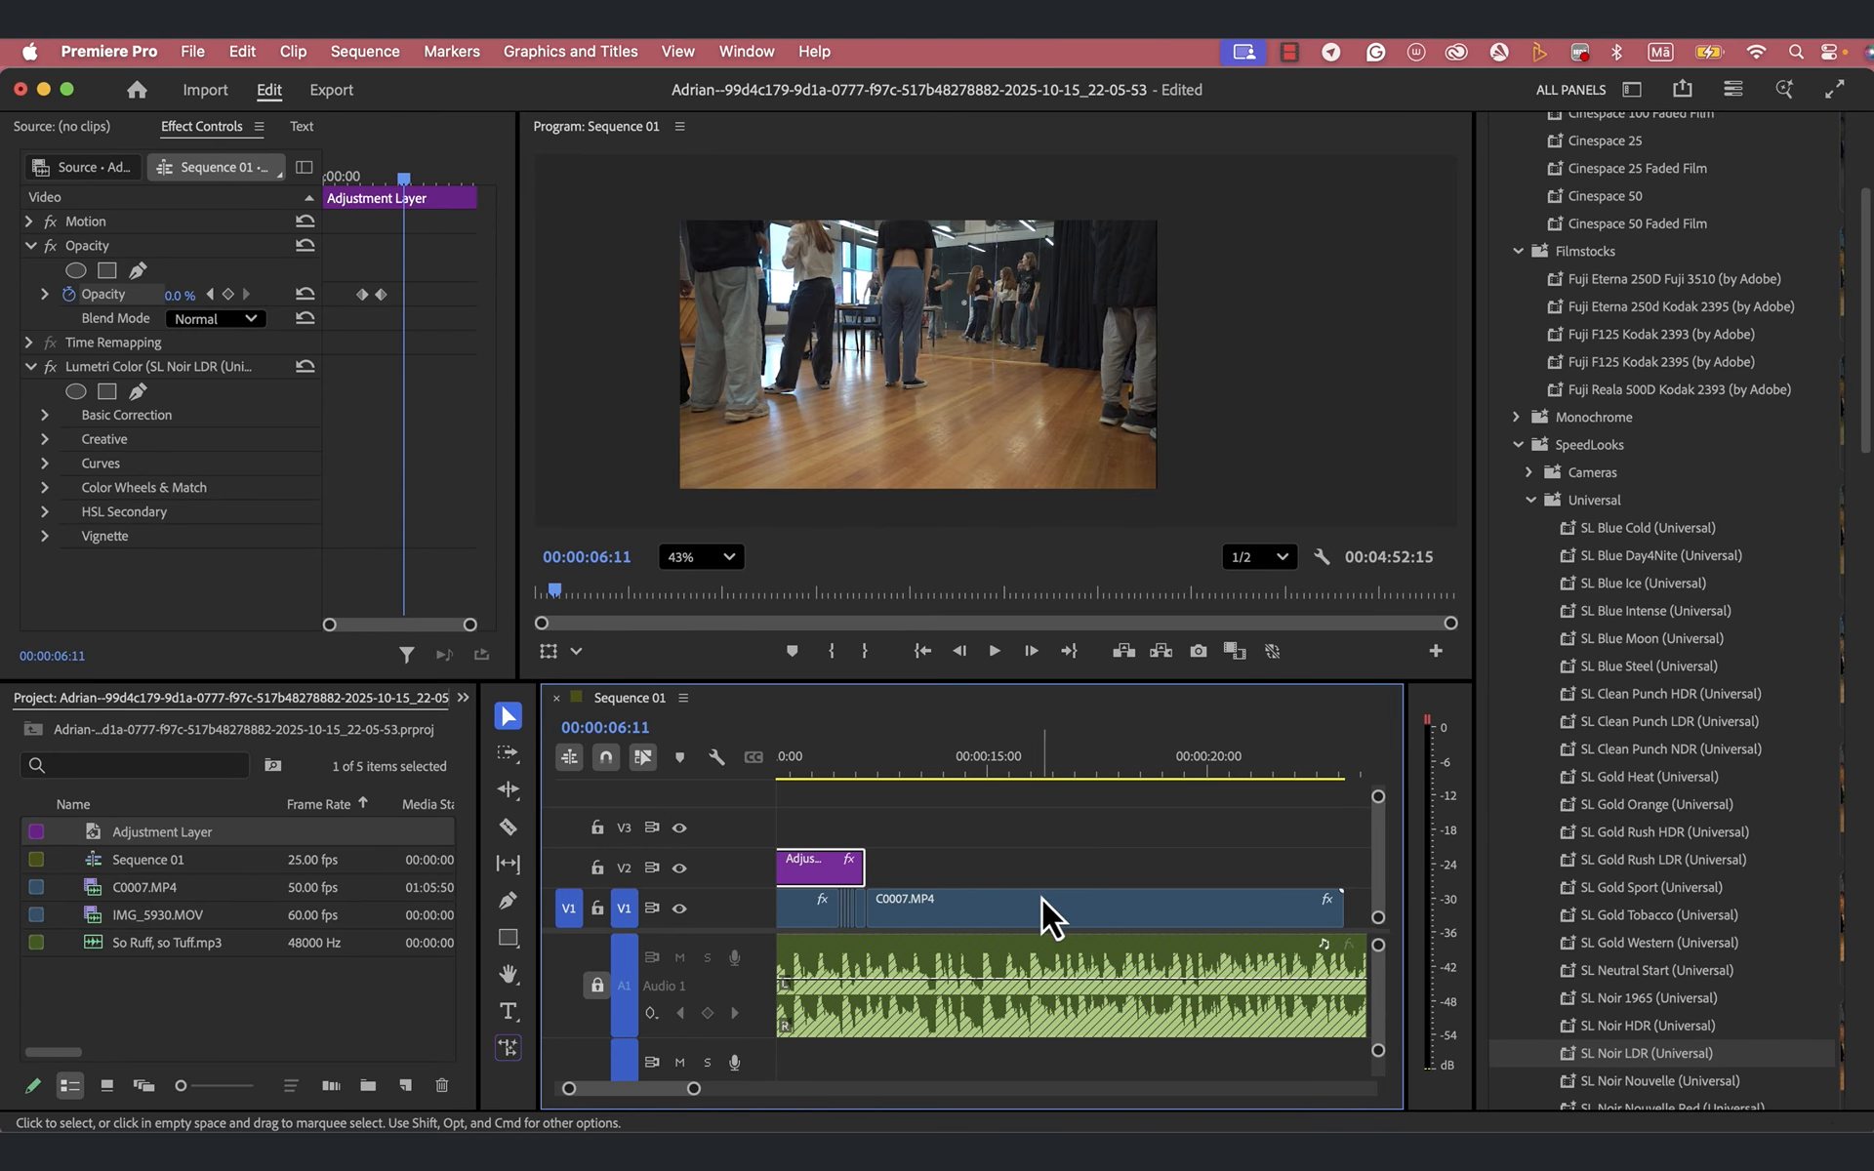
pyautogui.click(1047, 771)
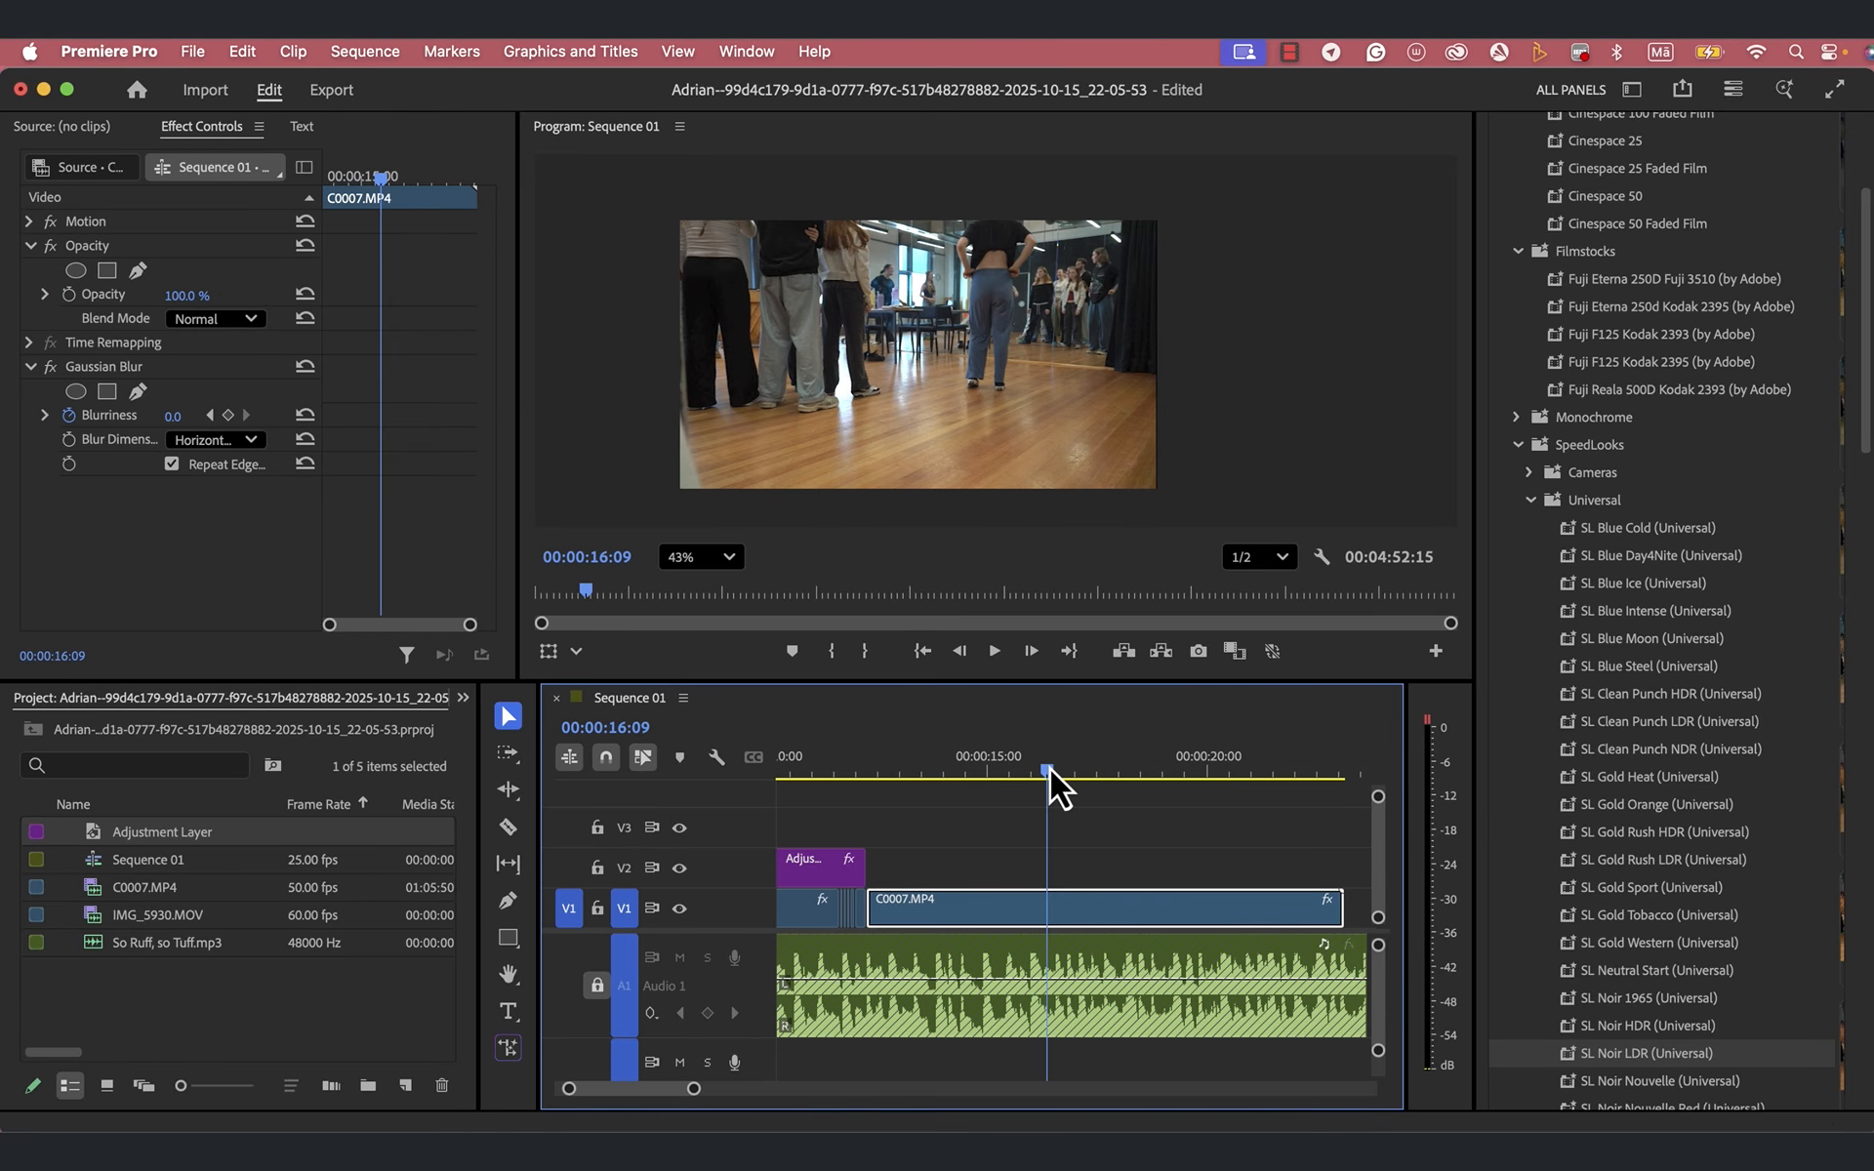
pyautogui.moveTo(1050, 771); pyautogui.dragTo(1079, 769)
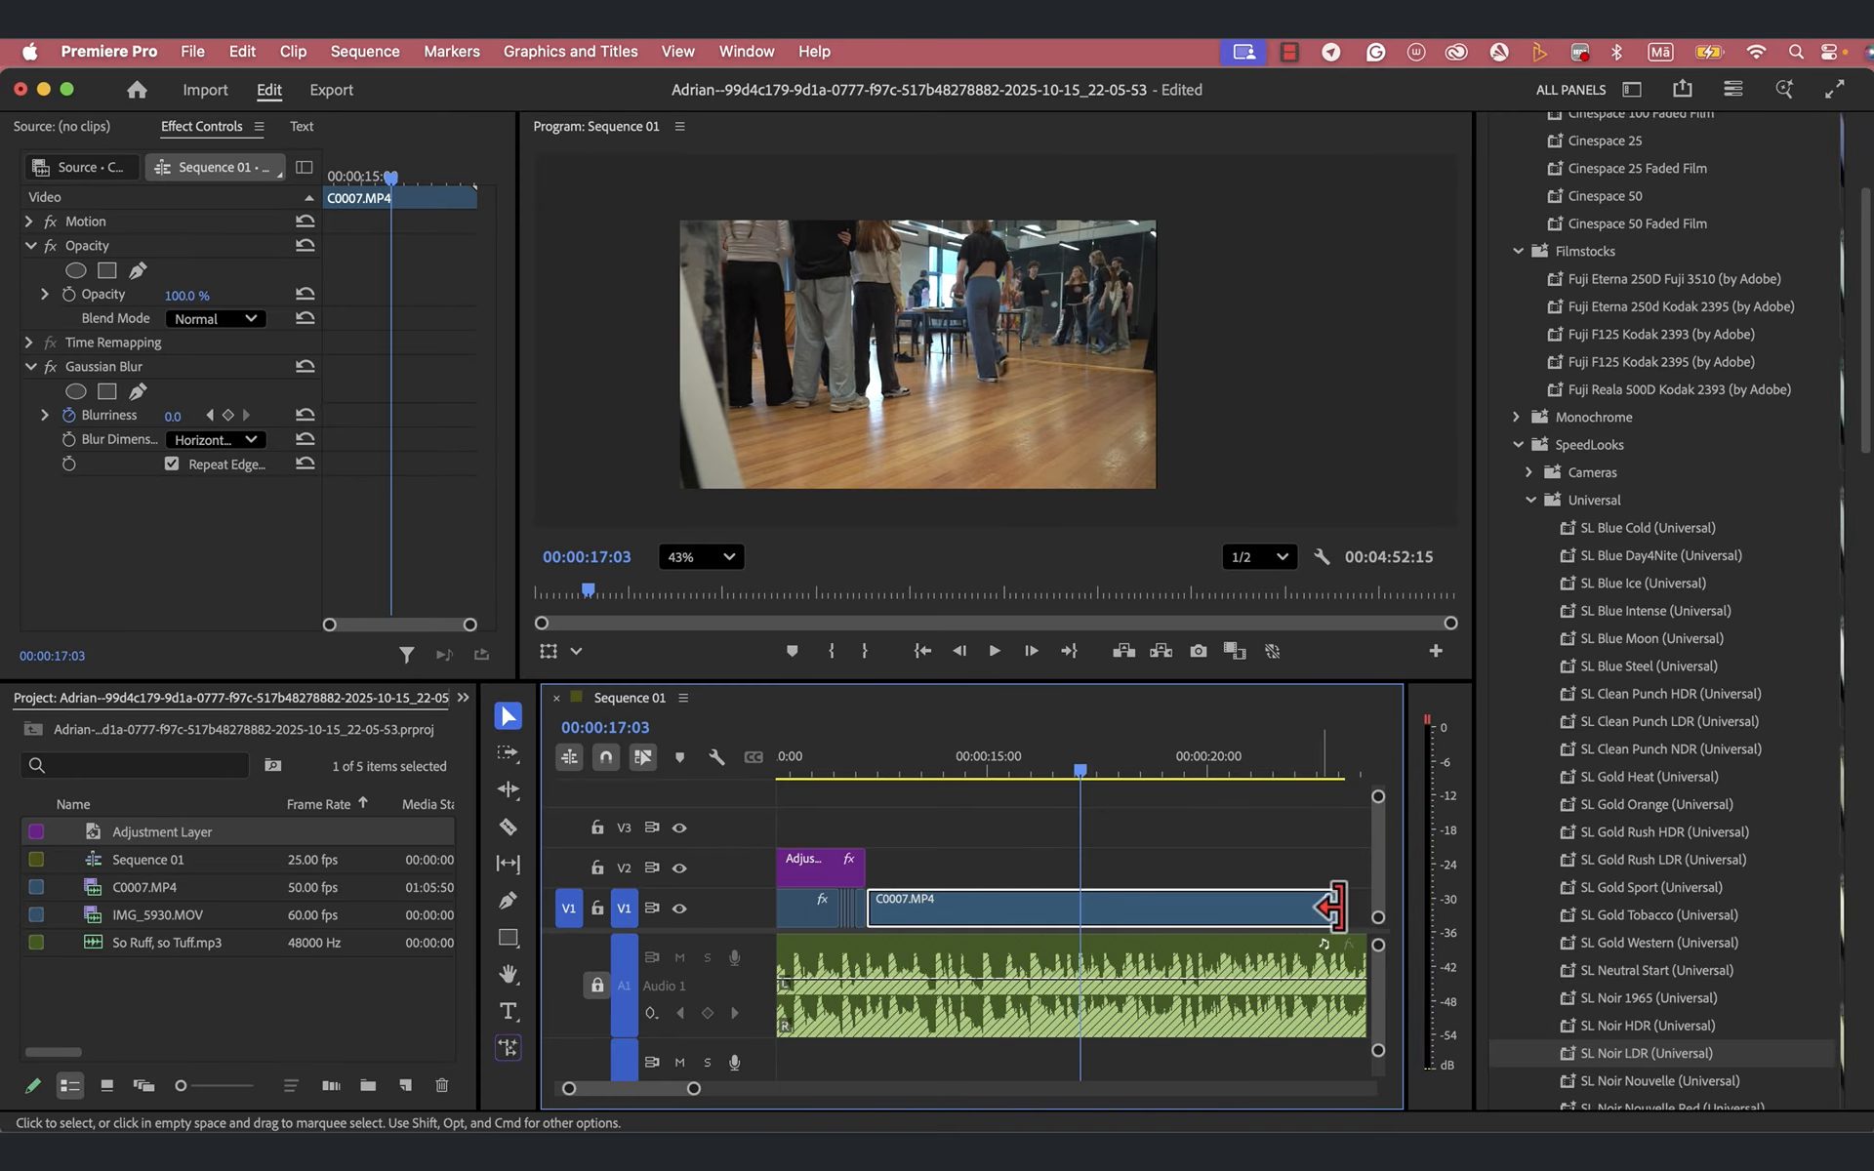
pyautogui.moveTo(1329, 907); pyautogui.dragTo(1069, 927)
# - Preview the clips in the movie in premiere/clips folder and import IMG_5941.MOV into the project
pyautogui.doubleClick(196, 1015)
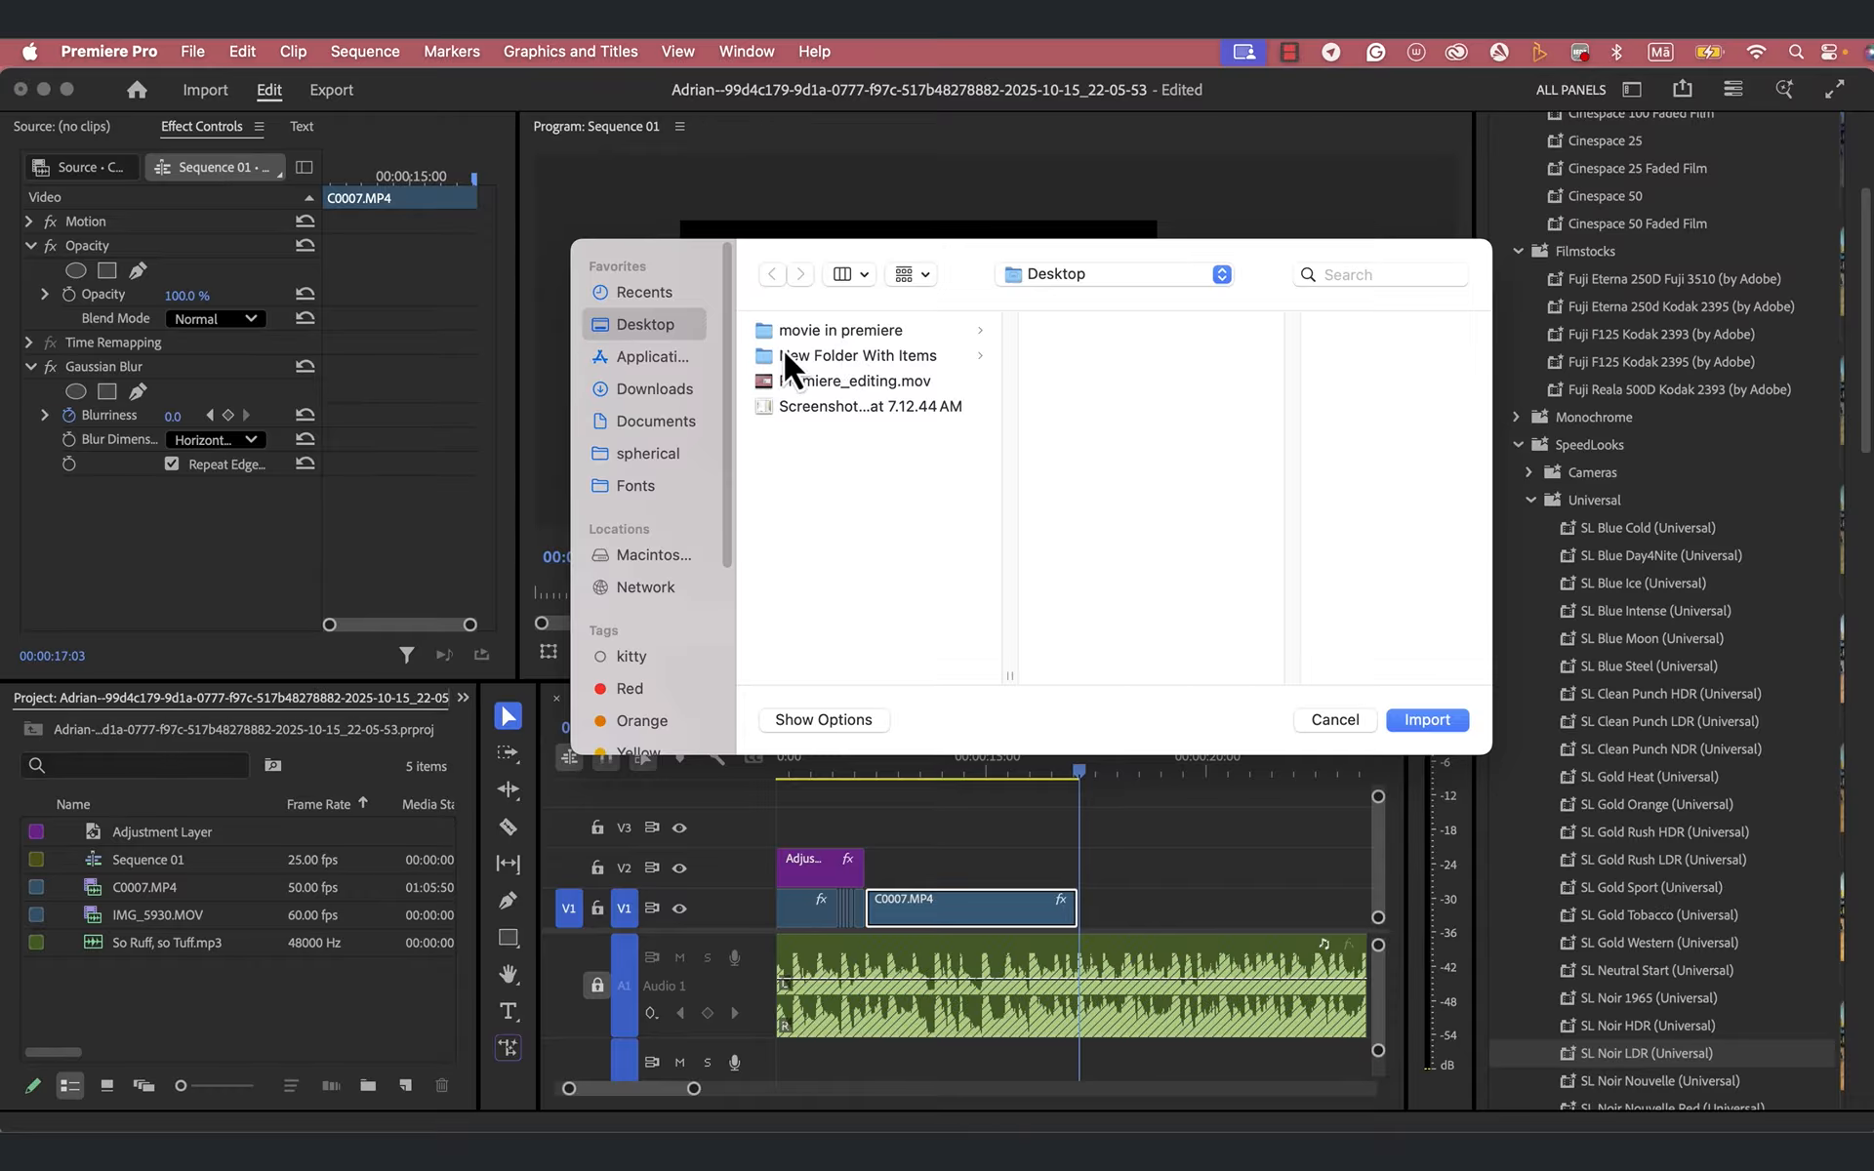
pyautogui.click(834, 331)
pyautogui.click(1121, 408)
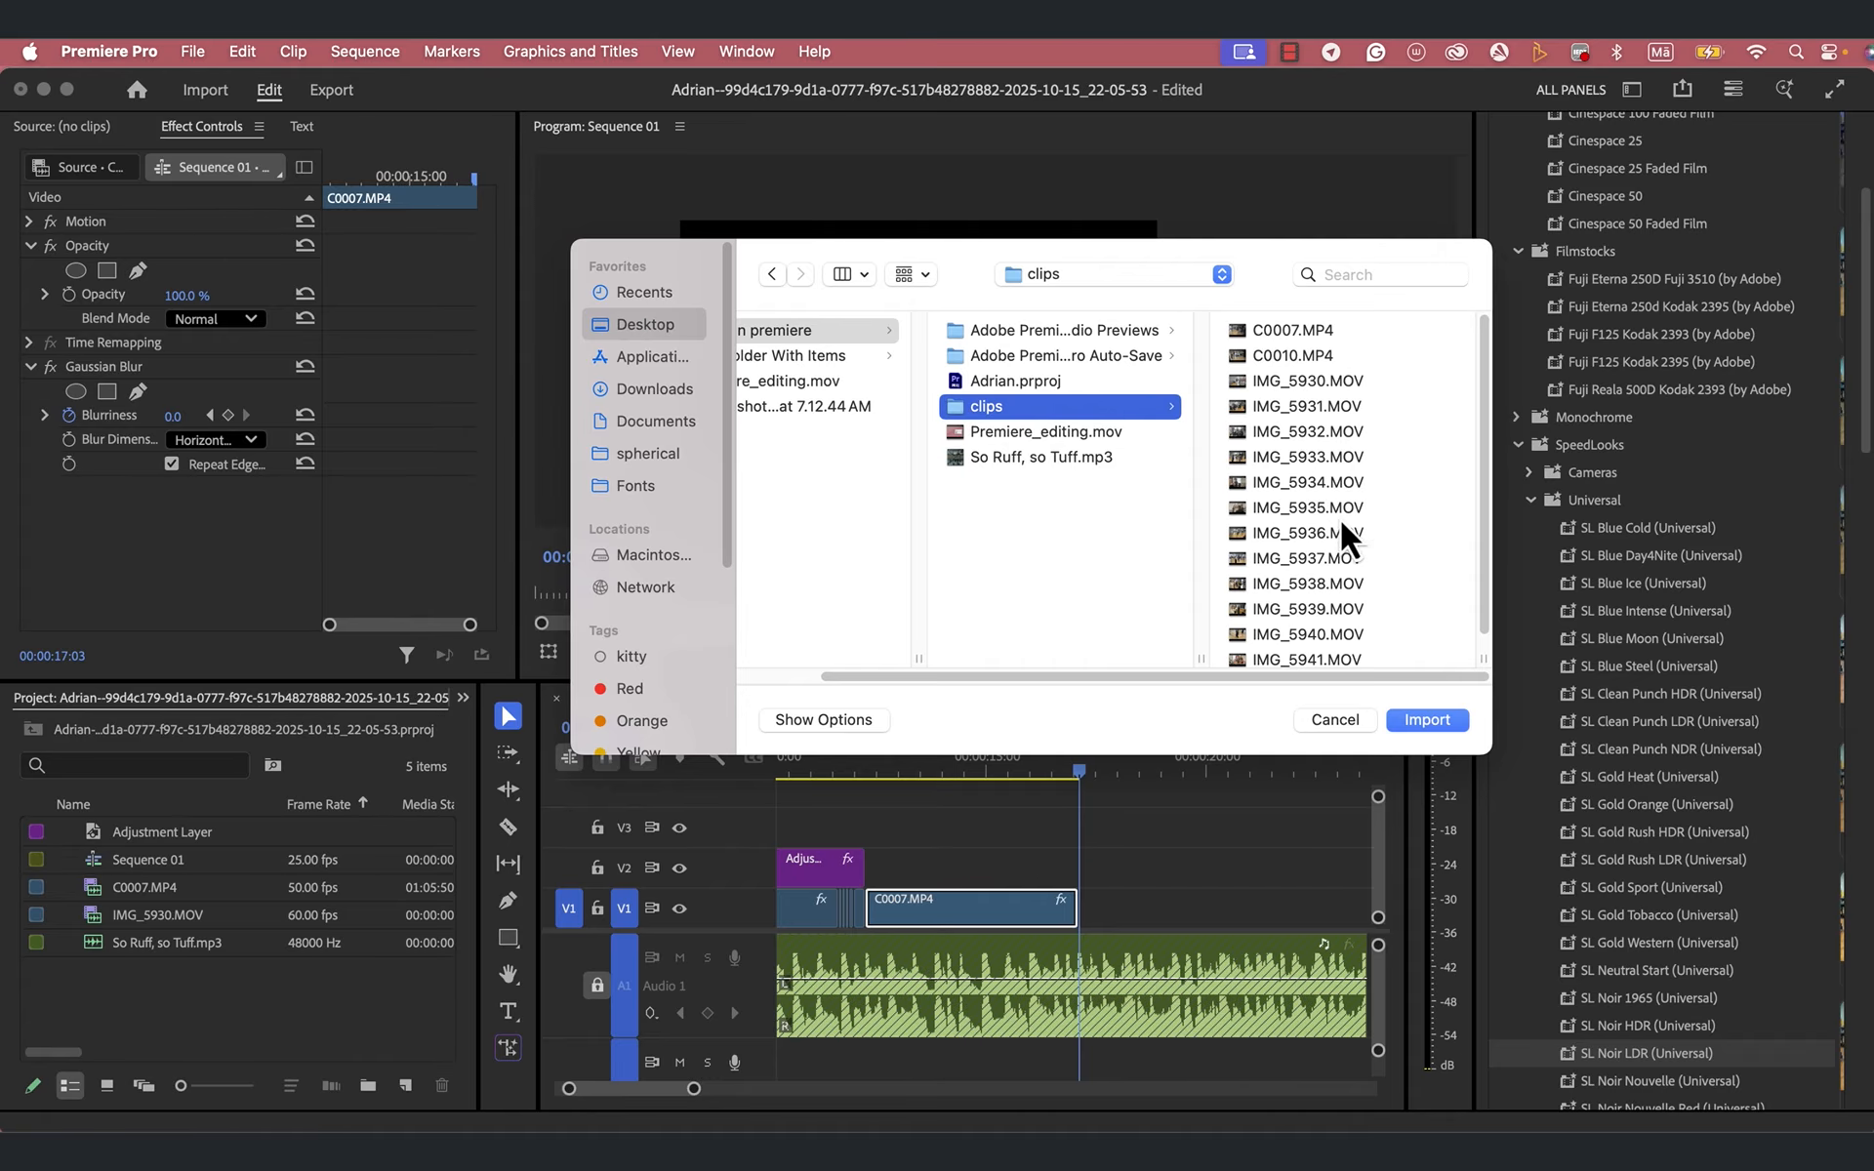
pyautogui.click(1282, 529)
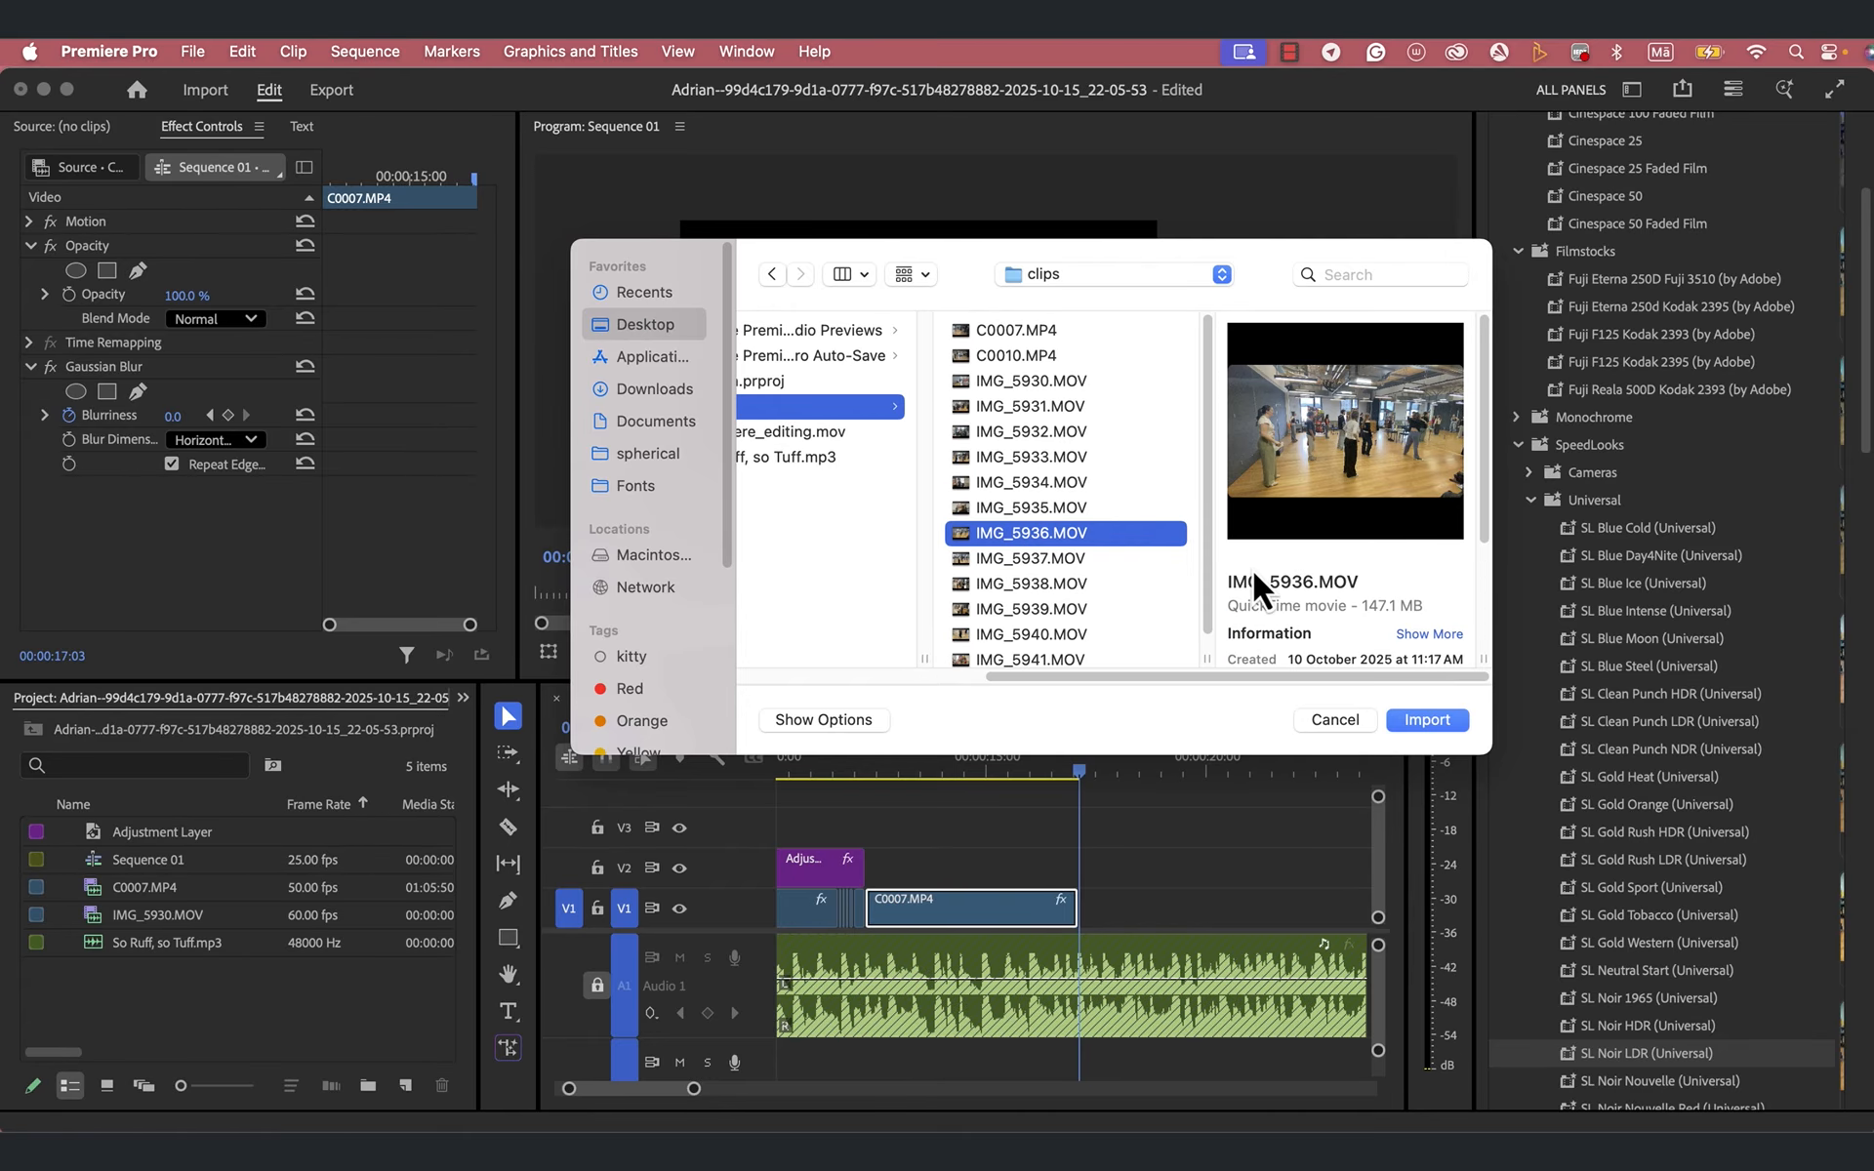
pyautogui.press('Down')
pyautogui.press('Down')
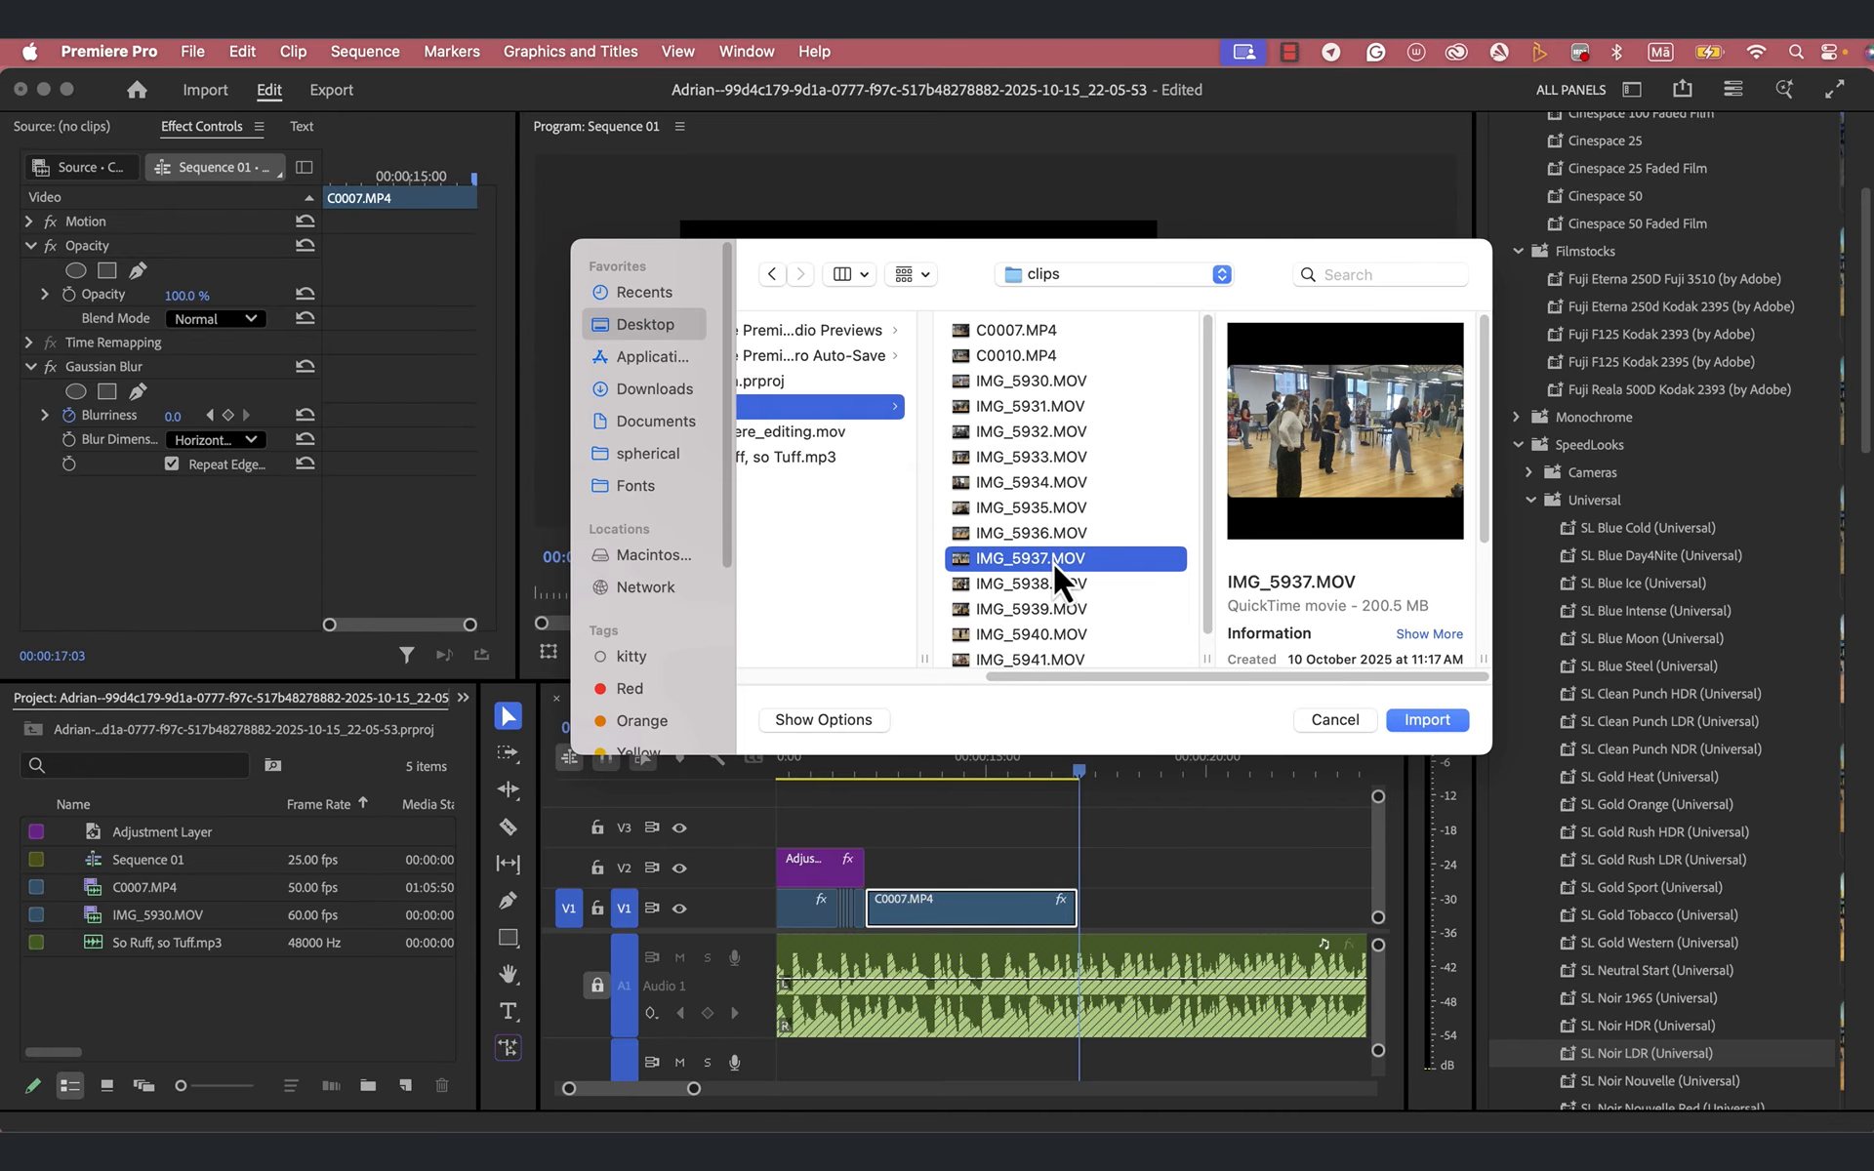
pyautogui.press('Down')
pyautogui.press('Down')
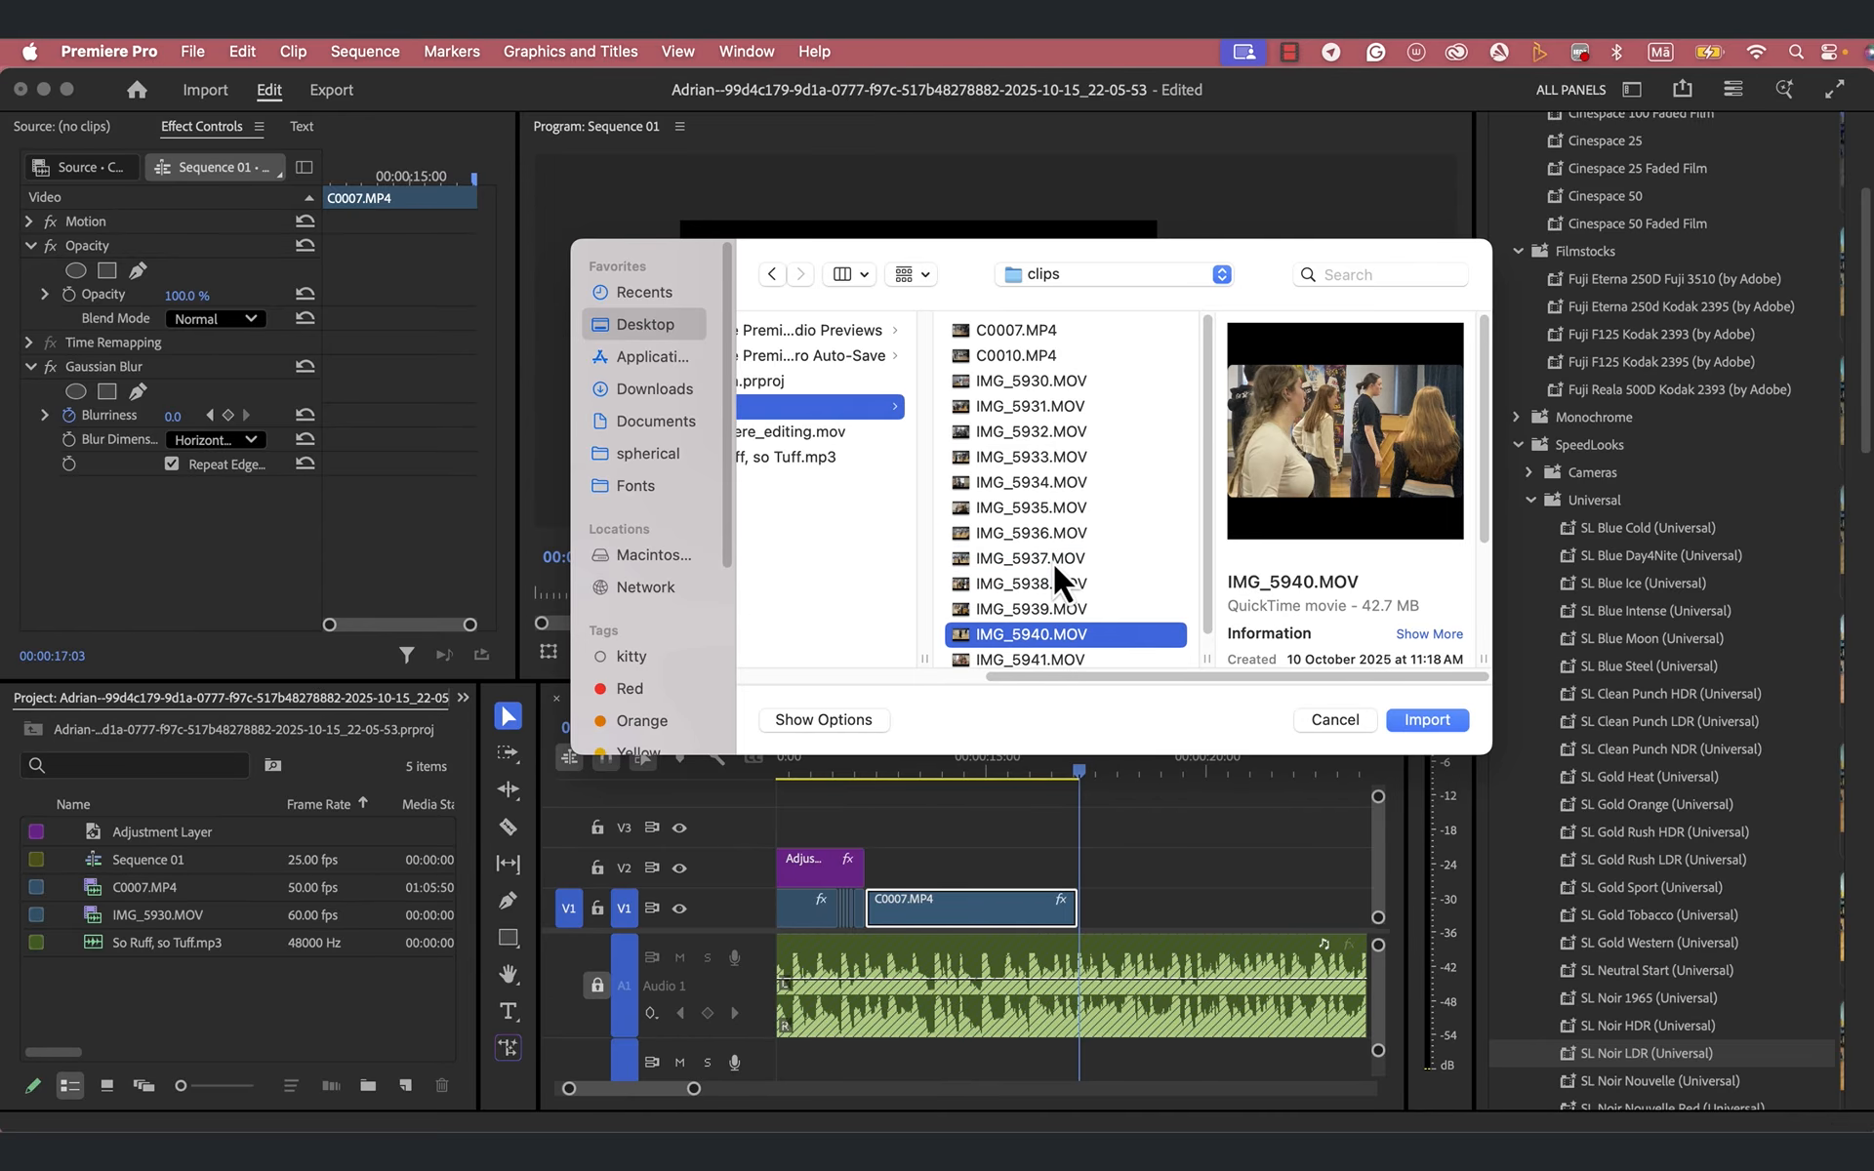
pyautogui.press('Down')
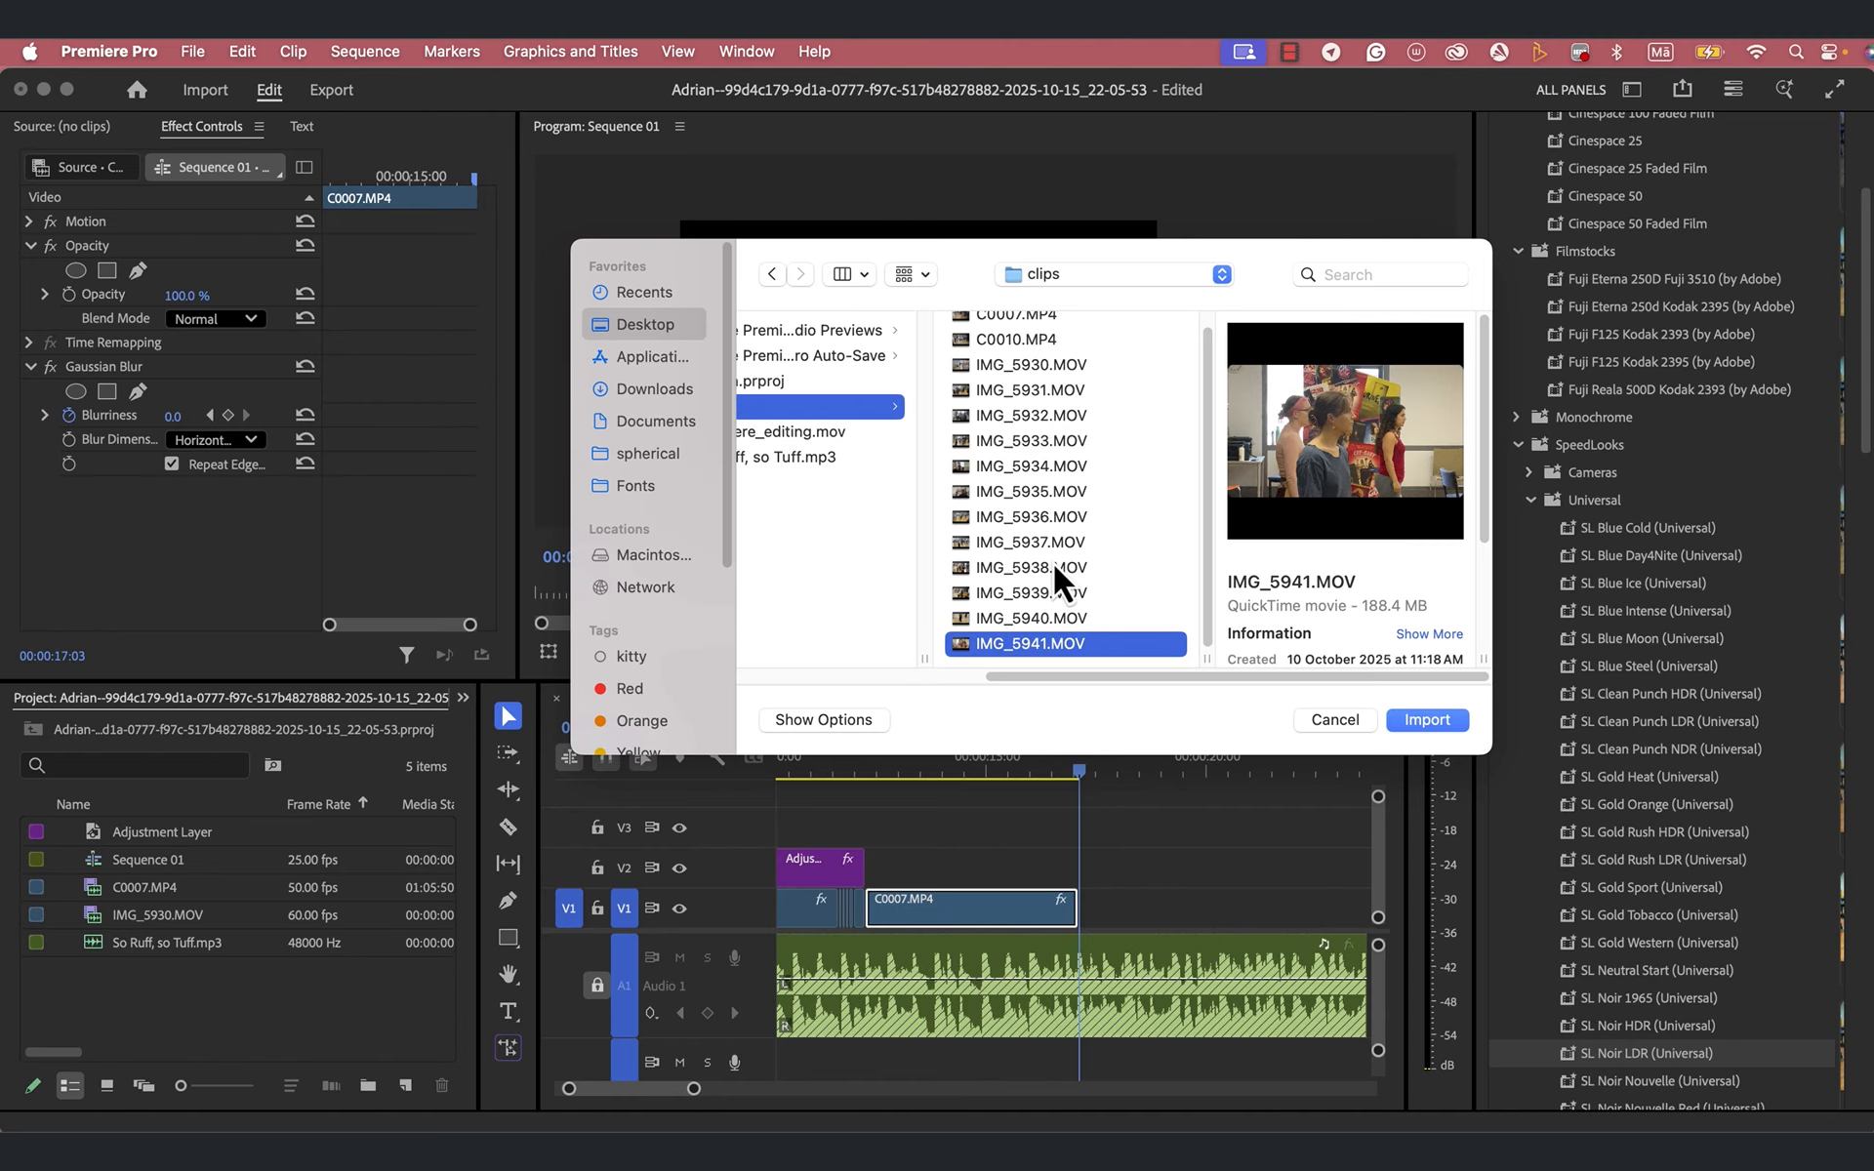
pyautogui.press('Up')
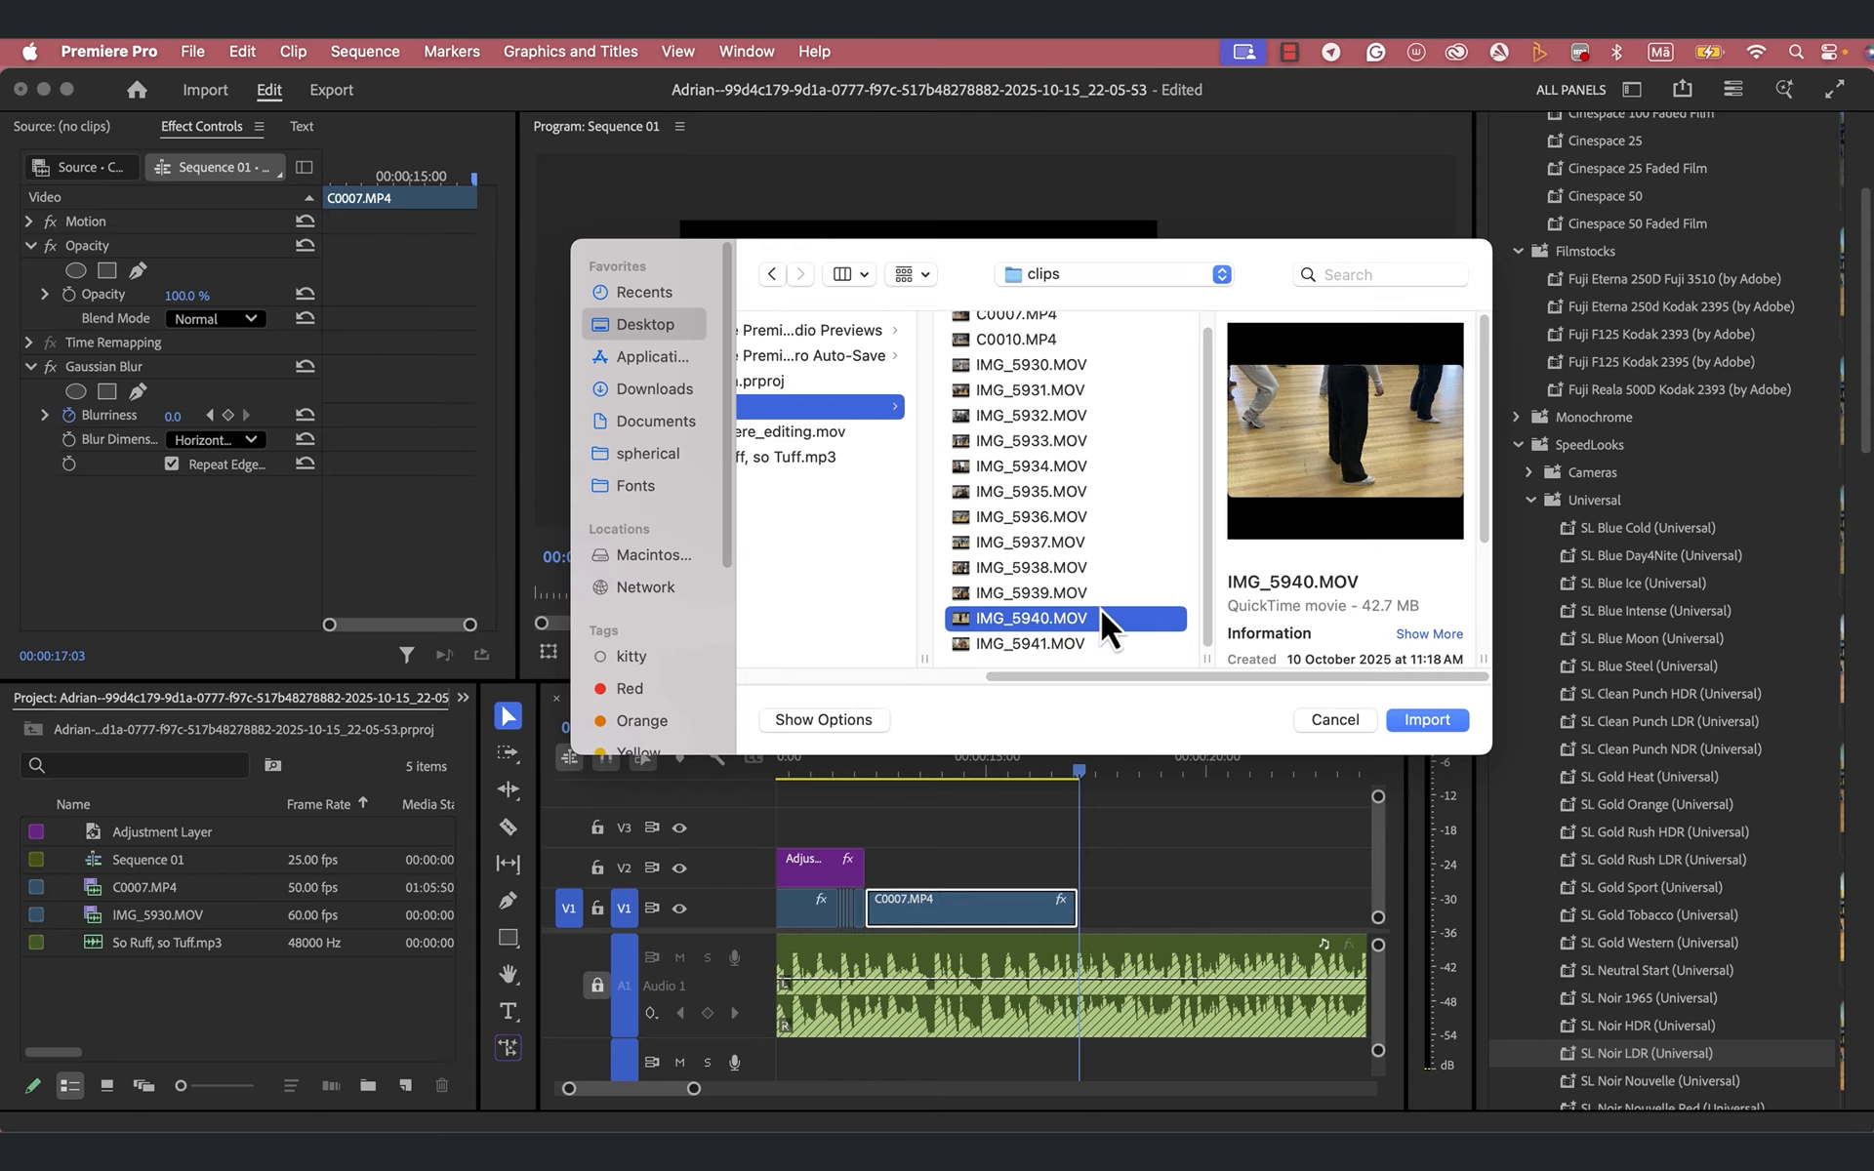
pyautogui.click(1053, 640)
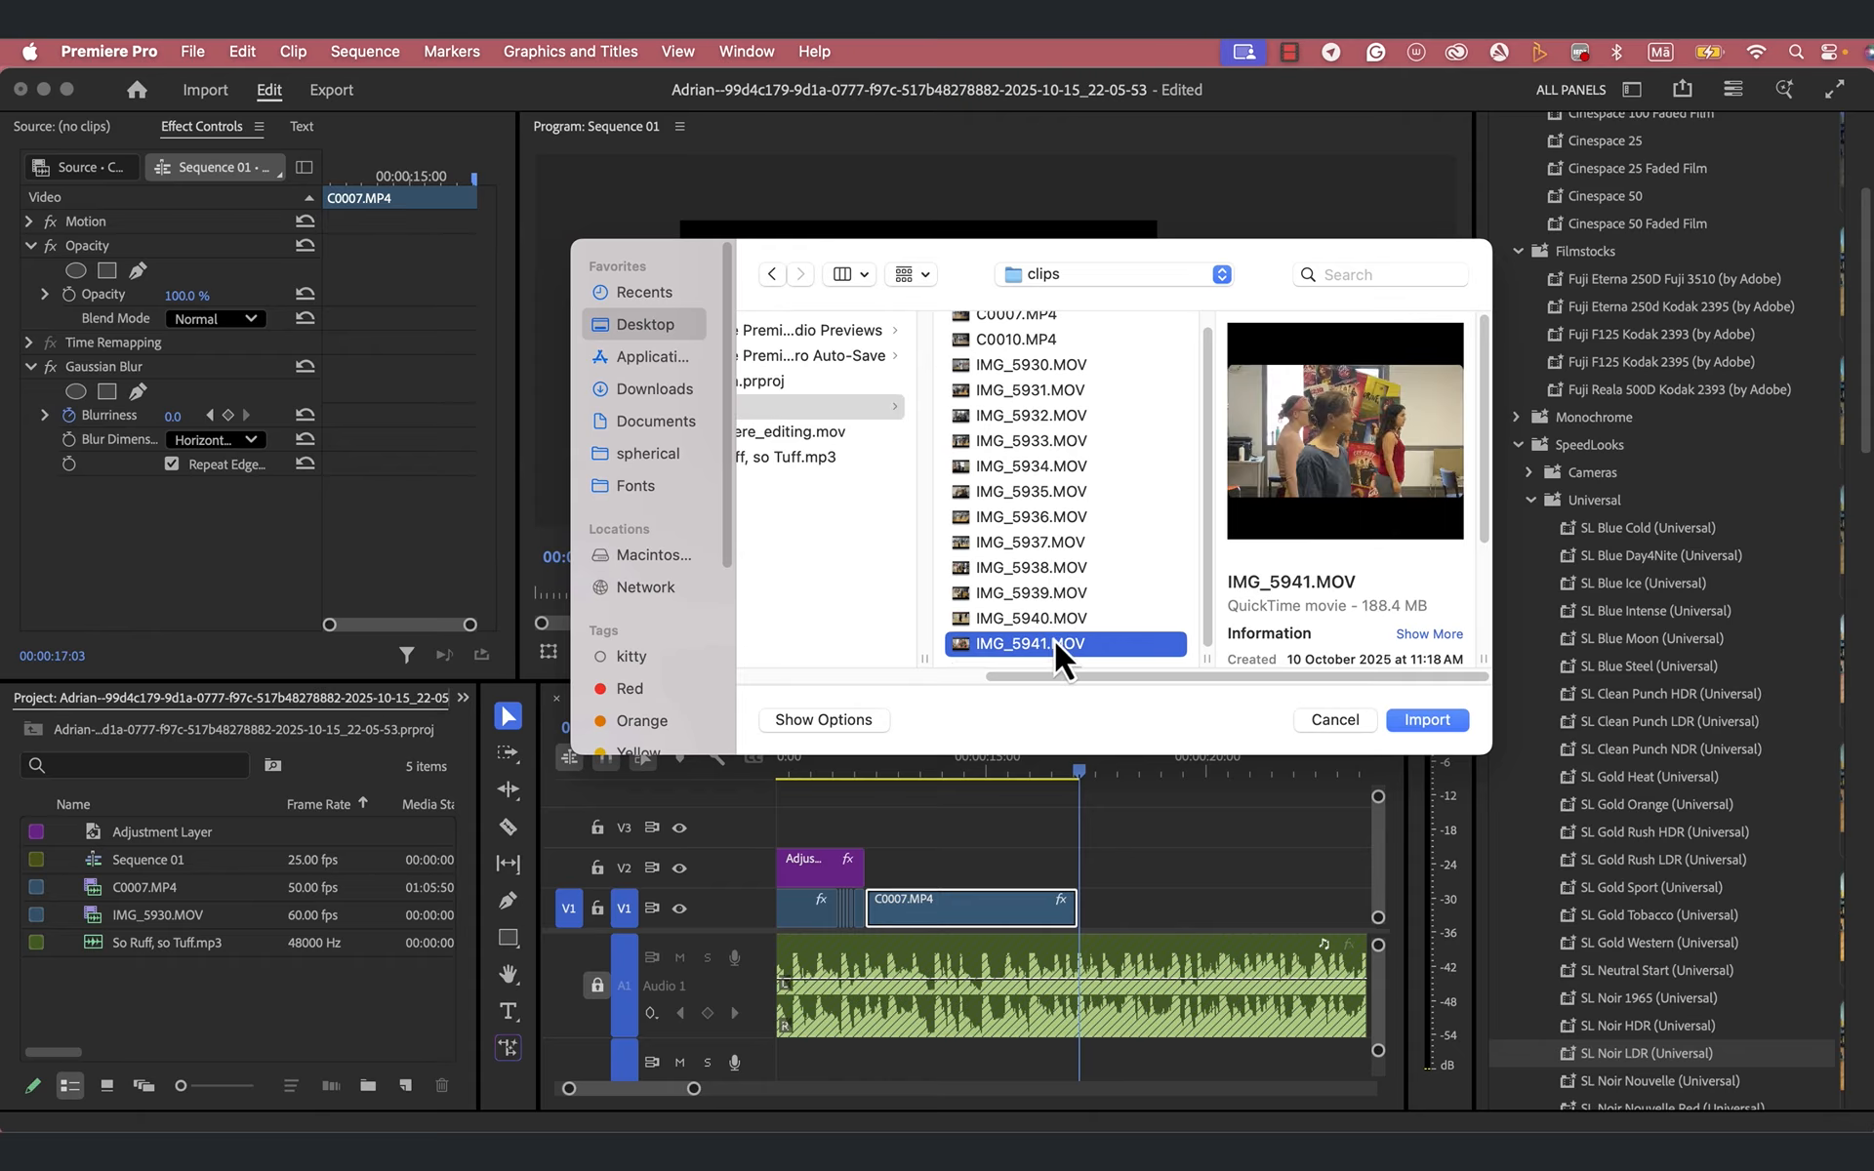
pyautogui.click(1426, 721)
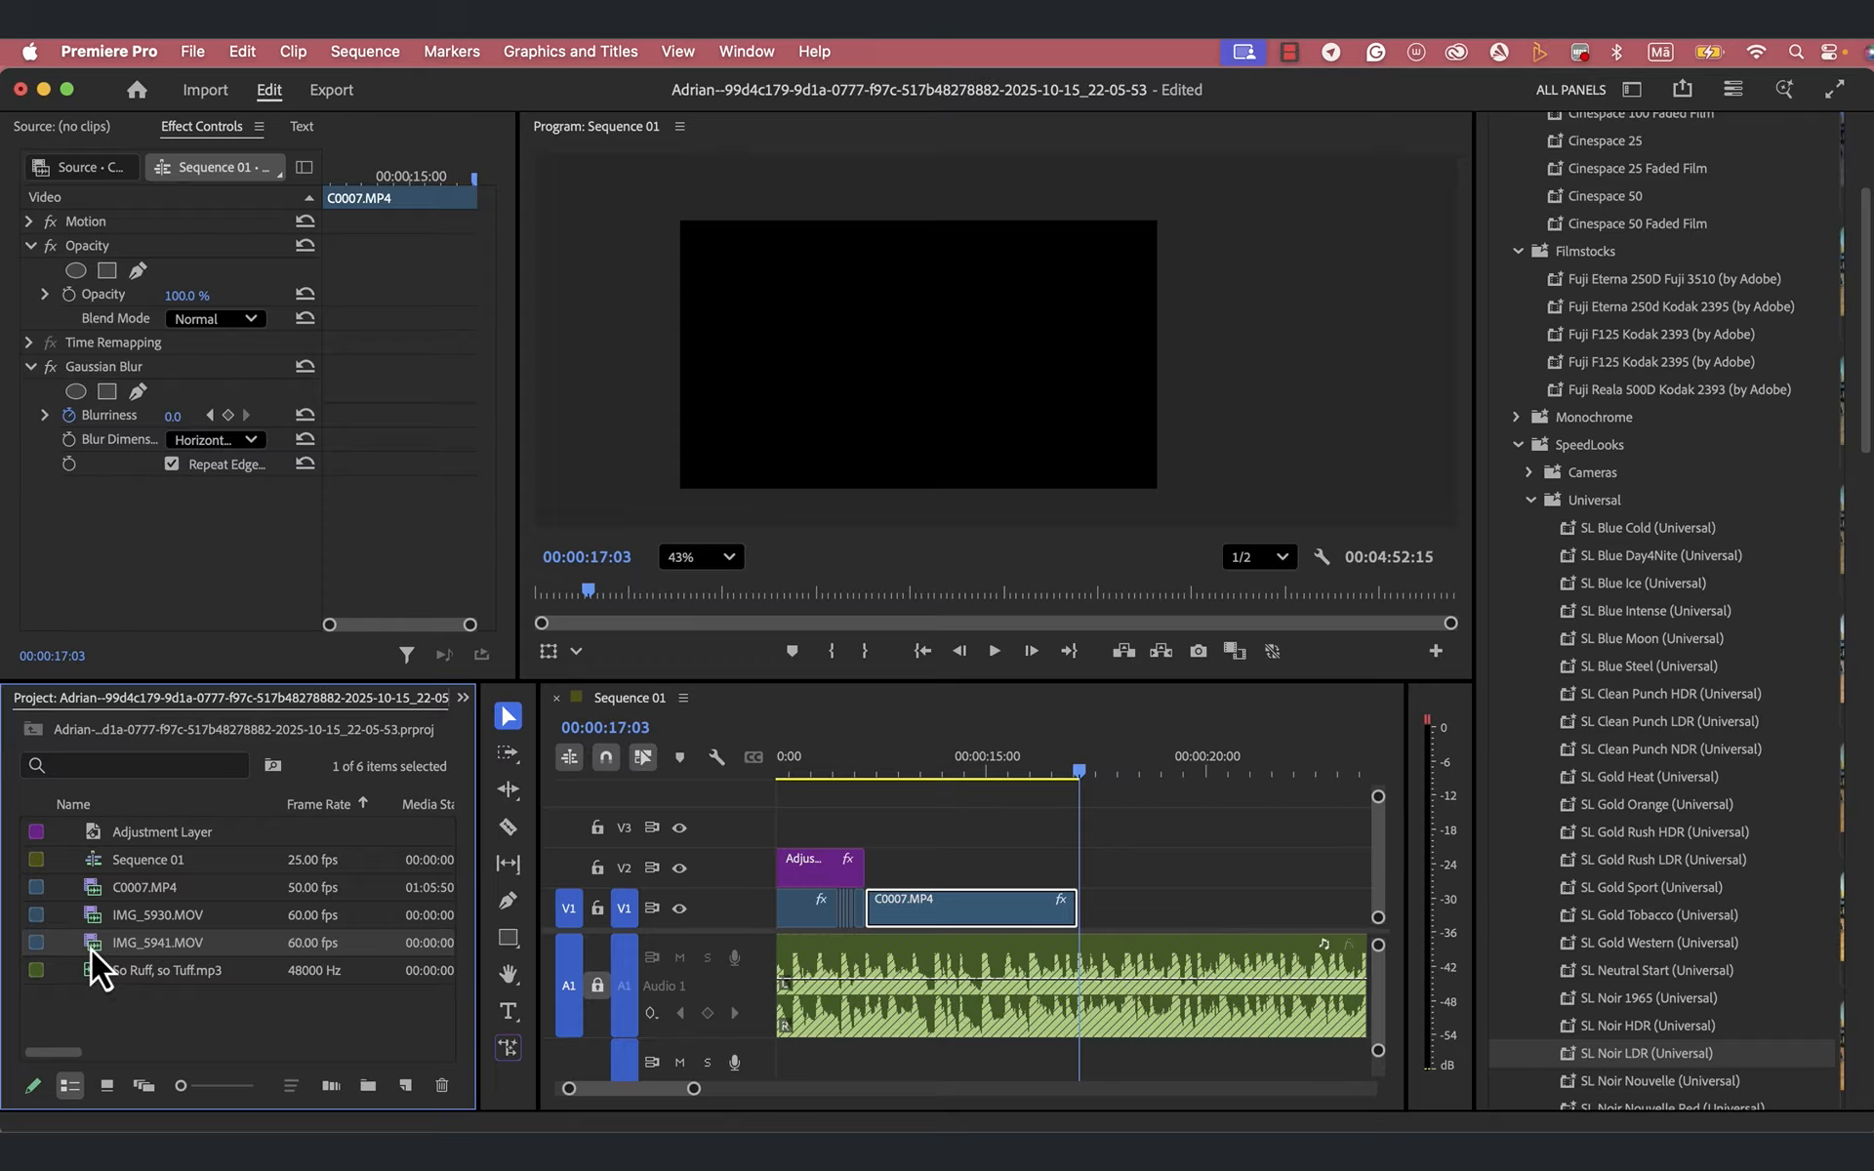
# - Place IMG_5941.MOV on V1 directly against the end of the last C0007.MP4 clip
pyautogui.moveTo(91, 948); pyautogui.dragTo(1097, 922)
pyautogui.moveTo(1081, 777); pyautogui.dragTo(1155, 776)
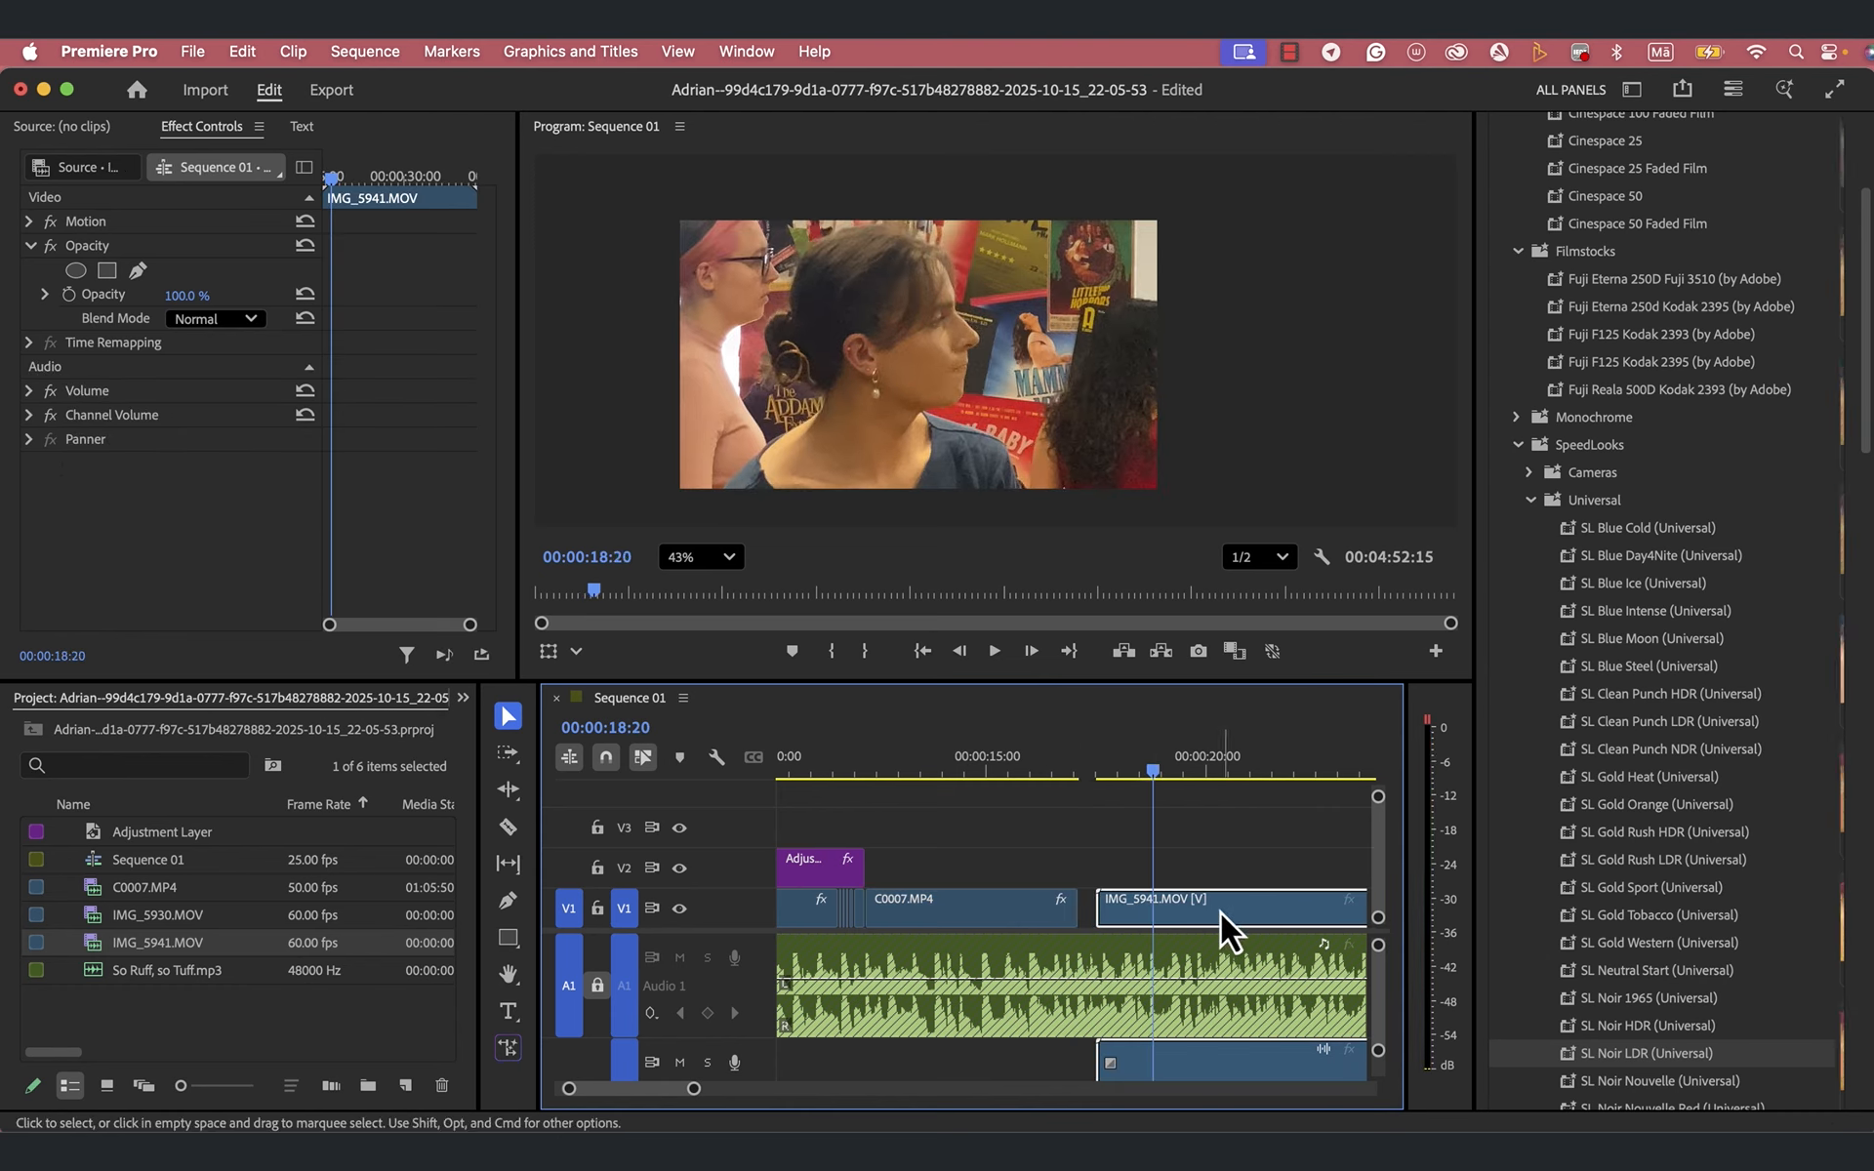
pyautogui.moveTo(1220, 912); pyautogui.dragTo(1209, 921)
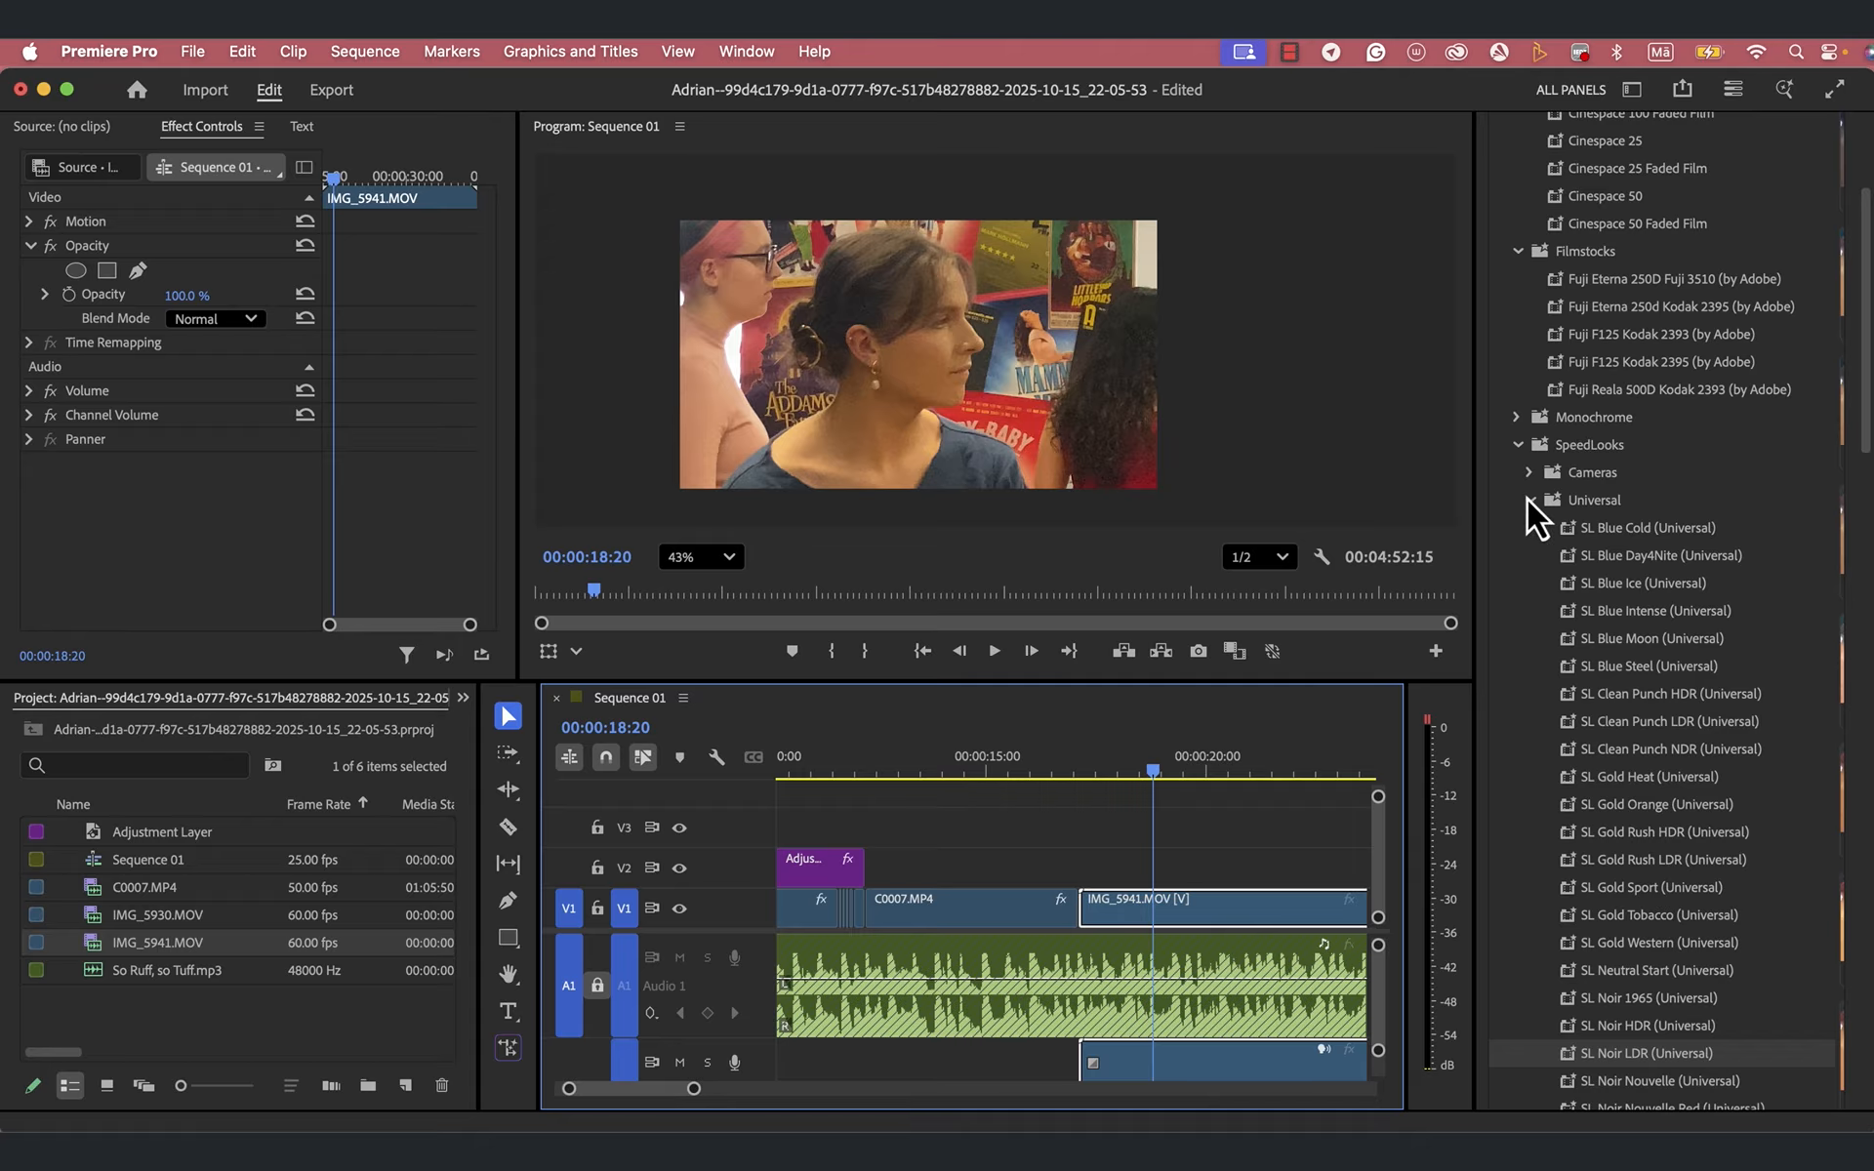
# - Collapse the SpeedLooks, Filmstocks and Cinematic folders and the whole Lumetri Presets group in the effects list
pyautogui.click(1517, 447)
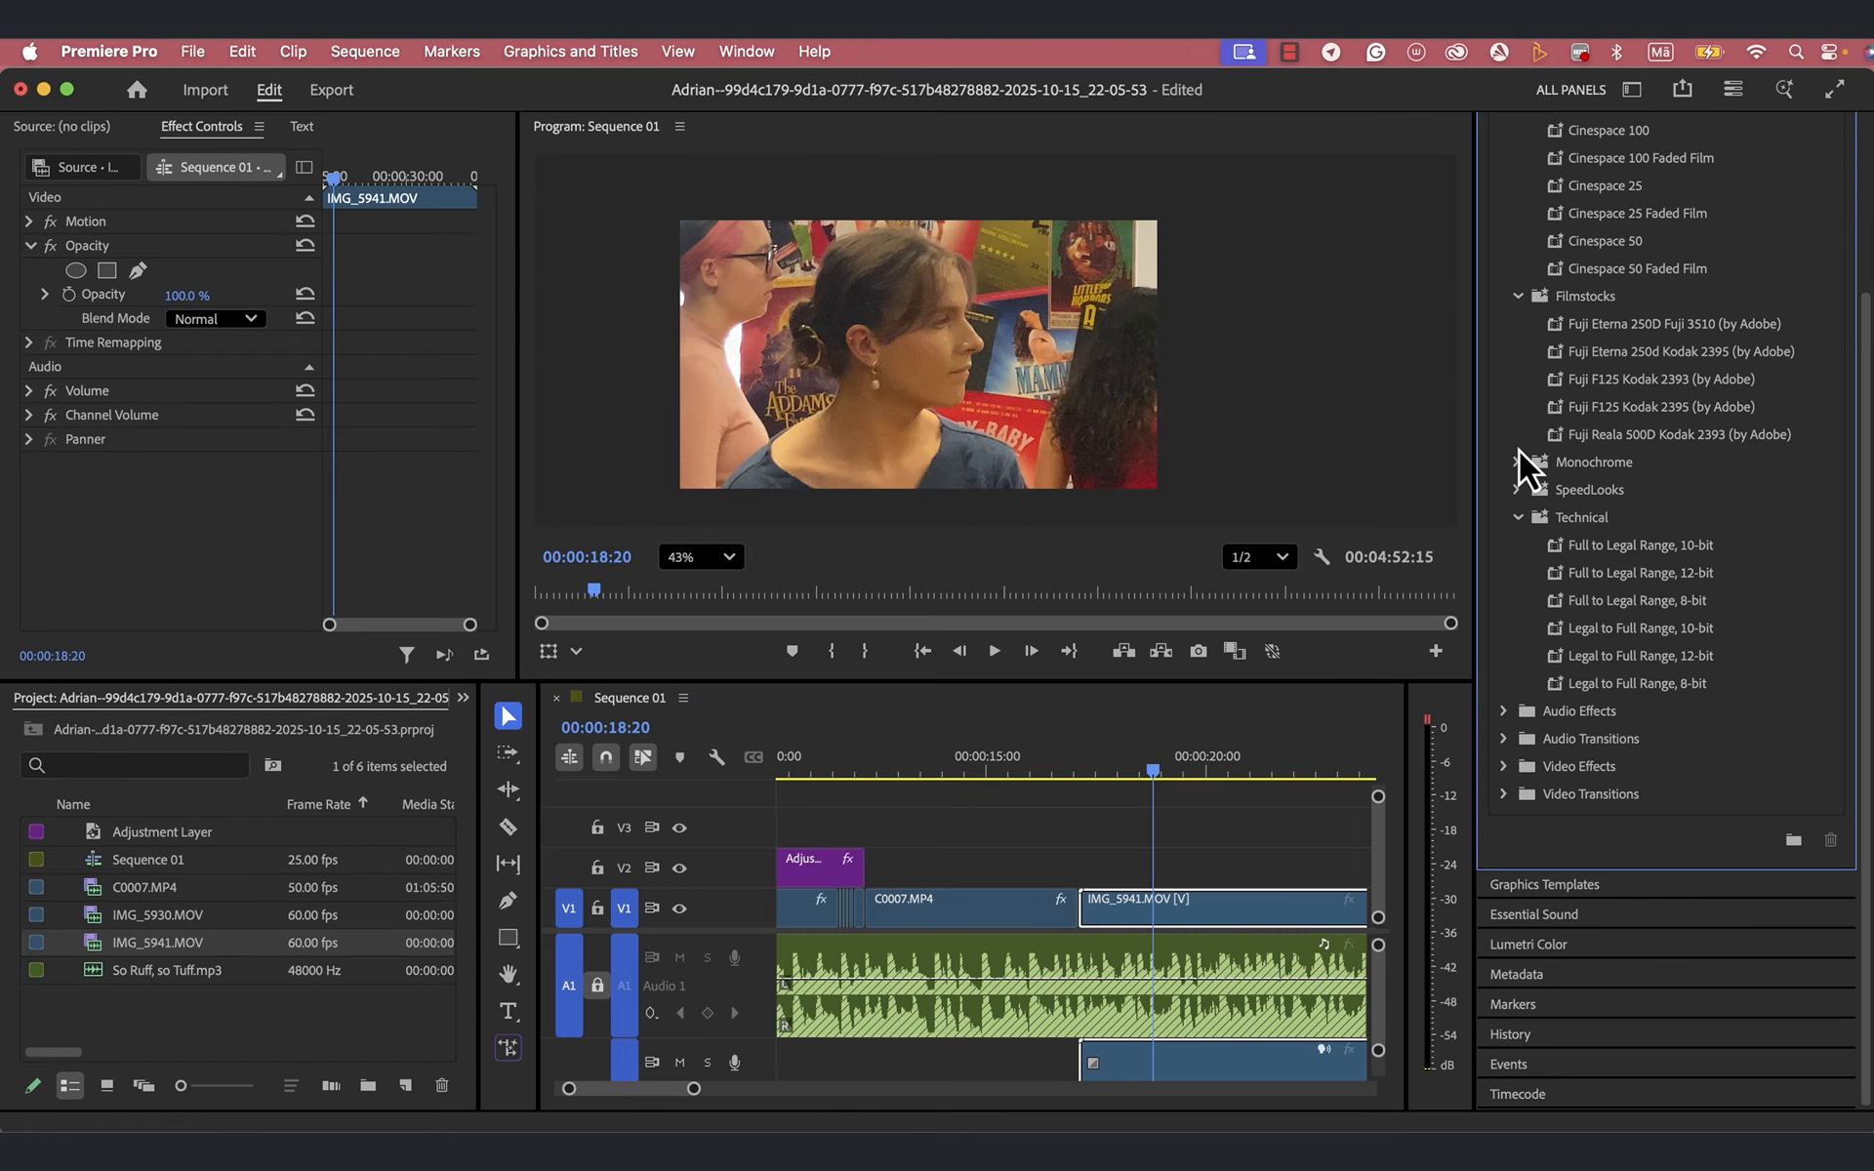
pyautogui.click(1518, 296)
pyautogui.click(1519, 217)
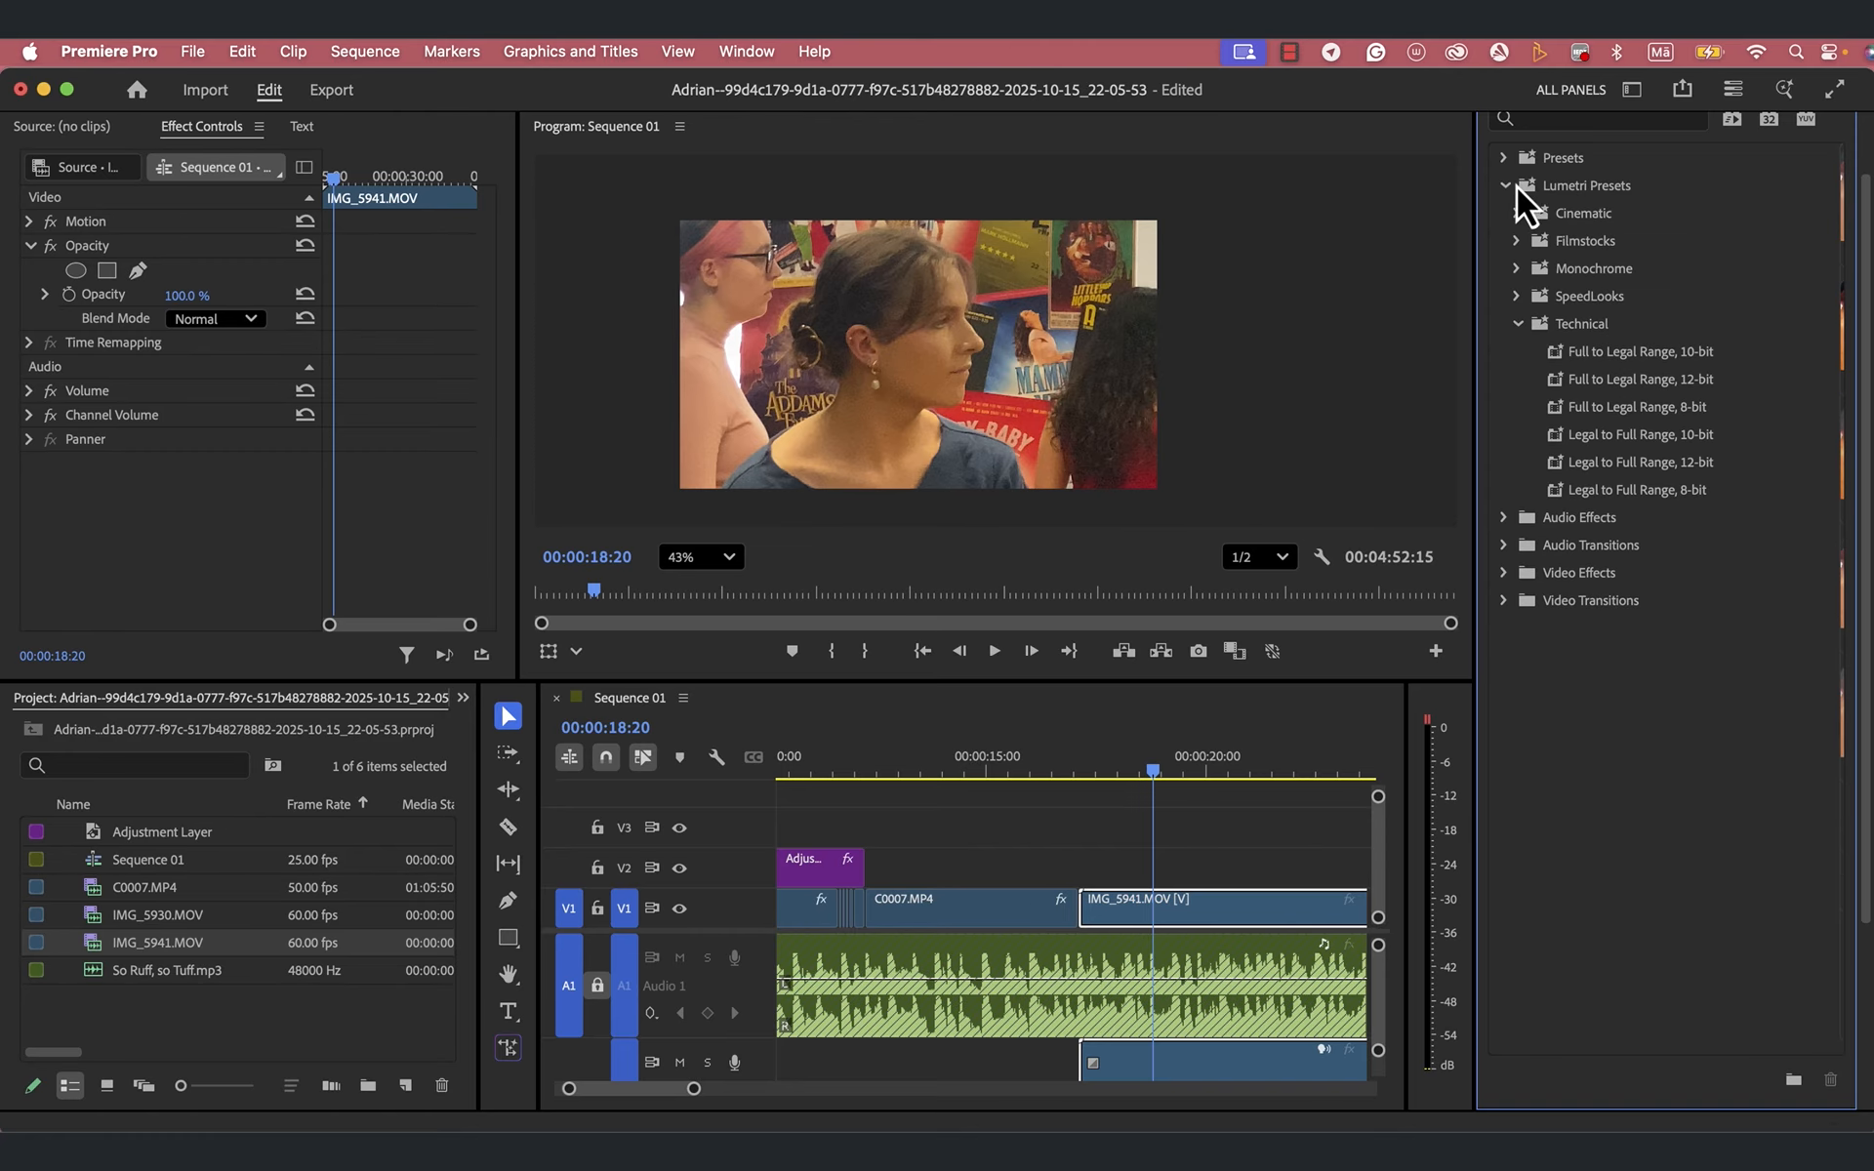
pyautogui.click(1514, 185)
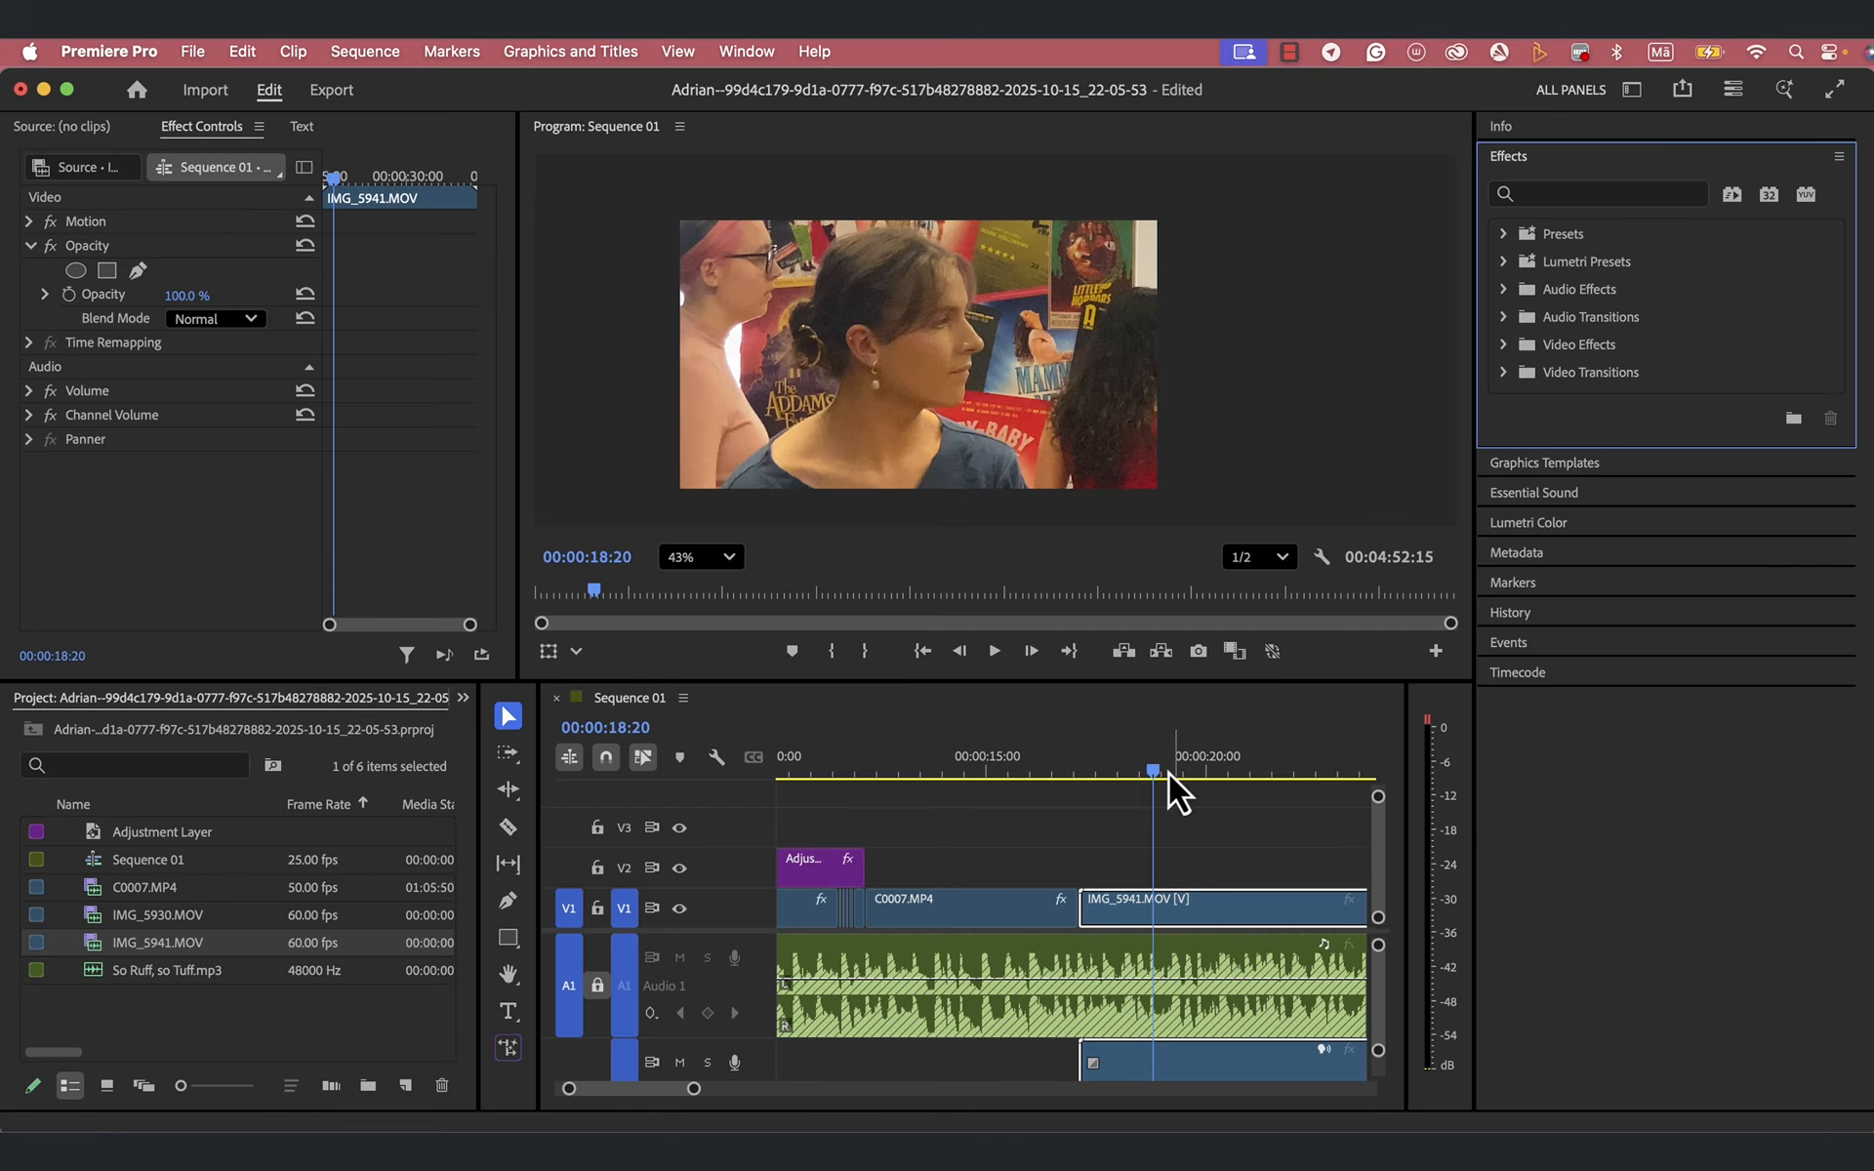
# - Apply the FI: Flicker Impacts video transition at the cut between C0007.MP4 and IMG_5941.MOV at 00:00:17:03
pyautogui.moveTo(1158, 775); pyautogui.dragTo(1079, 783)
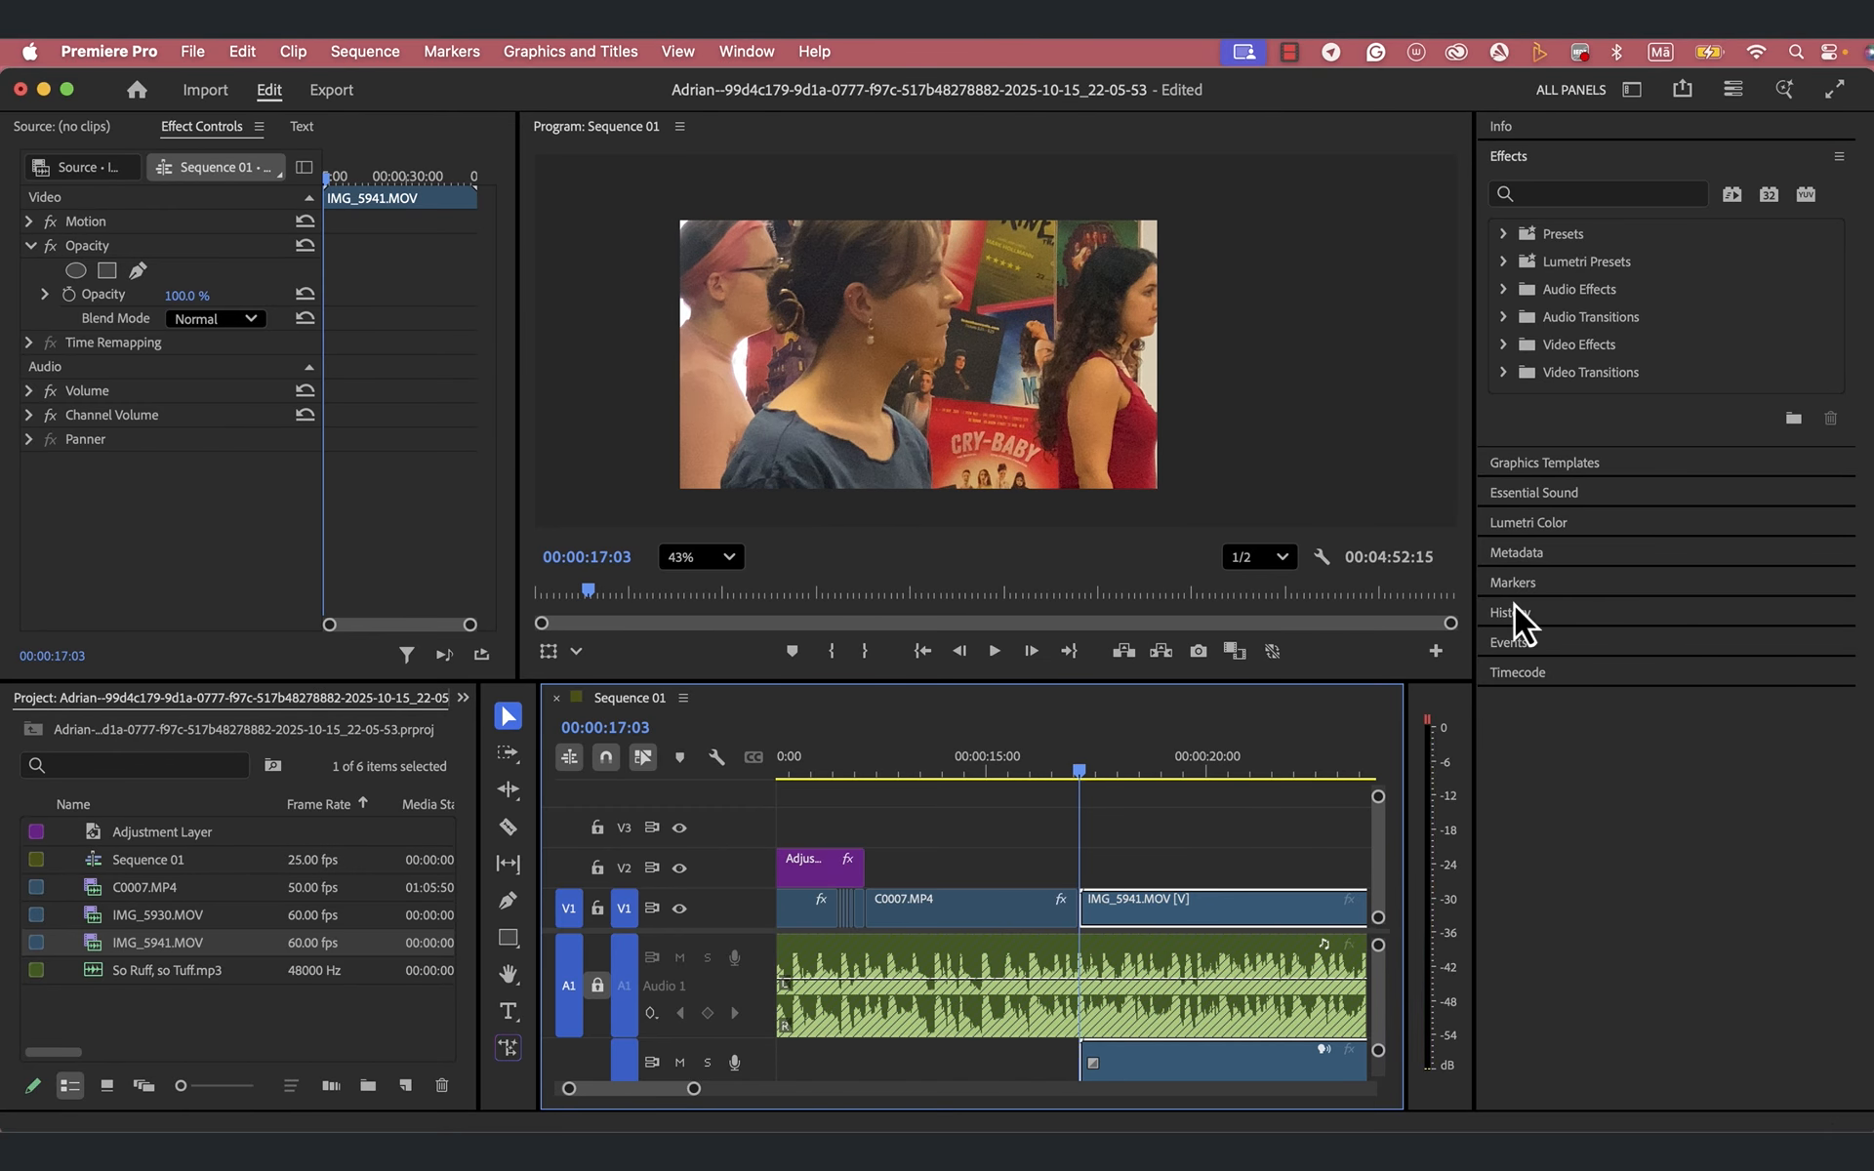
pyautogui.click(1503, 371)
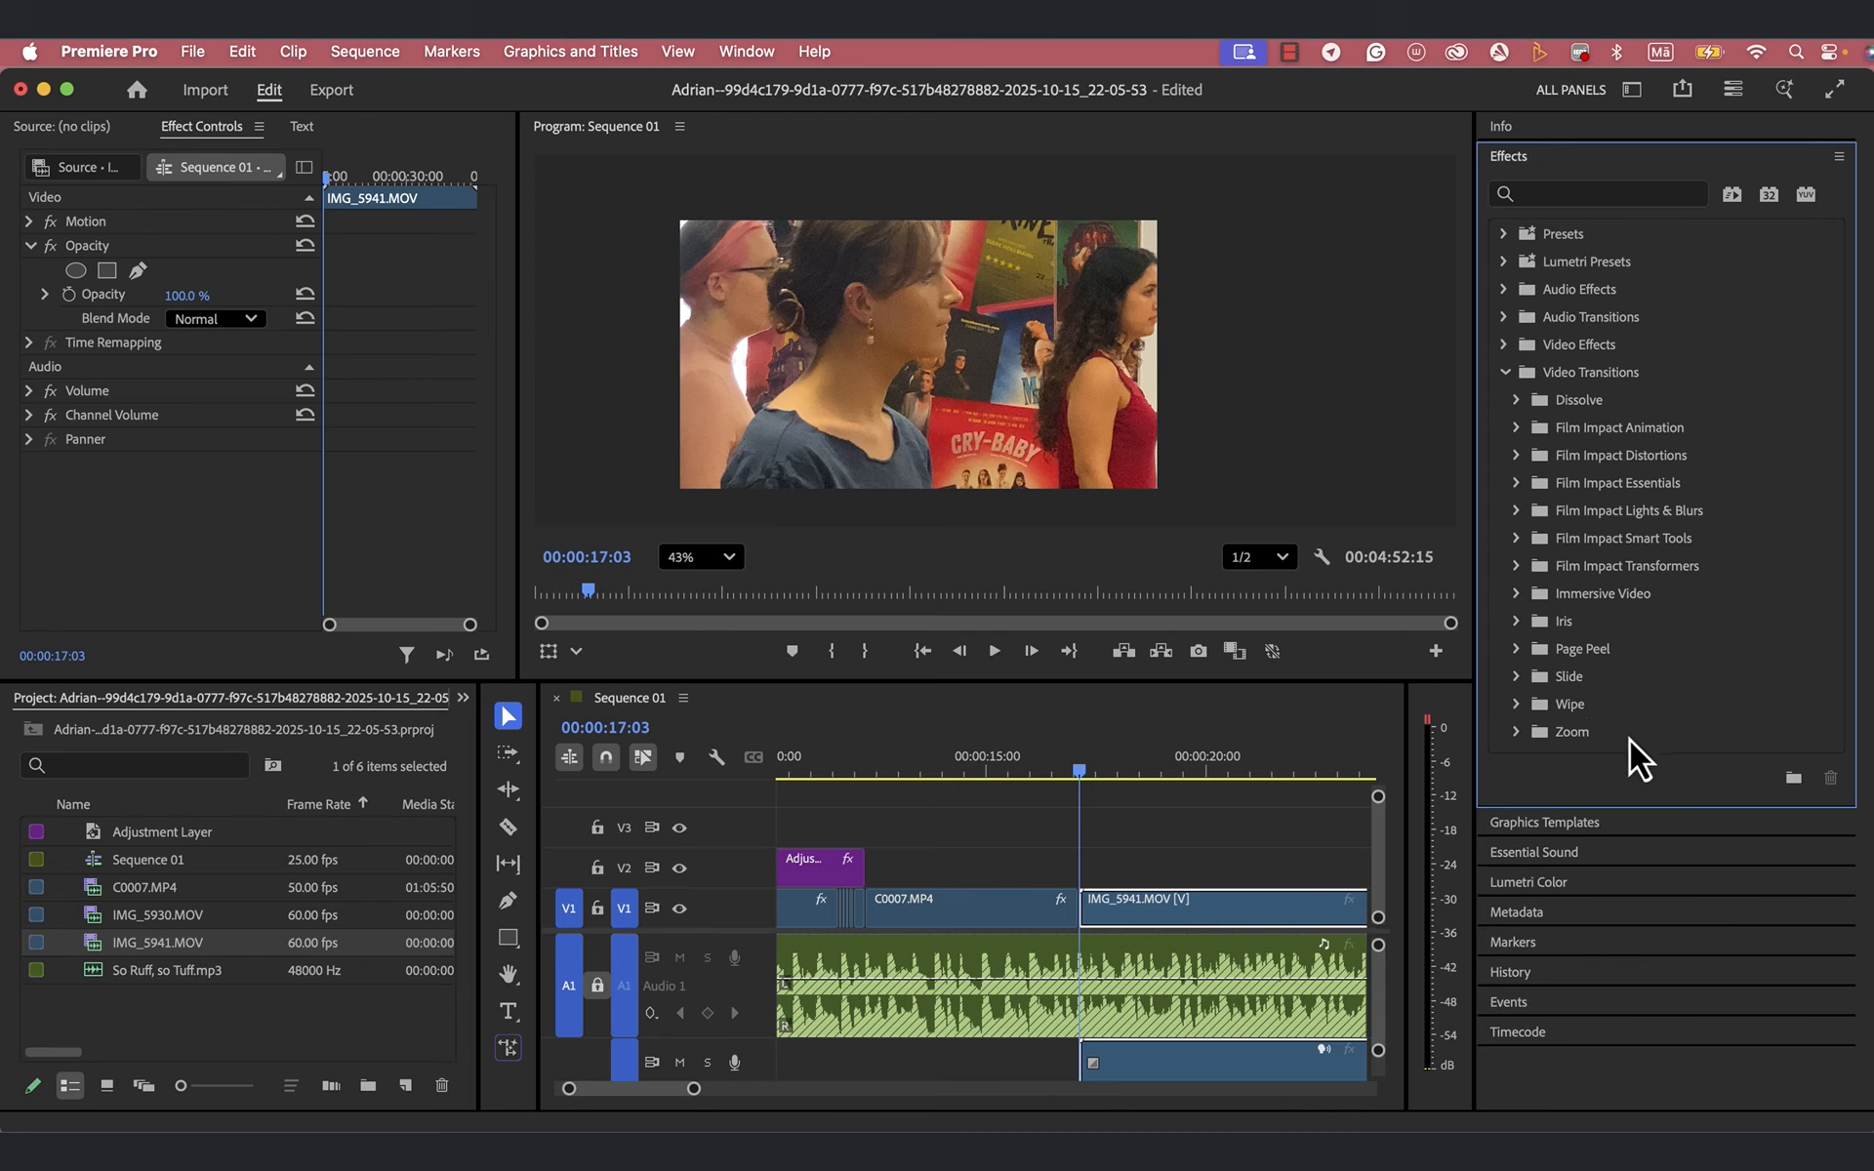
pyautogui.click(1516, 400)
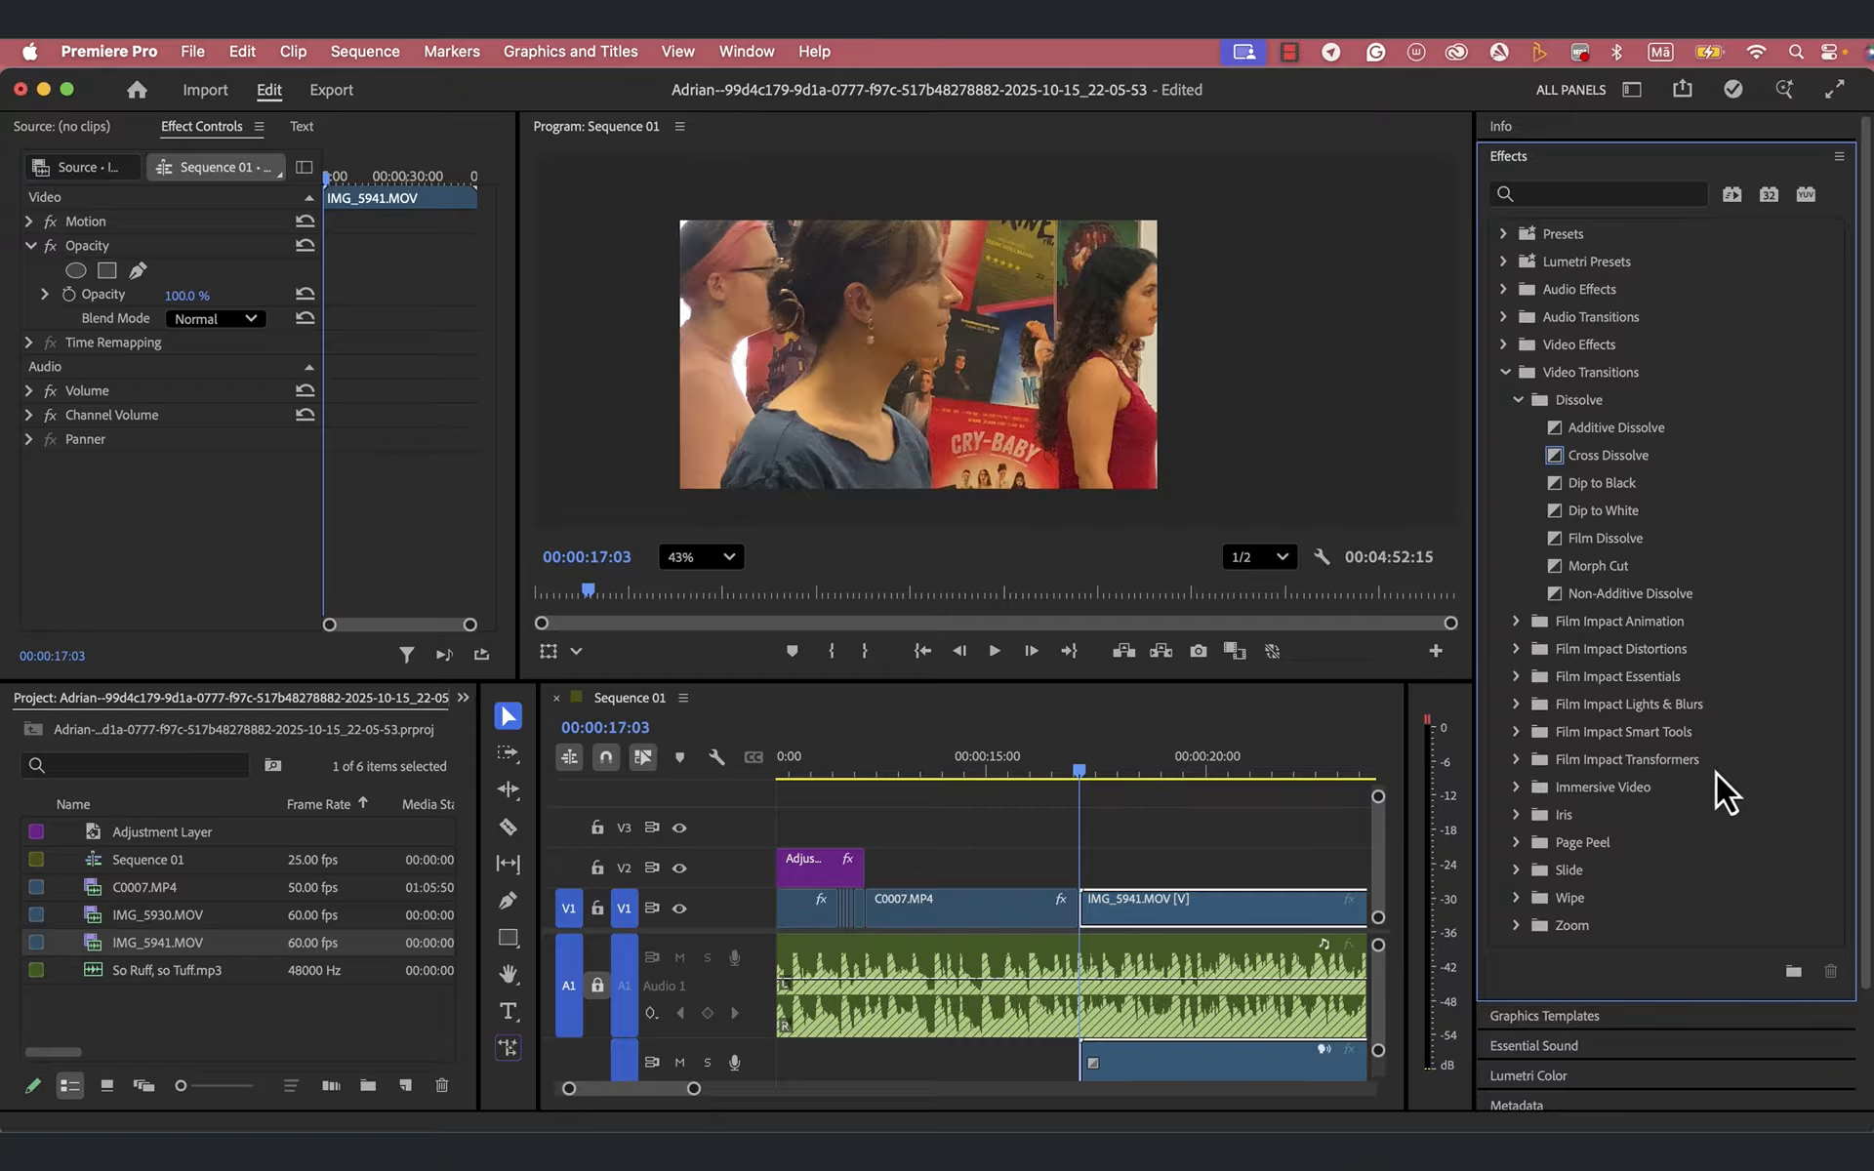
pyautogui.click(1516, 649)
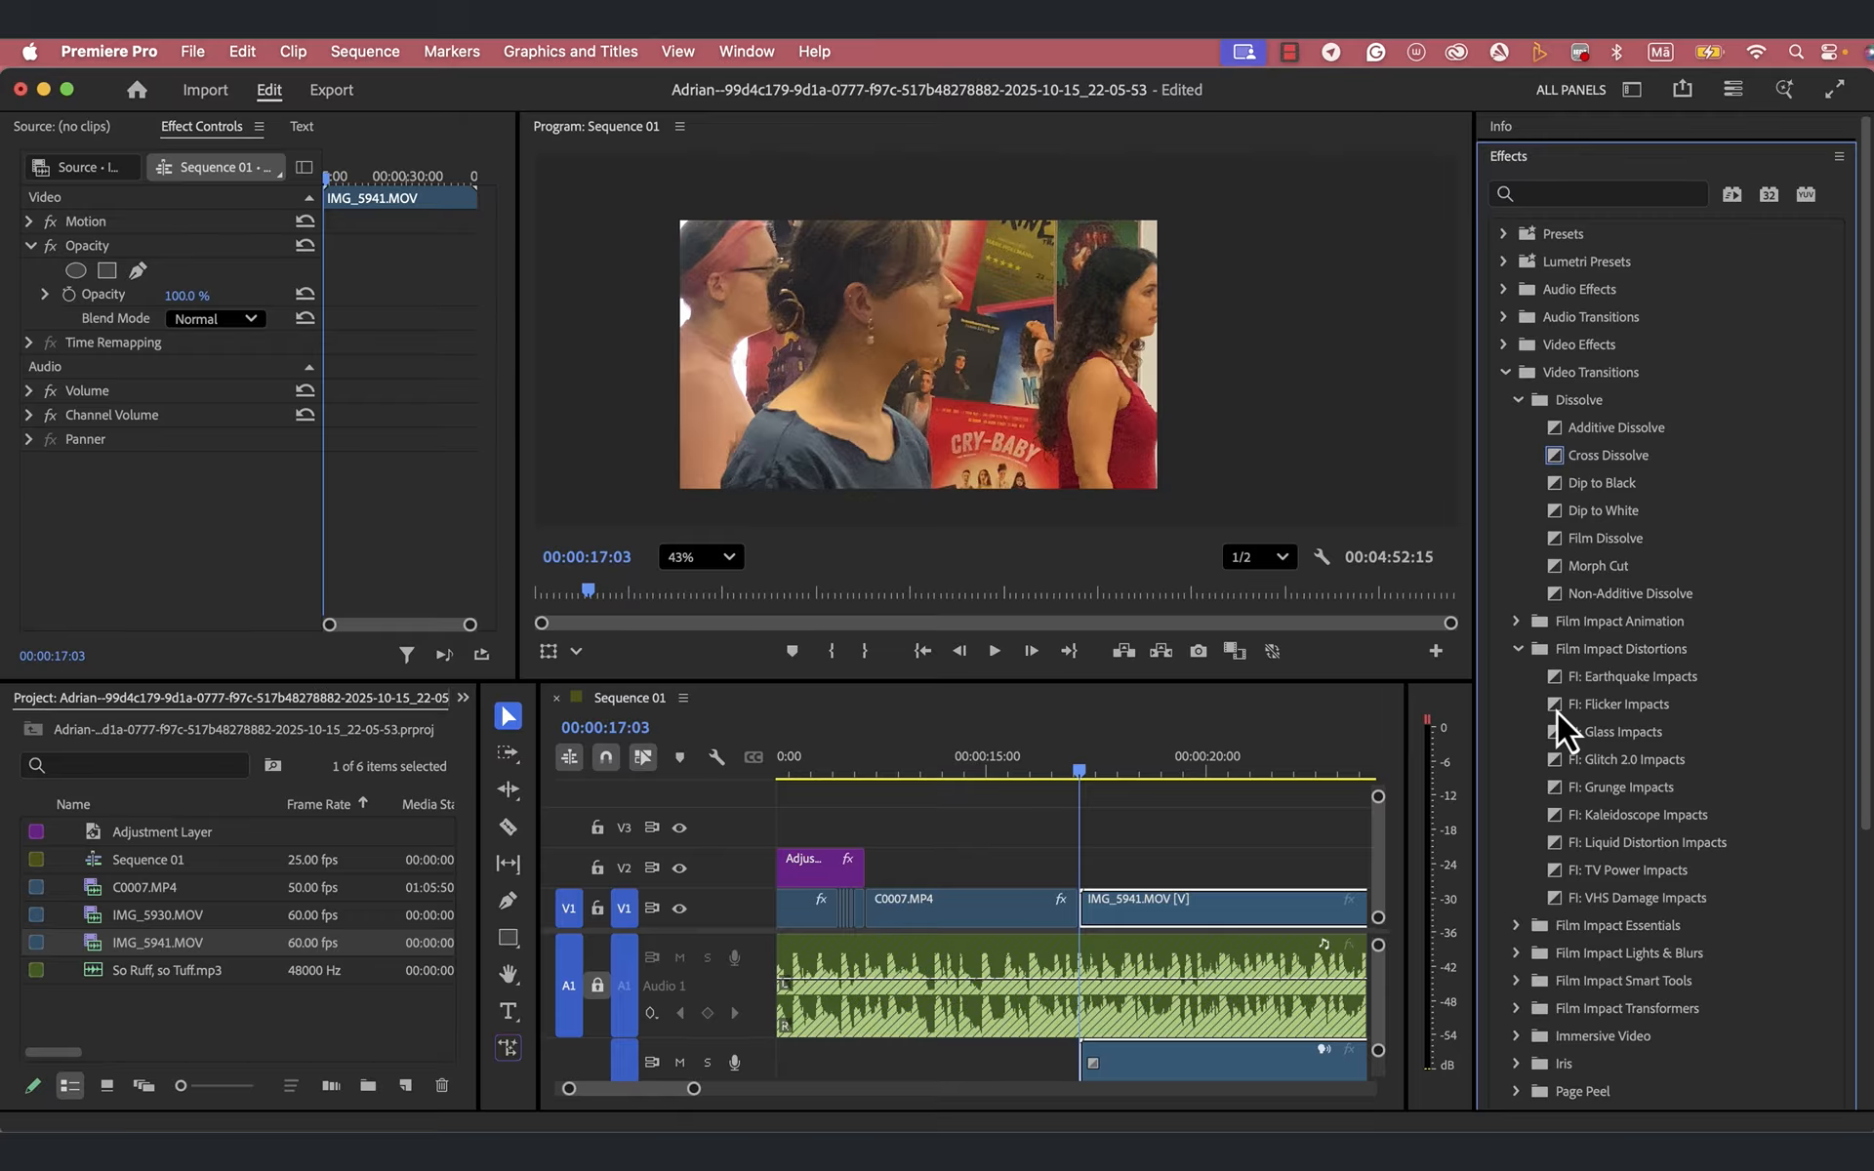
pyautogui.moveTo(1557, 711); pyautogui.dragTo(1080, 905)
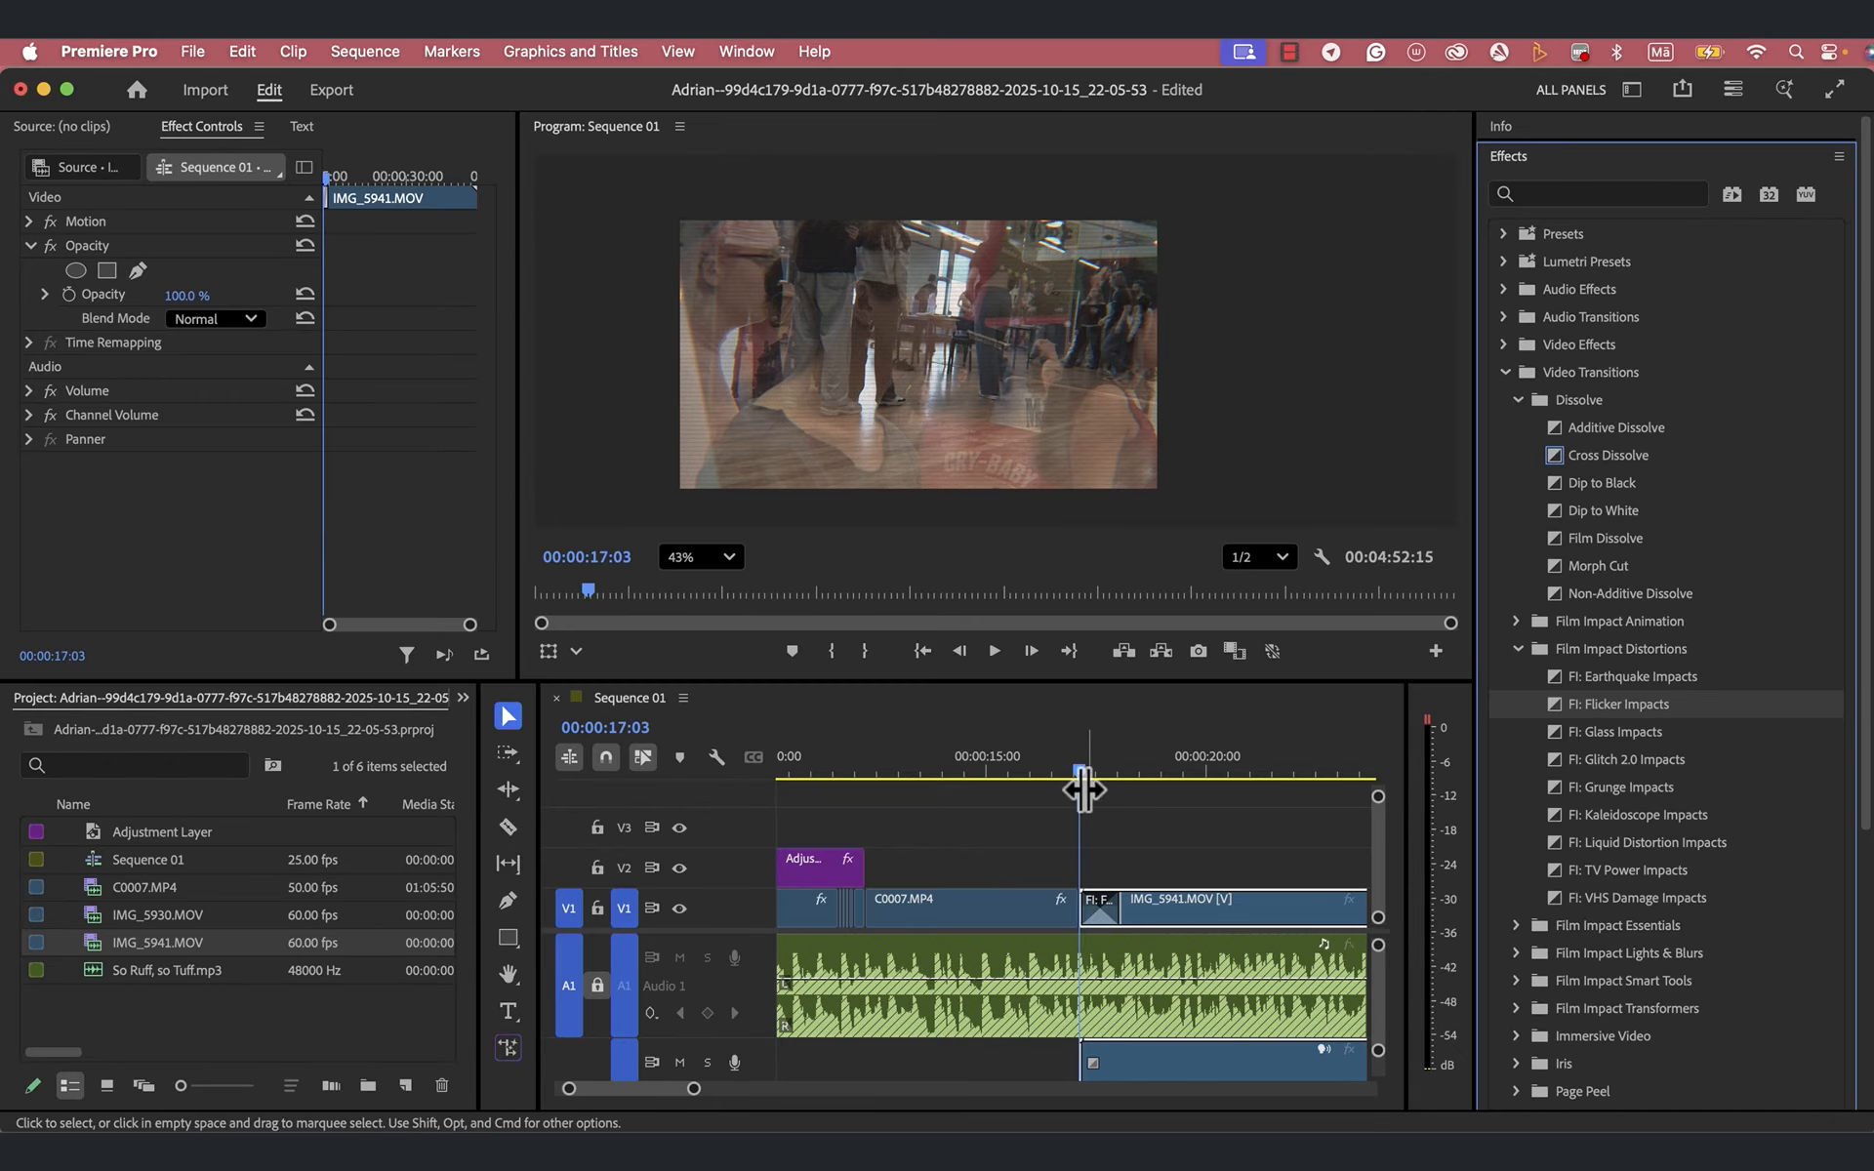
# - Play the sequence from 00:00:15:09 across the cut to check the Flicker Impacts transition
pyautogui.moveTo(1079, 771); pyautogui.dragTo(1003, 780)
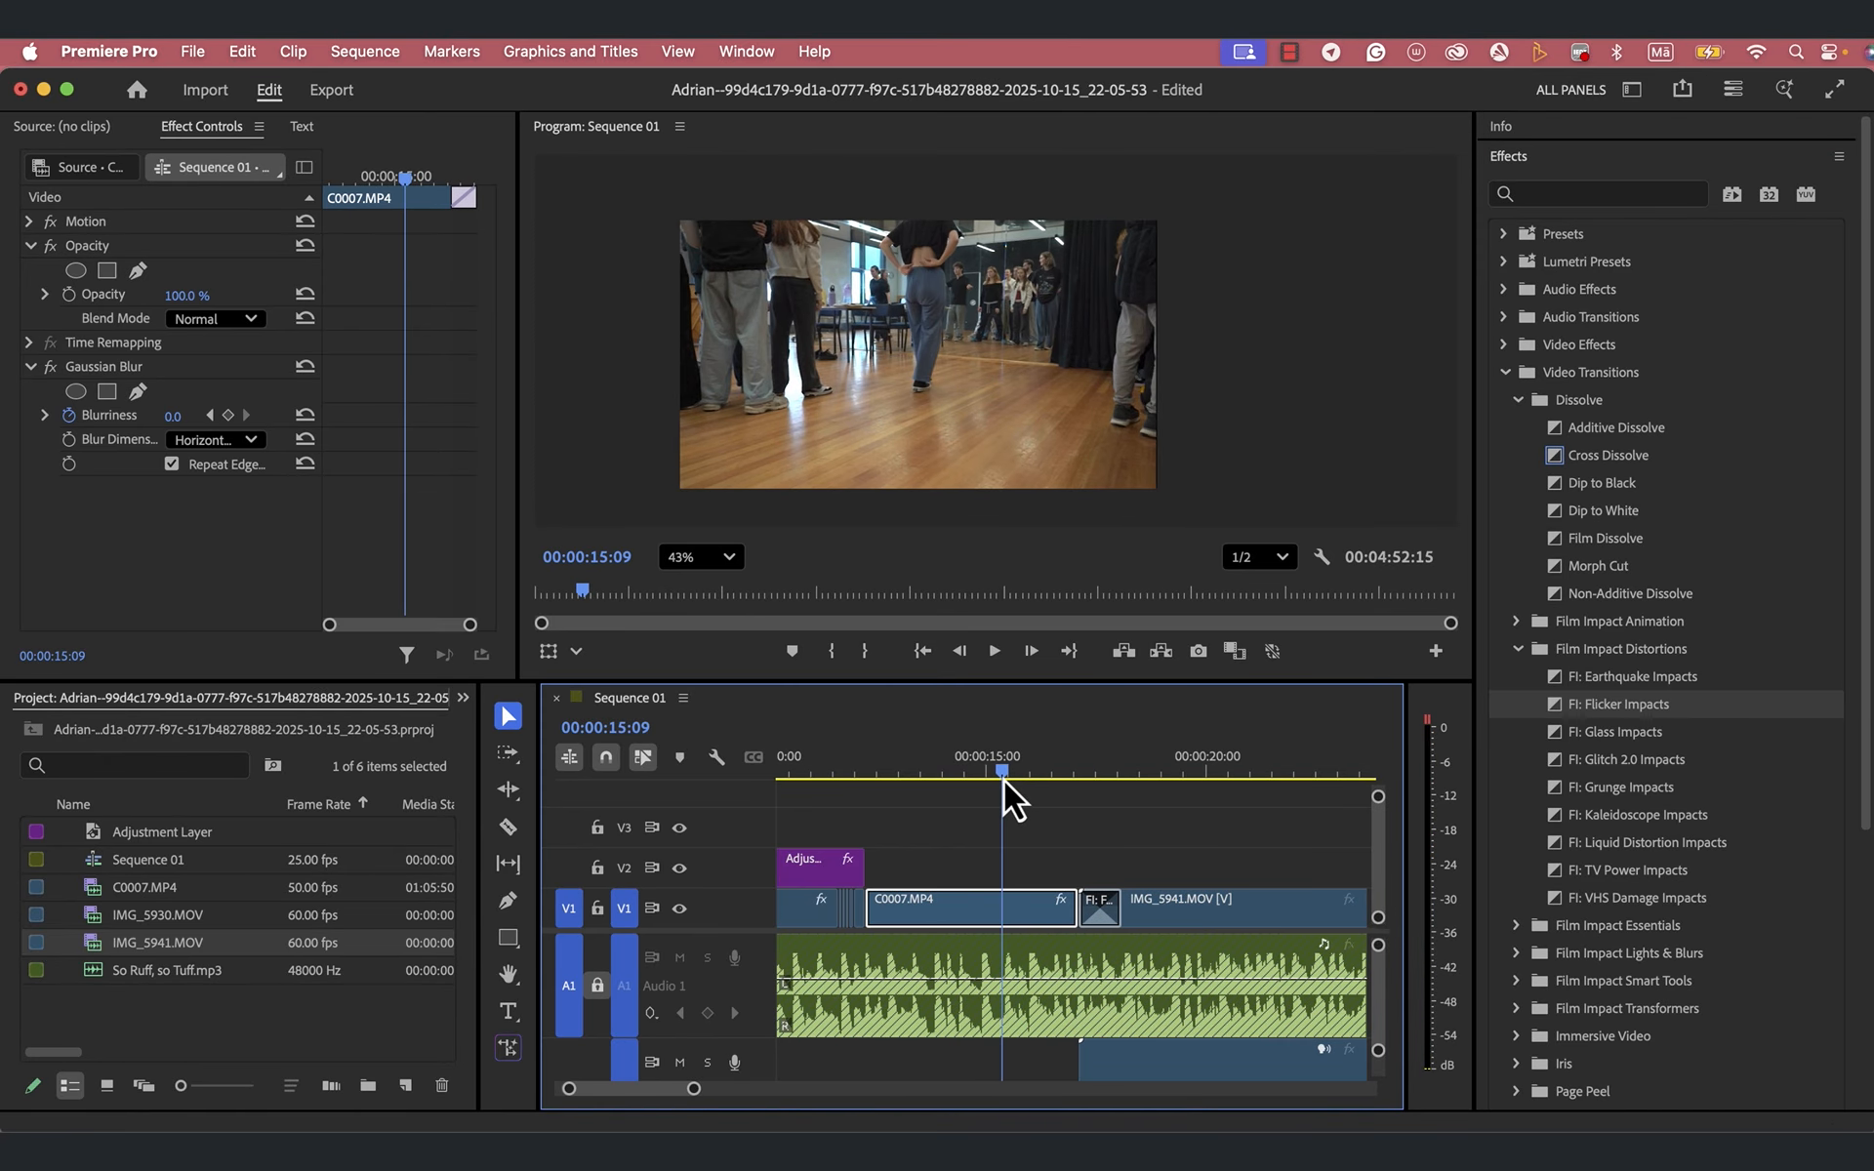
pyautogui.press('space')
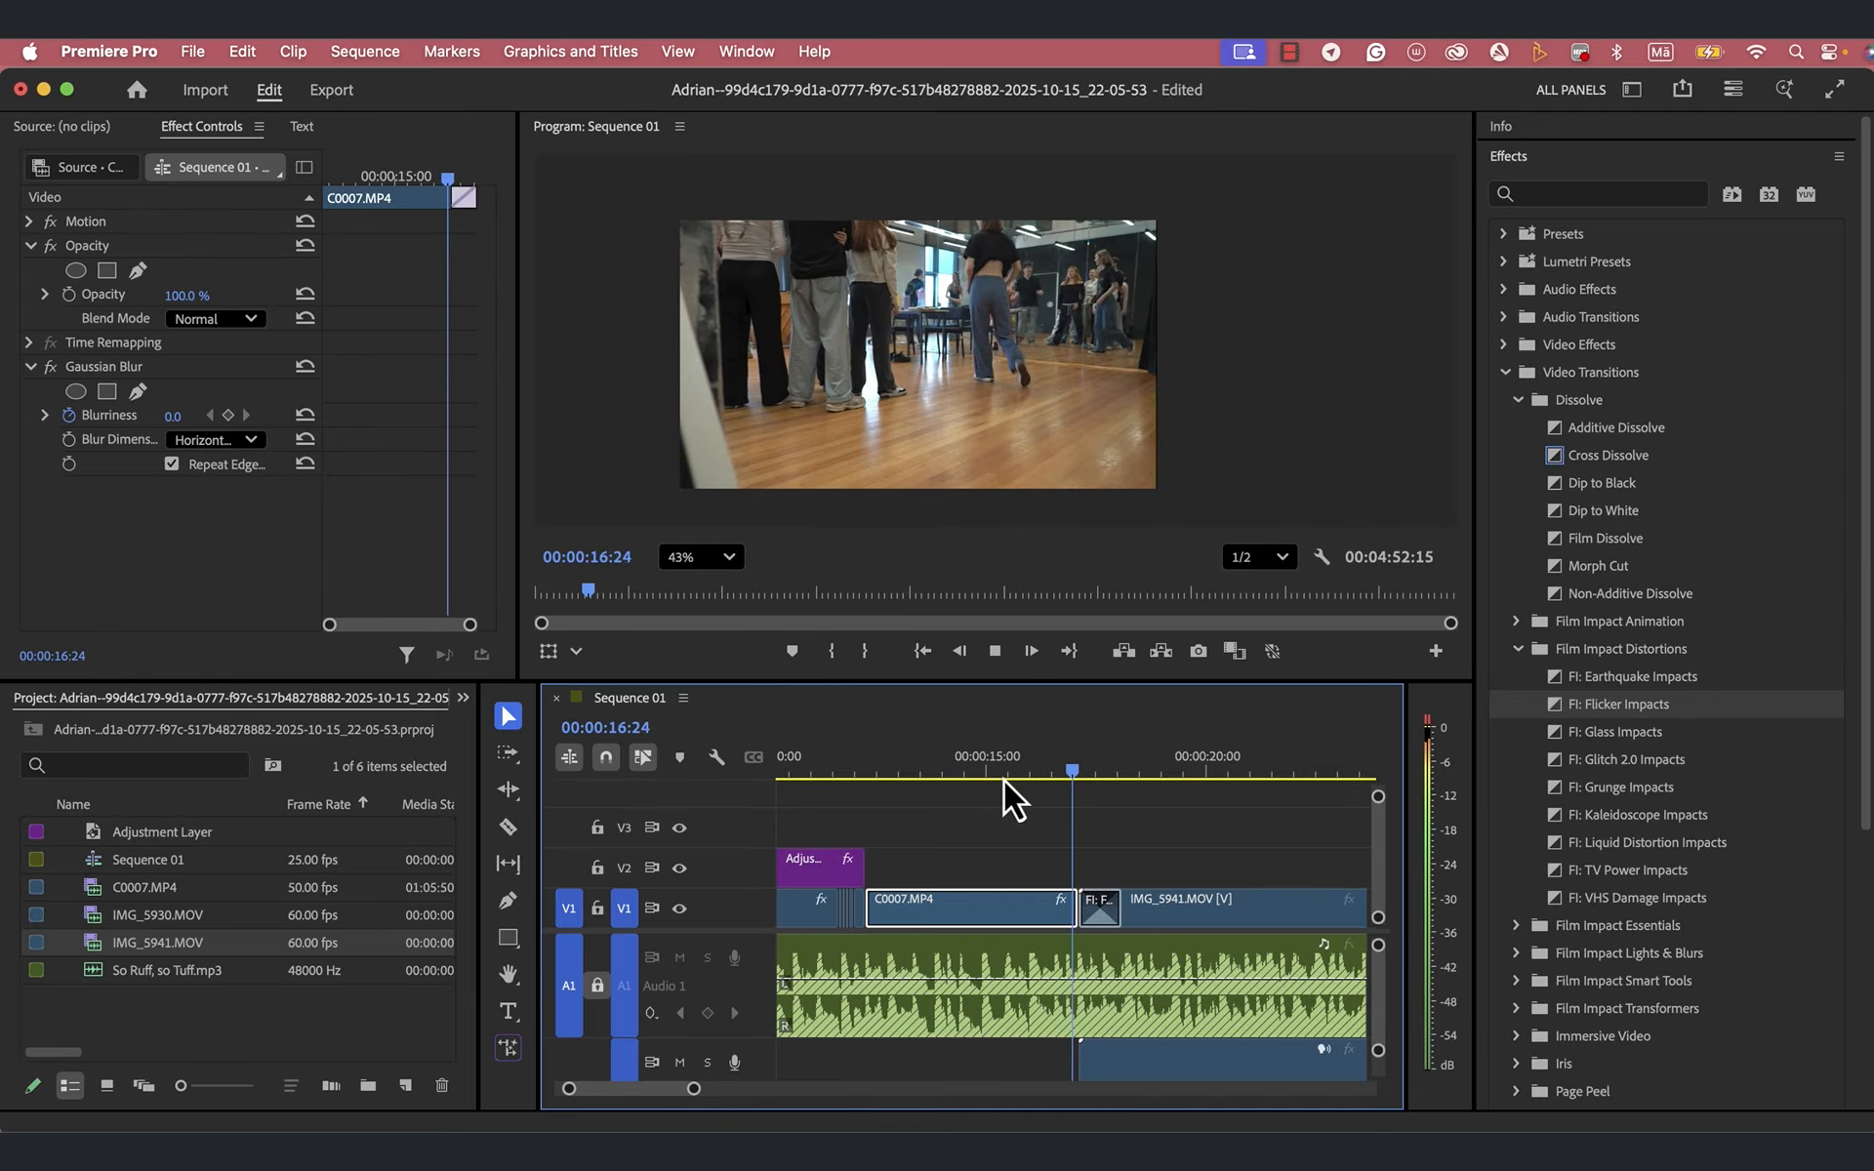
pyautogui.press('space')
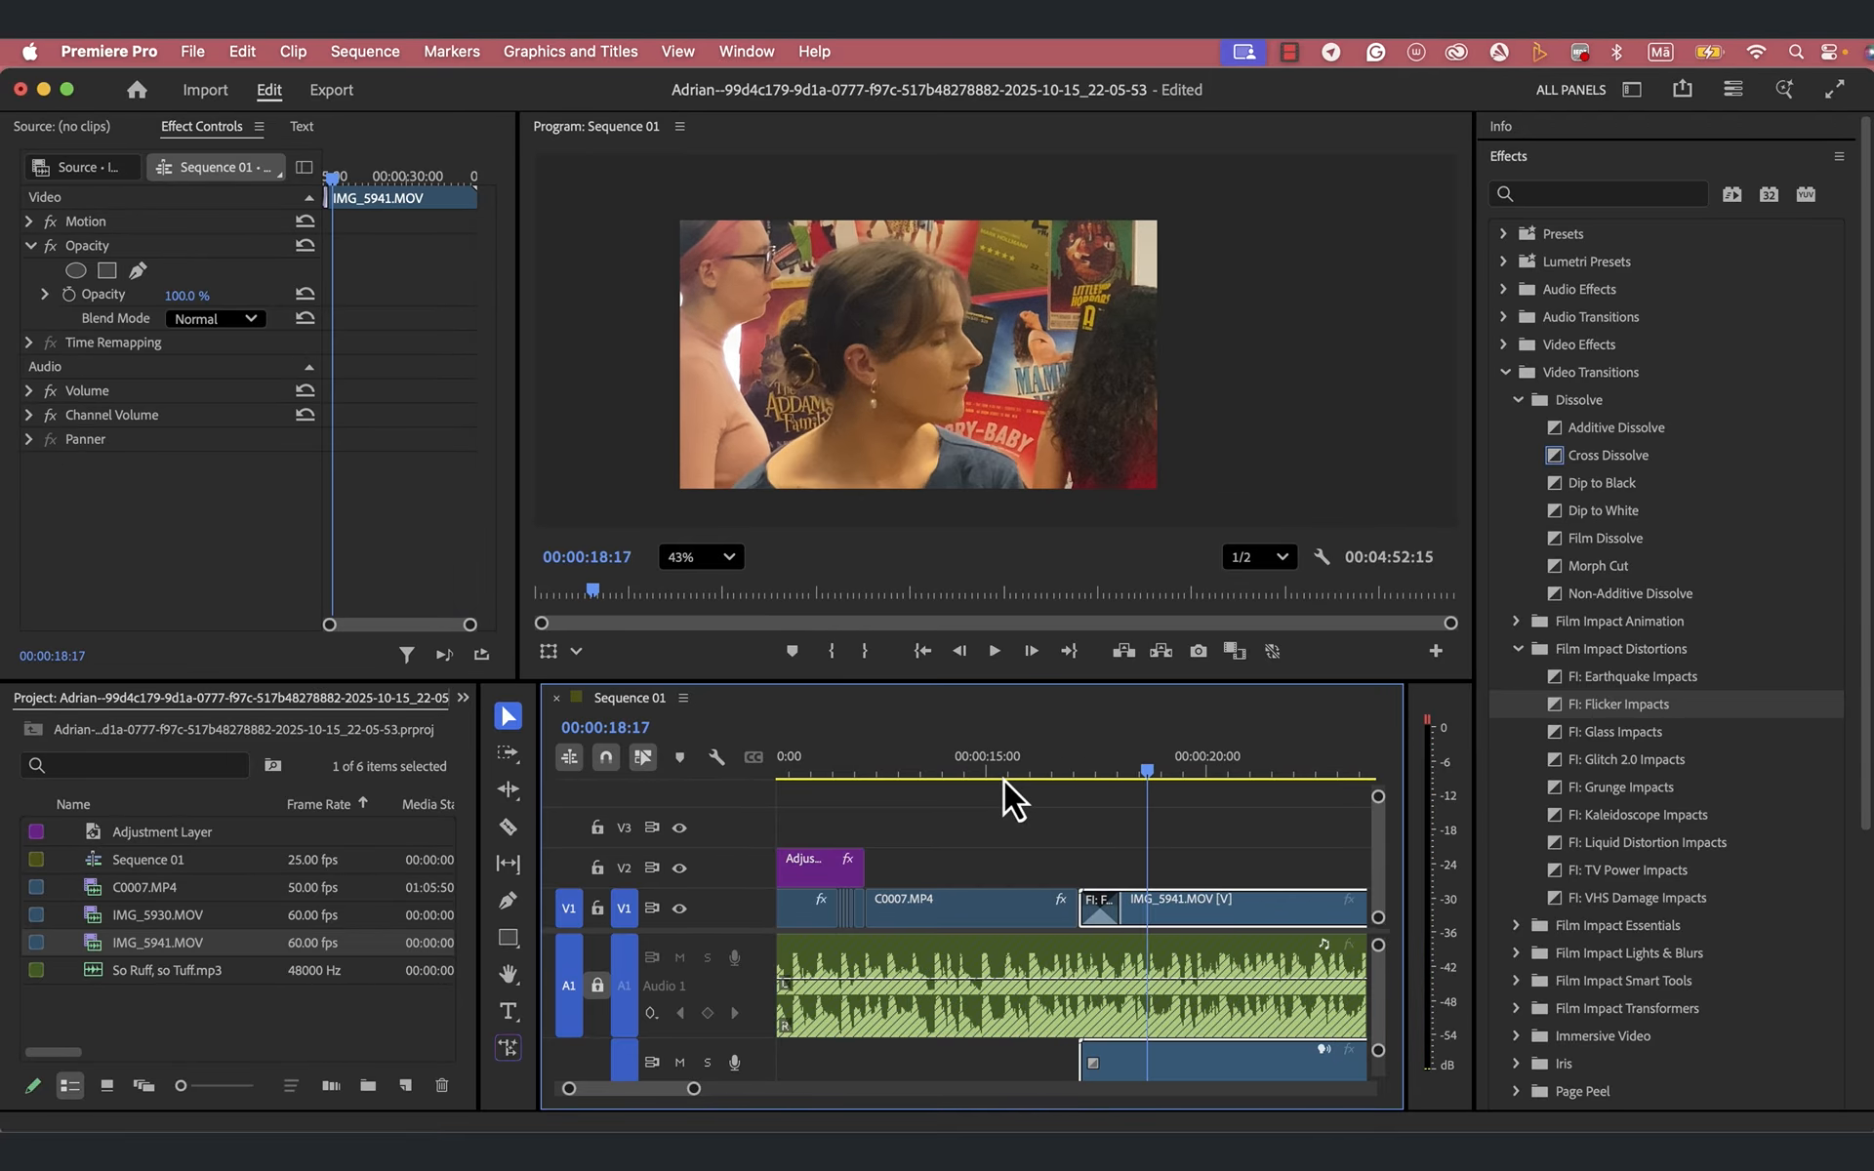
# - Delete the Flicker Impacts transition from the start of IMG_5941.MOV
pyautogui.moveTo(1151, 774); pyautogui.dragTo(1091, 800)
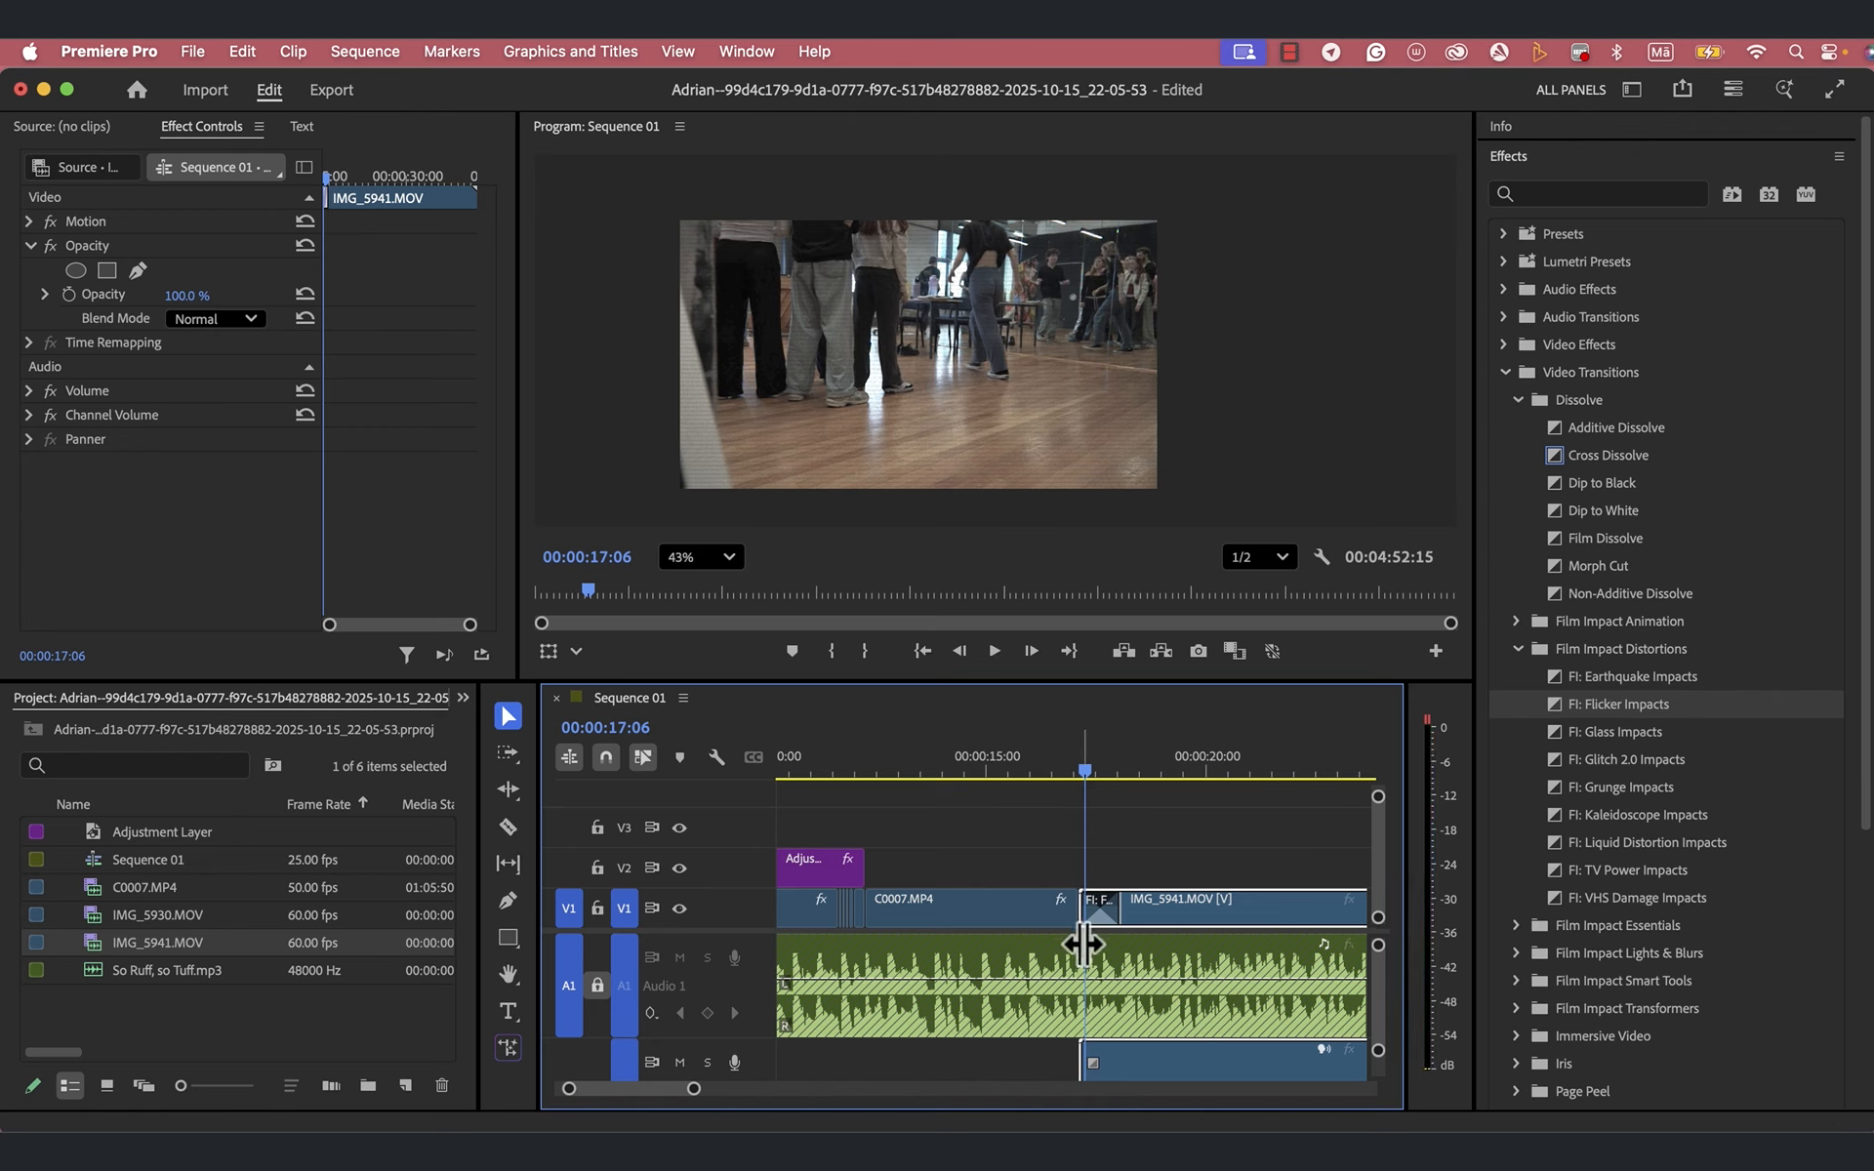
pyautogui.click(1098, 908)
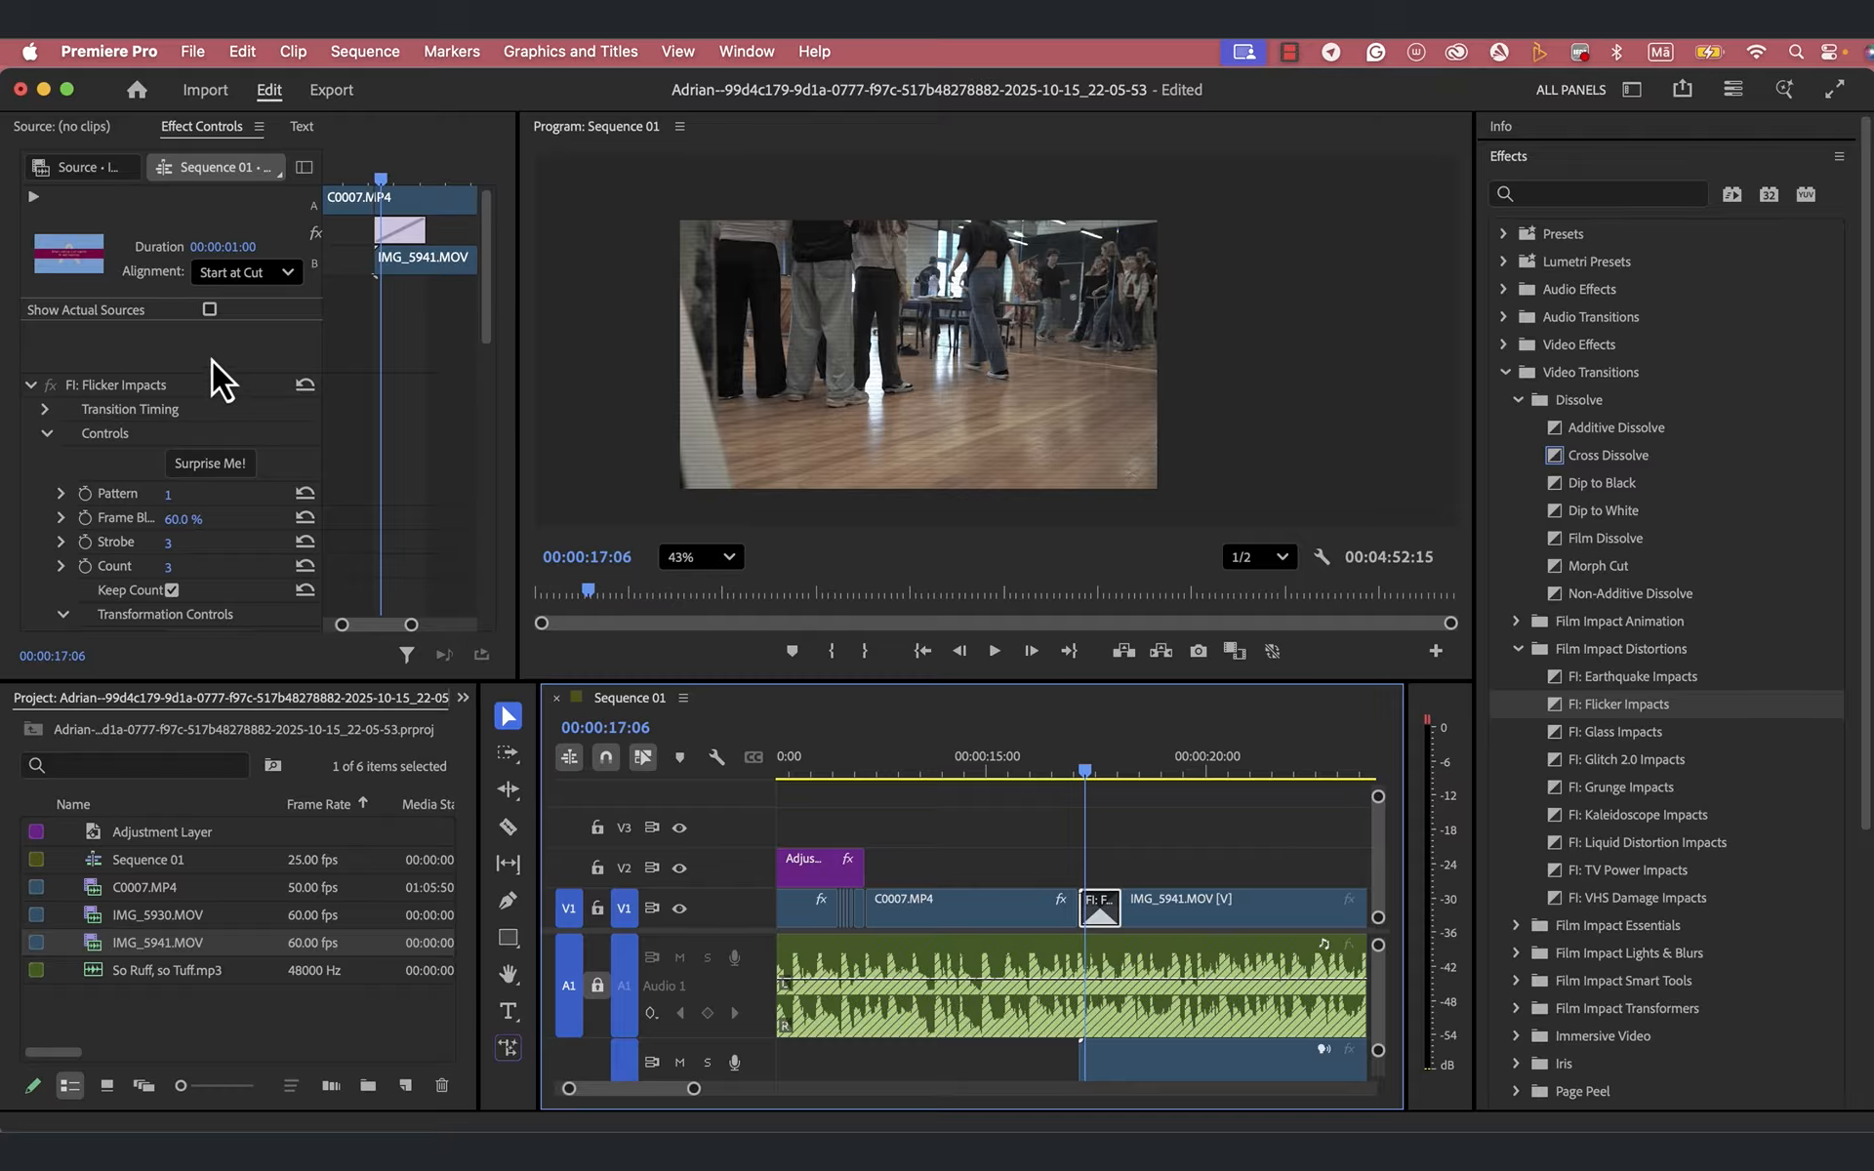
pyautogui.press('Delete')
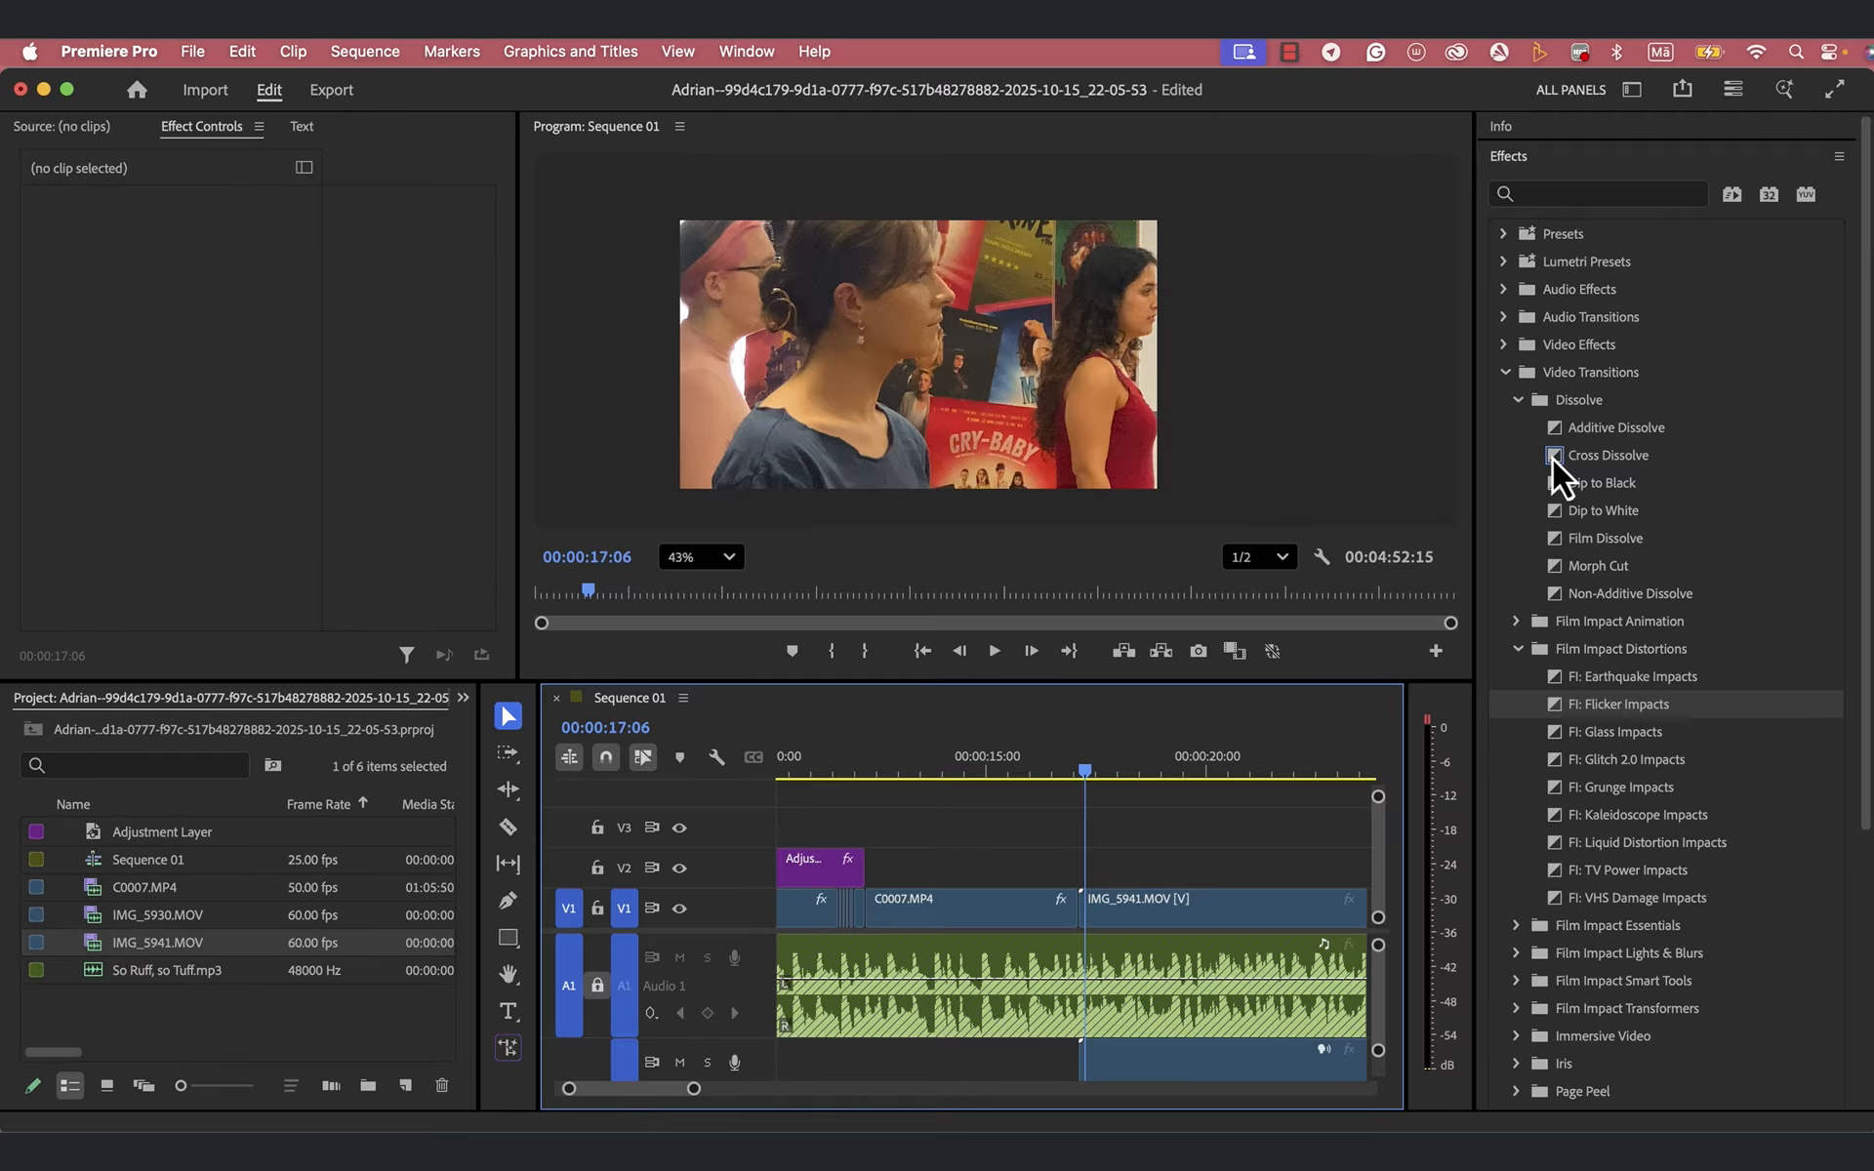
# - Apply a Cross Dissolve at the cut between C0007.MP4 and IMG_5941.MOV and play from 00:00:15:17 to check it
pyautogui.moveTo(1554, 456); pyautogui.dragTo(1095, 906)
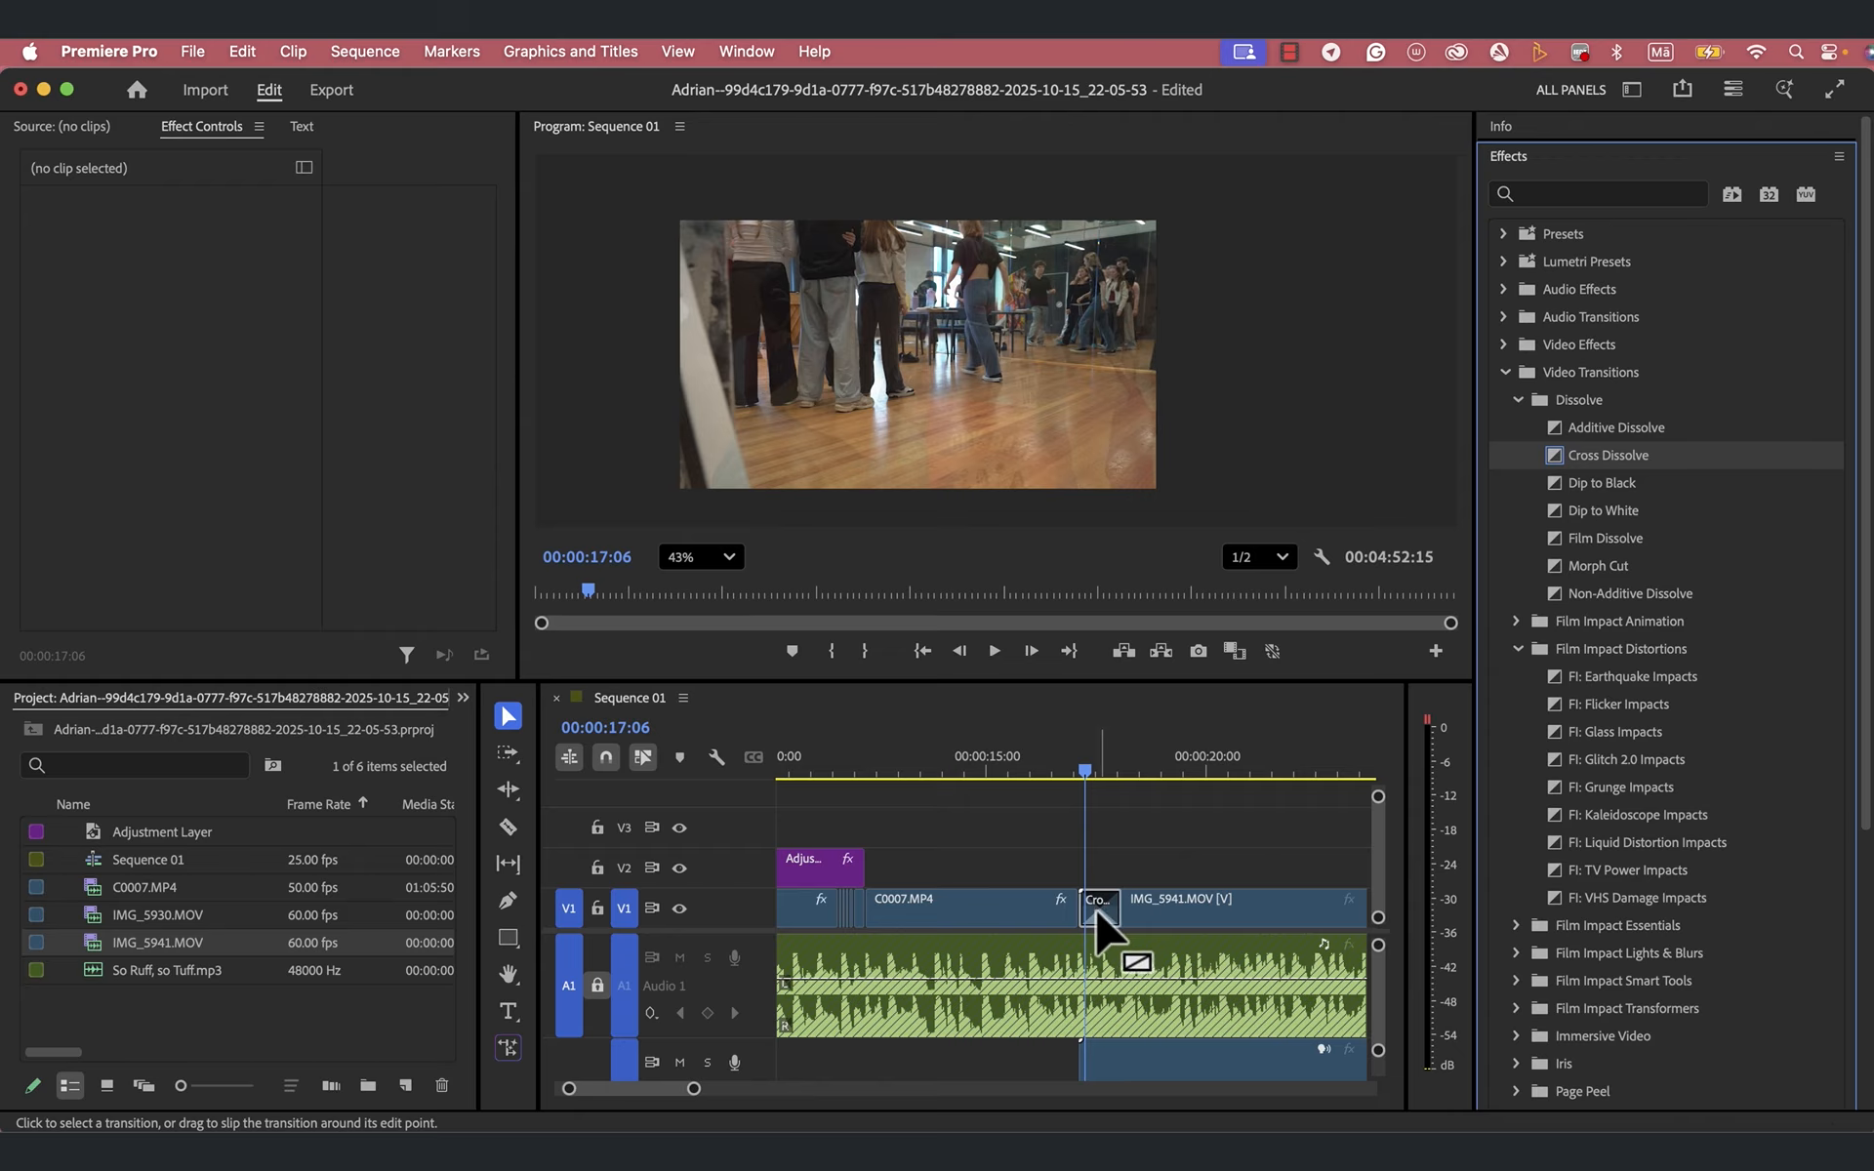
pyautogui.click(1095, 906)
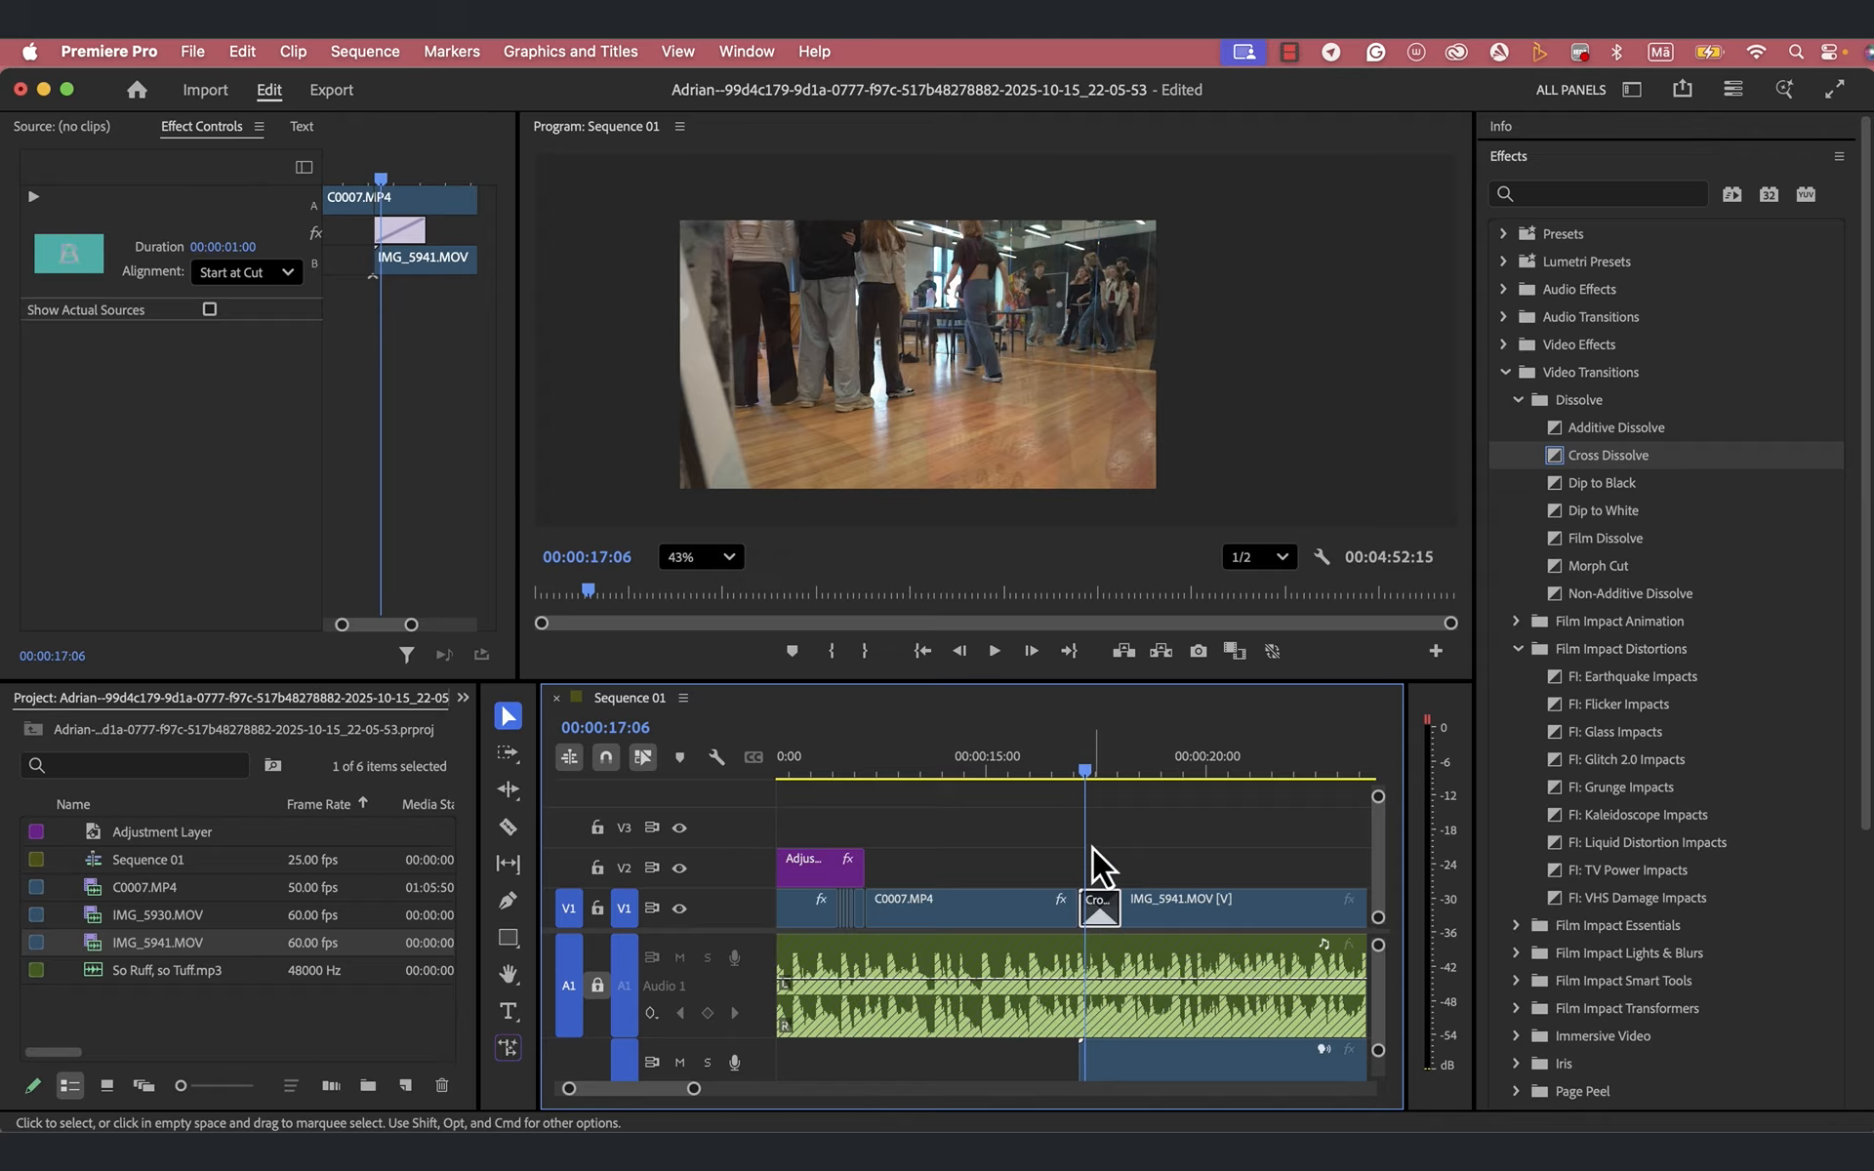
pyautogui.moveTo(1087, 773); pyautogui.dragTo(1019, 785)
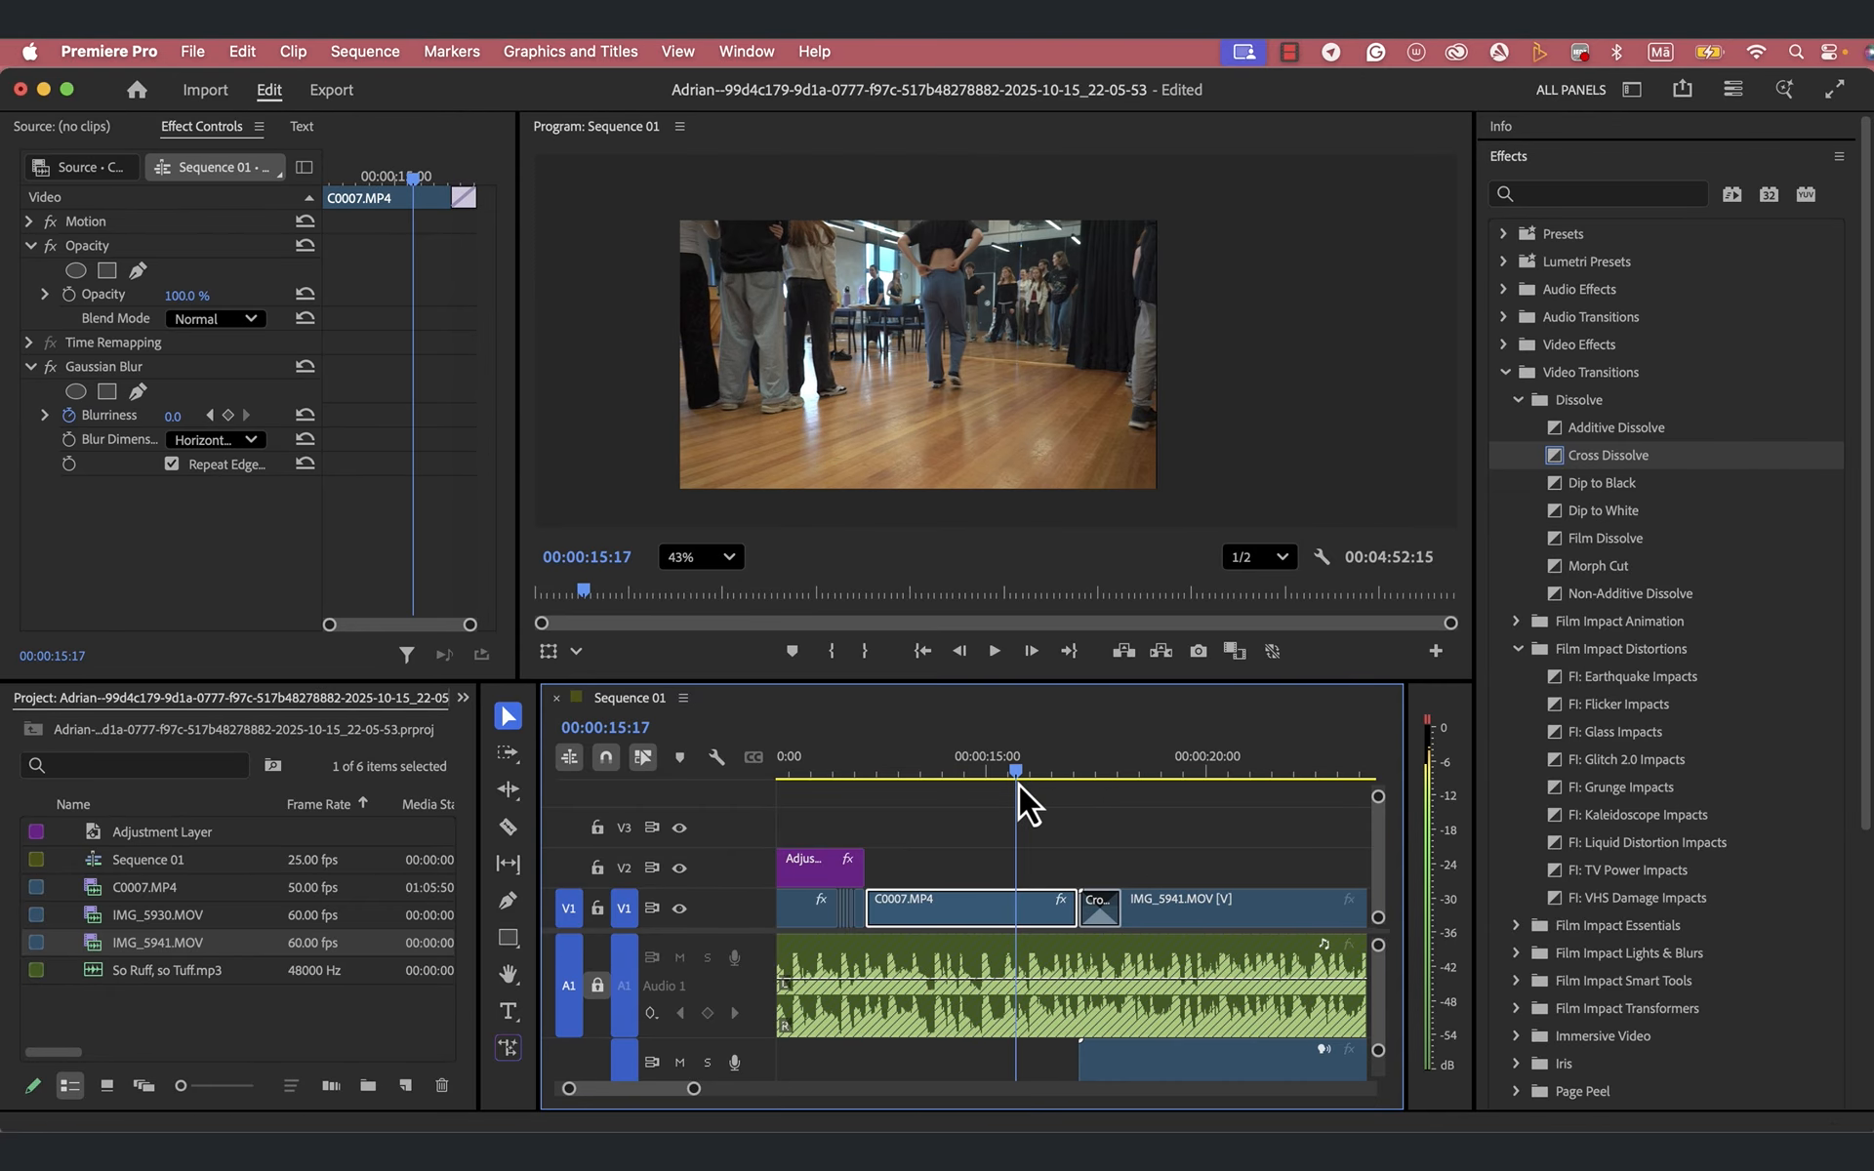
pyautogui.press('space')
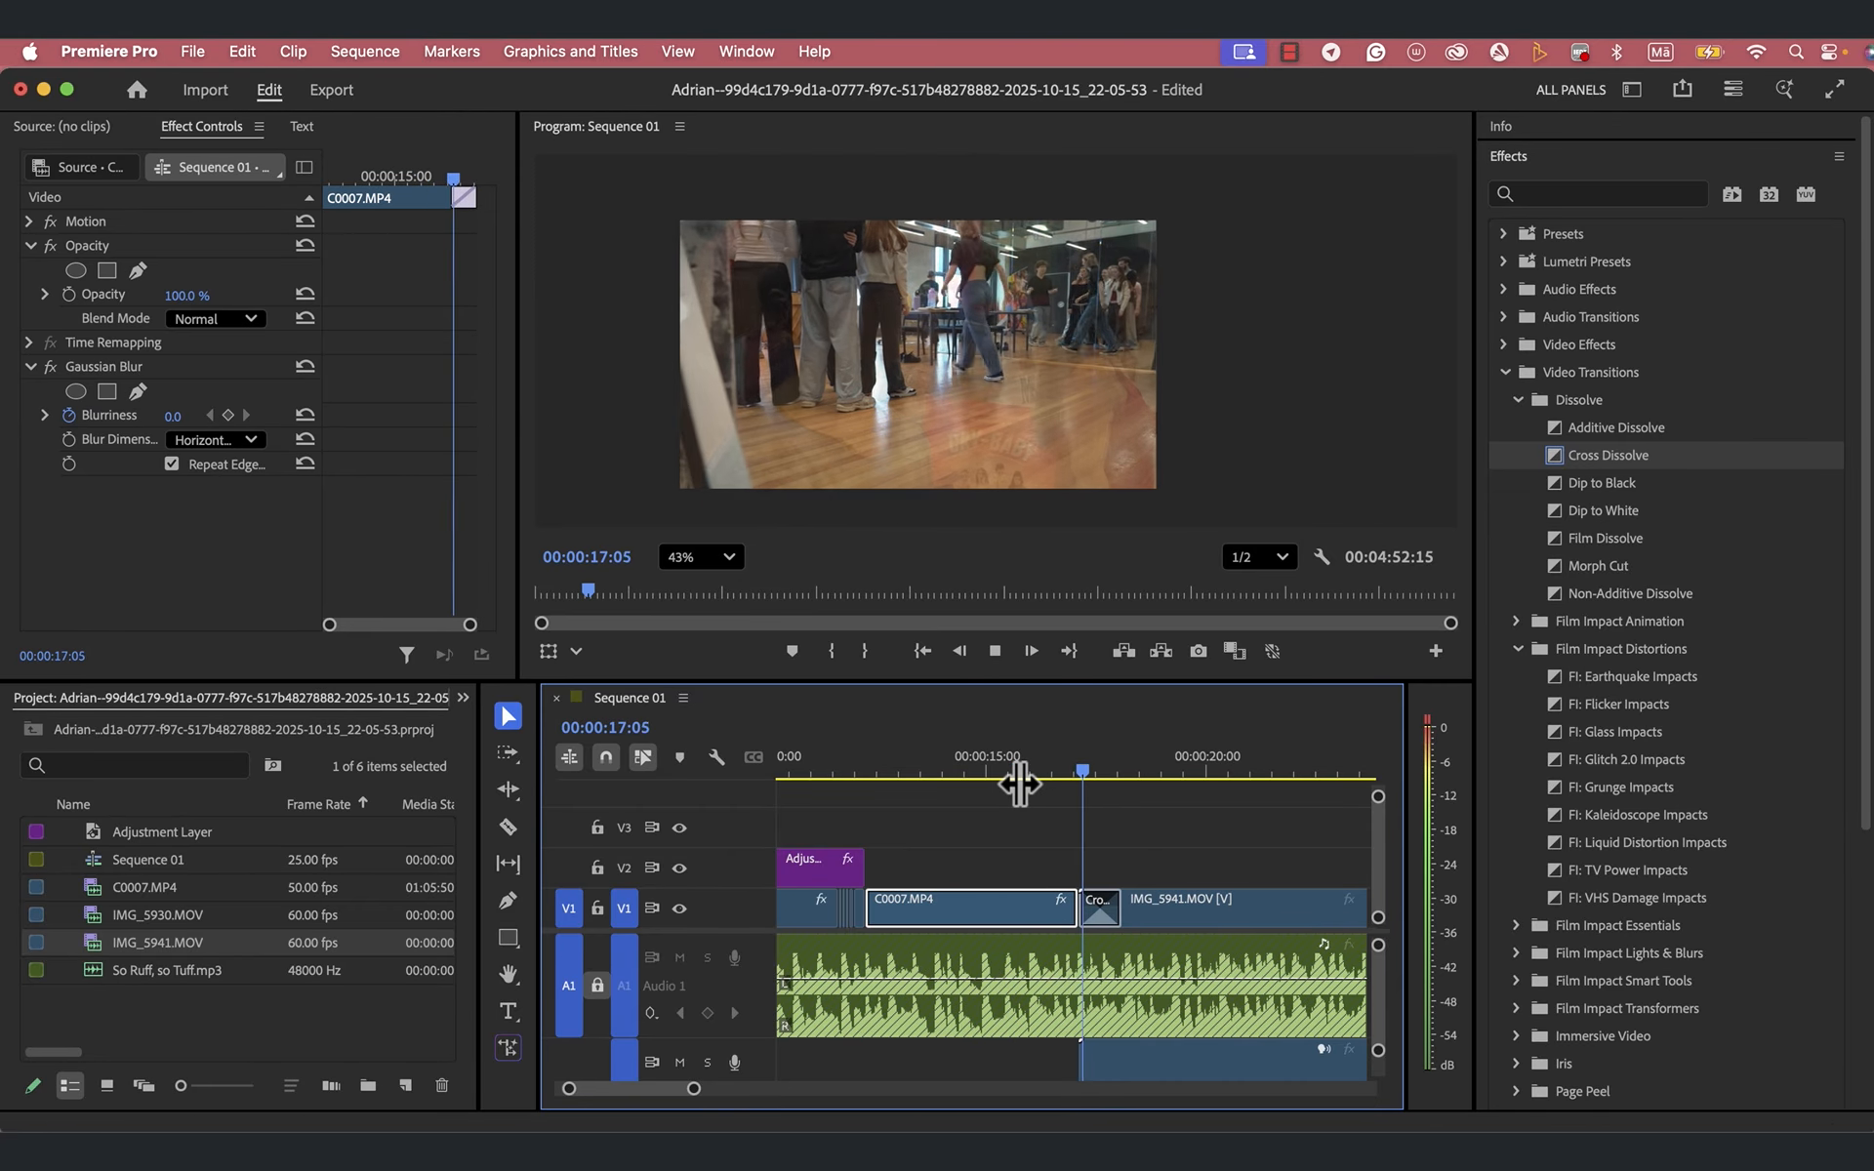
pyautogui.press('space')
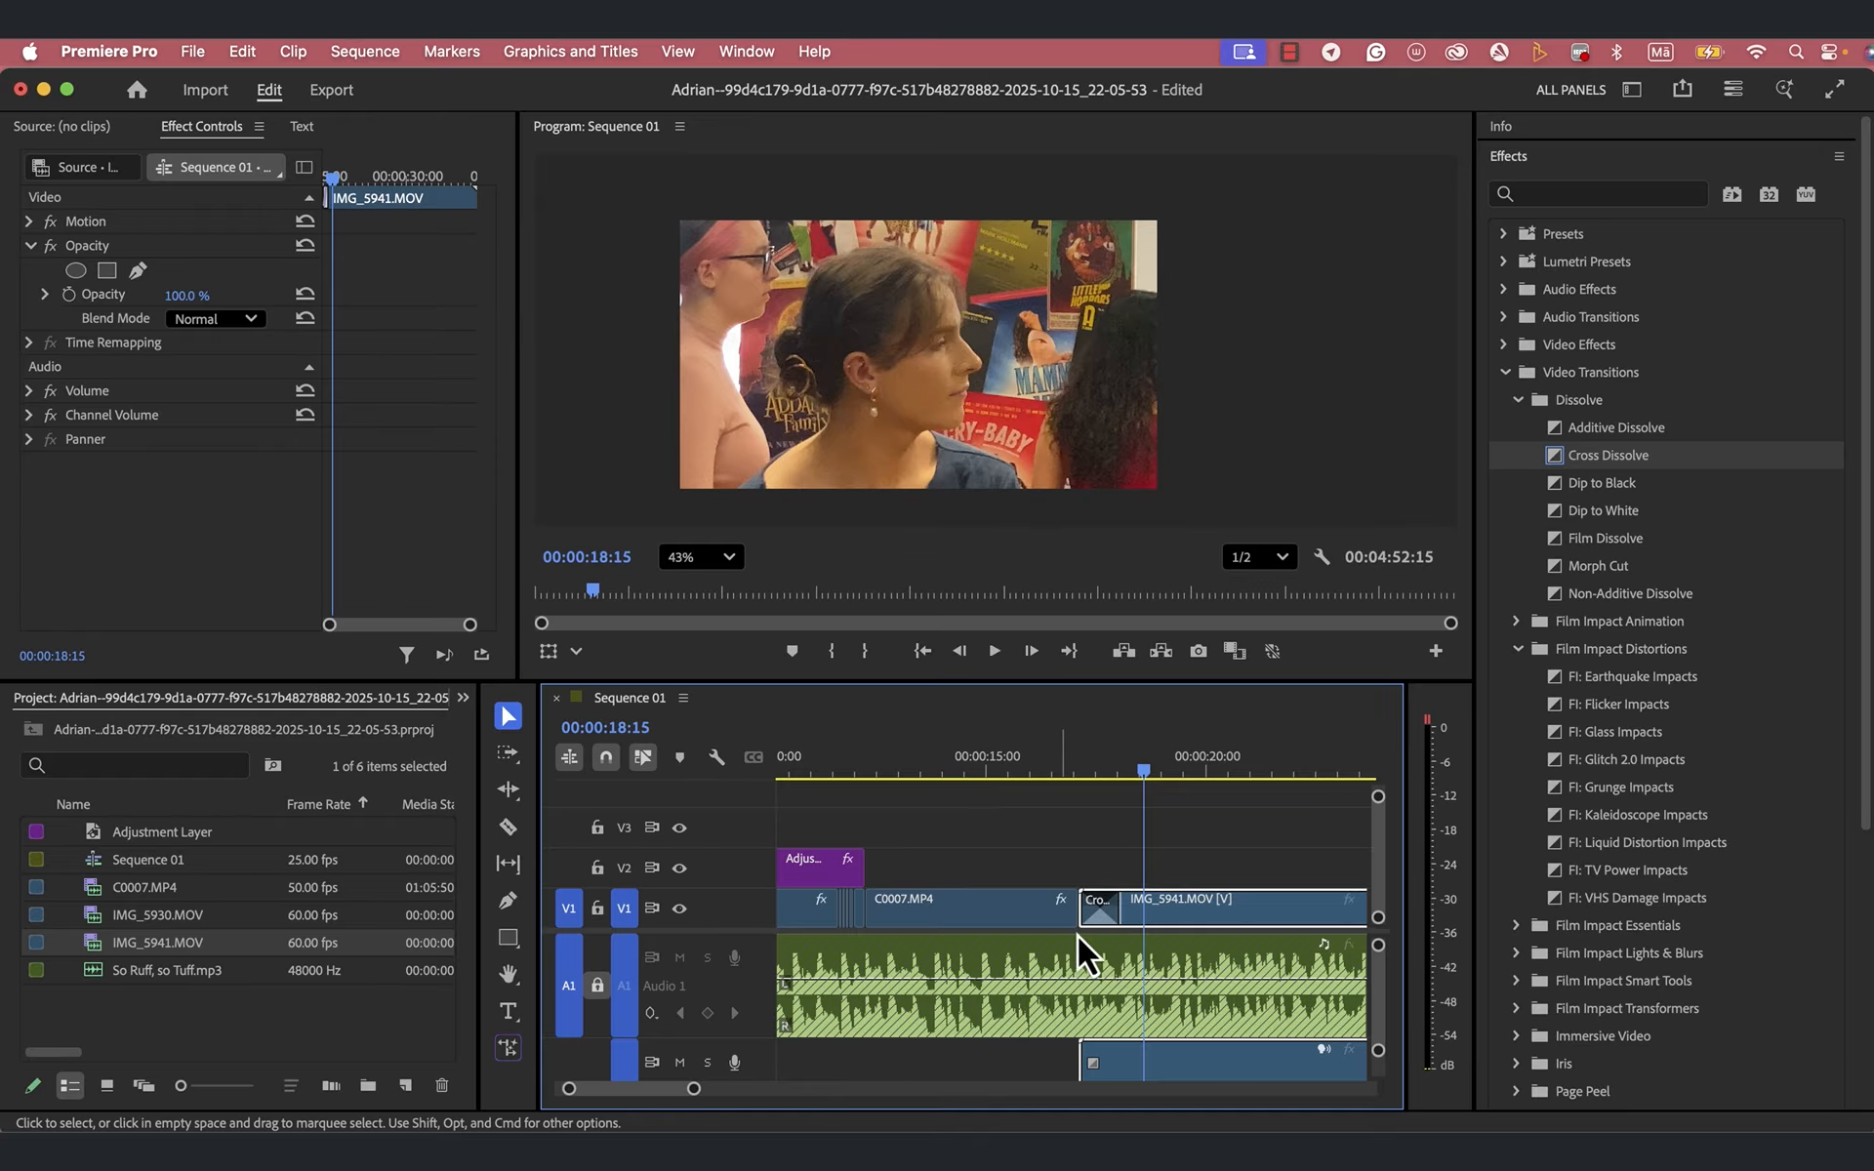
# - Lengthen the Cross Dissolve at the start of IMG_5941.MOV to a duration of 00:00:01:07
pyautogui.moveTo(1145, 771); pyautogui.dragTo(1105, 776)
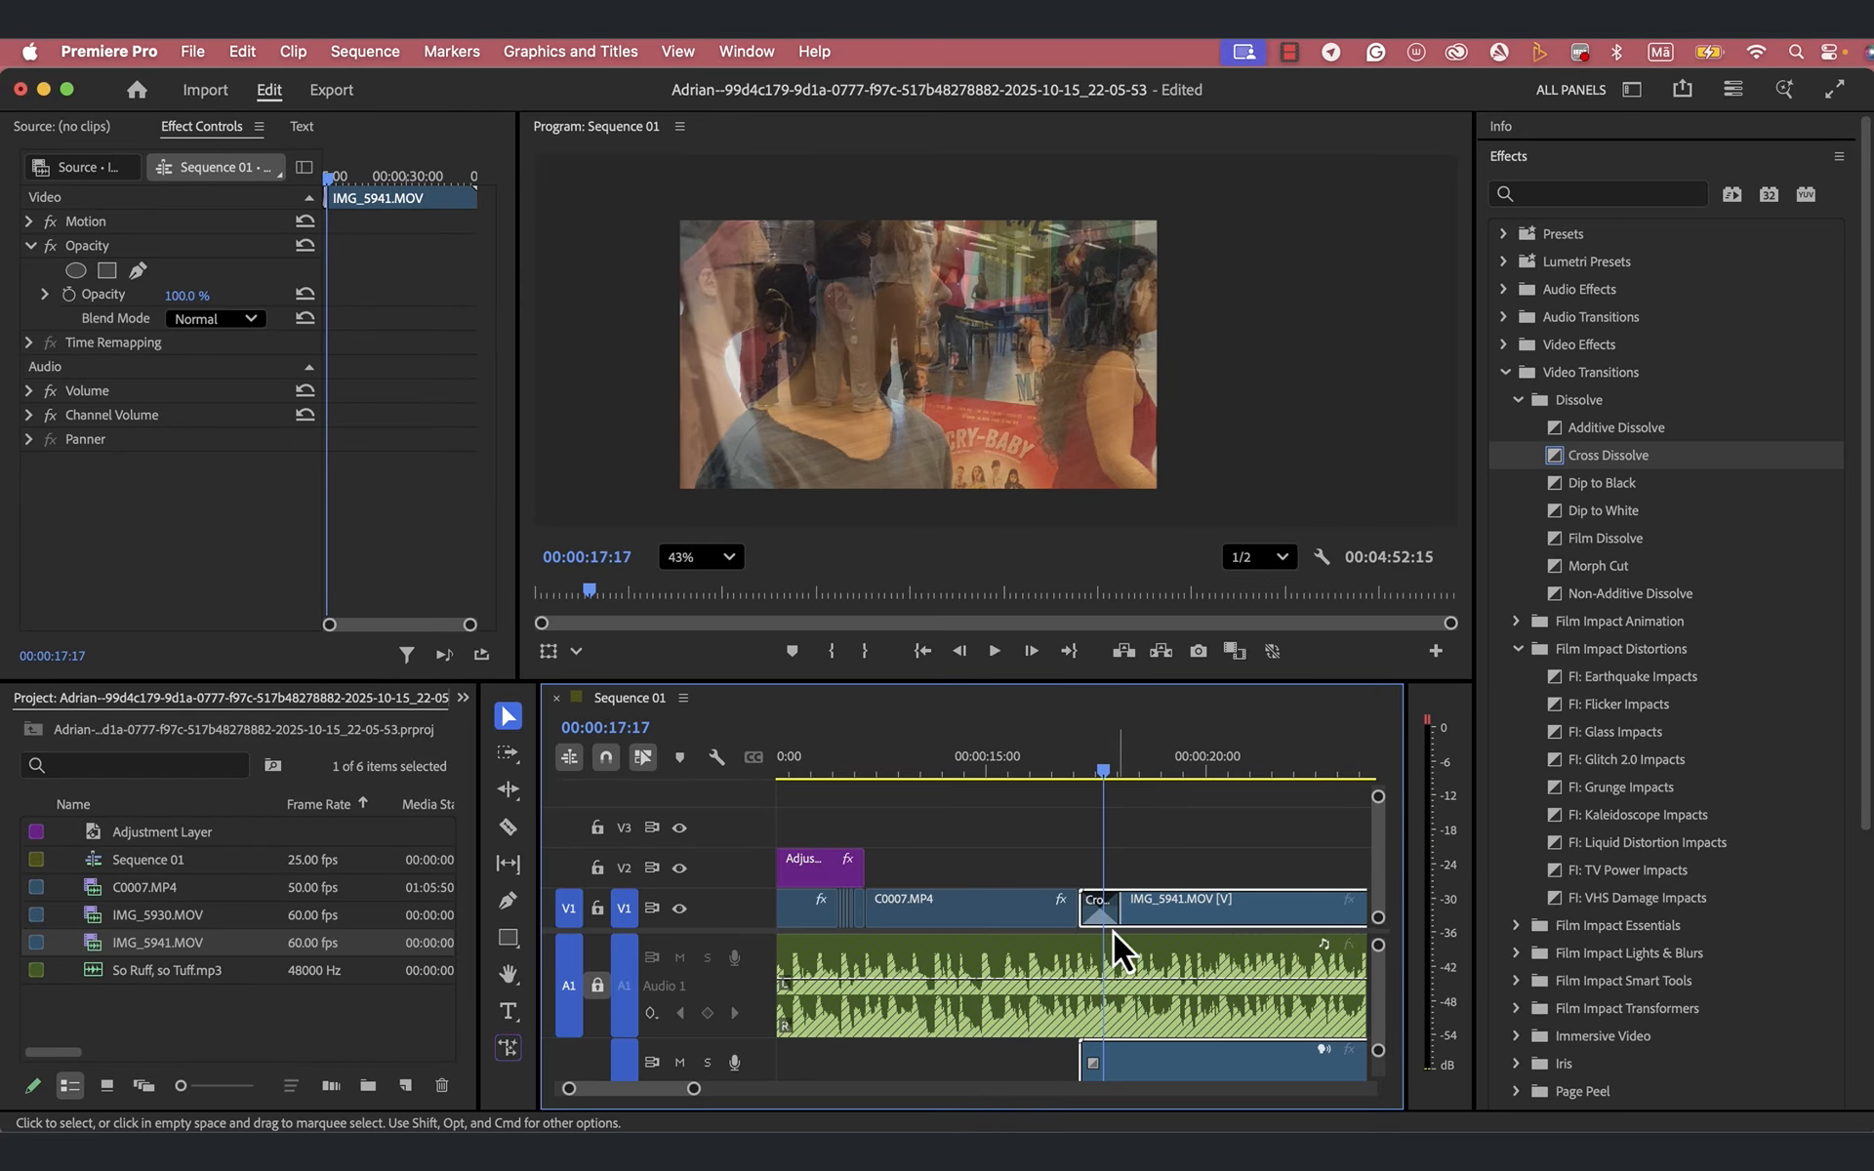
pyautogui.click(1093, 906)
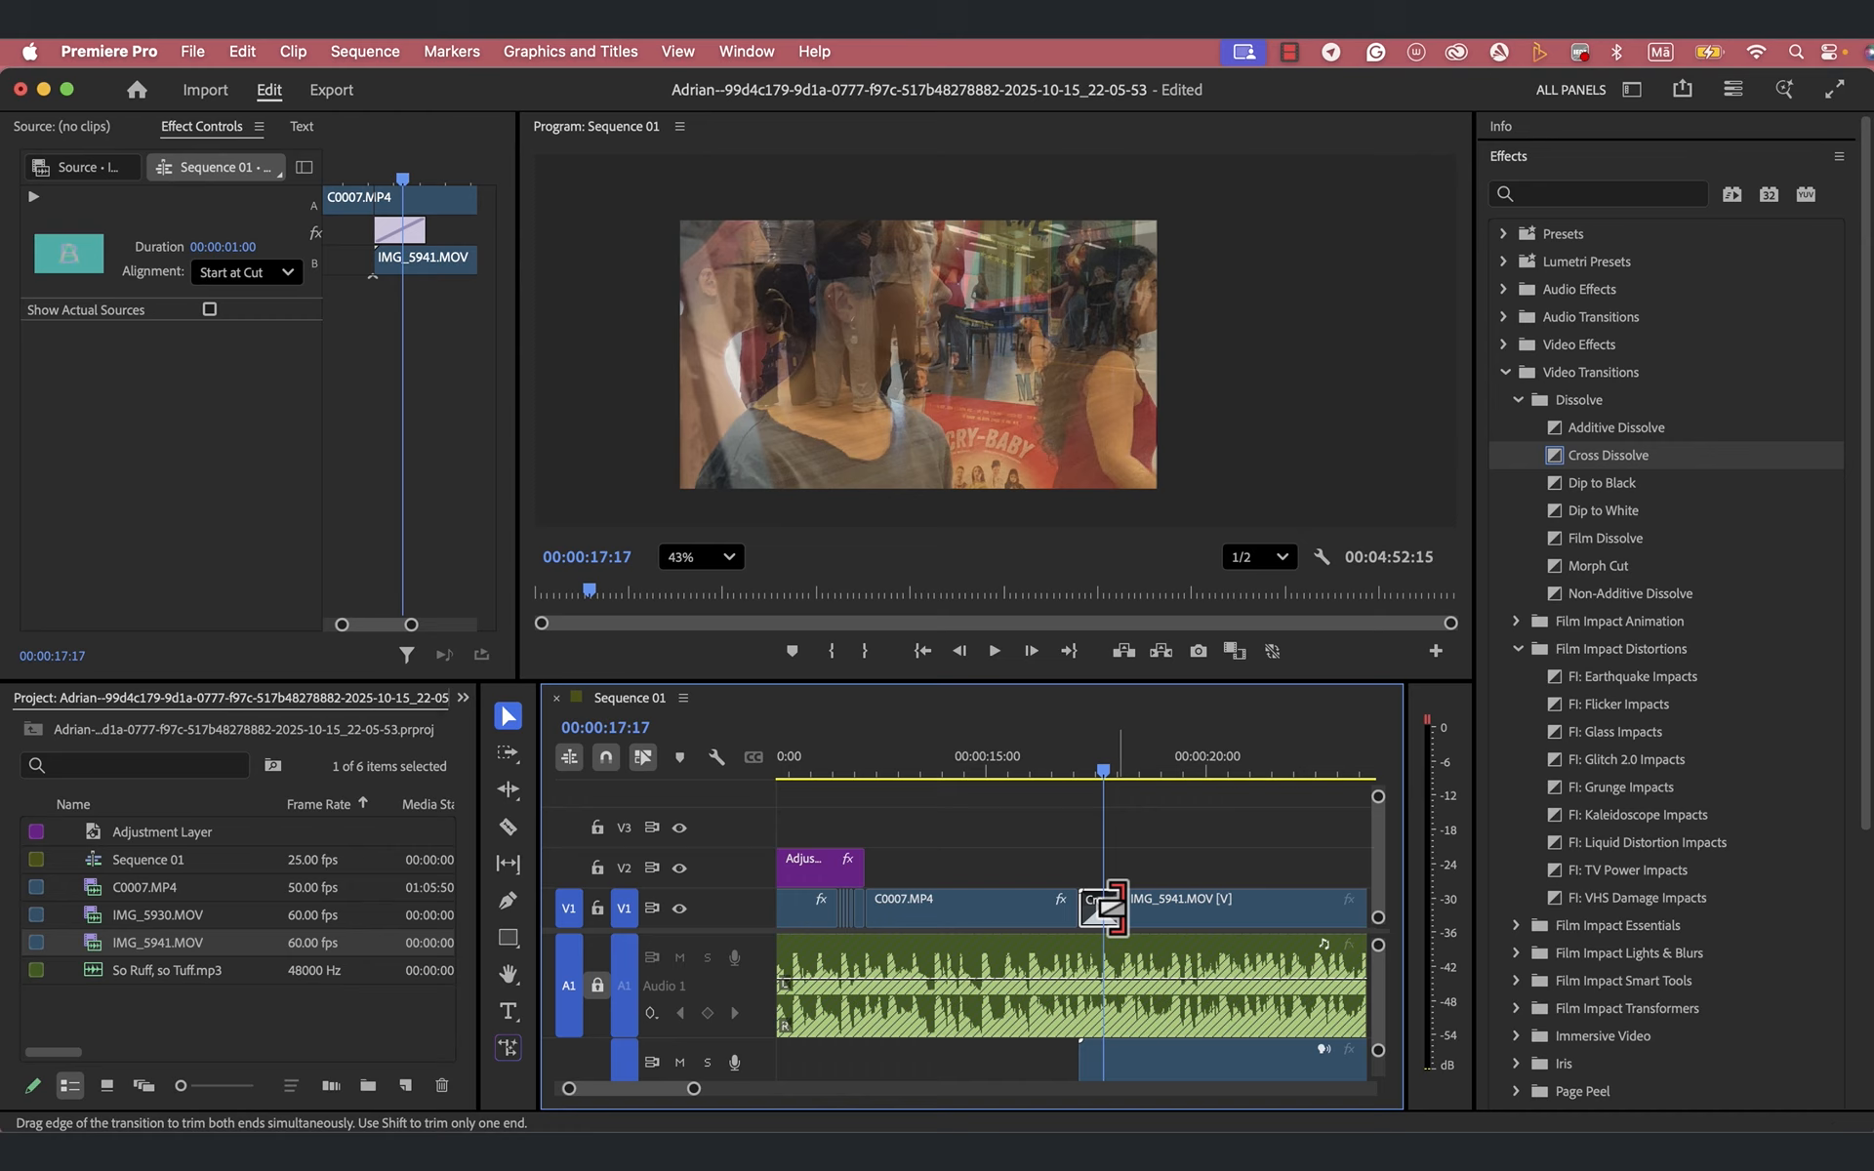
pyautogui.moveTo(1117, 908)
pyautogui.mouseDown()
pyautogui.moveTo(1165, 907)
pyautogui.moveTo(1105, 909)
pyautogui.moveTo(1163, 908)
pyautogui.moveTo(1122, 908)
pyautogui.mouseUp()
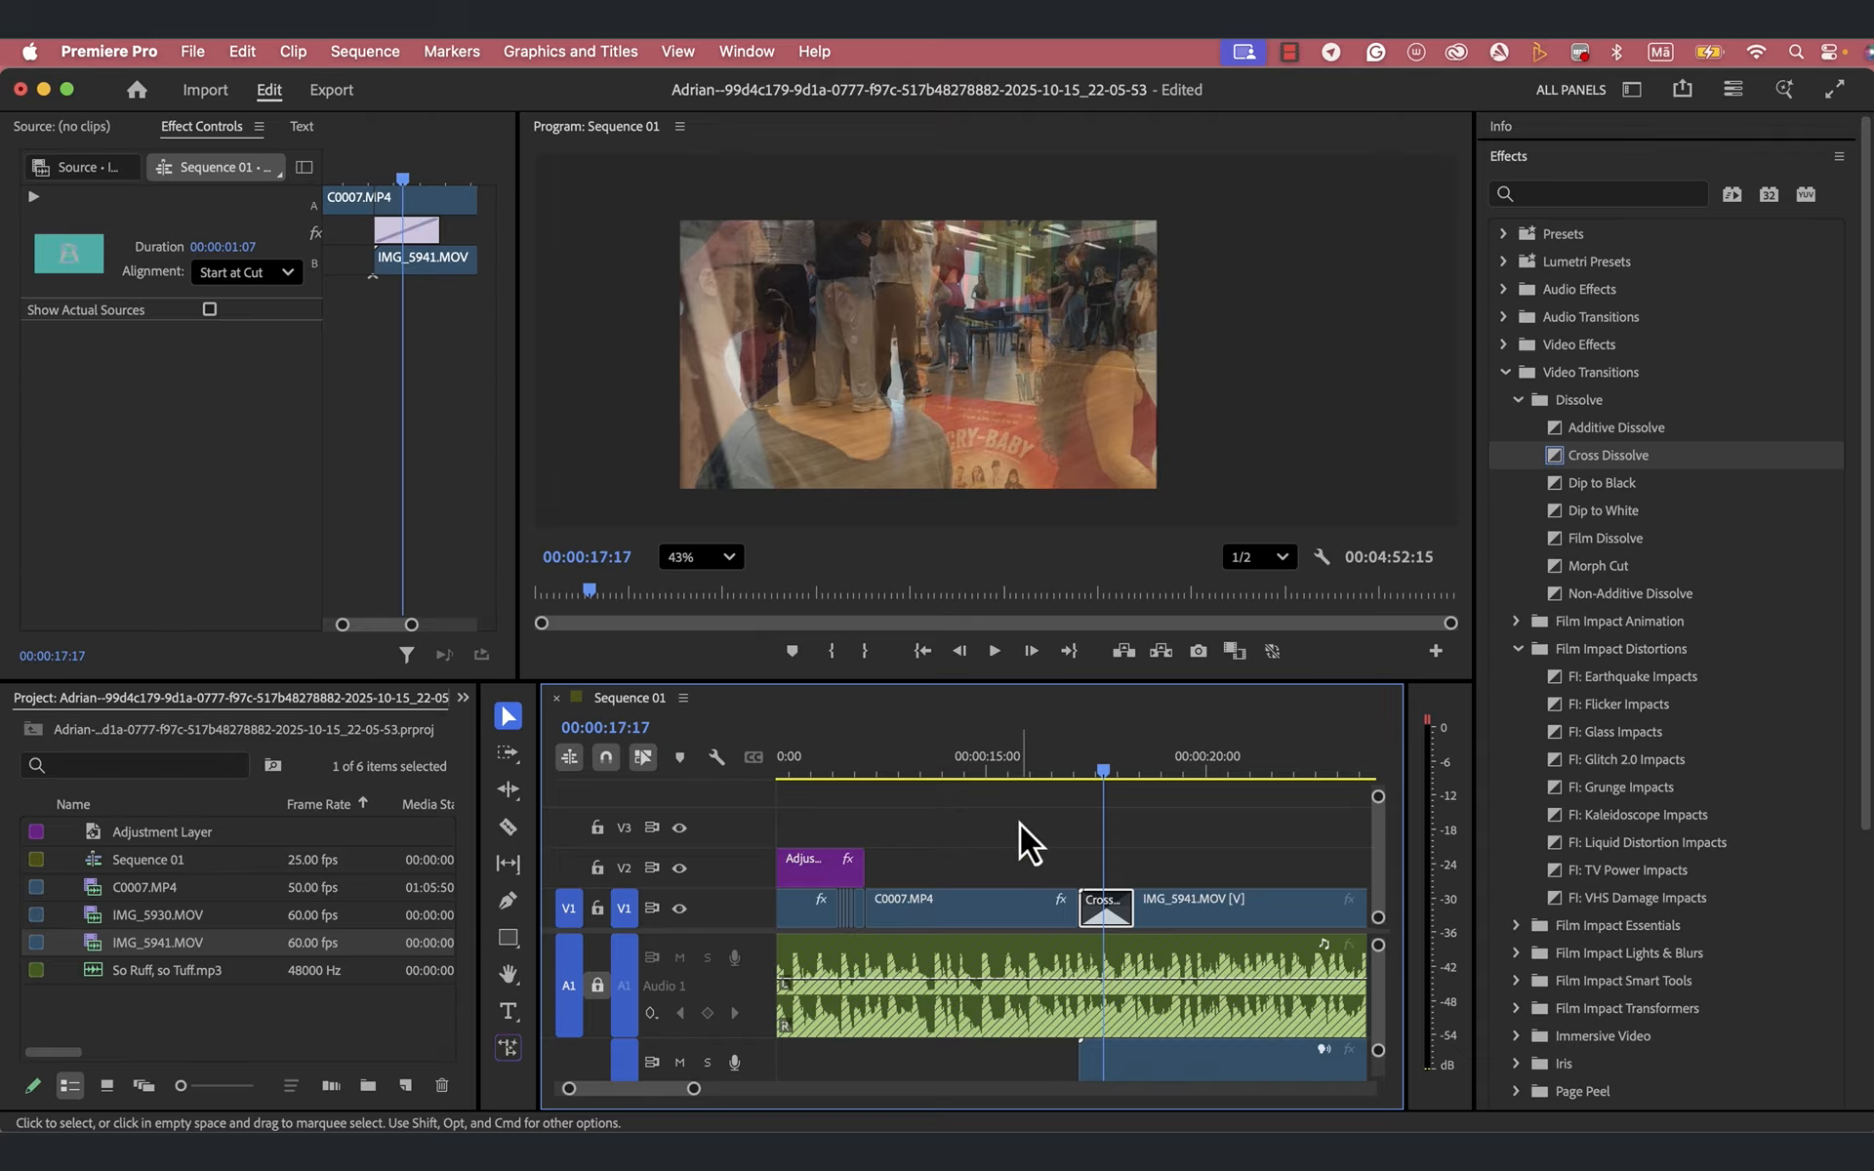
# - Play the sequence from 00:00:15:07 to review the lengthened Cross Dissolve and the IMG_5941.MOV footage up to 00:00:26:02
pyautogui.moveTo(1105, 776); pyautogui.dragTo(998, 800)
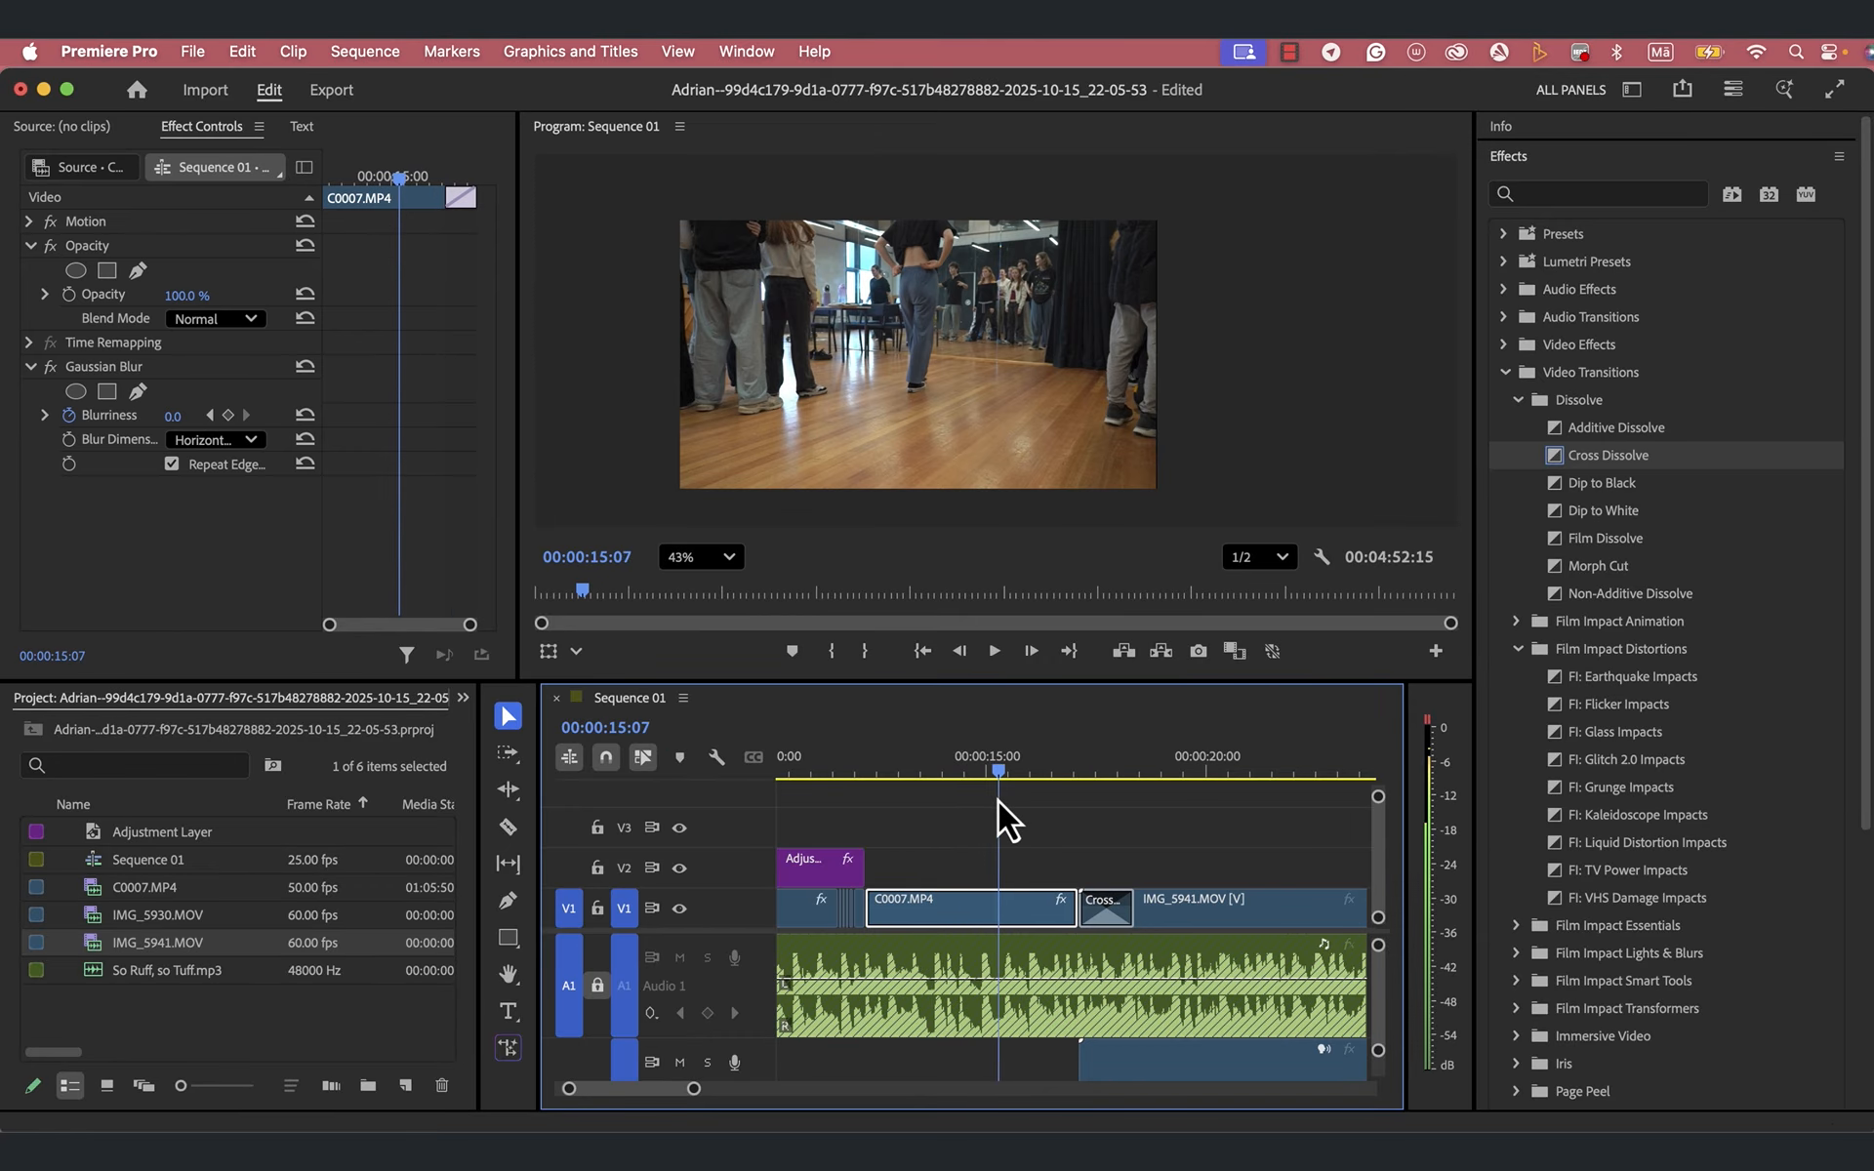
pyautogui.press('space')
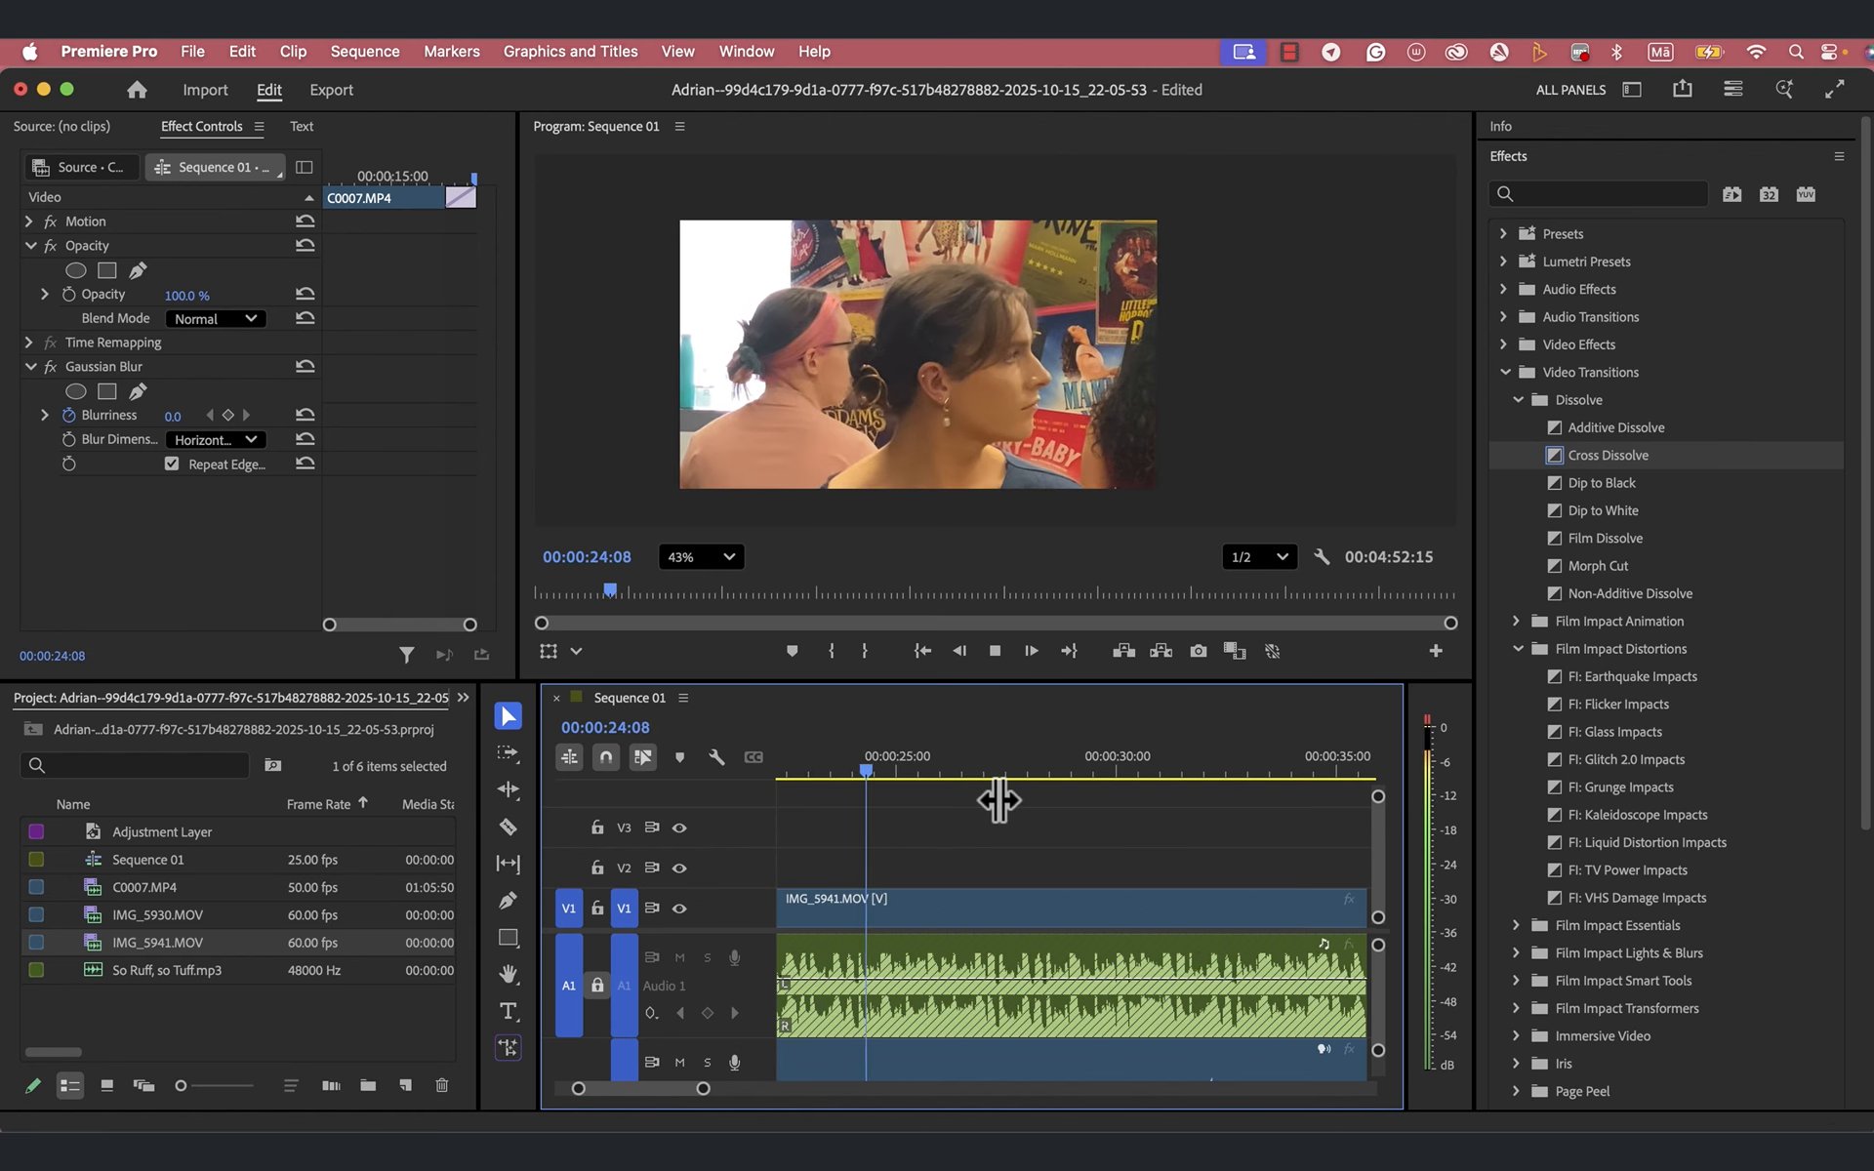
pyautogui.press('space')
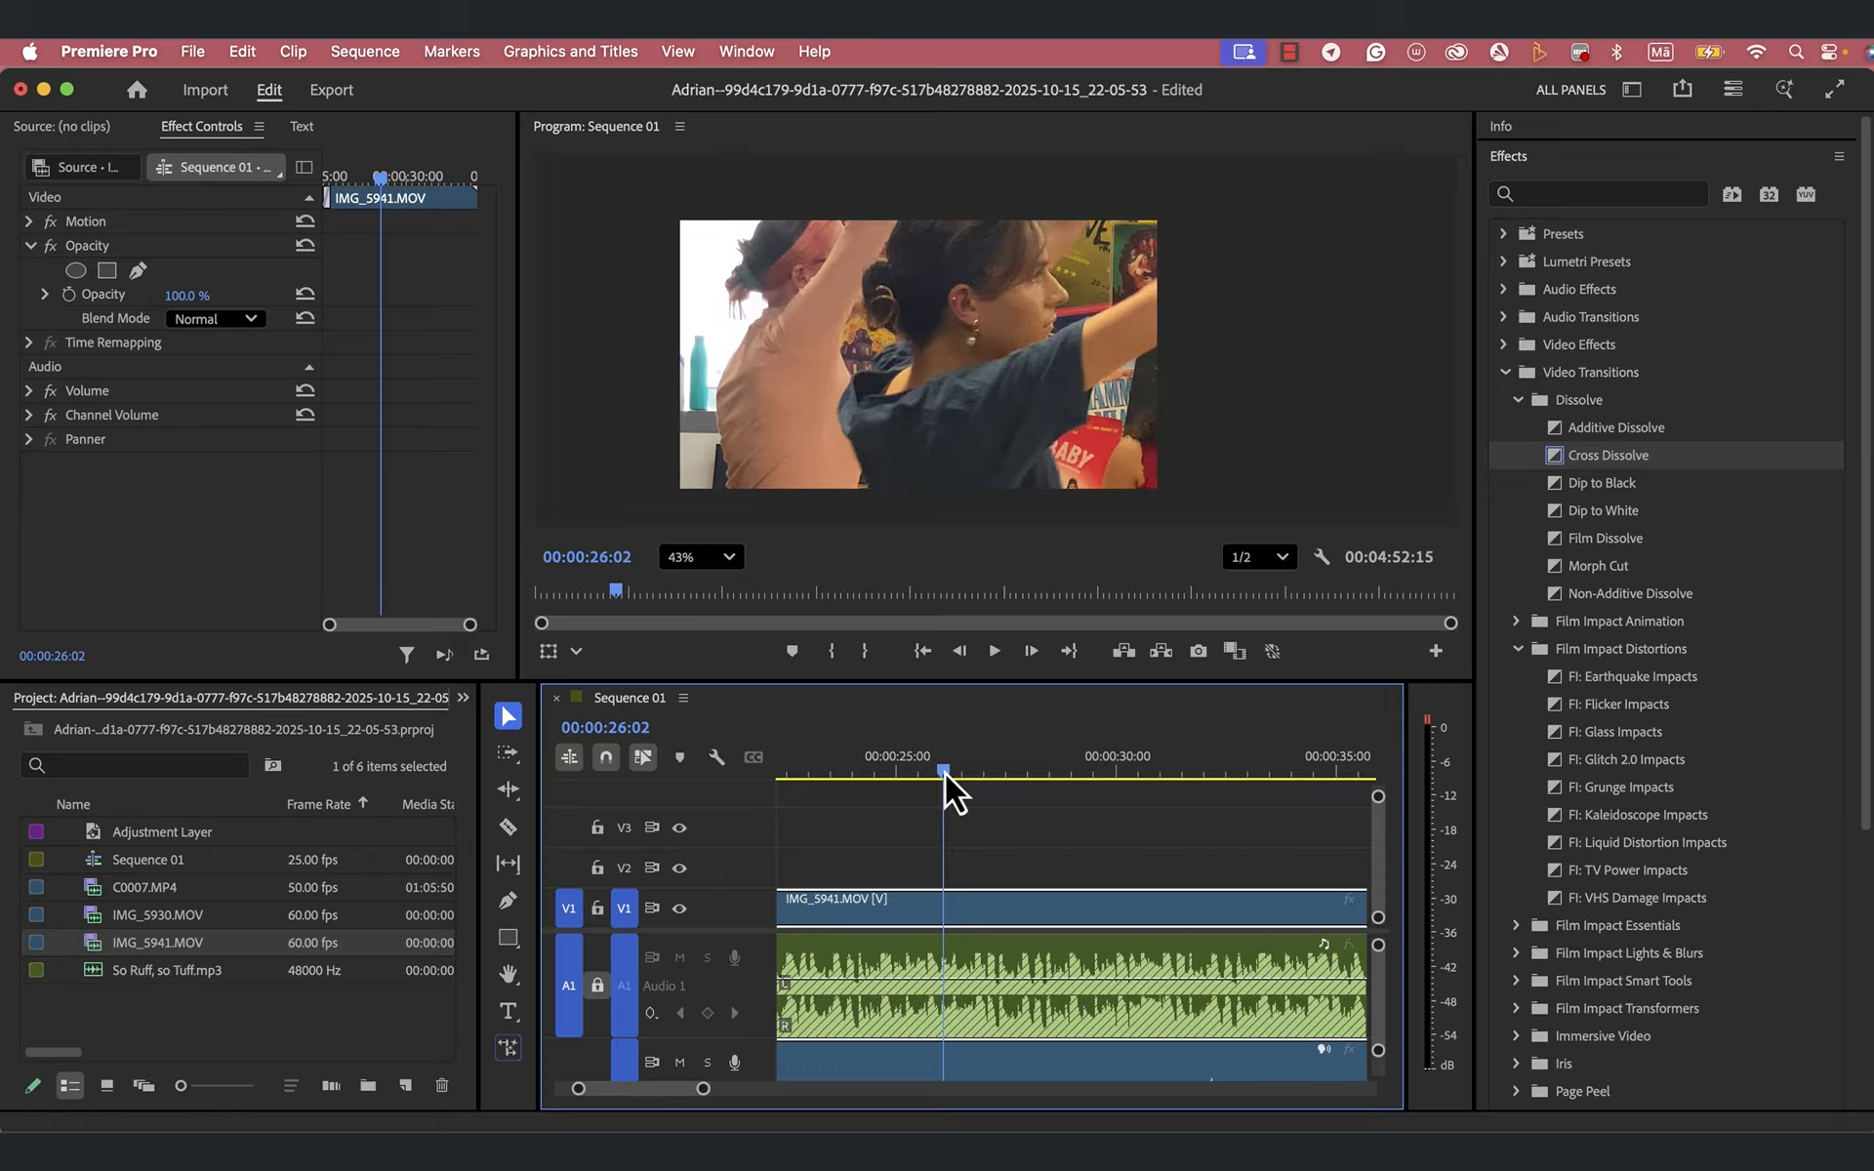
# - Split the IMG_5941.MOV clip at 00:00:25:17 with the Razor tool and return to the Selection tool
pyautogui.moveTo(944, 773); pyautogui.dragTo(929, 783)
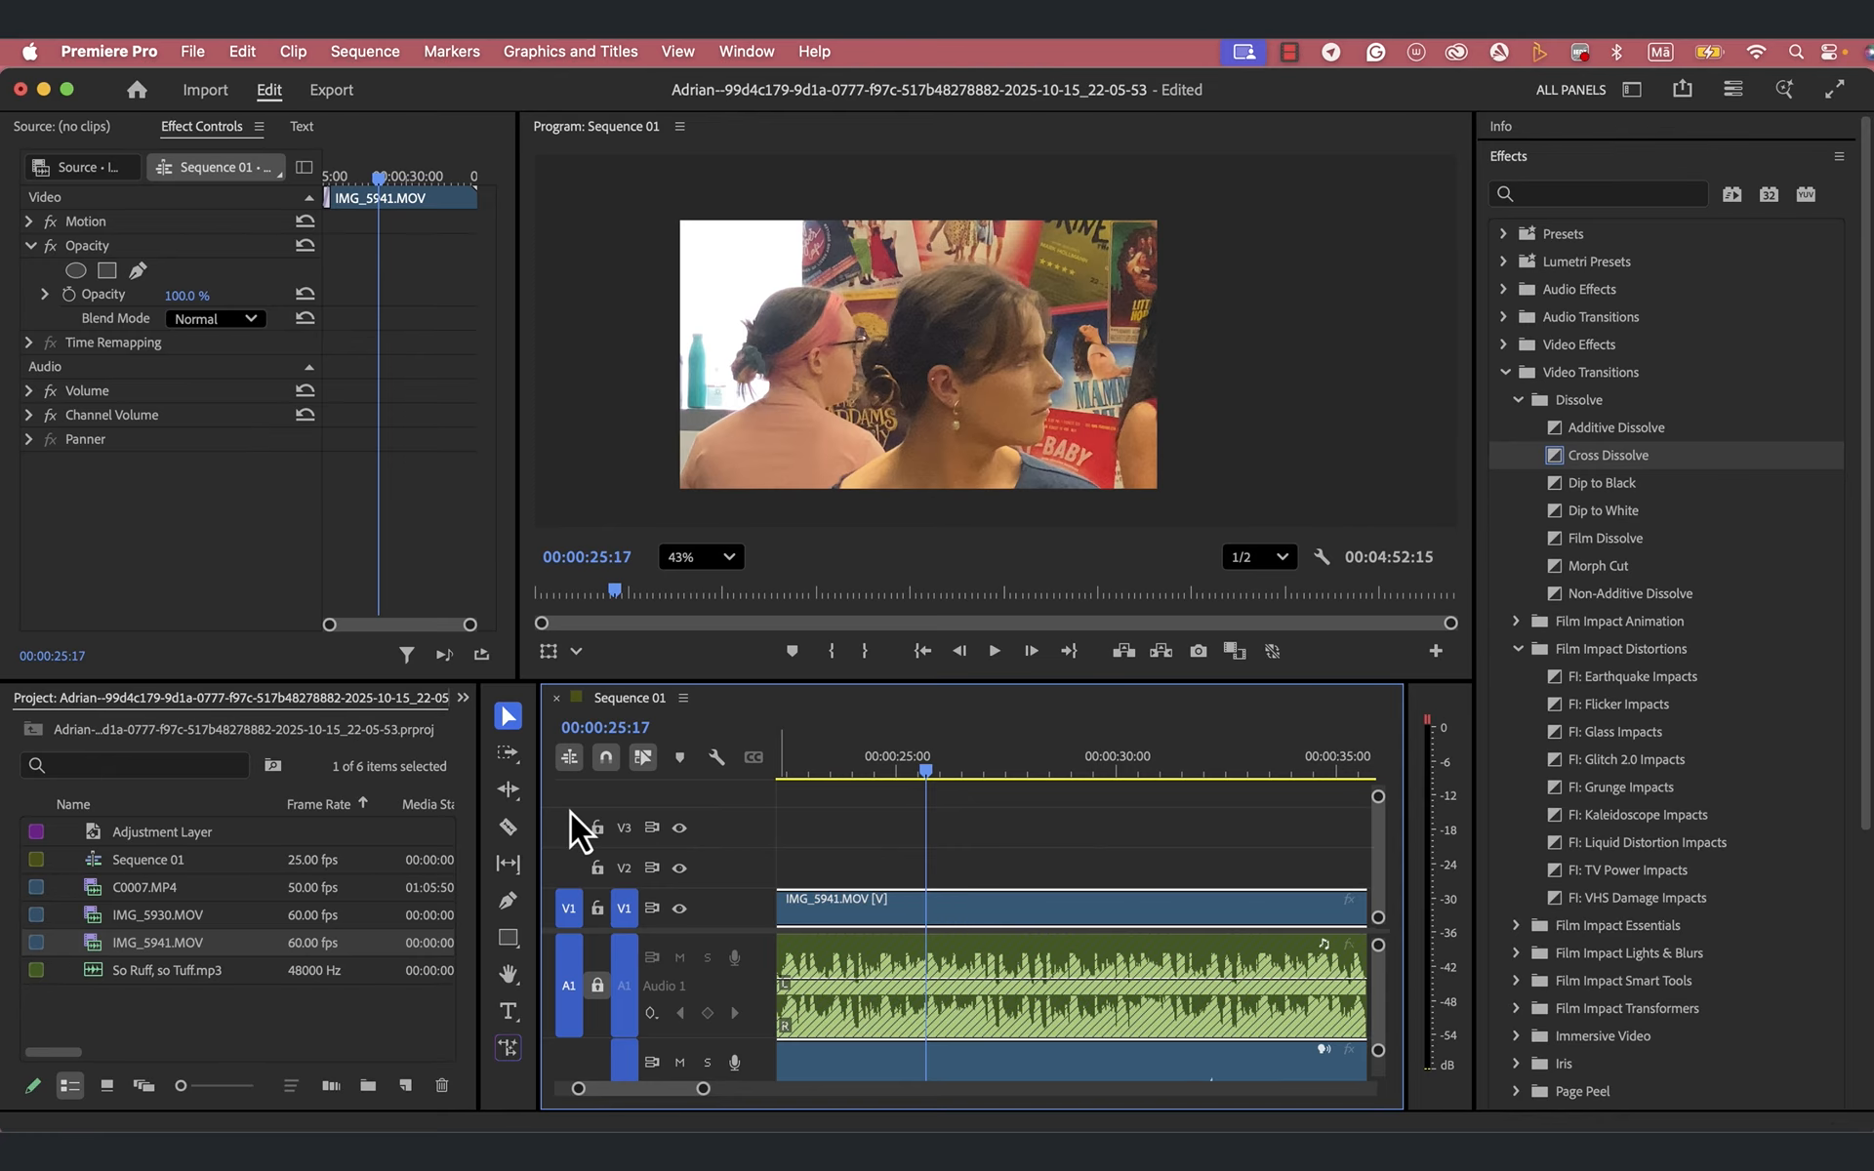
pyautogui.click(507, 826)
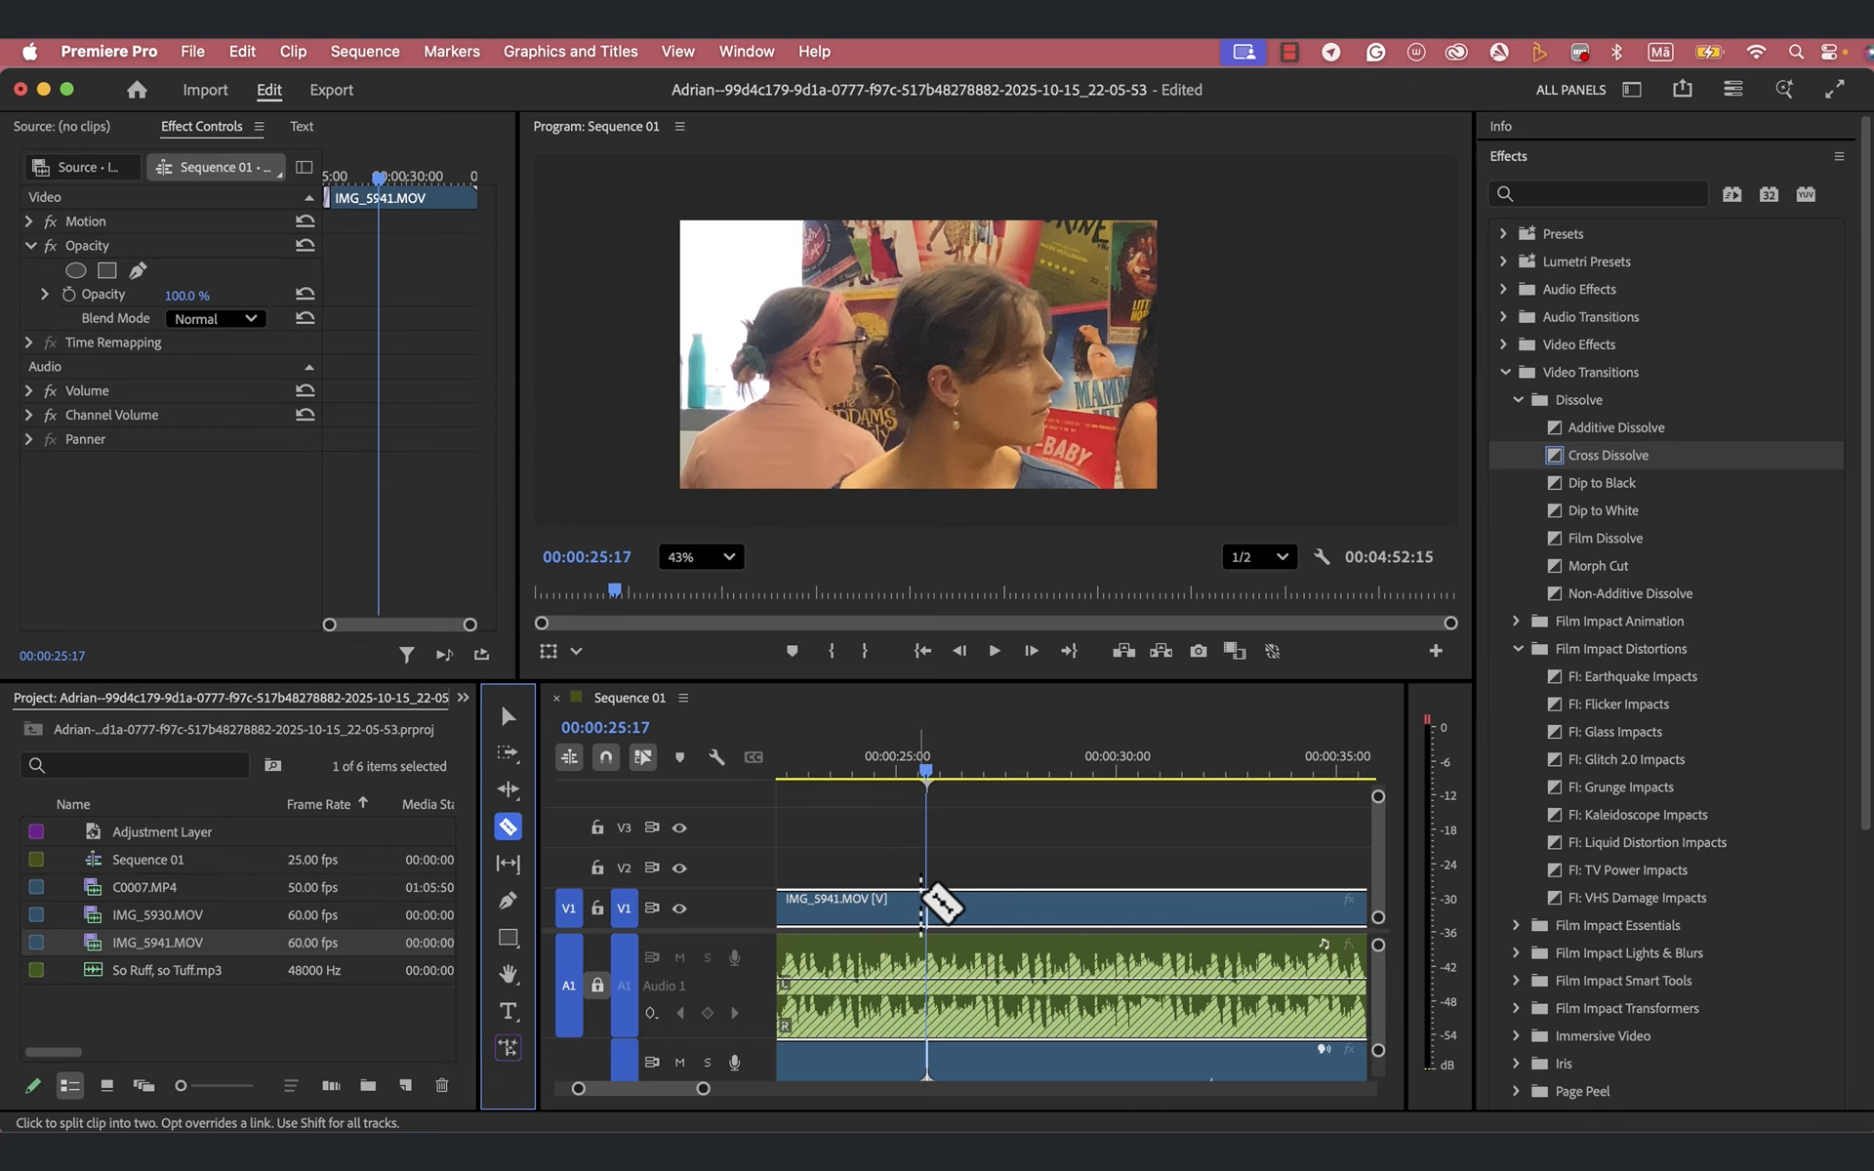
pyautogui.click(927, 906)
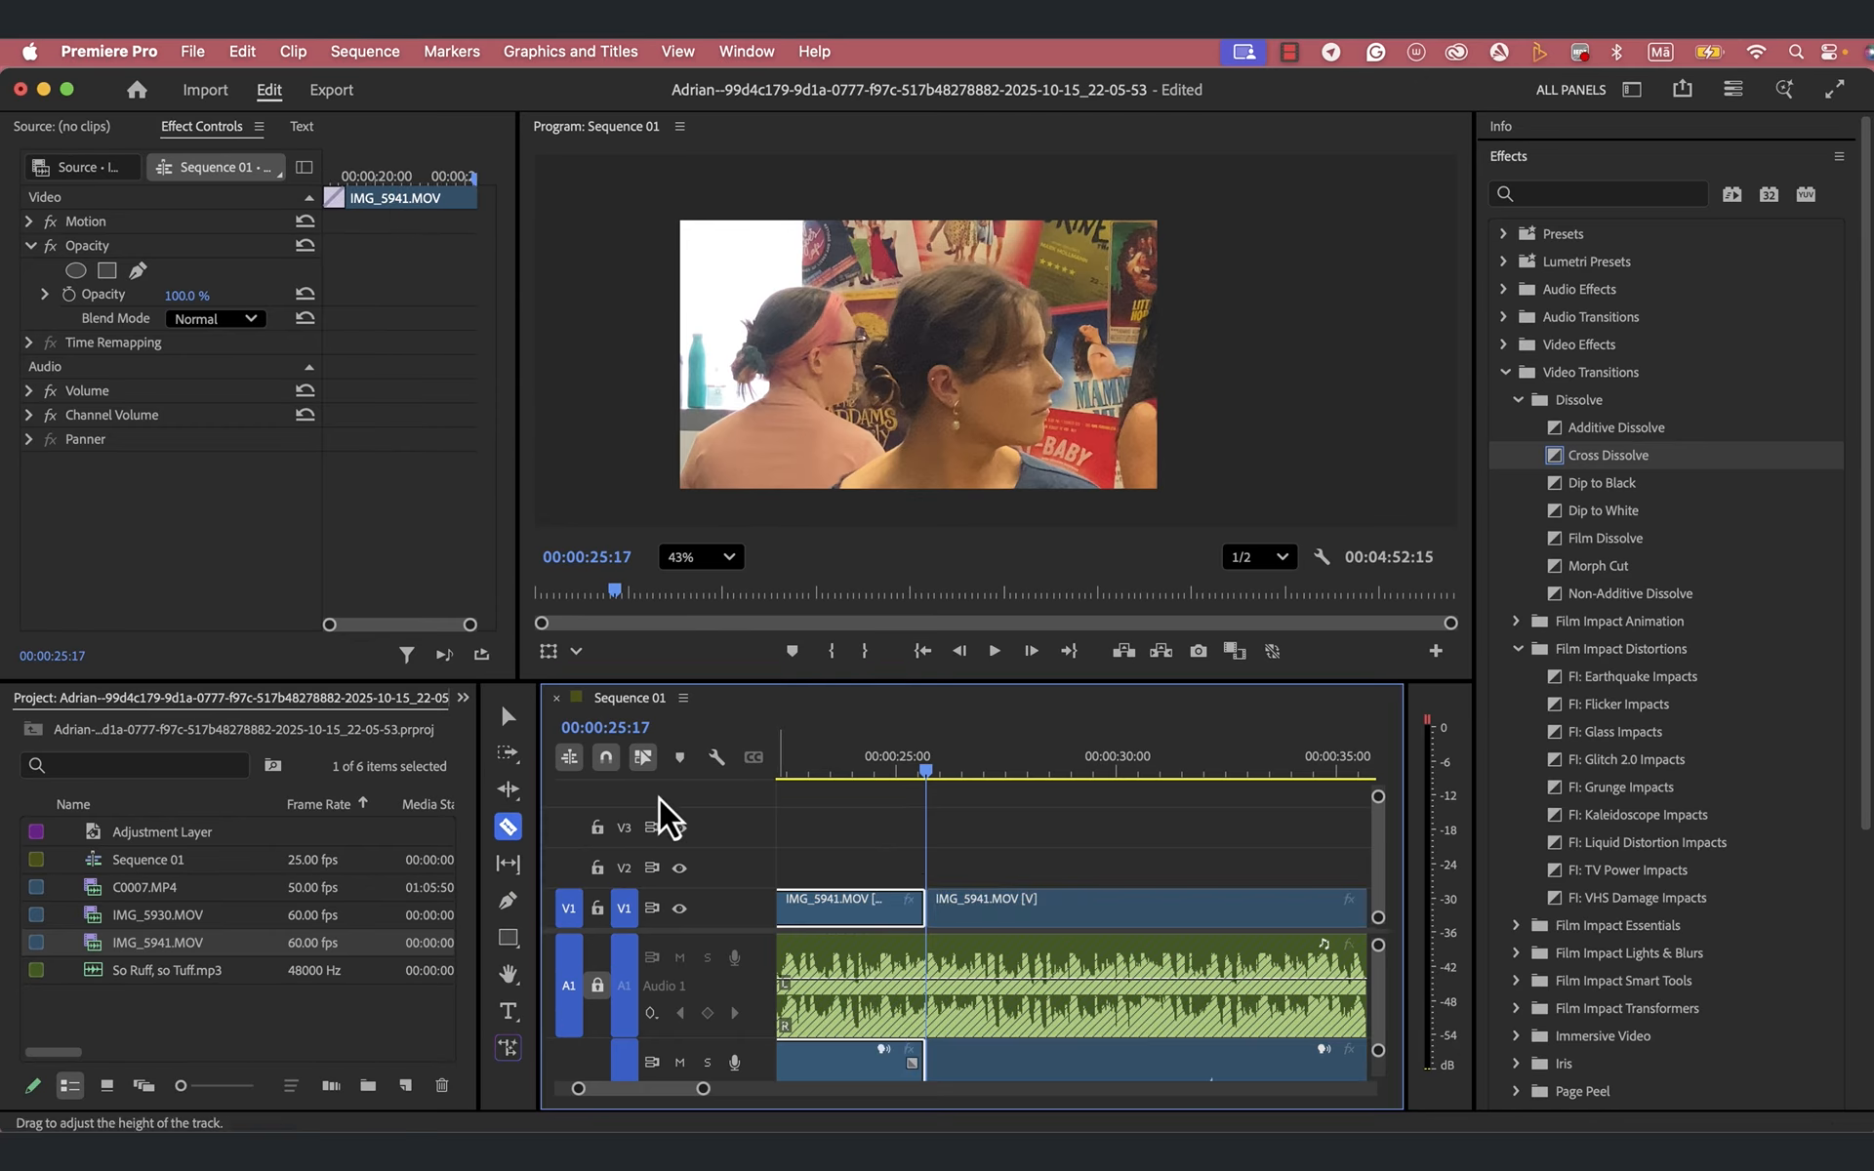
pyautogui.click(507, 716)
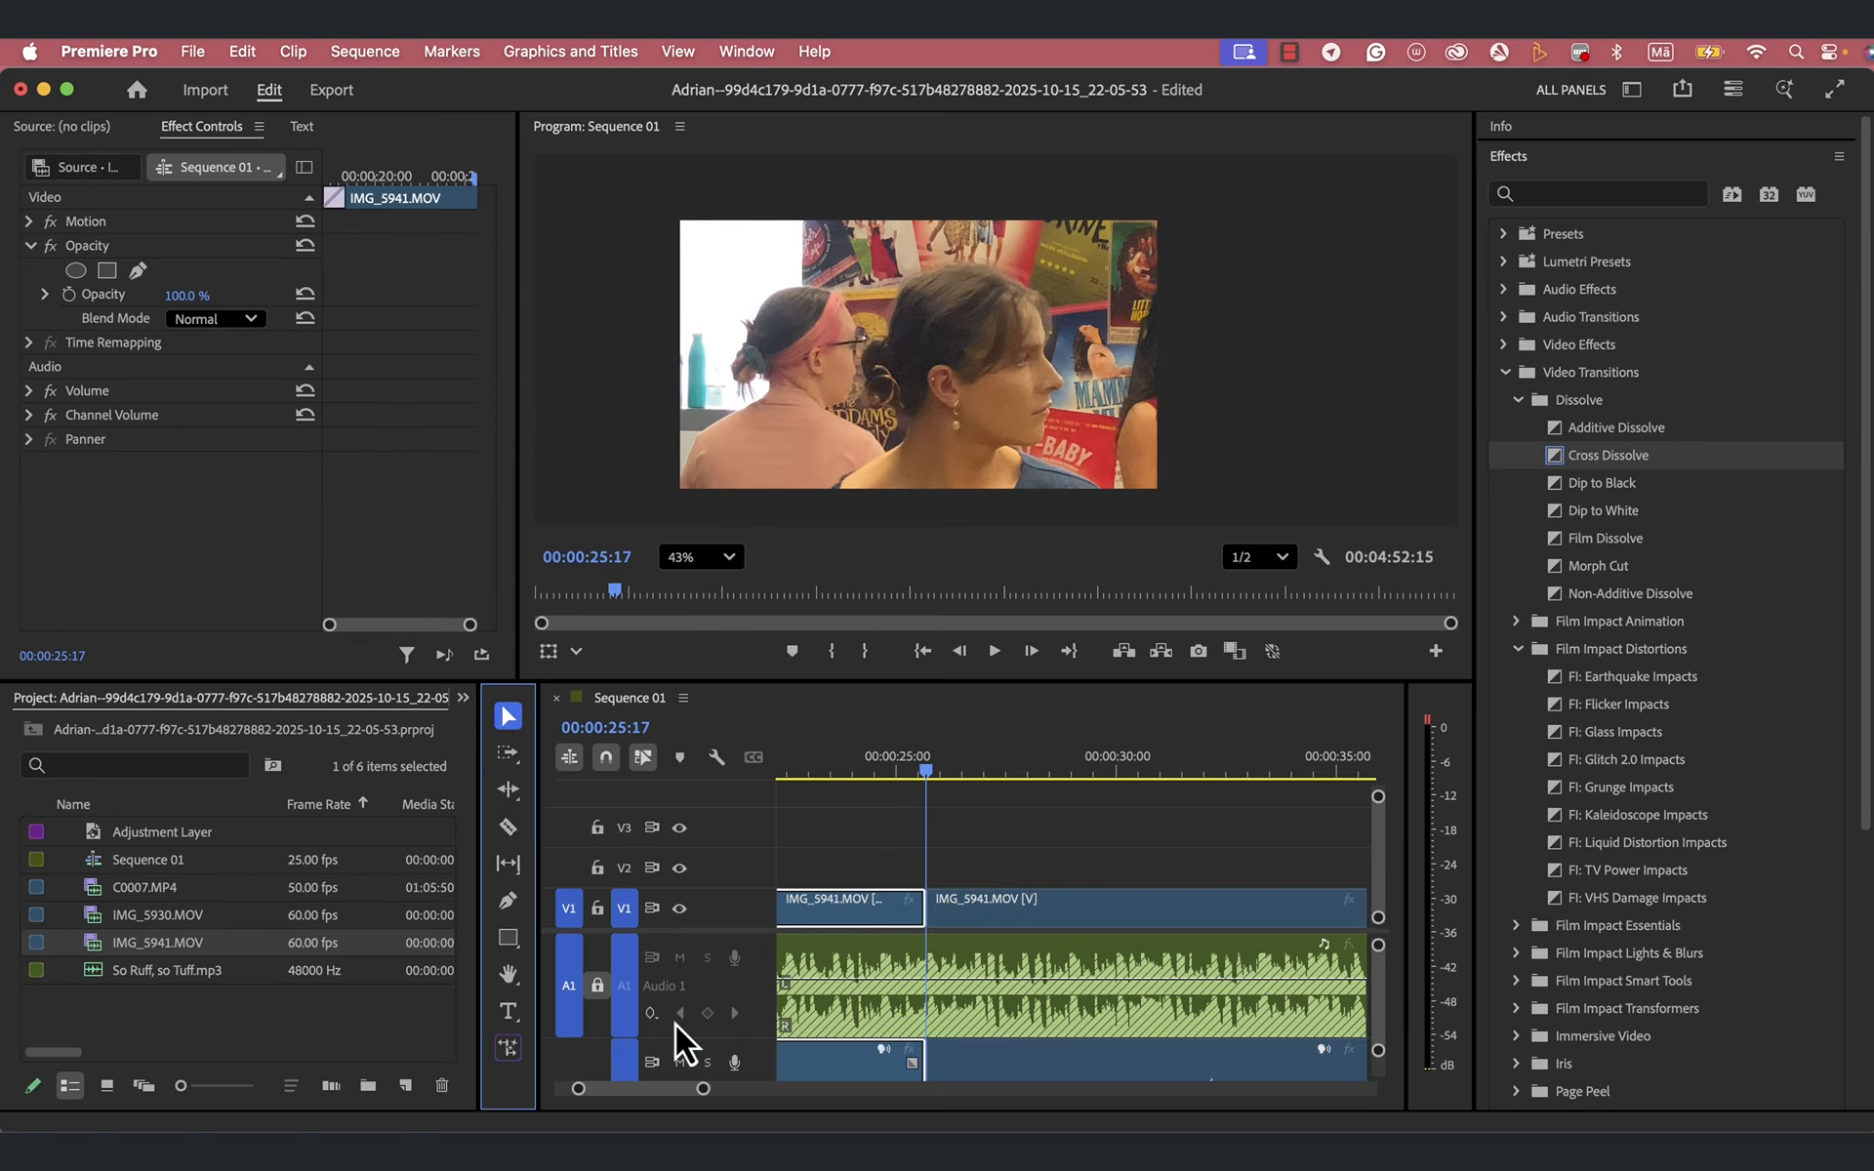
# - Trim the end of the first IMG_5941.MOV segment to about 00:00:20 and move the second segment up against it
pyautogui.moveTo(703, 1089); pyautogui.dragTo(810, 1089)
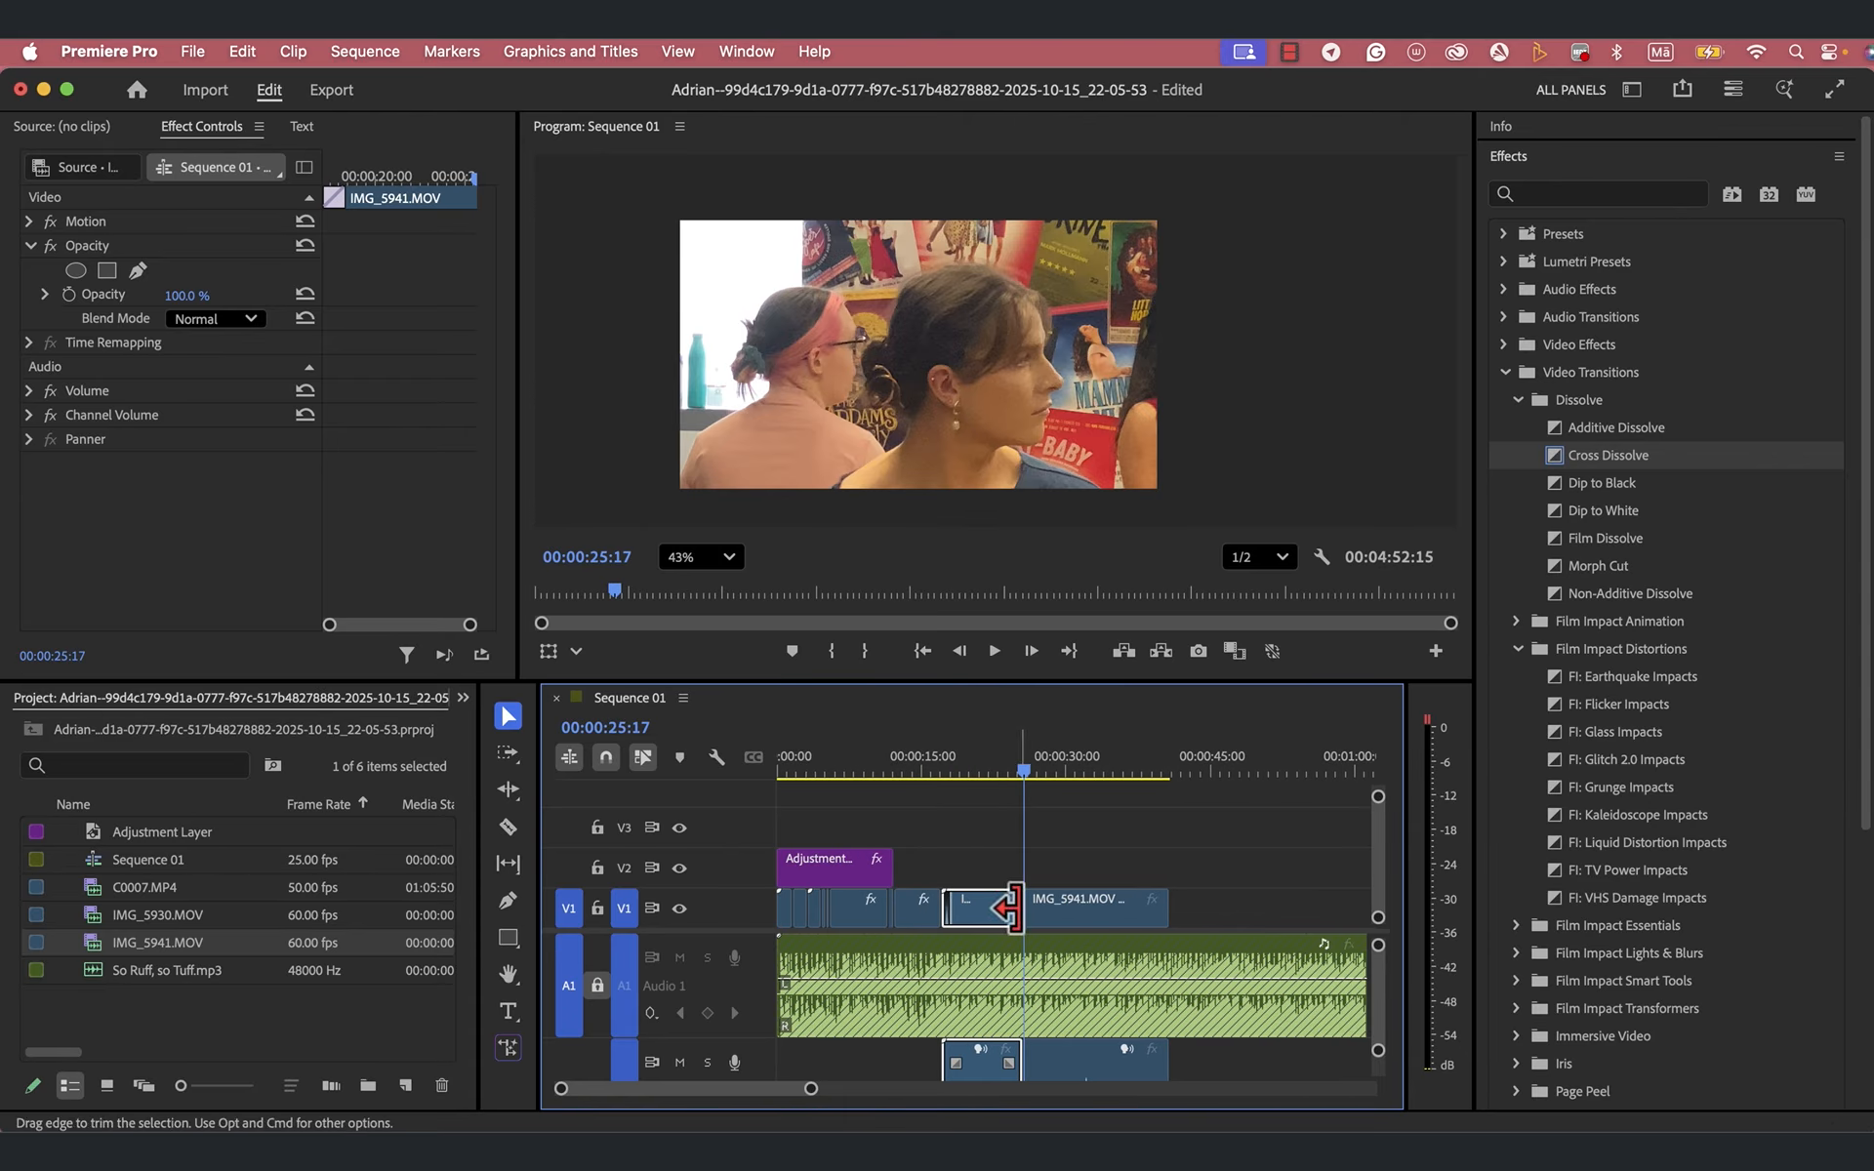
pyautogui.moveTo(1015, 907)
pyautogui.mouseDown()
pyautogui.moveTo(954, 914)
pyautogui.moveTo(1044, 923)
pyautogui.moveTo(1004, 923)
pyautogui.mouseUp()
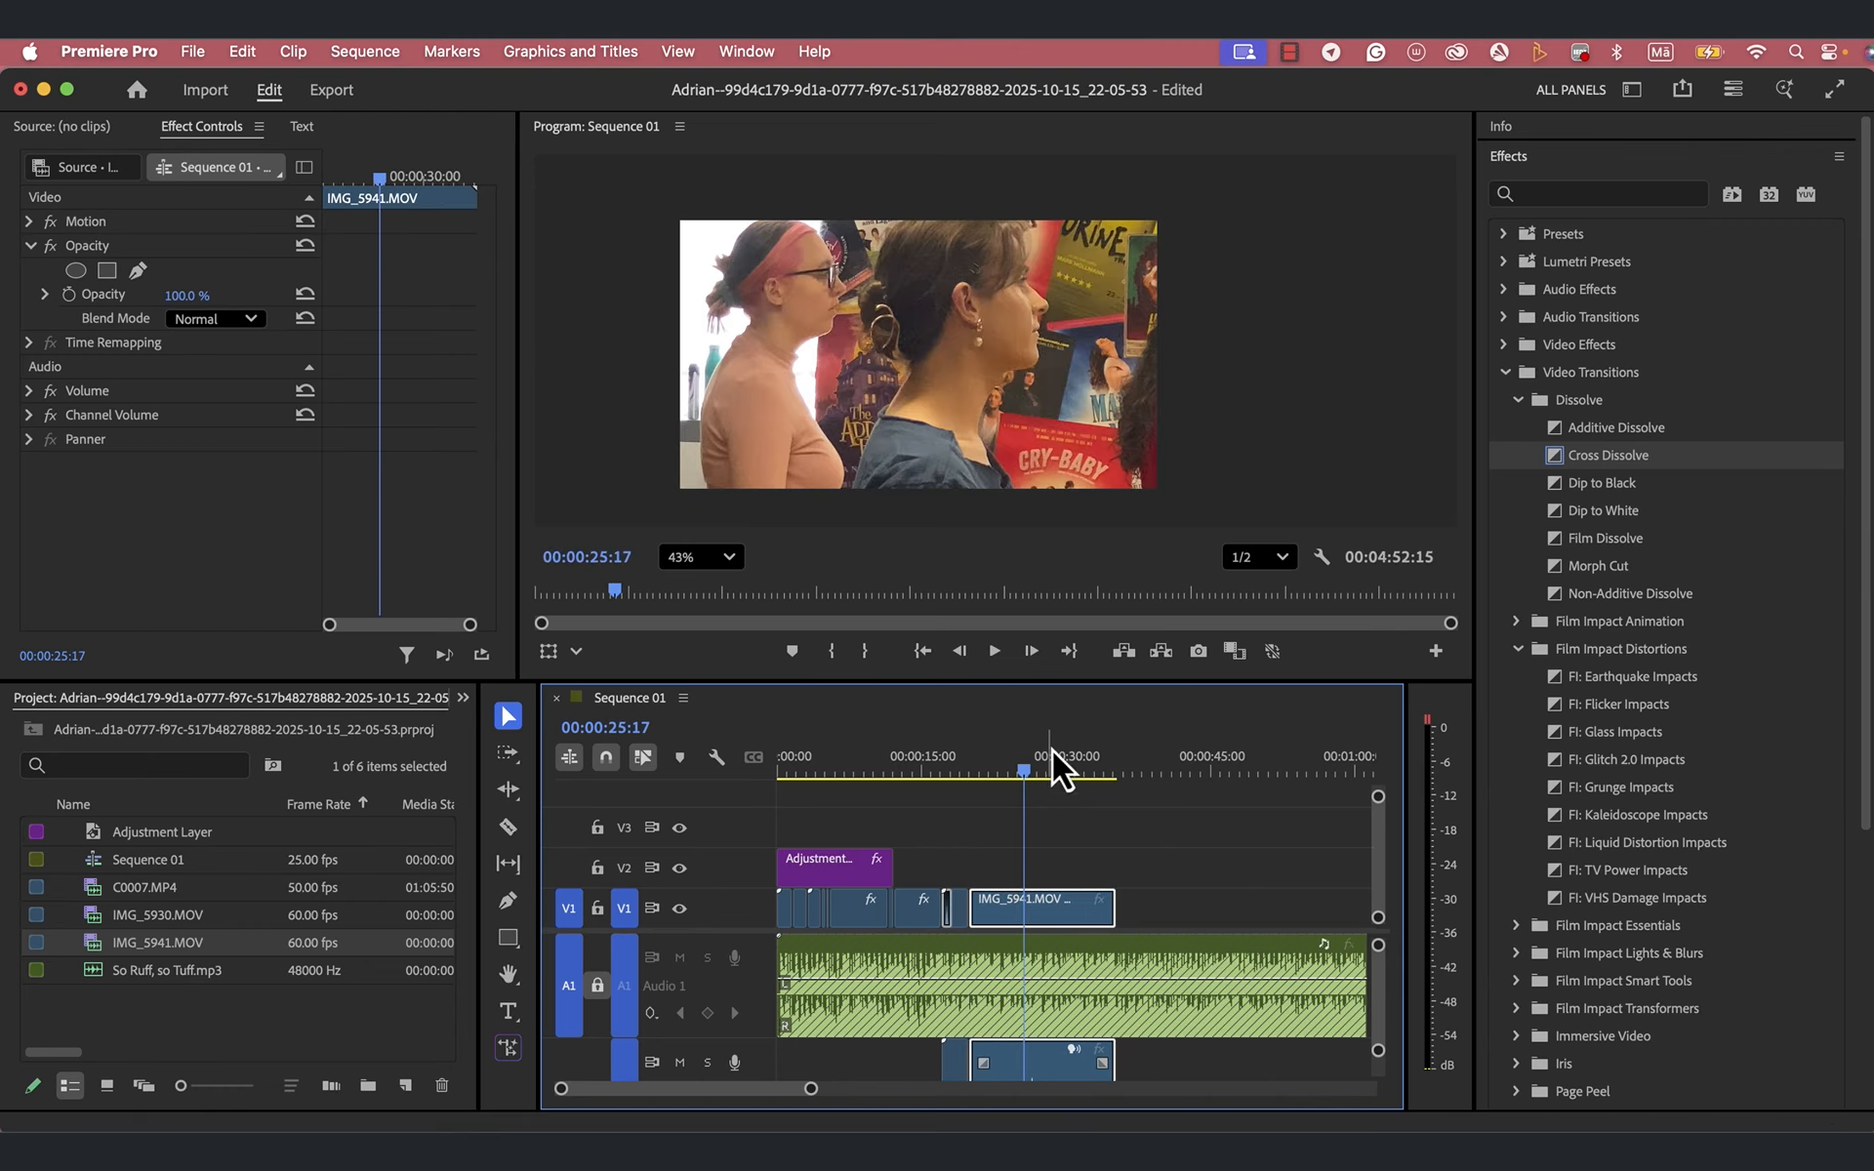
# - Play the sequence from shortly before the Cross Dissolve to about 00:00:22:00 to review the new cut within IMG_5941.MOV
pyautogui.moveTo(1027, 773); pyautogui.dragTo(910, 805)
pyautogui.press('space')
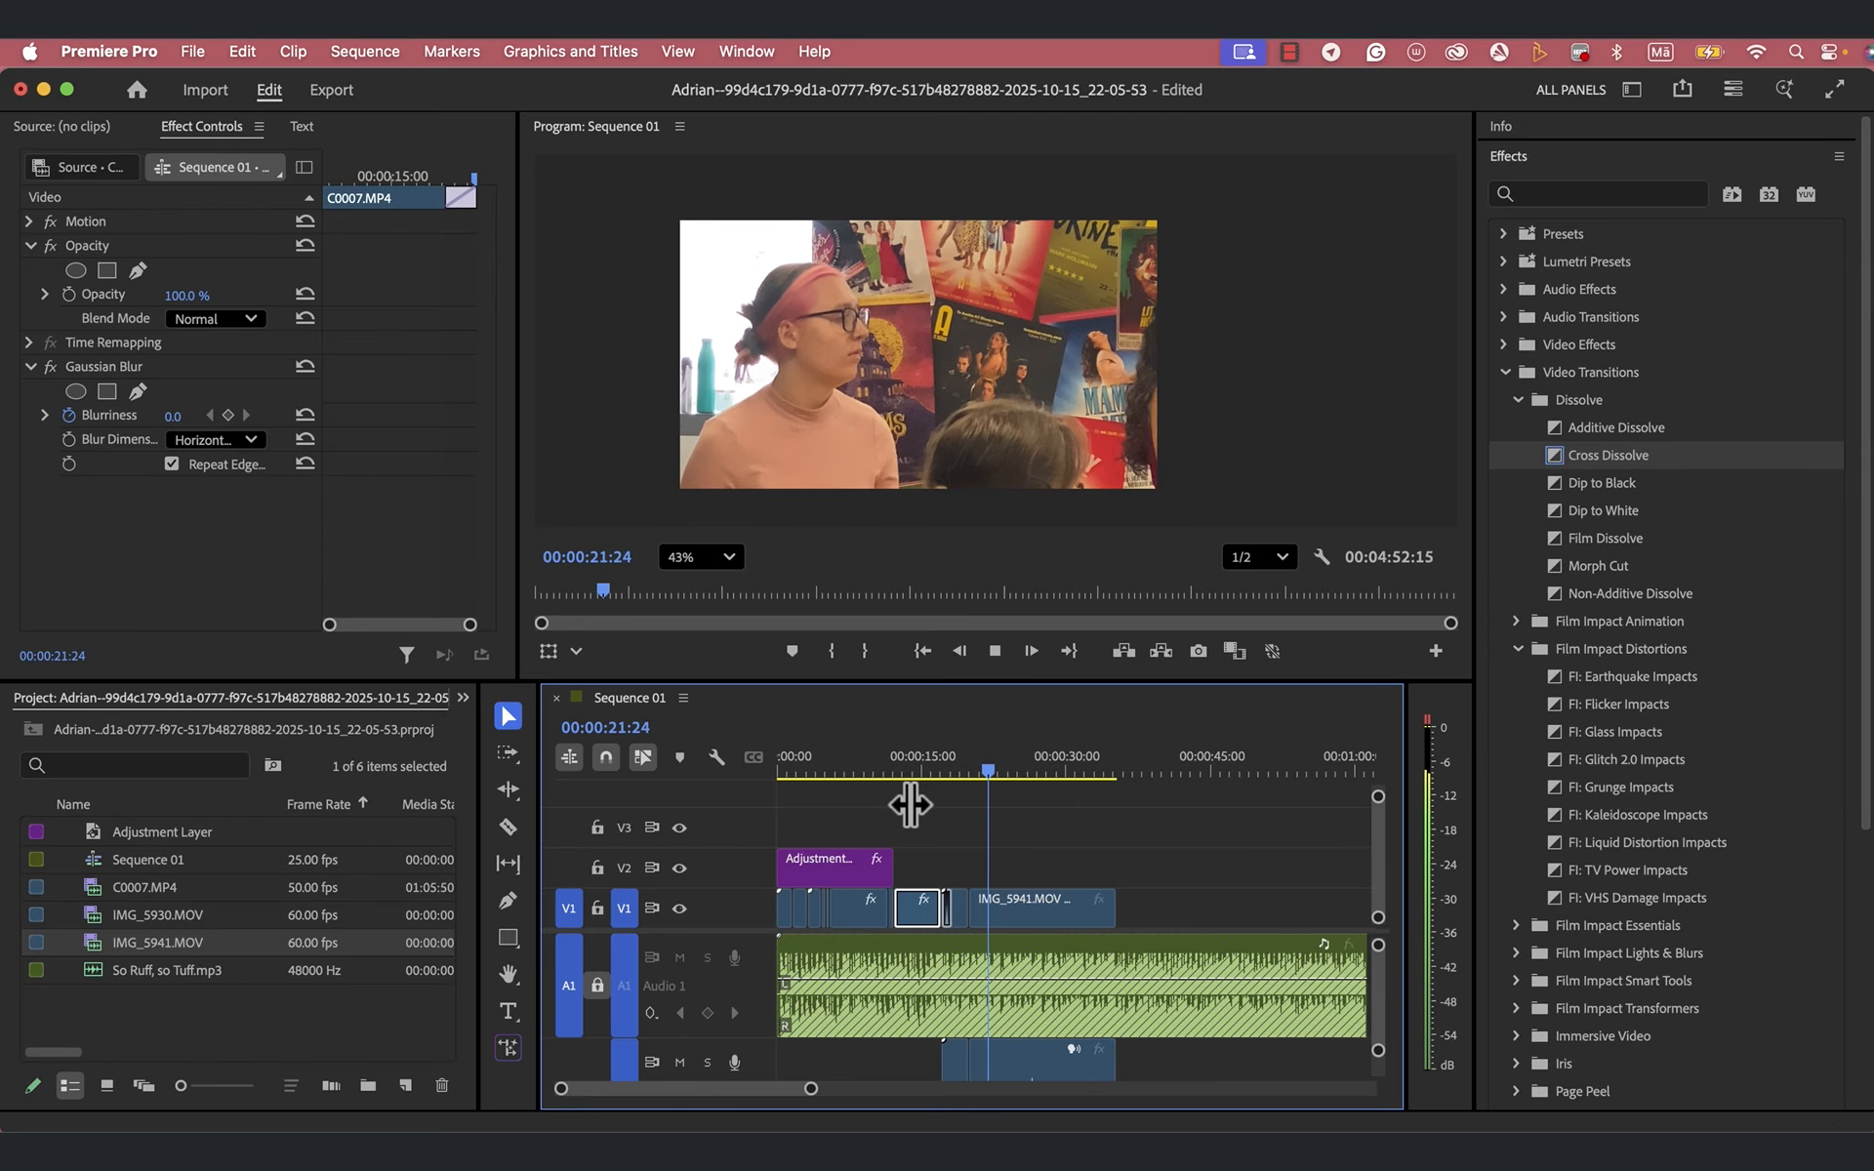
pyautogui.press('space')
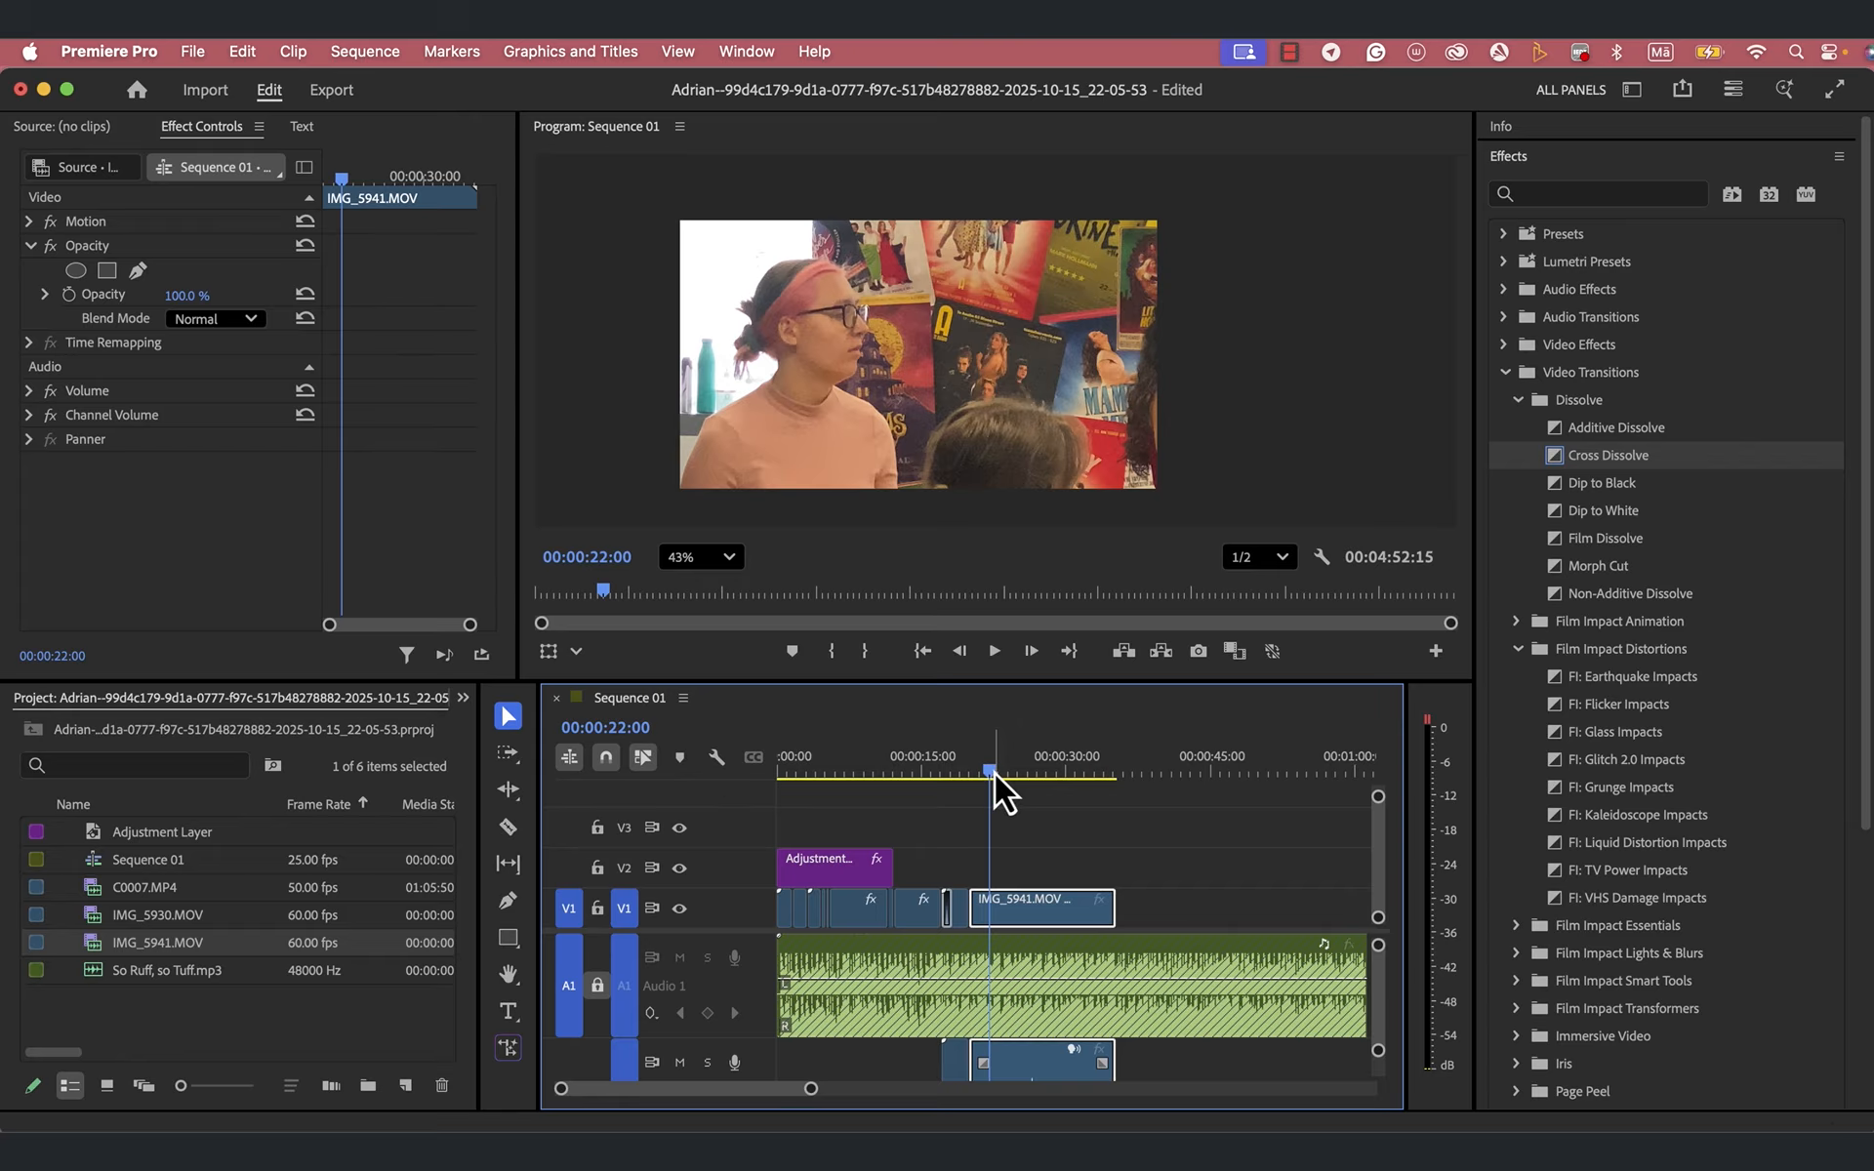